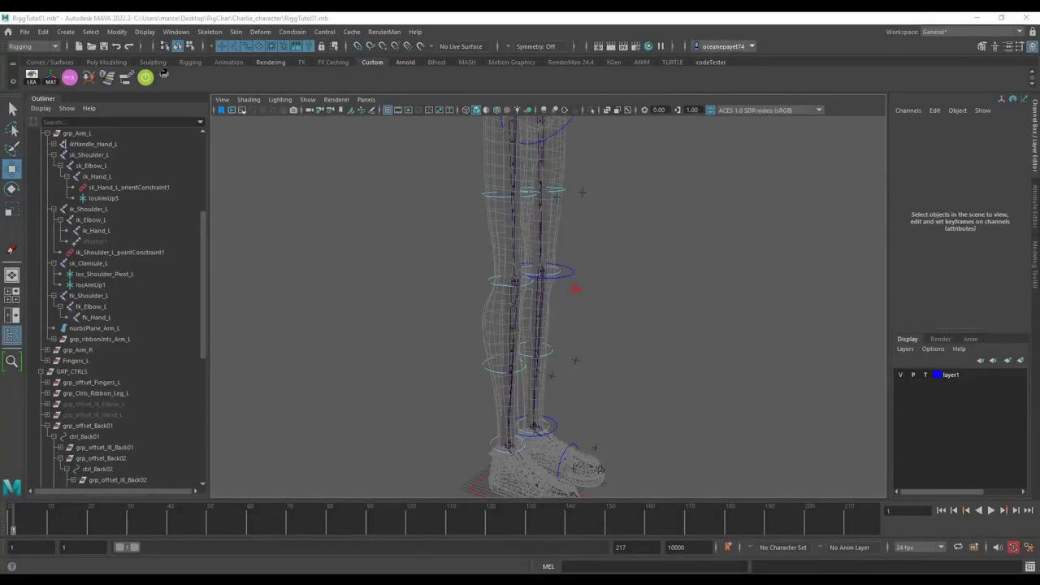
# Examine the whole character rig from the front and the legs from the side.
pyautogui.scroll(-10, 585, 325)
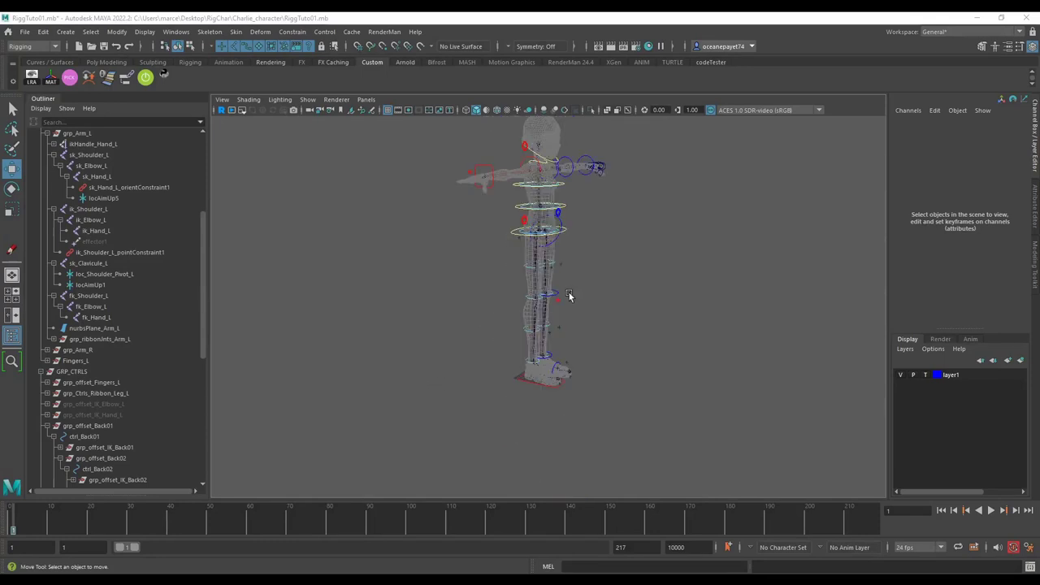
pyautogui.scroll(1, 627, 318)
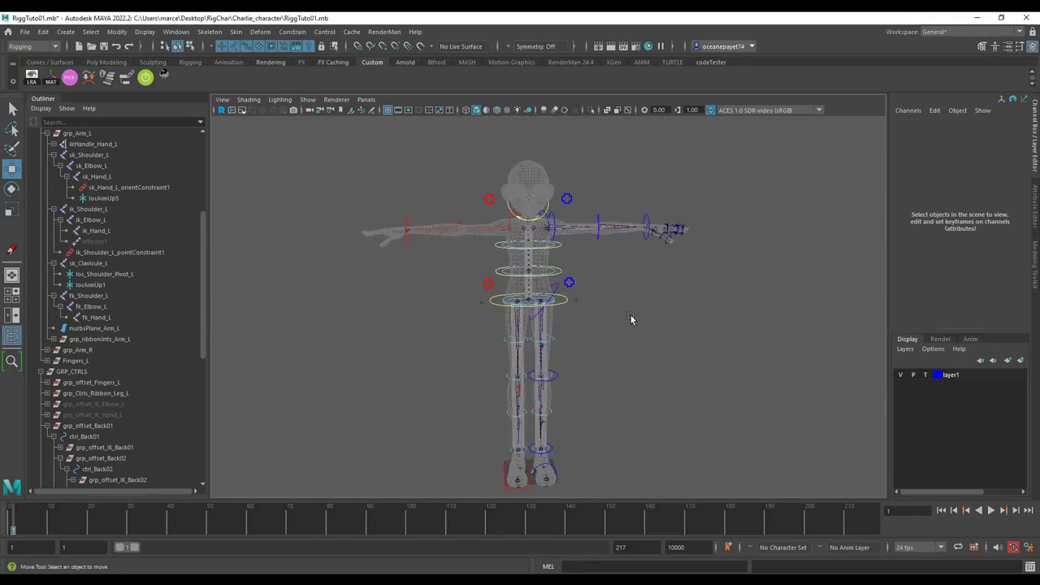
pyautogui.scroll(-1, 630, 311)
pyautogui.scroll(3, 628, 308)
pyautogui.scroll(-1, 623, 308)
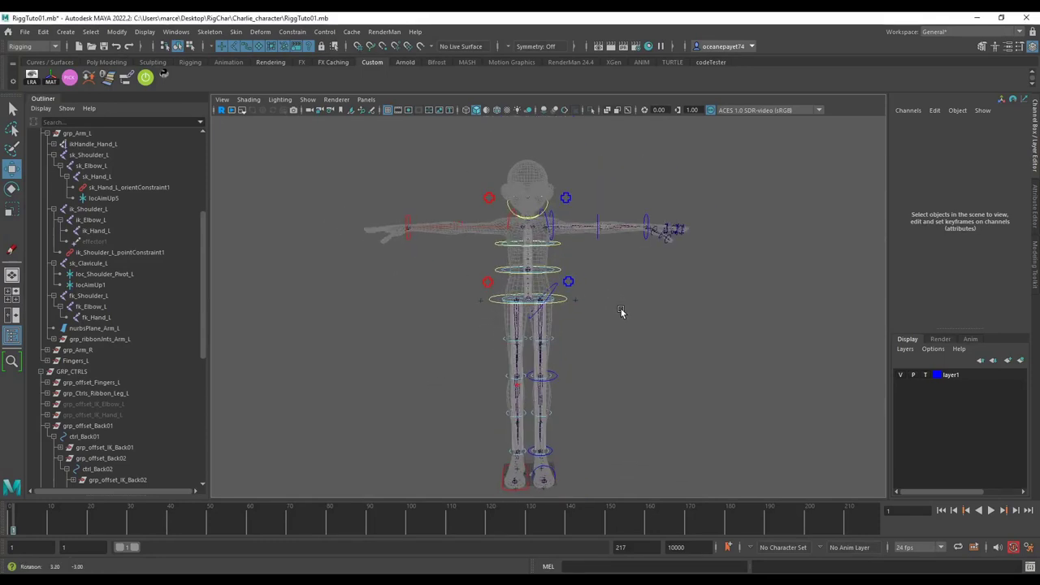
pyautogui.scroll(1, 623, 305)
pyautogui.keyDown('alt'); pyautogui.moveTo(605, 317); pyautogui.dragTo(683, 333); pyautogui.keyUp('alt')
pyautogui.scroll(3, 580, 347)
pyautogui.keyDown('alt'); pyautogui.moveTo(580, 347); pyautogui.dragTo(575, 218, button='middle'); pyautogui.keyUp('alt')
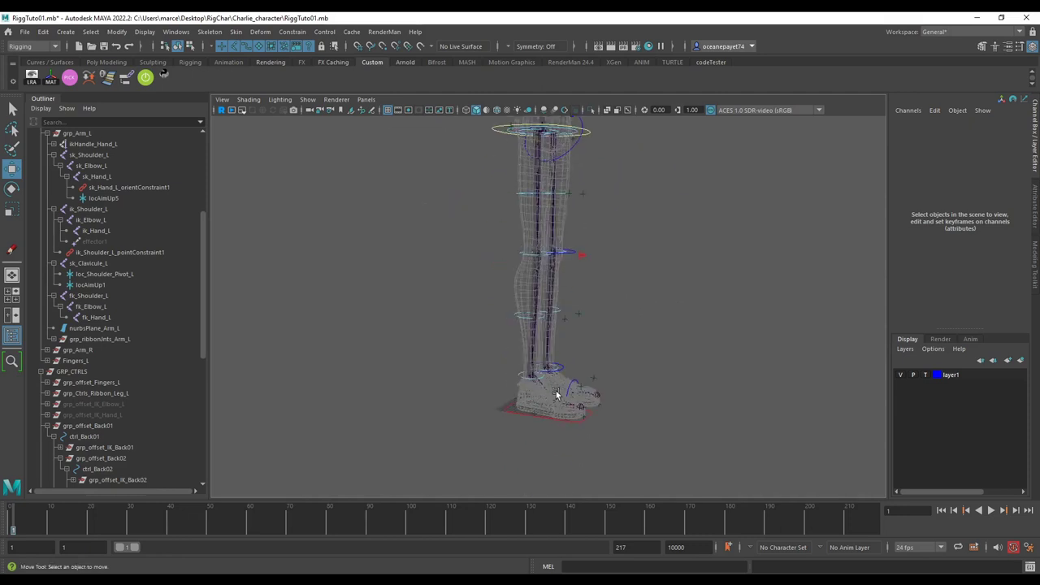
# Raise the right foot's IK control to about 14.4 in Translate Y so the knee bends.
pyautogui.scroll(4, 536, 407)
pyautogui.keyDown('alt'); pyautogui.moveTo(473, 492); pyautogui.dragTo(477, 444, button='middle'); pyautogui.keyUp('alt')
pyautogui.click(478, 445)
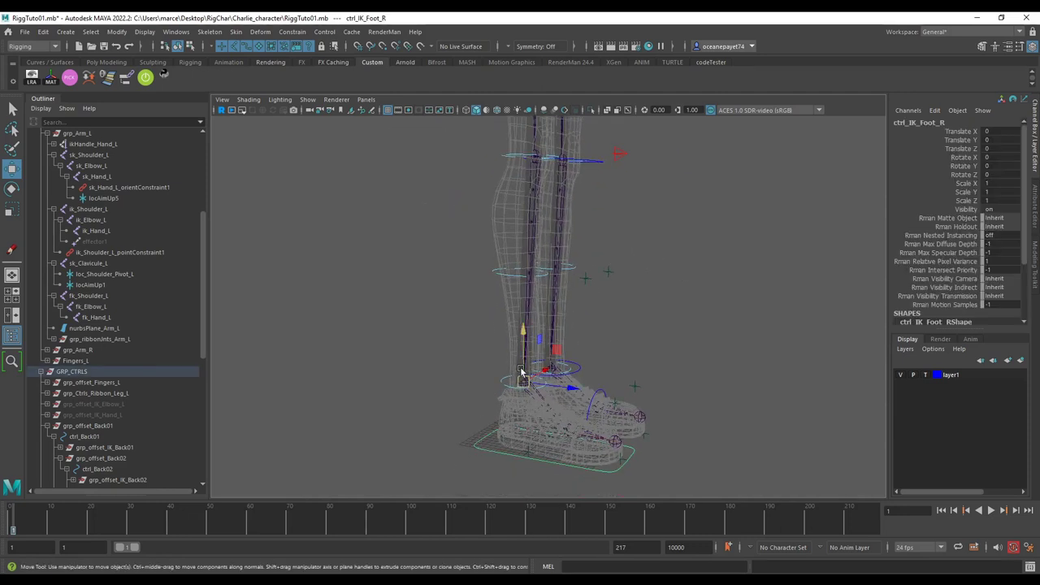
pyautogui.moveTo(522, 371); pyautogui.dragTo(524, 268)
pyautogui.hotkey('ctrl', 'z')
pyautogui.moveTo(522, 359); pyautogui.dragTo(524, 283)
# Try moving the right shin's middle ribbon control in two directions, undoing each move.
pyautogui.keyDown('alt'); pyautogui.moveTo(596, 267); pyautogui.dragTo(580, 378, button='middle'); pyautogui.keyUp('alt')
pyautogui.scroll(3, 619, 364)
pyautogui.click(616, 359)
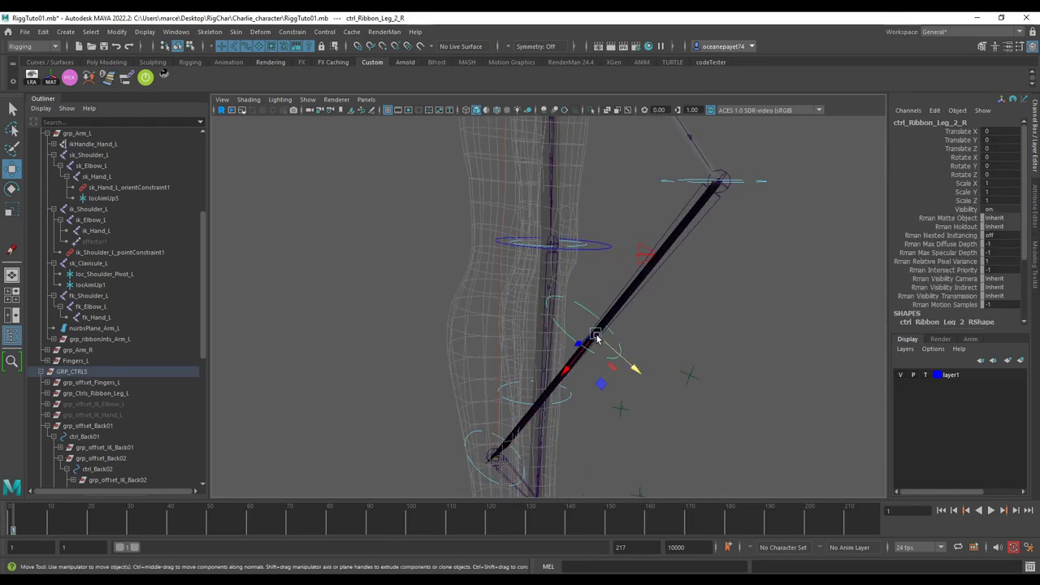
pyautogui.moveTo(596, 333); pyautogui.dragTo(560, 292)
pyautogui.hotkey('ctrl', 'z')
pyautogui.moveTo(594, 333); pyautogui.dragTo(620, 388)
pyautogui.hotkey('ctrl', 'z')
# Raise the right foot's IK control to about 18.2 in Translate Y.
pyautogui.click(620, 378)
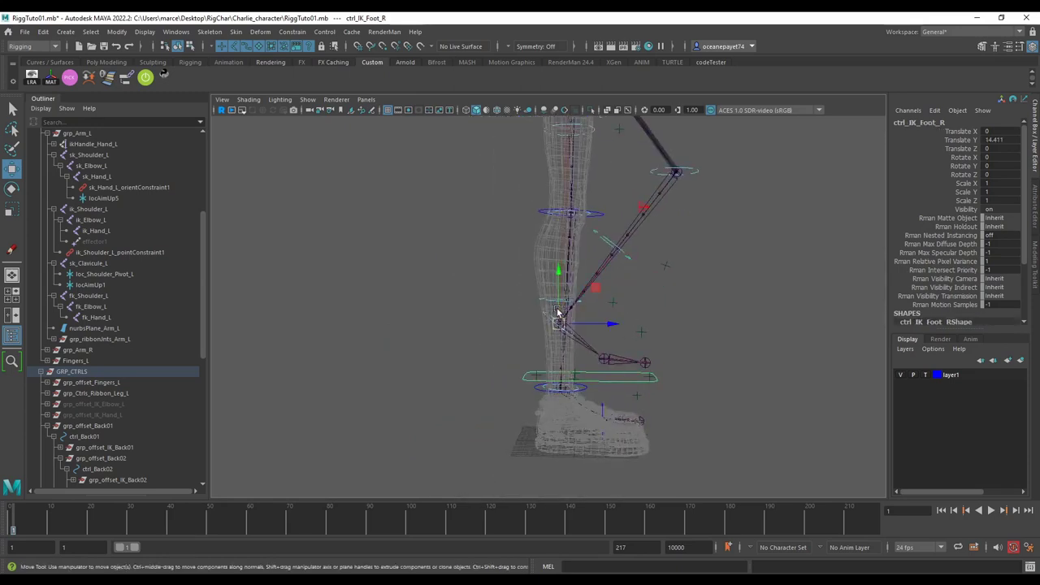
pyautogui.moveTo(621, 379); pyautogui.dragTo(623, 351, button='middle')
pyautogui.keyDown('alt'); pyautogui.moveTo(623, 351); pyautogui.dragTo(407, 181); pyautogui.keyUp('alt')
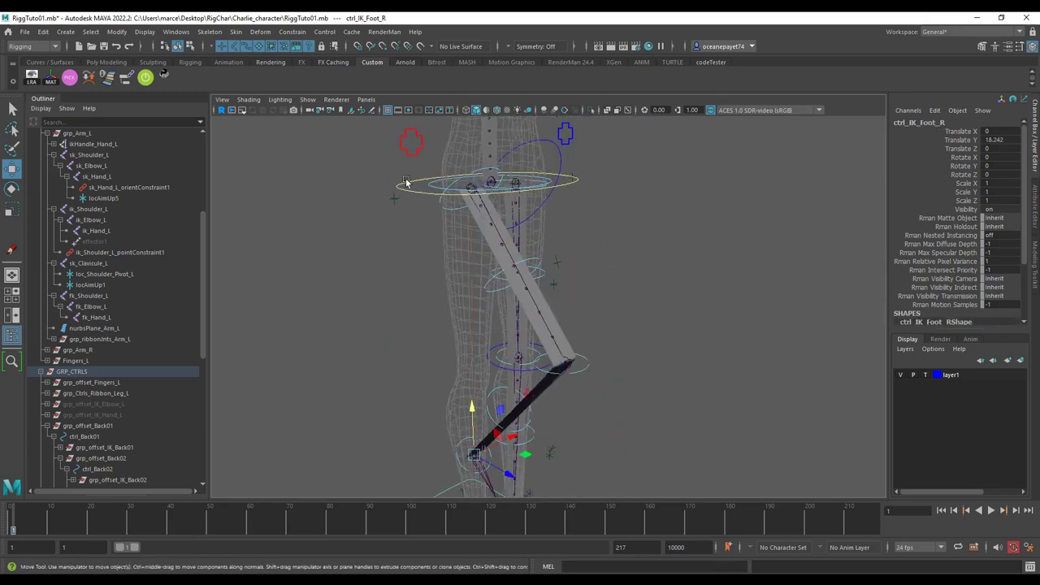
# Test FK IK SWITCH on the right leg's parameters control by lowering it to 0 and returning it to 10.
pyautogui.click(414, 153)
pyautogui.scroll(-3, 959, 228)
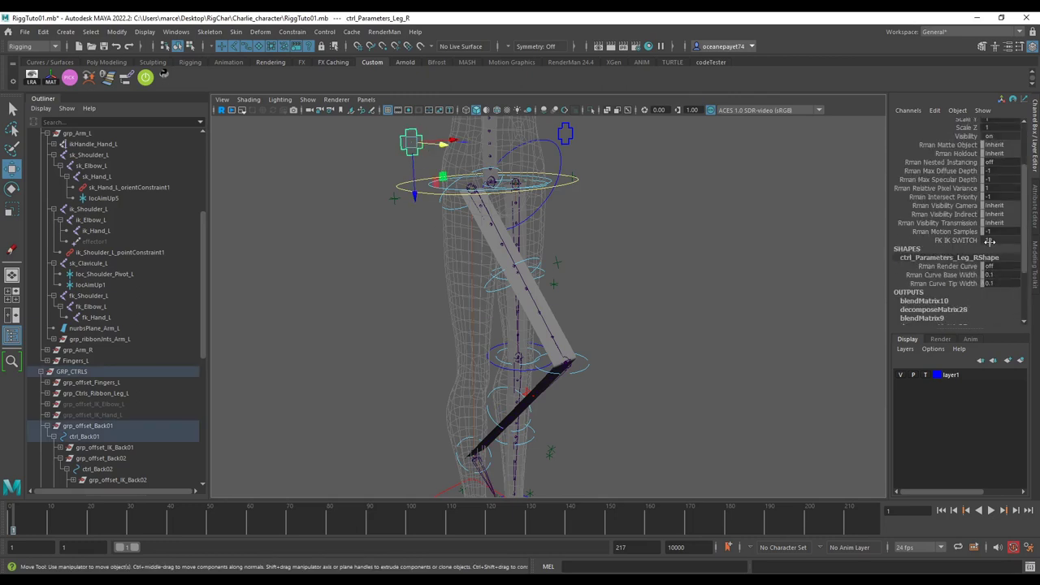
pyautogui.click(967, 239)
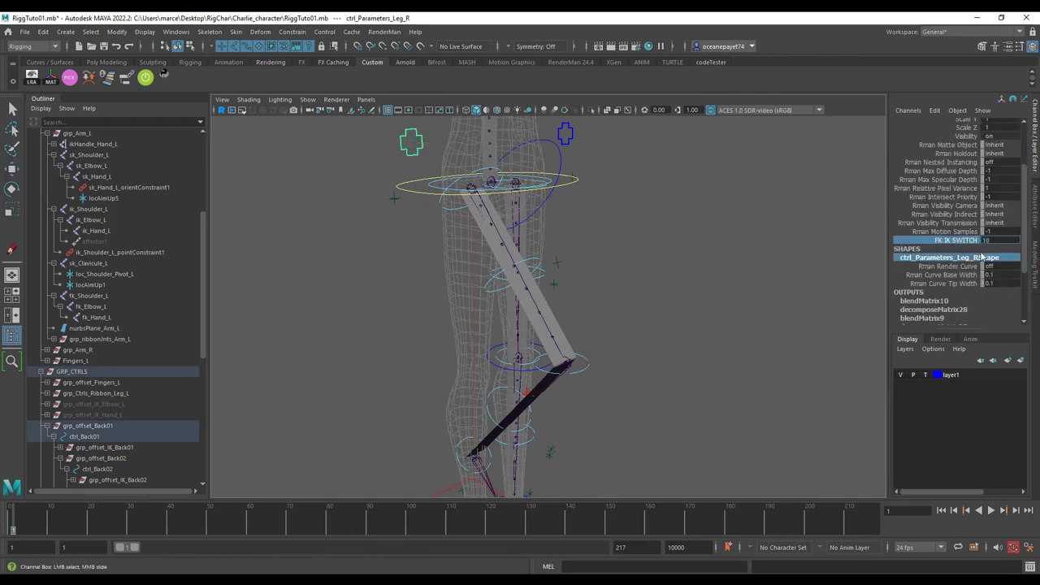
pyautogui.click(985, 241)
pyautogui.click(957, 242)
pyautogui.click(978, 251)
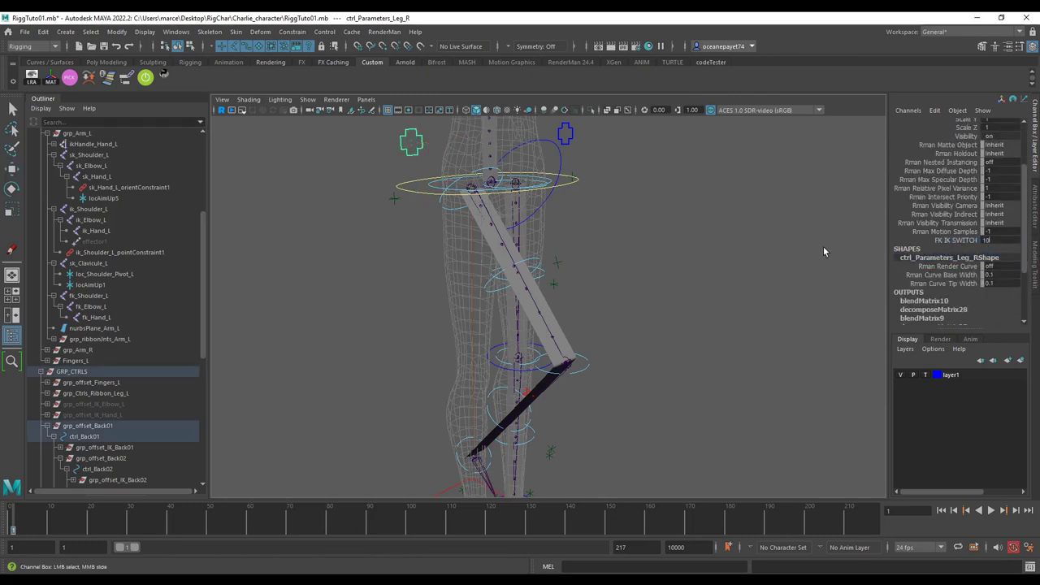
pyautogui.click(824, 246)
pyautogui.press('w')
pyautogui.click(411, 146)
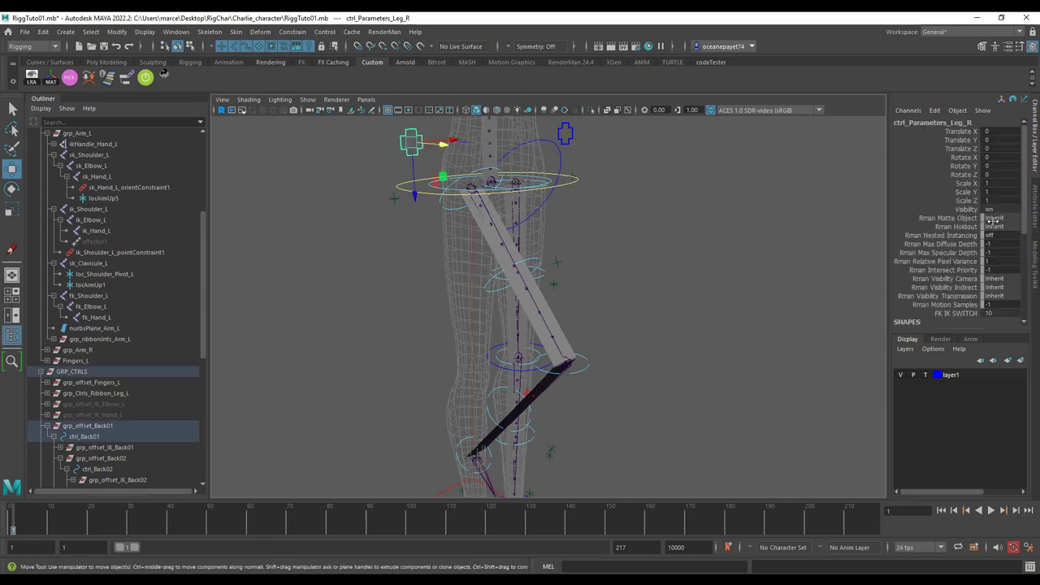
pyautogui.scroll(-2, 995, 269)
pyautogui.moveTo(1013, 266); pyautogui.dragTo(959, 266, button='middle')
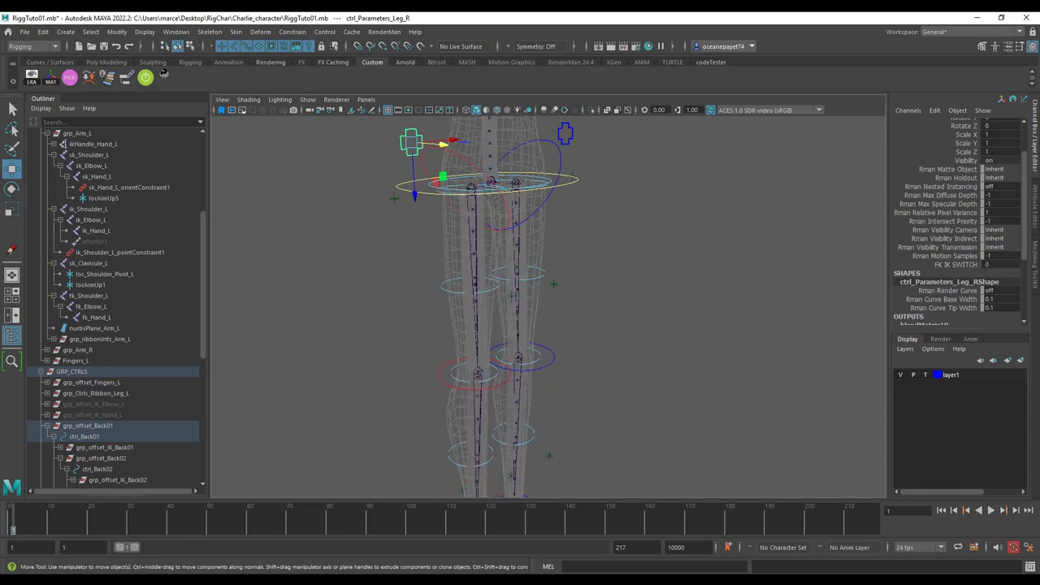
pyautogui.moveTo(674, 352); pyautogui.dragTo(738, 352, button='middle')
# Select the right leg's ribbon surface and examine how it follows the bent thigh, knee and shin.
pyautogui.keyDown('alt'); pyautogui.moveTo(678, 381); pyautogui.dragTo(692, 309); pyautogui.keyUp('alt')
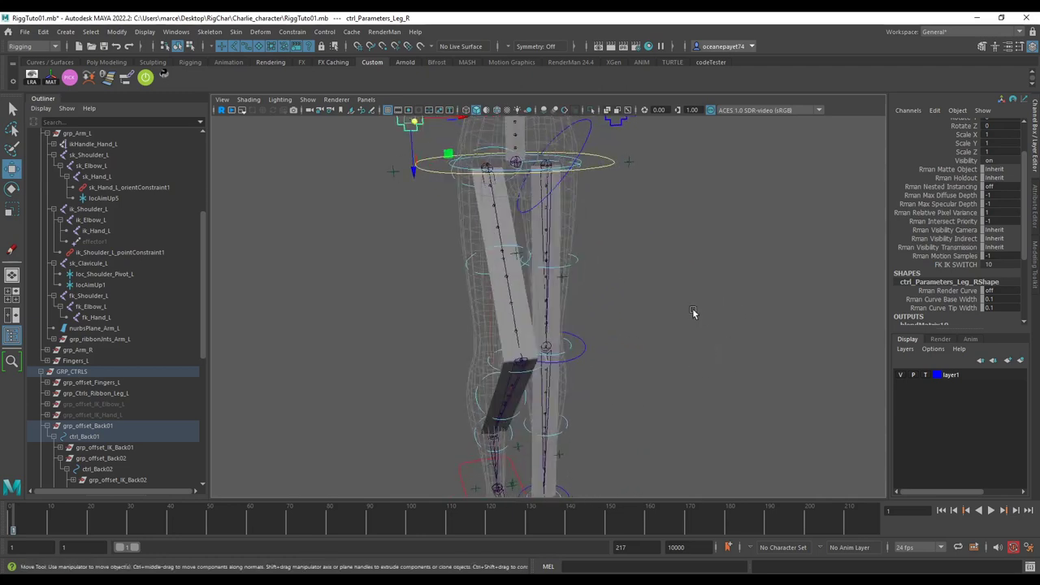
pyautogui.keyDown('alt'); pyautogui.moveTo(692, 308); pyautogui.dragTo(711, 369, button='middle'); pyautogui.keyUp('alt')
pyautogui.scroll(2, 552, 382)
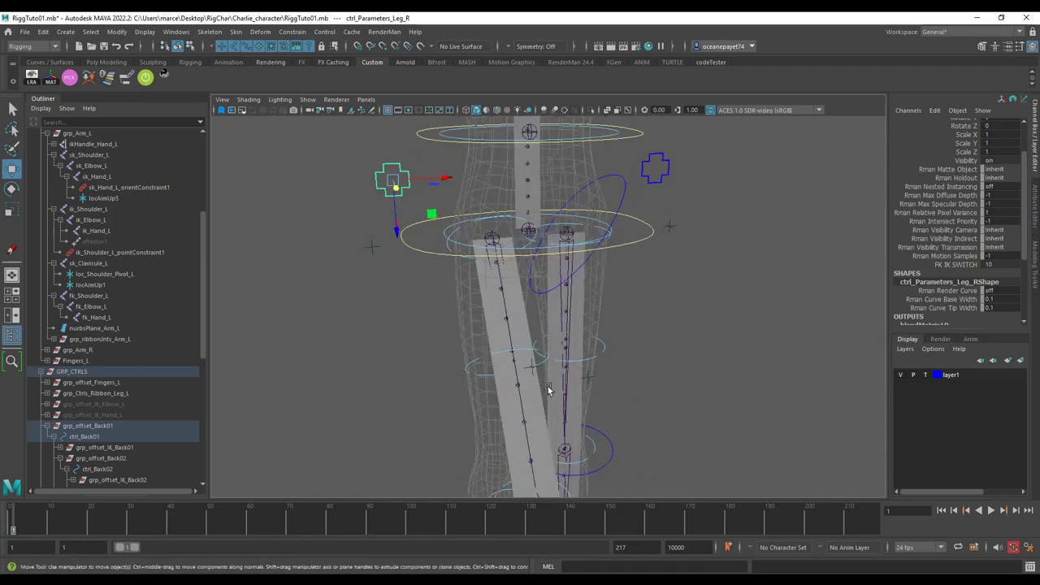
pyautogui.keyDown('alt'); pyautogui.moveTo(549, 387); pyautogui.dragTo(488, 338); pyautogui.keyUp('alt')
pyautogui.click(525, 347)
pyautogui.click(489, 338)
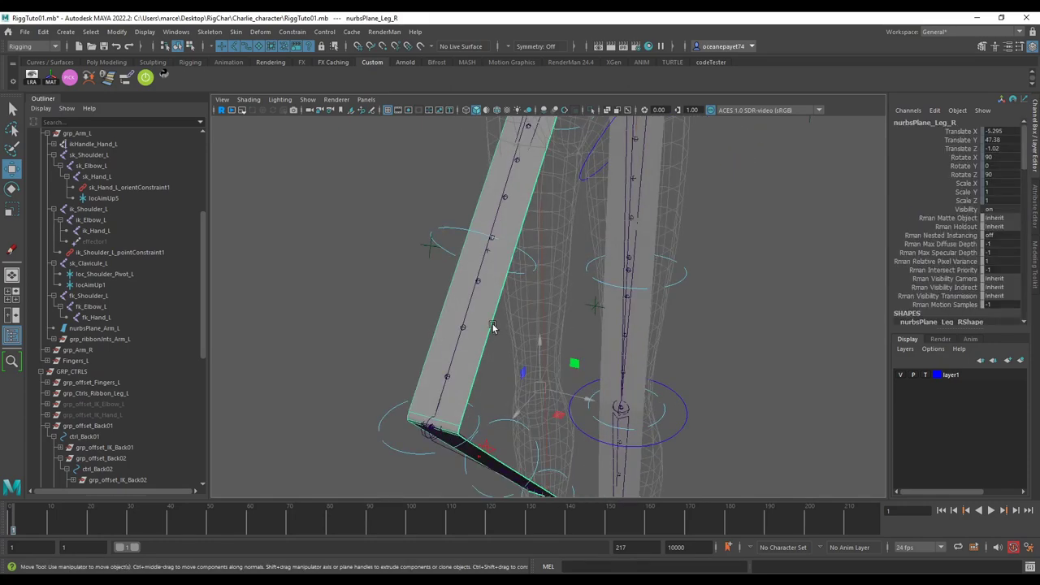
pyautogui.keyDown('alt'); pyautogui.moveTo(492, 327); pyautogui.dragTo(578, 353); pyautogui.keyUp('alt')
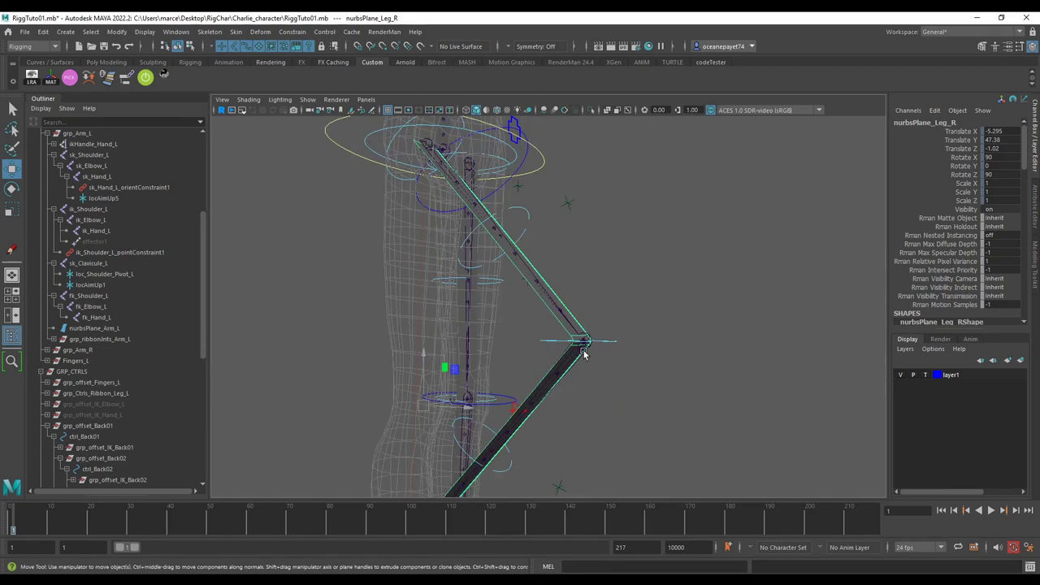
pyautogui.keyDown('alt'); pyautogui.moveTo(583, 354); pyautogui.dragTo(631, 288); pyautogui.keyUp('alt')
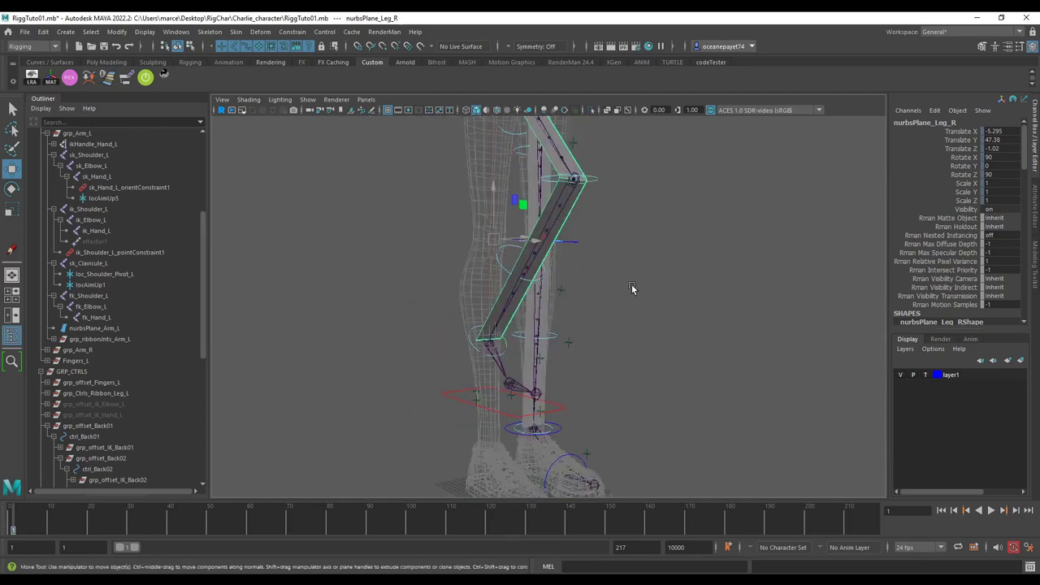
# Raise the right foot's IK control to about 25.6 in Translate Y for a sharper knee bend.
pyautogui.click(508, 418)
pyautogui.keyDown('alt'); pyautogui.moveTo(565, 420); pyautogui.dragTo(473, 269); pyautogui.keyUp('alt')
pyautogui.keyDown('alt'); pyautogui.moveTo(473, 269); pyautogui.dragTo(631, 284); pyautogui.keyUp('alt')
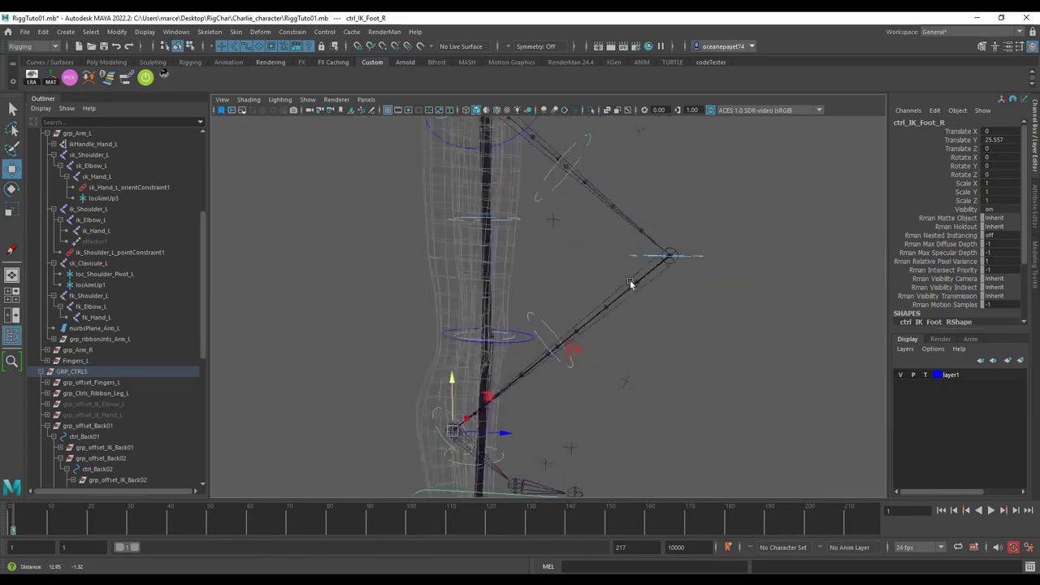
# Try pulling the right knee's ribbon control forward and upward, undoing each move.
pyautogui.keyDown('alt'); pyautogui.moveTo(631, 284); pyautogui.dragTo(586, 283, button='middle'); pyautogui.keyUp('alt')
pyautogui.click(648, 257)
pyautogui.moveTo(626, 255); pyautogui.dragTo(685, 253)
pyautogui.hotkey('ctrl', 'z')
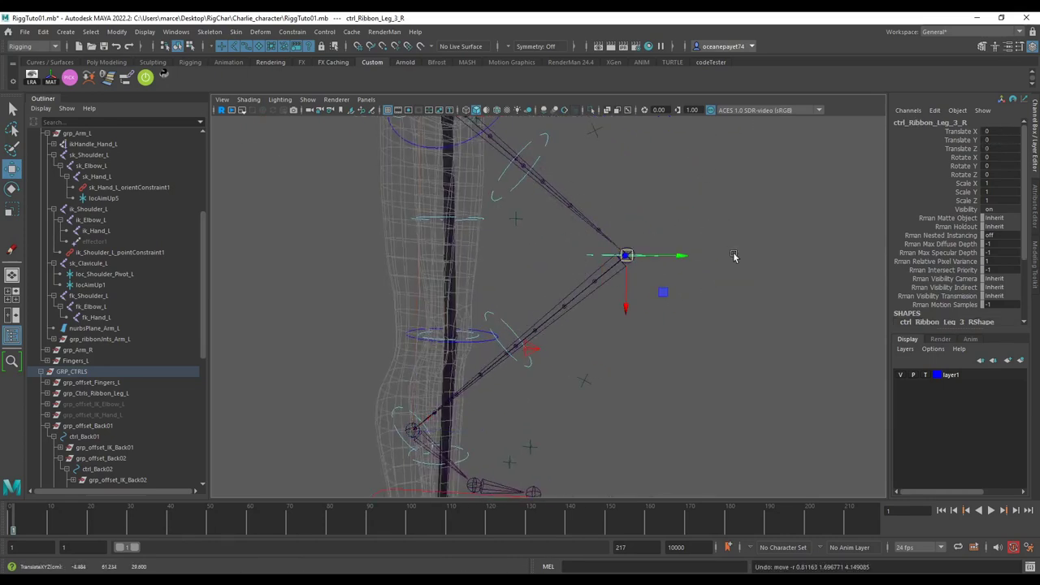
pyautogui.keyDown('alt'); pyautogui.moveTo(734, 256); pyautogui.dragTo(658, 322, button='middle'); pyautogui.keyUp('alt')
pyautogui.moveTo(552, 324); pyautogui.dragTo(569, 281)
pyautogui.hotkey('ctrl', 'z')
# Move the right knee's ribbon control off the joint to about -8.45, 2.82, -1.23 in Translate X, Y, Z.
pyautogui.scroll(-3, 574, 279)
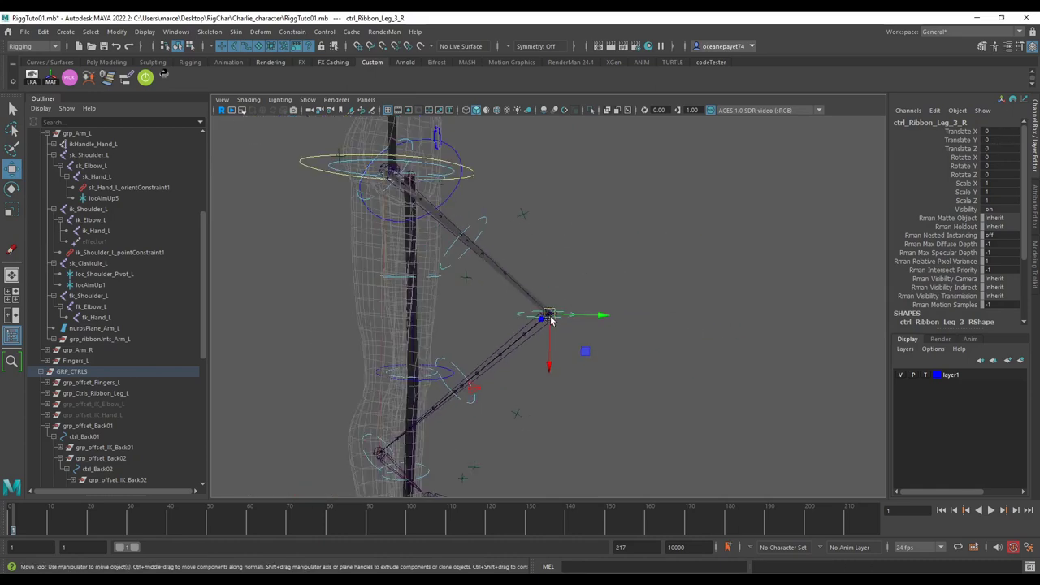
pyautogui.moveTo(550, 317); pyautogui.dragTo(567, 258)
pyautogui.keyDown('alt'); pyautogui.moveTo(512, 439); pyautogui.dragTo(517, 306, button='middle'); pyautogui.keyUp('alt')
pyautogui.click(479, 391)
pyautogui.scroll(-4, 479, 393)
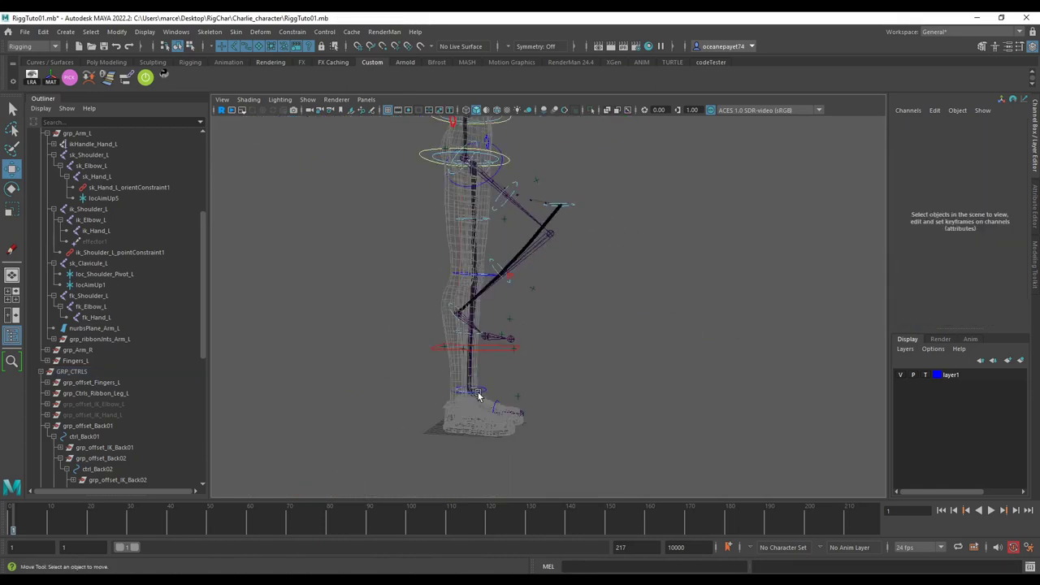
# Try moving the right foot's IK control with the knee's ribbon control offset from the joint.
pyautogui.click(493, 351)
pyautogui.moveTo(462, 286); pyautogui.dragTo(485, 306)
pyautogui.keyDown('alt'); pyautogui.moveTo(593, 211); pyautogui.dragTo(601, 262, button='middle'); pyautogui.keyUp('alt')
pyautogui.scroll(4, 601, 263)
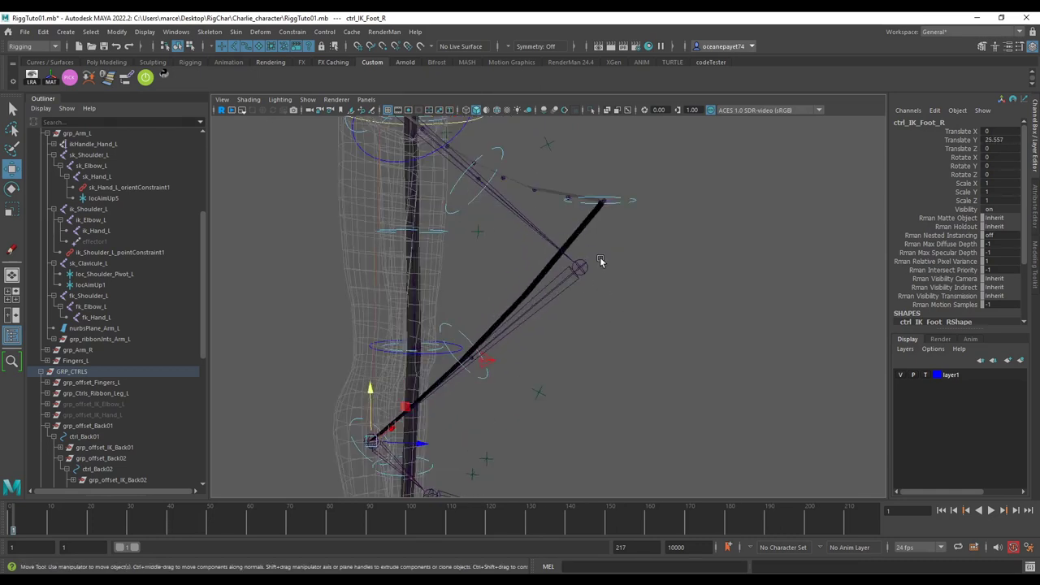
# Reset the right knee's ribbon control to its default position and clear the selection.
pyautogui.click(626, 206)
pyautogui.click(626, 200)
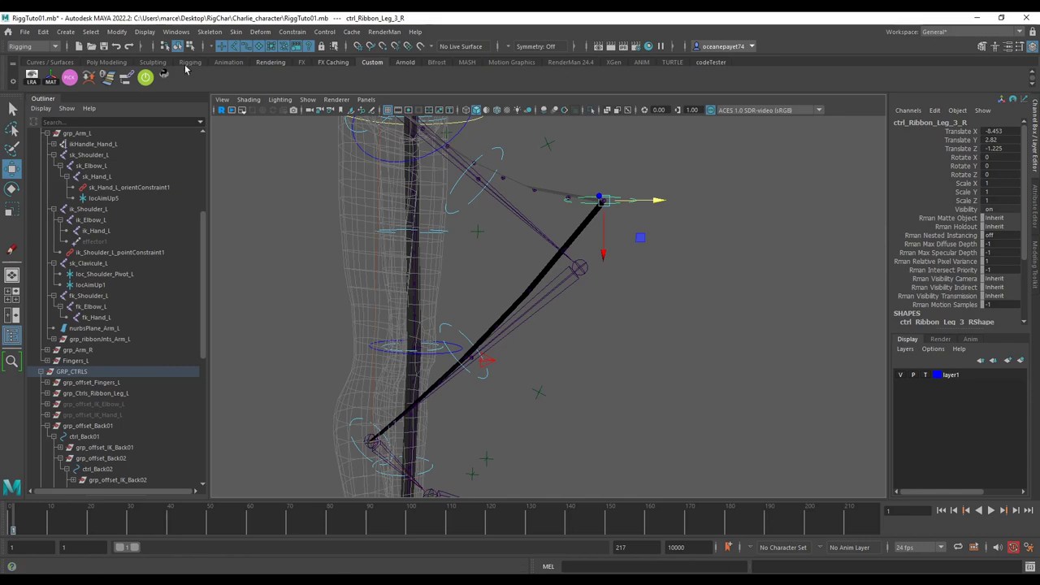
pyautogui.click(152, 75)
pyautogui.scroll(-4, 599, 249)
pyautogui.click(599, 249)
# Select the left arm's ribbon surface, nurbsPlane_Arm_L, for inspection.
pyautogui.keyDown('alt'); pyautogui.moveTo(599, 249); pyautogui.dragTo(534, 258); pyautogui.keyUp('alt')
pyautogui.keyDown('alt'); pyautogui.moveTo(534, 257); pyautogui.dragTo(485, 369, button='middle'); pyautogui.keyUp('alt')
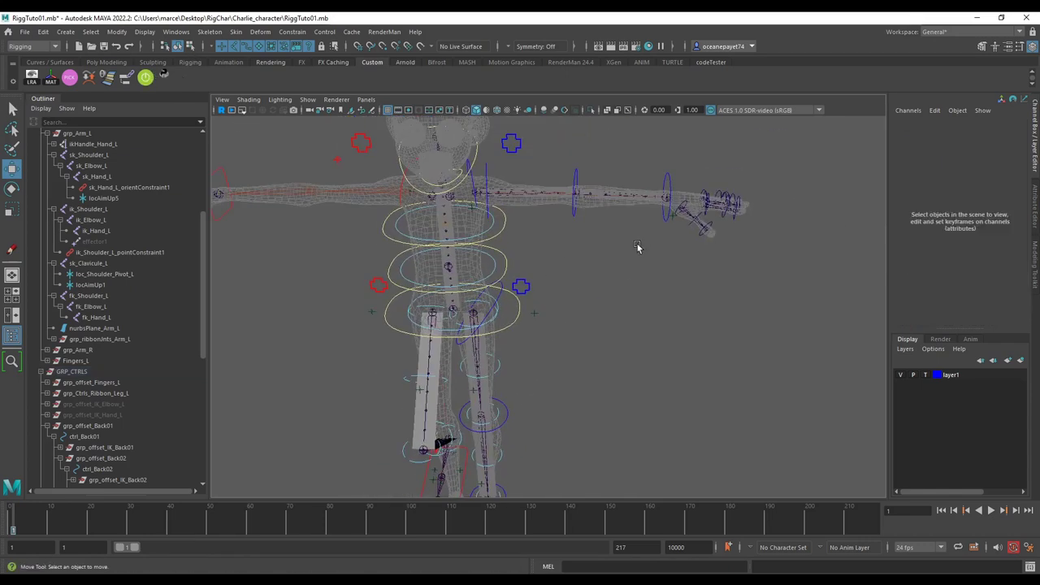
pyautogui.keyDown('alt'); pyautogui.moveTo(623, 221); pyautogui.dragTo(627, 303, button='middle'); pyautogui.keyUp('alt')
pyautogui.scroll(3, 590, 306)
pyautogui.keyDown('alt'); pyautogui.moveTo(590, 307); pyautogui.dragTo(643, 299); pyautogui.keyUp('alt')
pyautogui.scroll(-4, 647, 310)
pyautogui.scroll(2, 630, 318)
pyautogui.scroll(3, 594, 325)
pyautogui.click(642, 297)
pyautogui.click(701, 300)
pyautogui.click(705, 307)
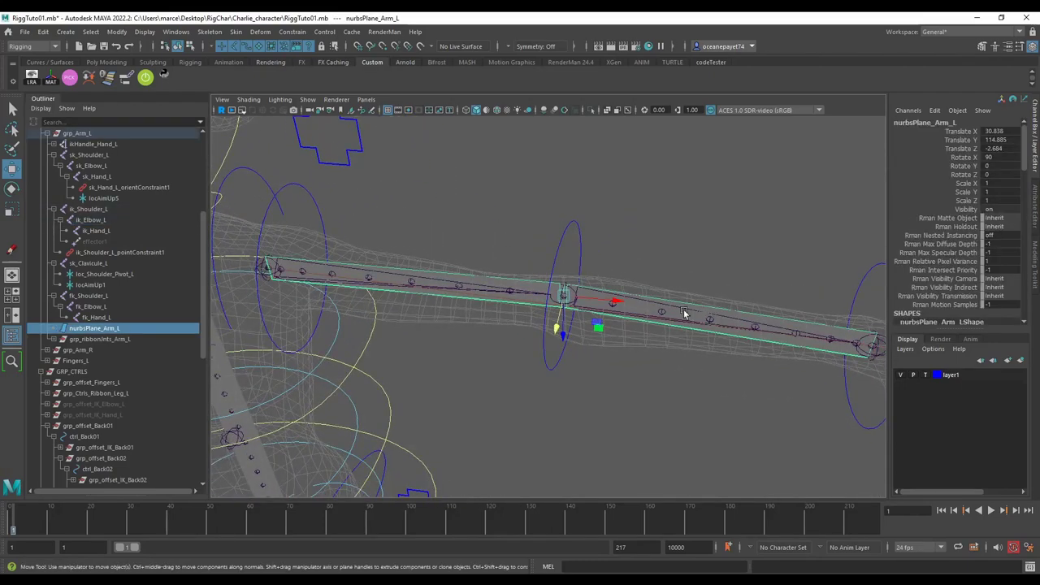
# Examine the left clavicle's FK control hierarchy and view the arm ribbon from several angles.
pyautogui.scroll(-8, 111, 299)
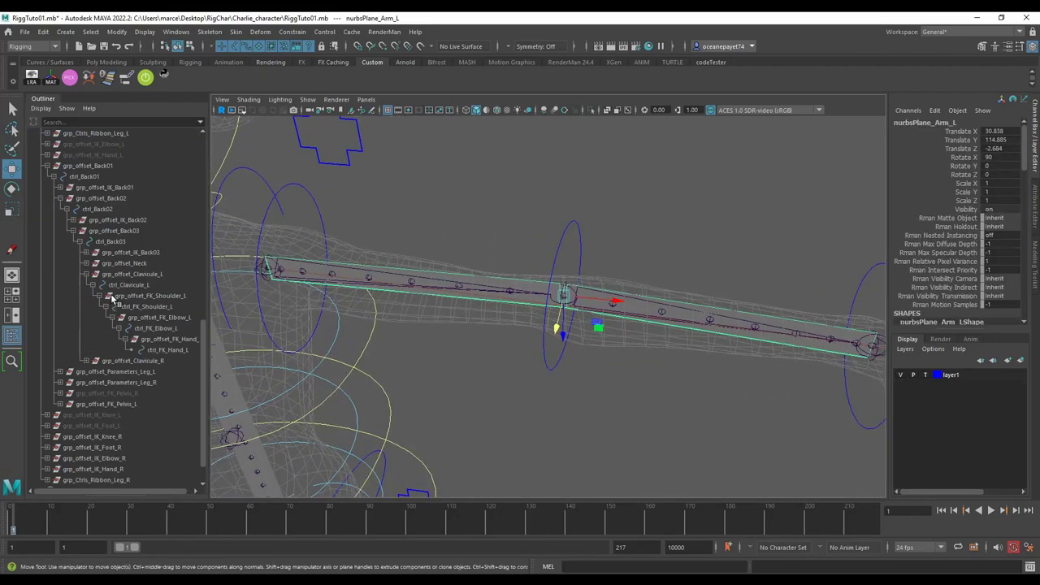
pyautogui.keyDown('alt'); pyautogui.moveTo(599, 281); pyautogui.dragTo(604, 322); pyautogui.keyUp('alt')
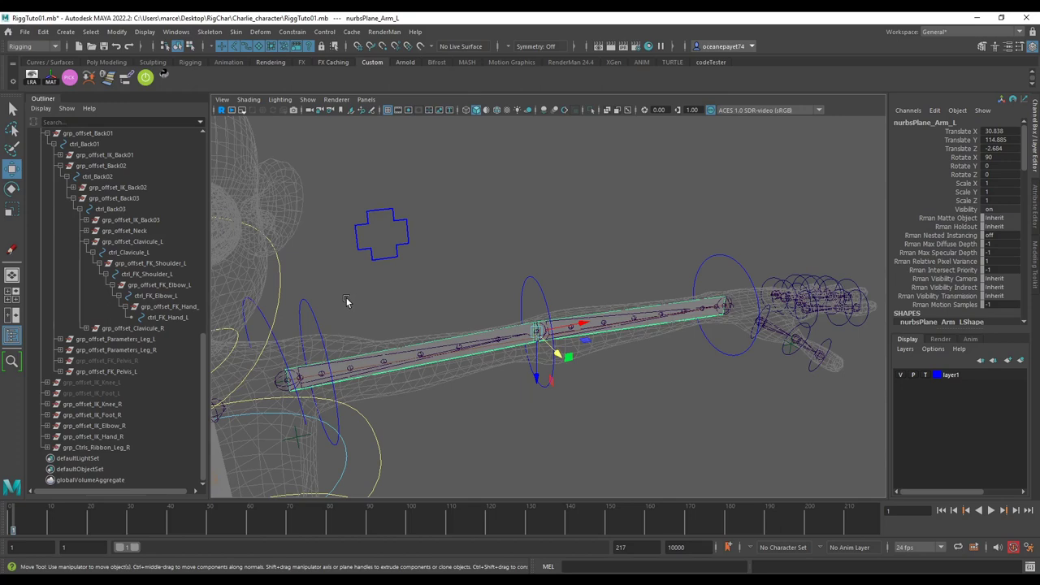
pyautogui.keyDown('alt'); pyautogui.moveTo(357, 286); pyautogui.dragTo(523, 285); pyautogui.keyUp('alt')
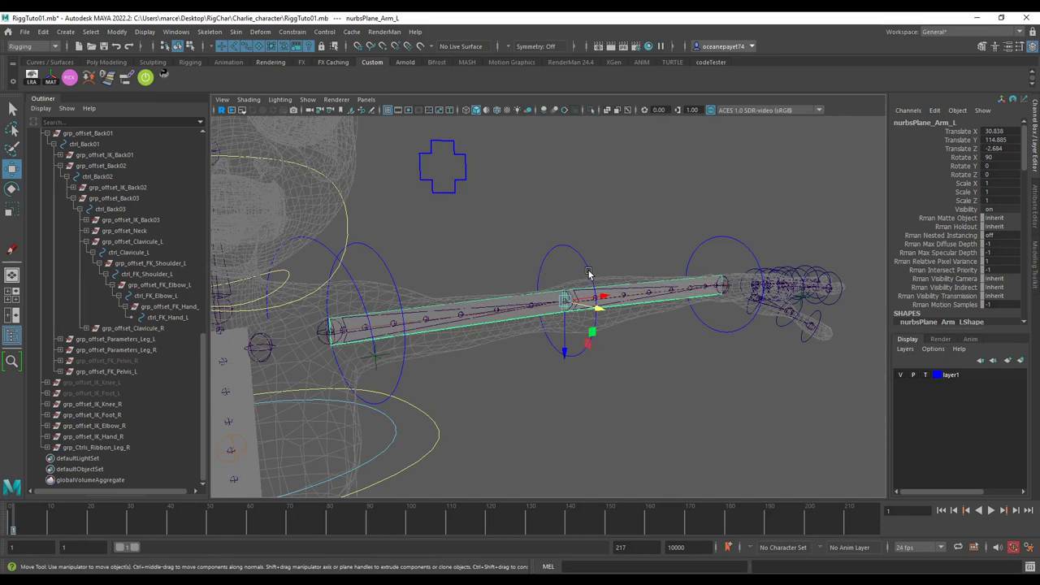
pyautogui.keyDown('alt'); pyautogui.moveTo(459, 301); pyautogui.dragTo(573, 357); pyautogui.keyUp('alt')
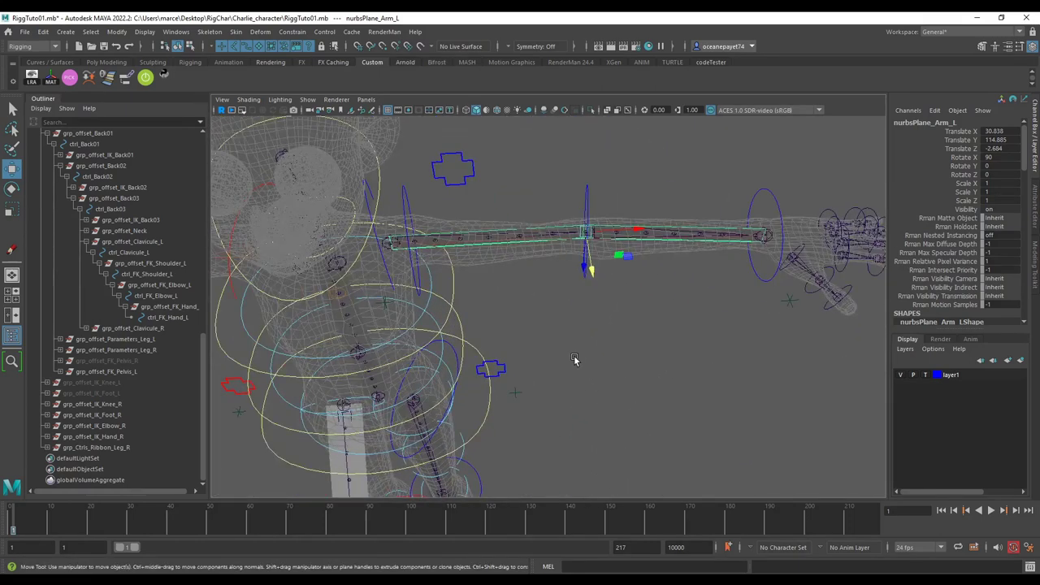
# Try rotating the left elbow's FK control and undo the rotation.
pyautogui.keyDown('alt'); pyautogui.moveTo(574, 358); pyautogui.dragTo(600, 319); pyautogui.keyUp('alt')
pyautogui.scroll(5, 601, 319)
pyautogui.click(615, 306)
pyautogui.click(610, 311)
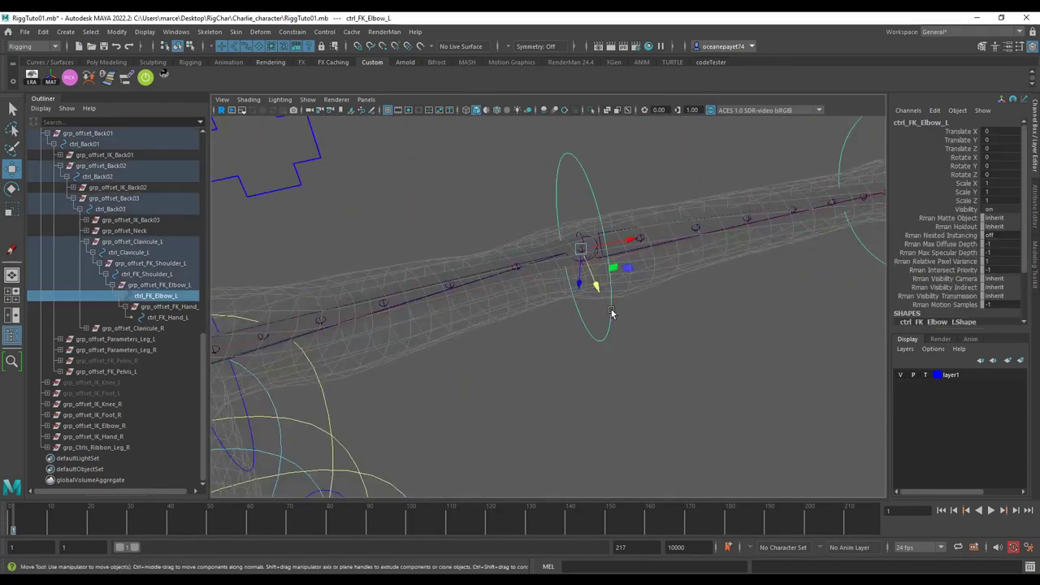
pyautogui.press('e')
pyautogui.moveTo(600, 284); pyautogui.dragTo(532, 282)
pyautogui.hotkey('ctrl', 'z')
# Reselect the left arm's ribbon surface and examine it up close around the elbow joint.
pyautogui.scroll(-5, 638, 328)
pyautogui.keyDown('alt'); pyautogui.moveTo(638, 327); pyautogui.dragTo(602, 352); pyautogui.keyUp('alt')
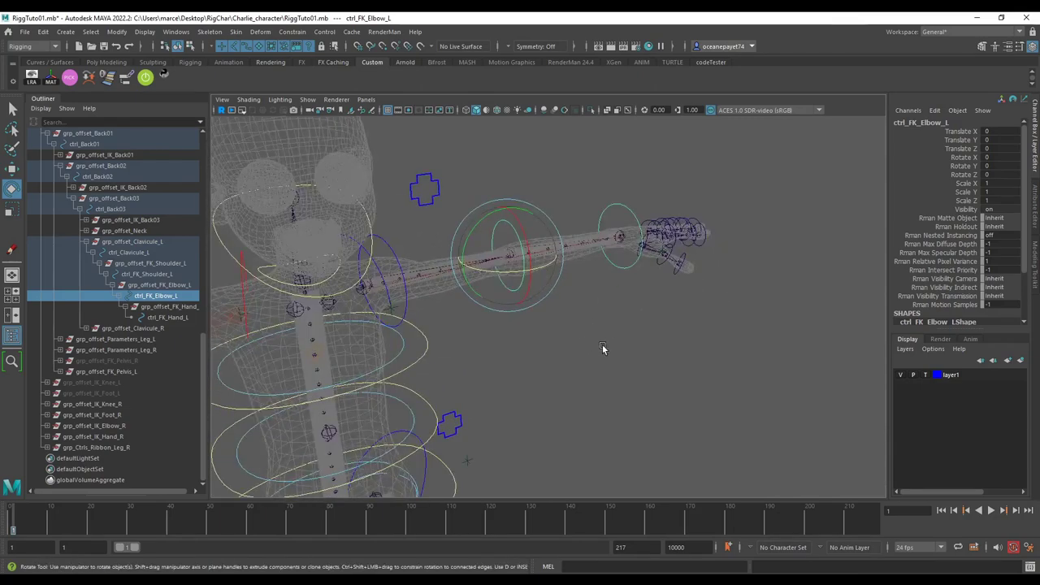
pyautogui.keyDown('alt'); pyautogui.moveTo(603, 344); pyautogui.dragTo(568, 331); pyautogui.keyUp('alt')
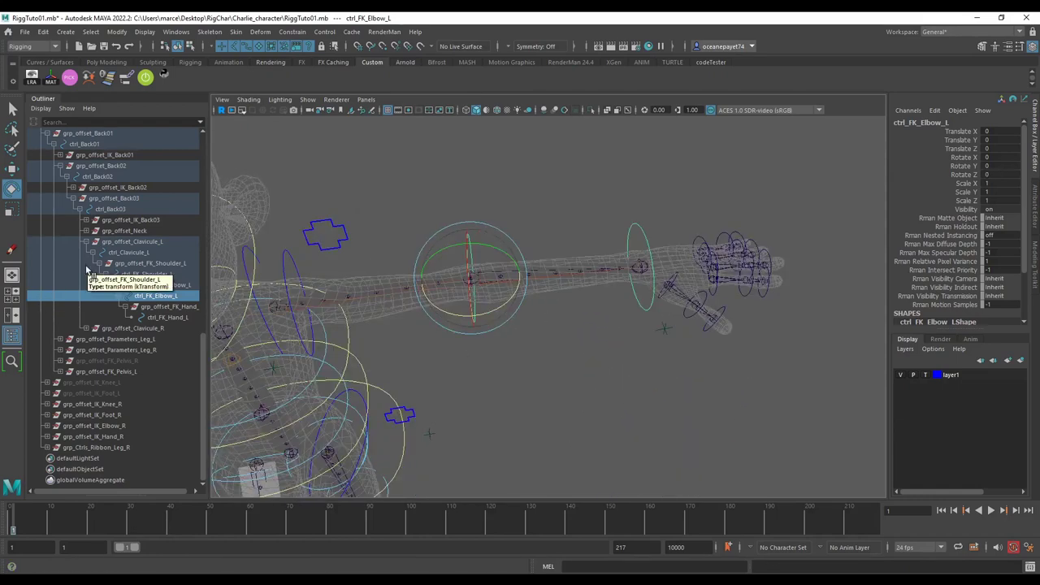
pyautogui.scroll(3, 406, 297)
pyautogui.keyDown('alt'); pyautogui.moveTo(406, 297); pyautogui.dragTo(496, 262); pyautogui.keyUp('alt')
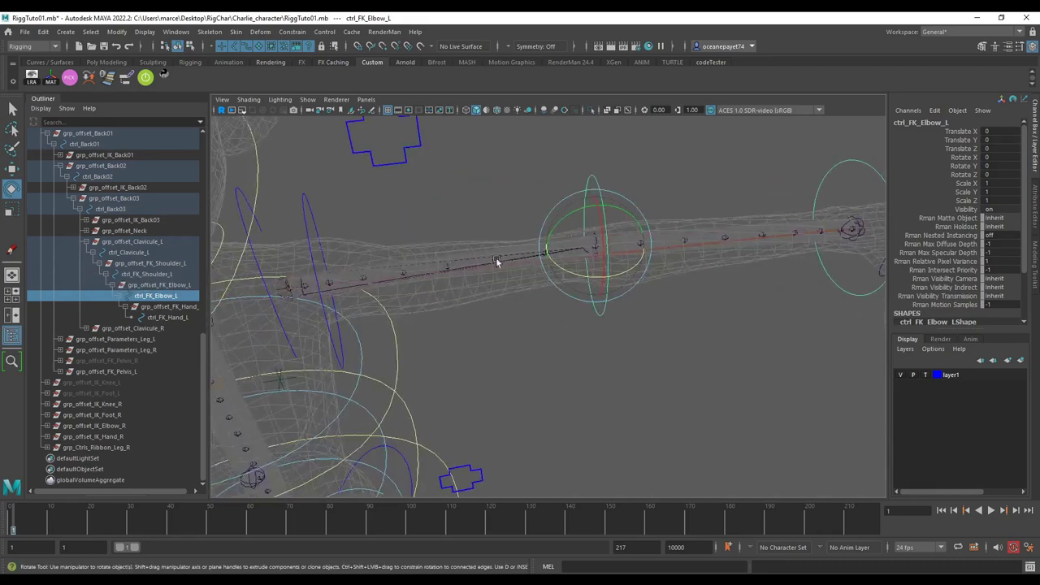
pyautogui.scroll(5, 496, 259)
pyautogui.keyDown('alt'); pyautogui.moveTo(509, 123); pyautogui.dragTo(535, 218, button='middle'); pyautogui.keyUp('alt')
pyautogui.click(536, 219)
pyautogui.keyDown('alt'); pyautogui.moveTo(536, 219); pyautogui.dragTo(548, 260); pyautogui.keyUp('alt')
pyautogui.scroll(-5, 554, 231)
pyautogui.scroll(5, 548, 259)
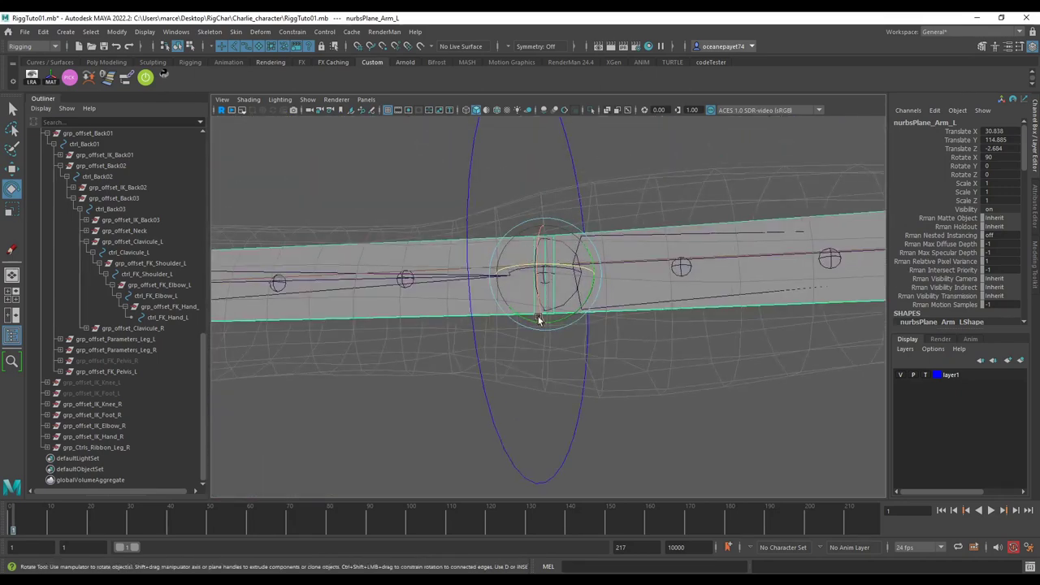
# Try moving the right thigh's ribbon control, ctrl_Ribbon_Leg_4_R, and undo the move.
pyautogui.keyDown('alt'); pyautogui.moveTo(538, 316); pyautogui.dragTo(436, 401); pyautogui.keyUp('alt')
pyautogui.scroll(-5, 576, 330)
pyautogui.scroll(6, 435, 401)
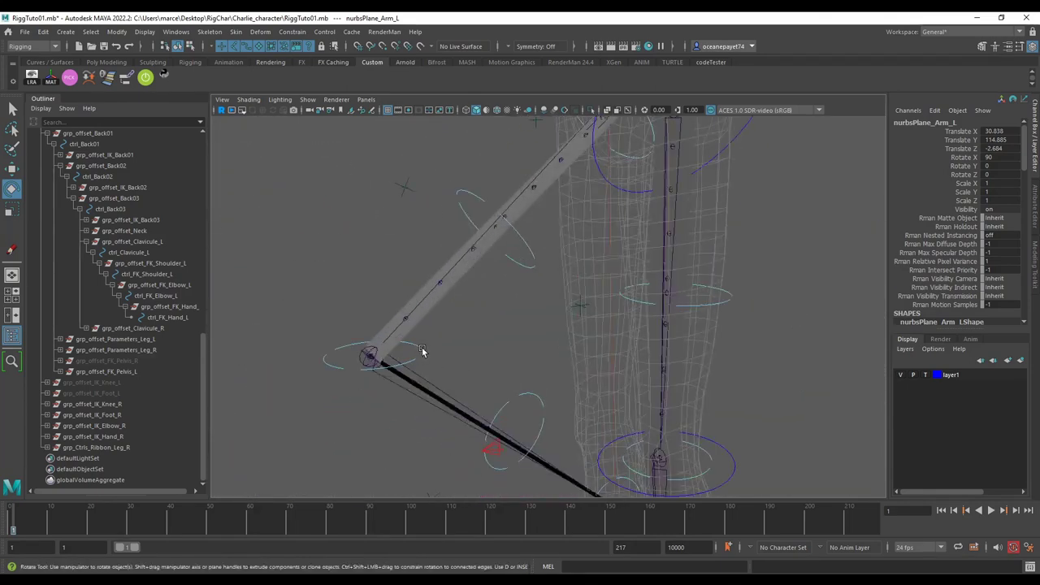
pyautogui.scroll(-4, 471, 320)
pyautogui.keyDown('alt'); pyautogui.moveTo(531, 316); pyautogui.dragTo(590, 295); pyautogui.keyUp('alt')
pyautogui.scroll(6, 590, 312)
pyautogui.keyDown('alt'); pyautogui.moveTo(590, 315); pyautogui.dragTo(633, 330, button='middle'); pyautogui.keyUp('alt')
pyautogui.keyDown('alt'); pyautogui.moveTo(633, 330); pyautogui.dragTo(569, 319); pyautogui.keyUp('alt')
pyautogui.click(568, 241)
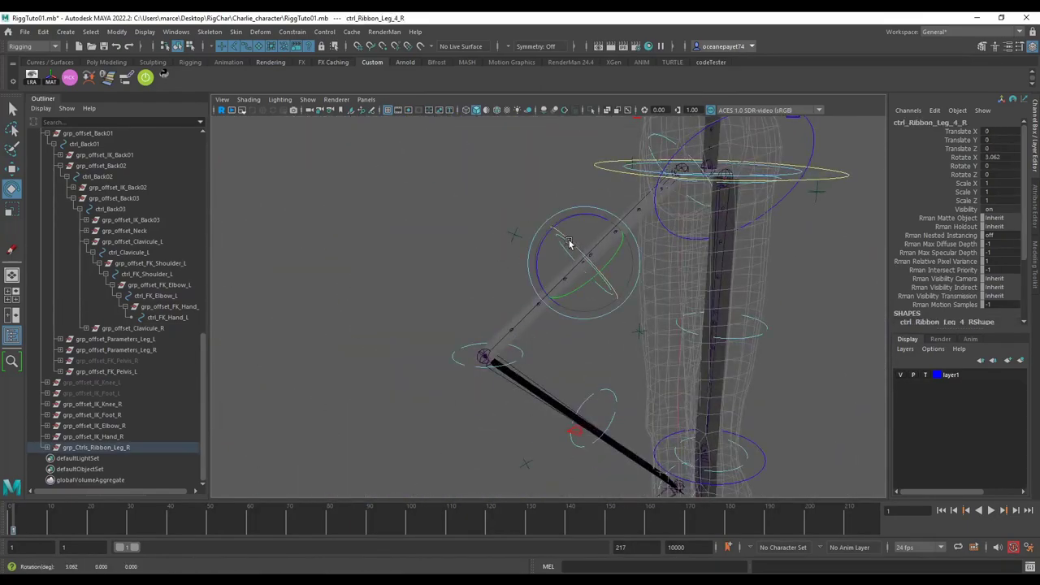
pyautogui.press('w')
pyautogui.moveTo(579, 260); pyautogui.dragTo(645, 287)
pyautogui.hotkey('ctrl', 'z')
# Test a rotation of the left arm's ctrl_FK_Elbow_L control and undo it.
pyautogui.scroll(-5, 632, 272)
pyautogui.keyDown('alt'); pyautogui.moveTo(610, 130); pyautogui.dragTo(598, 217, button='middle'); pyautogui.keyUp('alt')
pyautogui.scroll(5, 598, 217)
pyautogui.click(583, 268)
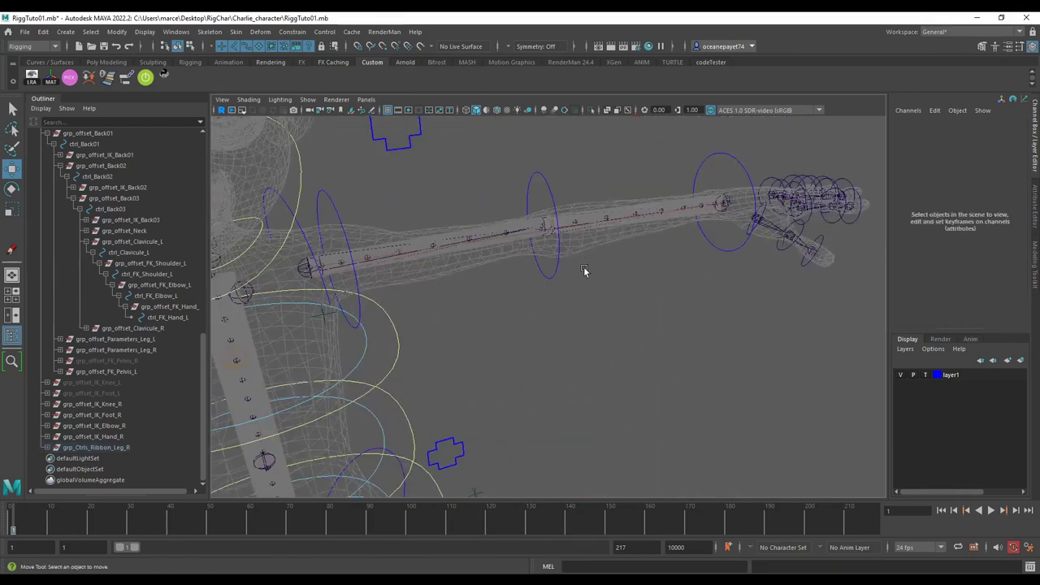
pyautogui.keyDown('alt'); pyautogui.moveTo(584, 269); pyautogui.dragTo(570, 316); pyautogui.keyUp('alt')
pyautogui.click(570, 316)
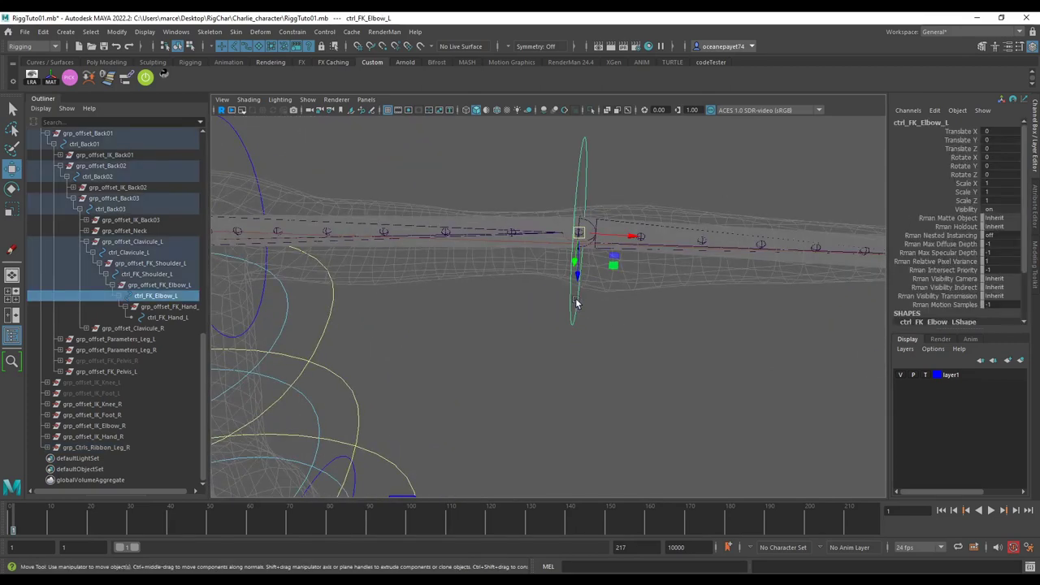
pyautogui.press('e')
pyautogui.moveTo(593, 260); pyautogui.dragTo(563, 272)
pyautogui.hotkey('ctrl', 'z')
# Select the fk_Shoulder_L joint in the left arm's hierarchy and inspect its move axes up close.
pyautogui.scroll(-4, 596, 307)
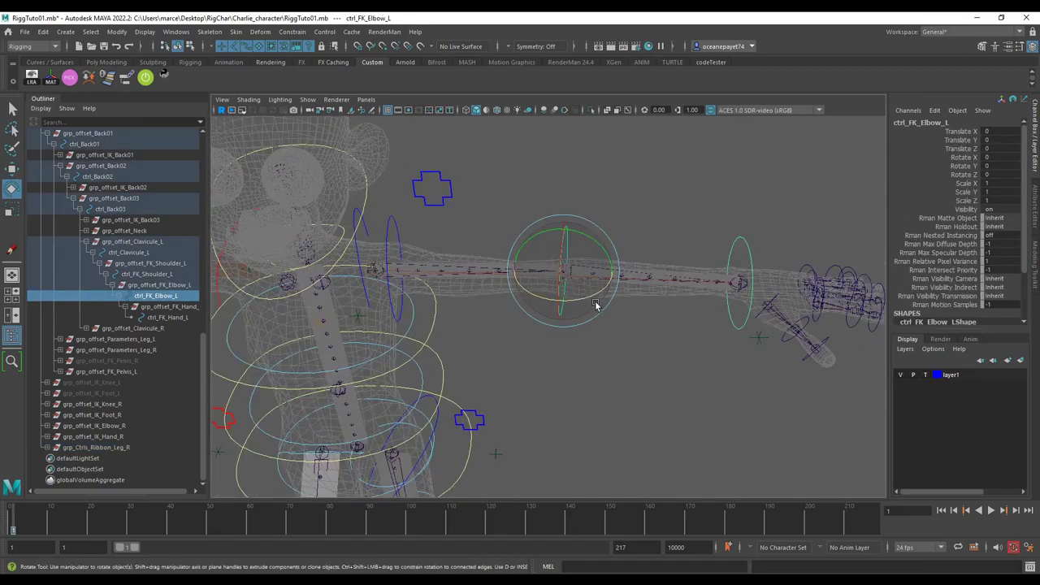
pyautogui.keyDown('alt'); pyautogui.moveTo(597, 306); pyautogui.dragTo(564, 300); pyautogui.keyUp('alt')
pyautogui.scroll(3, 563, 299)
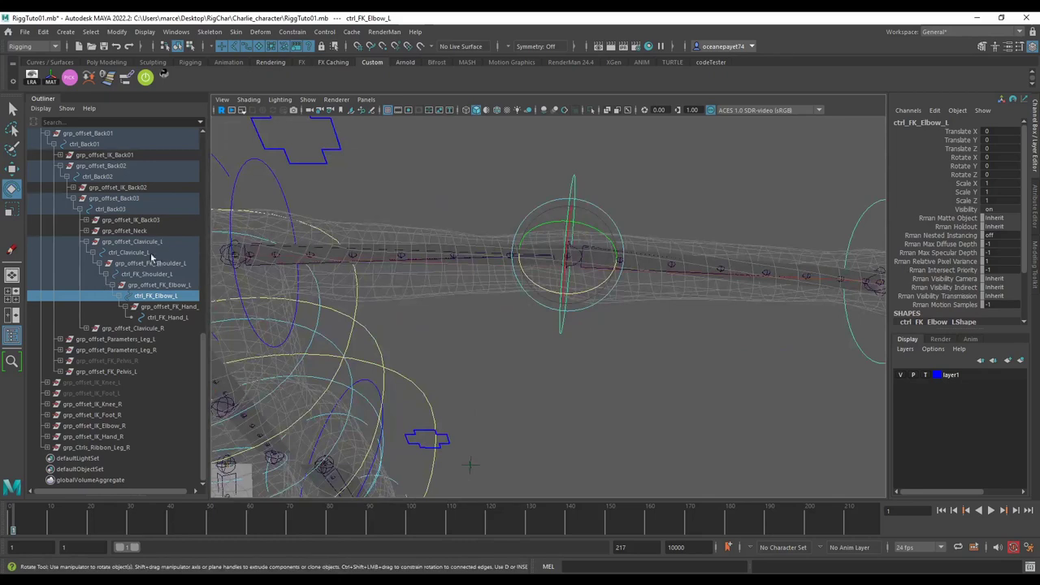
pyautogui.scroll(5, 140, 290)
pyautogui.scroll(2, 130, 283)
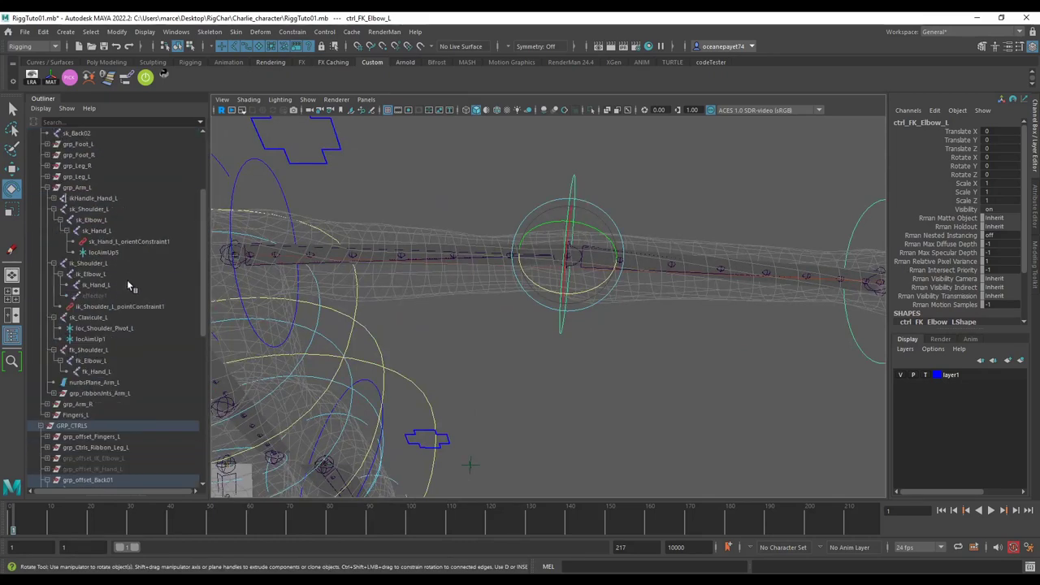
pyautogui.click(95, 350)
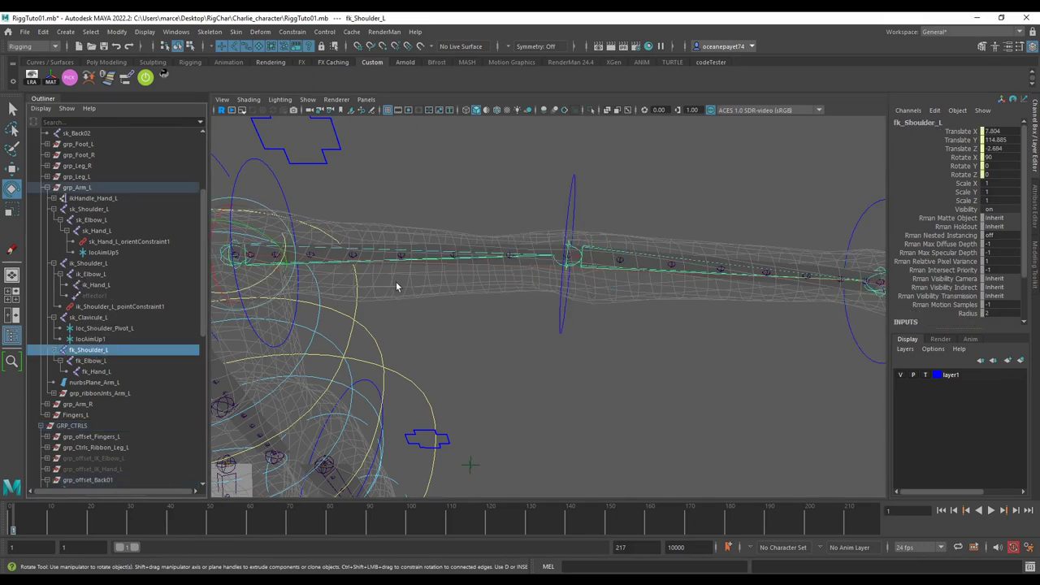
pyautogui.press('w')
pyautogui.keyDown('alt'); pyautogui.moveTo(461, 281); pyautogui.dragTo(582, 279, button='middle'); pyautogui.keyUp('alt')
pyautogui.keyDown('alt'); pyautogui.moveTo(583, 279); pyautogui.dragTo(477, 304); pyautogui.keyUp('alt')
pyautogui.scroll(3, 476, 304)
pyautogui.keyDown('alt'); pyautogui.moveTo(477, 304); pyautogui.dragTo(475, 265, button='middle'); pyautogui.keyUp('alt')
# Select ik_Shoulder_L and fk_Shoulder_L together and compare their axis orientations at the left shoulder.
pyautogui.keyDown('ctrl'); pyautogui.click(94, 264); pyautogui.keyUp('ctrl')
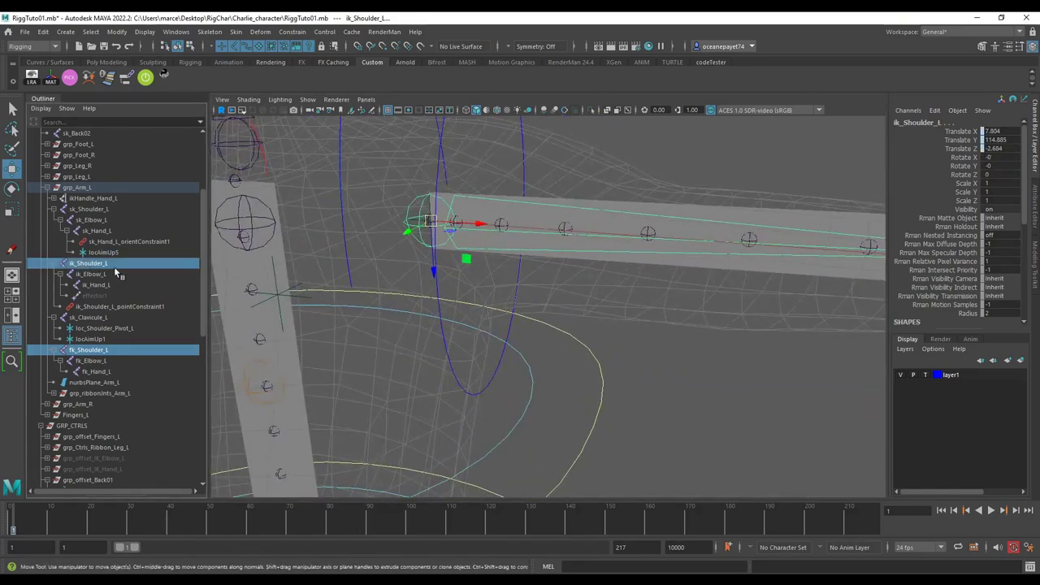
pyautogui.click(80, 265)
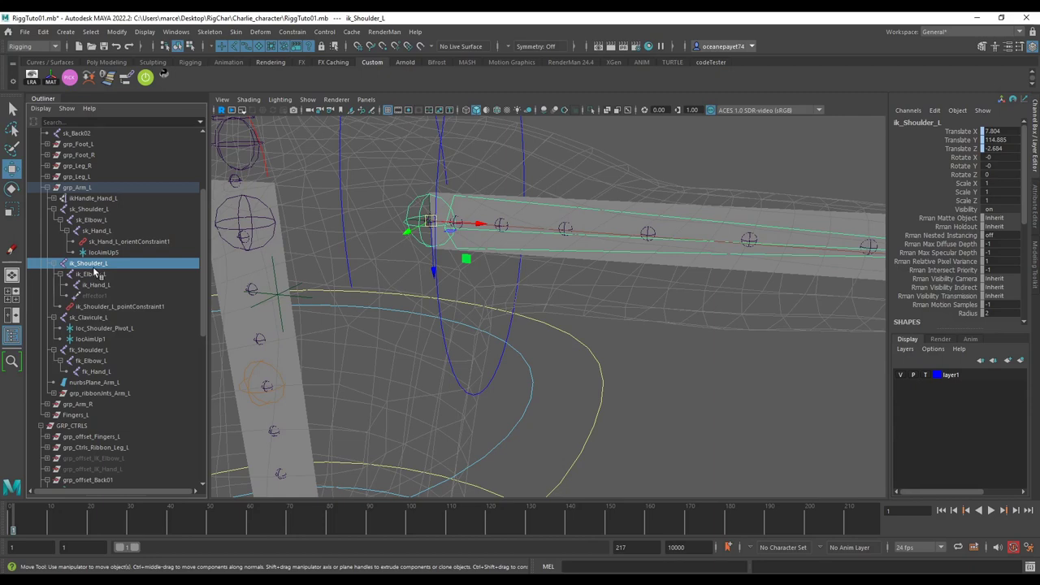
pyautogui.keyDown('ctrl'); pyautogui.click(93, 351); pyautogui.keyUp('ctrl')
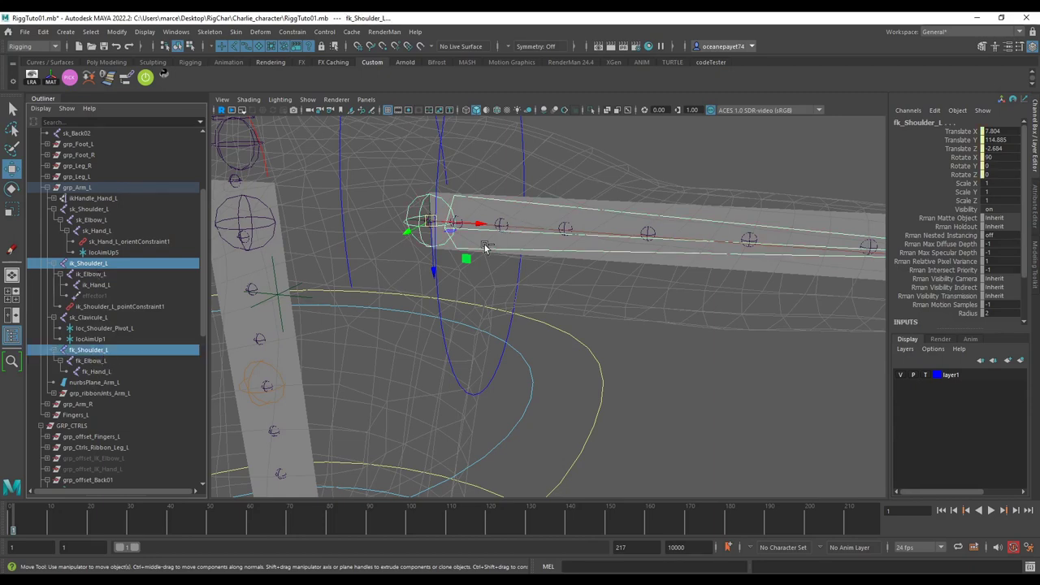
pyautogui.keyDown('alt'); pyautogui.moveTo(485, 248); pyautogui.dragTo(470, 253); pyautogui.keyUp('alt')
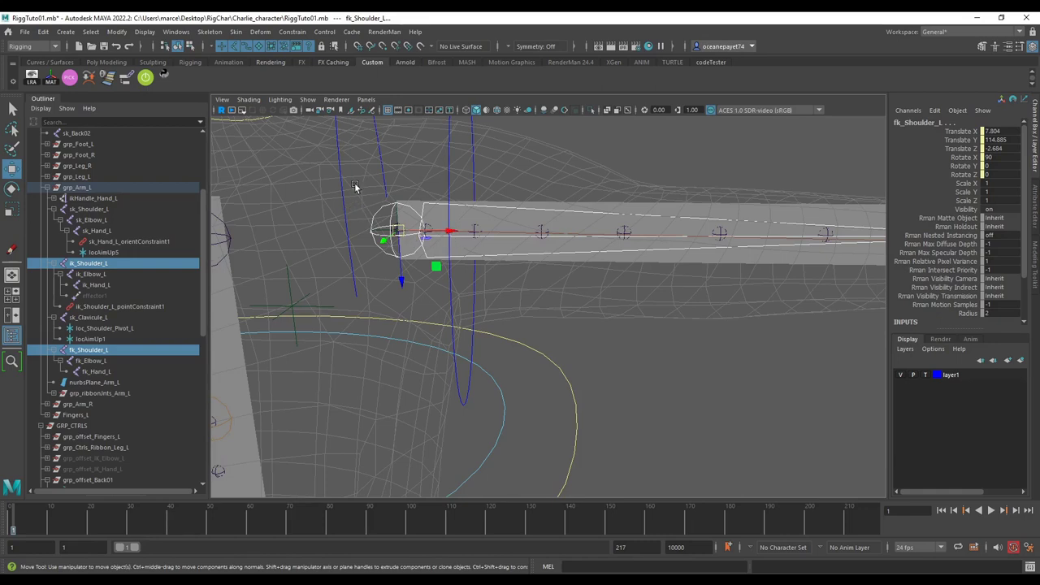
# Open the Move Tool settings beside the arm and check the axis orientation, leaving it on Object.
pyautogui.hotkey('ctrl', 'f')
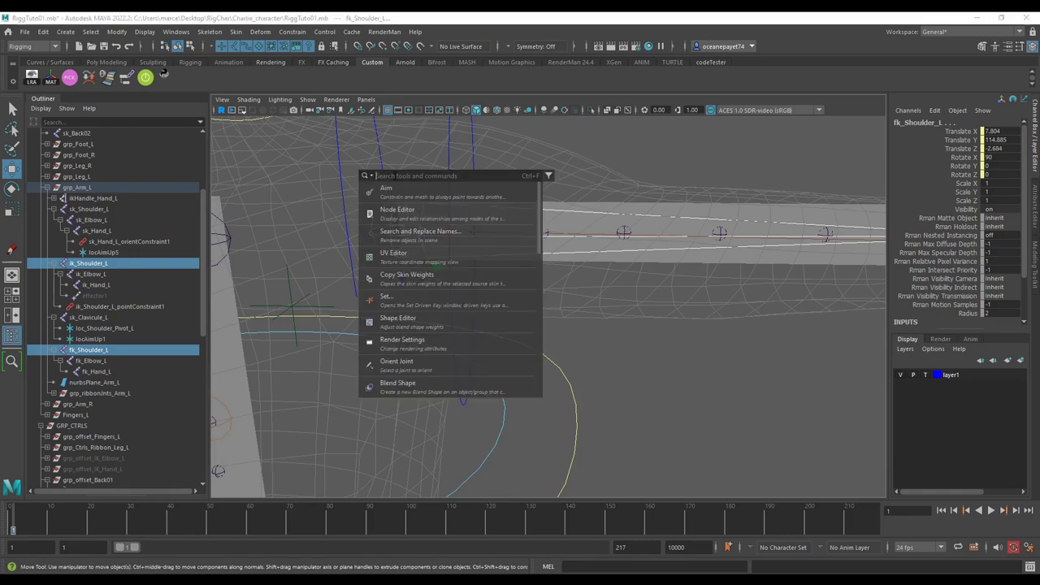
pyautogui.press('Escape')
pyautogui.doubleClick(13, 168)
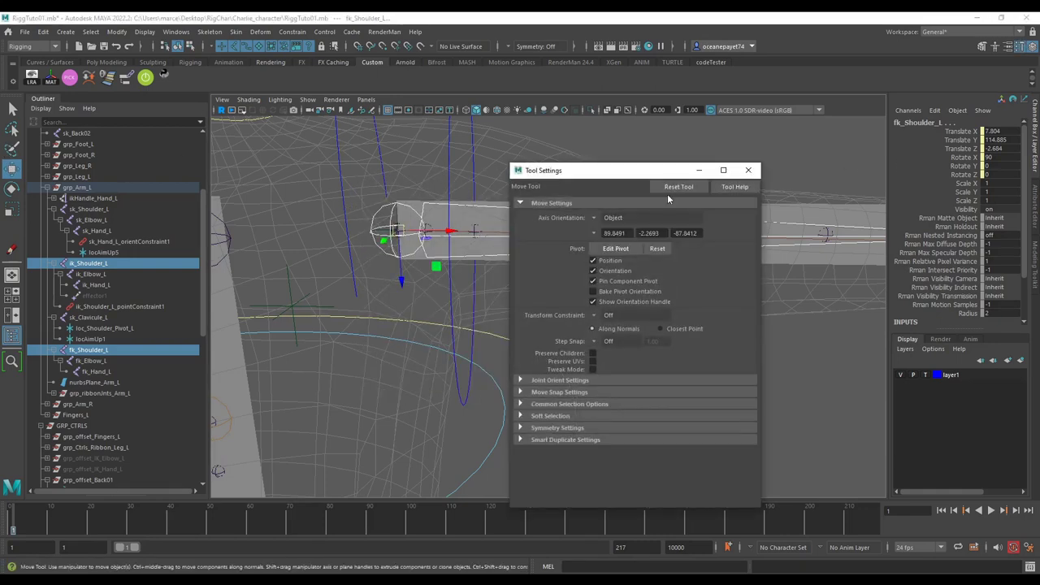
pyautogui.moveTo(613, 173); pyautogui.dragTo(748, 173)
pyautogui.keyDown('alt'); pyautogui.moveTo(569, 235); pyautogui.dragTo(455, 360); pyautogui.keyUp('alt')
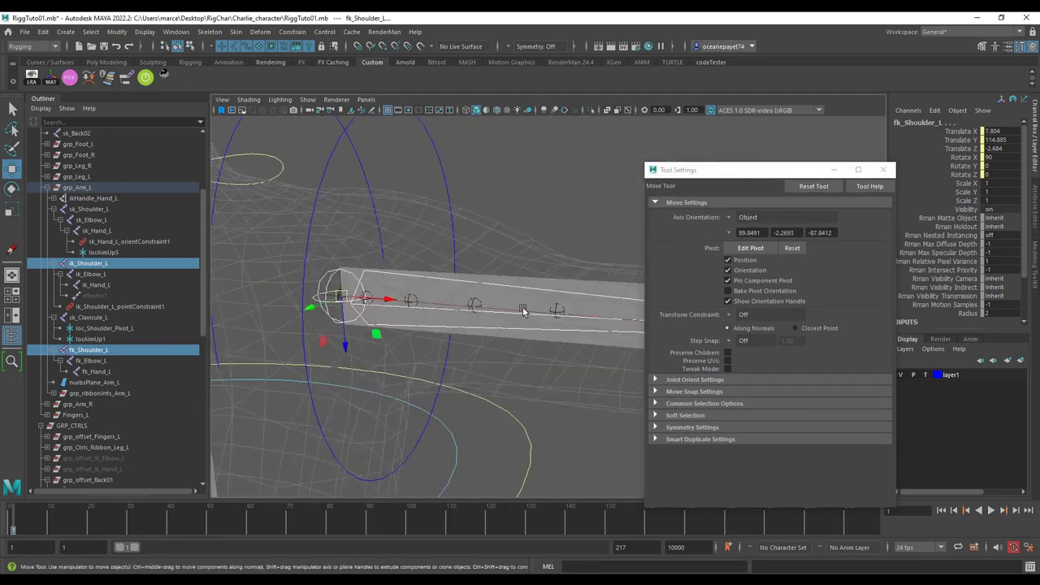
pyautogui.click(728, 218)
pyautogui.click(732, 204)
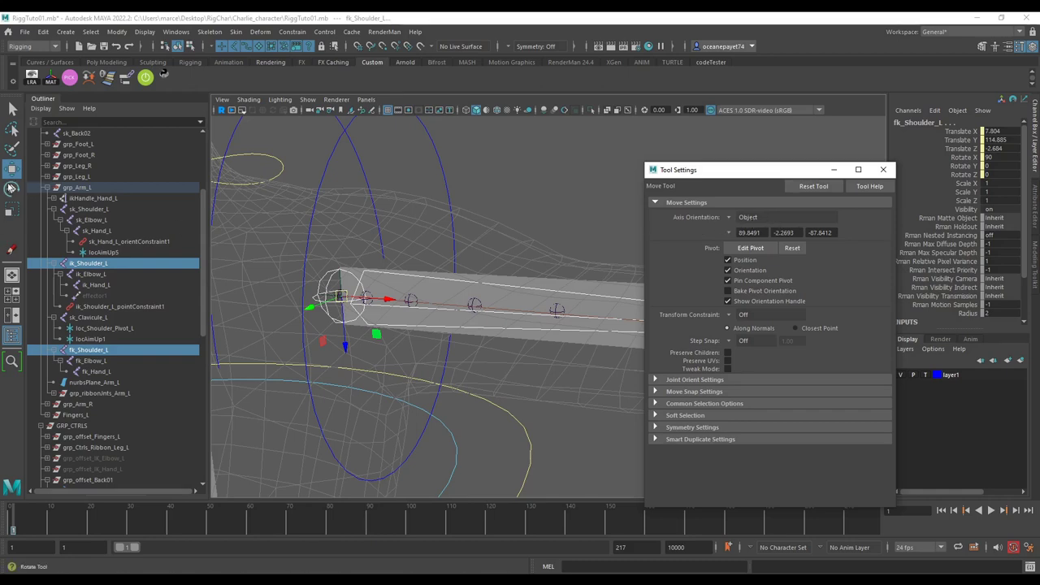
# Compare the IK and FK joint orientations at the left elbow and hand, and return to ik_Shoulder_L.
pyautogui.click(95, 275)
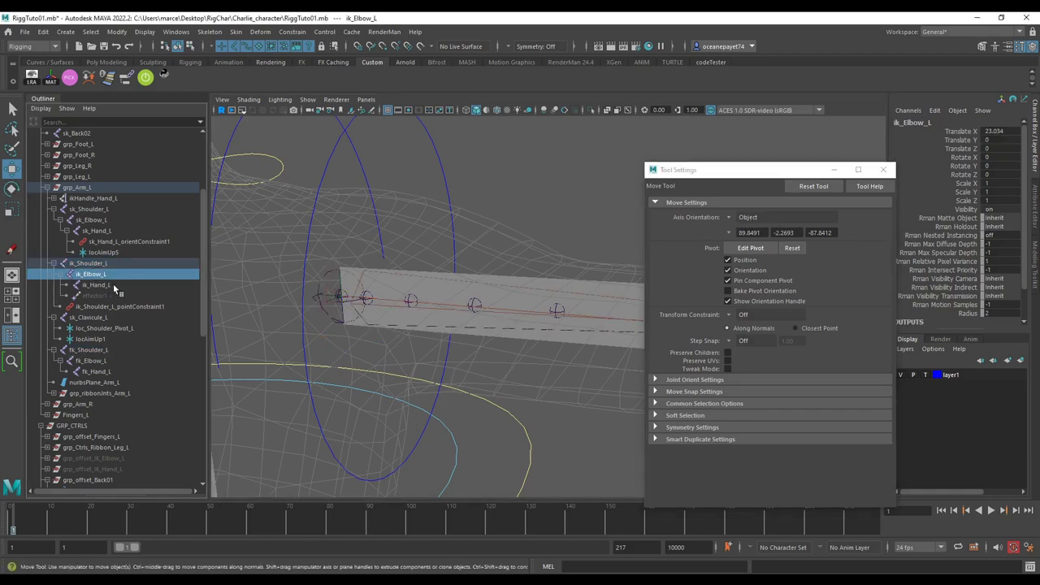
pyautogui.press('f')
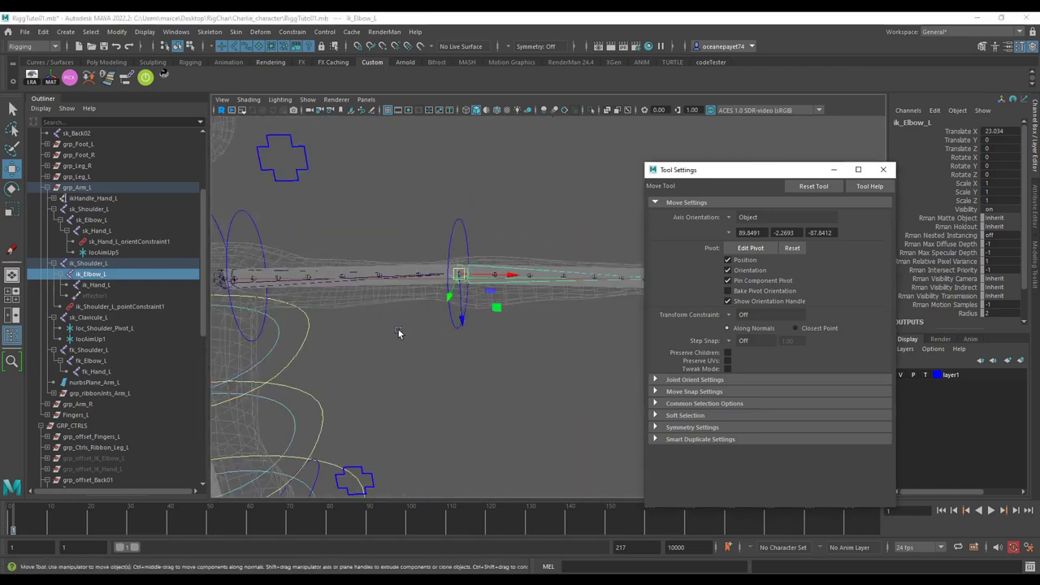
pyautogui.keyDown('ctrl'); pyautogui.click(104, 360); pyautogui.keyUp('ctrl')
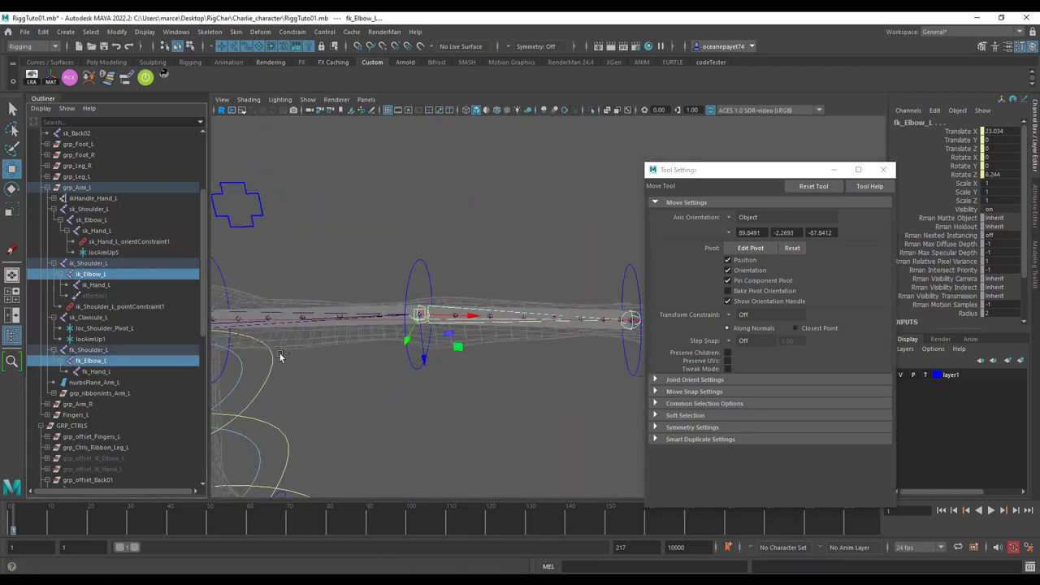
pyautogui.click(103, 287)
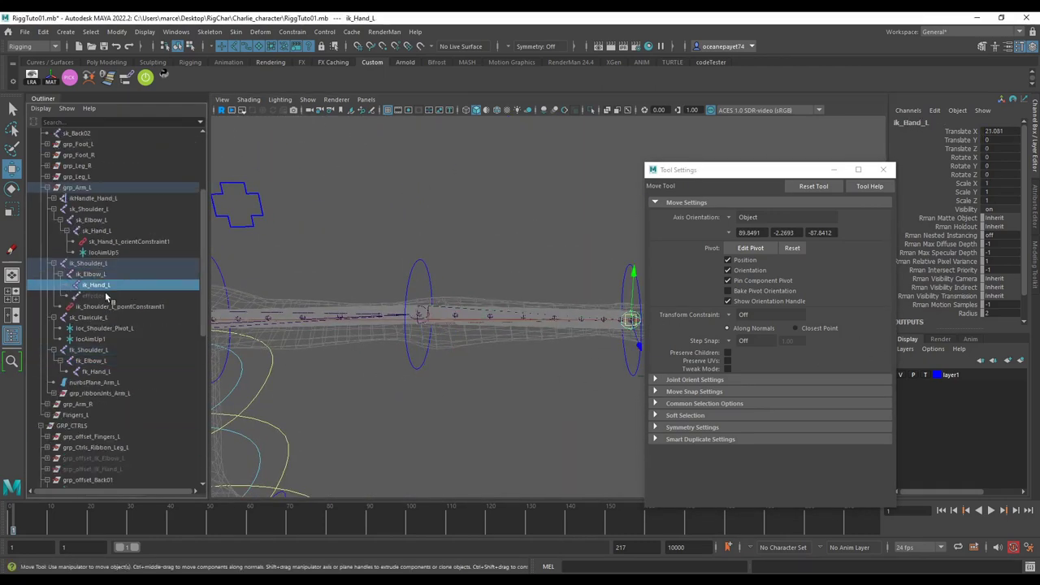
pyautogui.keyDown('ctrl'); pyautogui.click(111, 372); pyautogui.keyUp('ctrl')
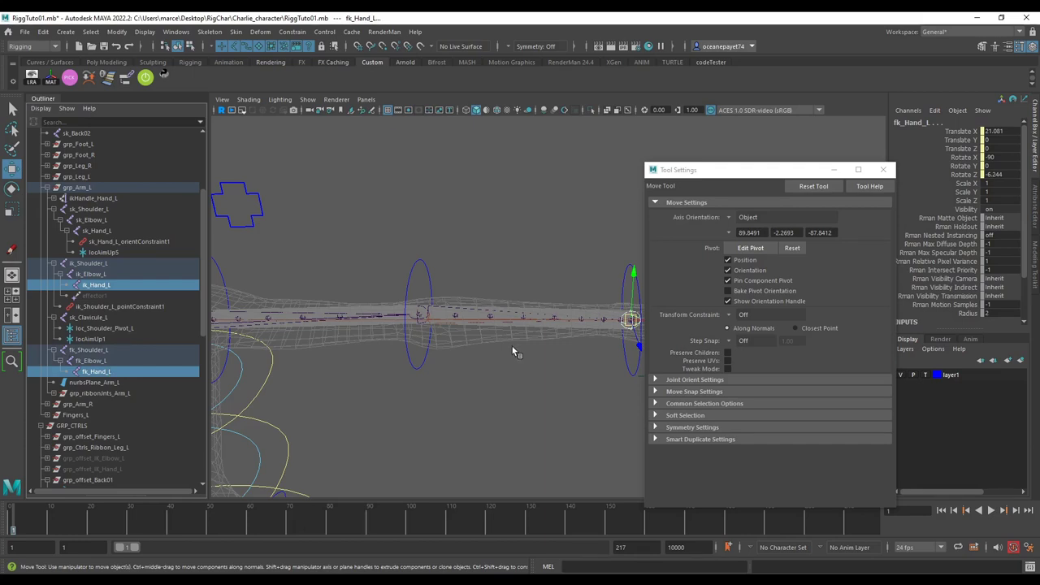
pyautogui.click(120, 264)
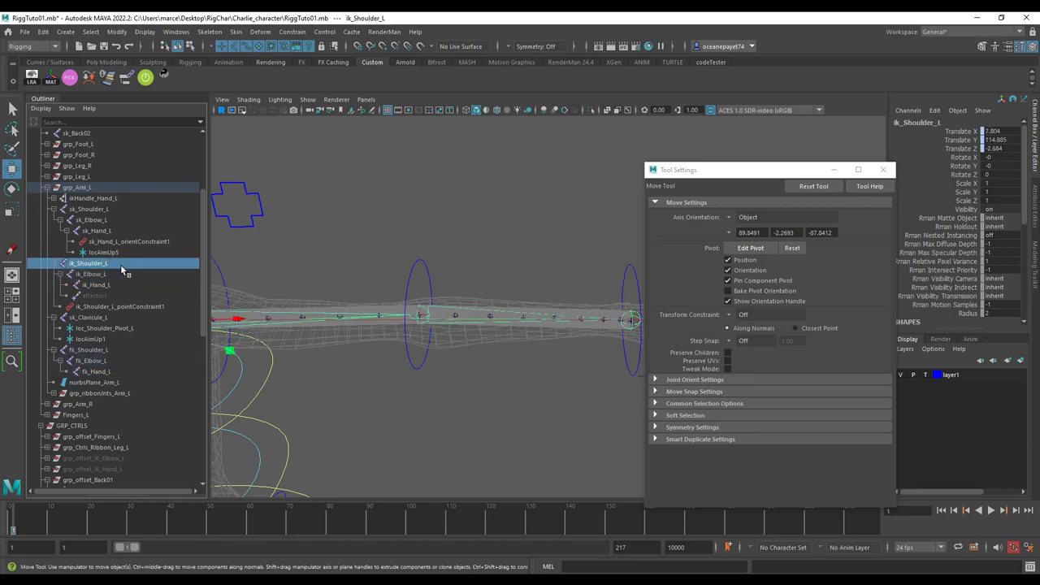
pyautogui.press('f')
pyautogui.keyDown('alt'); pyautogui.moveTo(457, 281); pyautogui.dragTo(475, 316); pyautogui.keyUp('alt')
# Delete the aim-up locators locAimUp1 and locAimUp5 from the left arm's joint hierarchy.
pyautogui.click(352, 365)
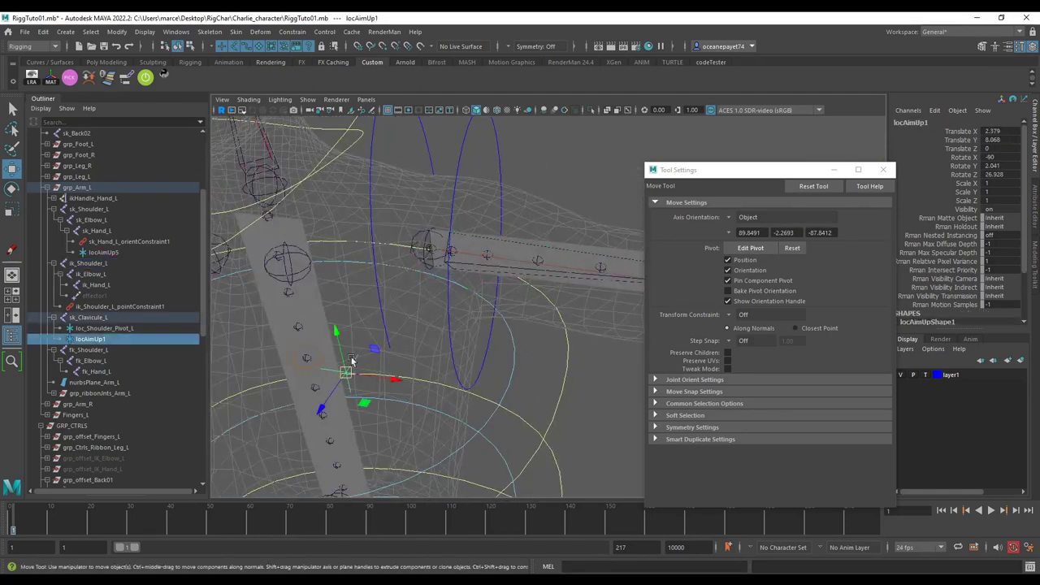
pyautogui.scroll(-6, 376, 351)
pyautogui.keyDown('alt'); pyautogui.moveTo(569, 362); pyautogui.dragTo(558, 320, button='middle'); pyautogui.keyUp('alt')
pyautogui.click(530, 351)
pyautogui.scroll(4, 421, 325)
pyautogui.scroll(2, 430, 337)
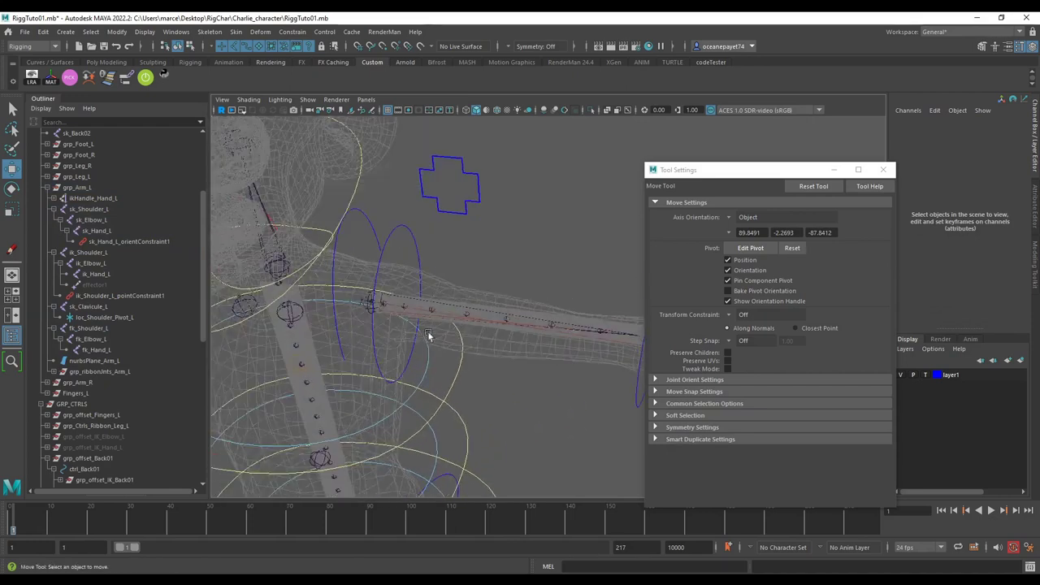
# Select ctrl_FK_Shoulder_L and ctrl_FK_Elbow_L together and examine their axes along the left arm.
pyautogui.keyDown('alt'); pyautogui.moveTo(429, 337); pyautogui.dragTo(481, 320); pyautogui.keyUp('alt')
pyautogui.scroll(2, 463, 282)
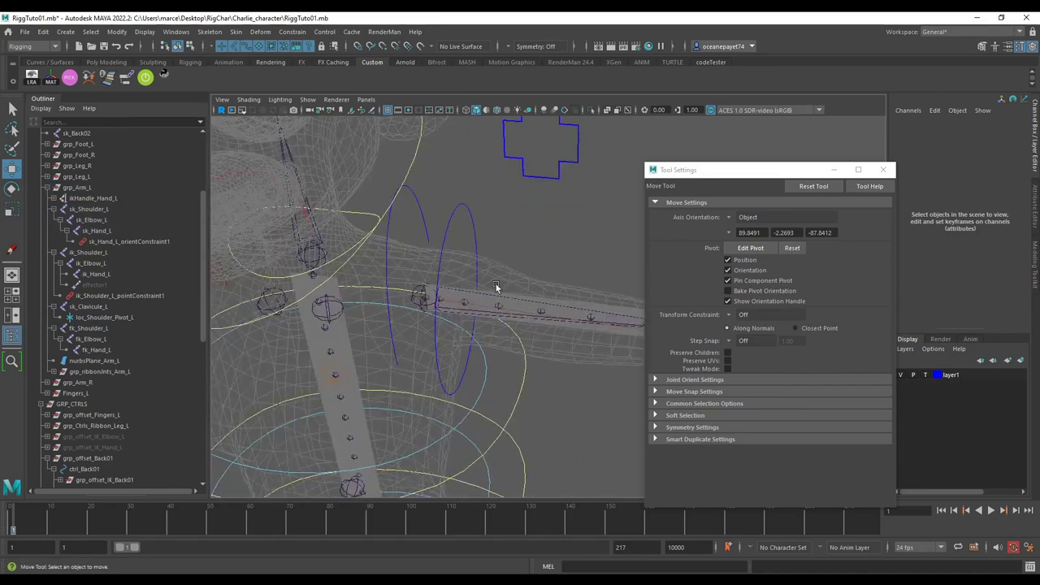
pyautogui.click(441, 270)
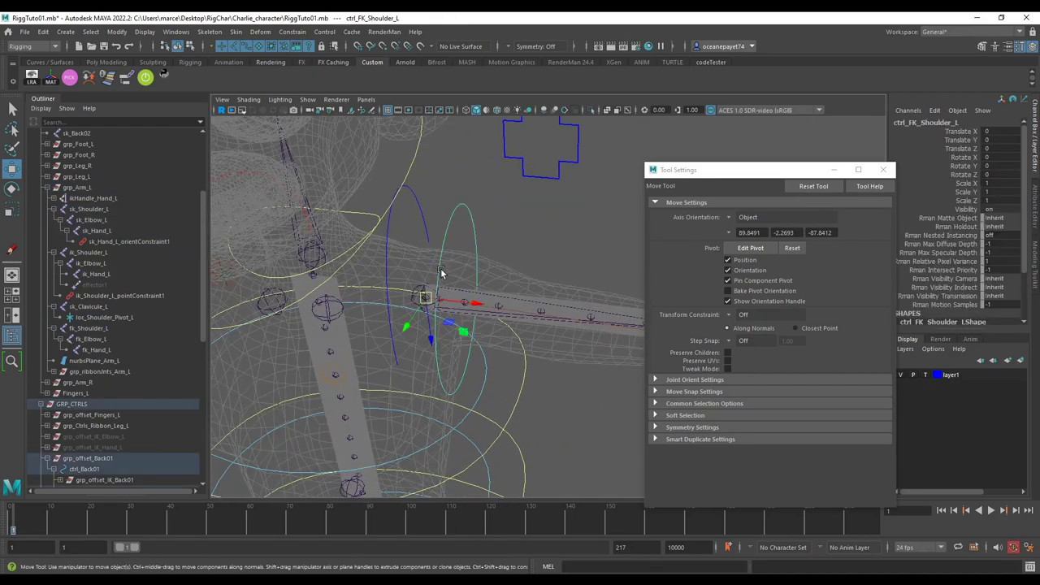
pyautogui.scroll(2, 436, 289)
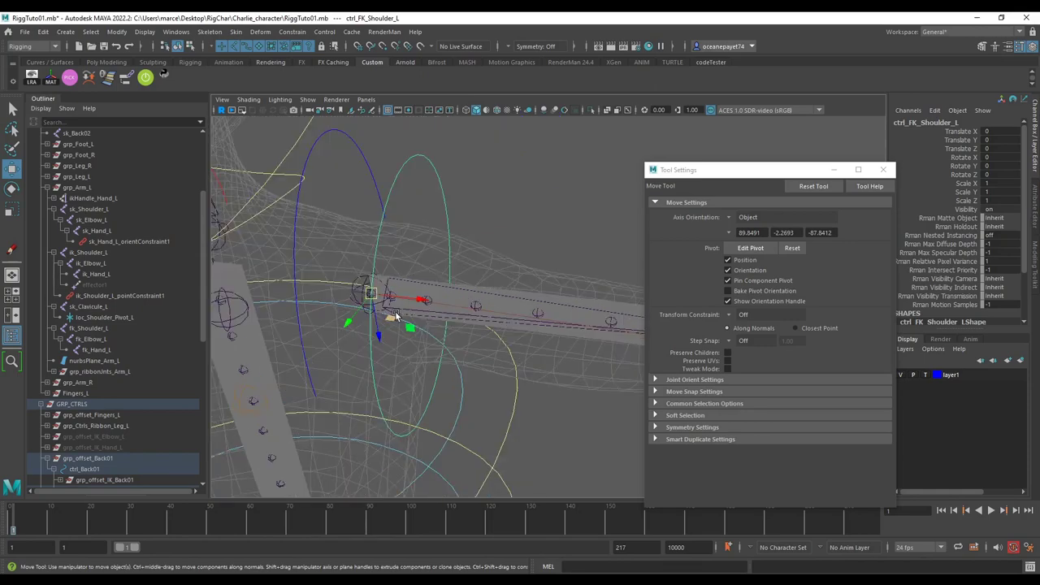
pyautogui.keyDown('alt'); pyautogui.moveTo(396, 315); pyautogui.dragTo(457, 304); pyautogui.keyUp('alt')
pyautogui.scroll(-3, 474, 316)
pyautogui.keyDown('alt'); pyautogui.moveTo(473, 323); pyautogui.dragTo(439, 322, button='middle'); pyautogui.keyUp('alt')
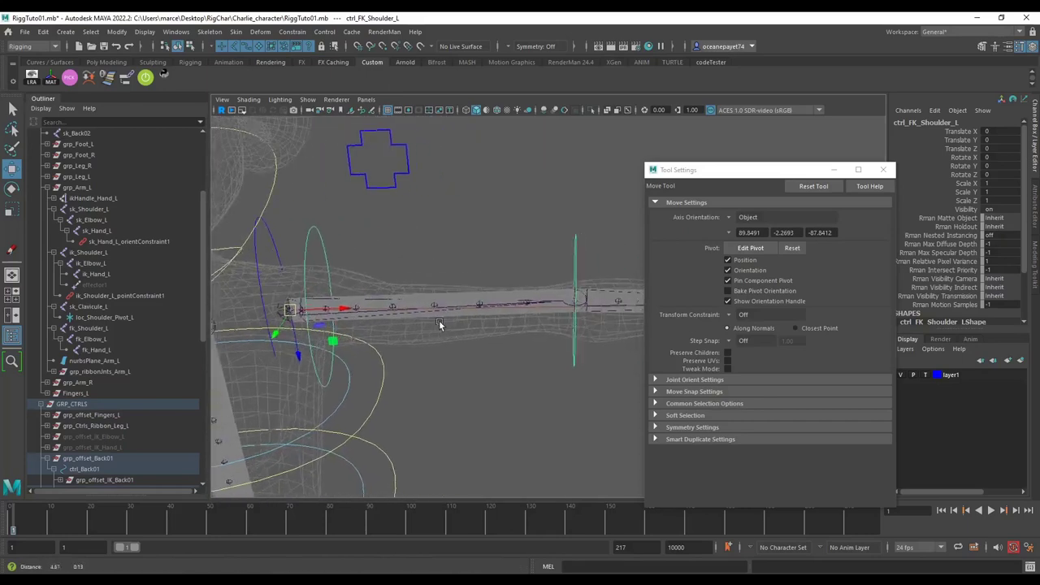
pyautogui.click(575, 284)
pyautogui.keyDown('alt'); pyautogui.moveTo(579, 293); pyautogui.dragTo(511, 302); pyautogui.keyUp('alt')
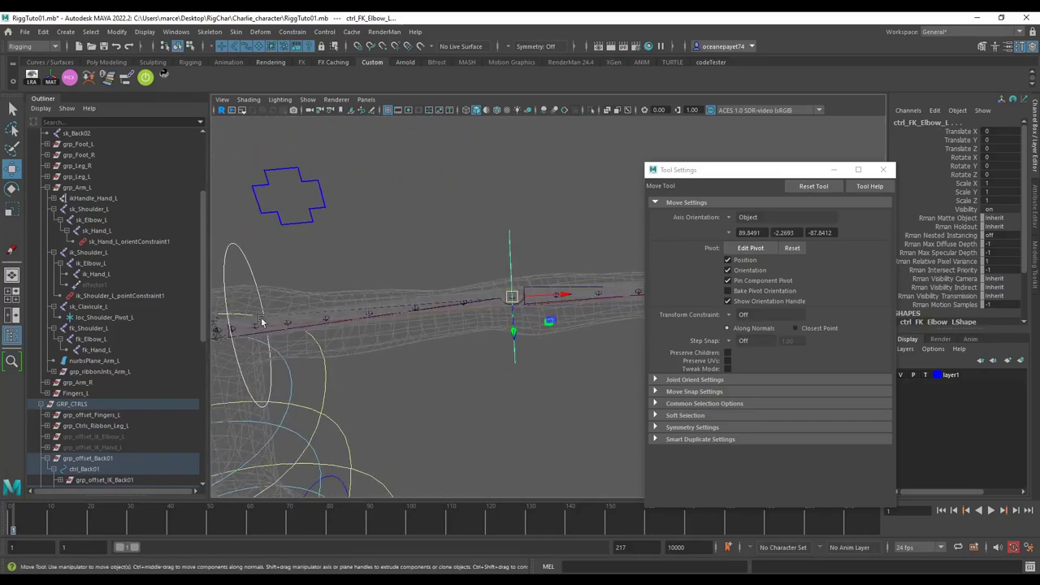
# Select the ik_Shoulder_L and ik_Elbow_L joints together and examine the left upper arm from several angles.
pyautogui.click(89, 252)
pyautogui.keyDown('ctrl'); pyautogui.click(101, 263); pyautogui.keyUp('ctrl')
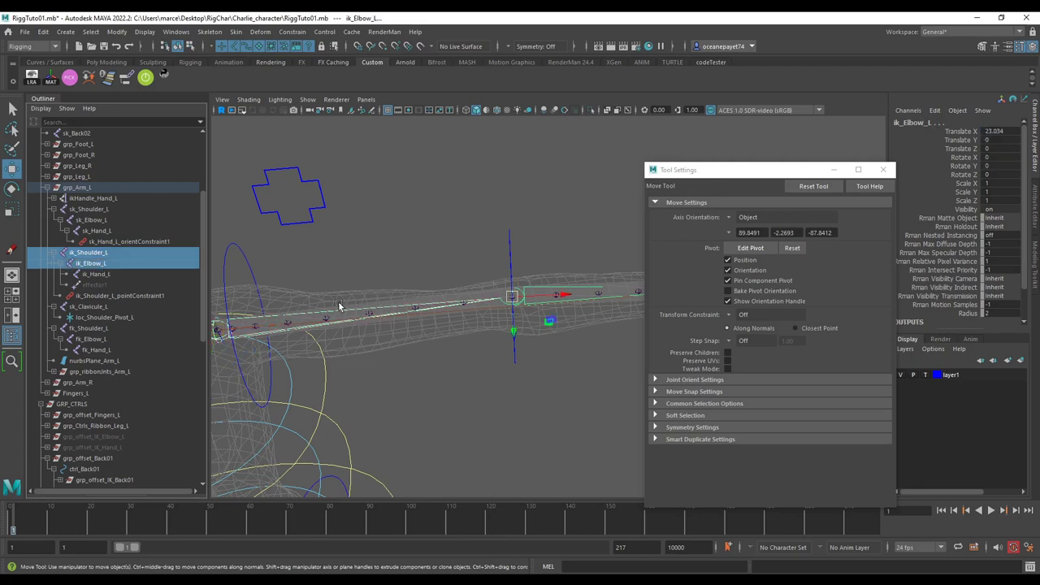
pyautogui.keyDown('alt'); pyautogui.moveTo(340, 306); pyautogui.dragTo(374, 320); pyautogui.keyUp('alt')
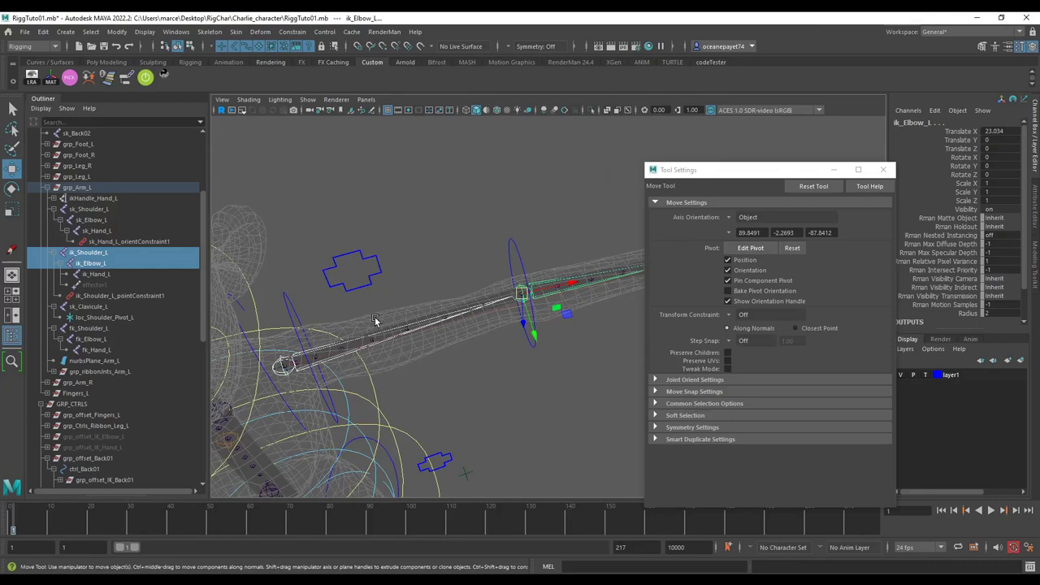
pyautogui.keyDown('alt'); pyautogui.moveTo(392, 304); pyautogui.dragTo(421, 328); pyautogui.keyUp('alt')
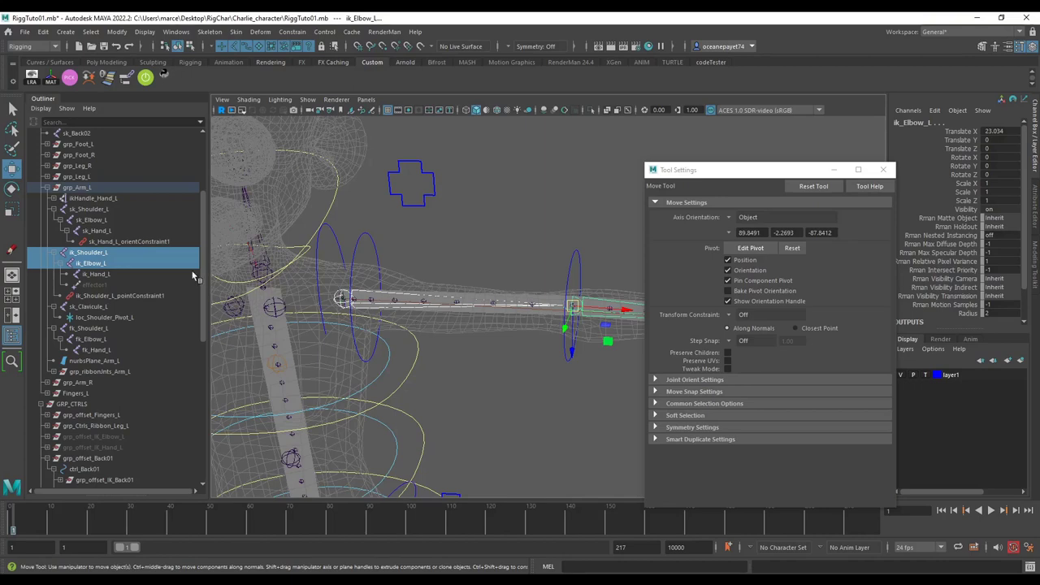
pyautogui.click(124, 266)
pyautogui.click(98, 253)
pyautogui.keyDown('ctrl'); pyautogui.click(105, 264); pyautogui.keyUp('ctrl')
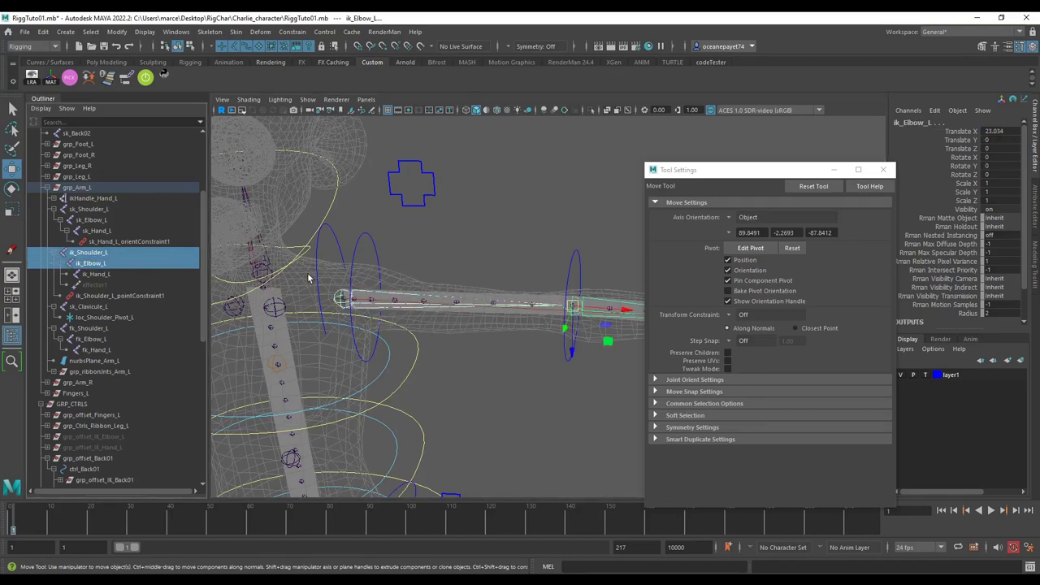
pyautogui.keyDown('alt'); pyautogui.moveTo(309, 279); pyautogui.dragTo(398, 269); pyautogui.keyUp('alt')
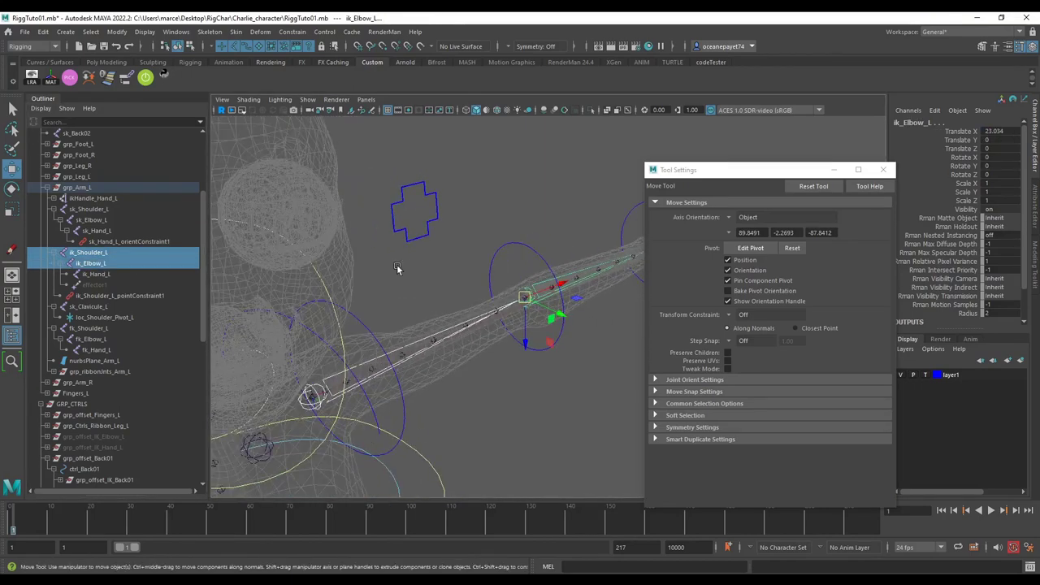
pyautogui.keyDown('alt'); pyautogui.moveTo(480, 282); pyautogui.dragTo(470, 252); pyautogui.keyUp('alt')
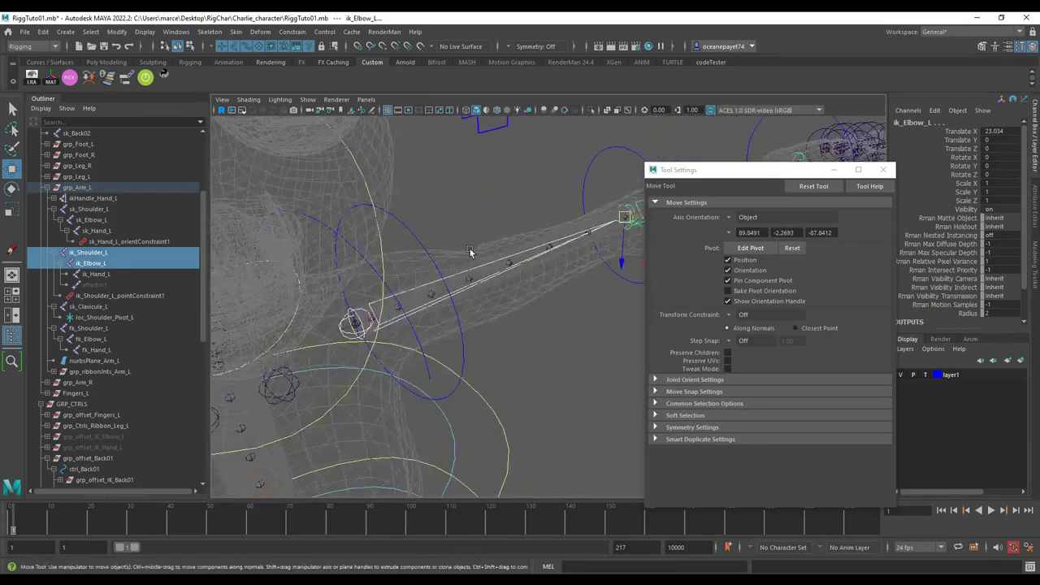
# Select ik_Shoulder_L alone and add ik_Elbow_L to recheck their axes along the left arm.
pyautogui.click(116, 254)
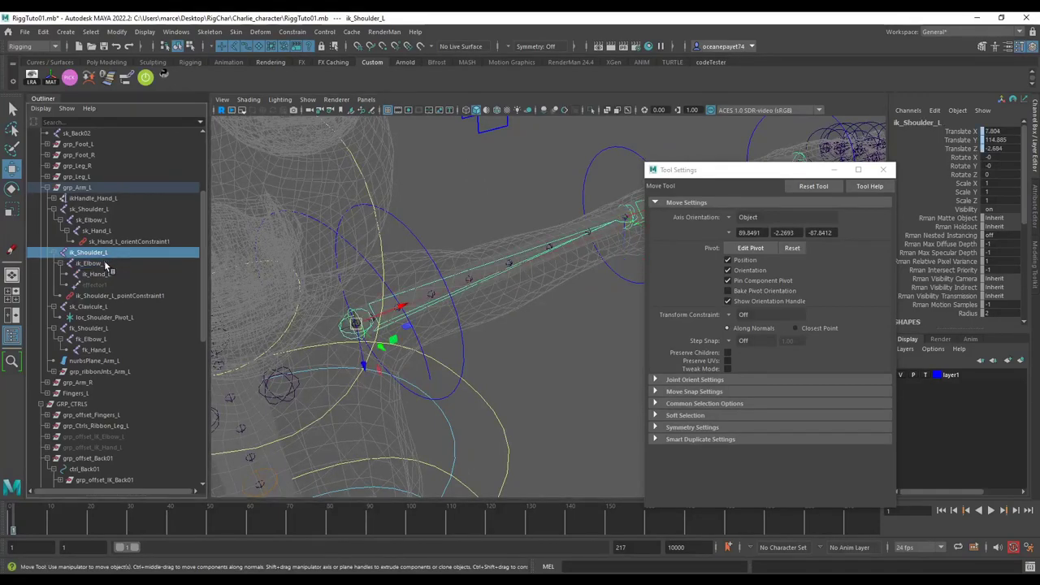
pyautogui.keyDown('ctrl'); pyautogui.click(90, 263); pyautogui.keyUp('ctrl')
pyautogui.keyDown('alt'); pyautogui.moveTo(349, 292); pyautogui.dragTo(514, 294); pyautogui.keyUp('alt')
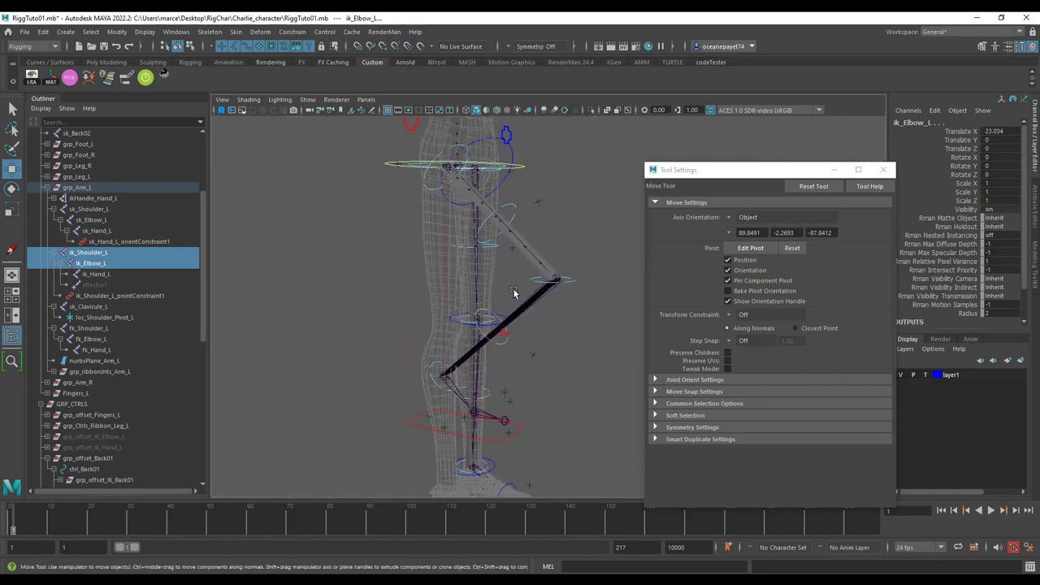
# Rotate ctrl_FK_Knee_L to about -73 degrees in Z to test how the left leg's ribbon bends.
pyautogui.keyDown('alt'); pyautogui.moveTo(526, 373); pyautogui.dragTo(495, 339); pyautogui.keyUp('alt')
pyautogui.click(369, 267)
pyautogui.keyDown('alt'); pyautogui.moveTo(495, 339); pyautogui.dragTo(430, 312, button='middle'); pyautogui.keyUp('alt')
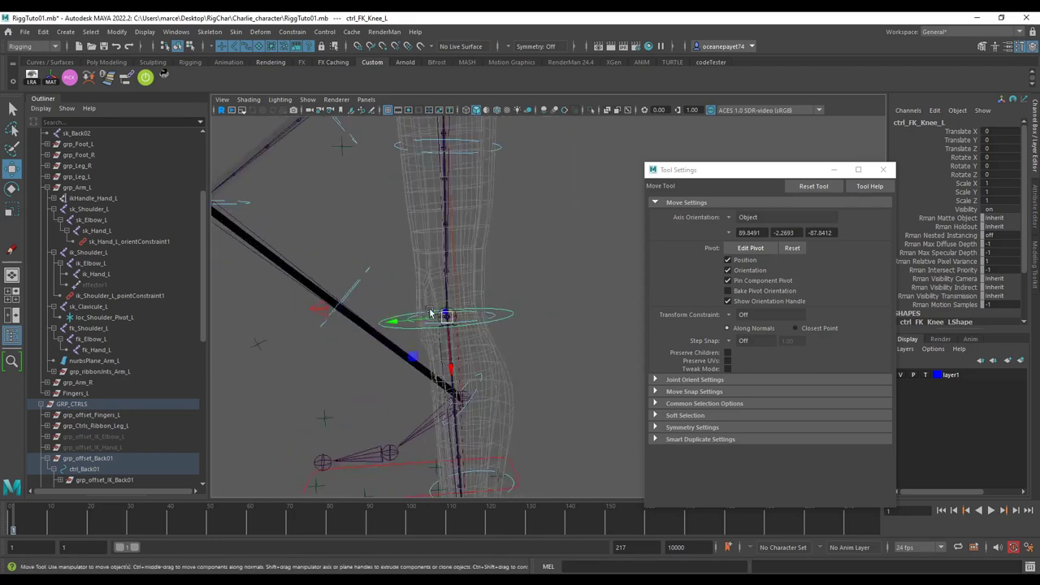
pyautogui.press('e')
pyautogui.keyDown('alt'); pyautogui.moveTo(433, 315); pyautogui.dragTo(456, 296); pyautogui.keyUp('alt')
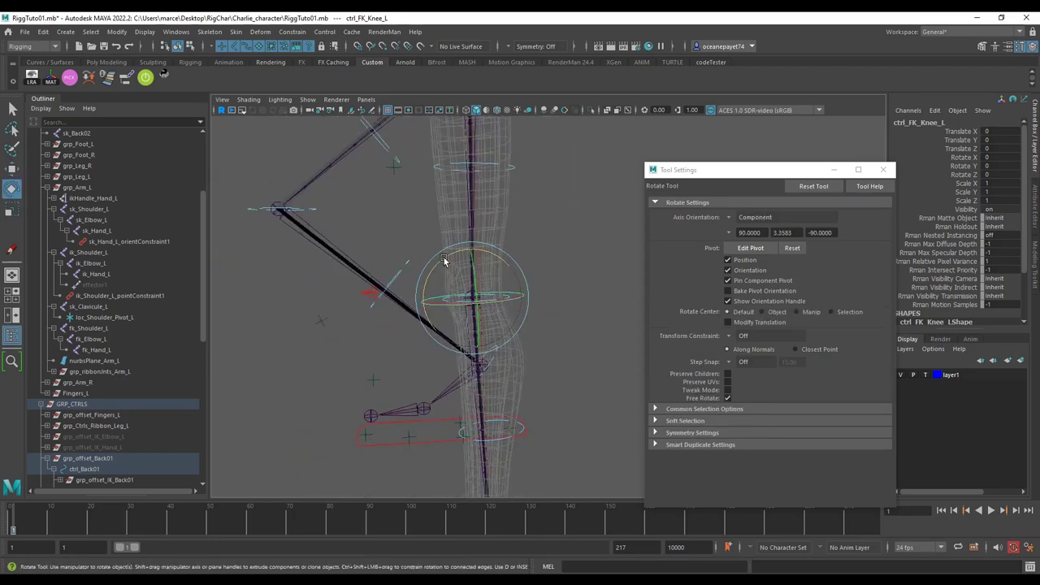
pyautogui.moveTo(443, 260); pyautogui.dragTo(497, 324)
# Select ctrl_Ribbon_Leg_3_L at the bent left knee and try out its rotation.
pyautogui.click(434, 310)
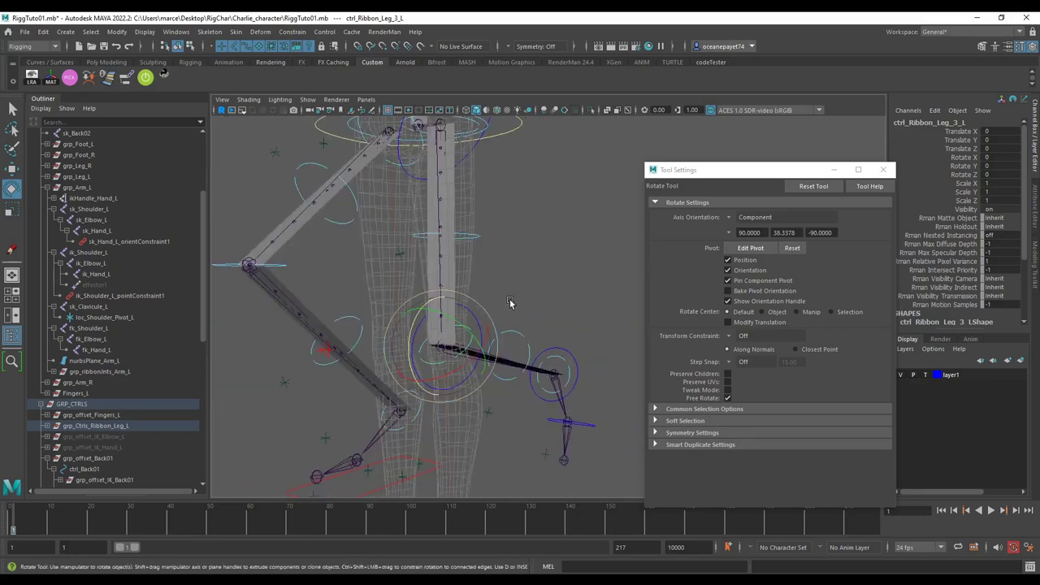
pyautogui.click(510, 302)
pyautogui.click(479, 316)
pyautogui.moveTo(416, 362); pyautogui.dragTo(415, 337)
# Undo the ribbon control test and the ctrl_FK_Knee_L rotation on the left leg.
pyautogui.hotkey('ctrl', 'z')
pyautogui.scroll(-2, 455, 316)
pyautogui.hotkey('ctrl', 'z')
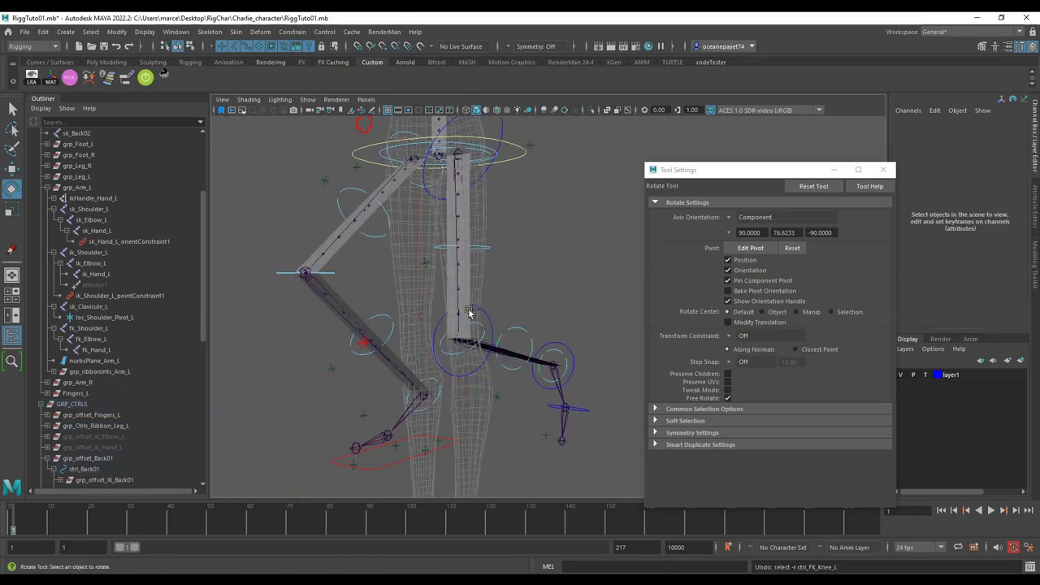
pyautogui.hotkey('ctrl', 'z')
pyautogui.hotkey('ctrl', 'z')
pyautogui.hotkey('ctrl', 'z')
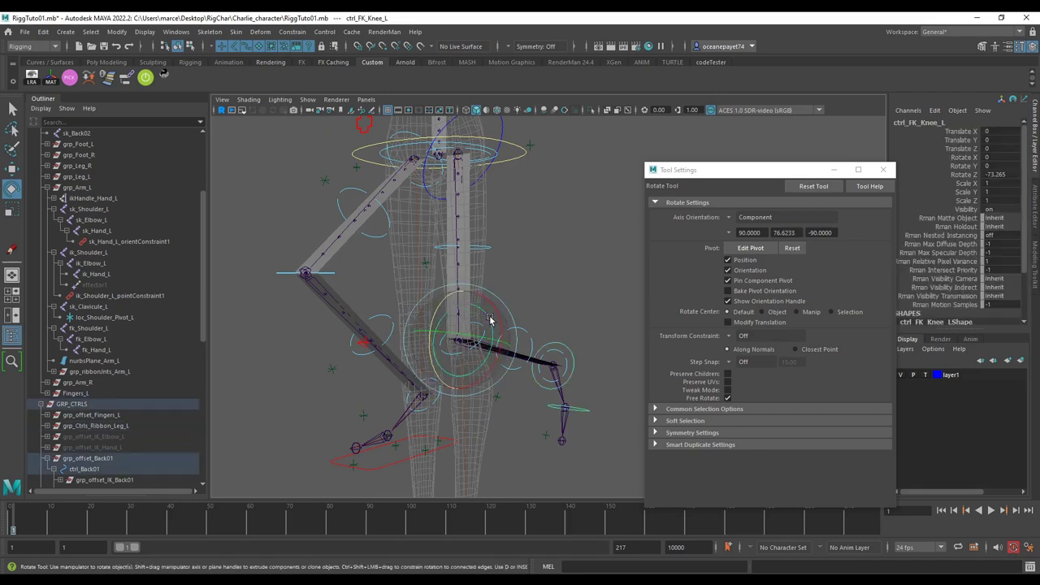
pyautogui.hotkey('ctrl', 'z')
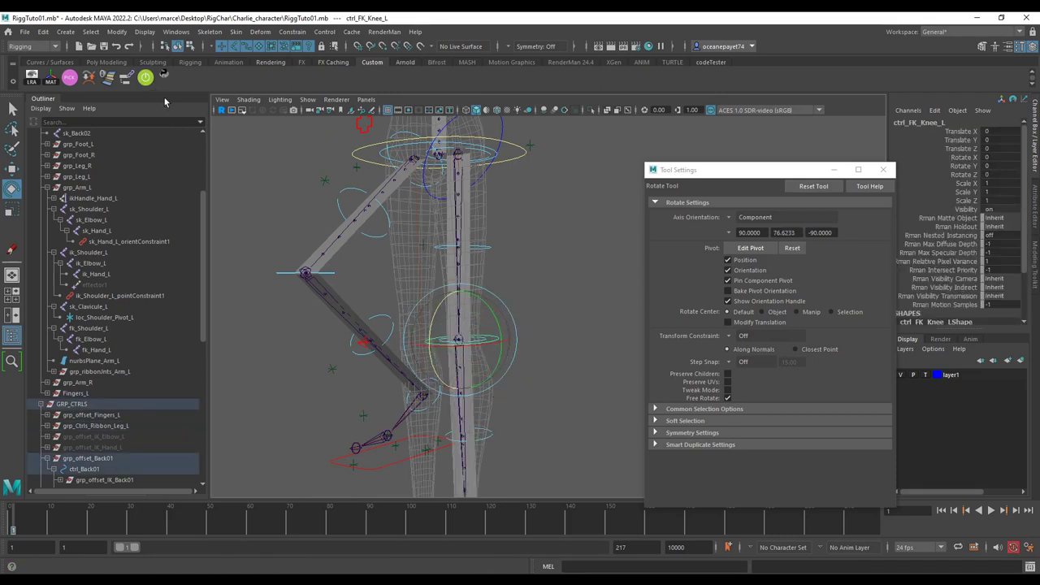
# Examine the left arm's joints and ribbon from several angles, selecting nurbsPlane_Arm_L.
pyautogui.scroll(-2, 218, 130)
pyautogui.keyDown('alt'); pyautogui.moveTo(376, 187); pyautogui.dragTo(342, 223, button='middle'); pyautogui.keyUp('alt')
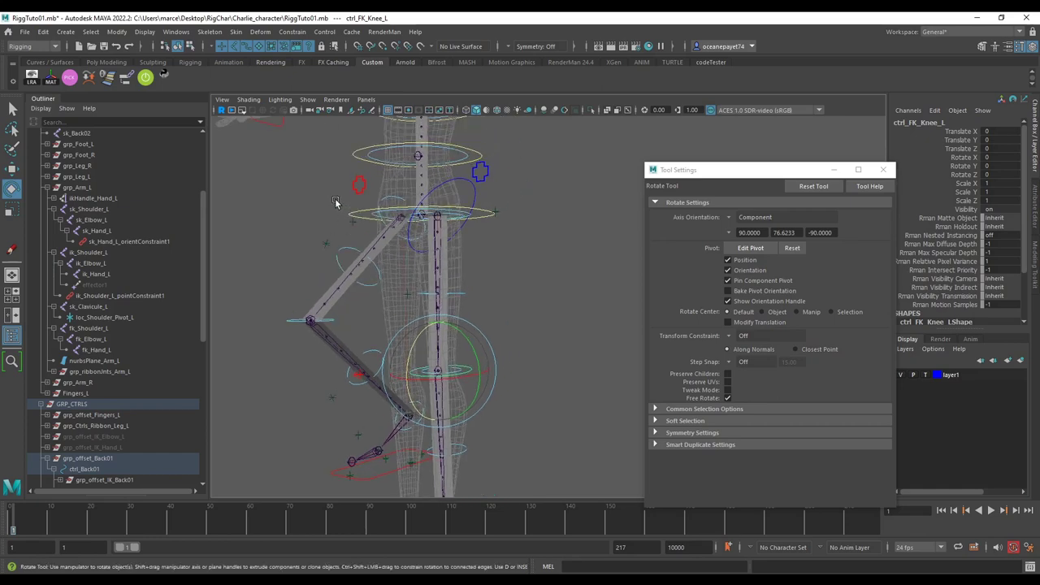
pyautogui.scroll(-4, 472, 210)
pyautogui.keyDown('alt'); pyautogui.moveTo(496, 225); pyautogui.dragTo(524, 236); pyautogui.keyUp('alt')
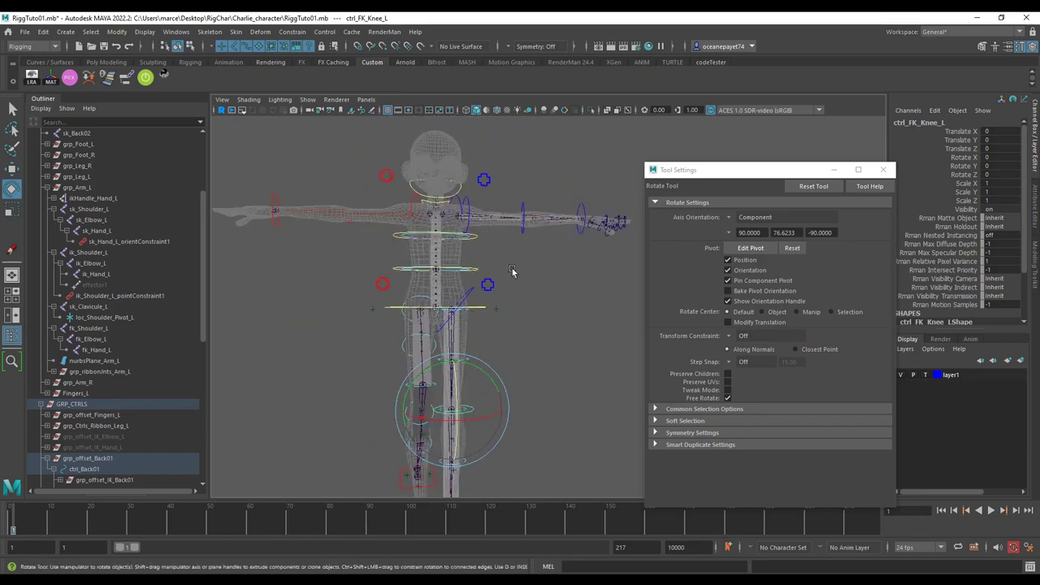
pyautogui.keyDown('alt'); pyautogui.moveTo(520, 203); pyautogui.dragTo(504, 239, button='middle'); pyautogui.keyUp('alt')
pyautogui.scroll(5, 504, 239)
pyautogui.keyDown('alt'); pyautogui.moveTo(504, 239); pyautogui.dragTo(514, 302); pyautogui.keyUp('alt')
pyautogui.hotkey('ctrl', 'z')
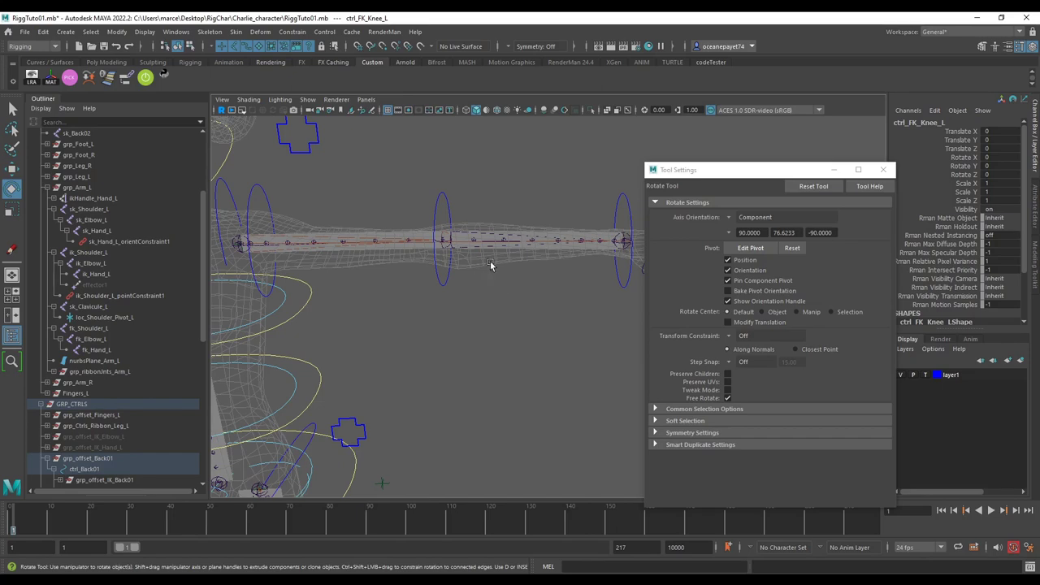
pyautogui.keyDown('alt'); pyautogui.moveTo(490, 265); pyautogui.dragTo(503, 289); pyautogui.keyUp('alt')
pyautogui.click(498, 318)
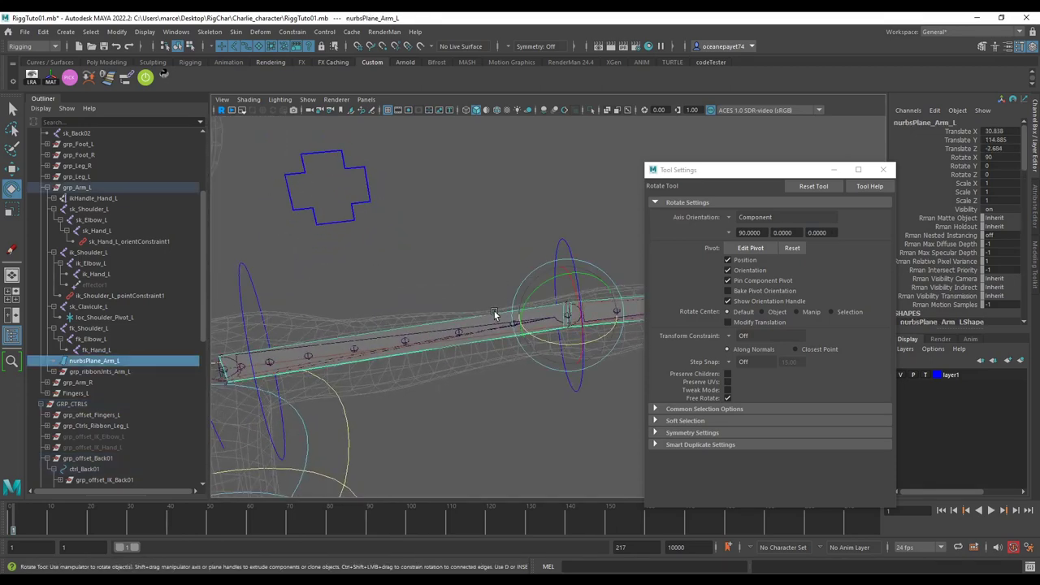
pyautogui.keyDown('alt'); pyautogui.moveTo(402, 308); pyautogui.dragTo(501, 349); pyautogui.keyUp('alt')
# Select ctrl_FK_Knee_L and ctrl_Ribbon_Leg_1_L at the ankle to compare the leg's ribbon setup with the left arm.
pyautogui.scroll(-4, 439, 349)
pyautogui.scroll(6, 448, 349)
pyautogui.keyDown('alt'); pyautogui.moveTo(501, 348); pyautogui.dragTo(496, 265, button='middle'); pyautogui.keyUp('alt')
pyautogui.click(488, 334)
pyautogui.keyDown('alt'); pyautogui.moveTo(487, 336); pyautogui.dragTo(463, 330); pyautogui.keyUp('alt')
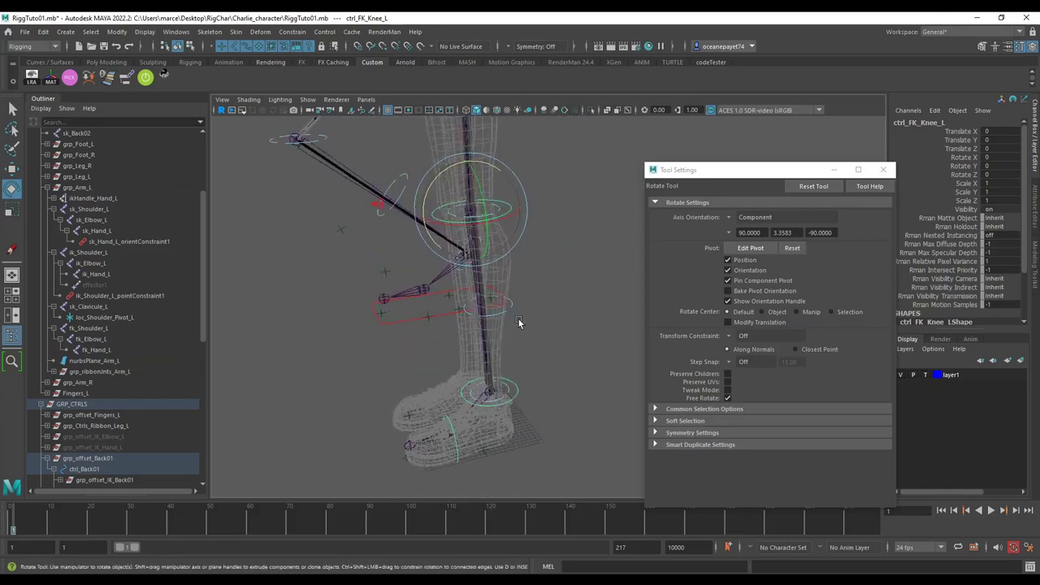
pyautogui.keyDown('alt'); pyautogui.moveTo(467, 232); pyautogui.dragTo(504, 363); pyautogui.keyUp('alt')
pyautogui.click(494, 427)
pyautogui.scroll(5, 479, 349)
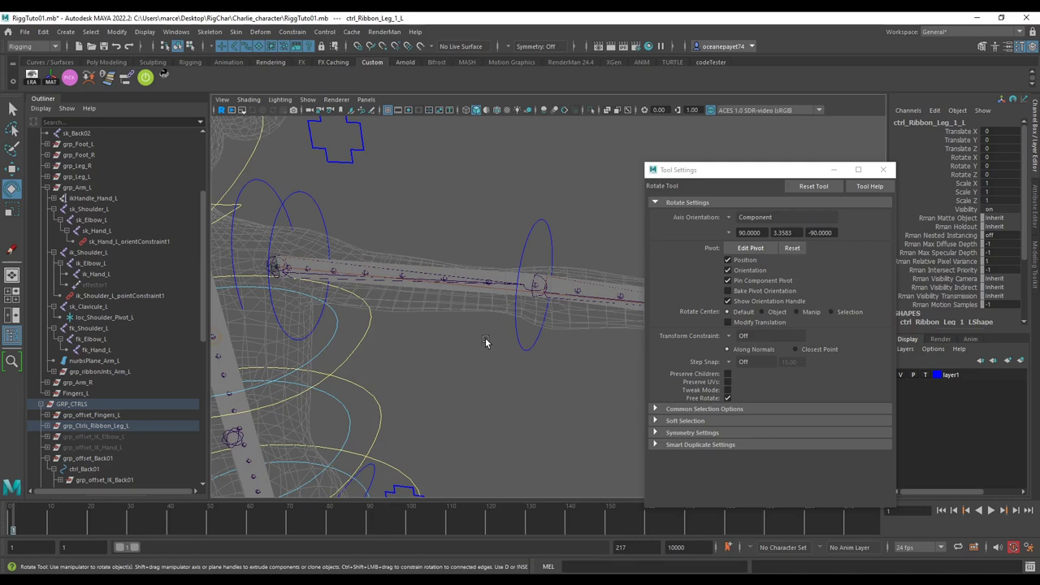
# Switch to the Grease Pencil, try short strokes above the left shoulder, and undo the last ones.
pyautogui.click(371, 110)
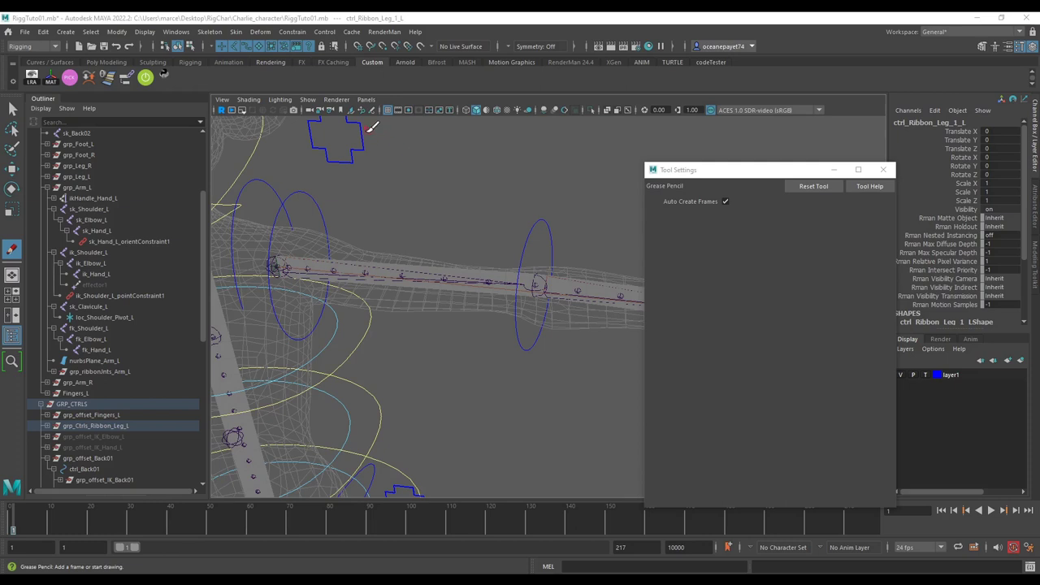
pyautogui.moveTo(301, 253); pyautogui.dragTo(302, 239)
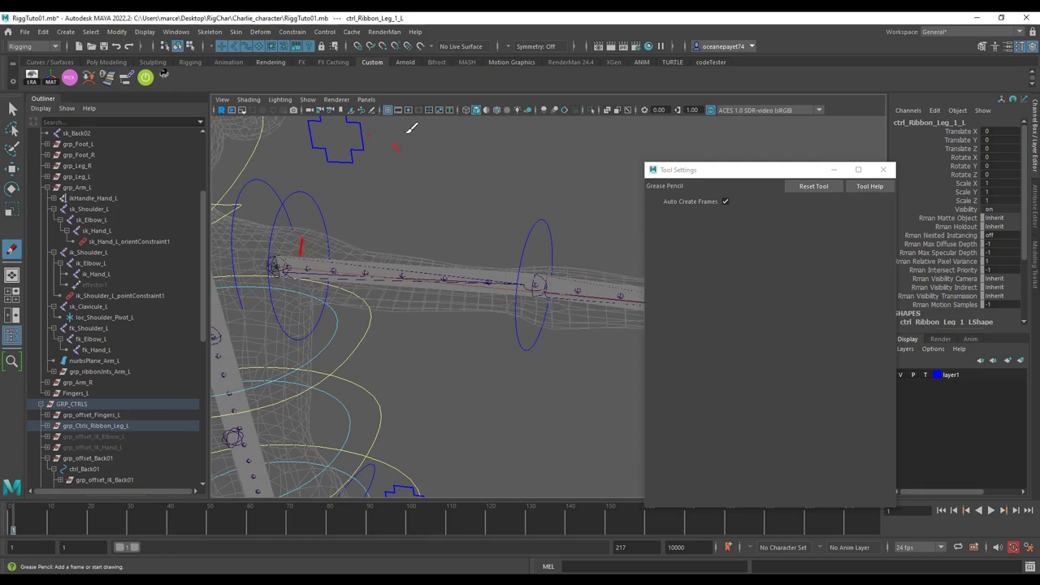
pyautogui.moveTo(387, 133); pyautogui.dragTo(387, 75)
pyautogui.moveTo(401, 115); pyautogui.dragTo(404, 162)
pyautogui.hotkey('ctrl', 'z')
pyautogui.hotkey('ctrl', 'z')
# Sketch three joint circles above the left arm with paired vertical bars below the first two.
pyautogui.moveTo(341, 150); pyautogui.dragTo(348, 215)
pyautogui.moveTo(423, 158); pyautogui.dragTo(427, 203)
pyautogui.click(423, 220)
pyautogui.moveTo(346, 121); pyautogui.dragTo(339, 123)
pyautogui.moveTo(427, 119); pyautogui.dragTo(422, 122)
pyautogui.click(470, 160)
pyautogui.moveTo(521, 127)
pyautogui.mouseDown()
pyautogui.moveTo(555, 117)
pyautogui.moveTo(529, 123)
pyautogui.mouseUp()
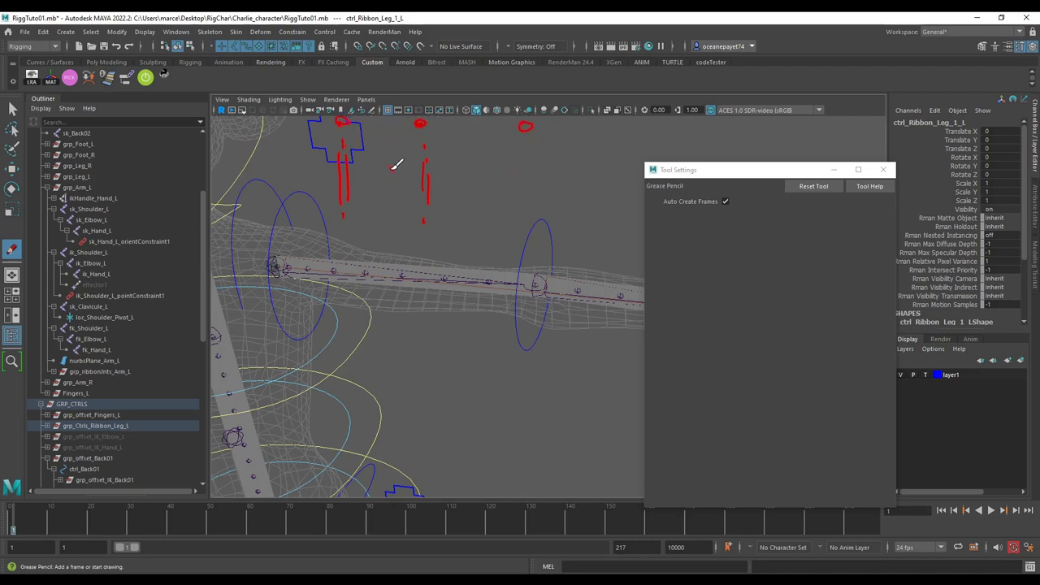
# Add two more pairs of vertical bars to the sketch and connect the three joint circles with horizontal lines.
pyautogui.moveTo(383, 166); pyautogui.dragTo(383, 193)
pyautogui.moveTo(389, 202); pyautogui.dragTo(389, 158)
pyautogui.click(387, 140)
pyautogui.click(388, 213)
pyautogui.moveTo(499, 158)
pyautogui.mouseDown()
pyautogui.moveTo(494, 197)
pyautogui.moveTo(493, 157)
pyautogui.mouseUp()
pyautogui.click(493, 142)
pyautogui.click(493, 218)
pyautogui.moveTo(441, 124)
pyautogui.mouseDown()
pyautogui.moveTo(536, 123)
pyautogui.moveTo(494, 126)
pyautogui.mouseUp()
pyautogui.moveTo(350, 120); pyautogui.dragTo(410, 123)
# Sketch the remaining bar pair, a curved arrow beside the bars, and a row of five circles along the upper arm.
pyautogui.moveTo(459, 170); pyautogui.dragTo(467, 183)
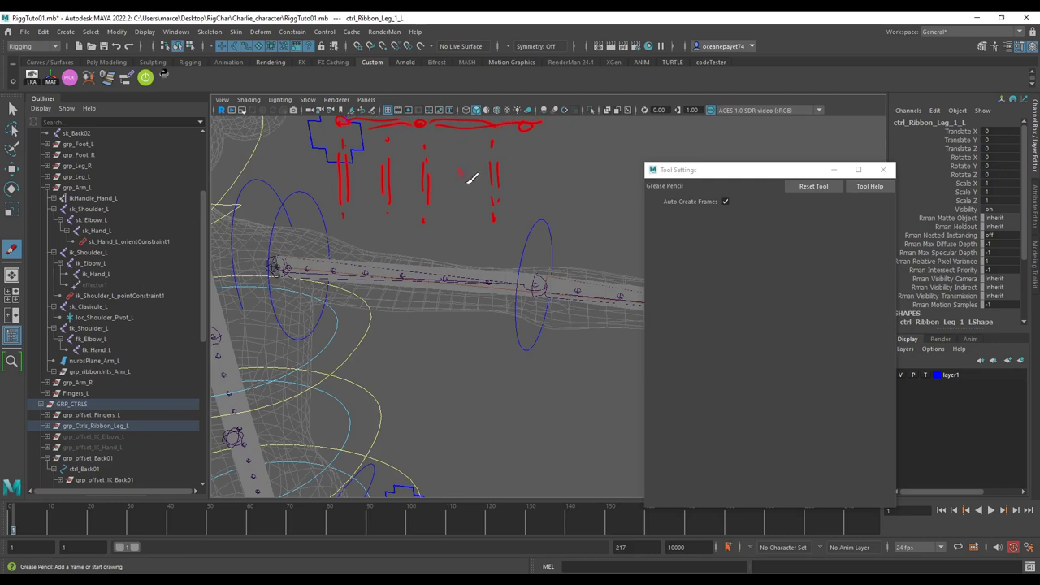
pyautogui.click(510, 161)
pyautogui.moveTo(556, 141)
pyautogui.mouseDown()
pyautogui.moveTo(548, 176)
pyautogui.moveTo(560, 164)
pyautogui.mouseUp()
pyautogui.moveTo(457, 162); pyautogui.dragTo(466, 203)
pyautogui.moveTo(503, 257)
pyautogui.mouseDown()
pyautogui.moveTo(501, 247)
pyautogui.moveTo(501, 260)
pyautogui.moveTo(428, 250)
pyautogui.moveTo(420, 268)
pyautogui.moveTo(395, 246)
pyautogui.moveTo(383, 268)
pyautogui.moveTo(336, 251)
pyautogui.moveTo(333, 268)
pyautogui.mouseUp()
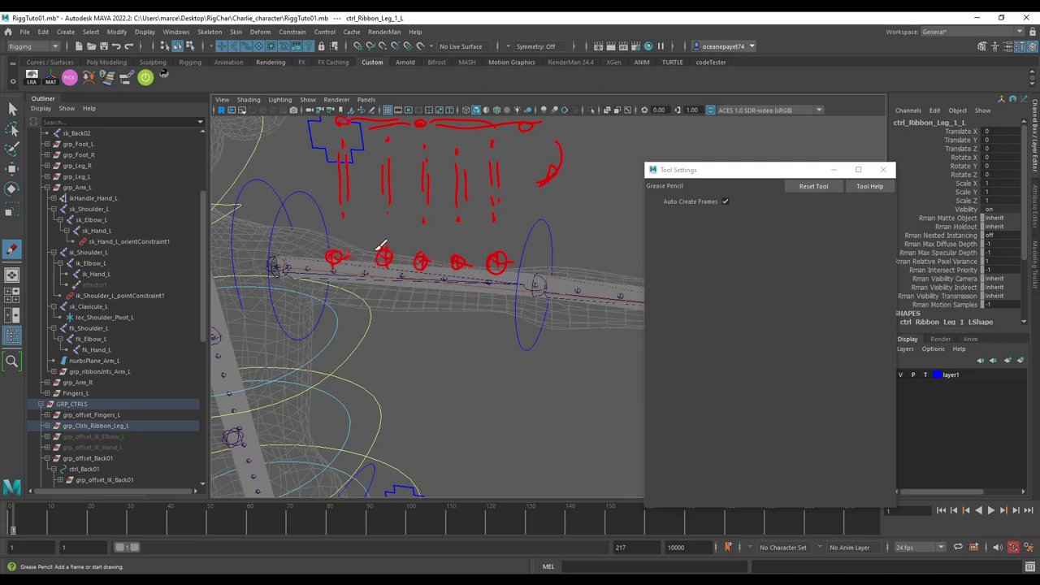
# Undo the stray strokes and sketch a second curved arrow from the bars toward the five circles.
pyautogui.moveTo(543, 191)
pyautogui.mouseDown()
pyautogui.moveTo(567, 212)
pyautogui.moveTo(539, 250)
pyautogui.moveTo(559, 251)
pyautogui.moveTo(537, 186)
pyautogui.mouseUp()
pyautogui.hotkey('ctrl', 'z')
pyautogui.hotkey('ctrl', 'z')
pyautogui.moveTo(547, 207)
pyautogui.mouseDown()
pyautogui.moveTo(557, 217)
pyautogui.moveTo(527, 249)
pyautogui.mouseUp()
# Sketch a long ribbon rectangle below the left arm with an arrow toward it, undoing the last stroke.
pyautogui.moveTo(305, 316)
pyautogui.mouseDown()
pyautogui.moveTo(305, 350)
pyautogui.moveTo(543, 324)
pyautogui.mouseUp()
pyautogui.moveTo(305, 348); pyautogui.dragTo(522, 364)
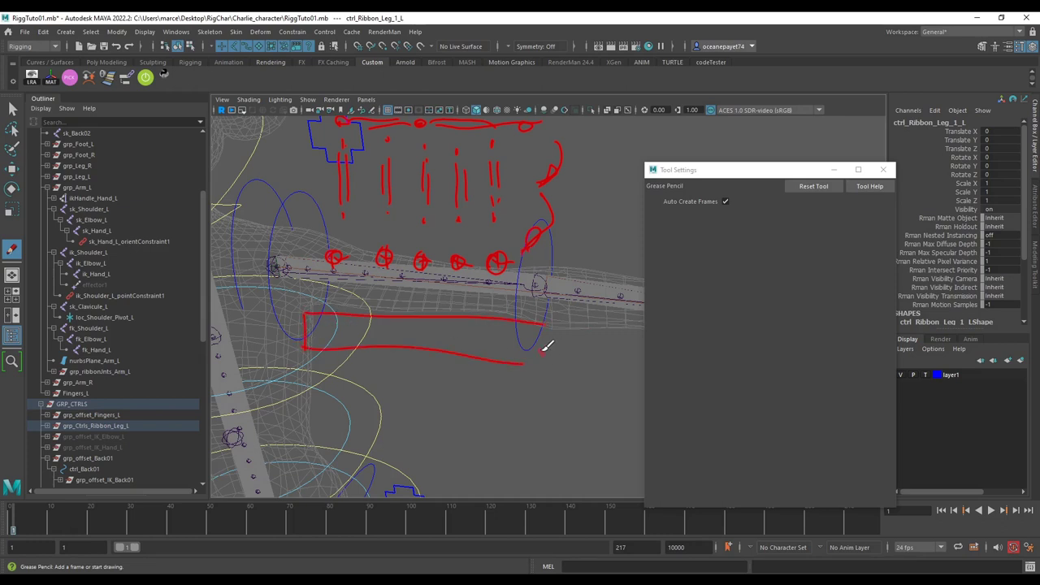
pyautogui.moveTo(541, 325); pyautogui.dragTo(538, 358)
pyautogui.moveTo(541, 261); pyautogui.dragTo(549, 329)
pyautogui.hotkey('ctrl', 'z')
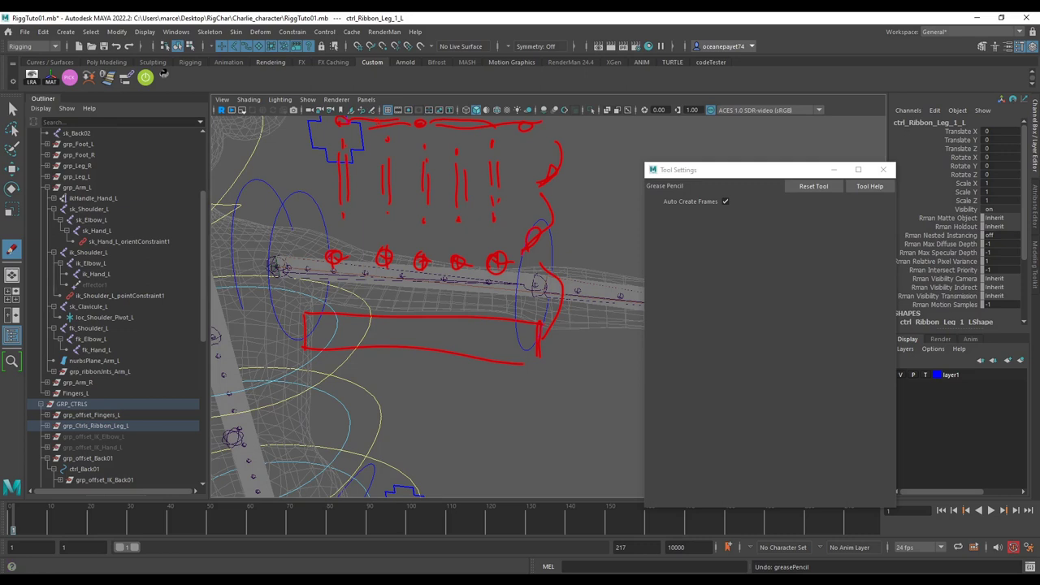
# Erase the Grease Pencil sketch of the ribbon, circles, bars and arrows around the left arm.
pyautogui.moveTo(542, 265); pyautogui.dragTo(390, 336)
pyautogui.moveTo(541, 313)
pyautogui.mouseDown()
pyautogui.moveTo(515, 343)
pyautogui.moveTo(542, 345)
pyautogui.mouseUp()
pyautogui.scroll(-10, 497, 338)
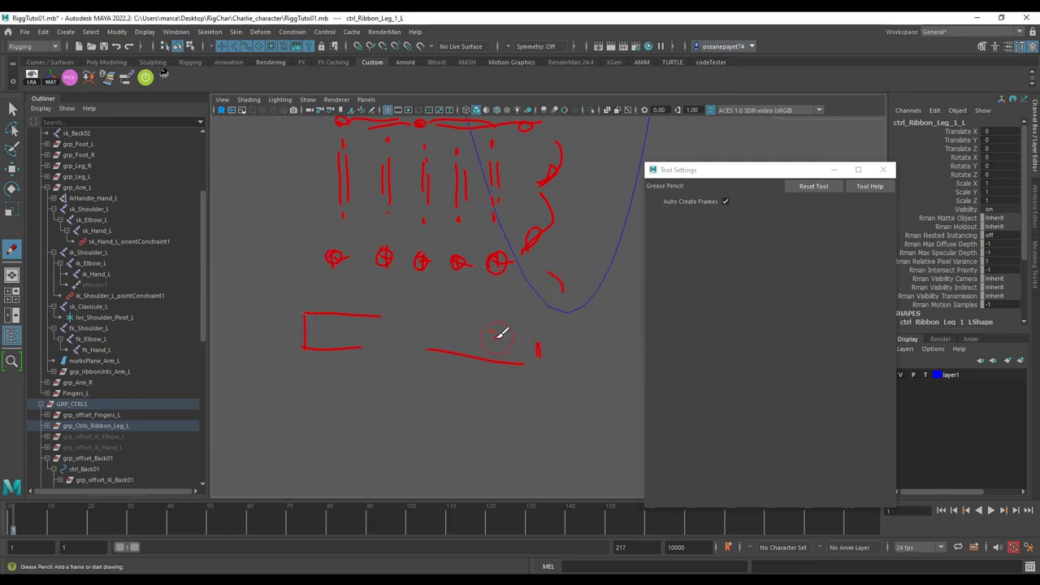
pyautogui.keyDown('alt'); pyautogui.moveTo(516, 319); pyautogui.dragTo(503, 311, button='middle'); pyautogui.keyUp('alt')
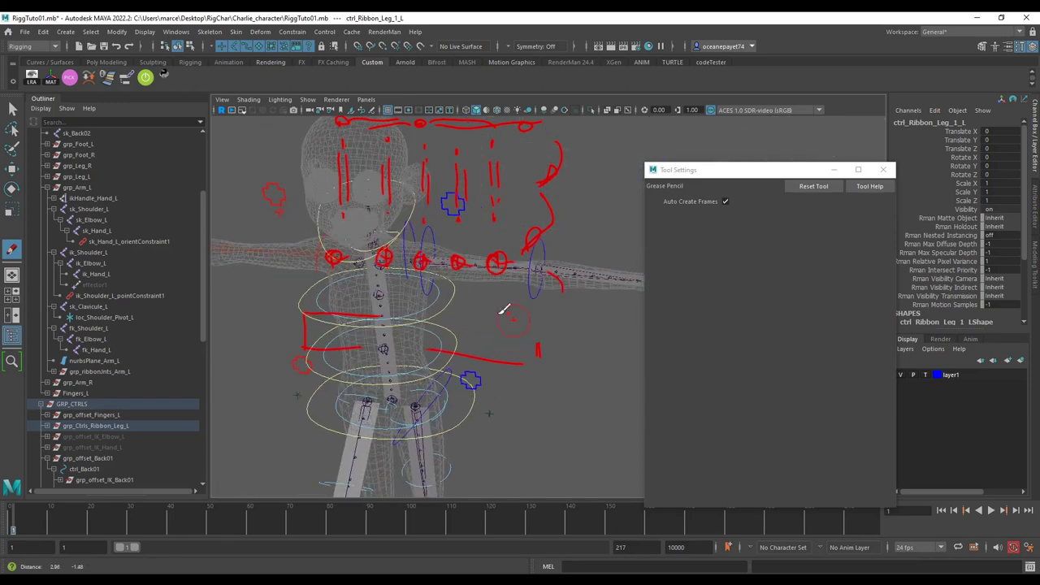
pyautogui.moveTo(429, 350)
pyautogui.mouseDown()
pyautogui.moveTo(522, 355)
pyautogui.moveTo(382, 348)
pyautogui.moveTo(281, 305)
pyautogui.moveTo(557, 274)
pyautogui.moveTo(325, 255)
pyautogui.moveTo(437, 233)
pyautogui.moveTo(483, 193)
pyautogui.moveTo(348, 169)
pyautogui.moveTo(319, 126)
pyautogui.moveTo(398, 140)
pyautogui.mouseUp()
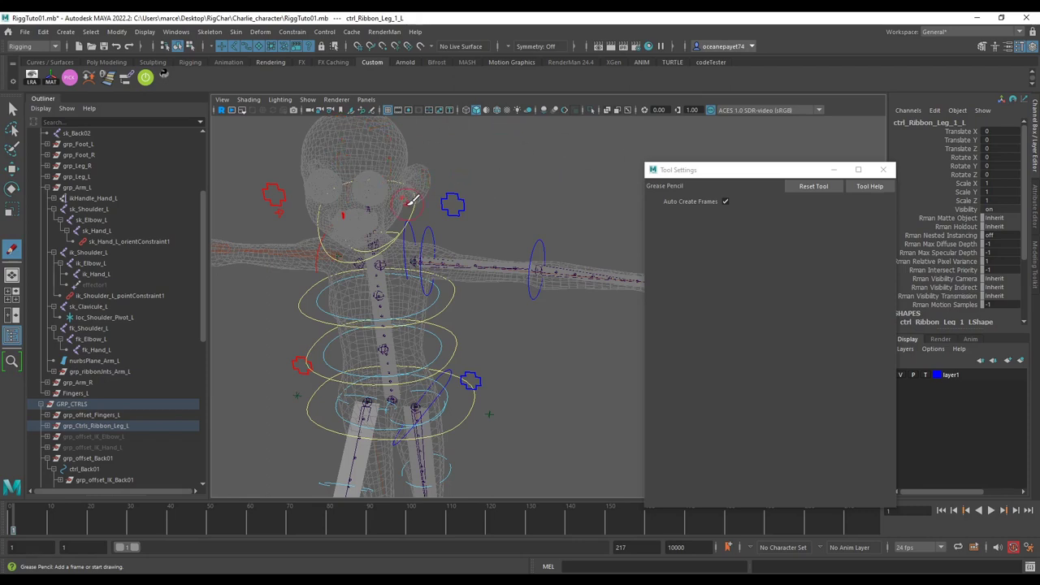
pyautogui.keyDown('alt'); pyautogui.moveTo(418, 198); pyautogui.dragTo(447, 209); pyautogui.keyUp('alt')
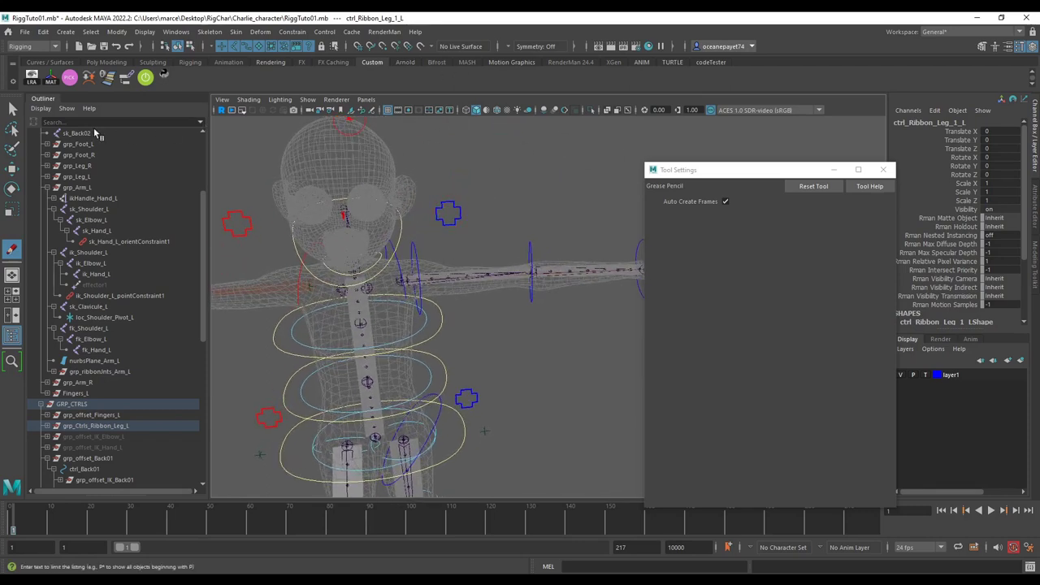
# Switch to the Move tool, examine the left leg's ribbon controls down to the feet, and clear the selection.
pyautogui.click(12, 169)
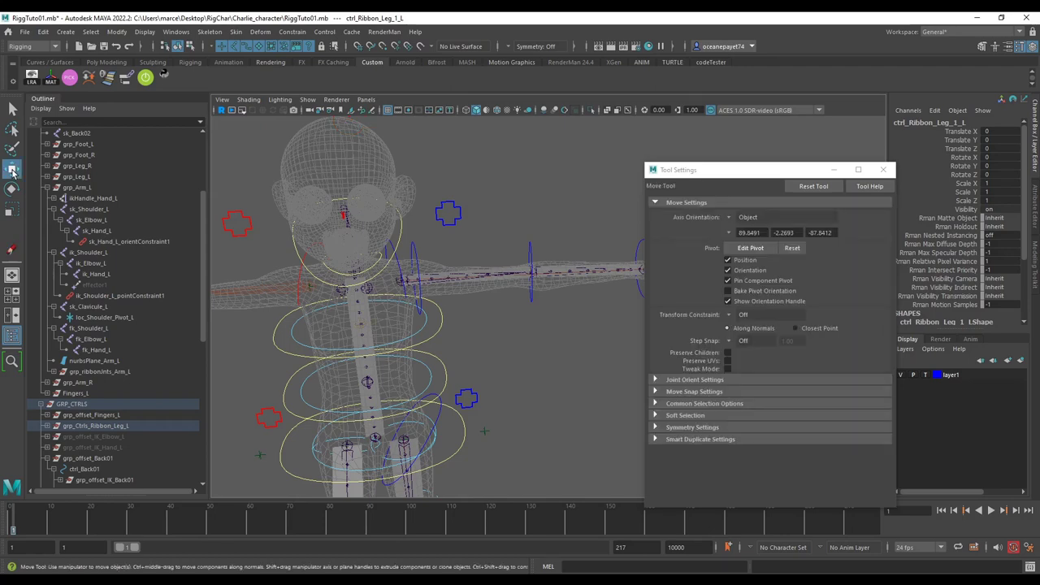
pyautogui.scroll(-3, 175, 152)
pyautogui.scroll(-3, 341, 219)
pyautogui.keyDown('alt'); pyautogui.moveTo(341, 219); pyautogui.dragTo(360, 175, button='middle'); pyautogui.keyUp('alt')
pyautogui.scroll(-4, 402, 214)
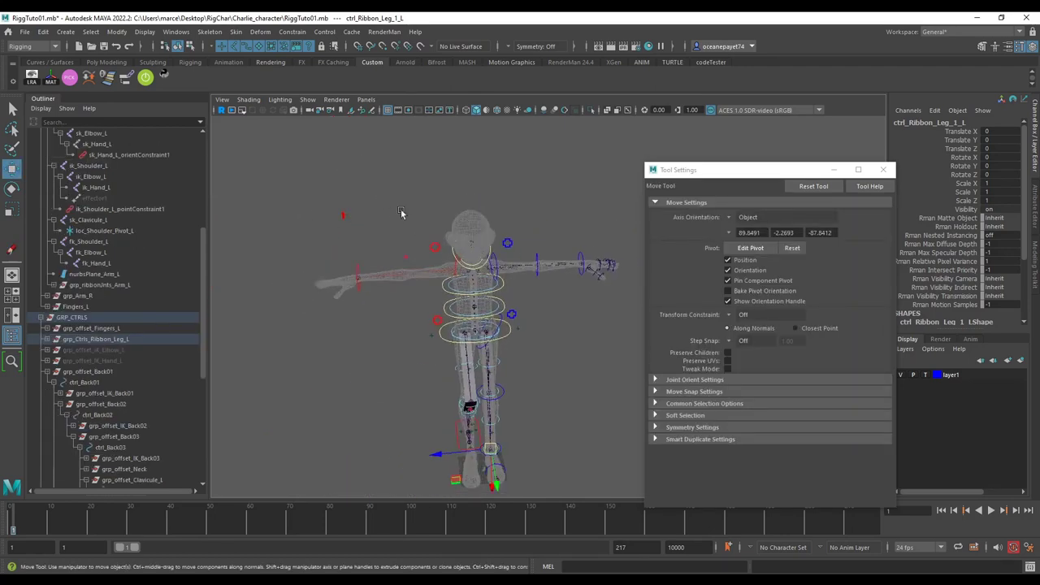
pyautogui.keyDown('alt'); pyautogui.moveTo(402, 214); pyautogui.dragTo(390, 265); pyautogui.keyUp('alt')
pyautogui.keyDown('alt'); pyautogui.moveTo(390, 265); pyautogui.dragTo(414, 207, button='middle'); pyautogui.keyUp('alt')
pyautogui.scroll(6, 509, 297)
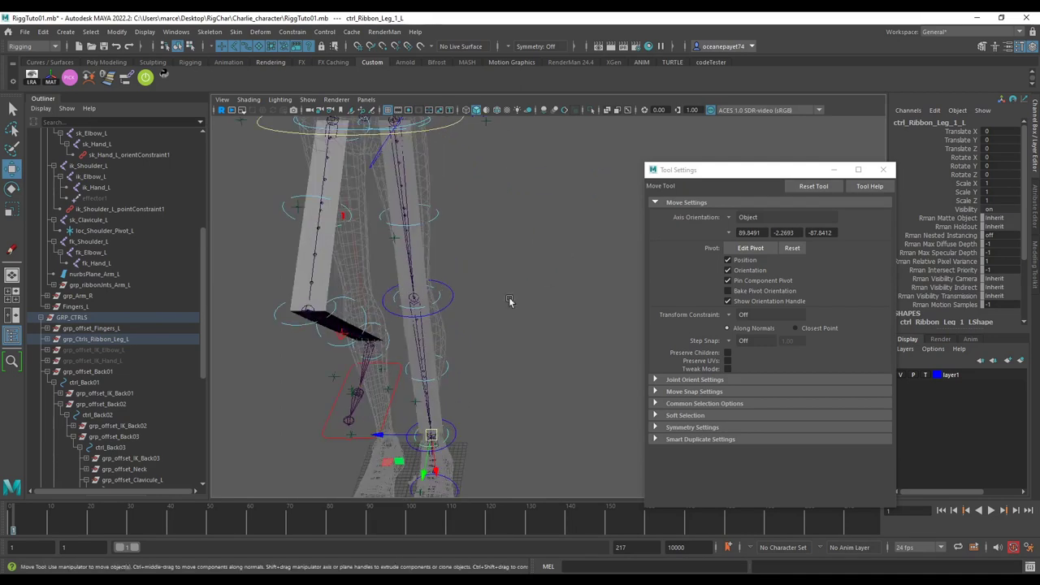
pyautogui.keyDown('alt'); pyautogui.moveTo(509, 296); pyautogui.dragTo(526, 315); pyautogui.keyUp('alt')
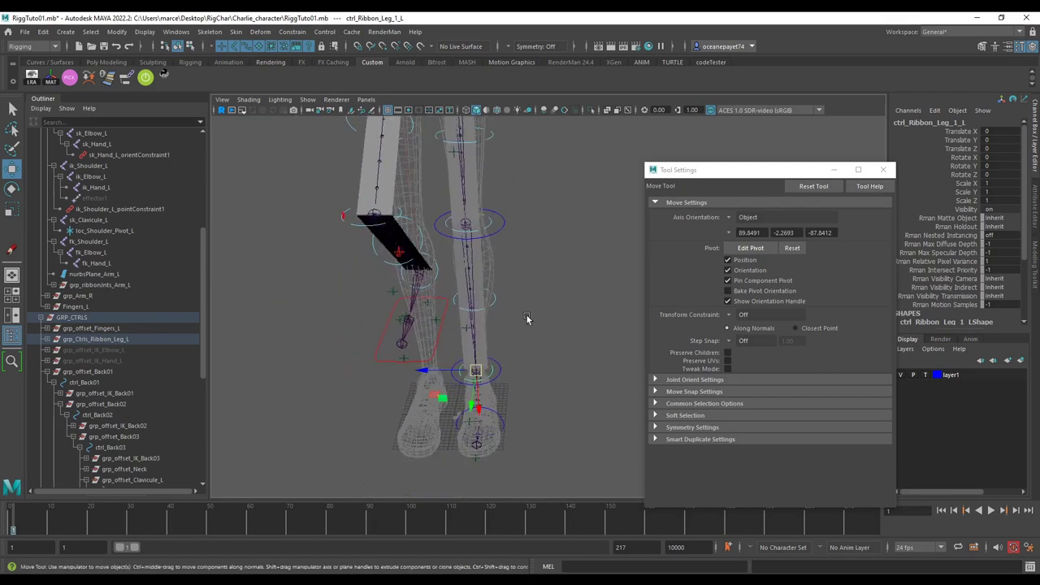
pyautogui.click(527, 315)
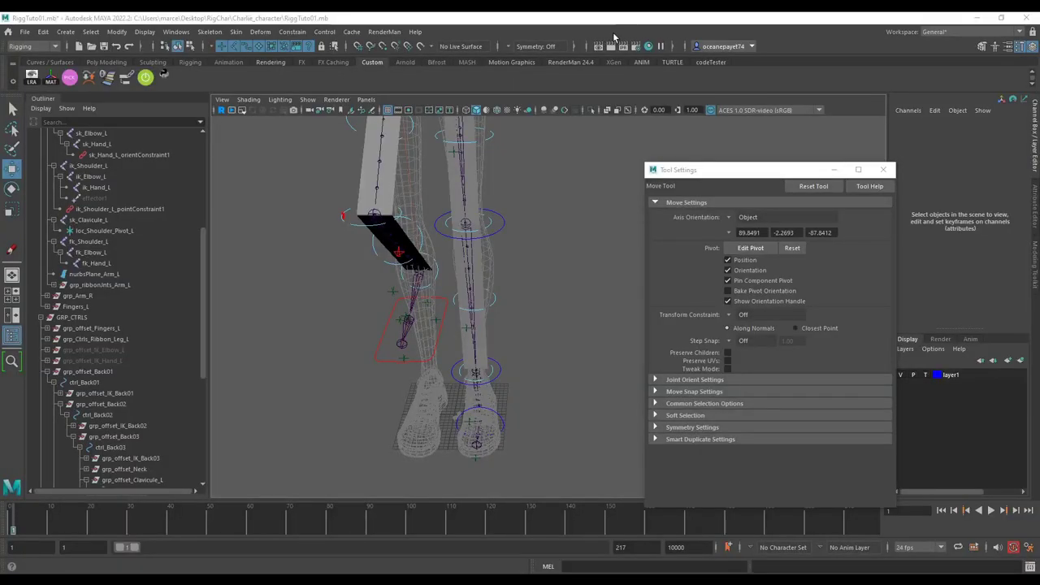
# Select ctrl_IK_Foot_R and examine the ribbon on the bent right leg.
pyautogui.scroll(2, 448, 285)
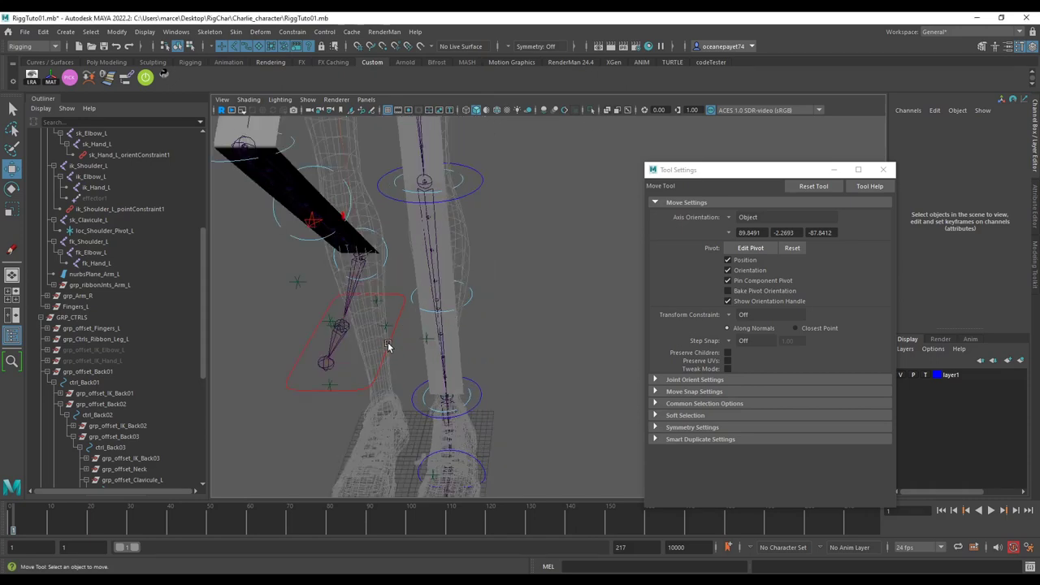
pyautogui.click(388, 347)
pyautogui.scroll(-4, 431, 339)
pyautogui.scroll(1, 451, 313)
pyautogui.keyDown('alt'); pyautogui.moveTo(379, 288); pyautogui.dragTo(420, 307); pyautogui.keyUp('alt')
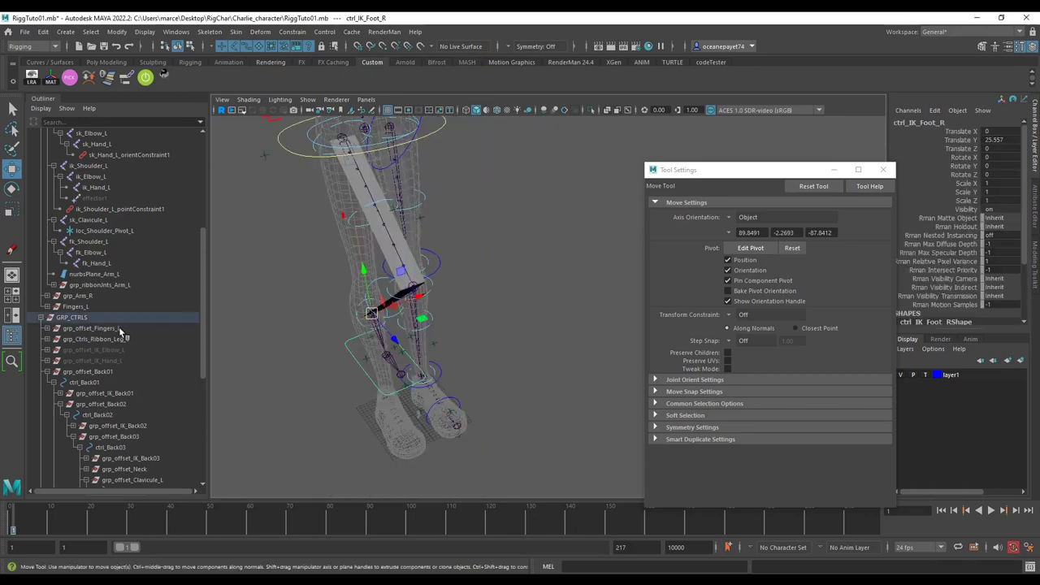
# Create a NURBS circle on the grid.
pyautogui.scroll(-7, 118, 317)
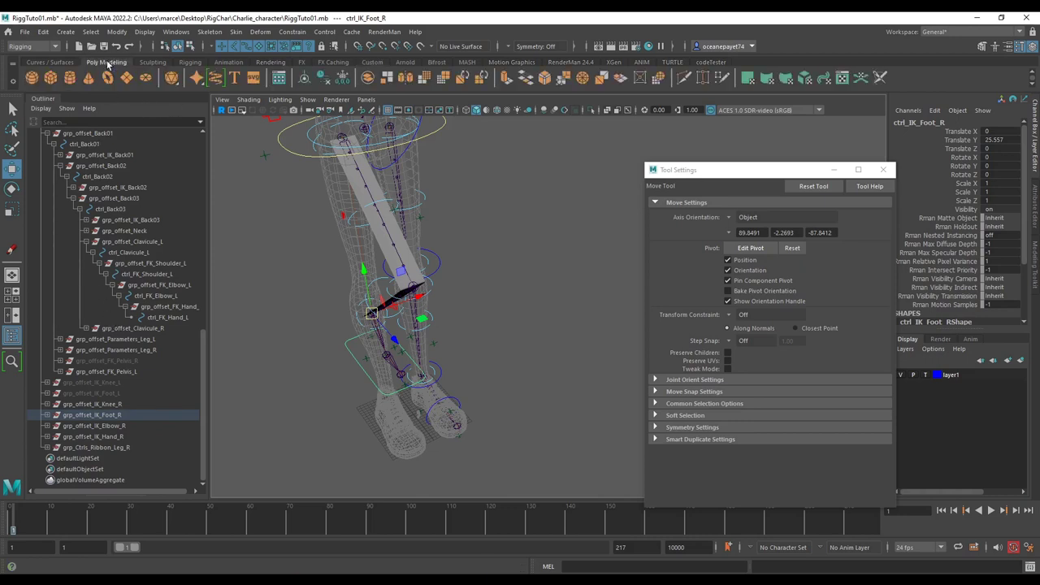
pyautogui.click(49, 63)
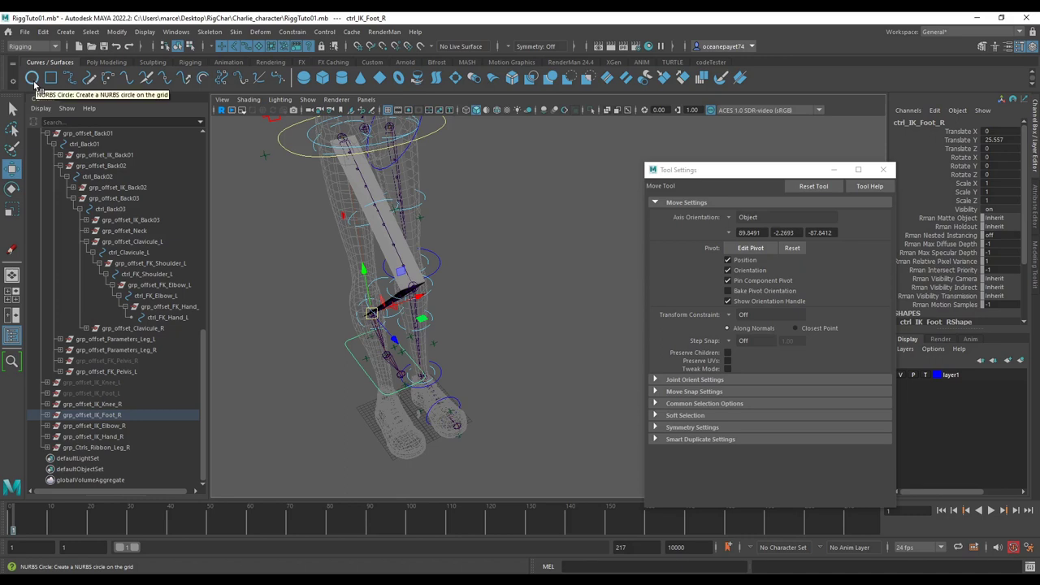
pyautogui.click(32, 80)
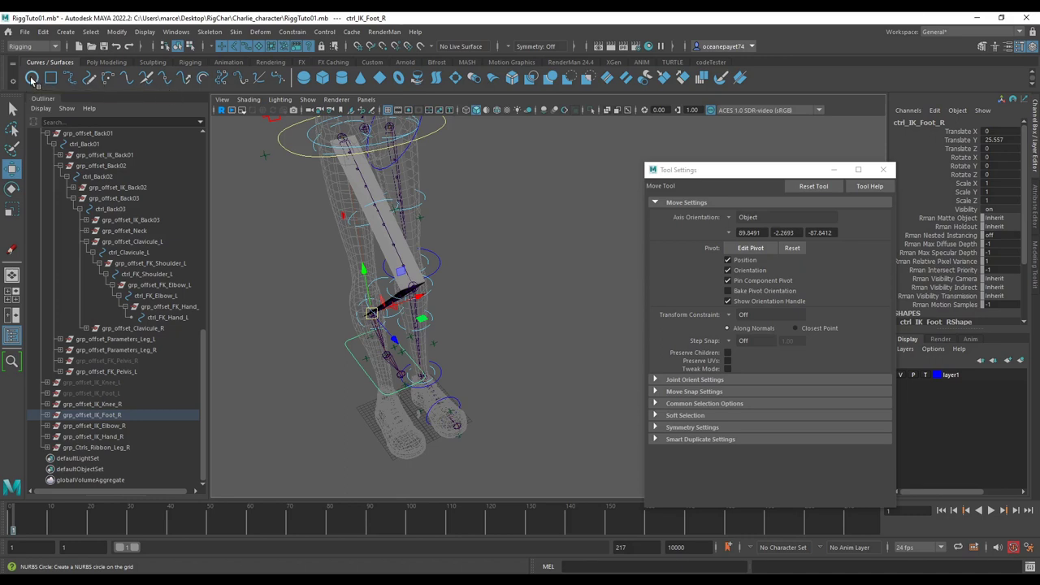
# Scale the new NURBS circle uniformly to about 6.
pyautogui.keyDown('alt'); pyautogui.moveTo(216, 226); pyautogui.dragTo(232, 268, button='right'); pyautogui.keyUp('alt')
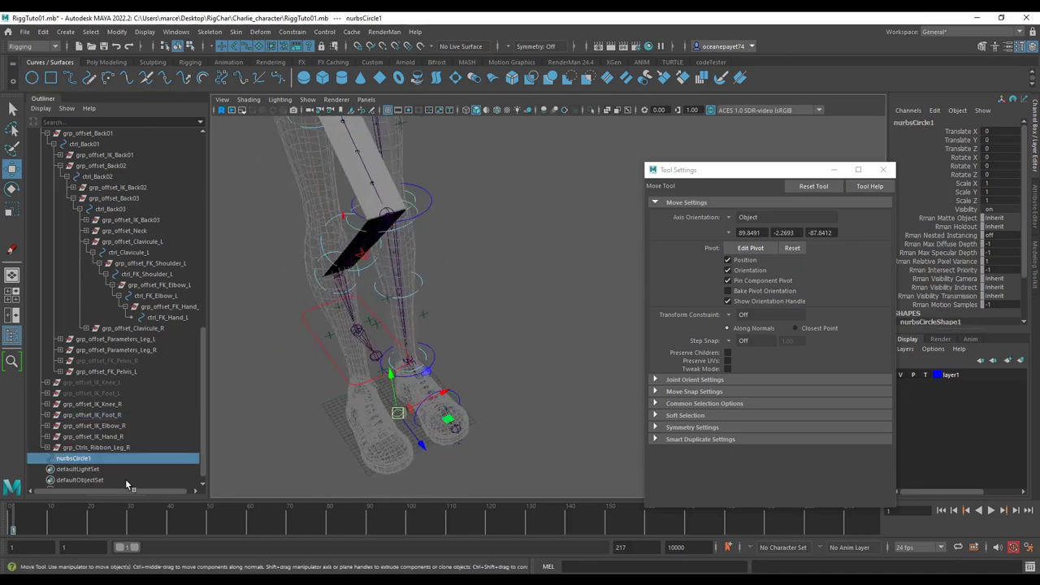
pyautogui.scroll(3, 329, 447)
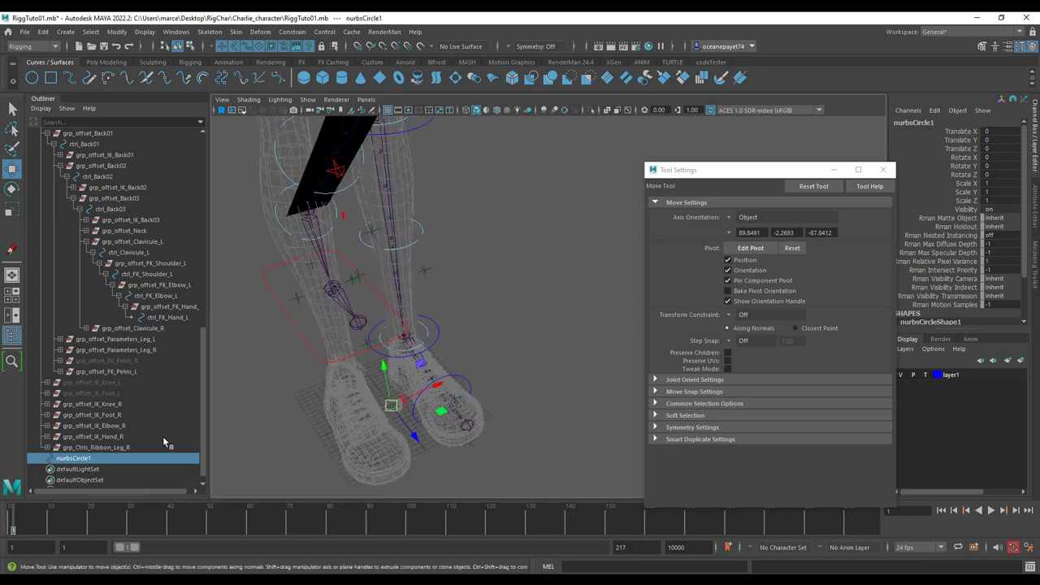
pyautogui.press('r')
pyautogui.moveTo(390, 411); pyautogui.dragTo(420, 424)
pyautogui.scroll(-2, 979, 240)
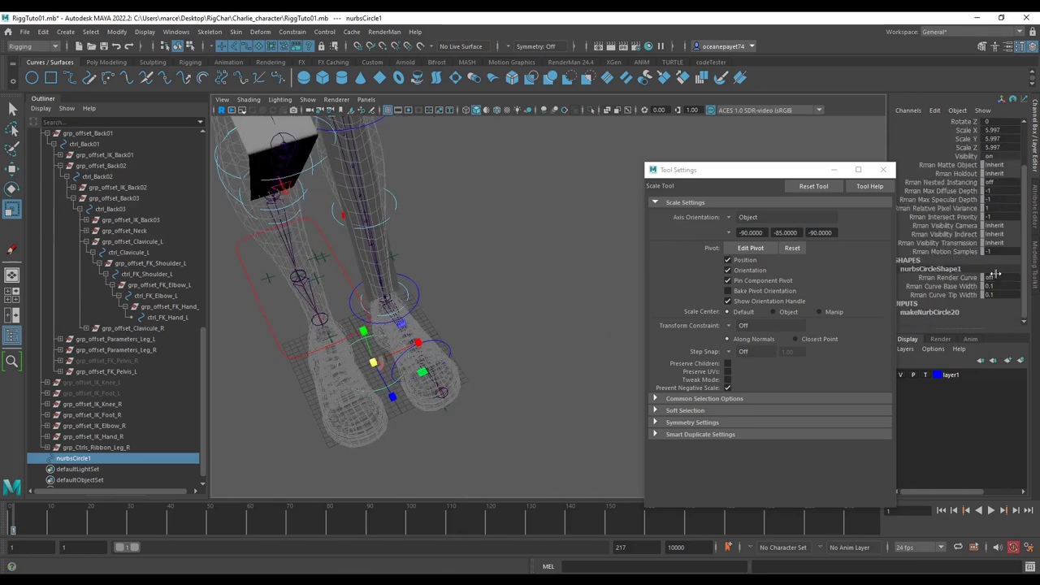
# Freeze the NURBS circle's scale.
pyautogui.scroll(3, 996, 264)
pyautogui.rightClick(994, 193)
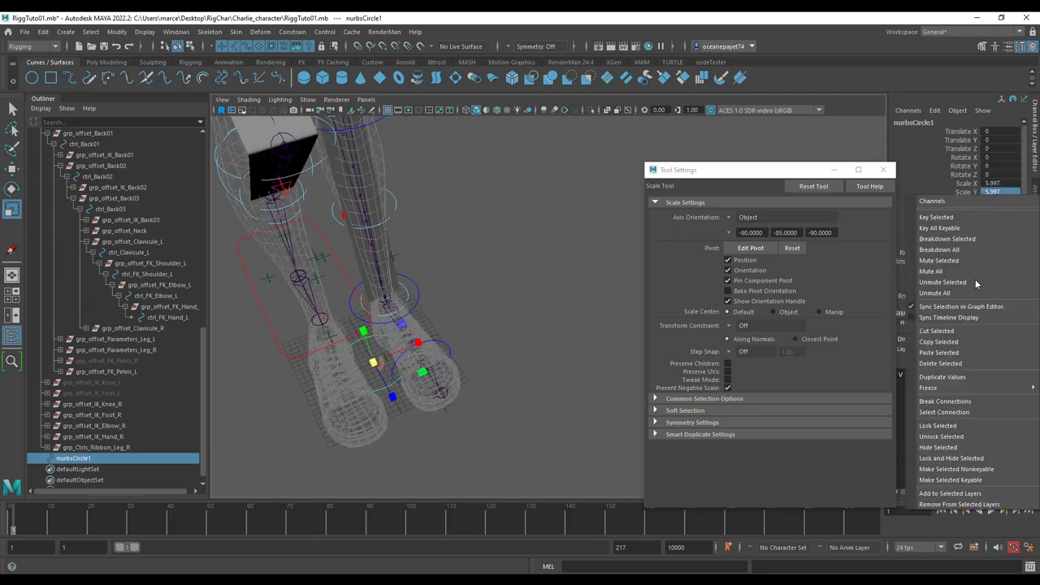
pyautogui.moveTo(963, 387)
pyautogui.click(895, 409)
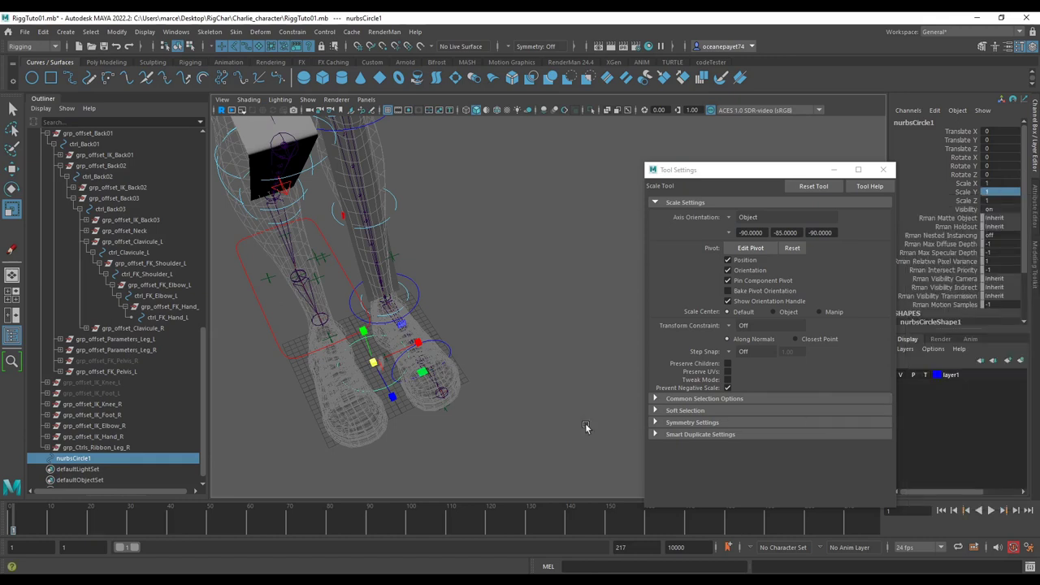
# Duplicate the NURBS circle four times in place.
pyautogui.hotkey('ctrl', 'd')
pyautogui.hotkey('ctrl', 'd')
pyautogui.hotkey('ctrl', 'd')
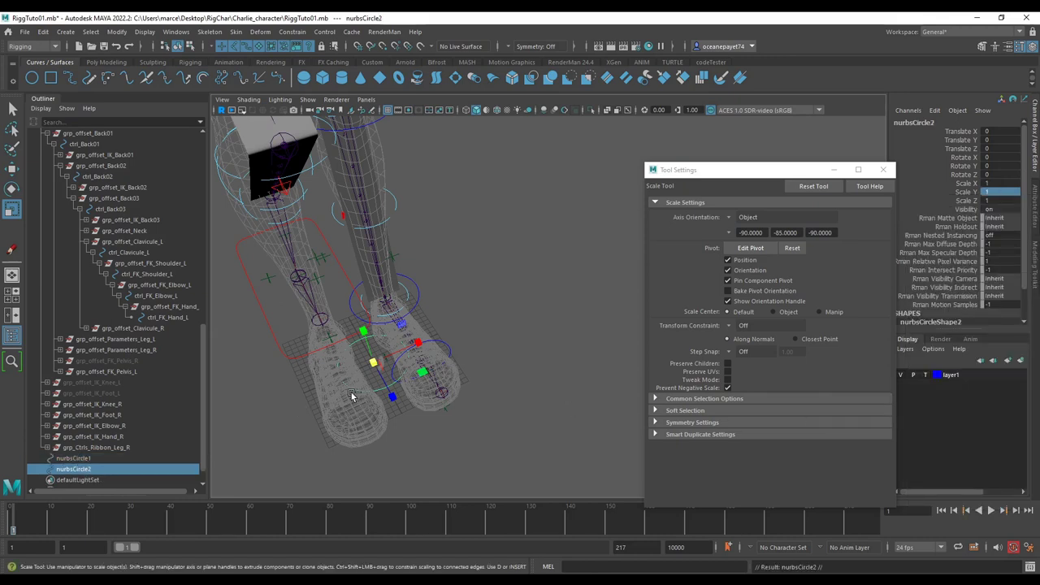
pyautogui.hotkey('ctrl', 'd')
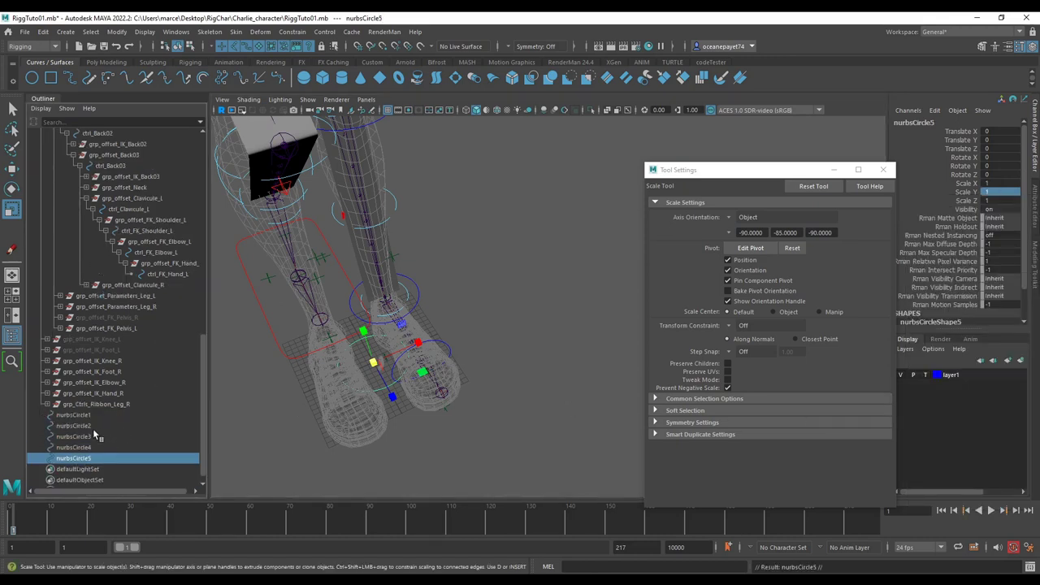
# Rename all five circles with Search and Replace Names, replacing nurbsCircle with ribbonctrl.
pyautogui.click(77, 415)
pyautogui.keyDown('shift'); pyautogui.click(96, 457); pyautogui.keyUp('shift')
pyautogui.hotkey('ctrl', 'f')
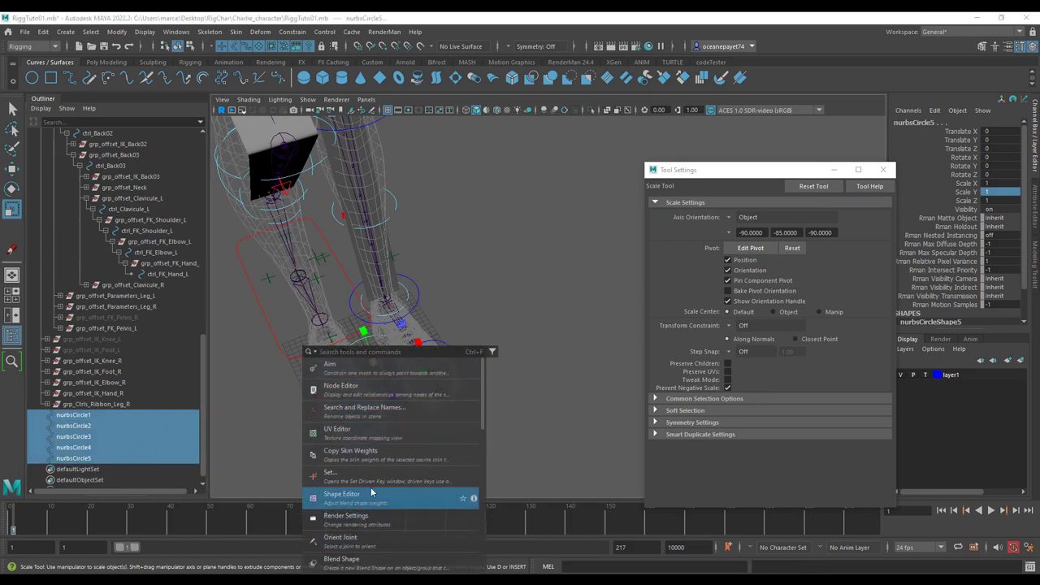
pyautogui.click(389, 412)
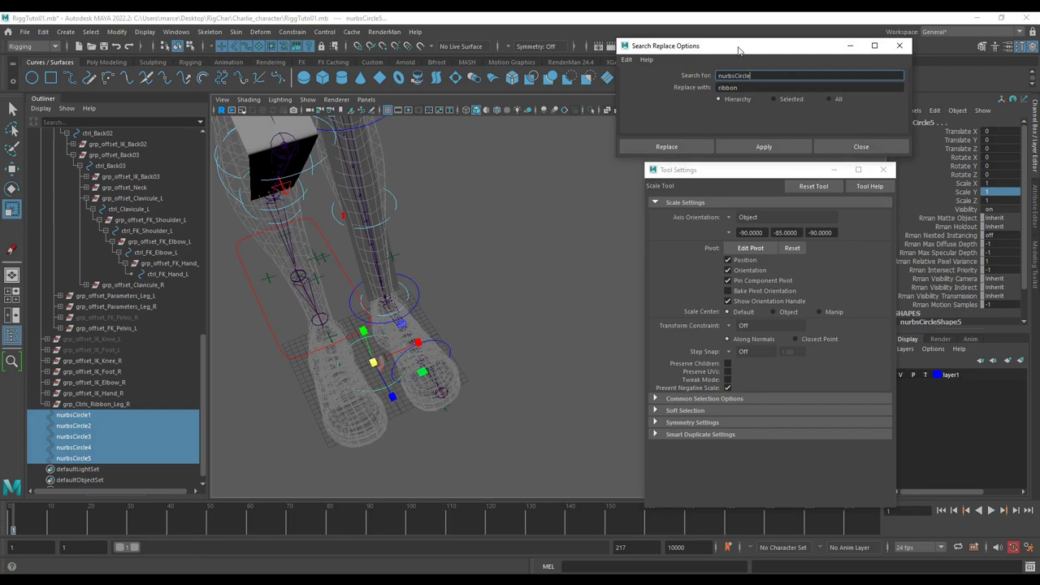
pyautogui.moveTo(740, 50); pyautogui.dragTo(536, 143)
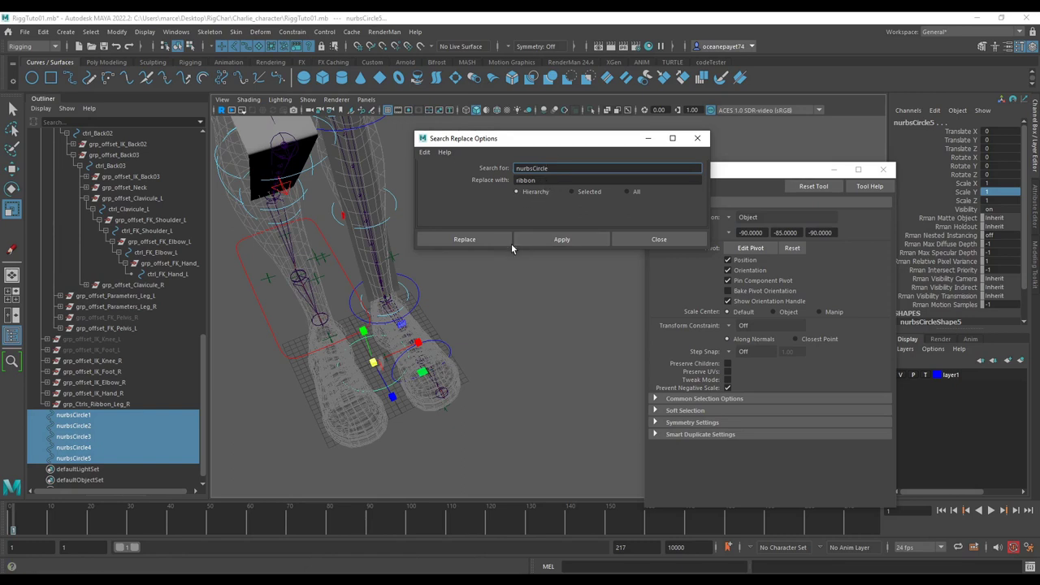
pyautogui.click(538, 180)
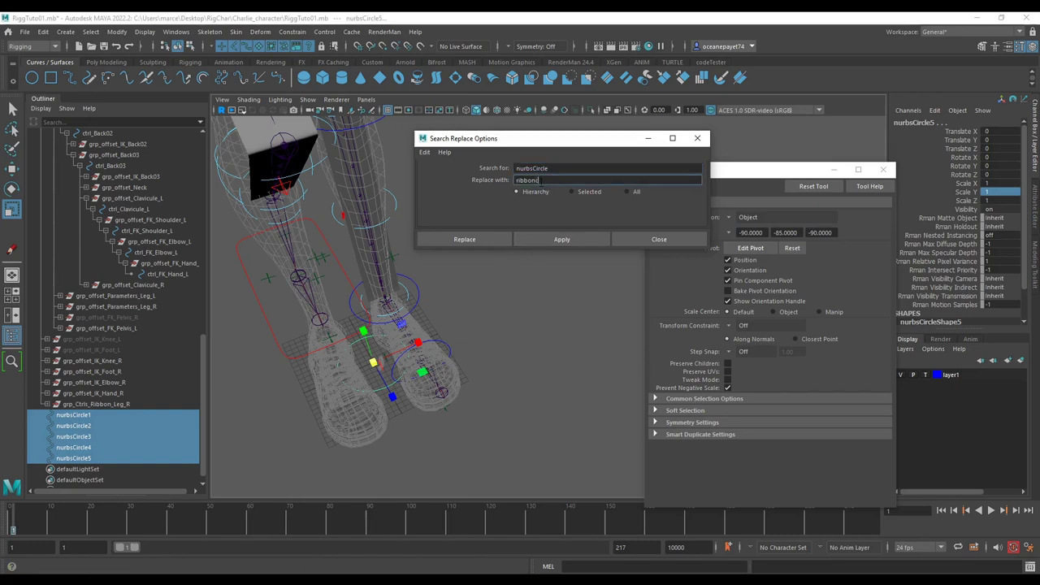
pyautogui.write('ct')
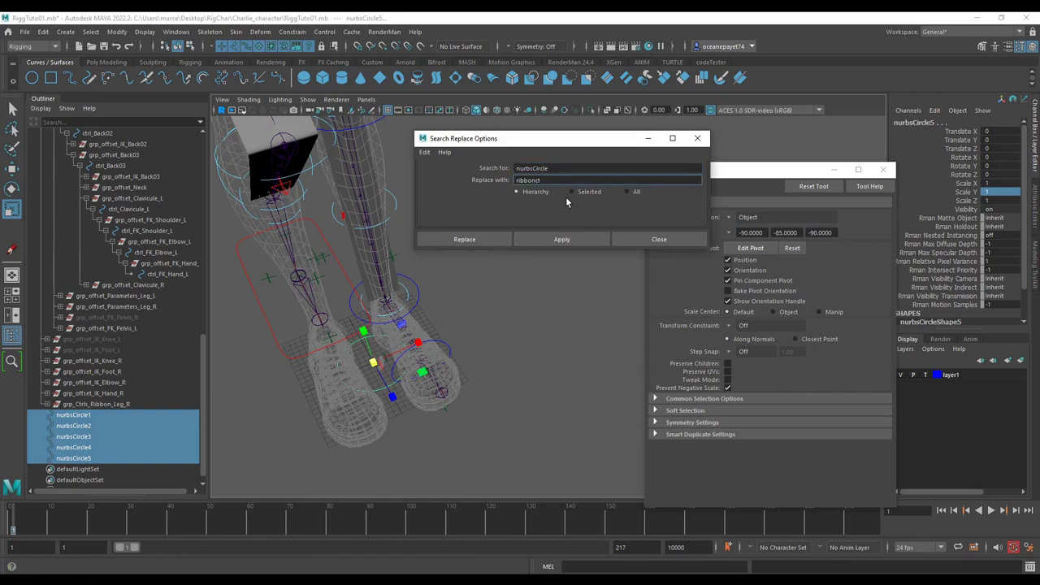
pyautogui.write('rl')
pyautogui.click(562, 238)
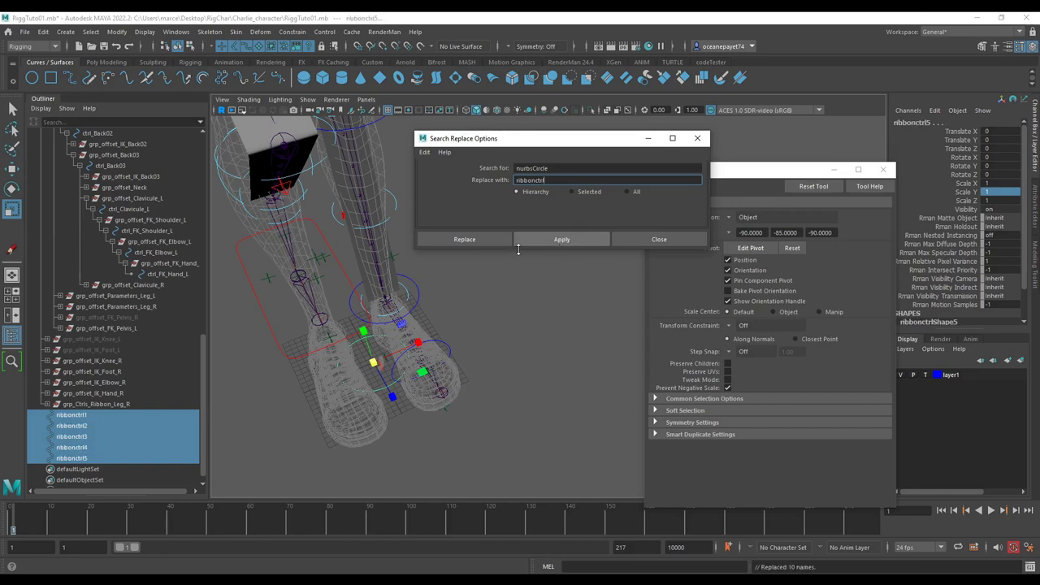
# Put each of the five ribbonctrl circles into its own separate group.
pyautogui.click(66, 415)
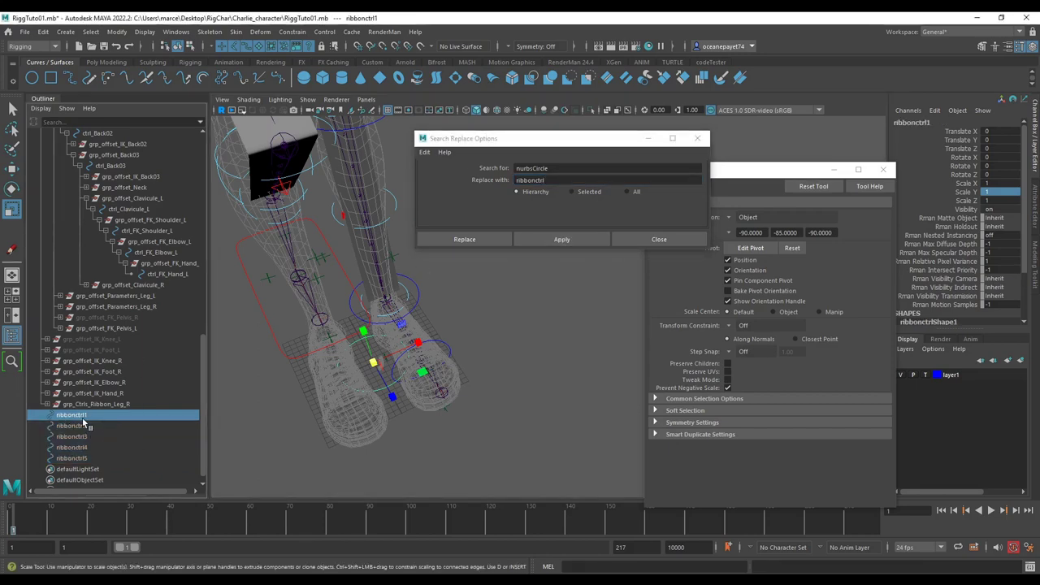
pyautogui.hotkey('ctrl', 'g')
pyautogui.click(83, 419)
pyautogui.hotkey('ctrl', 'g')
pyautogui.click(84, 417)
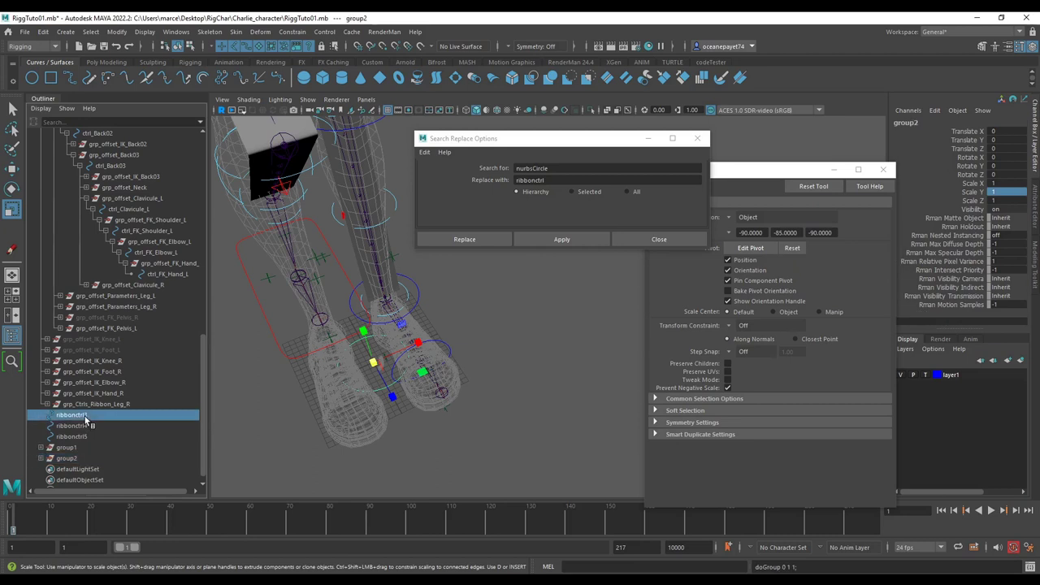
pyautogui.hotkey('ctrl', 'g')
pyautogui.click(84, 417)
pyautogui.hotkey('ctrl', 'g')
pyautogui.click(85, 417)
pyautogui.hotkey('ctrl', 'g')
# Expand the five new groups to expose the ribbonctrl circle inside each one.
pyautogui.click(78, 416)
pyautogui.keyDown('ctrl'); pyautogui.click(76, 426); pyautogui.keyUp('ctrl')
pyautogui.keyDown('ctrl'); pyautogui.click(77, 437); pyautogui.keyUp('ctrl')
pyautogui.keyDown('ctrl'); pyautogui.click(77, 448); pyautogui.keyUp('ctrl')
pyautogui.keyDown('ctrl'); pyautogui.click(78, 459); pyautogui.keyUp('ctrl')
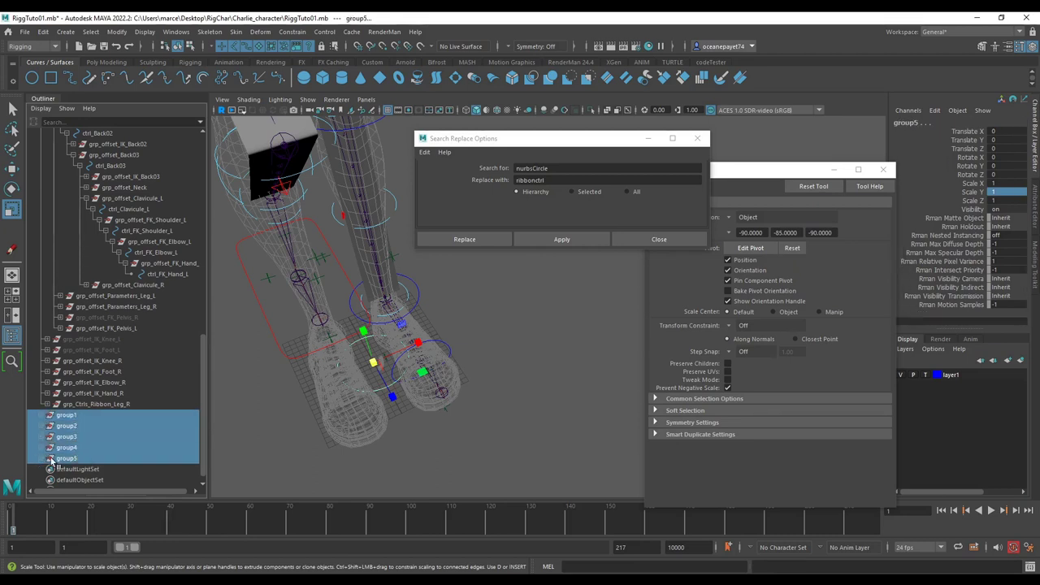
pyautogui.click(40, 458)
pyautogui.click(40, 447)
pyautogui.click(40, 436)
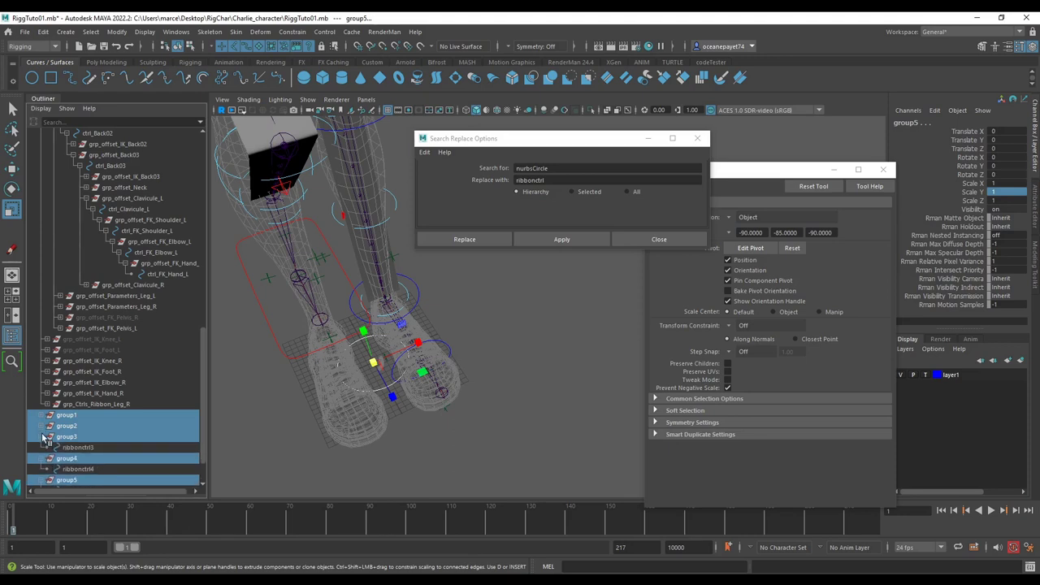
pyautogui.click(41, 426)
pyautogui.click(40, 415)
pyautogui.scroll(-2, 89, 406)
# Rename the five circles ctrl_ribbonctrl1 to ctrl_ribbonctrl5 and their parent groups grp_offset_ribbonctrl1 to grp_offset_ribbonctrl5.
pyautogui.click(85, 361)
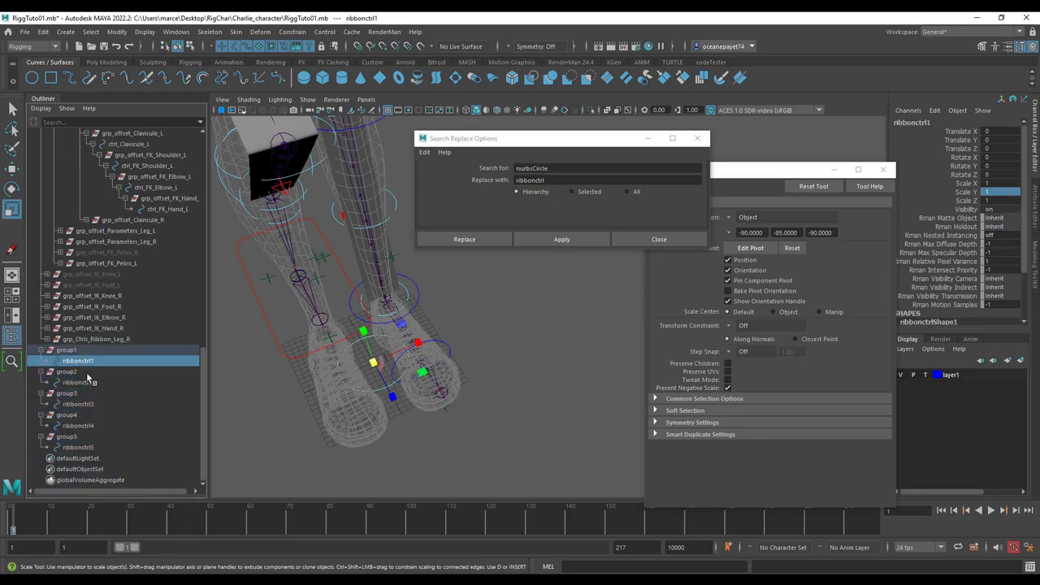
pyautogui.keyDown('ctrl'); pyautogui.click(88, 382); pyautogui.keyUp('ctrl')
pyautogui.keyDown('ctrl'); pyautogui.click(90, 404); pyautogui.keyUp('ctrl')
pyautogui.keyDown('ctrl'); pyautogui.click(88, 426); pyautogui.keyUp('ctrl')
pyautogui.keyDown('ctrl'); pyautogui.click(79, 447); pyautogui.keyUp('ctrl')
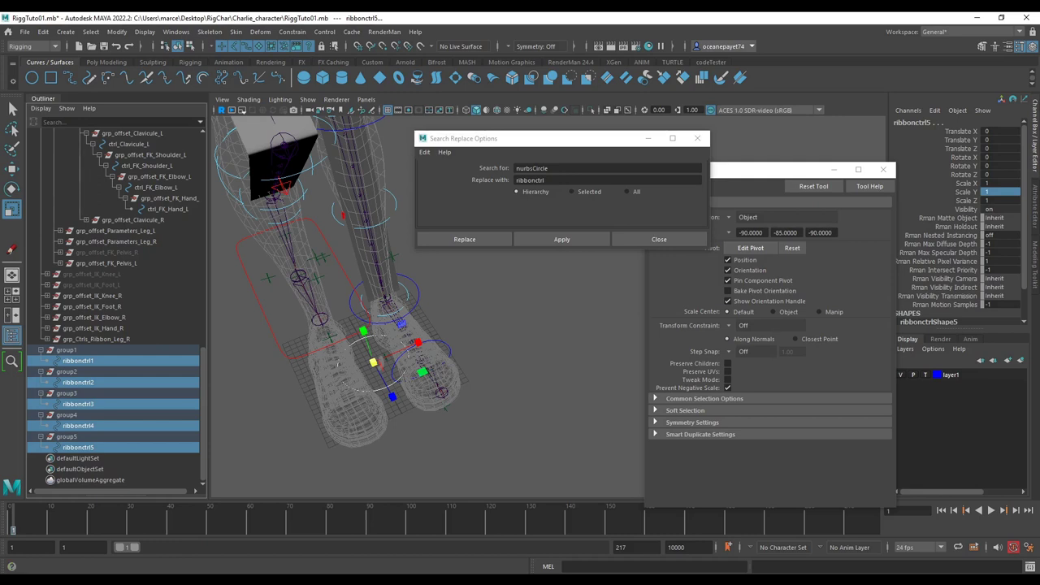
pyautogui.click(92, 350)
pyautogui.click(97, 360)
pyautogui.click(105, 350)
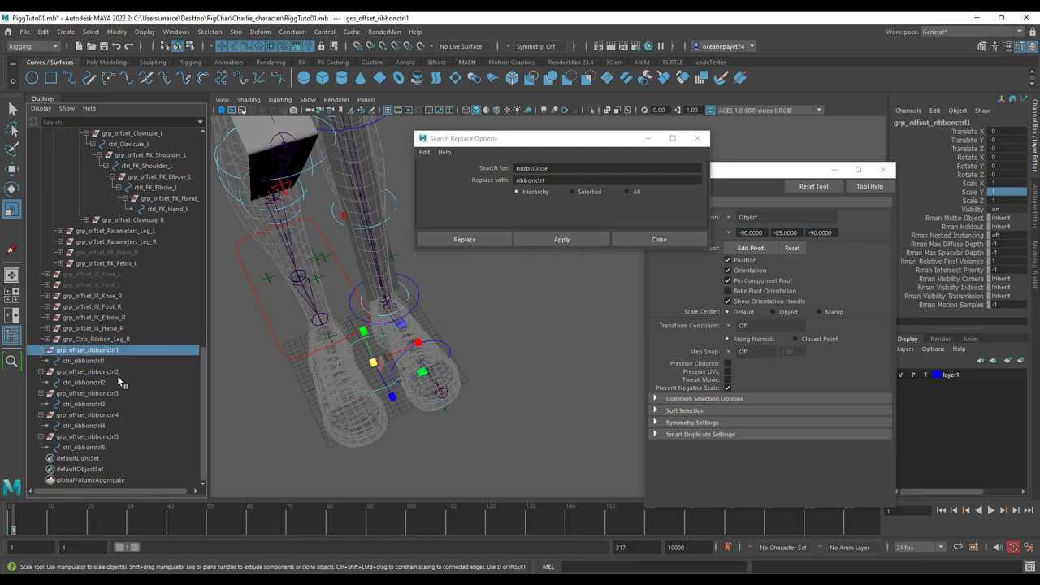
# Group grp_offset_ribbonctrl1 to grp_offset_ribbonctrl5 together under one parent group.
pyautogui.scroll(-3, 325, 323)
pyautogui.scroll(3, 325, 322)
pyautogui.scroll(-4, 382, 329)
pyautogui.keyDown('alt'); pyautogui.moveTo(382, 330); pyautogui.dragTo(414, 382); pyautogui.keyUp('alt')
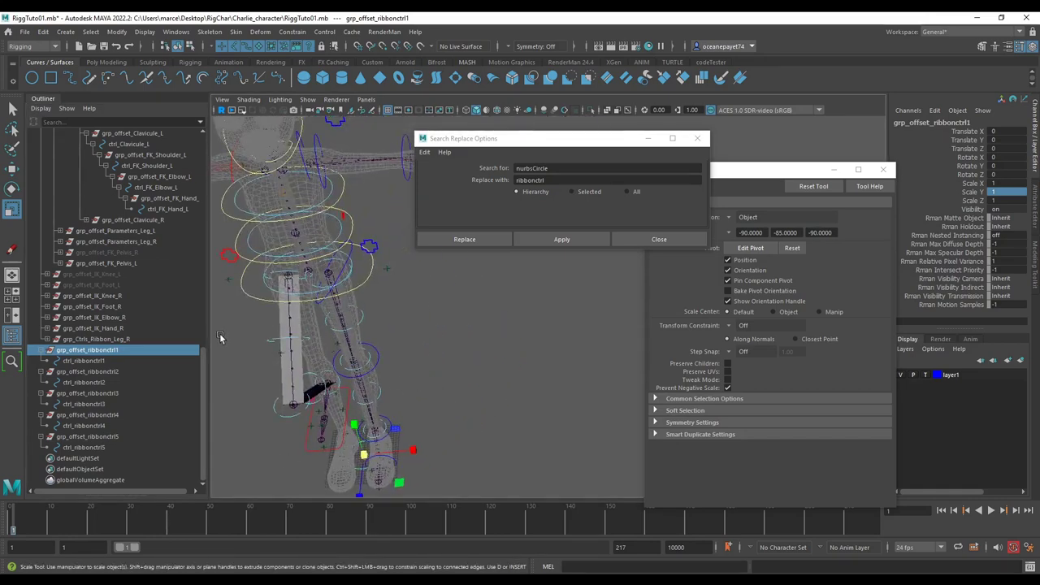
pyautogui.keyDown('ctrl'); pyautogui.click(79, 371); pyautogui.keyUp('ctrl')
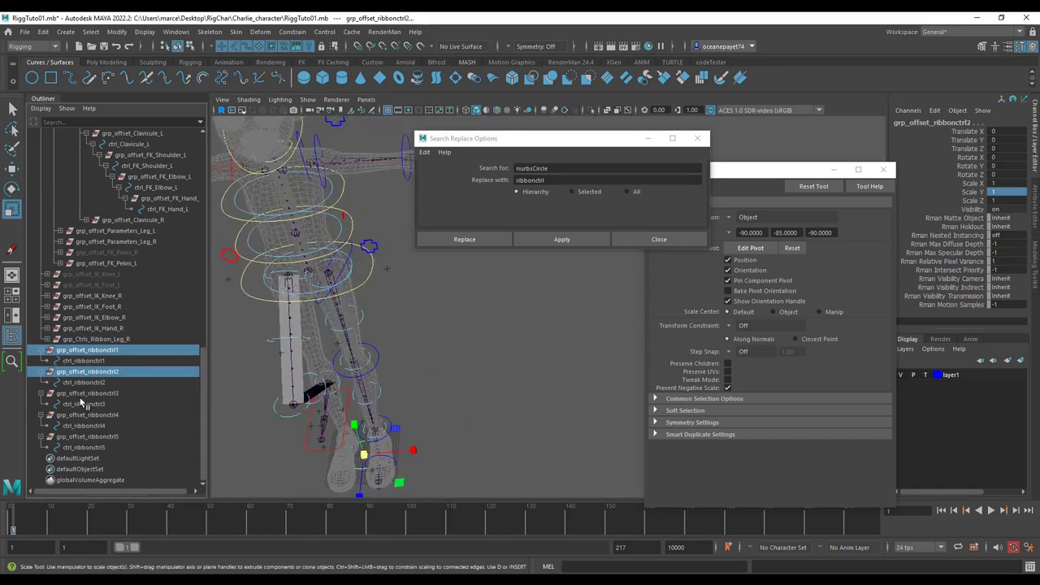
pyautogui.keyDown('ctrl'); pyautogui.click(82, 394); pyautogui.keyUp('ctrl')
pyautogui.keyDown('ctrl'); pyautogui.click(92, 415); pyautogui.keyUp('ctrl')
pyautogui.keyDown('ctrl'); pyautogui.click(99, 437); pyautogui.keyUp('ctrl')
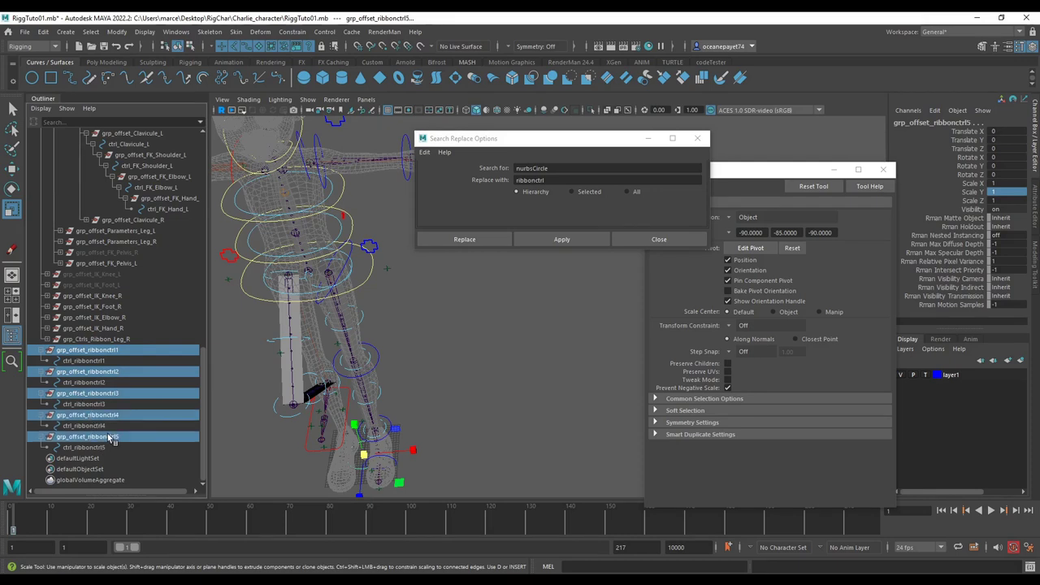
pyautogui.hotkey('ctrl', 'g')
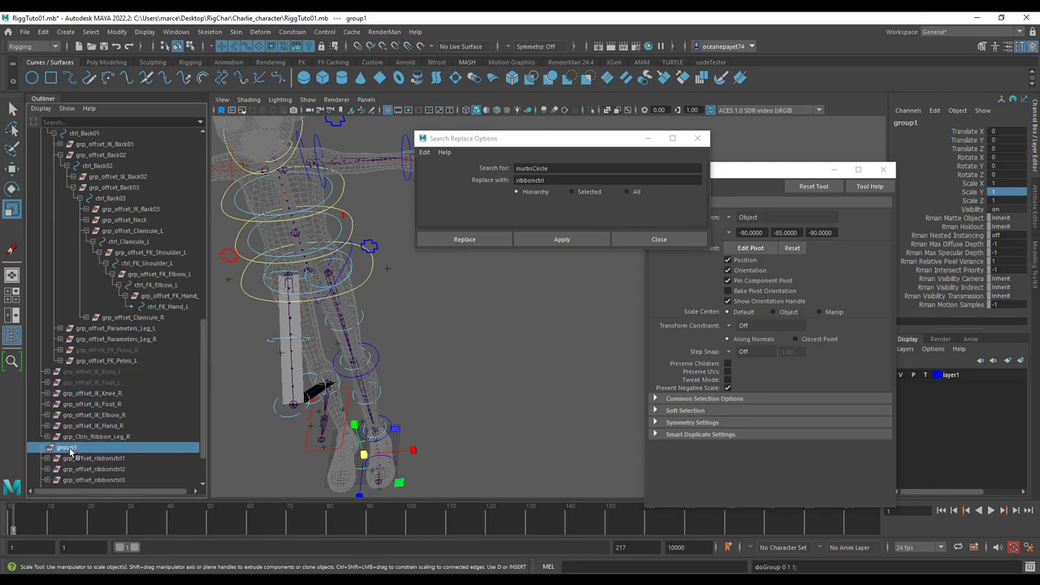
# Rename the new parent group grp_ctrlsribbon.
pyautogui.scroll(-2, 70, 453)
pyautogui.doubleClick(79, 395)
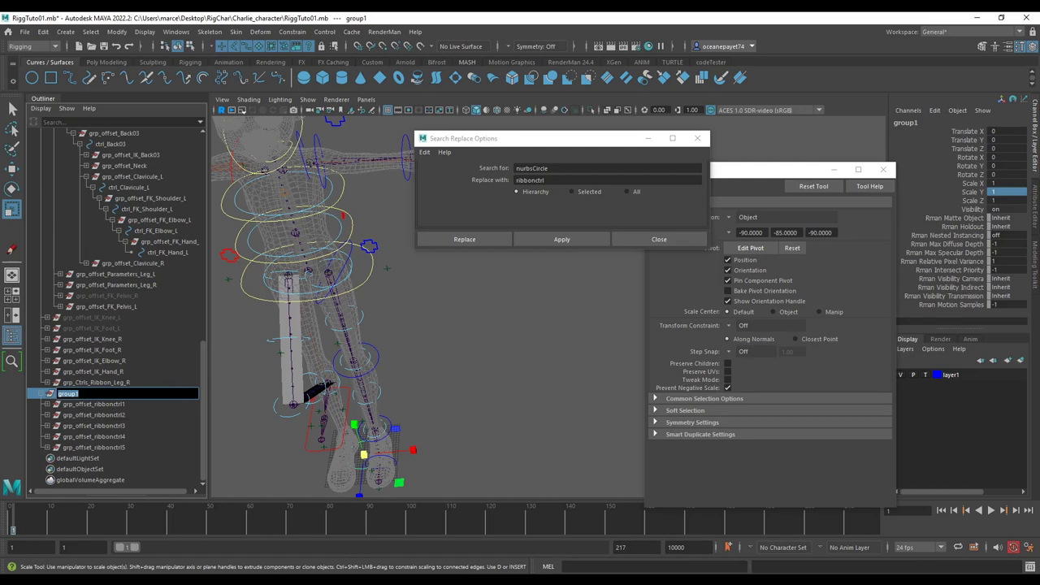
pyautogui.write('GRP')
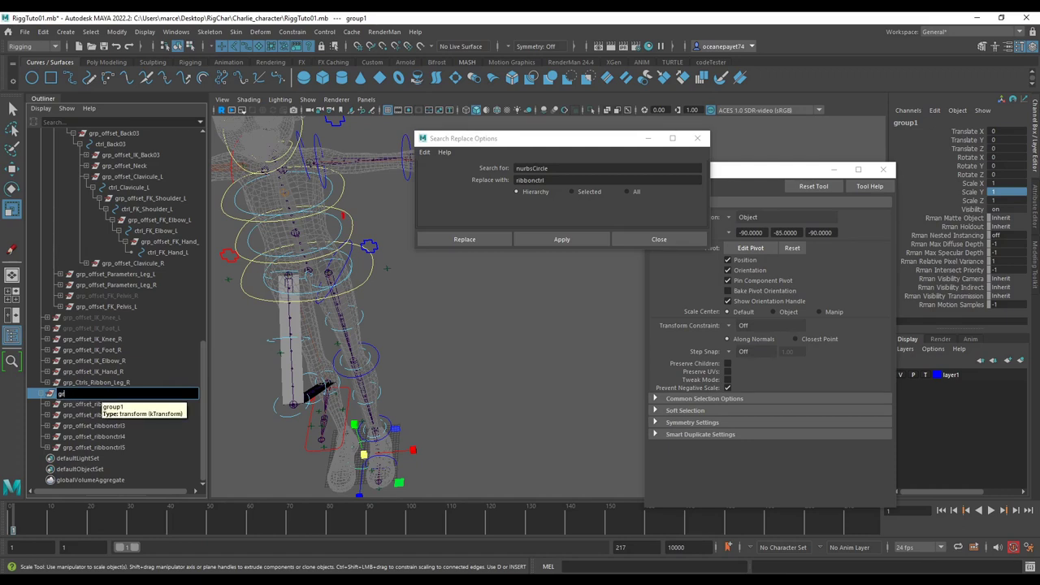
pyautogui.write('p_ctrls')
pyautogui.press('Return')
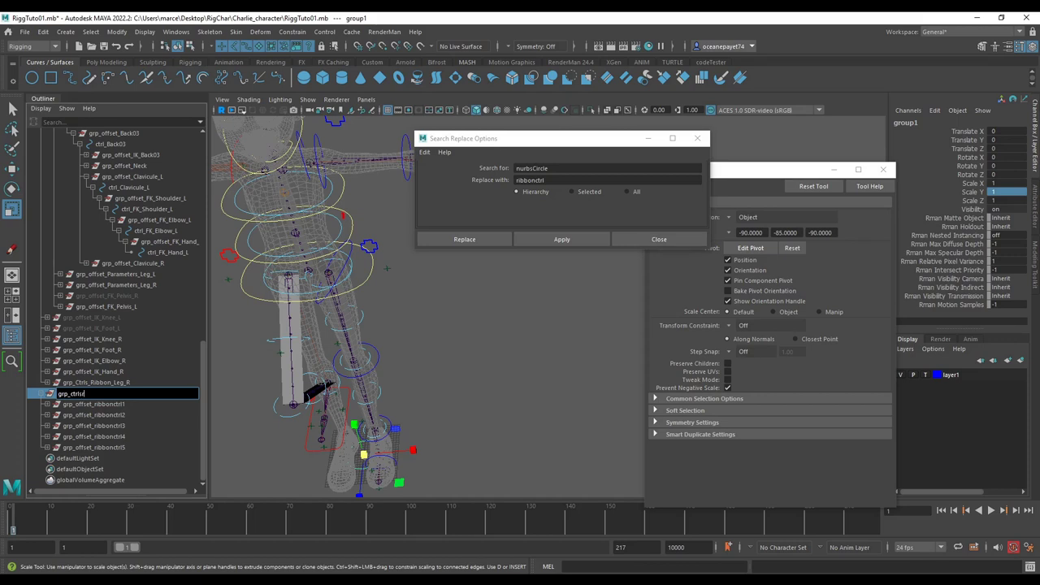
pyautogui.write('ibbon')
pyautogui.press('Return')
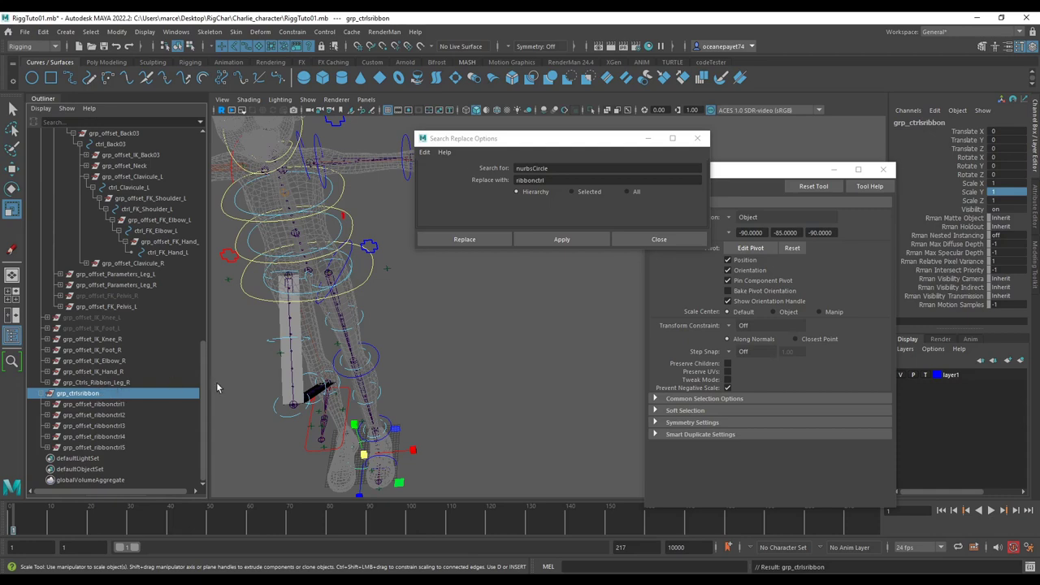
# Close the Search Replace Options and Tool Settings windows to clear the view of the character.
pyautogui.keyDown('alt'); pyautogui.moveTo(216, 382); pyautogui.dragTo(376, 387); pyautogui.keyUp('alt')
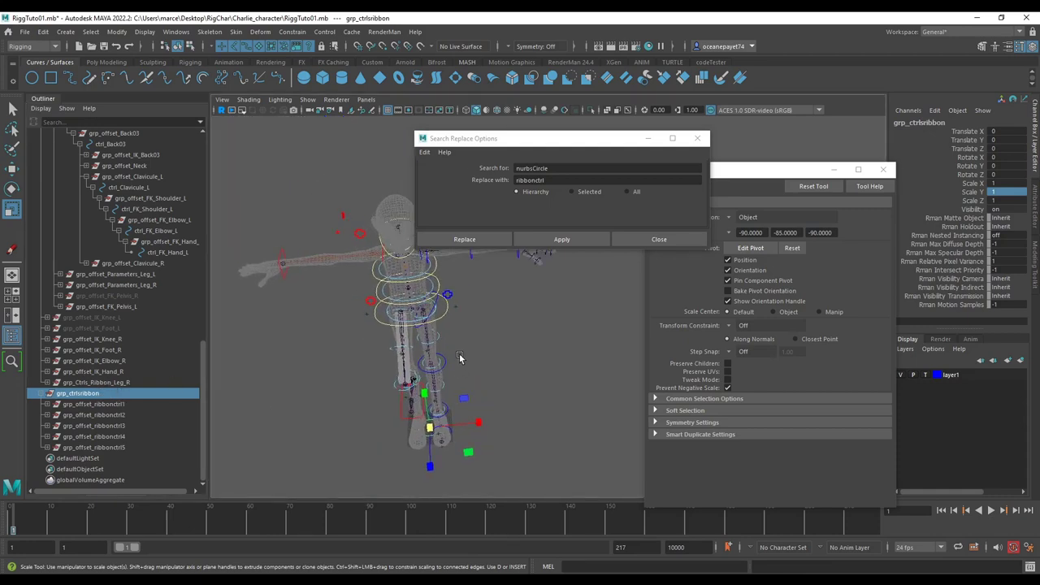
pyautogui.keyDown('alt'); pyautogui.moveTo(424, 348); pyautogui.dragTo(495, 371, button='right'); pyautogui.keyUp('alt')
pyautogui.keyDown('alt'); pyautogui.moveTo(495, 372); pyautogui.dragTo(461, 370); pyautogui.keyUp('alt')
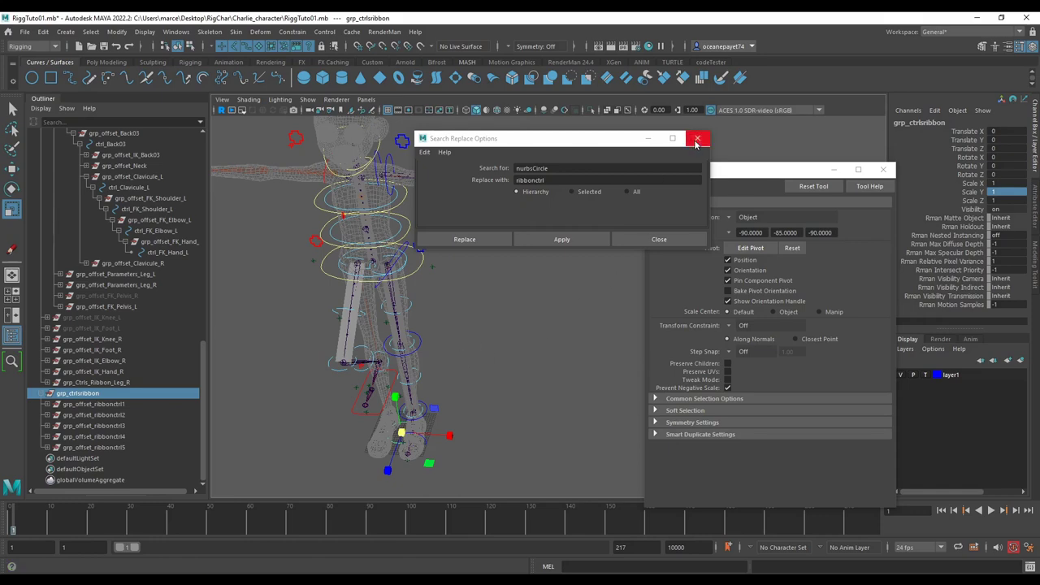
pyautogui.click(697, 140)
pyautogui.click(883, 169)
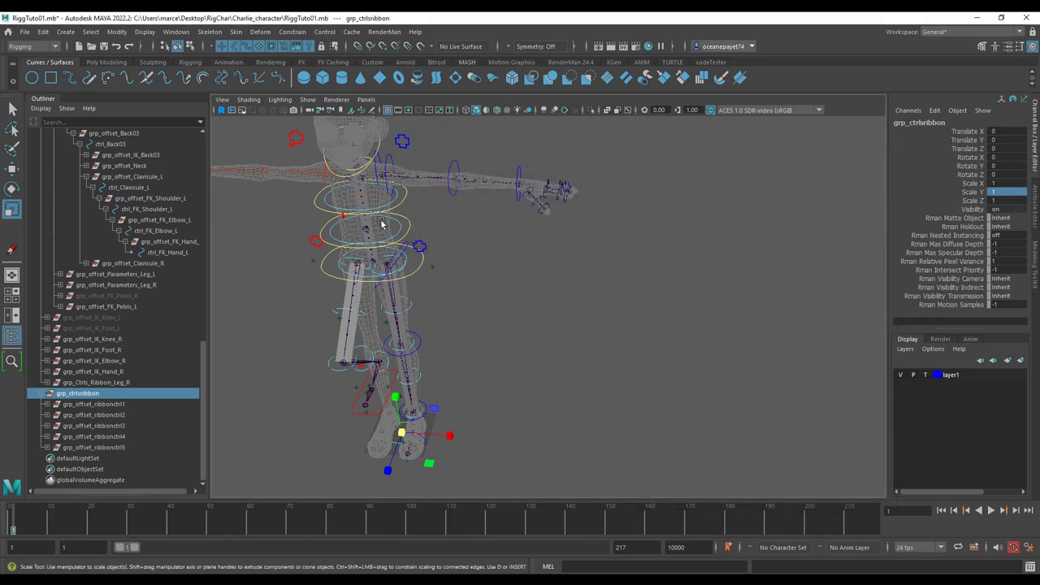
# Bring up the Node Editor, close its Untitled_1 graph, and place the window beside the Outliner.
pyautogui.hotkey('alt', 'Tab')
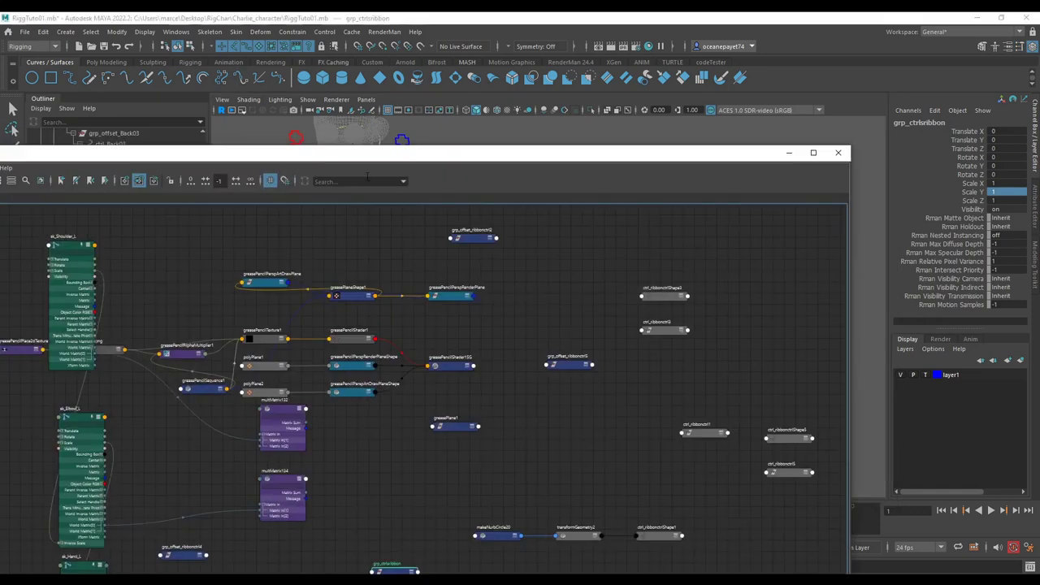
pyautogui.moveTo(399, 150); pyautogui.dragTo(427, 157)
pyautogui.moveTo(286, 163); pyautogui.dragTo(563, 194)
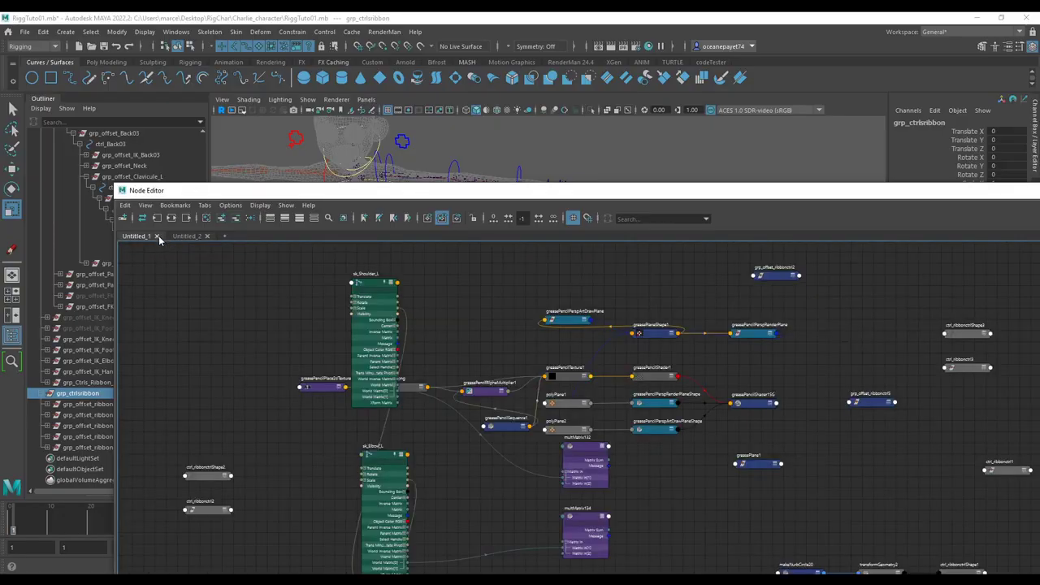
pyautogui.moveTo(223, 197); pyautogui.dragTo(485, 209)
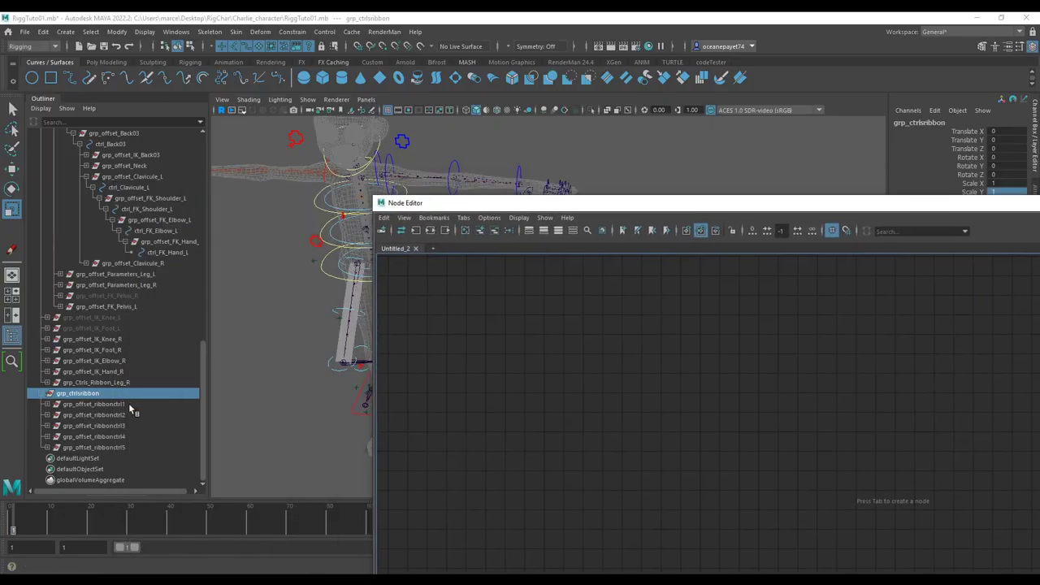
# Add grp_offset_ribbonctrl1 through grp_offset_ribbonctrl5 to the Node Editor graph and shift the editor window for more working room.
pyautogui.click(114, 405)
pyautogui.keyDown('ctrl'); pyautogui.click(115, 415); pyautogui.keyUp('ctrl')
pyautogui.keyDown('ctrl'); pyautogui.click(118, 426); pyautogui.keyUp('ctrl')
pyautogui.keyDown('ctrl'); pyautogui.click(121, 436); pyautogui.keyUp('ctrl')
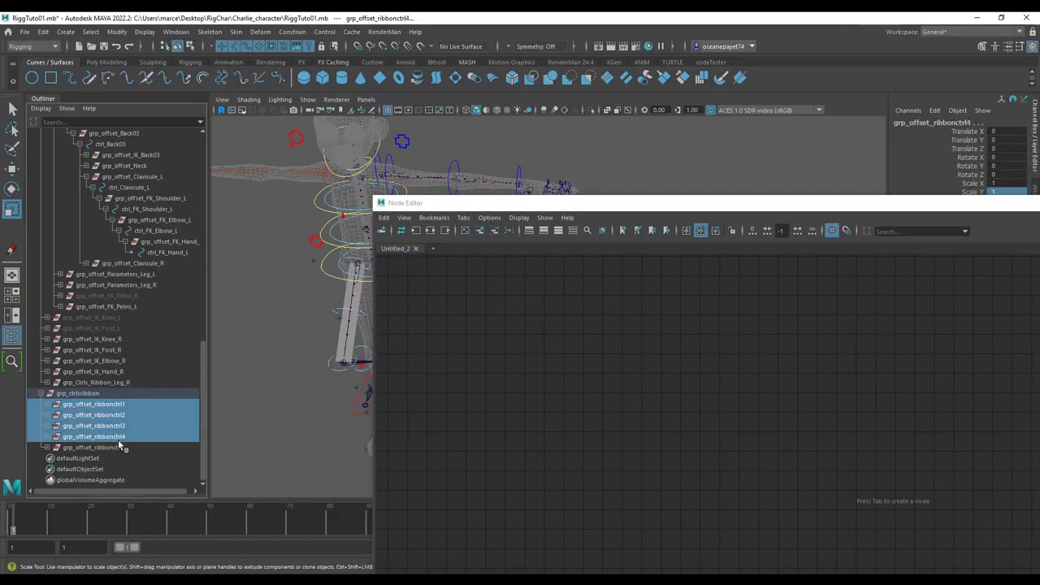
pyautogui.keyDown('ctrl'); pyautogui.click(121, 447); pyautogui.keyUp('ctrl')
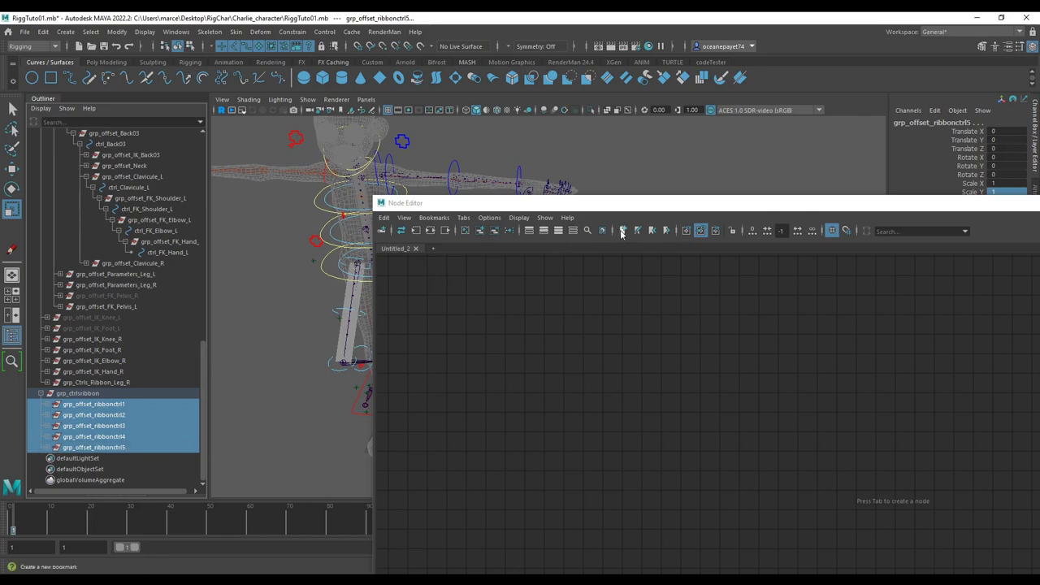
pyautogui.click(480, 231)
pyautogui.click(486, 232)
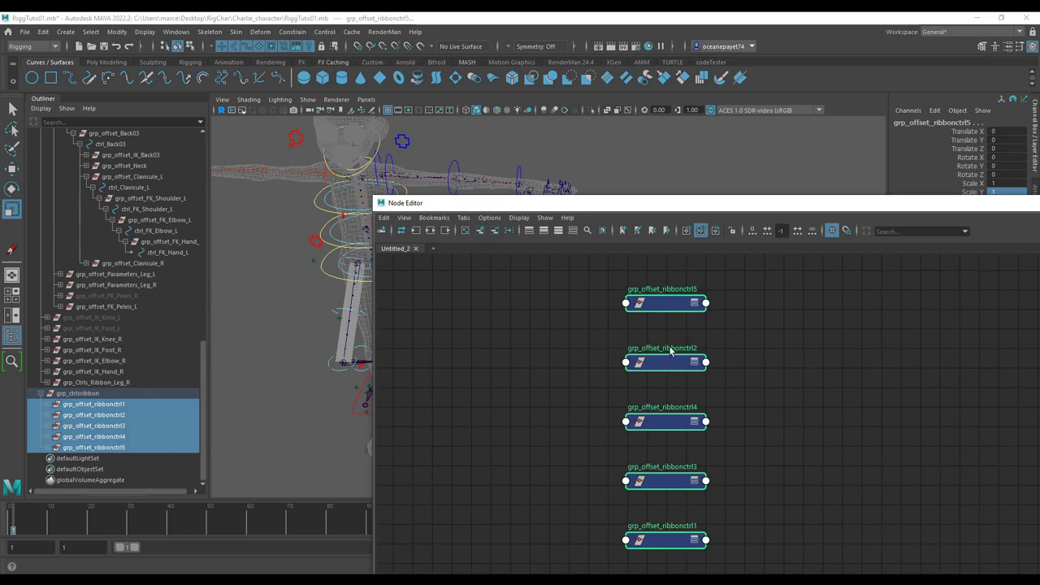
pyautogui.click(612, 339)
pyautogui.moveTo(640, 208); pyautogui.dragTo(608, 146)
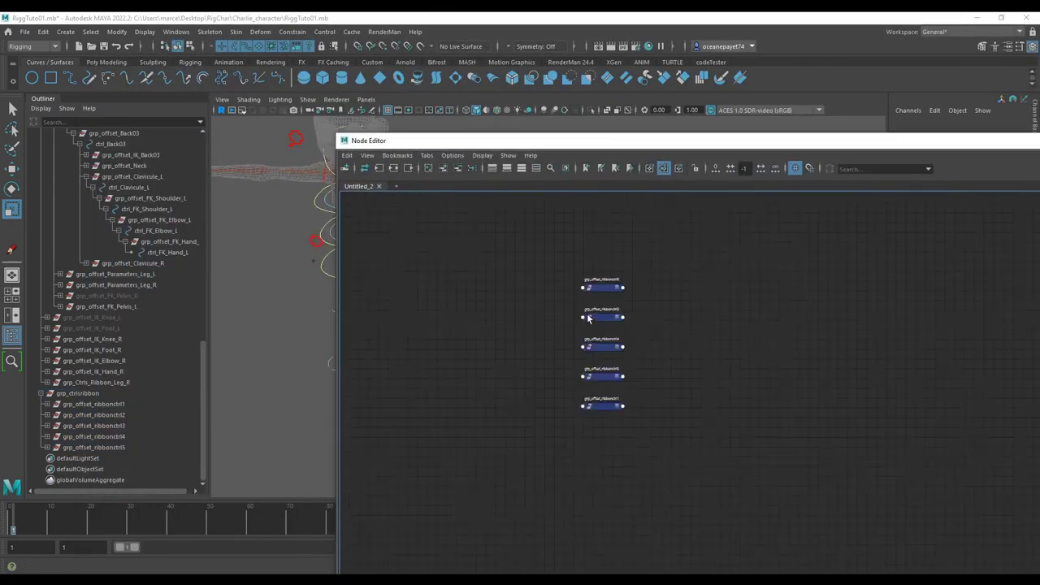
# Add the sk_Shoulder_L, sk_Elbow_L and sk_Hand_L joints to the graph and place them beside the offset group nodes.
pyautogui.scroll(10, 156, 274)
pyautogui.scroll(3, 146, 272)
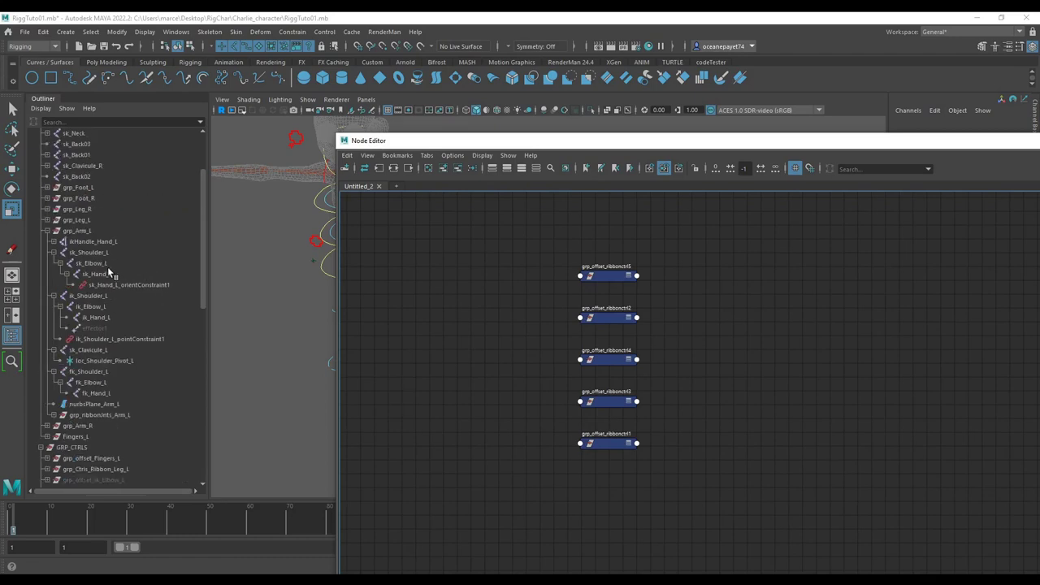
pyautogui.click(105, 253)
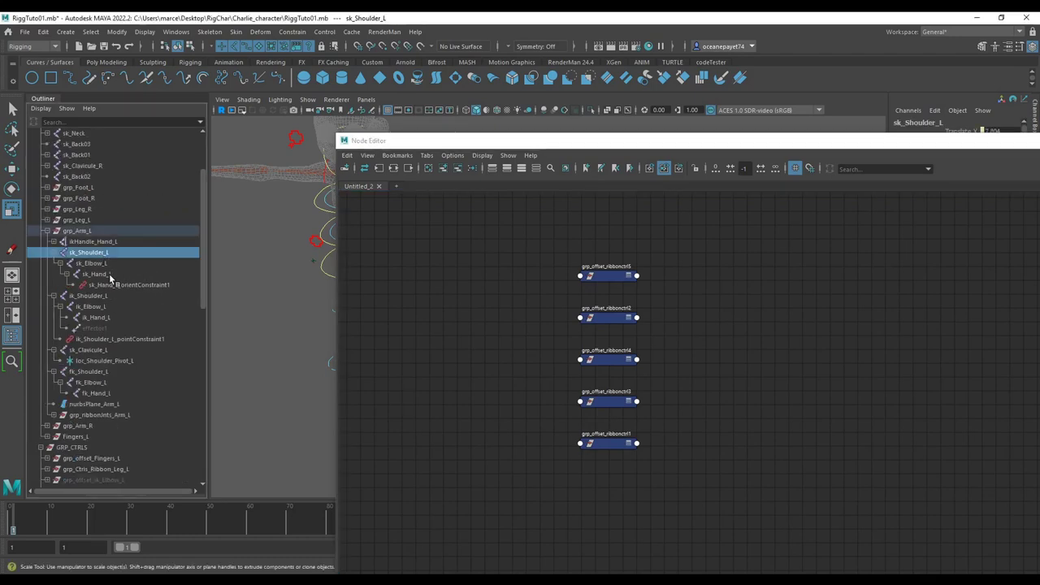
pyautogui.keyDown('shift'); pyautogui.click(111, 279); pyautogui.keyUp('shift')
pyautogui.click(443, 168)
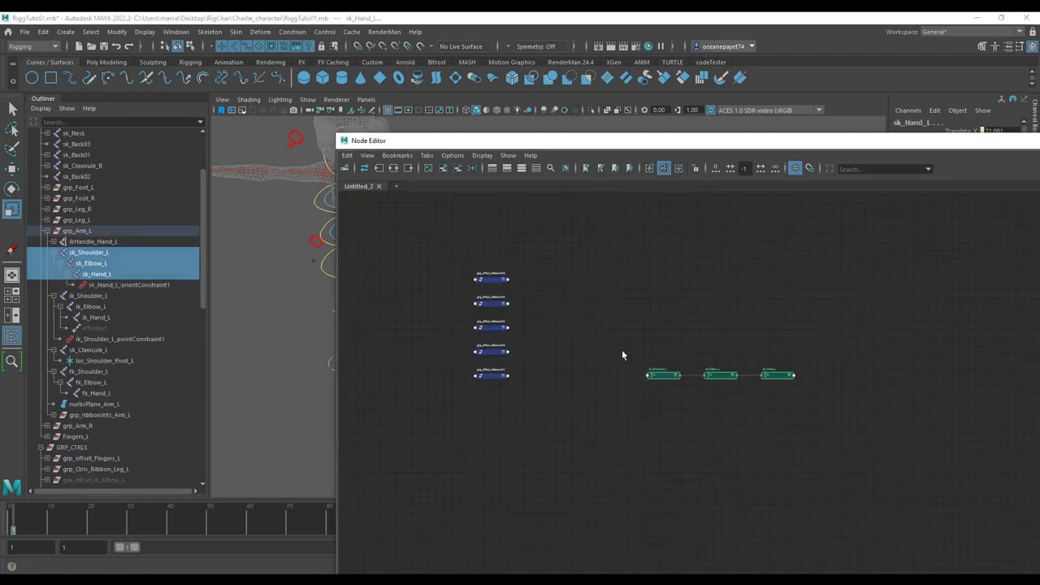
pyautogui.moveTo(660, 379); pyautogui.dragTo(337, 301)
# Add the grp_ctrlsribbon parent group to the graph and place its node just above the arm joints.
pyautogui.scroll(-2, 489, 316)
pyautogui.scroll(-2, 276, 329)
pyautogui.scroll(-3, 90, 329)
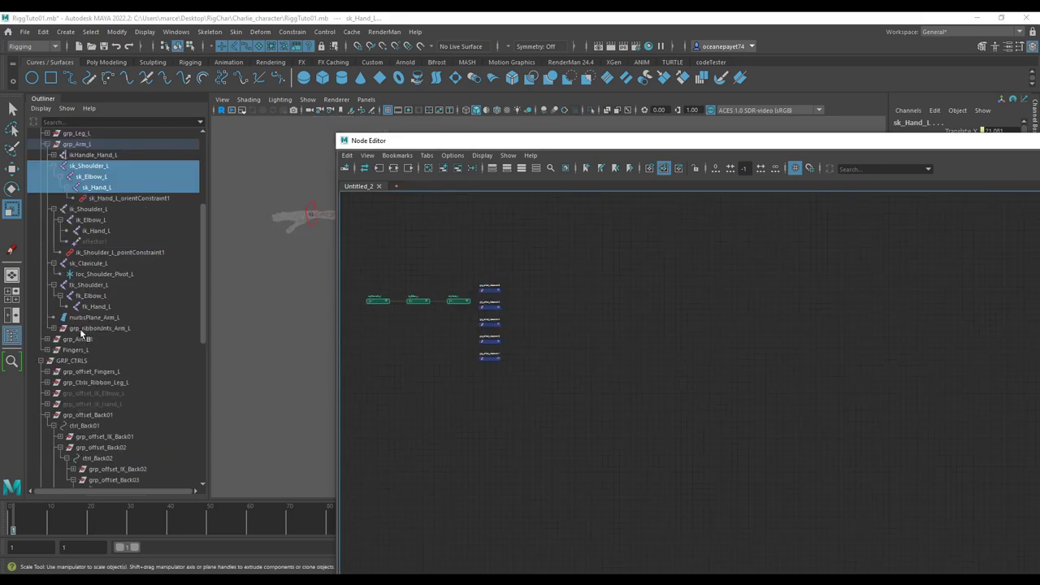
pyautogui.scroll(-8, 80, 328)
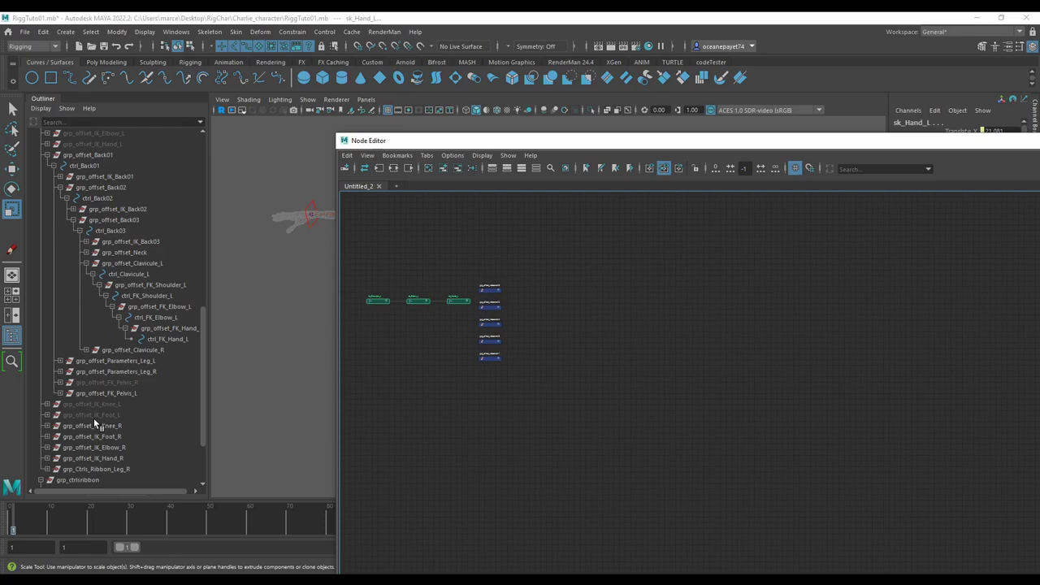
pyautogui.scroll(-3, 95, 409)
pyautogui.click(82, 394)
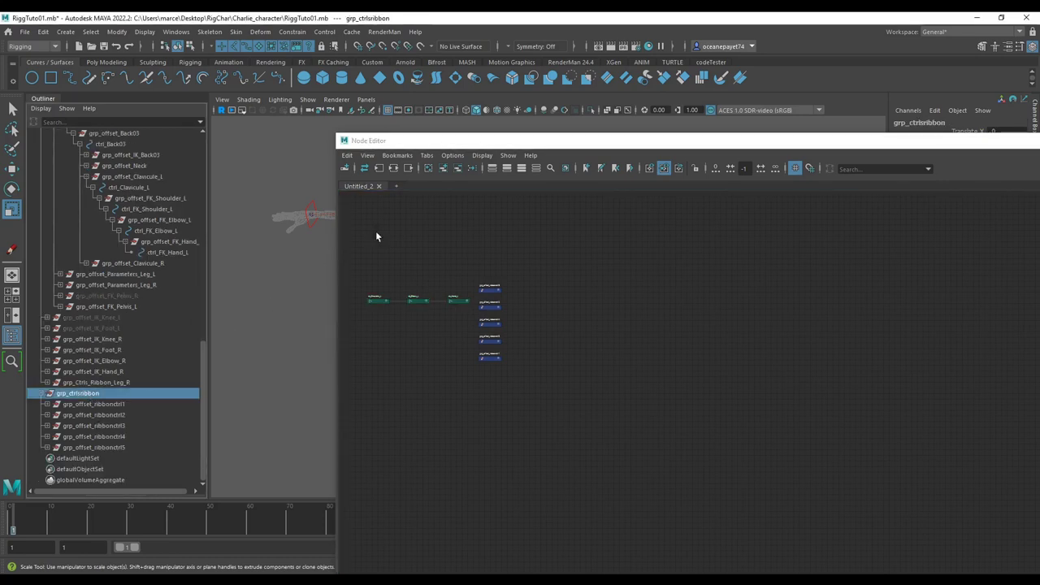
pyautogui.click(429, 168)
pyautogui.scroll(-5, 581, 308)
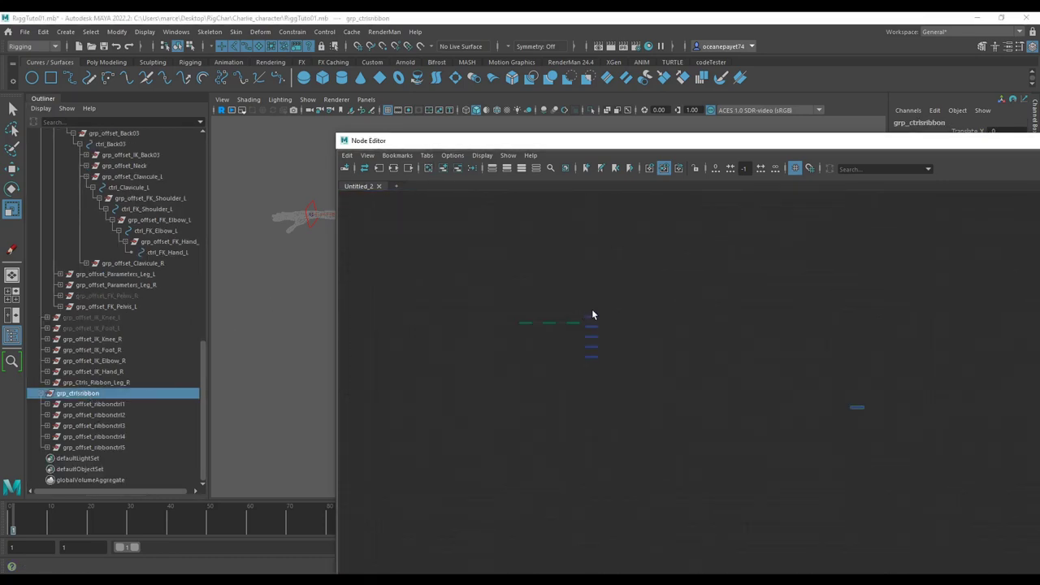
pyautogui.moveTo(859, 408); pyautogui.dragTo(615, 324)
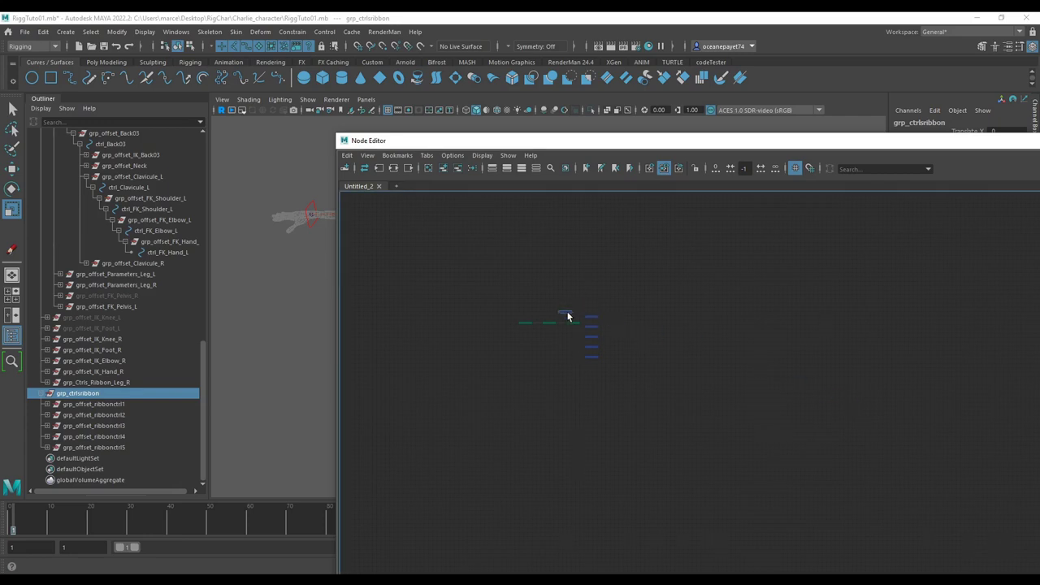
# Reposition the Node Editor and maximize it to full screen.
pyautogui.moveTo(650, 143); pyautogui.dragTo(343, 187)
pyautogui.moveTo(919, 178); pyautogui.dragTo(718, 194)
pyautogui.click(829, 200)
pyautogui.scroll(-5, 490, 268)
pyautogui.scroll(8, 628, 305)
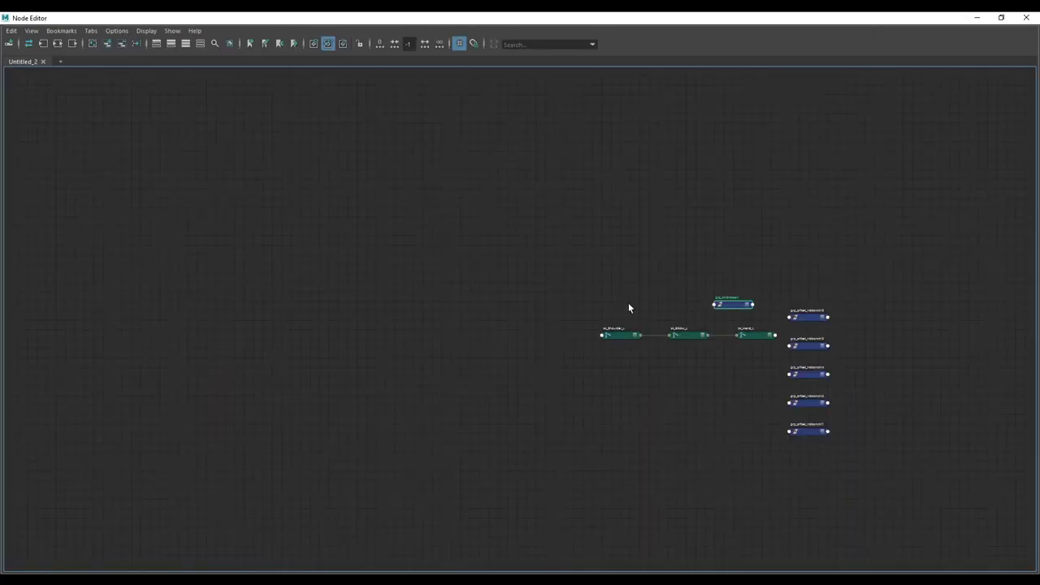
# Stack the sk_Shoulder_L, sk_Elbow_L and sk_Hand_L nodes in a widely spaced vertical column in that order.
pyautogui.scroll(-4, 508, 286)
pyautogui.scroll(5, 521, 301)
pyautogui.moveTo(536, 314); pyautogui.dragTo(424, 506)
pyautogui.moveTo(402, 314); pyautogui.dragTo(350, 437)
pyautogui.moveTo(269, 309); pyautogui.dragTo(306, 287)
pyautogui.scroll(-5, 365, 296)
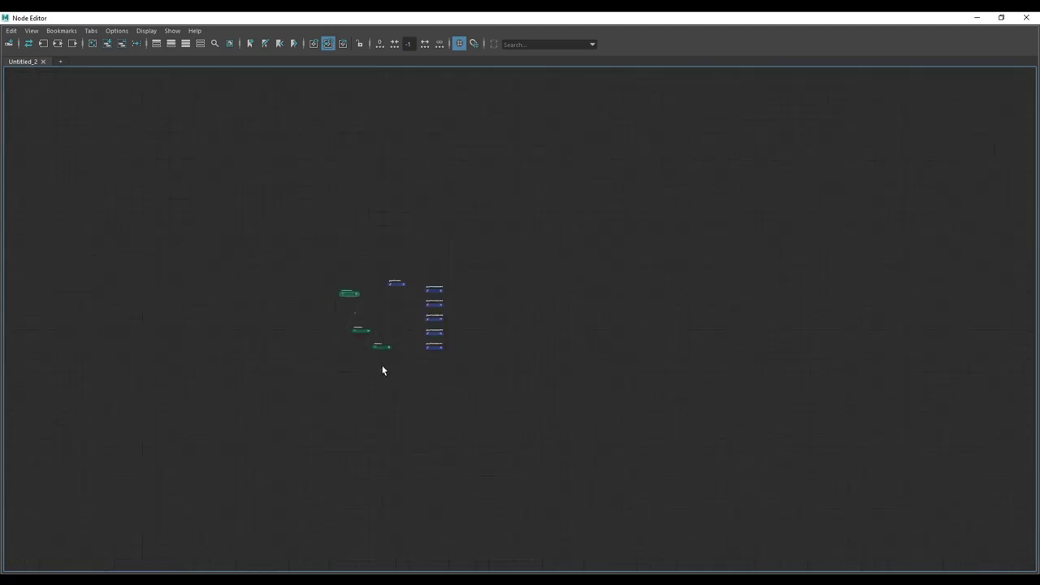
pyautogui.scroll(3, 384, 366)
pyautogui.moveTo(383, 330); pyautogui.dragTo(330, 375)
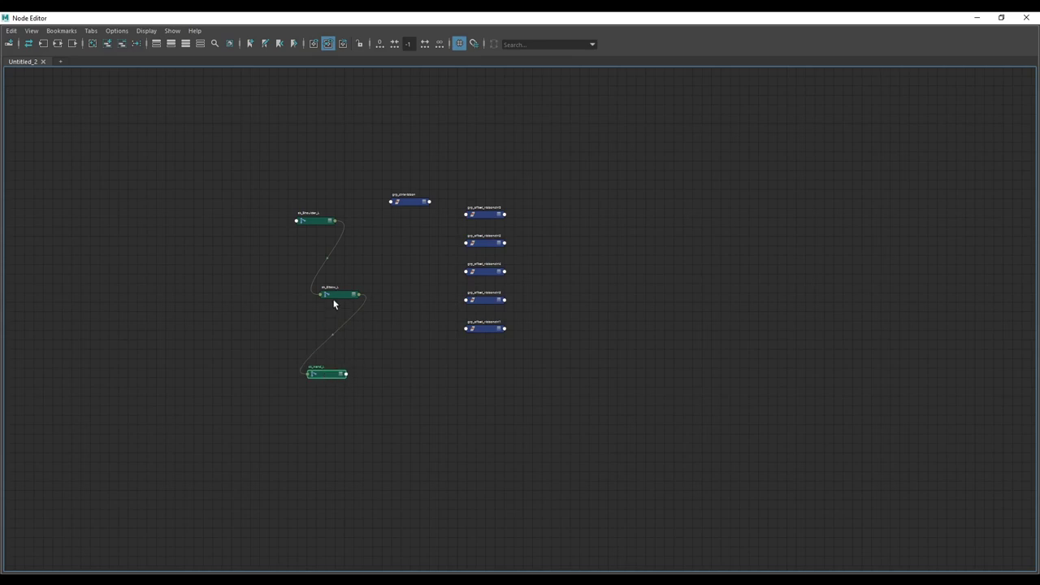
pyautogui.moveTo(333, 298); pyautogui.dragTo(314, 291)
pyautogui.moveTo(318, 225); pyautogui.dragTo(328, 209)
# Move the grp_ctrlsribbon node above the joint column and expand it to show its attributes.
pyautogui.scroll(3, 336, 160)
pyautogui.scroll(-3, 419, 237)
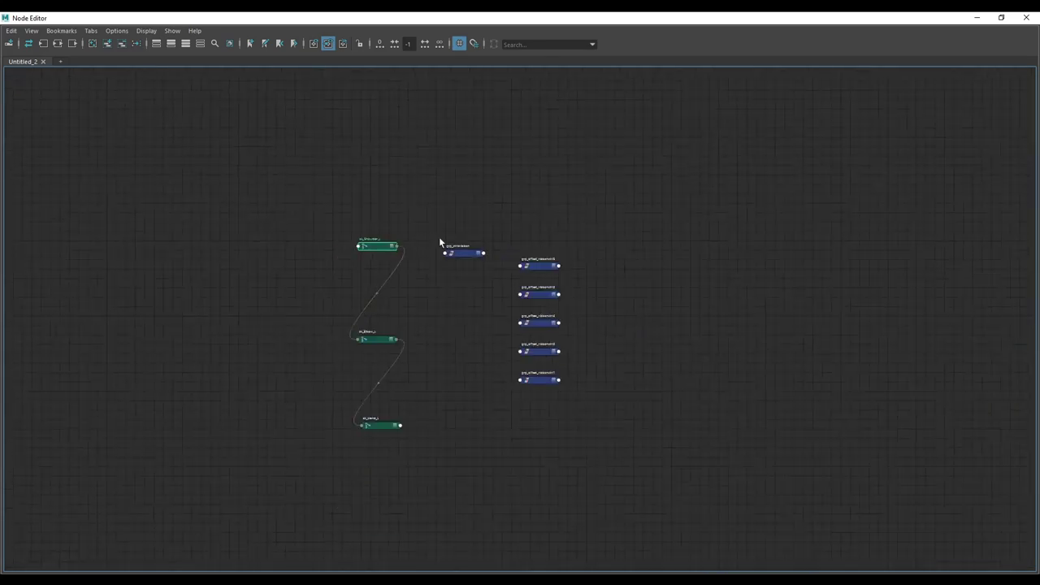
pyautogui.scroll(2, 457, 243)
pyautogui.moveTo(455, 255); pyautogui.dragTo(378, 101)
pyautogui.scroll(-1, 427, 241)
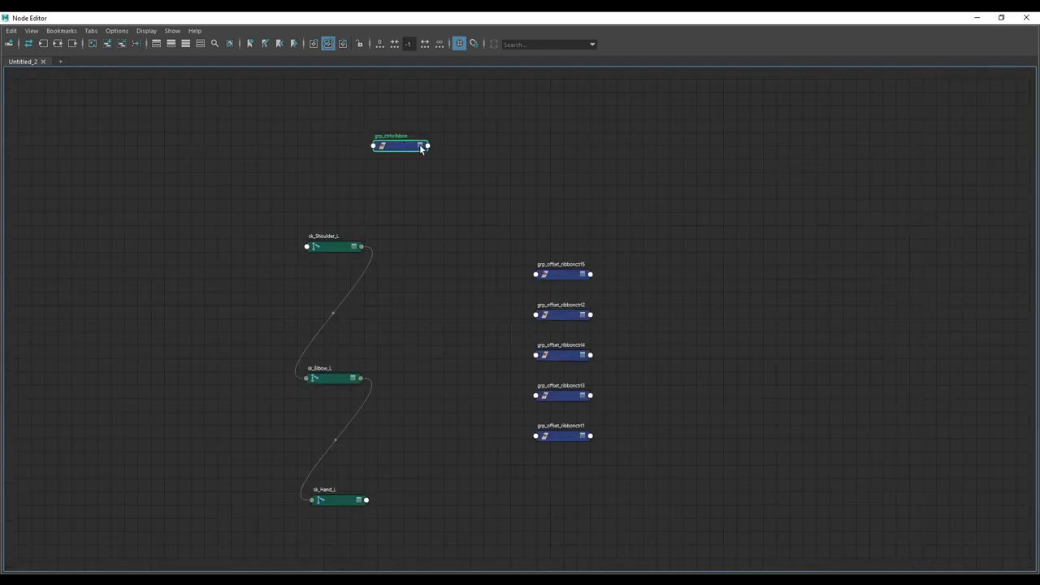
pyautogui.click(420, 143)
pyautogui.moveTo(412, 185); pyautogui.dragTo(380, 116)
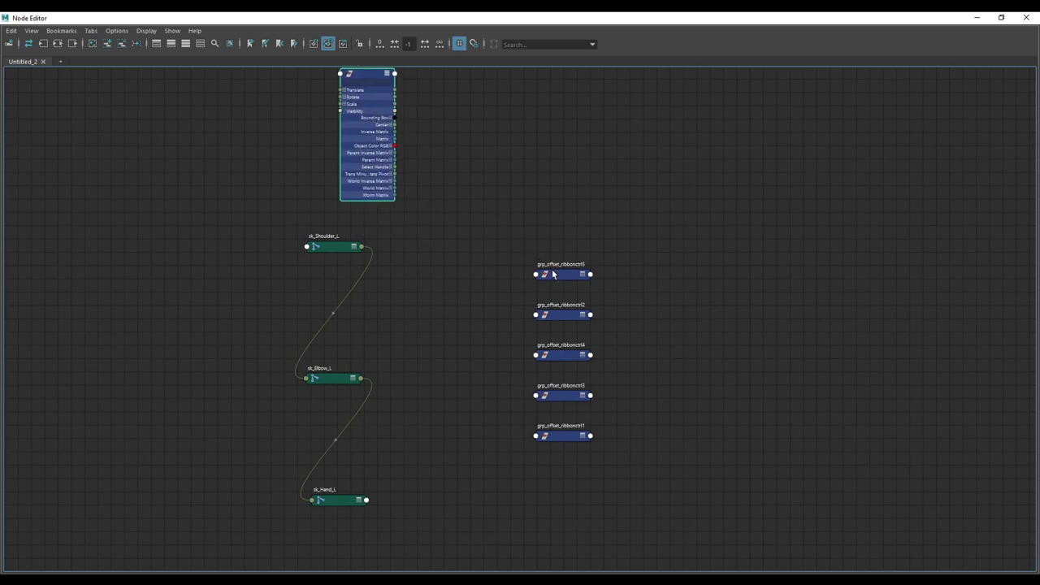
# Set the grp_offset_ribbonctrl5 node aside and put grp_offset_ribbonctrl1 at the head of the offset group column.
pyautogui.scroll(3, 599, 286)
pyautogui.scroll(-3, 554, 228)
pyautogui.scroll(2, 558, 241)
pyautogui.moveTo(544, 242)
pyautogui.mouseDown()
pyautogui.moveTo(590, 239)
pyautogui.moveTo(553, 236)
pyautogui.mouseUp()
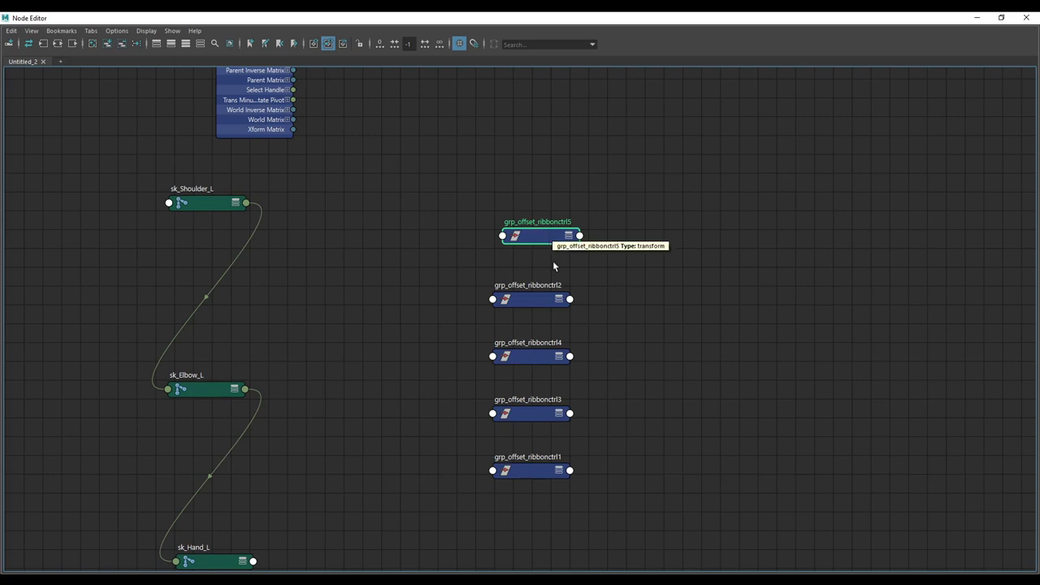
pyautogui.moveTo(546, 242); pyautogui.dragTo(612, 284)
pyautogui.moveTo(552, 301); pyautogui.dragTo(602, 370)
pyautogui.moveTo(547, 471); pyautogui.dragTo(541, 234)
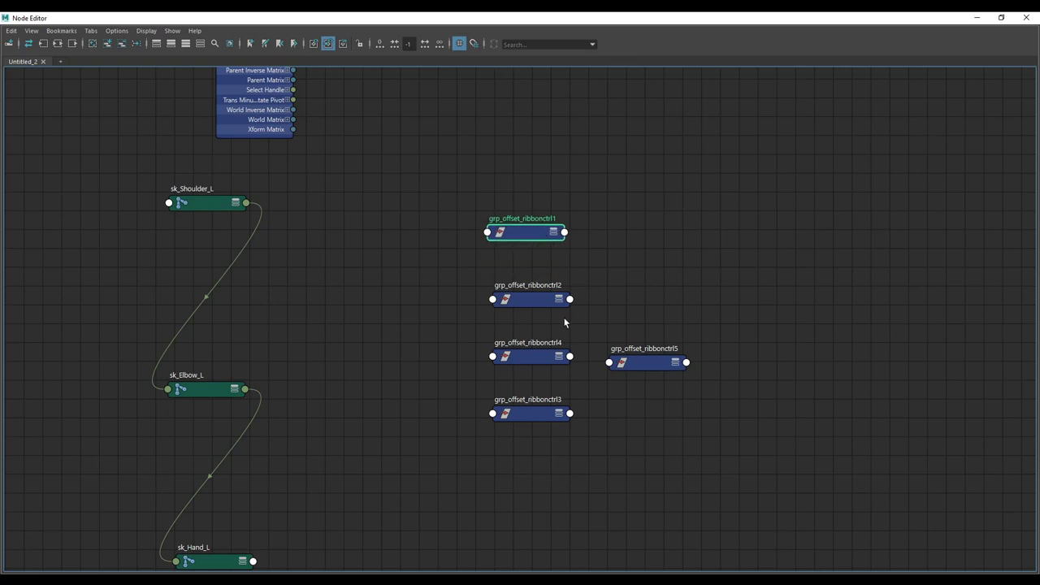
# Line up the grp_offset_ribbonctrl3, grp_offset_ribbonctrl4 and grp_offset_ribbonctrl5 nodes in numerical order below grp_offset_ribbonctrl2.
pyautogui.moveTo(546, 361); pyautogui.dragTo(534, 484)
pyautogui.moveTo(529, 413); pyautogui.dragTo(529, 366)
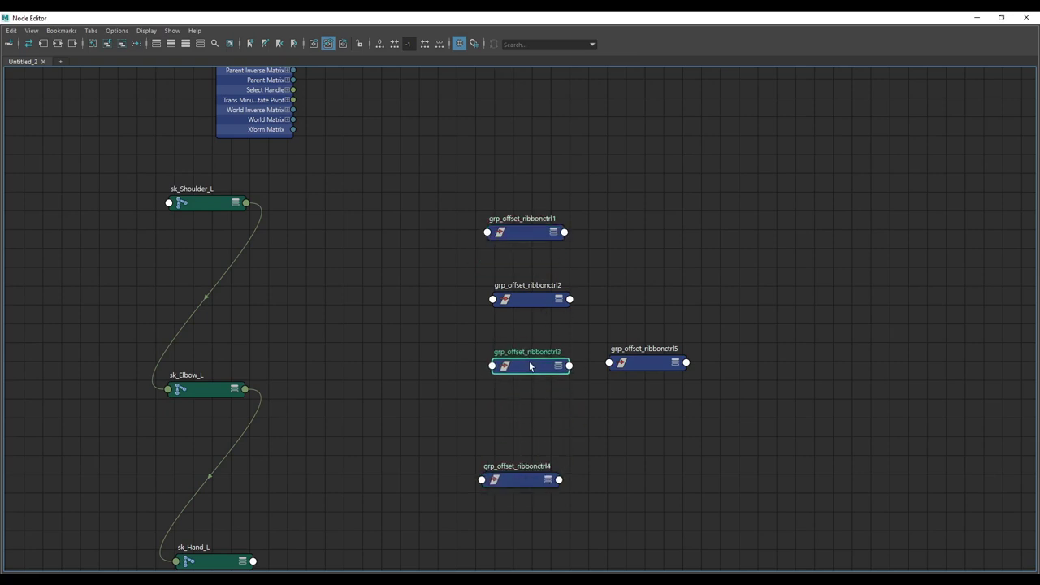
pyautogui.moveTo(520, 462); pyautogui.dragTo(538, 438)
pyautogui.moveTo(636, 368); pyautogui.dragTo(496, 480)
pyautogui.scroll(-3, 523, 509)
pyautogui.scroll(5, 522, 509)
pyautogui.scroll(-2, 496, 479)
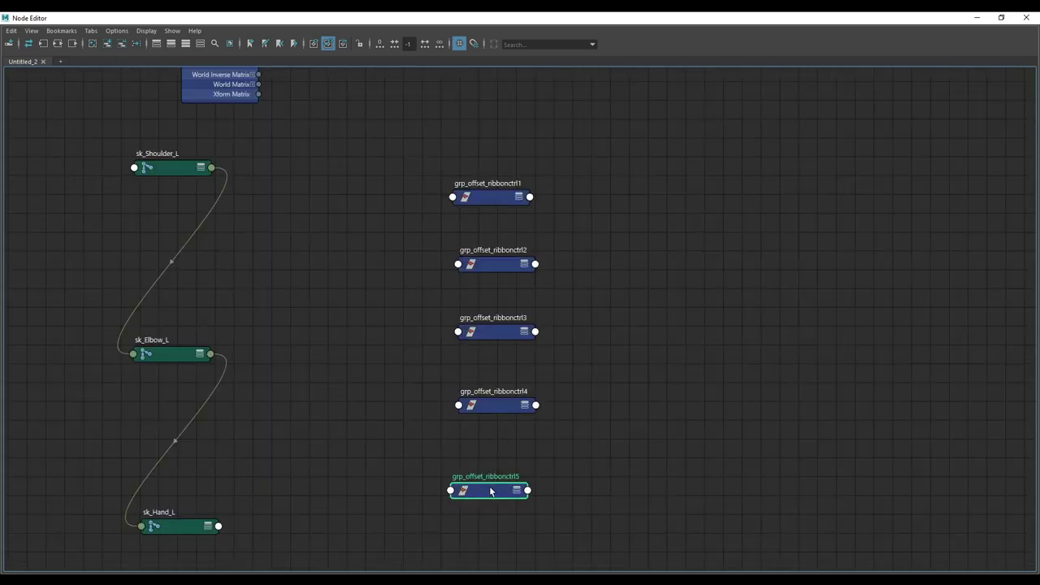
pyautogui.scroll(-3, 490, 491)
pyautogui.scroll(2, 490, 425)
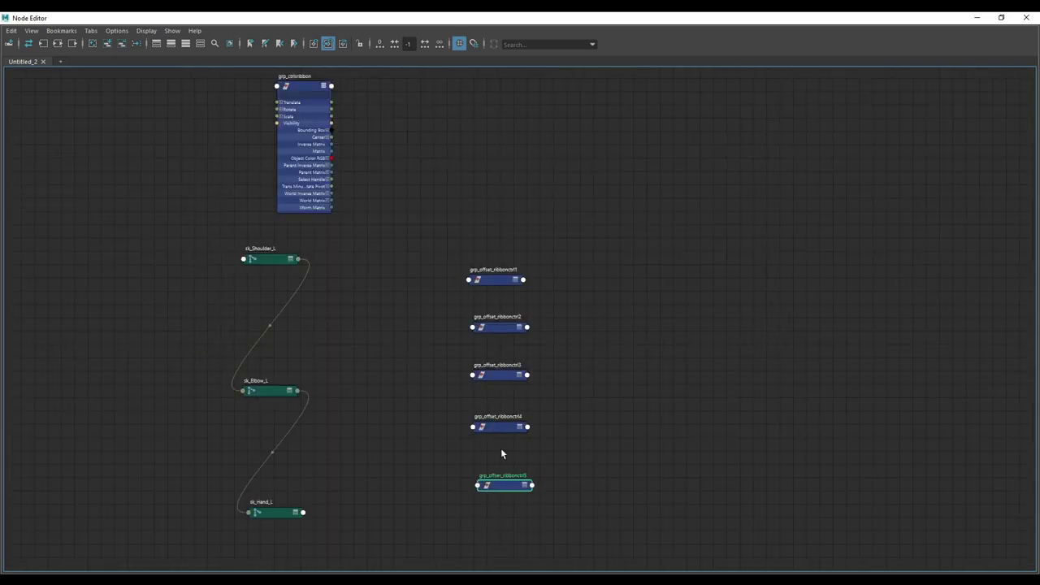
pyautogui.moveTo(504, 485); pyautogui.dragTo(499, 475)
# Move the grp_offset_ribbonctrl2 and grp_offset_ribbonctrl4 nodes into a separate, widely spaced column away from the other offset groups.
pyautogui.click(499, 428)
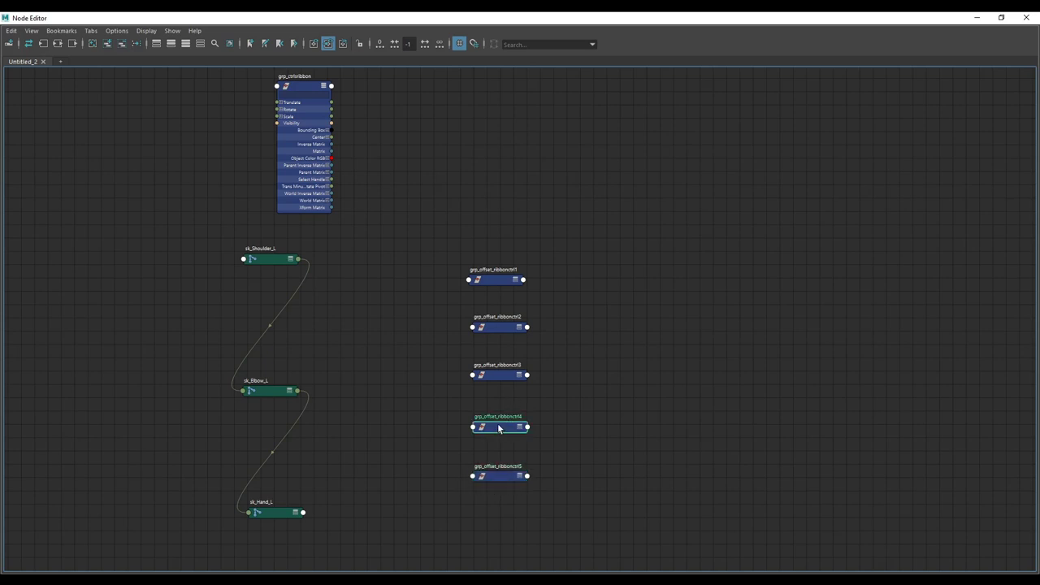
pyautogui.keyDown('shift'); pyautogui.click(500, 329); pyautogui.keyUp('shift')
pyautogui.moveTo(497, 328); pyautogui.dragTo(496, 323)
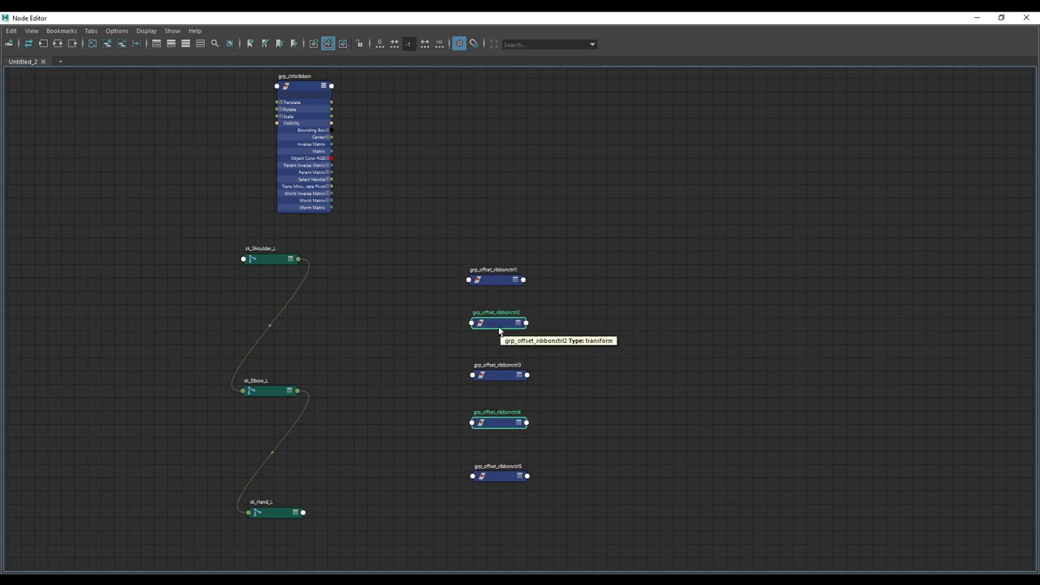
pyautogui.moveTo(490, 325); pyautogui.dragTo(682, 244)
pyautogui.click(683, 329)
pyautogui.scroll(-4, 729, 339)
pyautogui.scroll(7, 749, 336)
pyautogui.scroll(-5, 680, 248)
pyautogui.scroll(4, 680, 274)
pyautogui.moveTo(681, 397); pyautogui.dragTo(686, 443)
pyautogui.scroll(2, 694, 443)
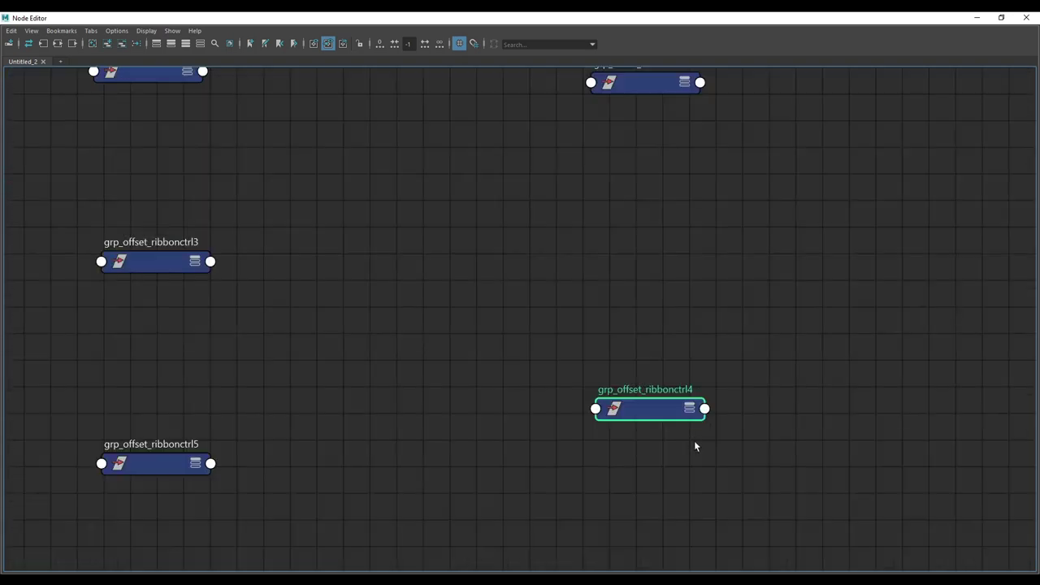
# Spread the remaining column by moving grp_offset_ribbonctrl1 up and grp_offset_ribbonctrl5 down, away from grp_offset_ribbonctrl3.
pyautogui.scroll(-2, 691, 412)
pyautogui.scroll(-2, 691, 412)
pyautogui.moveTo(431, 241); pyautogui.dragTo(432, 168)
pyautogui.moveTo(425, 437); pyautogui.dragTo(426, 481)
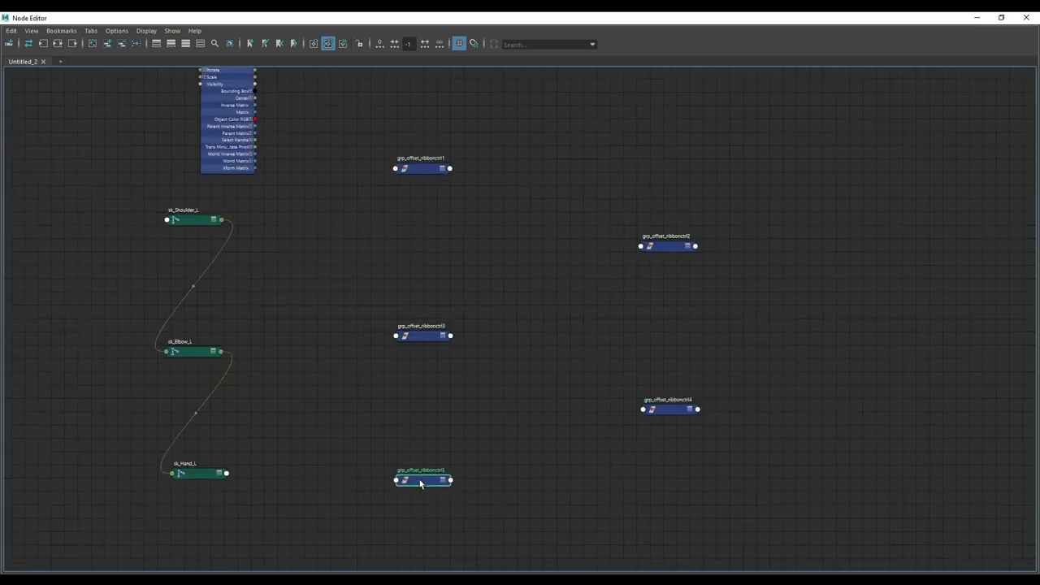
# Compare the shoulder, elbow and hand joints with the ribbon offset groups to see which nodes correspond.
pyautogui.click(664, 248)
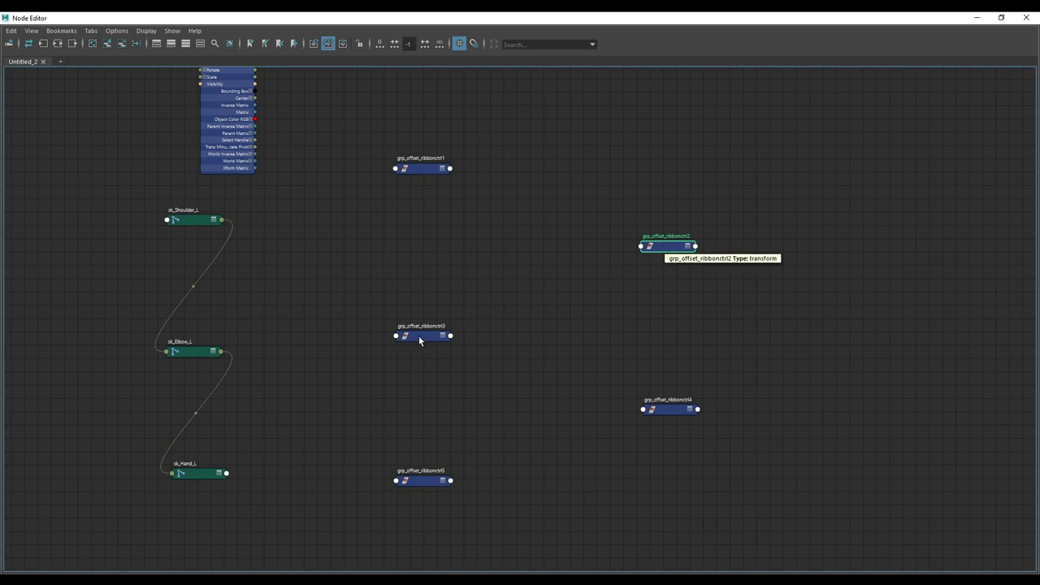
pyautogui.click(420, 338)
pyautogui.click(428, 171)
pyautogui.moveTo(432, 338); pyautogui.dragTo(434, 343)
pyautogui.scroll(2, 192, 353)
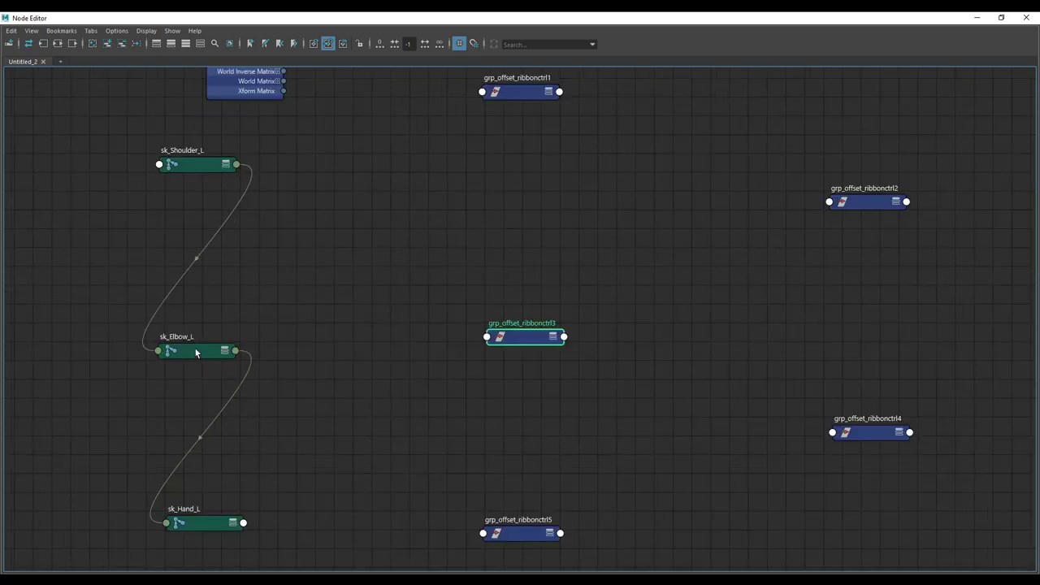
pyautogui.click(192, 353)
pyautogui.scroll(-2, 434, 325)
pyautogui.scroll(2, 462, 326)
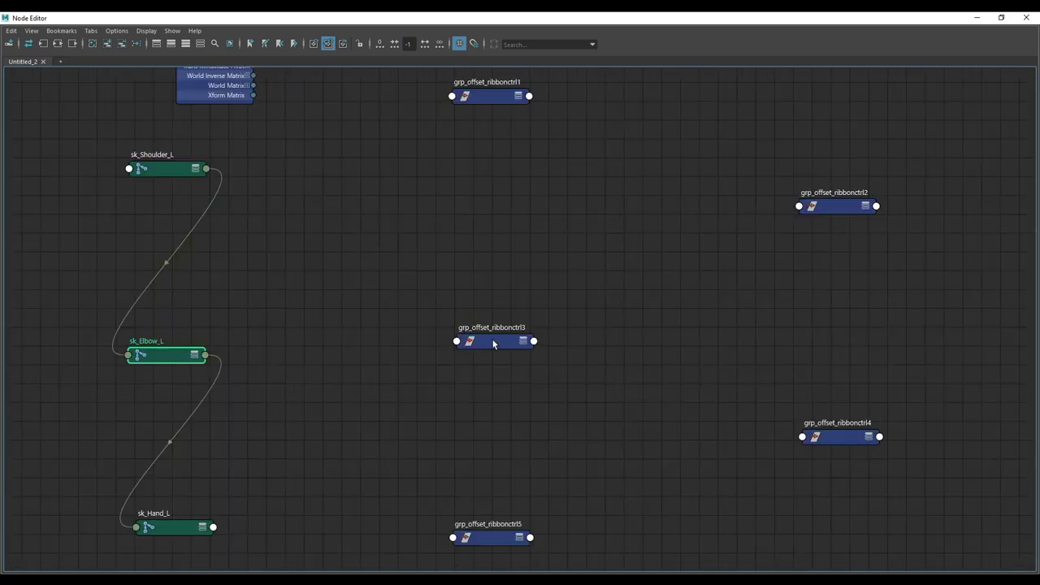
pyautogui.click(492, 344)
pyautogui.scroll(-2, 488, 345)
pyautogui.scroll(1, 503, 284)
pyautogui.click(480, 200)
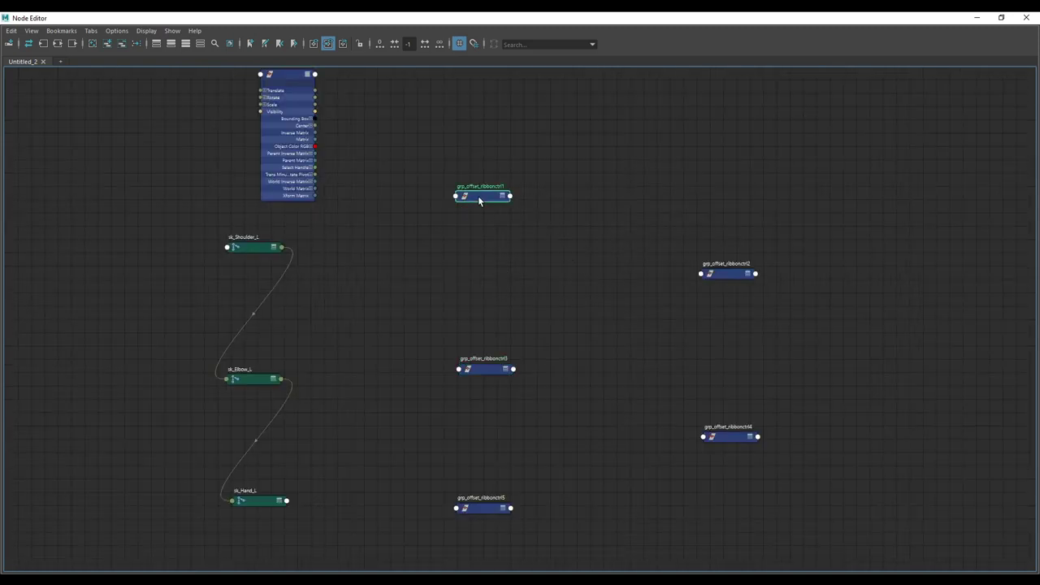
# Align the grp_offset_ribbonctrl1 and grp_offset_ribbonctrl3 nodes and nudge grp_offset_ribbonctrl2 slightly farther out.
pyautogui.moveTo(472, 204)
pyautogui.mouseDown()
pyautogui.moveTo(482, 210)
pyautogui.moveTo(494, 192)
pyautogui.moveTo(493, 202)
pyautogui.mouseUp()
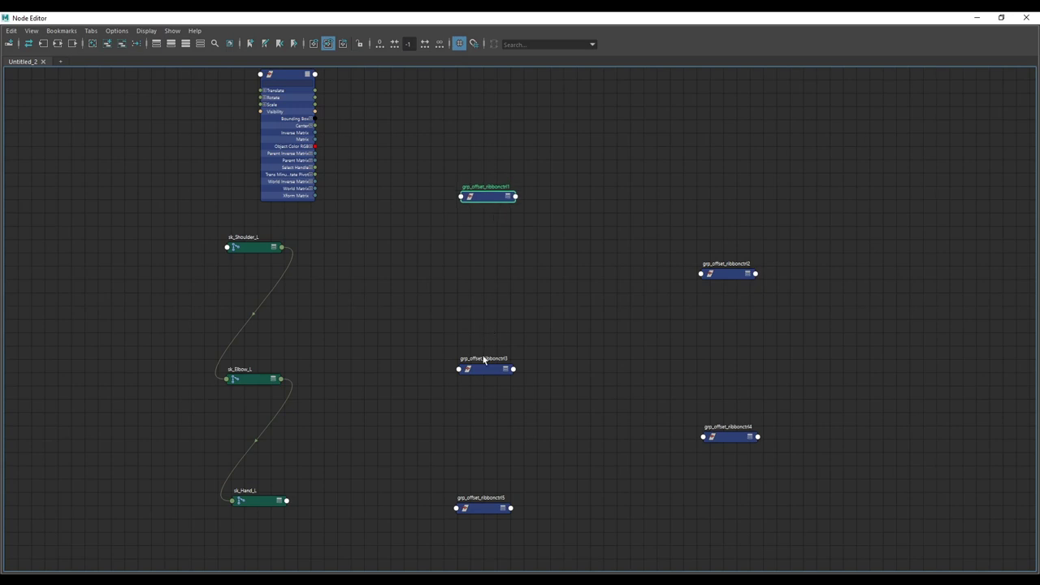
pyautogui.moveTo(484, 360)
pyautogui.mouseDown()
pyautogui.moveTo(514, 362)
pyautogui.moveTo(486, 365)
pyautogui.mouseUp()
pyautogui.moveTo(725, 275); pyautogui.dragTo(749, 278)
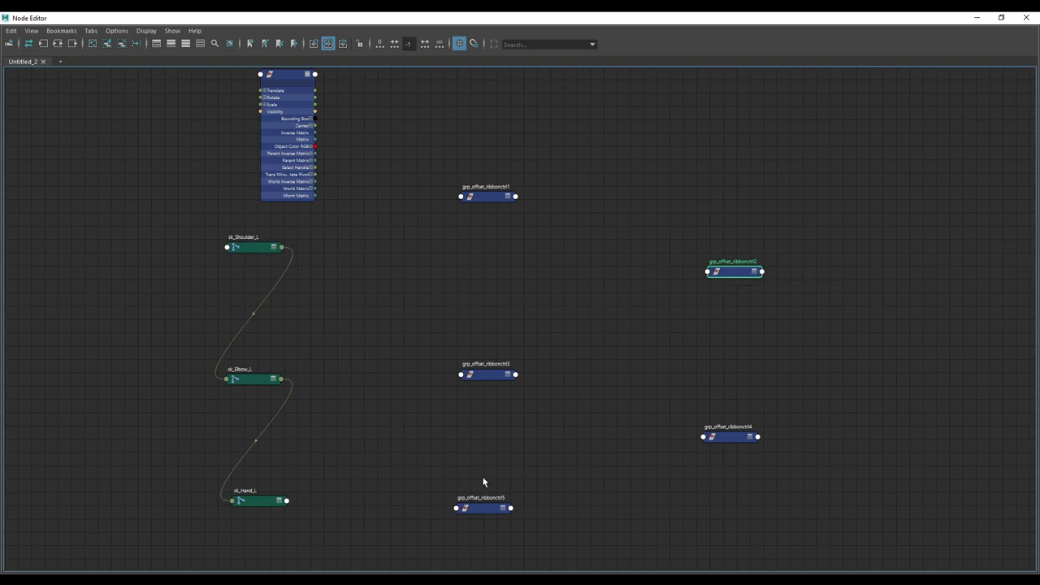
pyautogui.click(484, 508)
# Move the grp_ctrlsribbon node farther above the joints and select all the nodes in the graph.
pyautogui.scroll(-5, 477, 441)
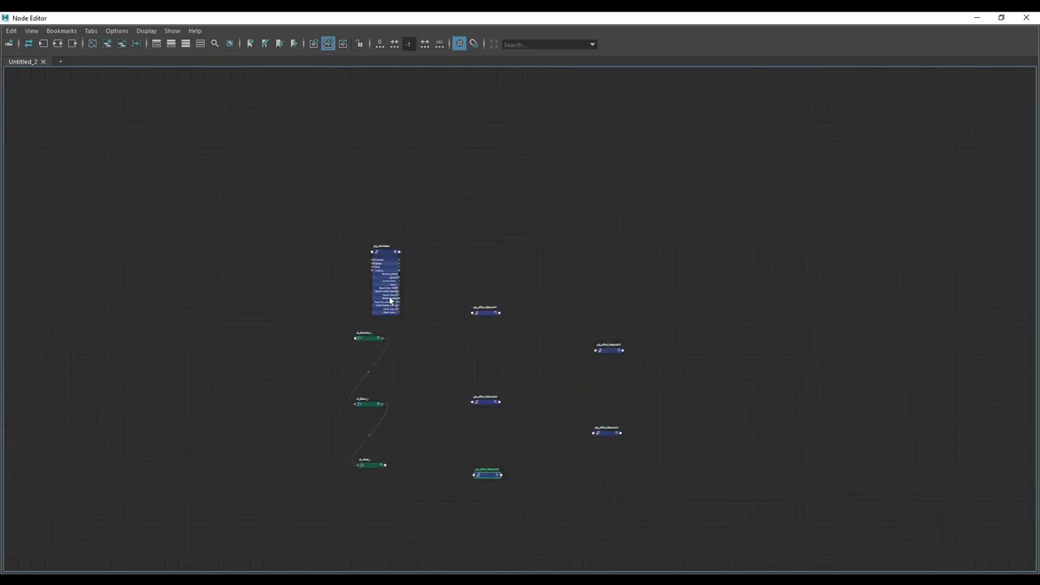
pyautogui.moveTo(389, 297); pyautogui.dragTo(327, 177)
pyautogui.moveTo(265, 133); pyautogui.dragTo(606, 444)
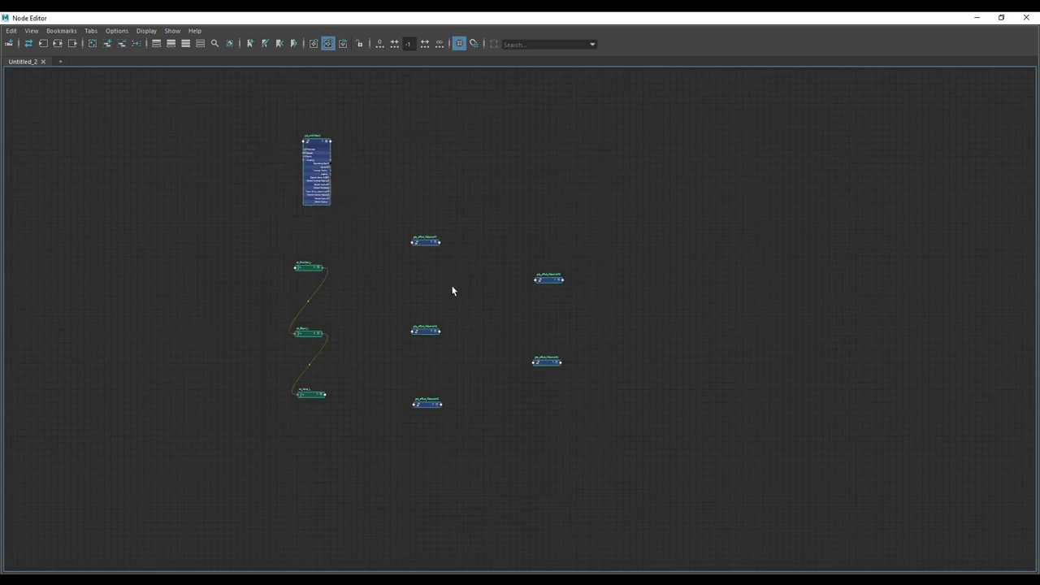
# Move the five ribbon offset groups farther from the joints, and expand every node to show its full attribute list.
pyautogui.moveTo(410, 232); pyautogui.dragTo(564, 436)
pyautogui.moveTo(445, 337); pyautogui.dragTo(471, 340)
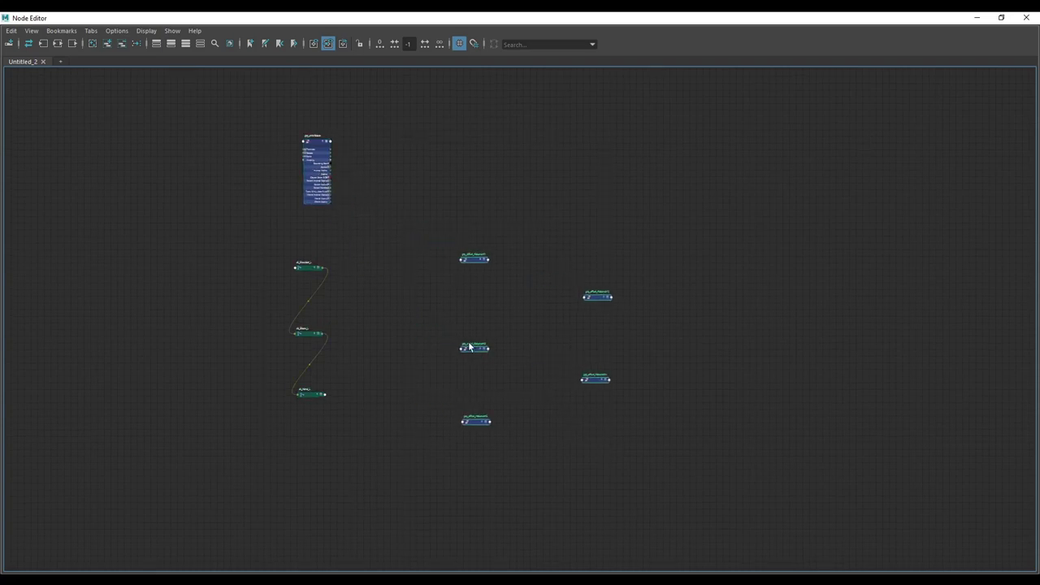
pyautogui.click(514, 298)
pyautogui.moveTo(239, 160); pyautogui.dragTo(639, 495)
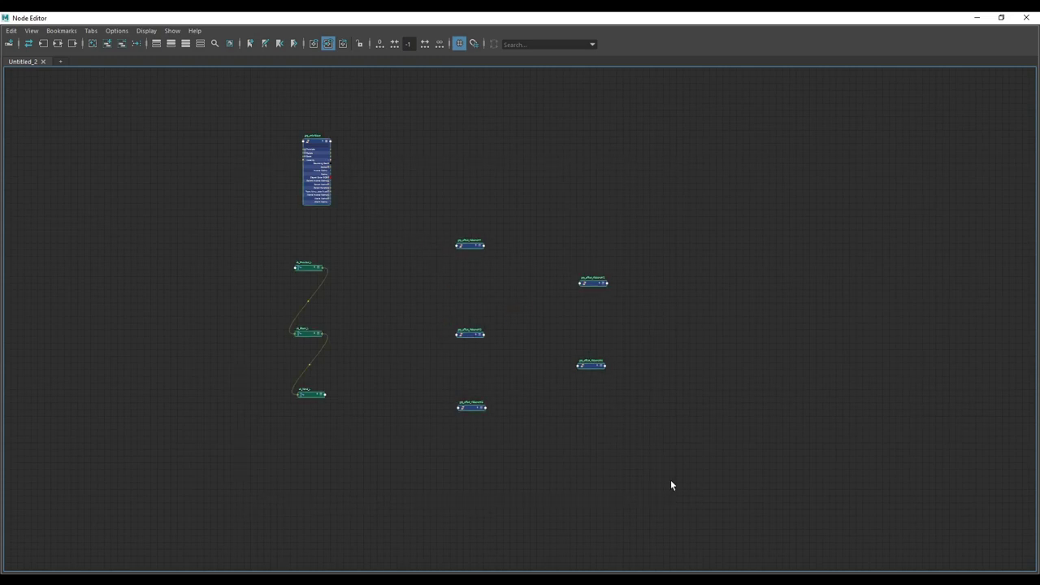
pyautogui.press('3')
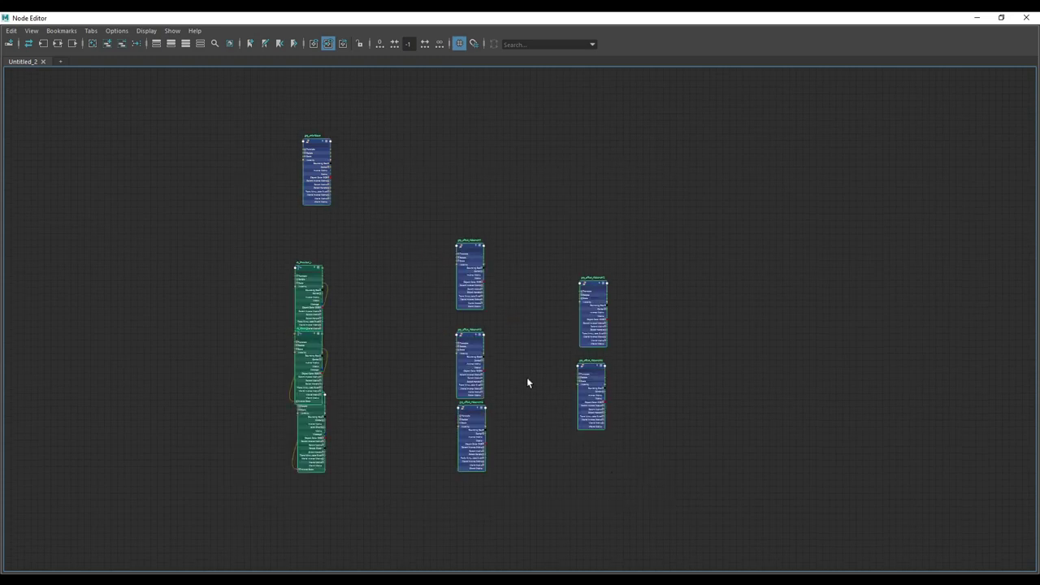
# Spread the sk_Shoulder_L, sk_Elbow_L and sk_Hand_L nodes vertically into one column without overlaps.
pyautogui.click(519, 307)
pyautogui.scroll(2, 325, 305)
pyautogui.scroll(-2, 376, 316)
pyautogui.scroll(1, 340, 307)
pyautogui.moveTo(340, 309); pyautogui.dragTo(336, 275)
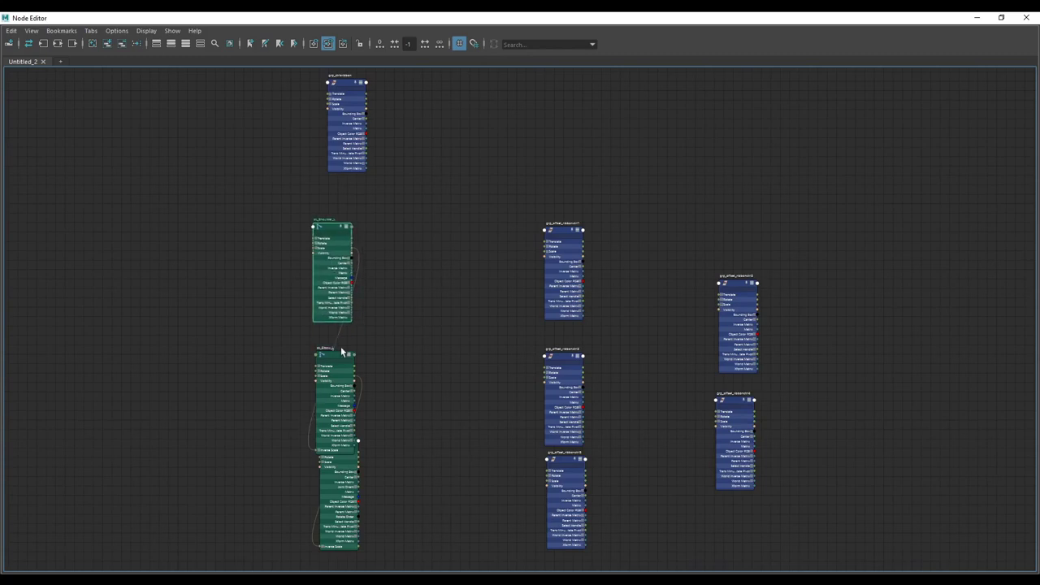
pyautogui.moveTo(339, 376); pyautogui.dragTo(341, 358)
pyautogui.moveTo(331, 468); pyautogui.dragTo(326, 480)
pyautogui.moveTo(346, 396); pyautogui.dragTo(343, 394)
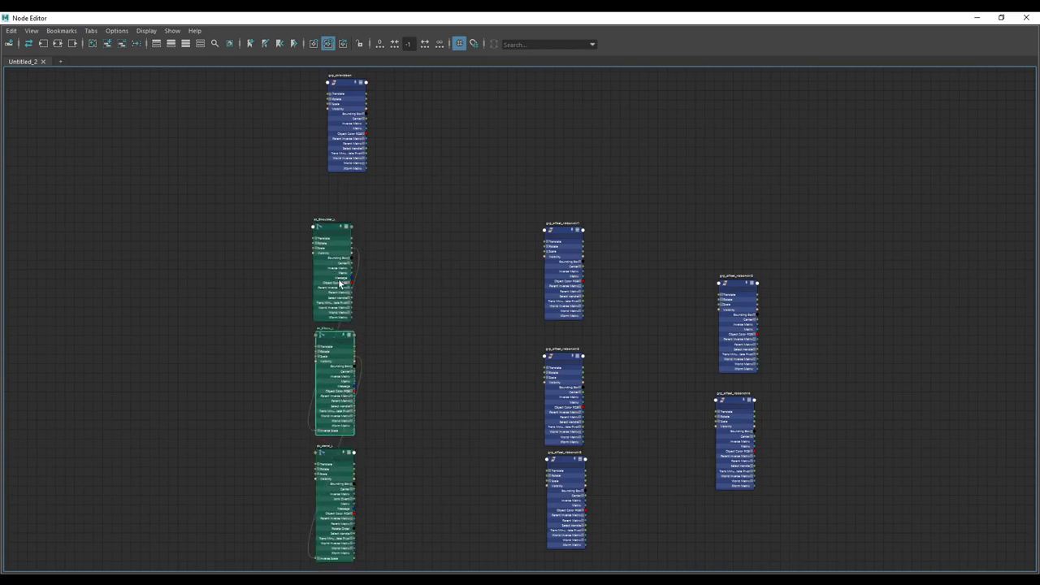
# Move the three arm joint nodes together farther away from the ribbon offset groups.
pyautogui.click(335, 288)
pyautogui.click(496, 296)
pyautogui.scroll(-3, 589, 322)
pyautogui.scroll(2, 457, 332)
pyautogui.moveTo(403, 274); pyautogui.dragTo(477, 447)
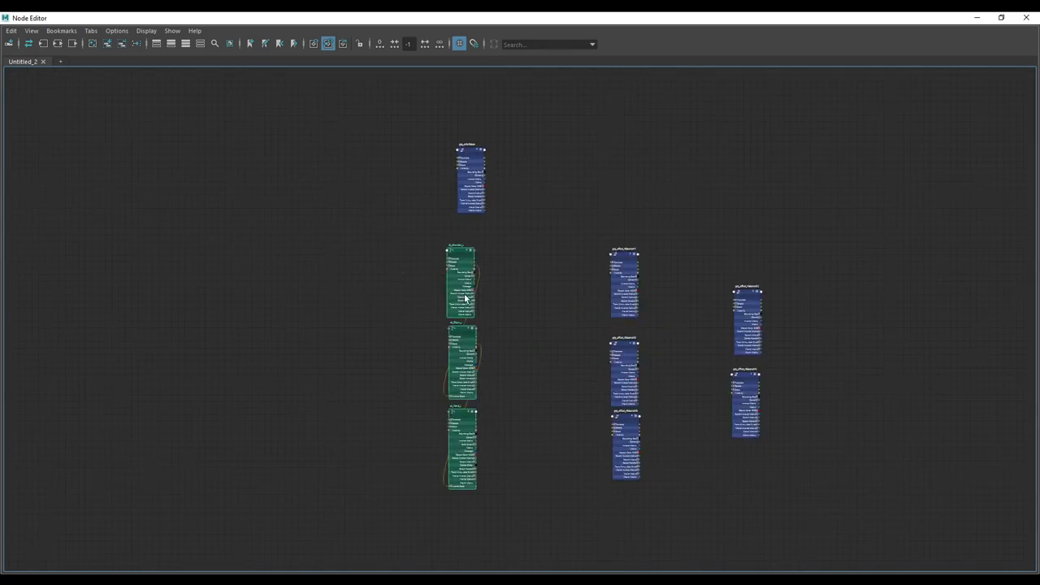
pyautogui.moveTo(458, 300); pyautogui.dragTo(411, 291)
# Create a multMatrix node and place it between sk_Shoulder_L and grp_offset_ribbonctrl1.
pyautogui.click(488, 308)
pyautogui.scroll(2, 504, 323)
pyautogui.scroll(-3, 505, 328)
pyautogui.scroll(3, 536, 319)
pyautogui.press('Tab')
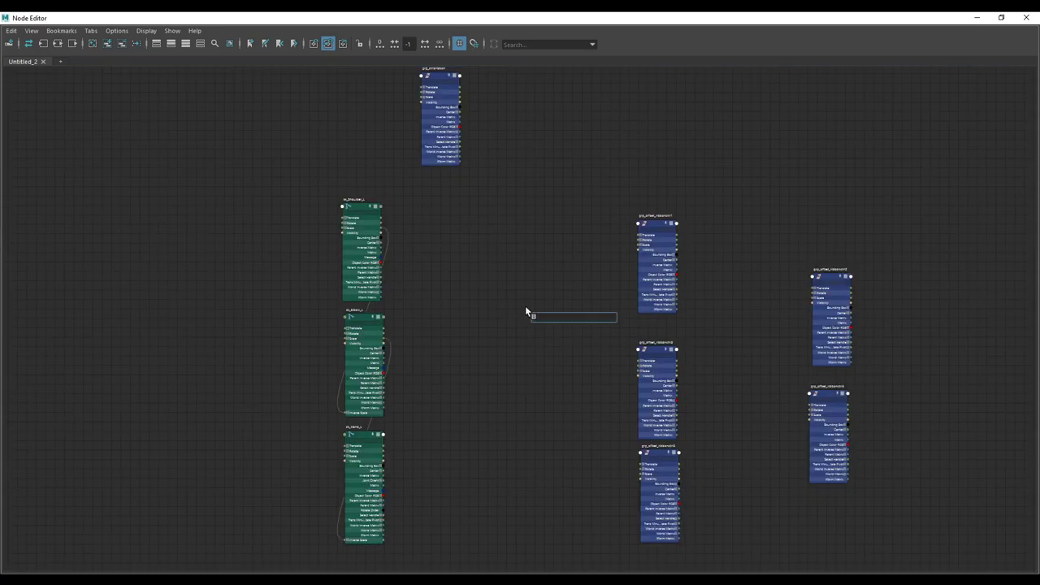
pyautogui.write('mult')
pyautogui.press('Down')
pyautogui.press('Down')
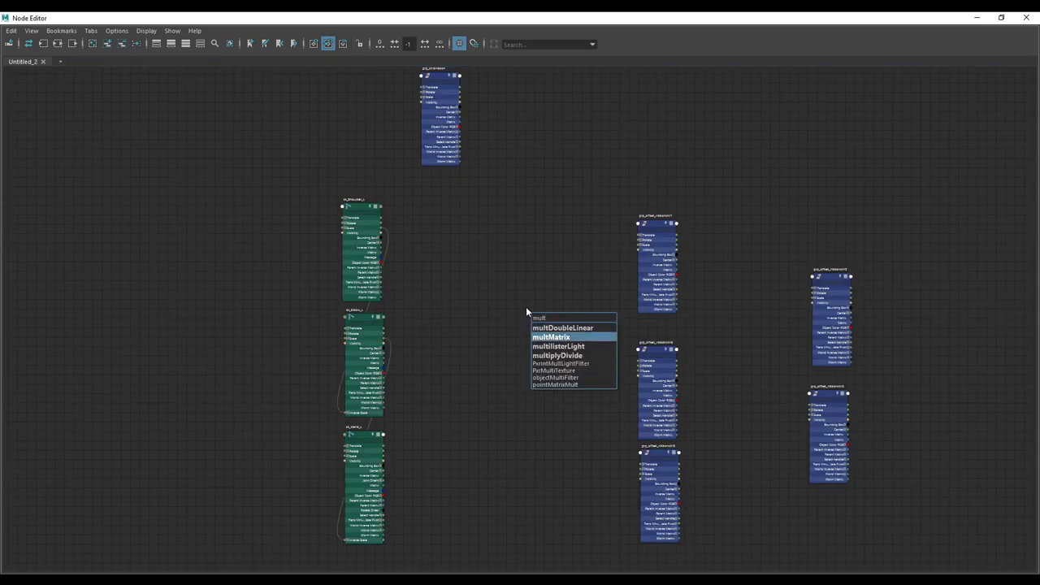
pyautogui.press('Return')
pyautogui.moveTo(547, 318); pyautogui.dragTo(486, 239)
pyautogui.click(516, 252)
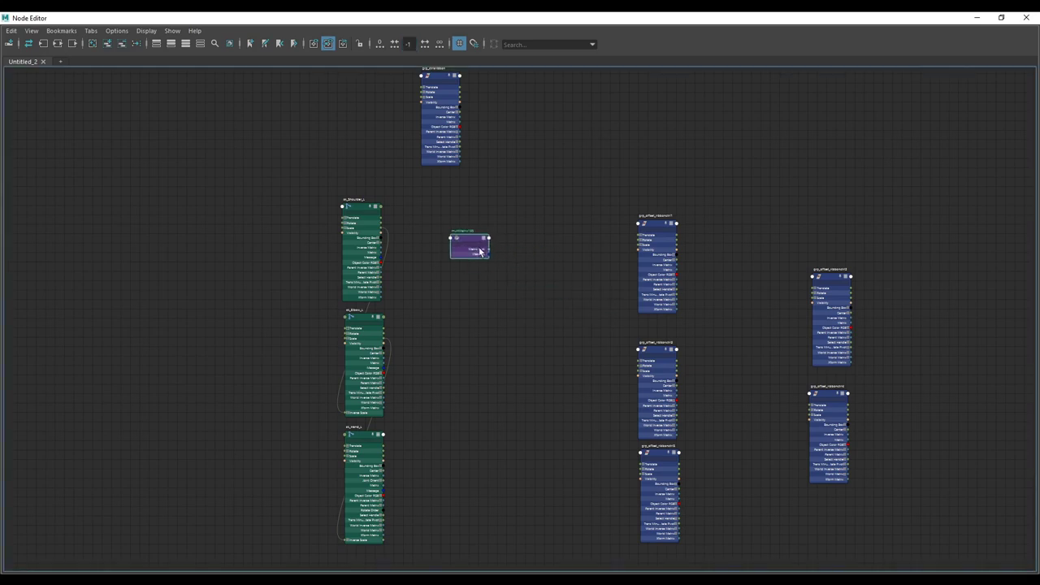
pyautogui.scroll(2, 477, 237)
pyautogui.scroll(1, 477, 237)
pyautogui.scroll(-1, 467, 239)
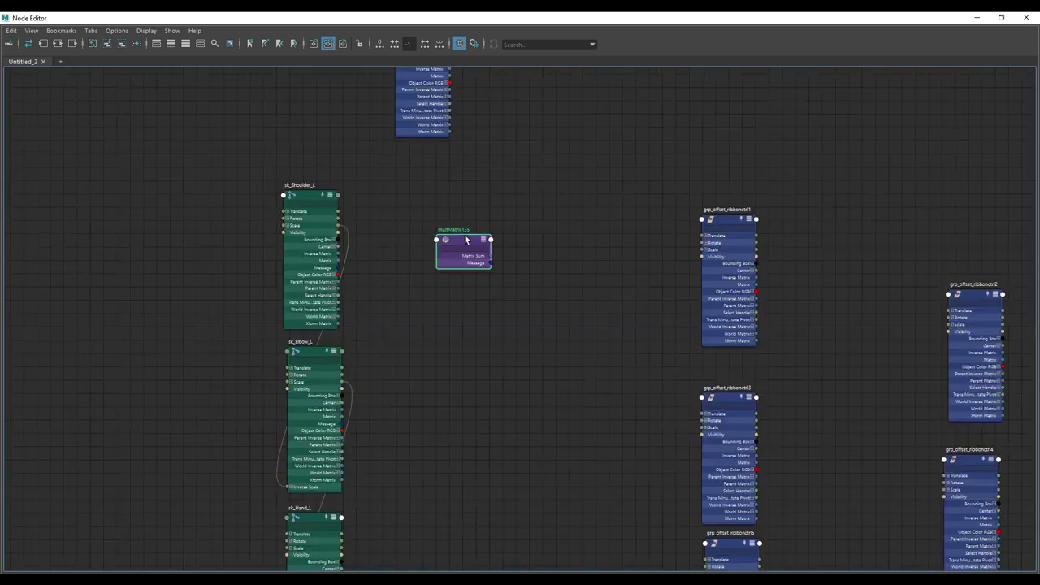
pyautogui.moveTo(467, 238); pyautogui.dragTo(492, 240)
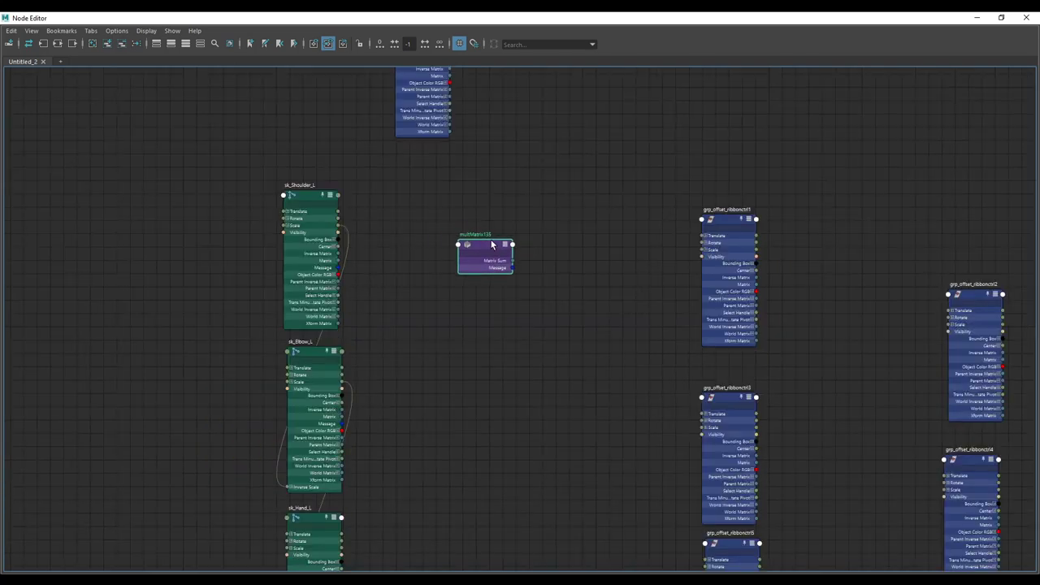
# Connect World Inverse Matrix[0] of grp_ctrlsribbon to the matrixIn input of the multMatrix node beside sk_Shoulder_L.
pyautogui.keyDown('alt'); pyautogui.moveTo(427, 111); pyautogui.dragTo(468, 206, button='middle'); pyautogui.keyUp('alt')
pyautogui.moveTo(467, 209); pyautogui.dragTo(417, 203)
pyautogui.scroll(3, 438, 227)
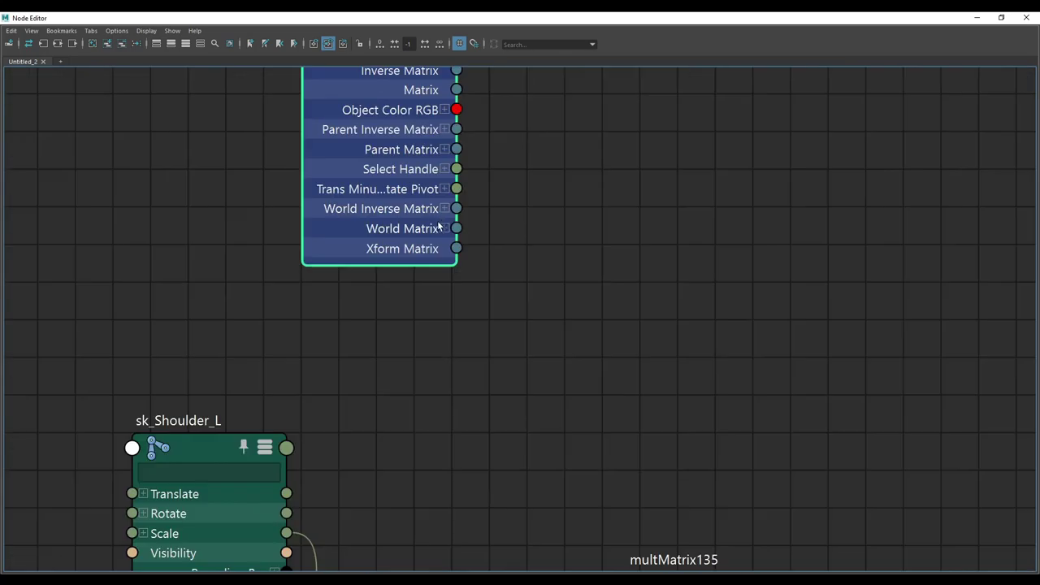
pyautogui.click(444, 210)
pyautogui.scroll(-2, 452, 205)
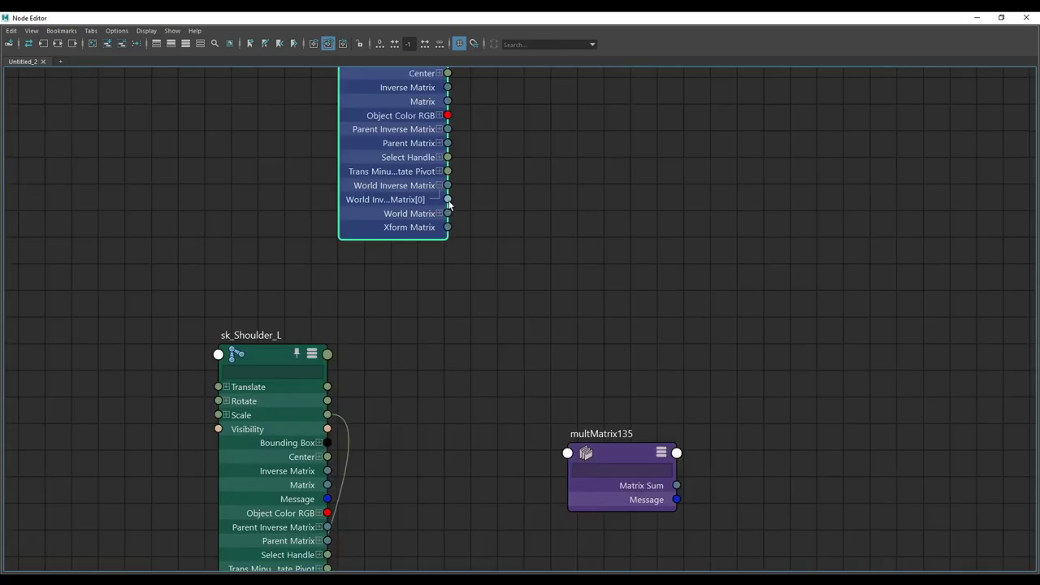
pyautogui.moveTo(447, 205); pyautogui.dragTo(567, 453)
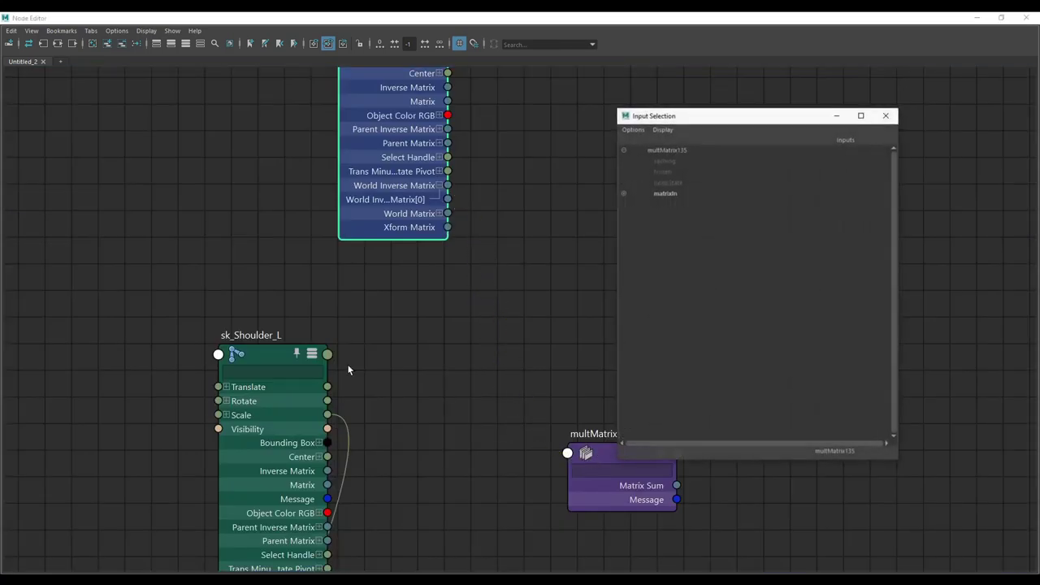
pyautogui.click(667, 195)
# Expand the Matrix In entries on the connected multMatrix node and move the node slightly up.
pyautogui.keyDown('alt'); pyautogui.moveTo(622, 497); pyautogui.dragTo(578, 376, button='middle'); pyautogui.keyUp('alt')
pyautogui.scroll(2, 578, 376)
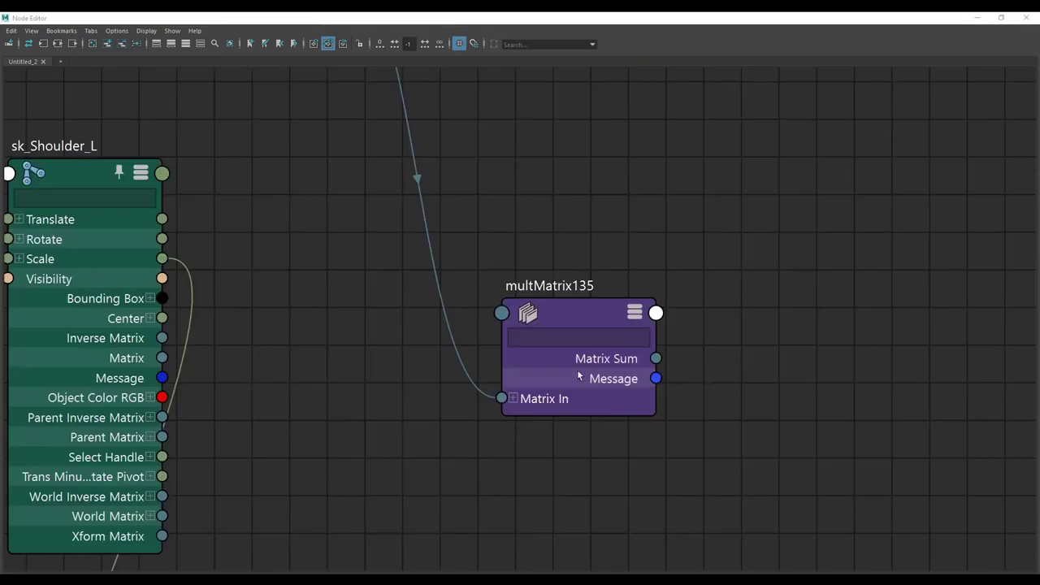
pyautogui.click(514, 399)
pyautogui.moveTo(564, 399); pyautogui.dragTo(571, 311)
pyautogui.scroll(-2, 557, 307)
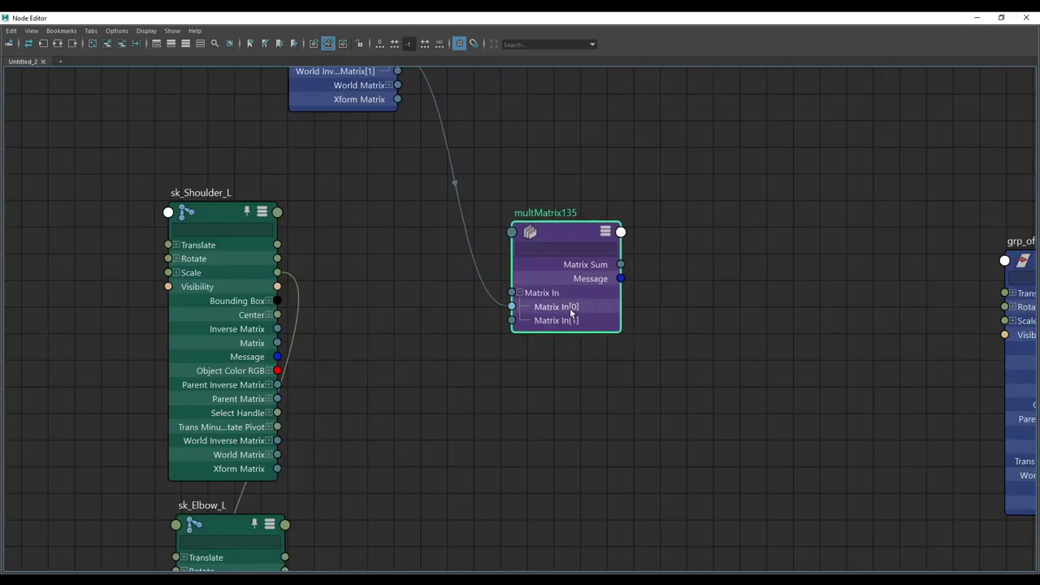
# Create a second multMatrix node between the connected multMatrix node and grp_offset_ribbonctrl1.
pyautogui.scroll(-2, 572, 312)
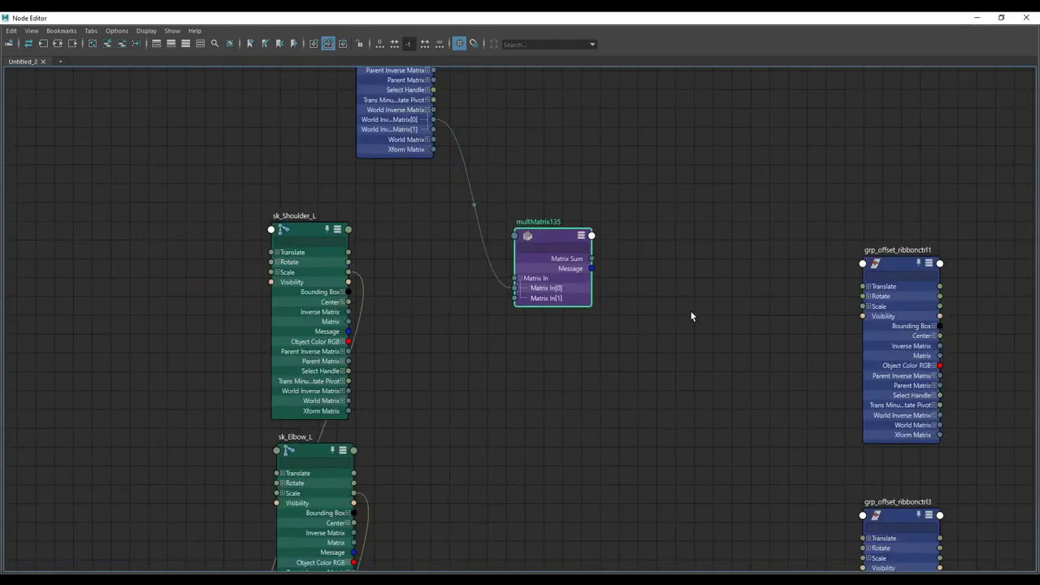
pyautogui.scroll(-2, 624, 305)
pyautogui.scroll(3, 406, 305)
pyautogui.click(362, 321)
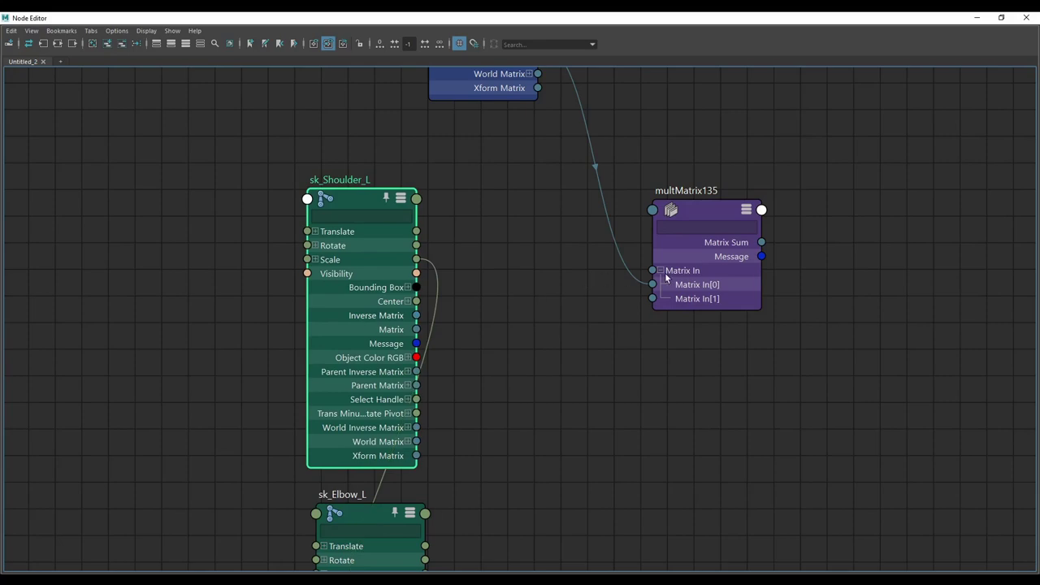
pyautogui.scroll(-3, 665, 273)
pyautogui.scroll(2, 735, 242)
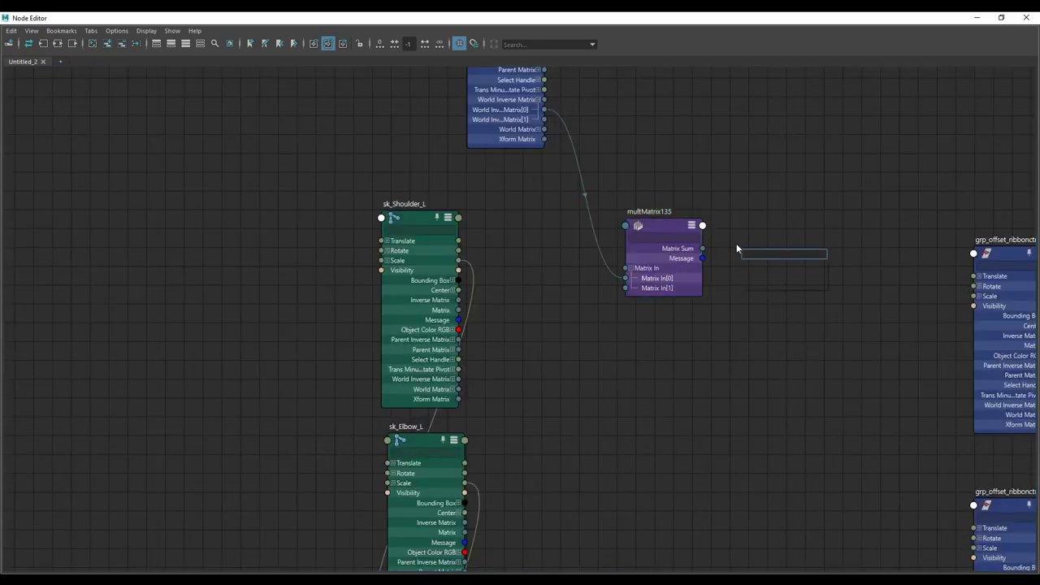
pyautogui.write('mu')
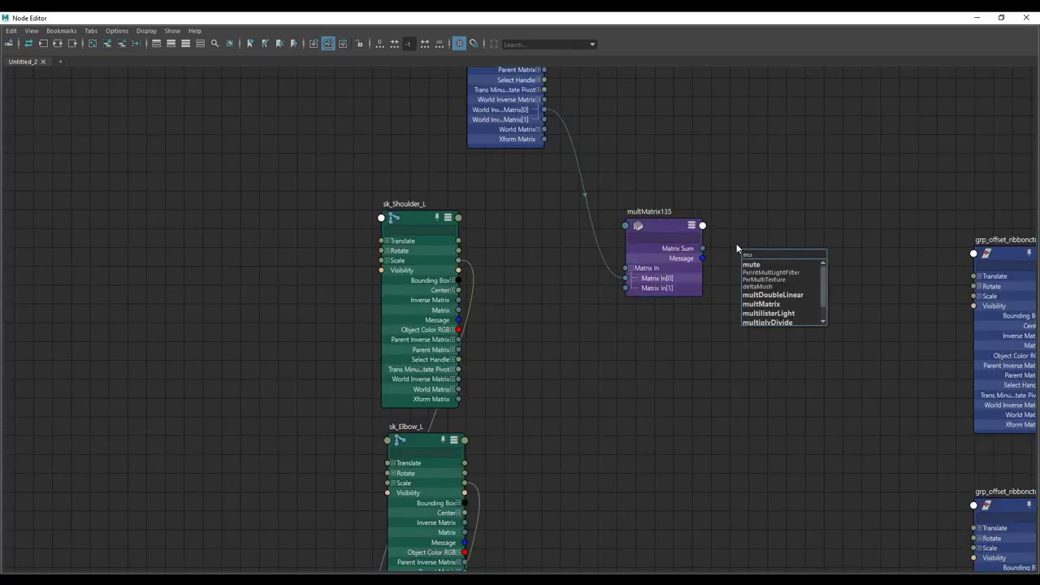
pyautogui.press('Down')
pyautogui.press('Down')
pyautogui.press('Down')
pyautogui.press('Down')
pyautogui.press('Down')
pyautogui.press('Down')
pyautogui.press('Return')
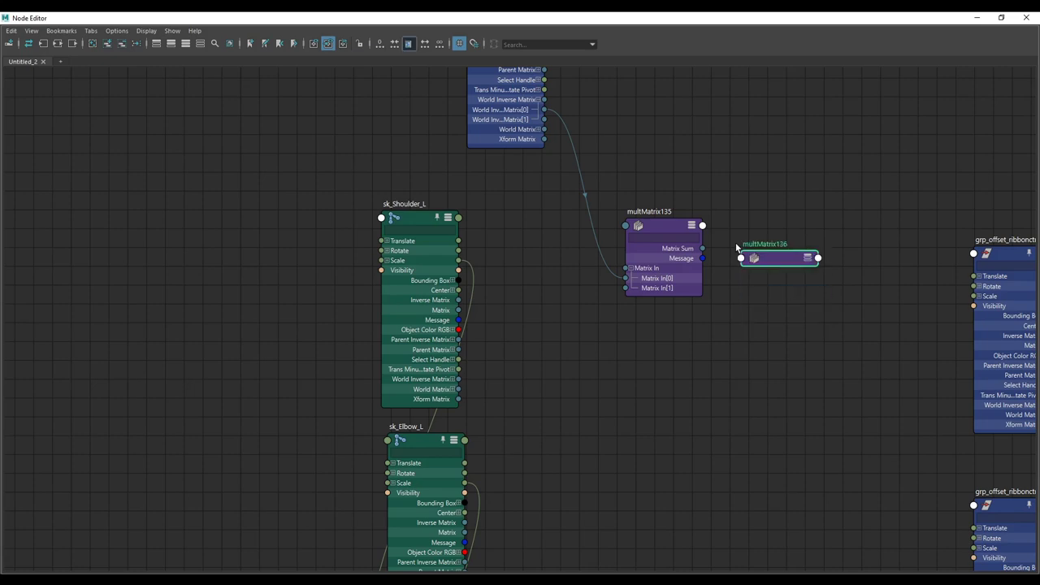
# Duplicate the second multMatrix node and place the copy beside sk_Elbow_L.
pyautogui.scroll(6, 694, 262)
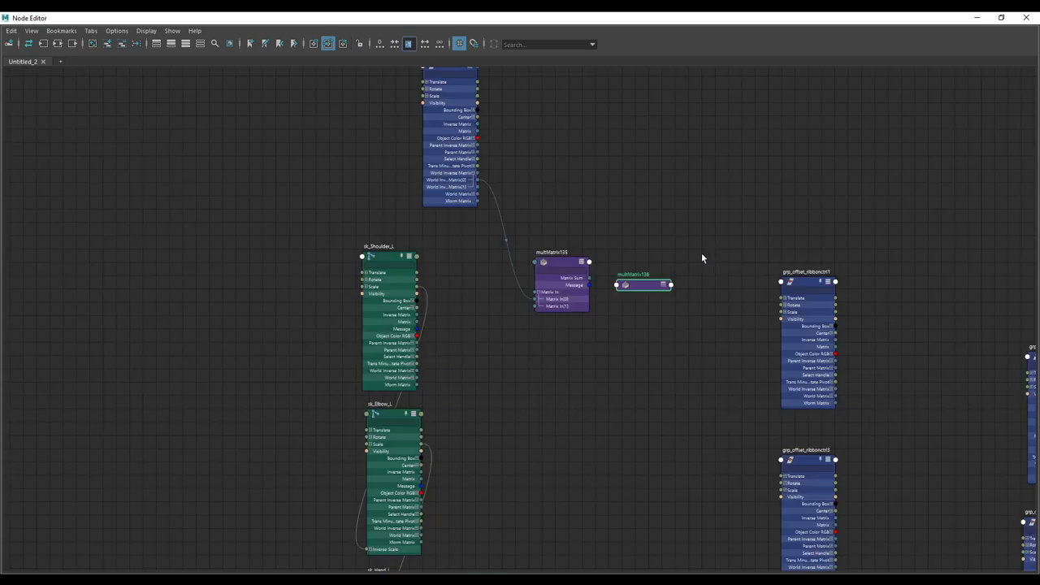
pyautogui.hotkey('ctrl', 'd')
pyautogui.scroll(-3, 598, 312)
pyautogui.moveTo(623, 241); pyautogui.dragTo(520, 446)
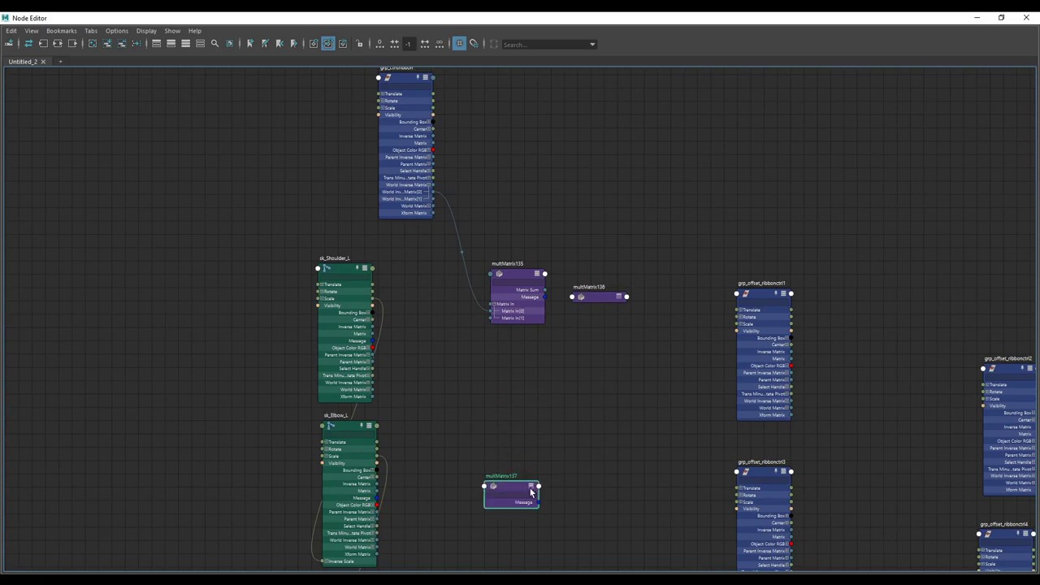
# Reposition the two unconnected multMatrix nodes, keeping one beside sk_Elbow_L and placing the other beside sk_Hand_L.
pyautogui.scroll(-1, 546, 426)
pyautogui.scroll(1, 572, 355)
pyautogui.scroll(-6, 594, 306)
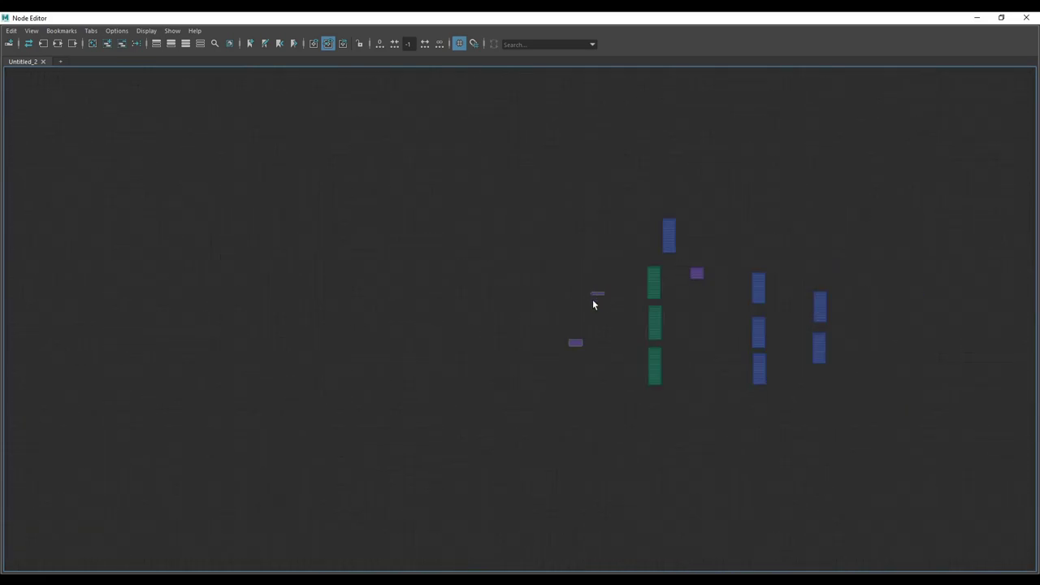
pyautogui.scroll(6, 620, 309)
pyautogui.moveTo(572, 268); pyautogui.dragTo(601, 259)
pyautogui.scroll(-5, 708, 288)
pyautogui.scroll(5, 774, 255)
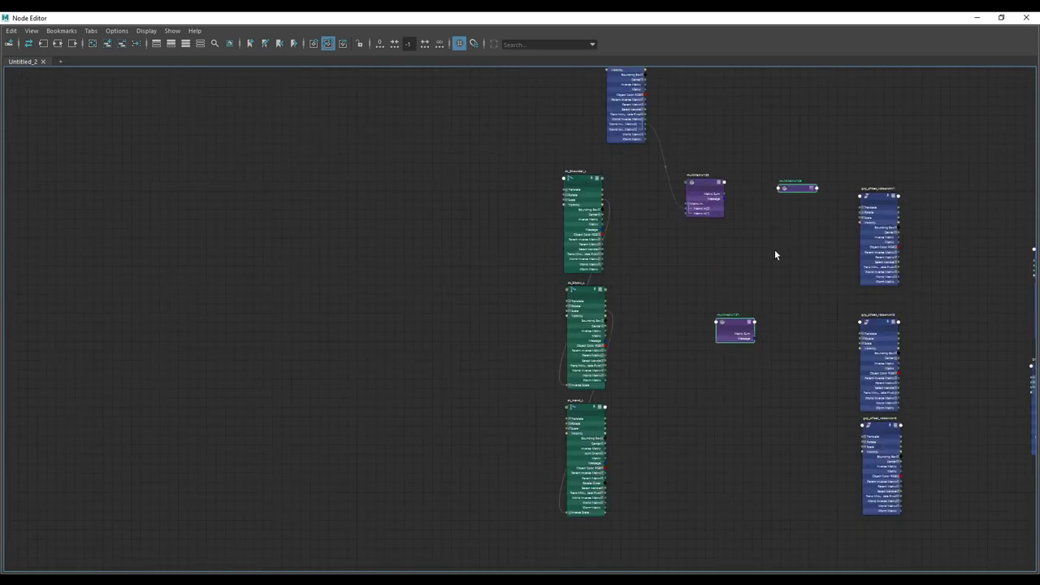
pyautogui.hotkey('ctrl', 'z')
pyautogui.moveTo(777, 192); pyautogui.dragTo(730, 476)
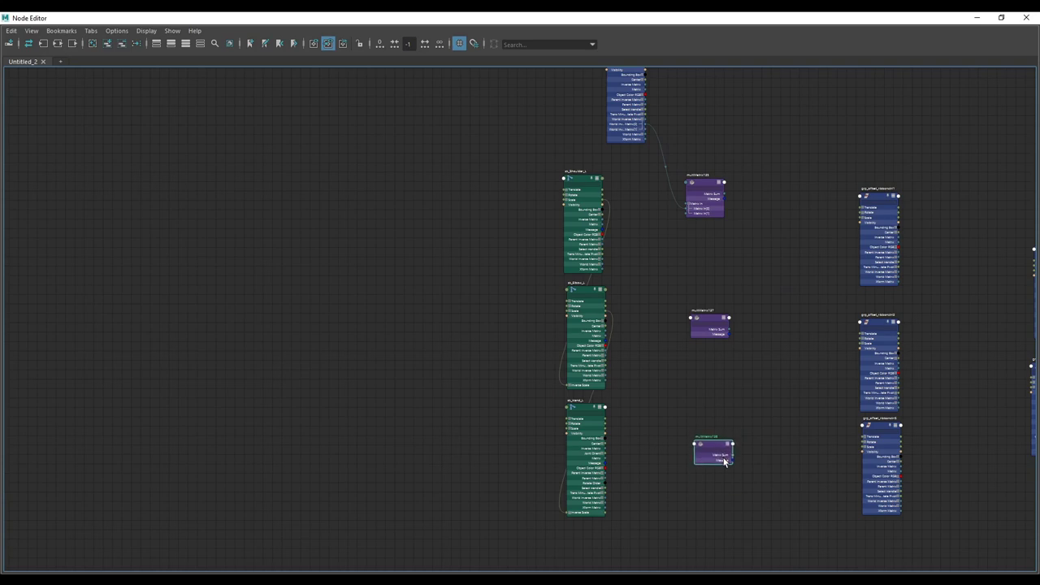
pyautogui.scroll(3, 707, 475)
pyautogui.scroll(3, 490, 506)
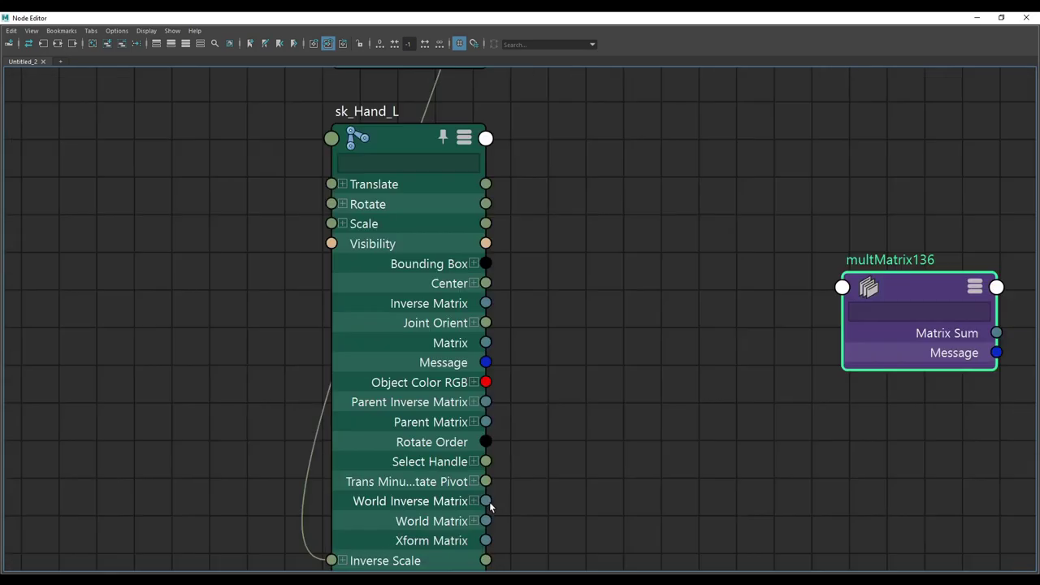
pyautogui.click(473, 521)
pyautogui.moveTo(485, 541); pyautogui.dragTo(837, 295)
# Connect World Inverse Matrix[0] of grp_ctrlsribbon to matrixIn of the multMatrix node beside sk_Elbow_L and expand its Matrix In entries.
pyautogui.scroll(-7, 713, 306)
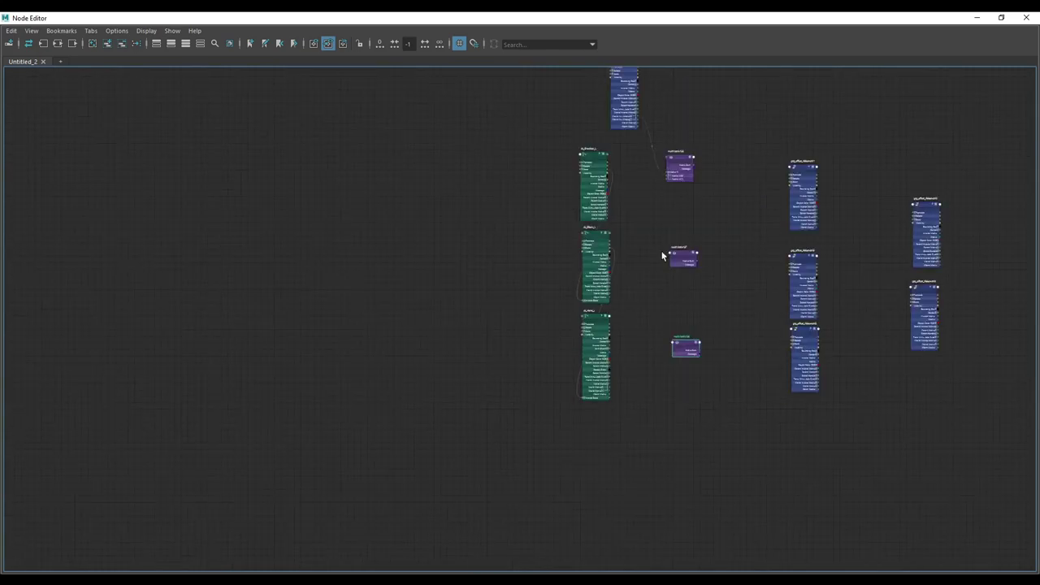
pyautogui.scroll(4, 650, 143)
pyautogui.scroll(-2, 605, 144)
pyautogui.scroll(3, 593, 144)
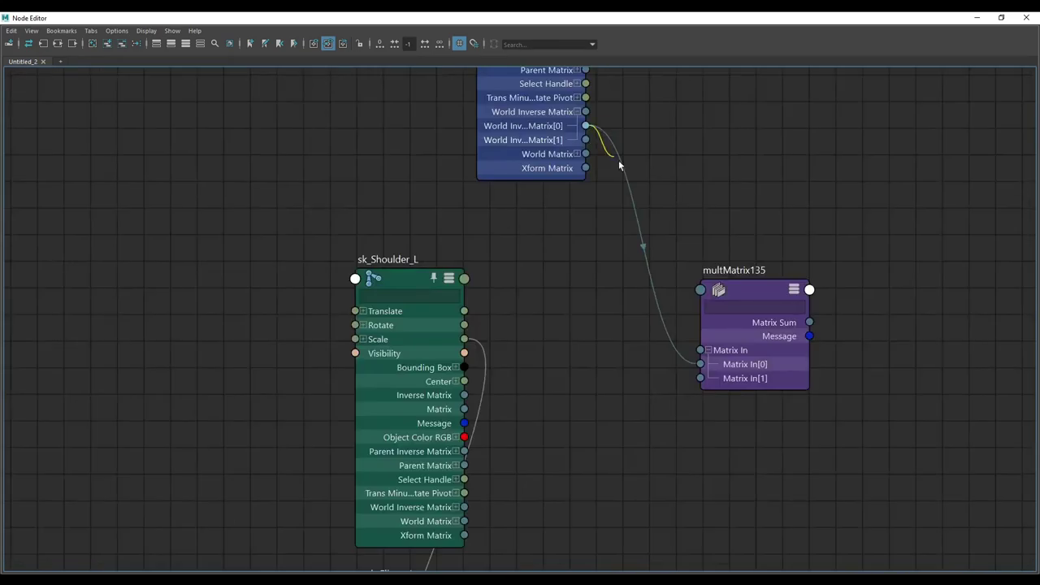
pyautogui.scroll(-6, 619, 162)
pyautogui.scroll(3, 638, 262)
pyautogui.scroll(3, 650, 306)
pyautogui.click(641, 313)
pyautogui.click(650, 320)
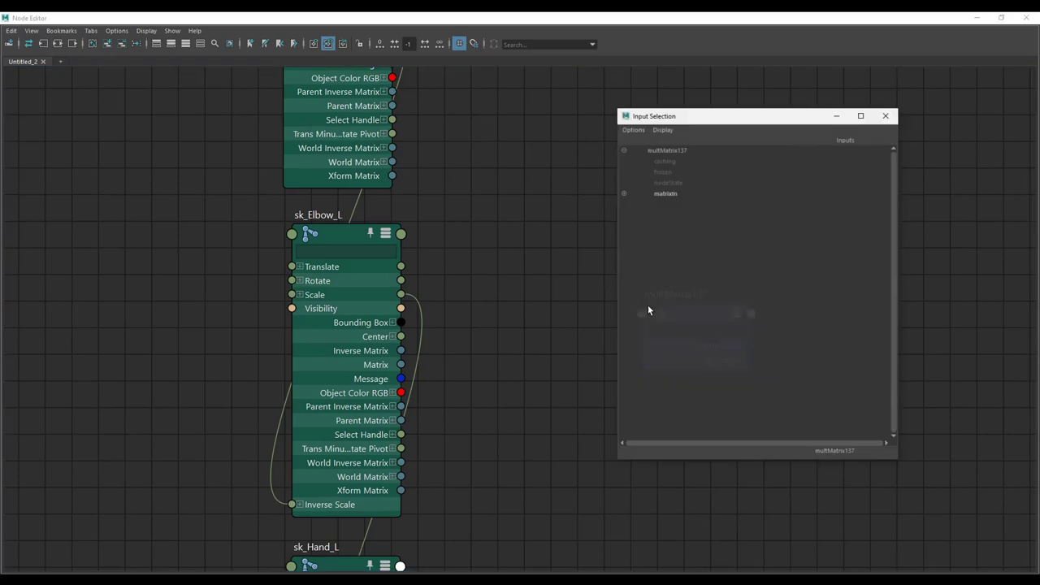
pyautogui.click(681, 197)
pyautogui.click(651, 373)
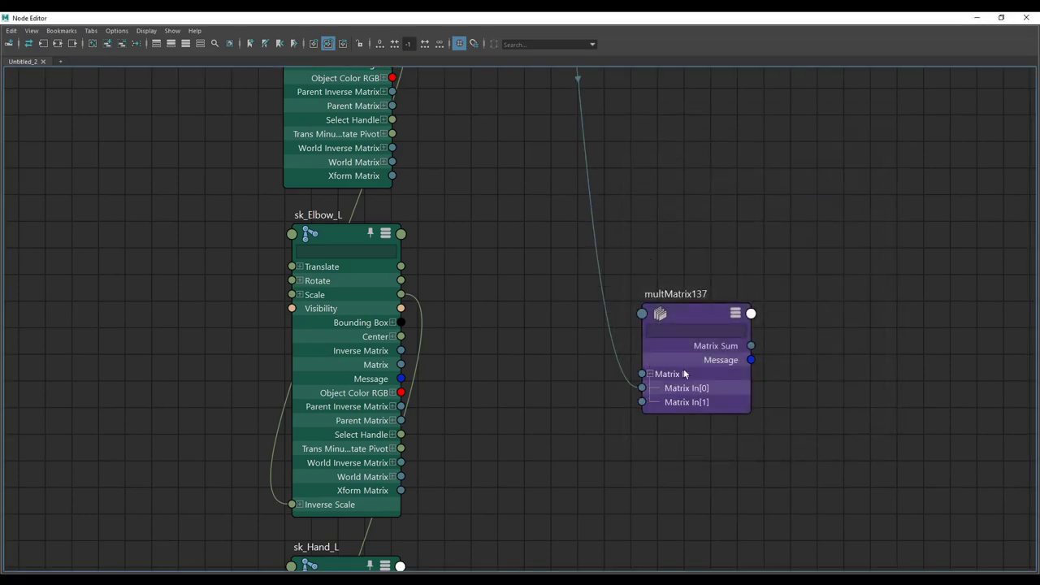
# Align the multMatrix nodes beside sk_Elbow_L and sk_Shoulder_L in a single column.
pyautogui.moveTo(686, 372); pyautogui.dragTo(673, 368)
pyautogui.keyDown('alt'); pyautogui.moveTo(723, 314); pyautogui.dragTo(681, 367, button='middle'); pyautogui.keyUp('alt')
pyautogui.scroll(-3, 666, 359)
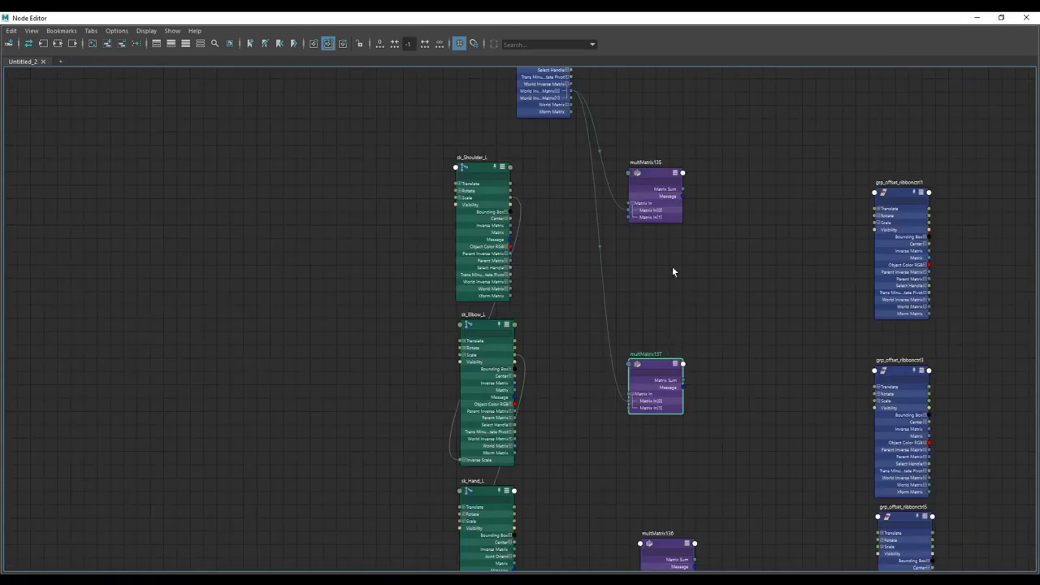
pyautogui.scroll(2, 665, 240)
pyautogui.moveTo(653, 196); pyautogui.dragTo(651, 220)
pyautogui.scroll(-2, 638, 258)
pyautogui.scroll(3, 649, 190)
pyautogui.scroll(-3, 651, 219)
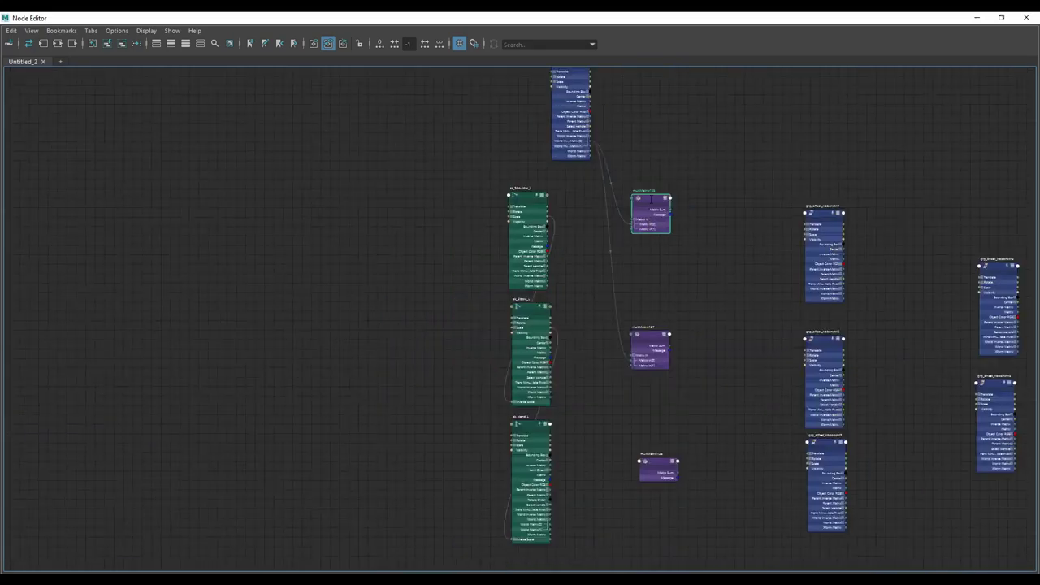
# Connect World Inverse Matrix[0] of sk_Shoulder_L to the multMatrix node beside it.
pyautogui.scroll(2, 649, 219)
pyautogui.scroll(3, 491, 311)
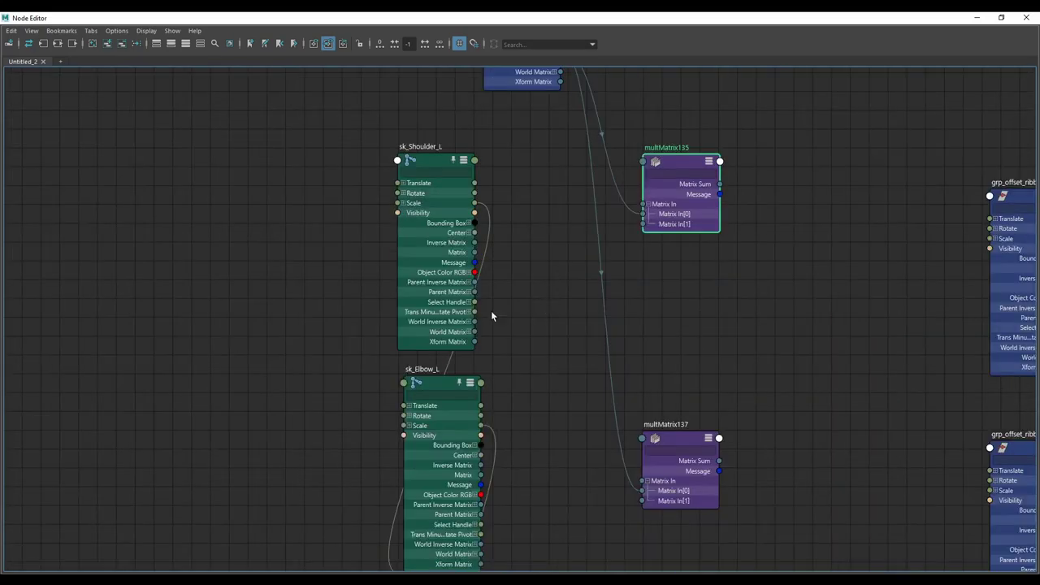
pyautogui.moveTo(476, 335); pyautogui.dragTo(715, 183)
pyautogui.scroll(-2, 698, 332)
pyautogui.scroll(2, 538, 472)
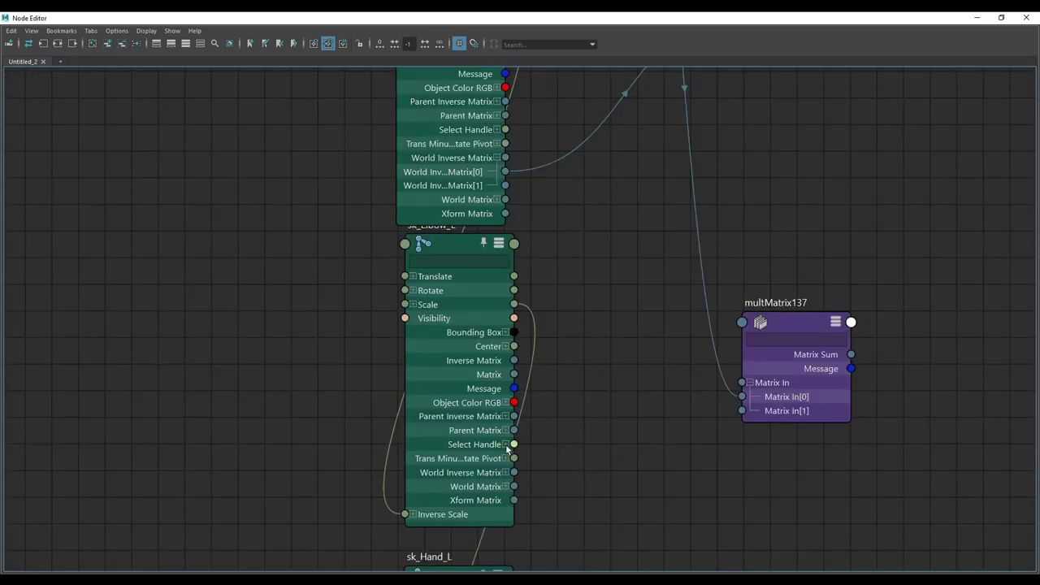
# Connect World Inverse Matrix[0] of sk_Elbow_L to Matrix In[1] of the multMatrix node beside it.
pyautogui.click(506, 474)
pyautogui.moveTo(563, 479); pyautogui.dragTo(742, 411)
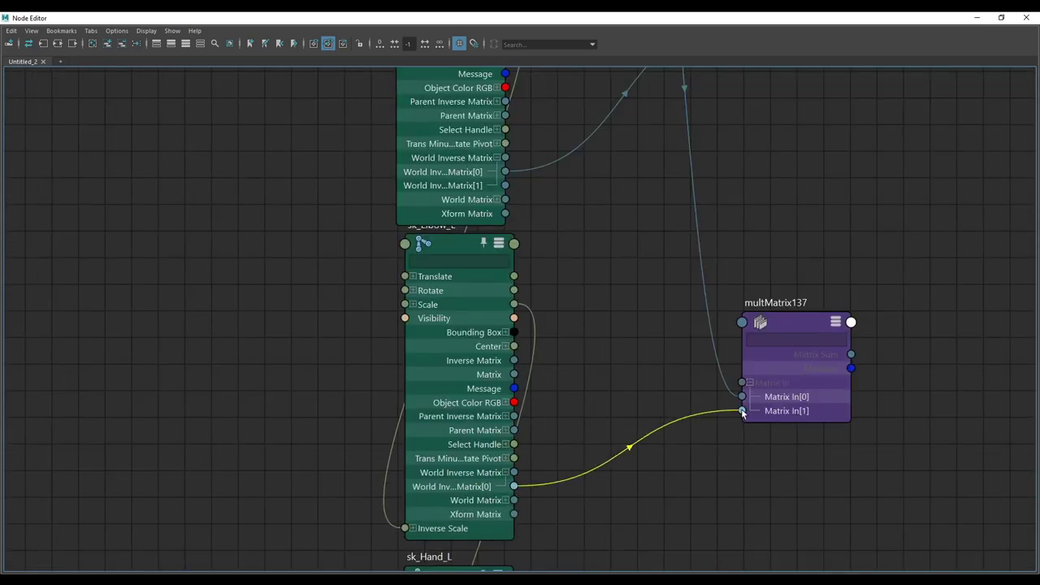
pyautogui.scroll(-3, 742, 410)
pyautogui.scroll(2, 745, 413)
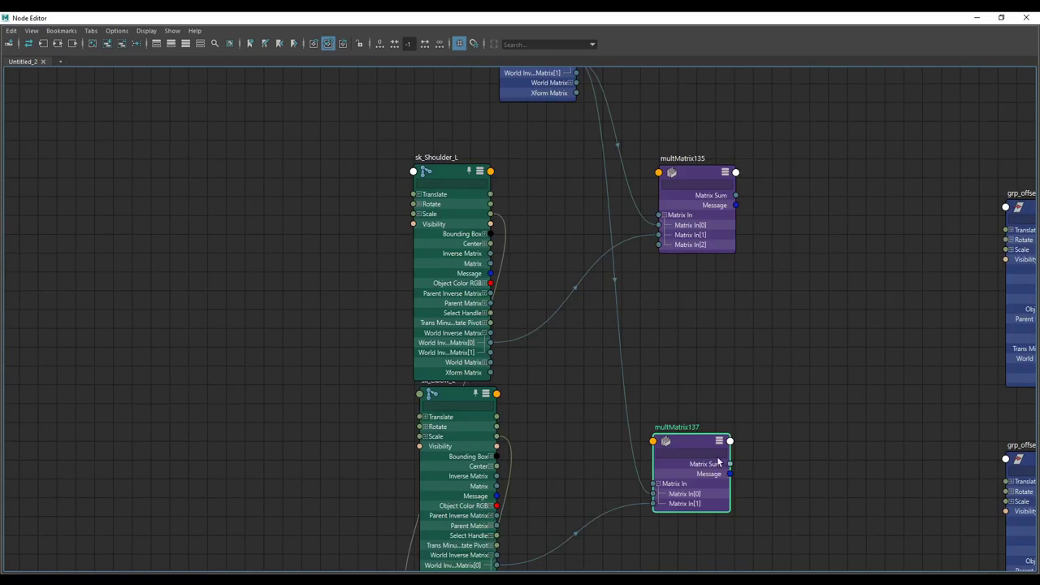
pyautogui.scroll(-3, 718, 462)
pyautogui.scroll(3, 746, 448)
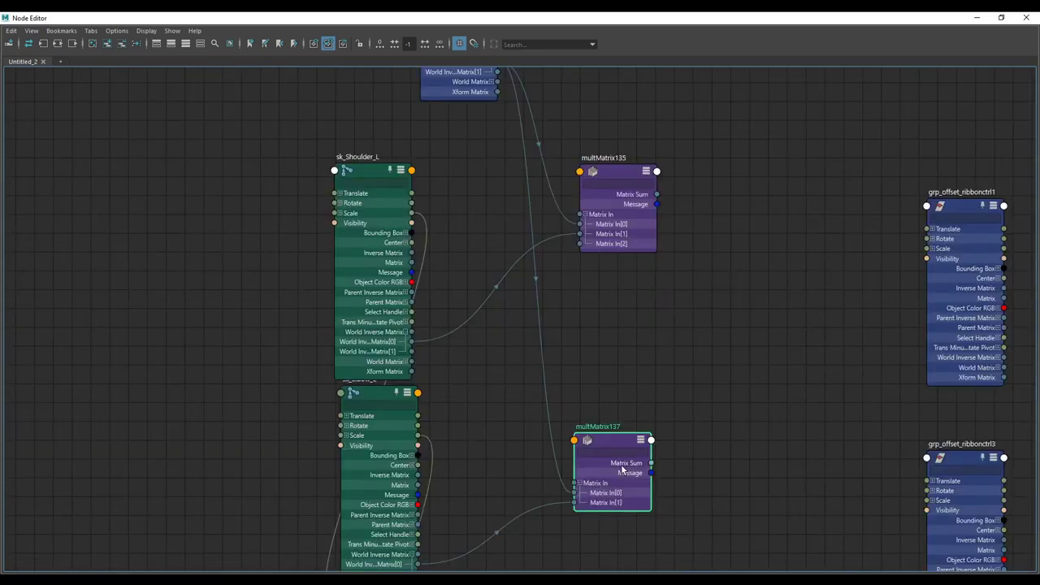
# Align the multMatrix node beside sk_Elbow_L vertically beneath the one beside sk_Shoulder_L.
pyautogui.click(631, 191)
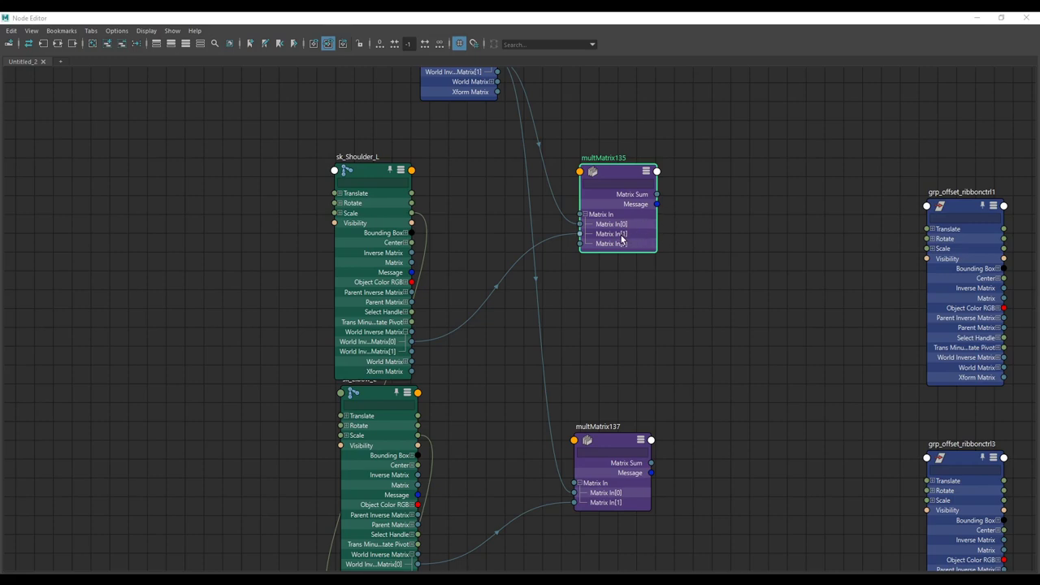
pyautogui.scroll(-3, 623, 238)
pyautogui.click(630, 345)
pyautogui.scroll(3, 631, 345)
pyautogui.scroll(-3, 618, 325)
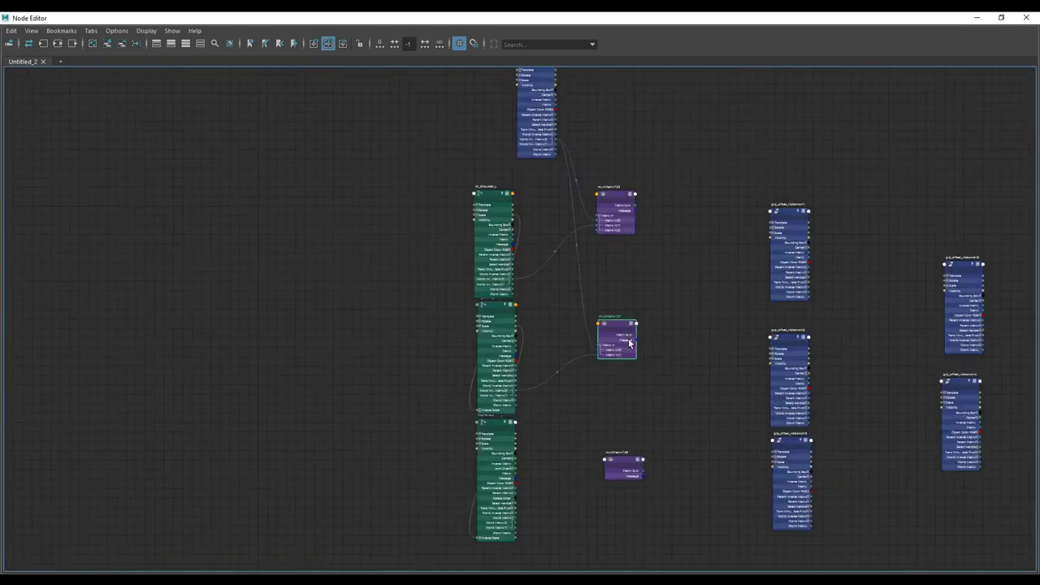
# Move the grp_ctrlsribbon node higher to leave more space above sk_Shoulder_L.
pyautogui.scroll(3, 610, 313)
pyautogui.scroll(-1, 608, 307)
pyautogui.scroll(-2, 605, 308)
pyautogui.keyDown('alt'); pyautogui.moveTo(606, 308); pyautogui.dragTo(655, 449, button='middle'); pyautogui.keyUp('alt')
pyautogui.moveTo(574, 234); pyautogui.dragTo(540, 121)
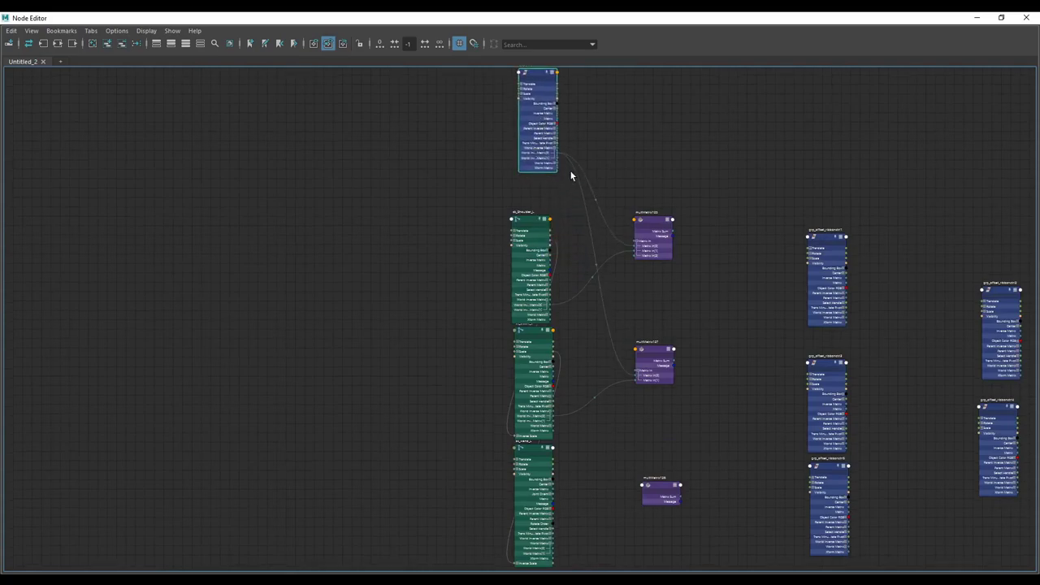
pyautogui.scroll(5, 546, 130)
pyautogui.scroll(-4, 535, 170)
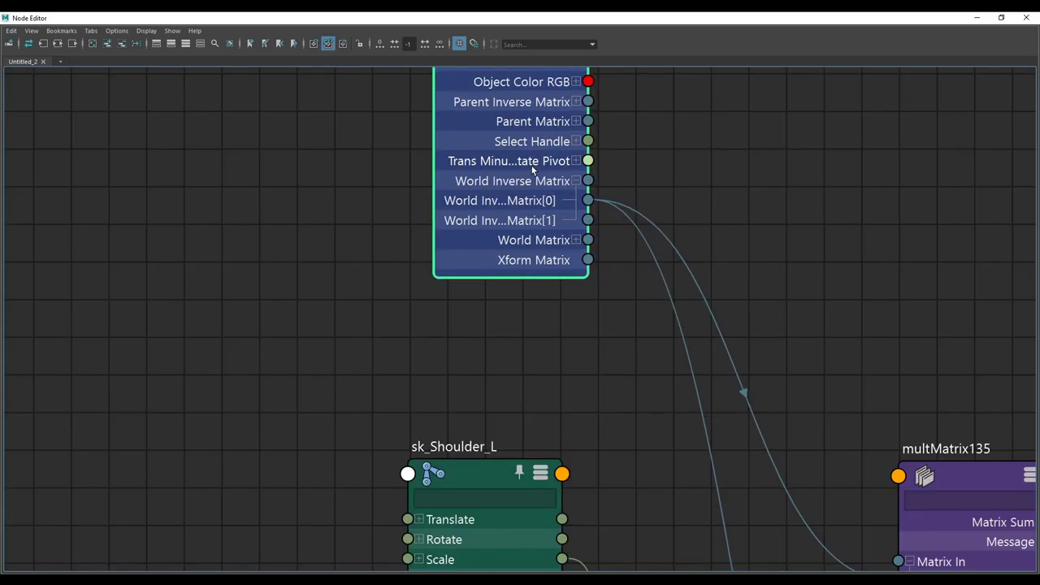
pyautogui.scroll(2, 533, 176)
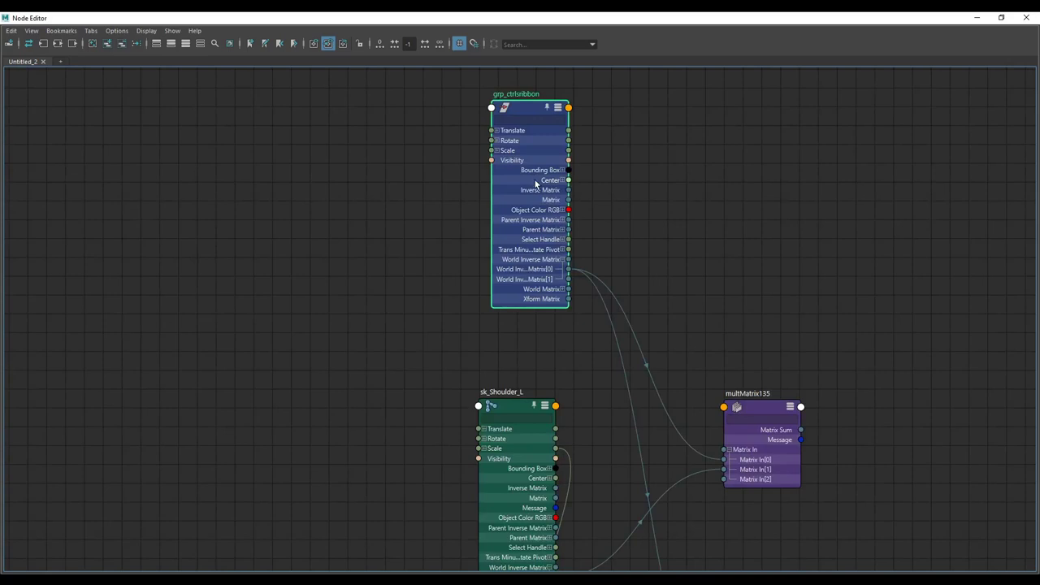
pyautogui.scroll(-2, 536, 180)
pyautogui.keyDown('alt'); pyautogui.moveTo(536, 181); pyautogui.dragTo(538, 136, button='middle'); pyautogui.keyUp('alt')
pyautogui.moveTo(537, 136)
pyautogui.mouseDown()
pyautogui.moveTo(524, 139)
pyautogui.moveTo(528, 130)
pyautogui.mouseUp()
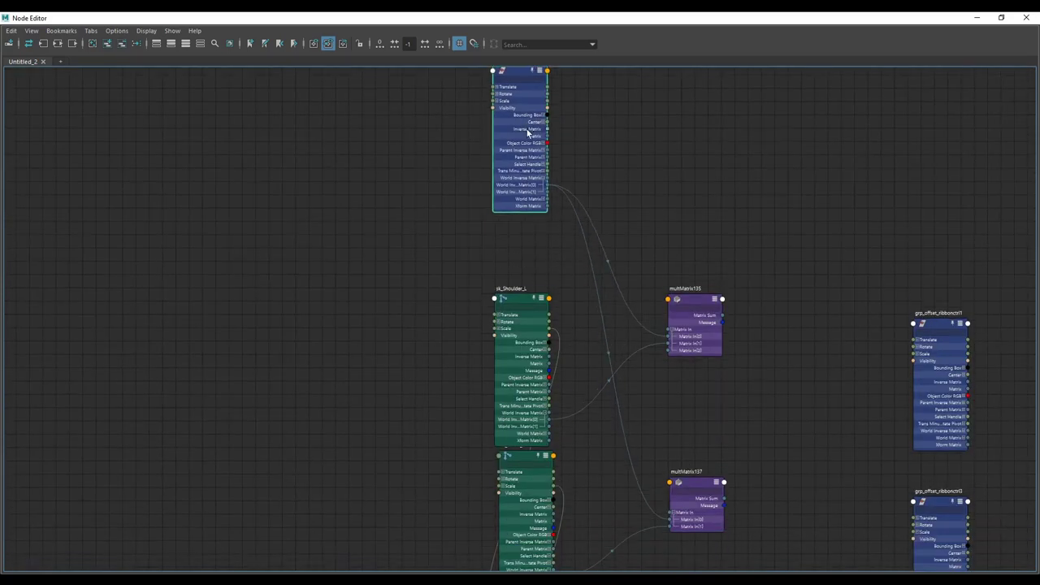
pyautogui.scroll(-2, 537, 169)
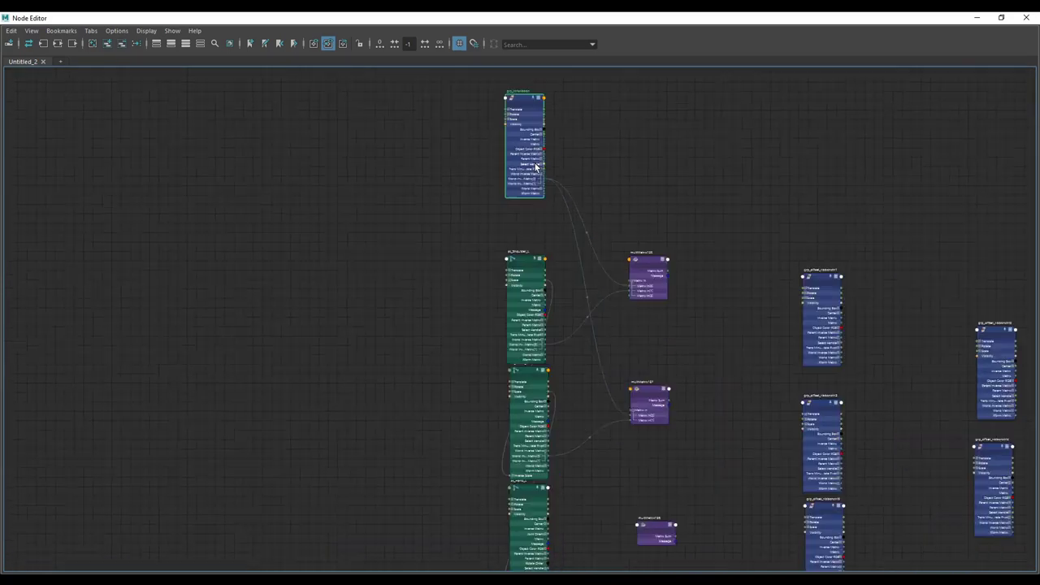
pyautogui.scroll(1, 604, 220)
pyautogui.scroll(-1, 579, 213)
pyautogui.scroll(1, 611, 239)
pyautogui.scroll(-2, 578, 215)
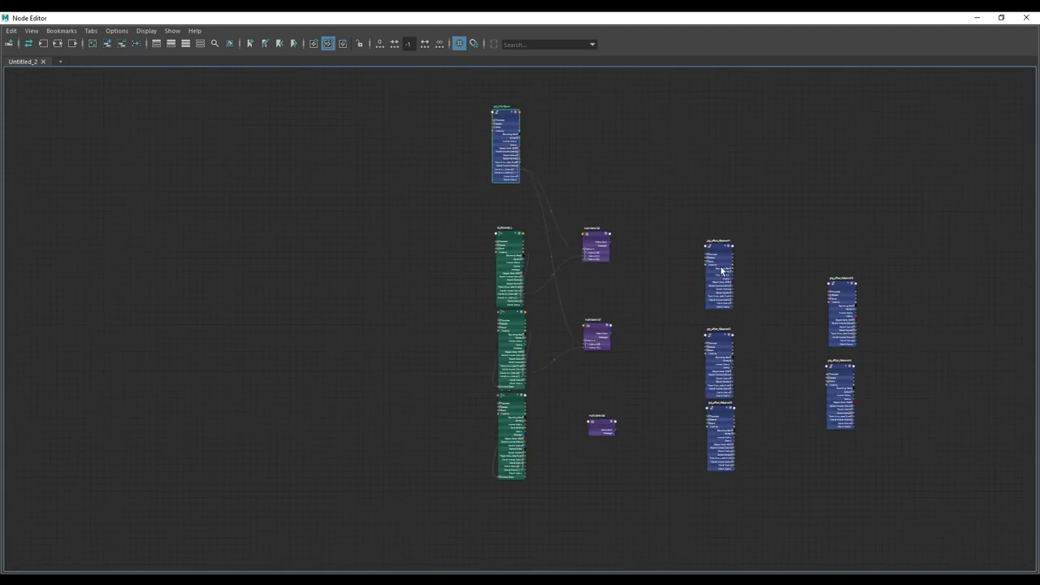
# Move grp_offset_ribbonctrl1 and sk_Shoulder_L slightly upward to widen the gaps to the nodes below them.
pyautogui.scroll(2, 721, 267)
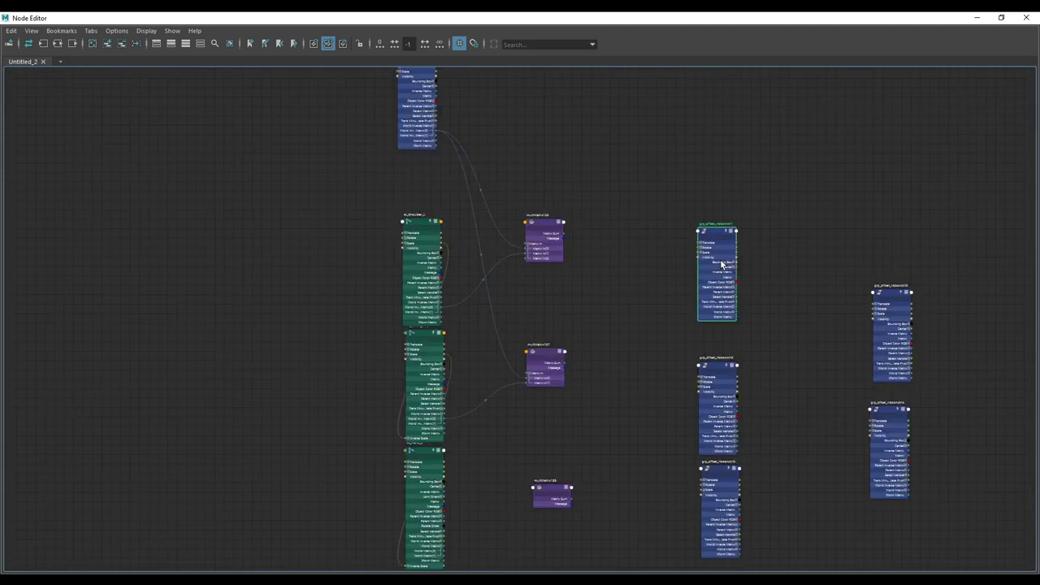
pyautogui.scroll(2, 431, 259)
pyautogui.moveTo(416, 247); pyautogui.dragTo(412, 221)
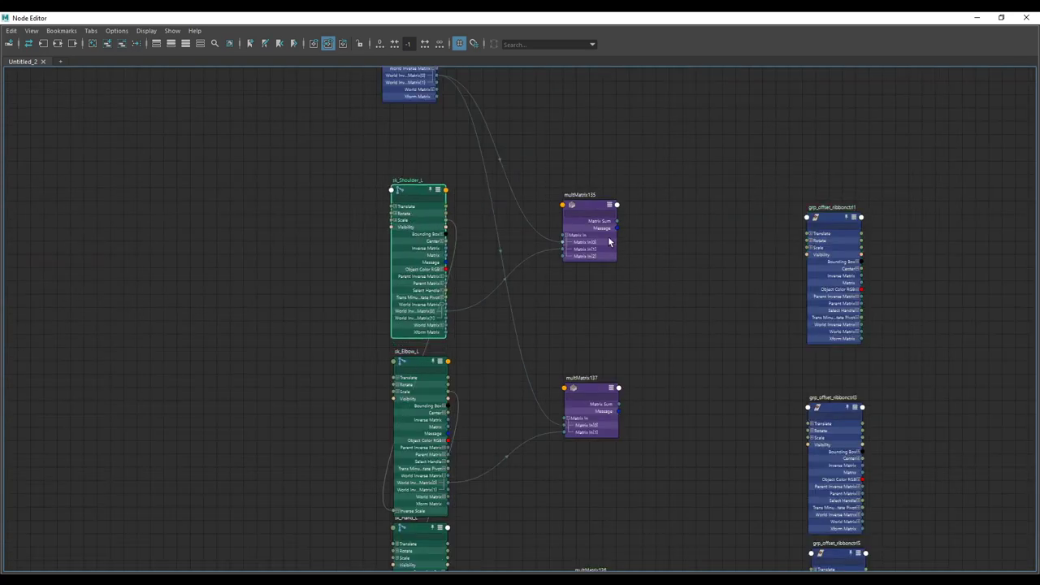
pyautogui.scroll(-2, 618, 241)
pyautogui.scroll(4, 663, 239)
pyautogui.scroll(-3, 647, 248)
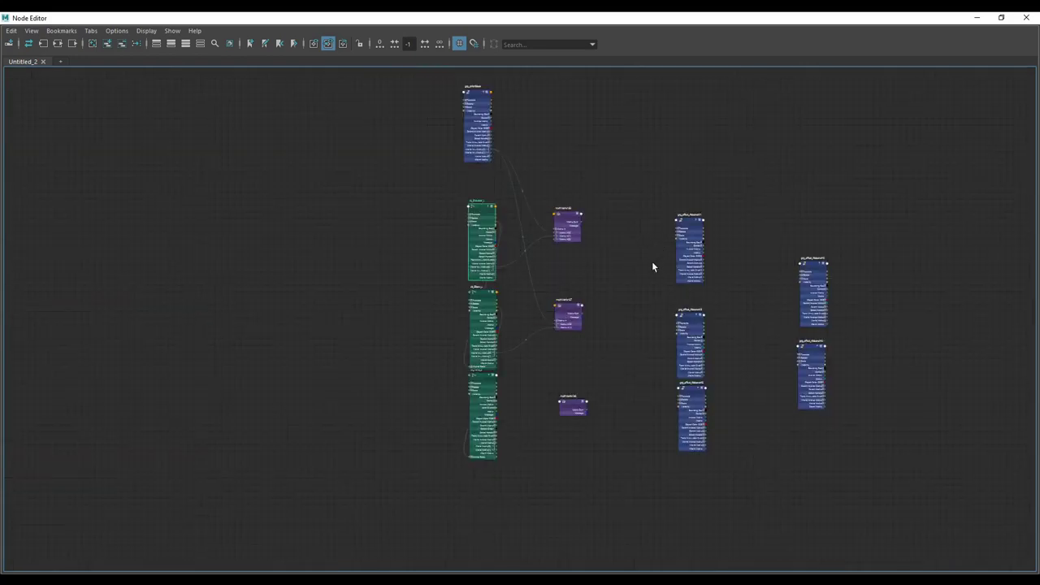
# Connect World Inverse Matrix[0] of grp_ctrlsribbon to matrixIn of the multMatrix node beside sk_Hand_L and expand its Matrix In entries.
pyautogui.scroll(3, 569, 390)
pyautogui.scroll(-4, 493, 225)
pyautogui.scroll(3, 459, 139)
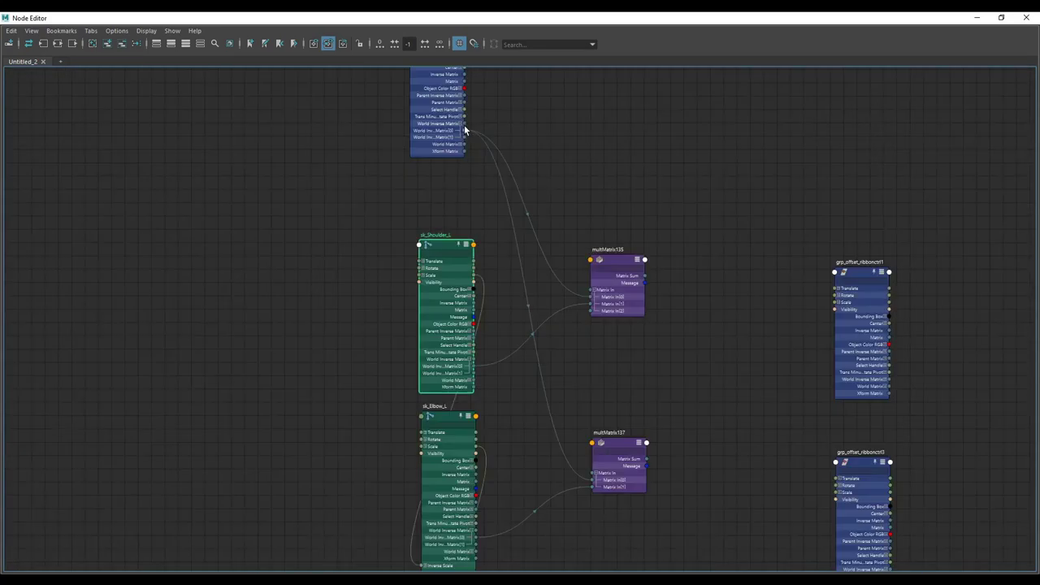
pyautogui.scroll(-5, 520, 155)
pyautogui.scroll(10, 538, 264)
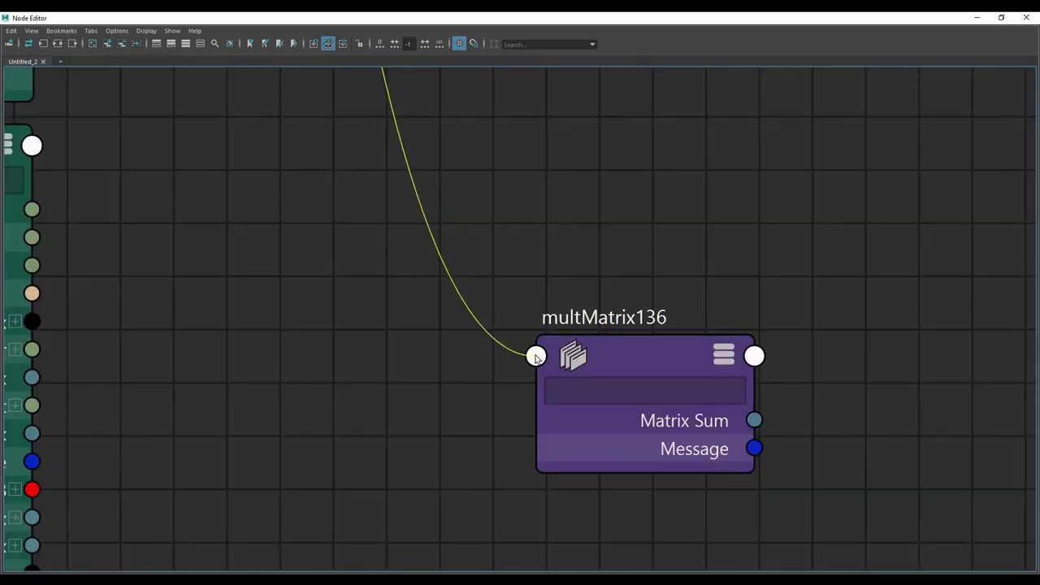
pyautogui.click(536, 356)
pyautogui.click(558, 362)
pyautogui.click(654, 196)
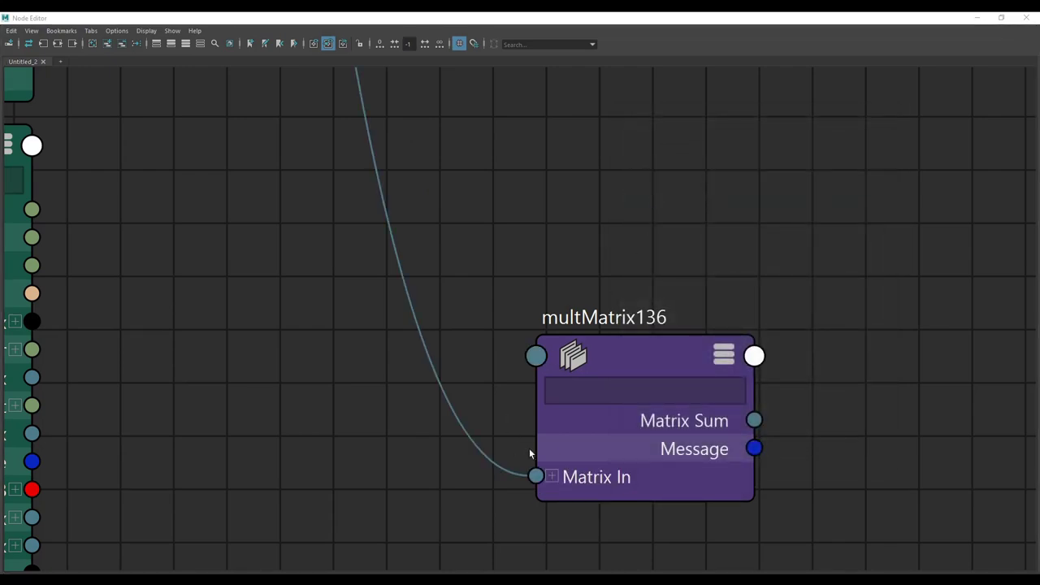
pyautogui.click(563, 479)
pyautogui.click(553, 477)
pyautogui.scroll(-3, 601, 484)
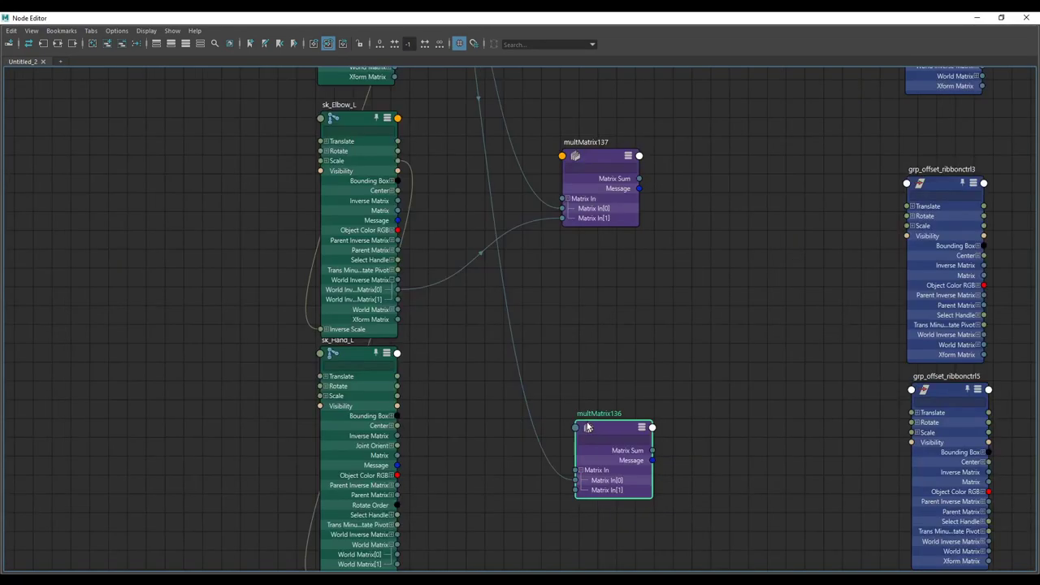
# Connect World Matrix[0] of sk_Hand_L to Matrix In[1] of the multMatrix node beside it.
pyautogui.scroll(2, 392, 499)
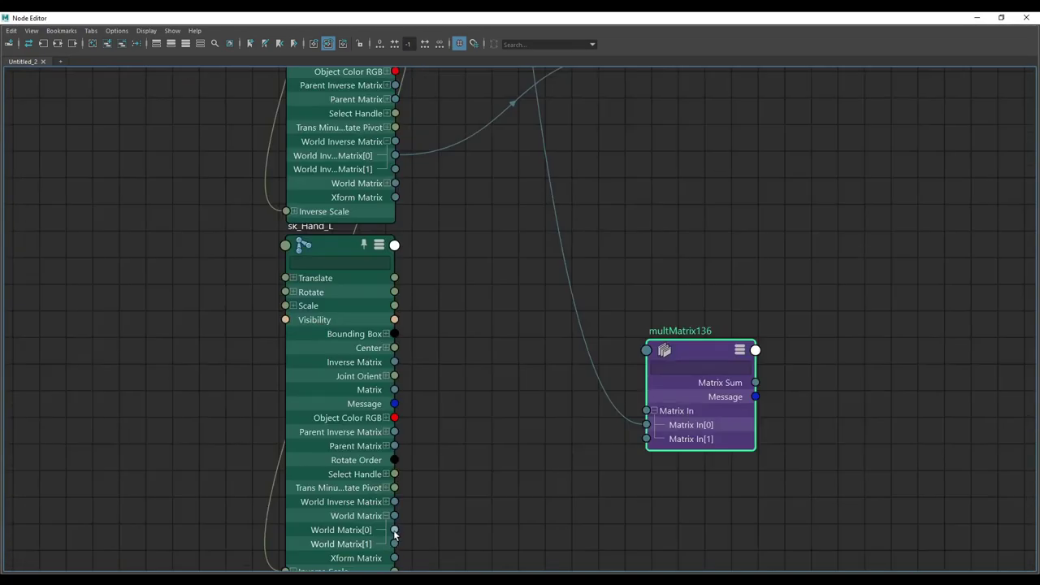
pyautogui.moveTo(641, 454); pyautogui.dragTo(646, 439)
pyautogui.scroll(-4, 691, 365)
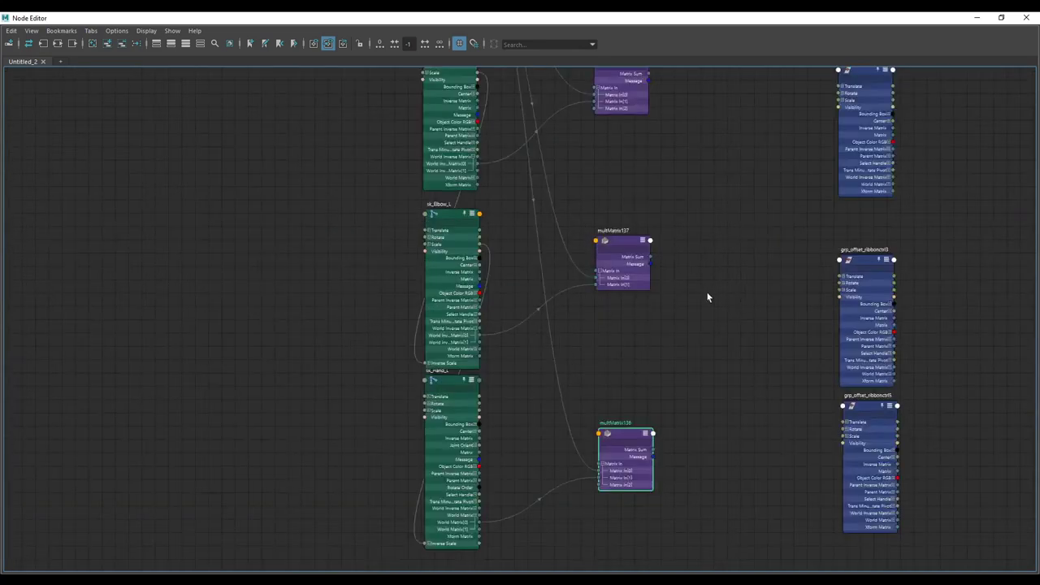
# Create a decomposeMatrix node and duplicate it twice.
pyautogui.press('Tab')
pyautogui.write('decom')
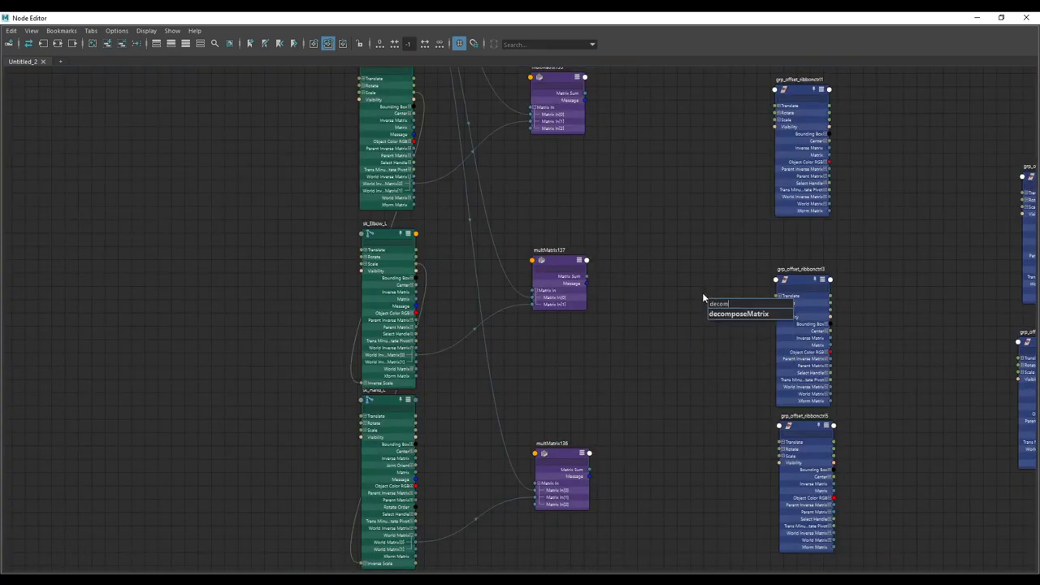
pyautogui.press('Down')
pyautogui.press('Return')
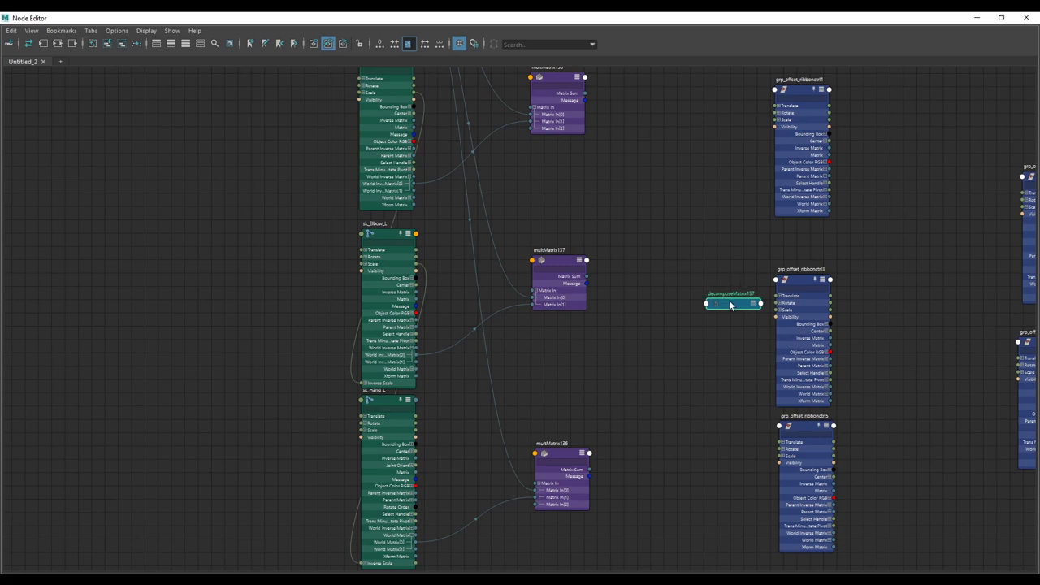
pyautogui.hotkey('ctrl', 'd')
pyautogui.hotkey('ctrl', 'd')
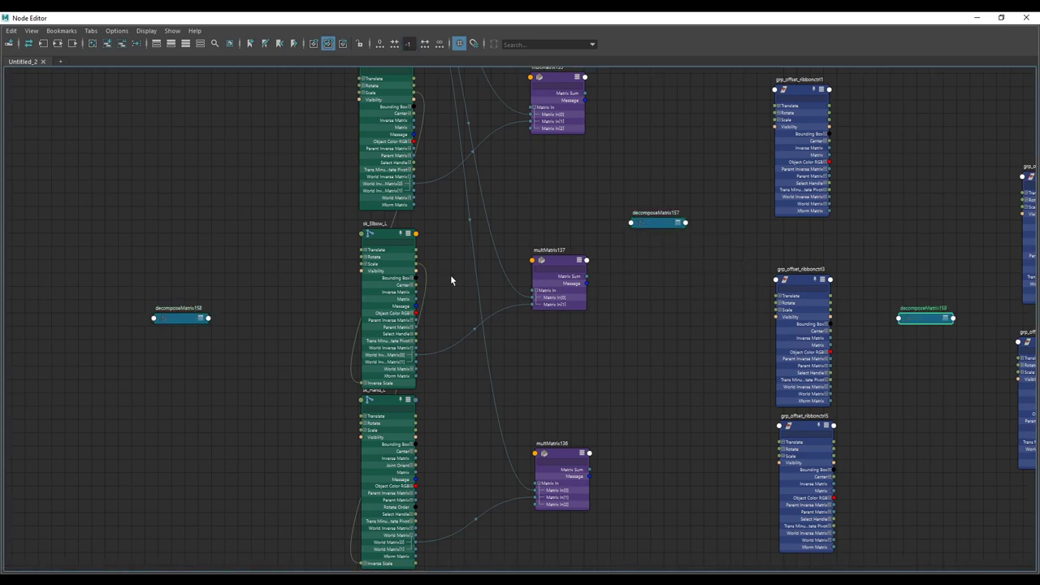
# Place one decomposeMatrix node beside each of the three multMatrix nodes and expand all three to show their attributes.
pyautogui.moveTo(185, 325); pyautogui.dragTo(653, 295)
pyautogui.moveTo(661, 230); pyautogui.dragTo(660, 223)
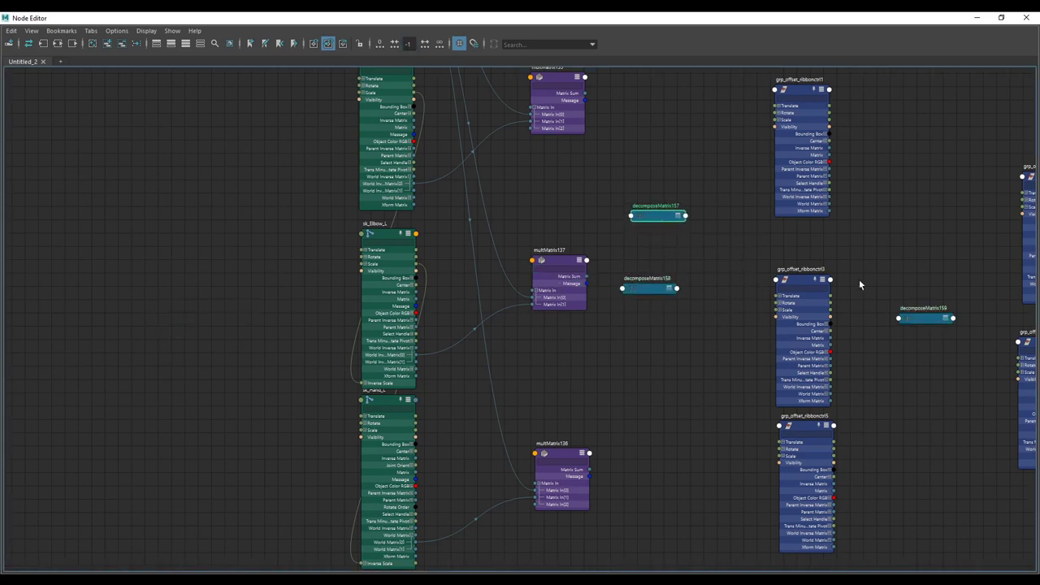
pyautogui.moveTo(922, 318); pyautogui.dragTo(666, 428)
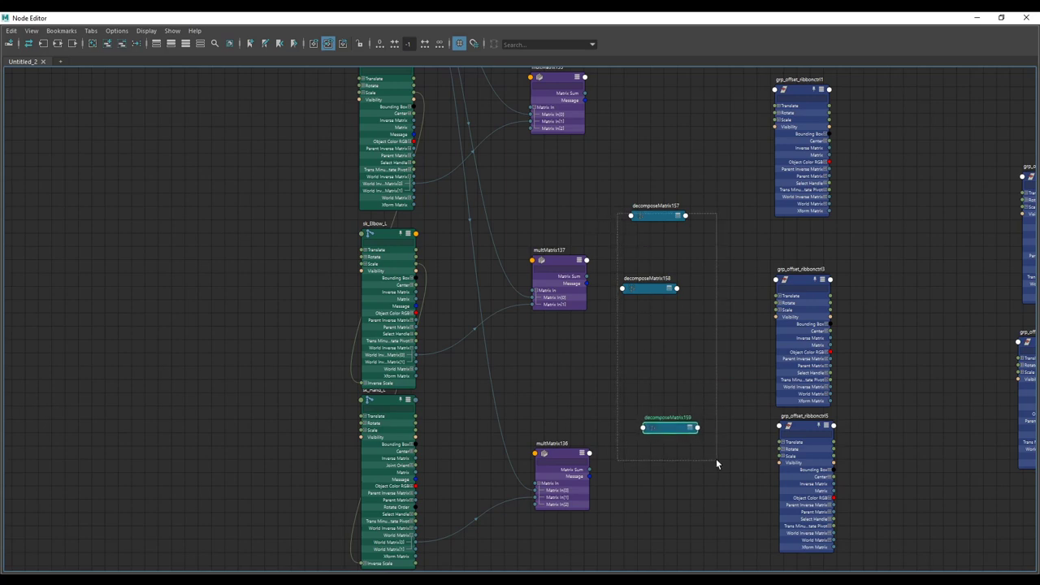
pyautogui.moveTo(717, 464); pyautogui.dragTo(715, 460)
pyautogui.press('3')
pyautogui.moveTo(687, 242); pyautogui.dragTo(687, 177)
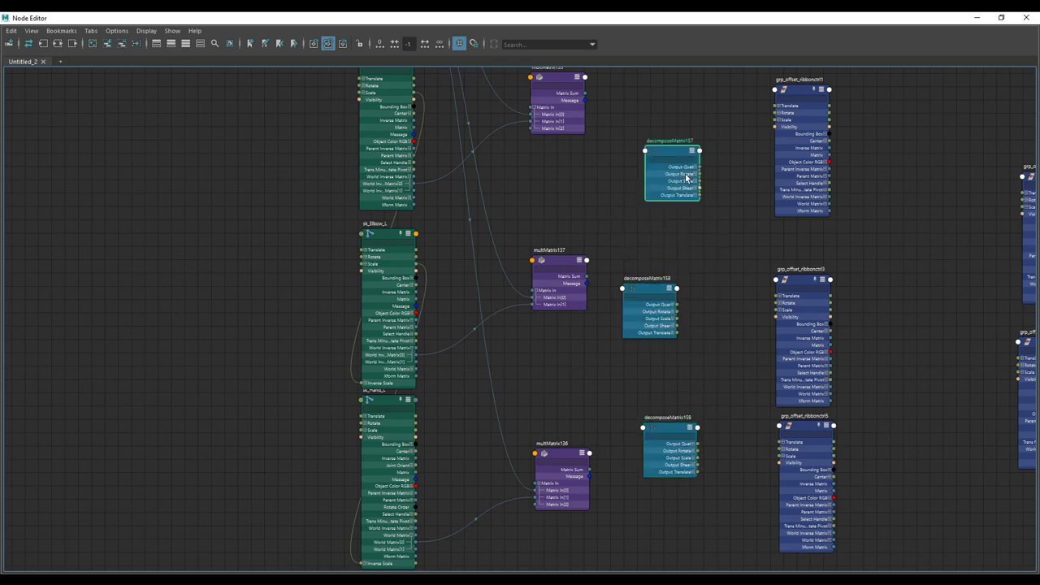
# Connect Matrix Sum of the shoulder's multMatrix node to inputMatrix of the adjacent decomposeMatrix node and line the two nodes up.
pyautogui.press('f')
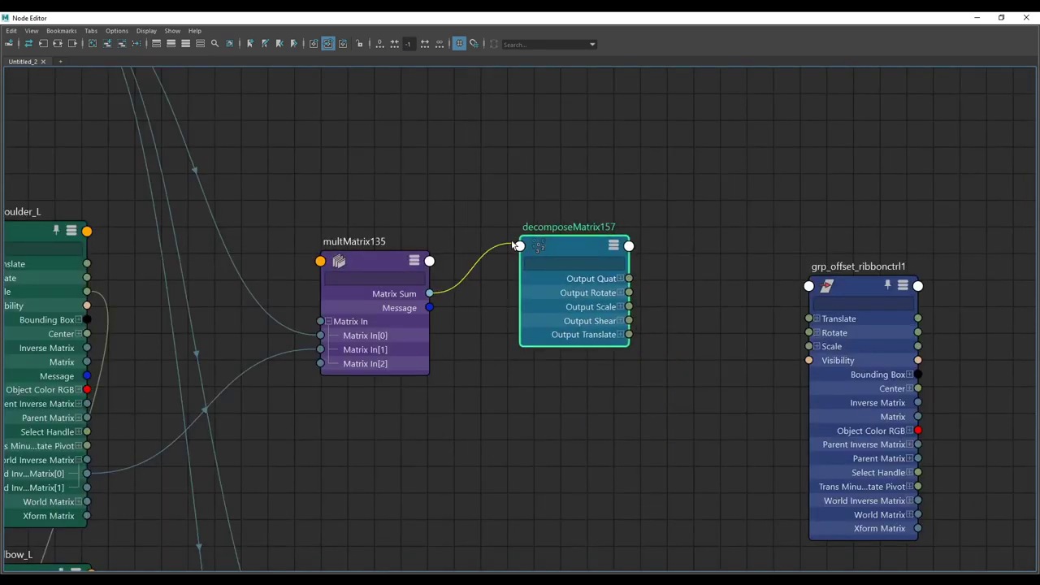
pyautogui.click(558, 252)
pyautogui.click(645, 200)
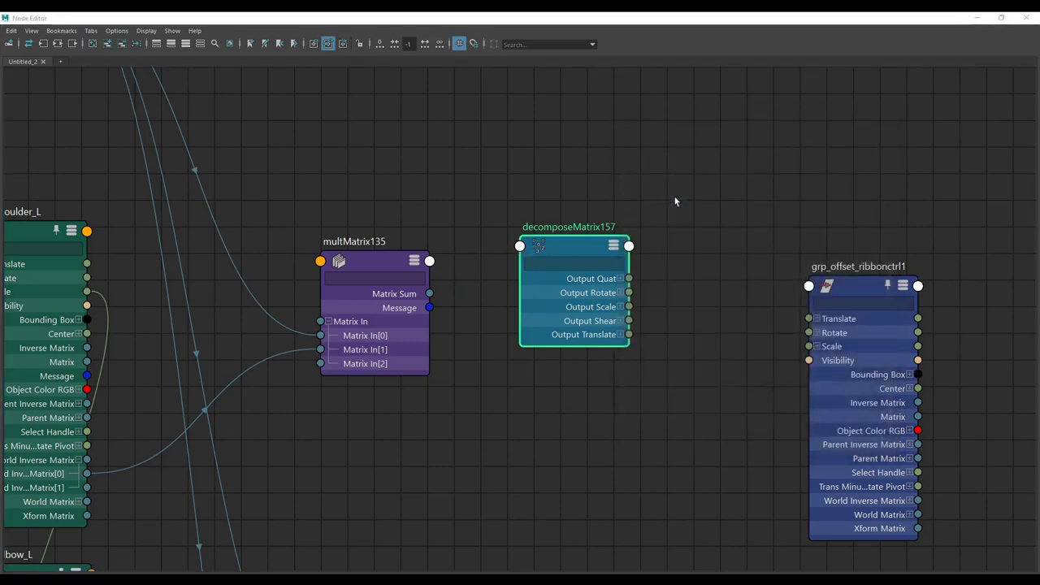
pyautogui.moveTo(427, 299); pyautogui.dragTo(521, 247)
pyautogui.click(553, 250)
pyautogui.click(677, 198)
pyautogui.moveTo(597, 284); pyautogui.dragTo(586, 310)
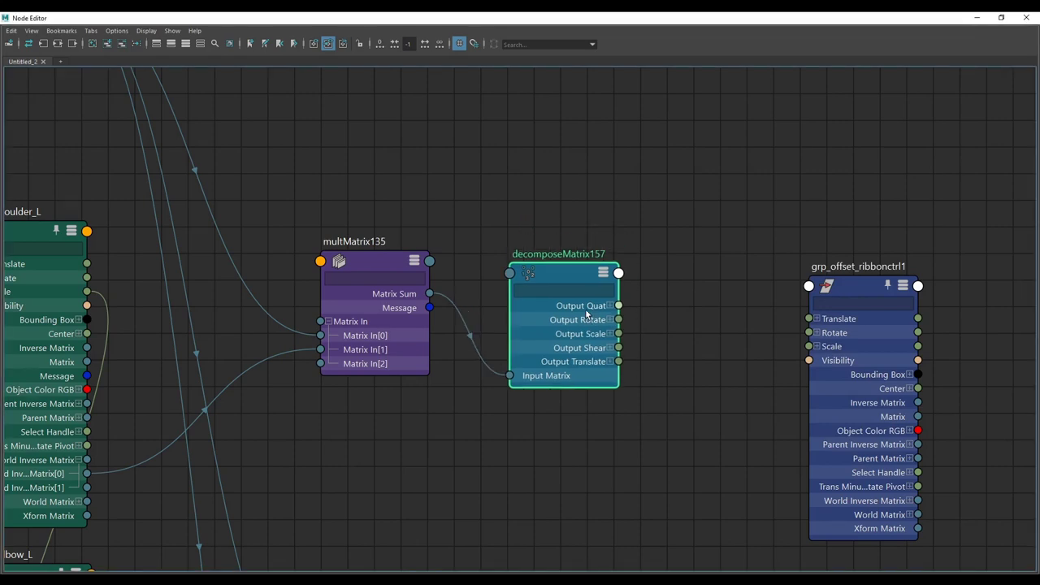
# Move the elbow's decomposeMatrix node level with its multMatrix node and connect Matrix Sum to its inputMatrix.
pyautogui.scroll(-3, 586, 310)
pyautogui.scroll(4, 555, 475)
pyautogui.scroll(-1, 558, 467)
pyautogui.moveTo(567, 513); pyautogui.dragTo(603, 446)
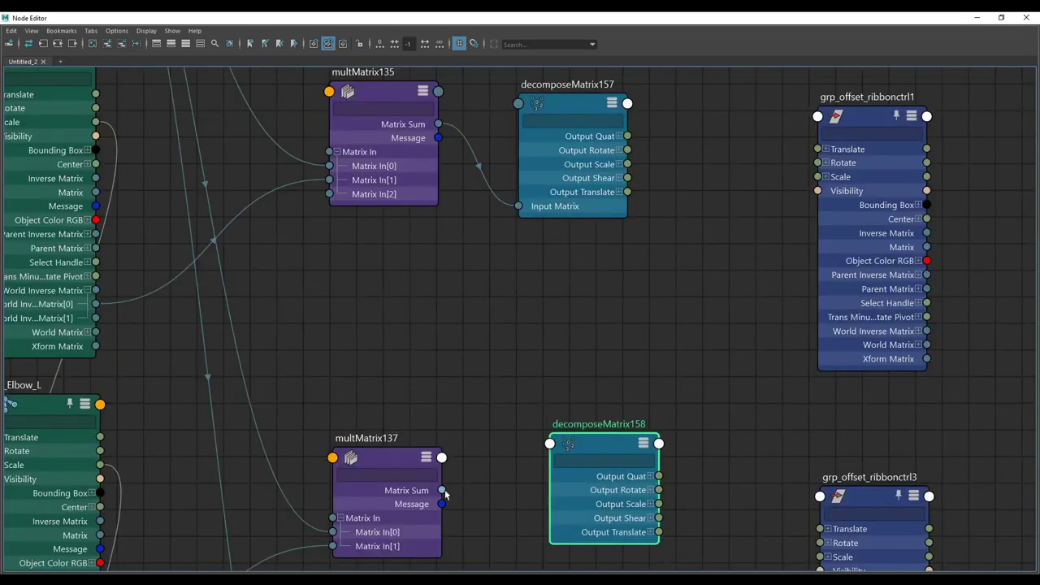
pyautogui.click(588, 450)
pyautogui.click(677, 192)
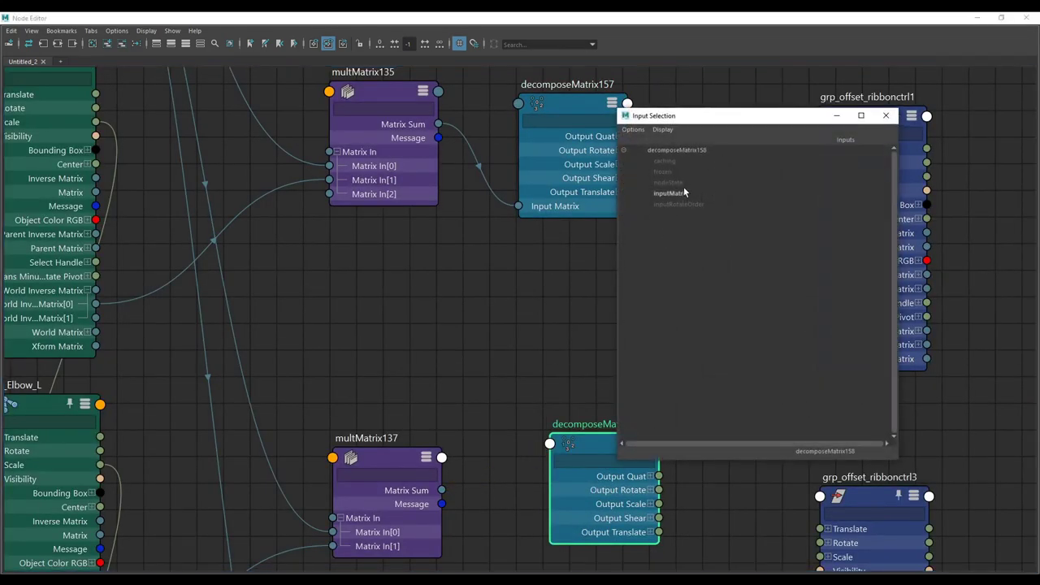
pyautogui.scroll(-3, 589, 332)
pyautogui.moveTo(593, 370); pyautogui.dragTo(589, 360)
# Position the hand's decomposeMatrix node beside its multMatrix node and connect Matrix Sum to its inputMatrix.
pyautogui.scroll(-3, 613, 341)
pyautogui.scroll(4, 618, 353)
pyautogui.scroll(-1, 589, 381)
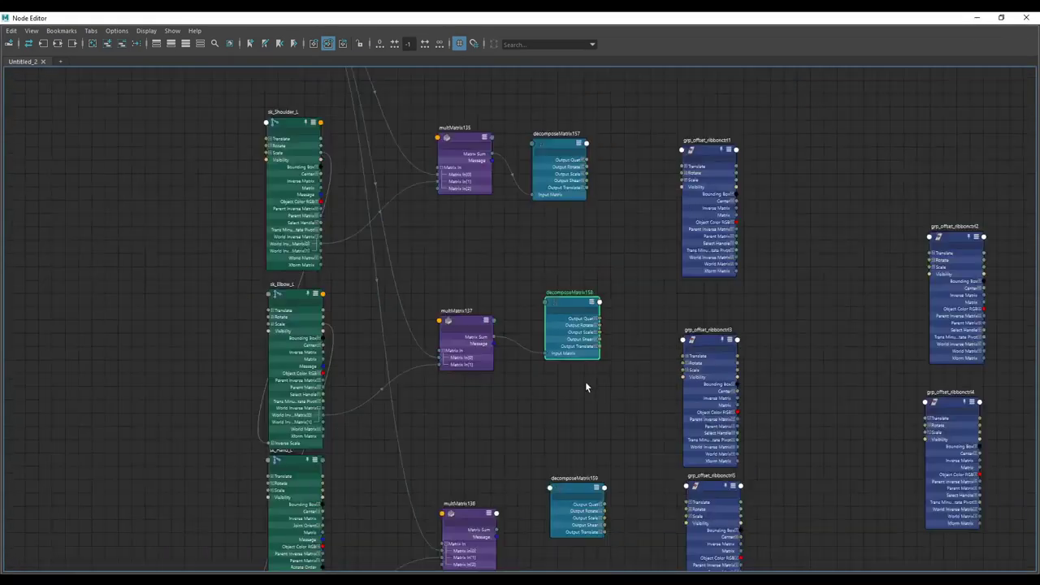
pyautogui.keyDown('alt'); pyautogui.moveTo(589, 480); pyautogui.dragTo(577, 424, button='middle'); pyautogui.keyUp('alt')
pyautogui.moveTo(574, 457); pyautogui.dragTo(573, 476)
pyautogui.scroll(3, 495, 494)
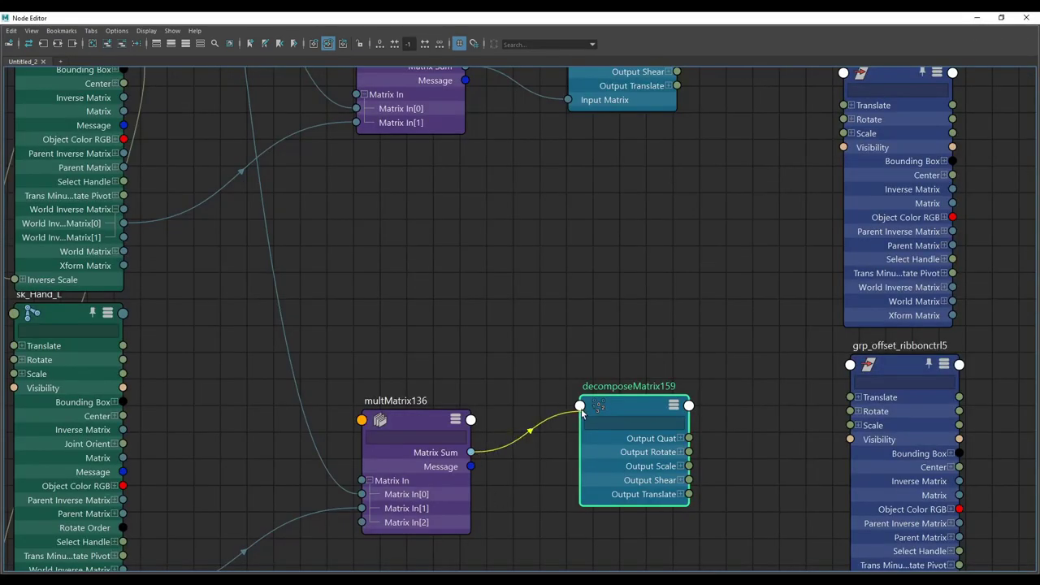
pyautogui.moveTo(582, 414); pyautogui.dragTo(584, 411)
pyautogui.click(681, 195)
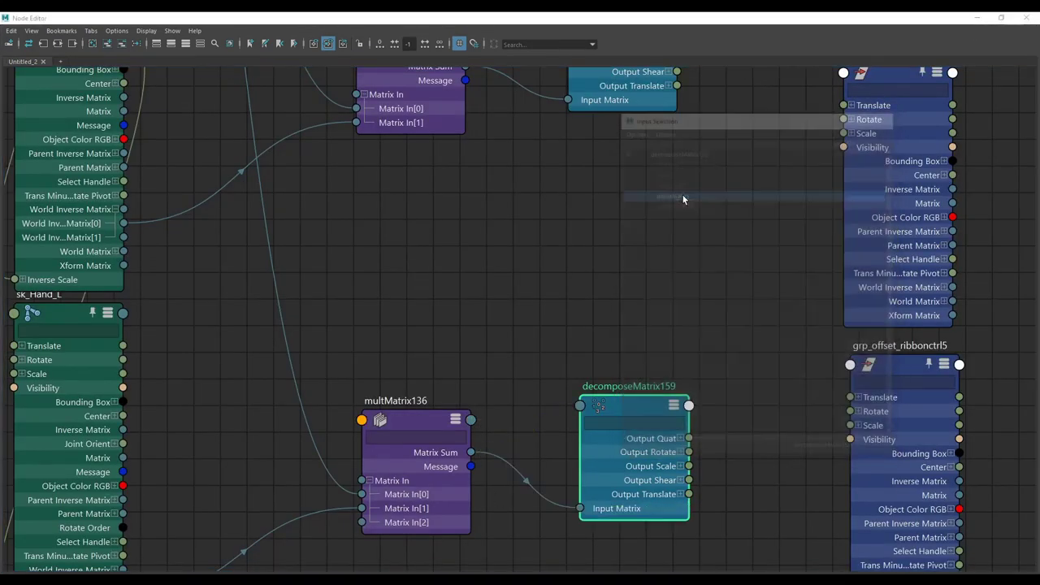
pyautogui.scroll(-5, 690, 480)
pyautogui.scroll(4, 619, 419)
pyautogui.scroll(-4, 619, 418)
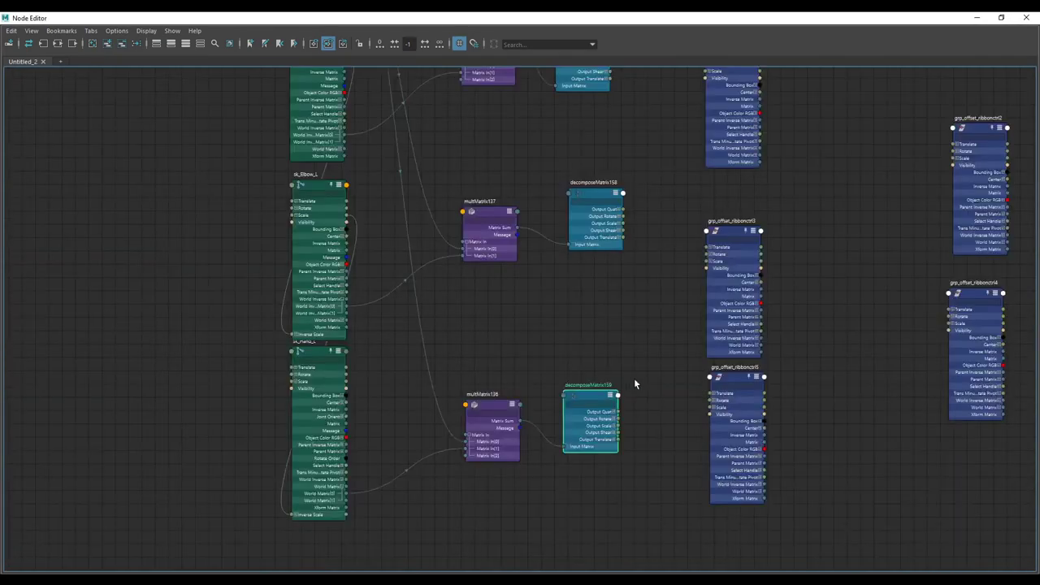
# Connect Output Translate of the hand's and elbow's decomposeMatrix nodes to Translate of grp_offset_ribbonctrl5 and grp_offset_ribbonctrl3 respectively.
pyautogui.scroll(5, 634, 378)
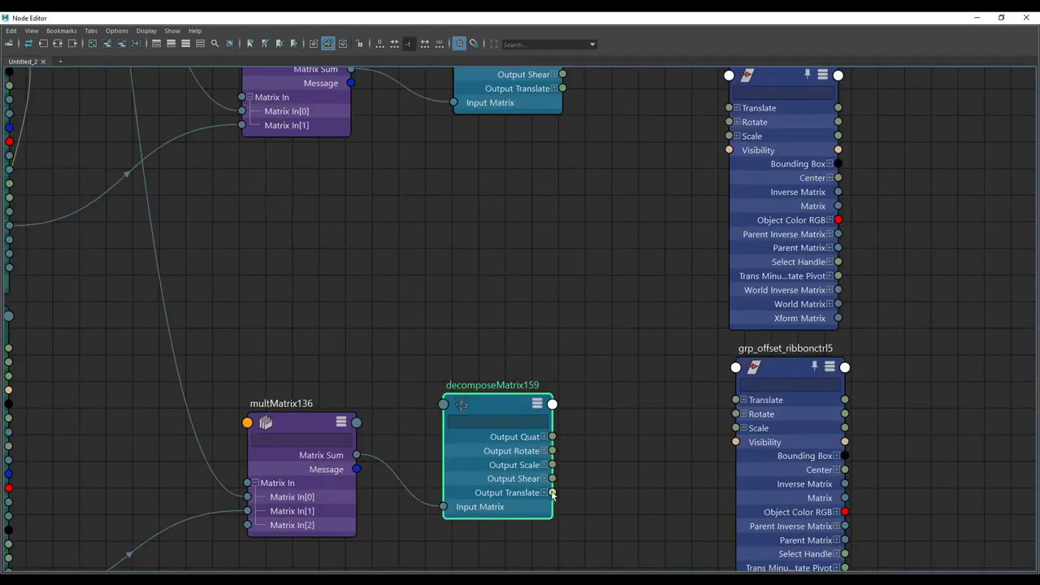
pyautogui.moveTo(552, 493); pyautogui.dragTo(736, 399)
pyautogui.scroll(-4, 671, 462)
pyautogui.scroll(4, 626, 333)
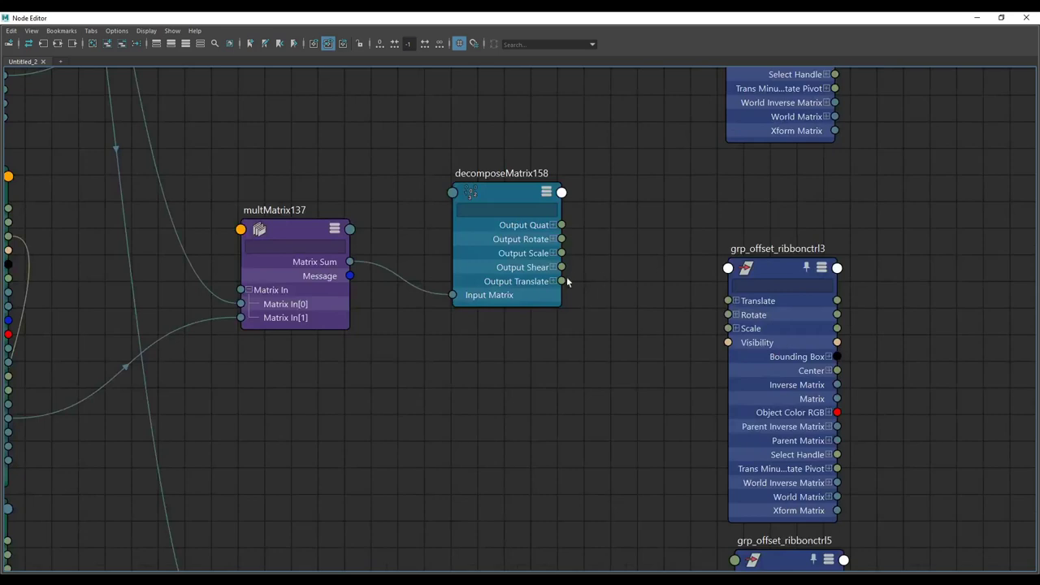
pyautogui.moveTo(566, 281); pyautogui.dragTo(729, 302)
pyautogui.scroll(-4, 693, 308)
pyautogui.scroll(4, 642, 259)
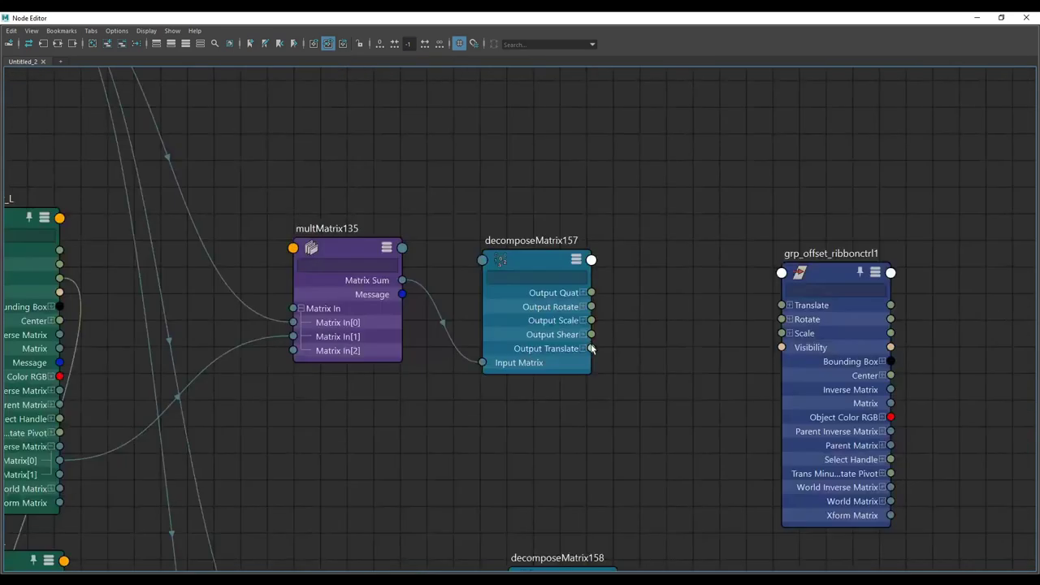
# Connect Output Translate of the shoulder's decomposeMatrix node to Translate of grp_offset_ribbonctrl1.
pyautogui.moveTo(591, 348); pyautogui.dragTo(781, 305)
pyautogui.scroll(-4, 739, 305)
pyautogui.scroll(4, 697, 294)
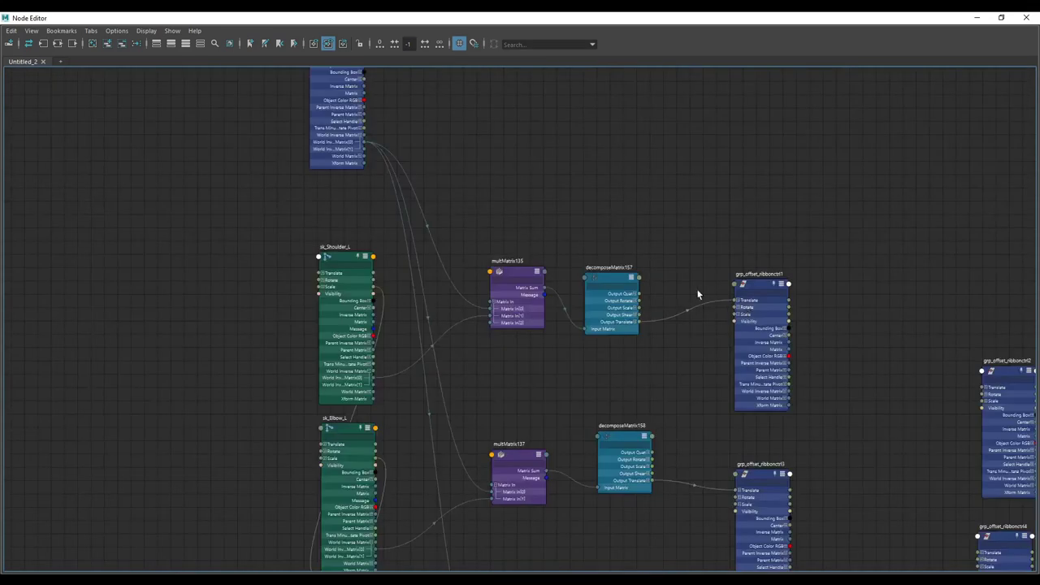
pyautogui.scroll(-5, 697, 294)
pyautogui.scroll(5, 644, 323)
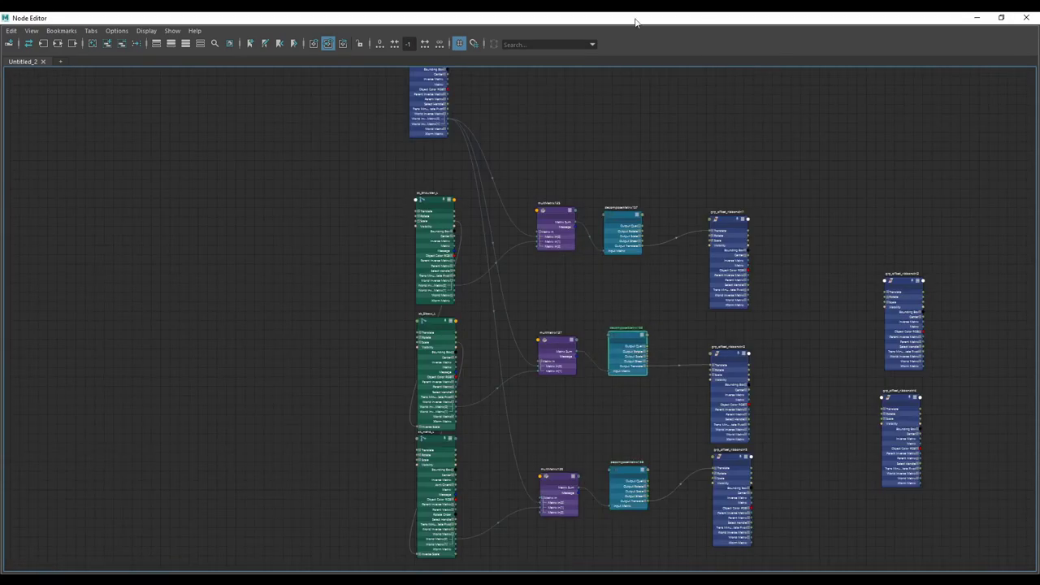
# Uncover the viewport, select grp_offset_ribbonctrl1 and frame it to examine where the ribbon control sits relative to the character.
pyautogui.moveTo(542, 25); pyautogui.dragTo(644, 358)
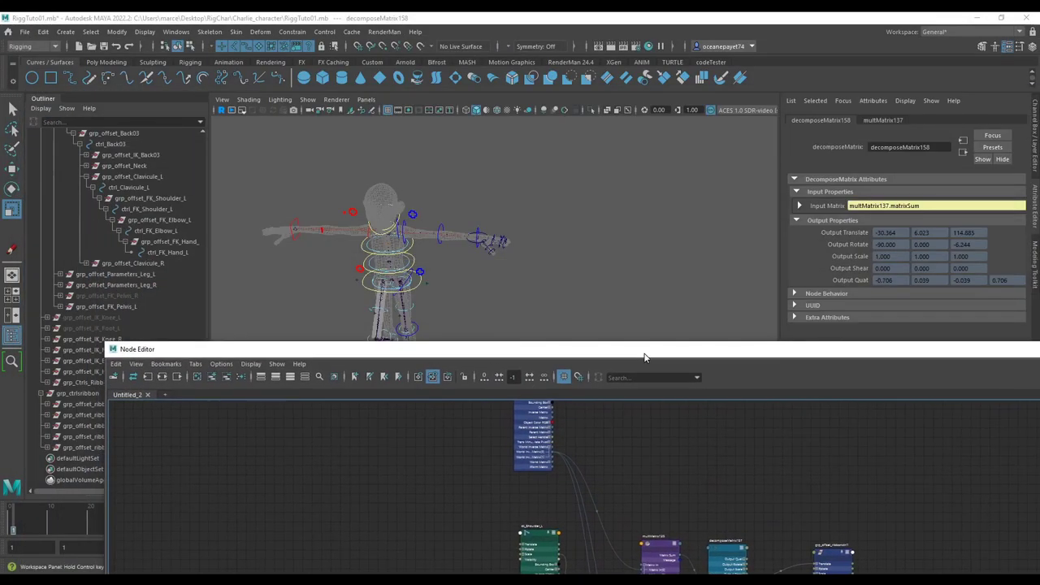
pyautogui.moveTo(521, 292)
pyautogui.keyDown('alt'); pyautogui.mouseDown()
pyautogui.moveTo(515, 226)
pyautogui.moveTo(496, 248)
pyautogui.moveTo(508, 283)
pyautogui.mouseUp(); pyautogui.keyUp('alt')
pyautogui.scroll(-2, 541, 505)
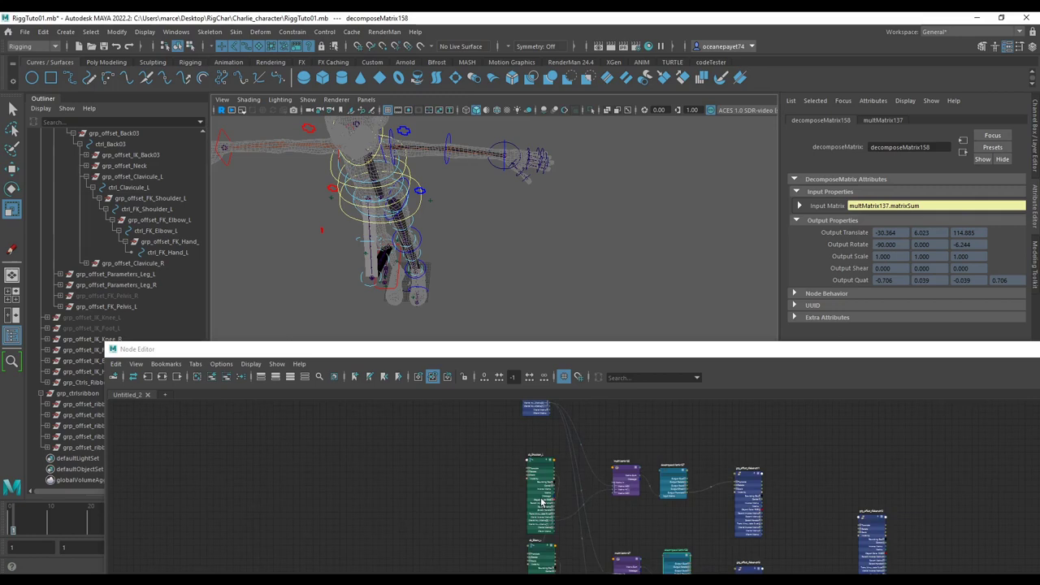
pyautogui.scroll(4, 669, 497)
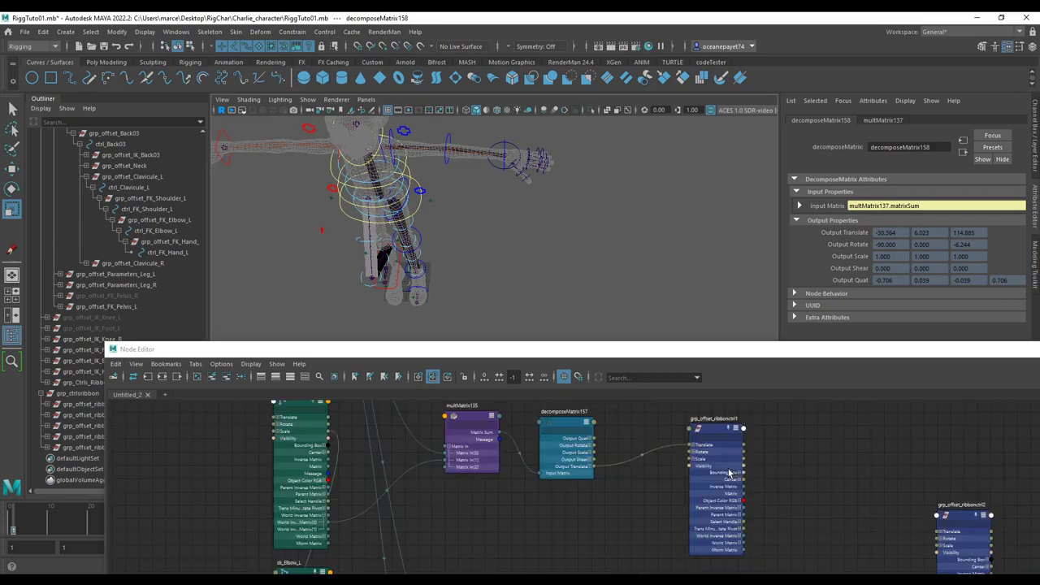
pyautogui.click(715, 465)
pyautogui.keyDown('alt'); pyautogui.moveTo(561, 317); pyautogui.dragTo(581, 280); pyautogui.keyUp('alt')
pyautogui.scroll(-2, 677, 422)
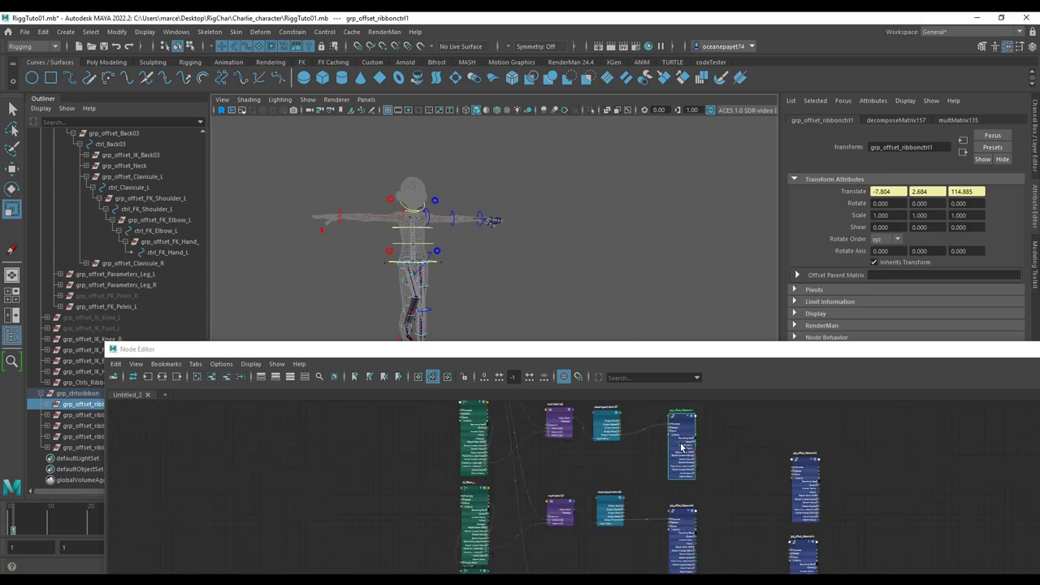
pyautogui.scroll(-4, 648, 430)
pyautogui.scroll(3, 501, 269)
pyautogui.keyDown('alt'); pyautogui.moveTo(470, 195); pyautogui.dragTo(478, 254); pyautogui.keyUp('alt')
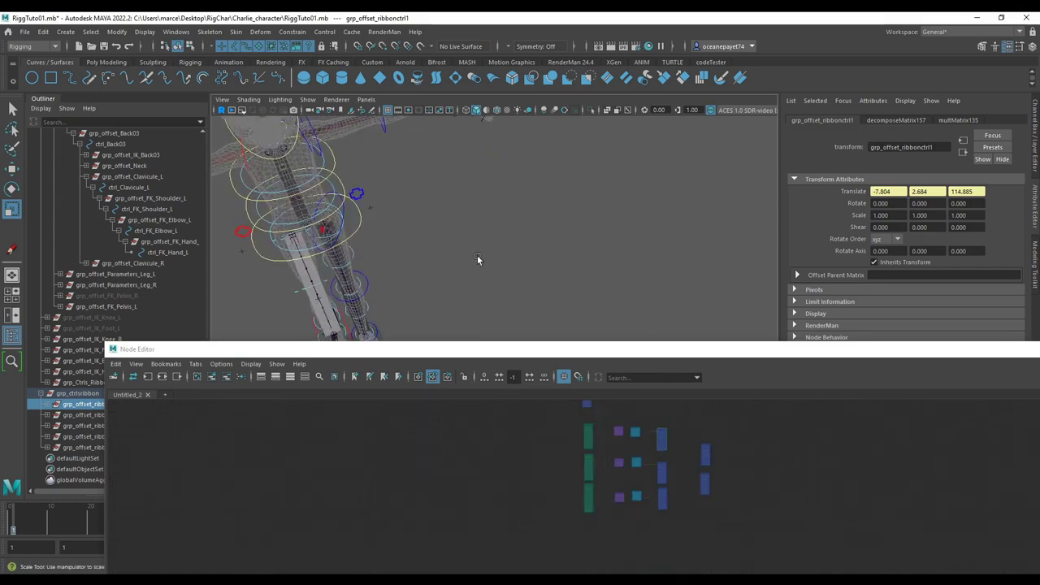
pyautogui.keyDown('alt'); pyautogui.moveTo(477, 255); pyautogui.dragTo(536, 268, button='middle'); pyautogui.keyUp('alt')
pyautogui.scroll(-3, 537, 271)
pyautogui.press('w')
pyautogui.keyDown('alt'); pyautogui.moveTo(522, 227); pyautogui.dragTo(520, 240); pyautogui.keyUp('alt')
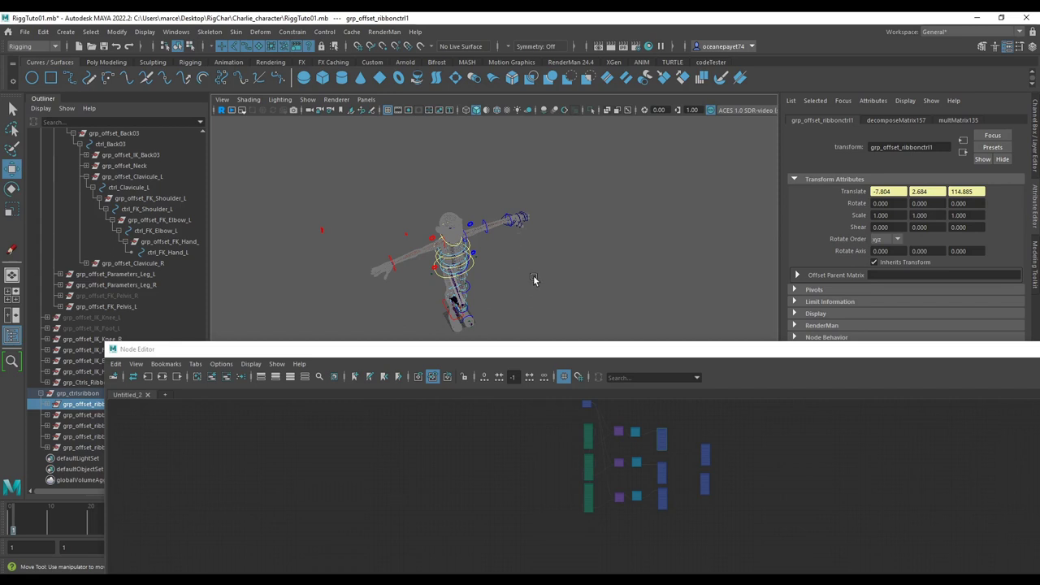
pyautogui.press('f')
pyautogui.scroll(-8, 529, 267)
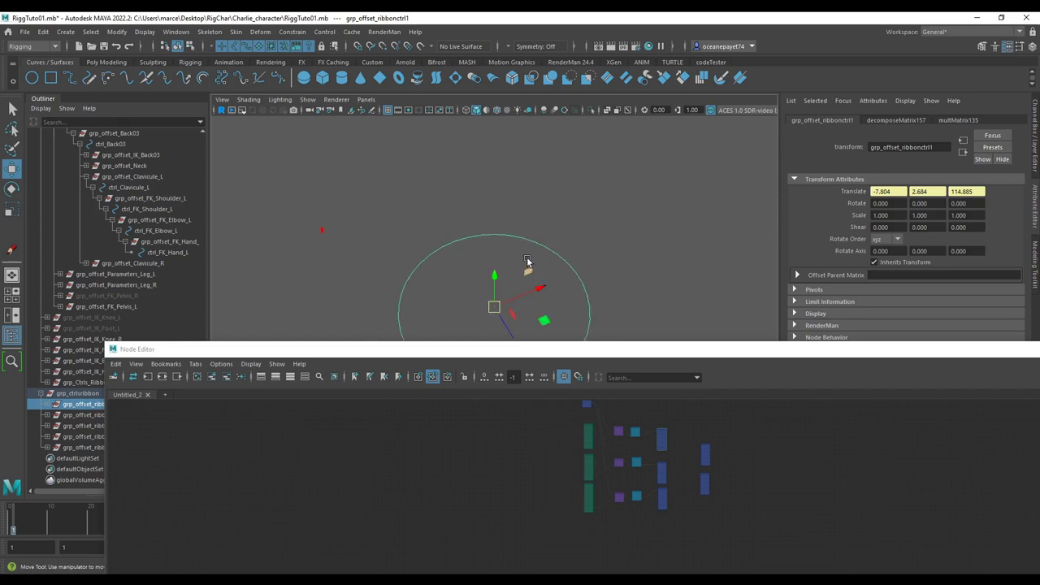
pyautogui.keyDown('alt'); pyautogui.moveTo(532, 267); pyautogui.dragTo(508, 262); pyautogui.keyUp('alt')
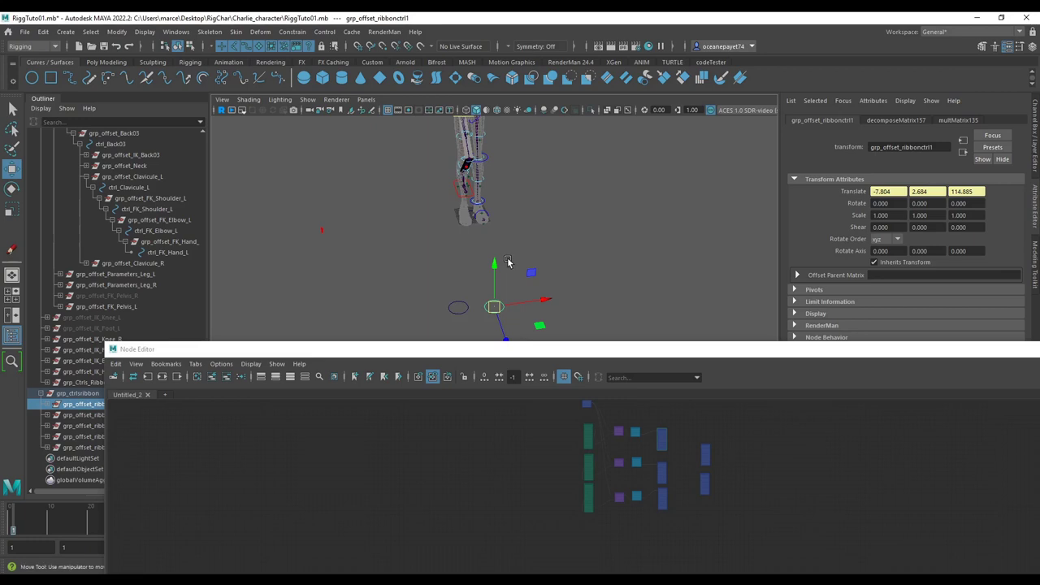
# Replace the elbow joint's inverse matrix link by connecting World Matrix[0] of sk_Elbow_L to Matrix In[1] of its multMatrix node.
pyautogui.moveTo(573, 345); pyautogui.dragTo(573, 144)
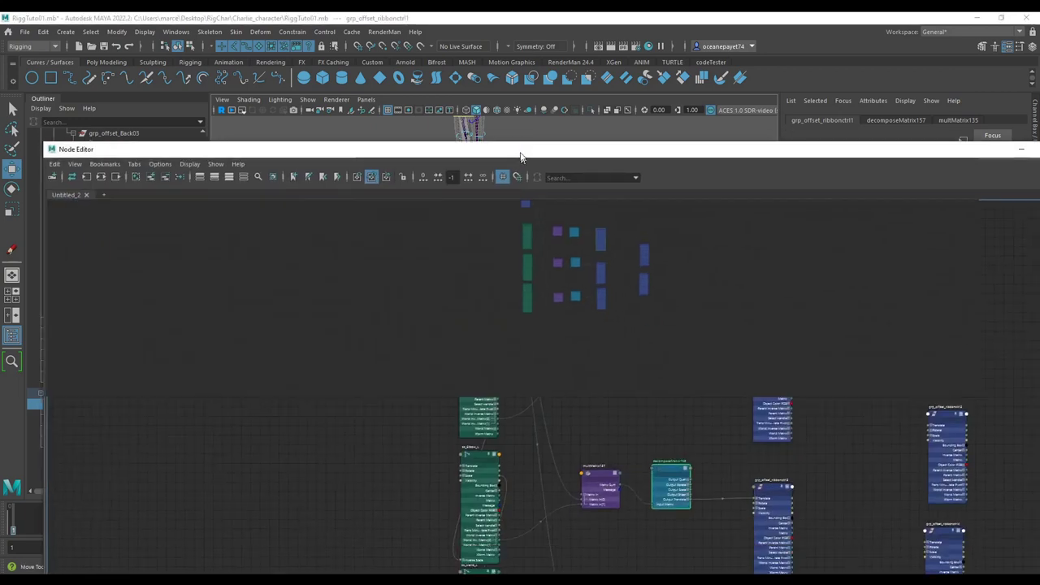
pyautogui.scroll(6, 540, 227)
pyautogui.scroll(-3, 454, 406)
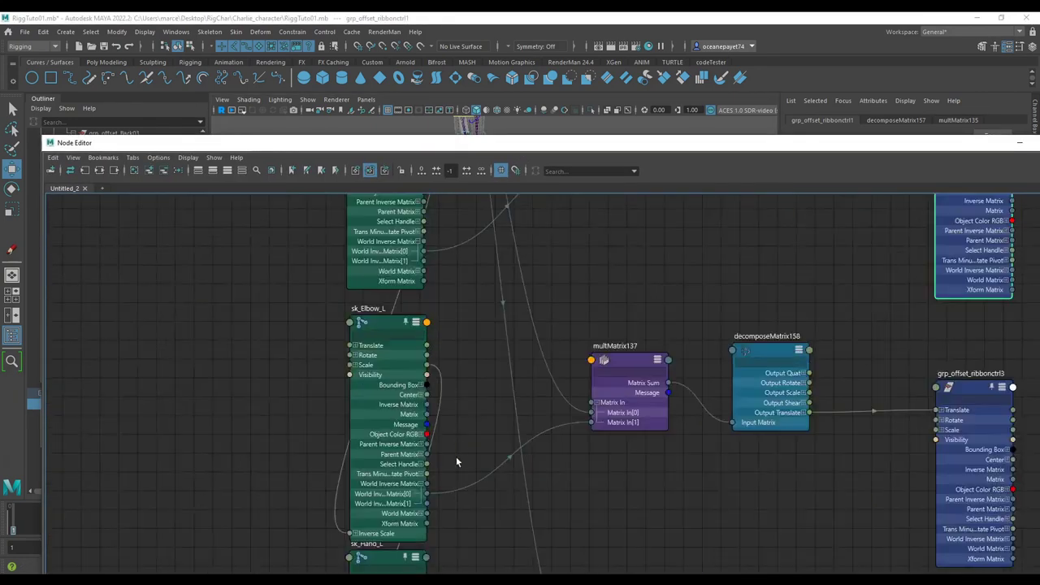
pyautogui.scroll(-4, 443, 467)
pyautogui.scroll(4, 445, 466)
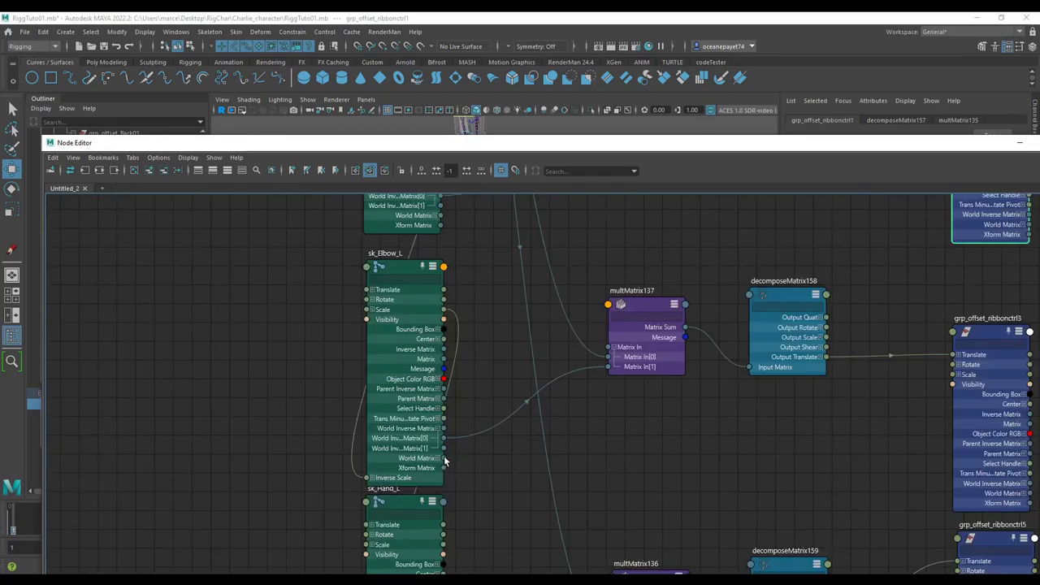
pyautogui.scroll(3, 444, 460)
pyautogui.click(434, 458)
pyautogui.moveTo(612, 365); pyautogui.dragTo(674, 329)
pyautogui.moveTo(406, 455); pyautogui.dragTo(401, 426)
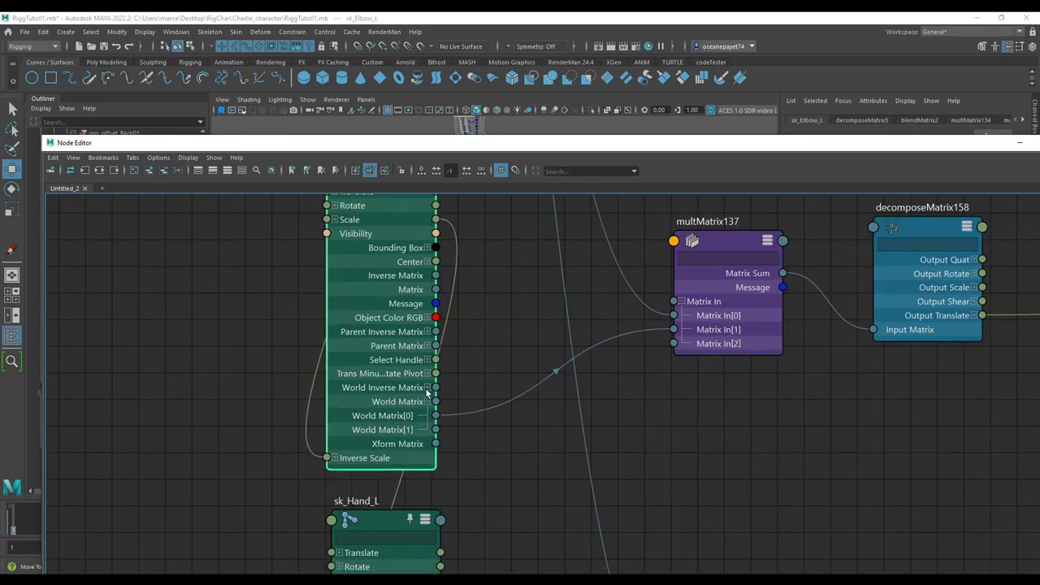
# Check the hand joint's matrix link, then connect World Matrix[0] of sk_Shoulder_L to Matrix In[1] of its multMatrix node.
pyautogui.scroll(-5, 484, 447)
pyautogui.scroll(5, 482, 498)
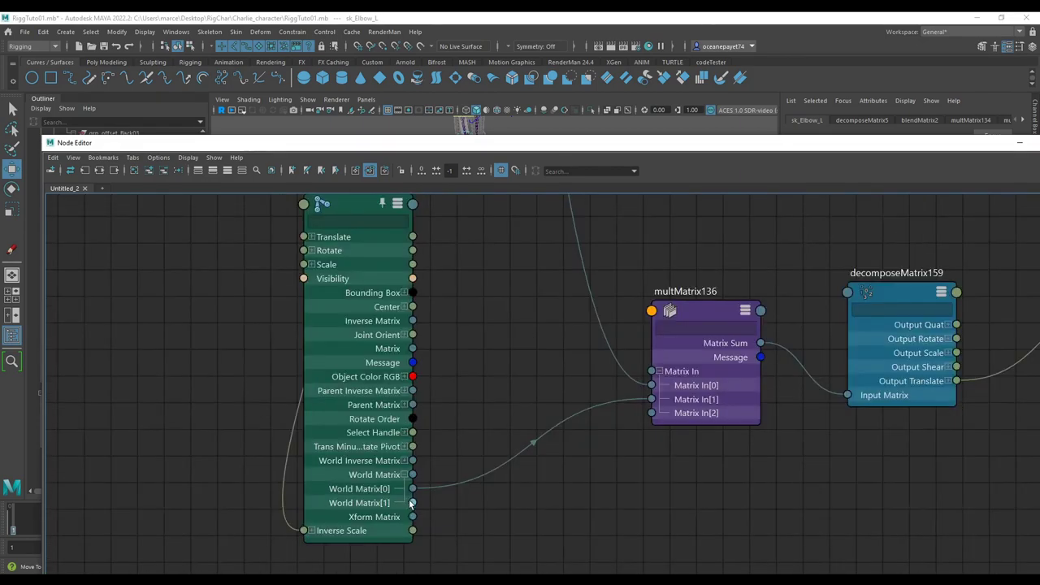
pyautogui.scroll(-5, 439, 500)
pyautogui.scroll(5, 457, 374)
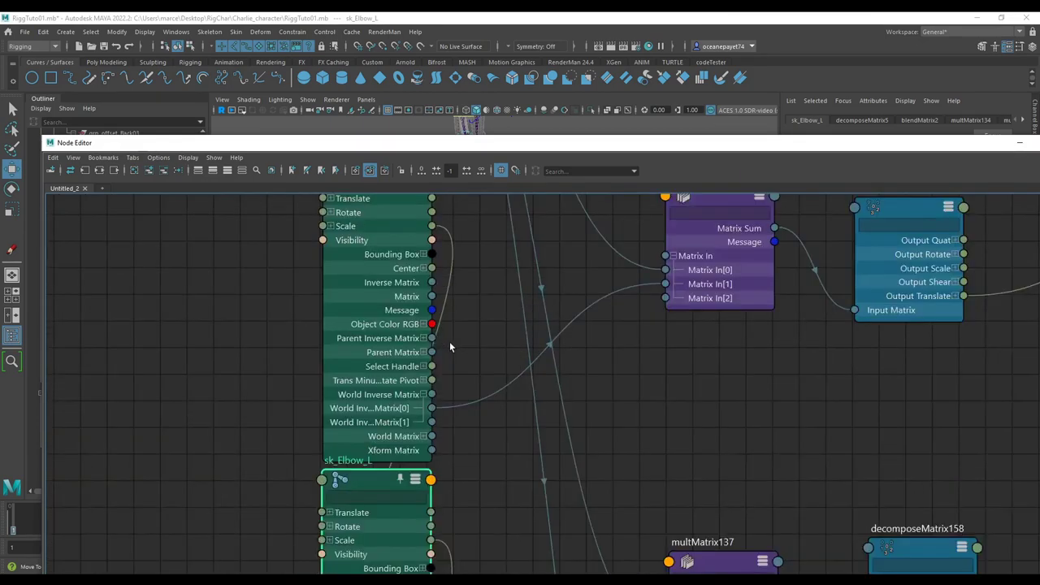
pyautogui.scroll(2, 440, 391)
pyautogui.click(416, 395)
pyautogui.click(416, 415)
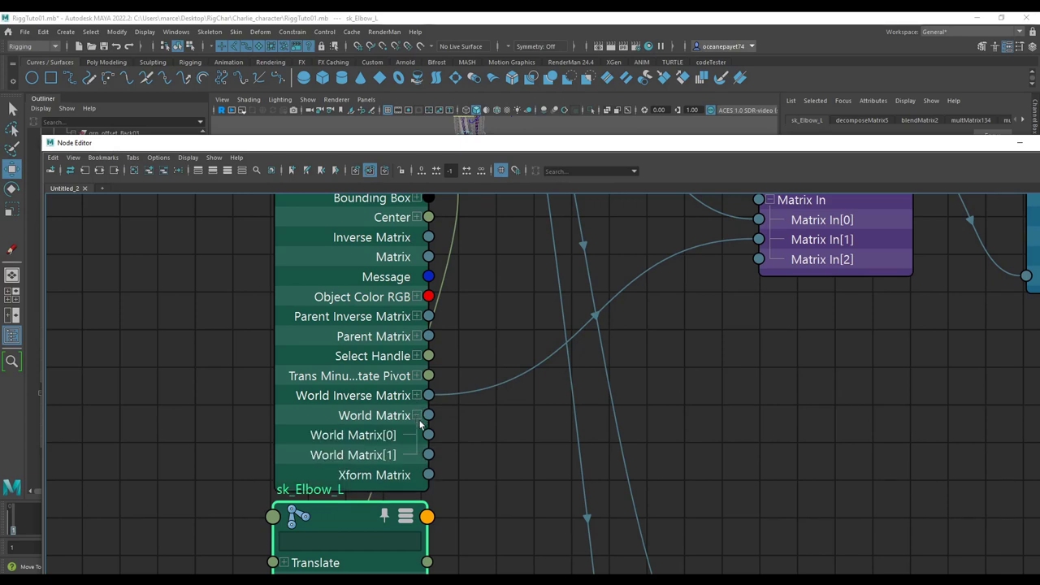
pyautogui.moveTo(427, 434); pyautogui.dragTo(759, 240)
pyautogui.moveTo(384, 420)
pyautogui.mouseDown()
pyautogui.moveTo(376, 409)
pyautogui.moveTo(387, 410)
pyautogui.moveTo(379, 428)
pyautogui.mouseUp()
# Examine the World Inverse Matrix connections from grp_ctrlsribbon to the multMatrix nodes and review the whole node network.
pyautogui.scroll(-5, 378, 457)
pyautogui.scroll(4, 382, 293)
pyautogui.moveTo(334, 251); pyautogui.dragTo(345, 255)
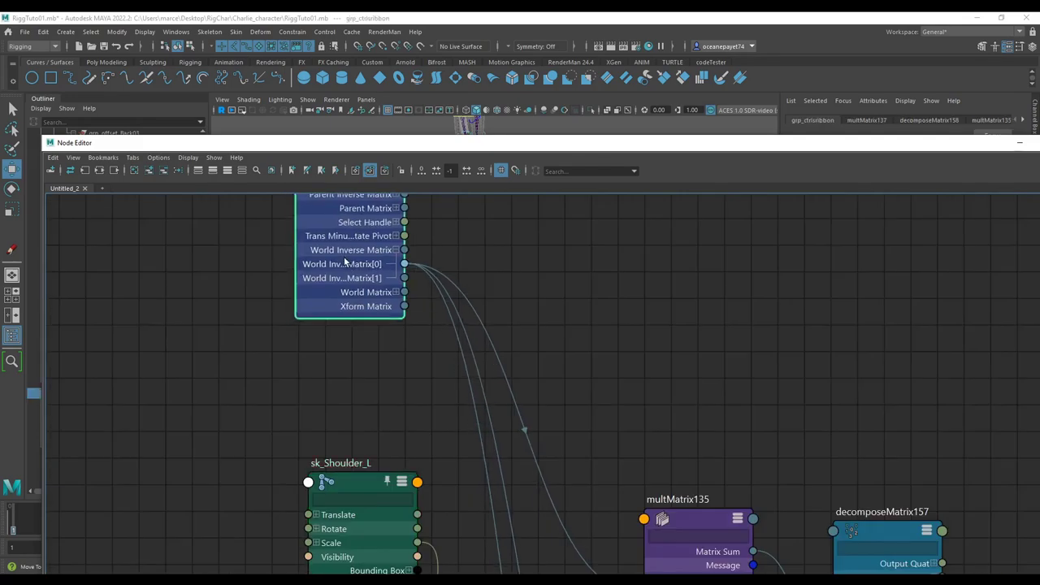
pyautogui.scroll(2, 345, 261)
pyautogui.keyDown('alt'); pyautogui.moveTo(349, 282); pyautogui.dragTo(353, 325, button='middle'); pyautogui.keyUp('alt')
pyautogui.moveTo(352, 325); pyautogui.dragTo(416, 306)
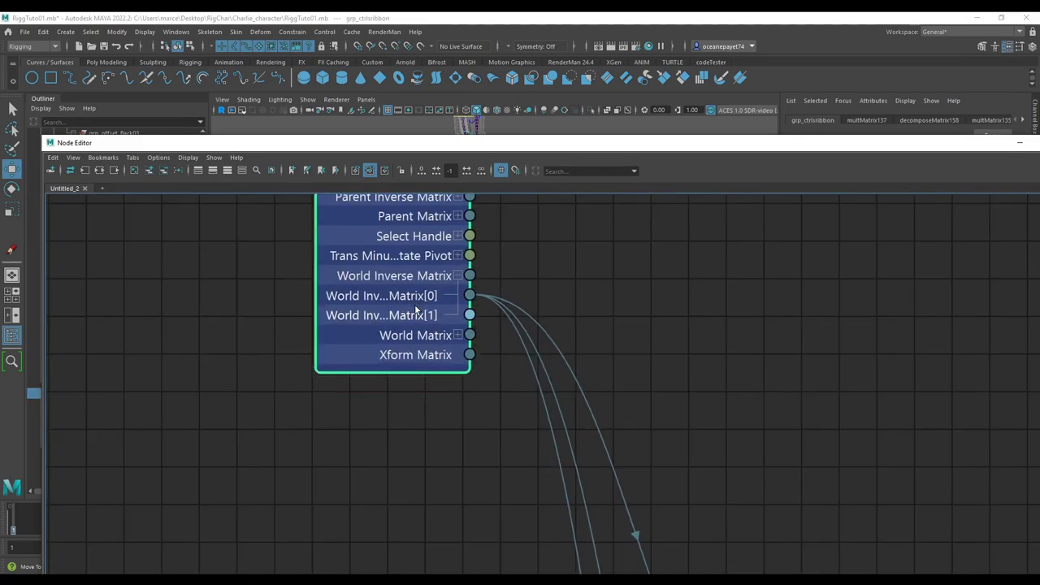
pyautogui.scroll(-5, 403, 297)
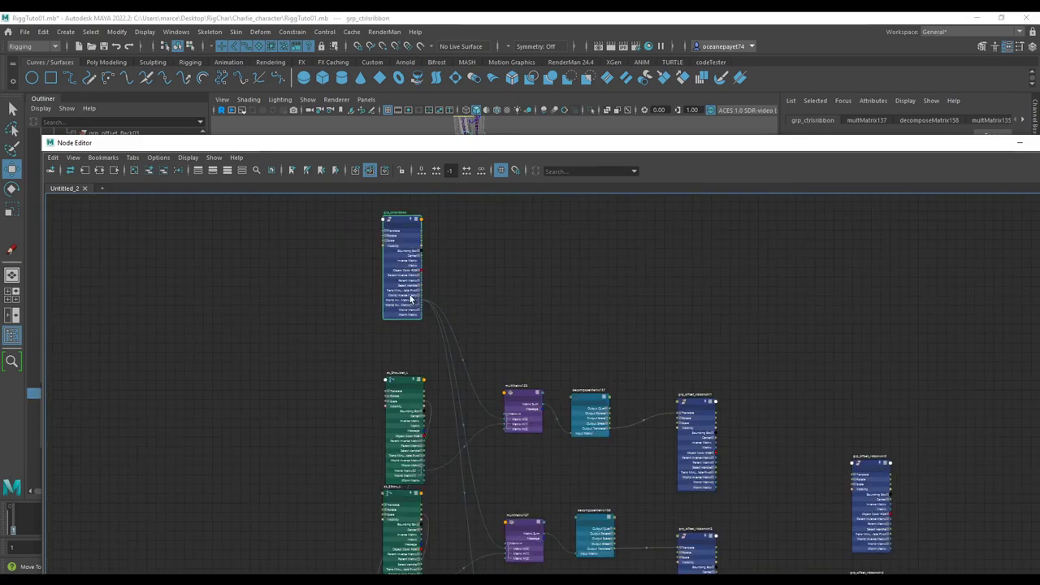
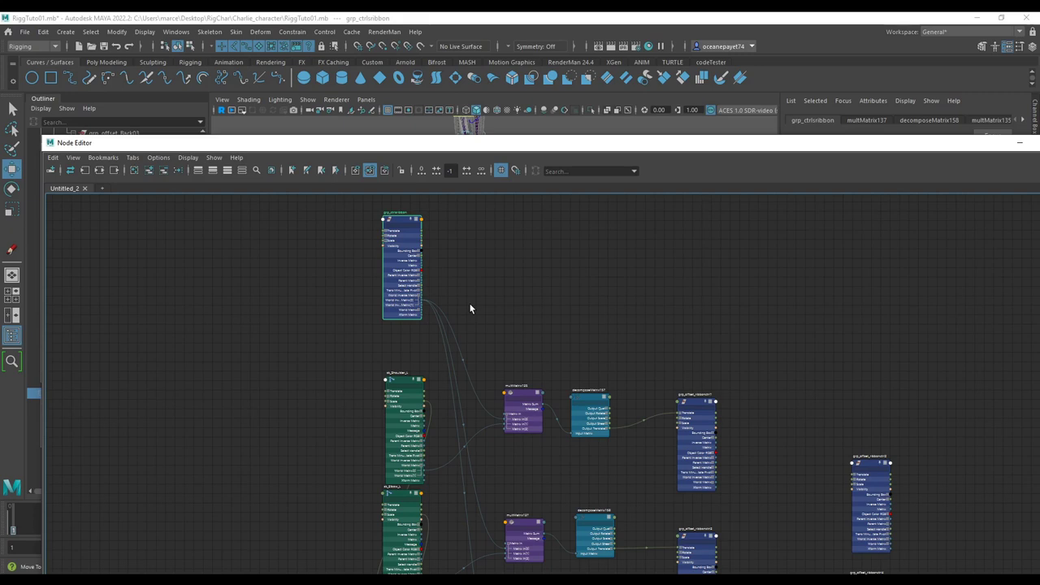
pyautogui.scroll(5, 504, 321)
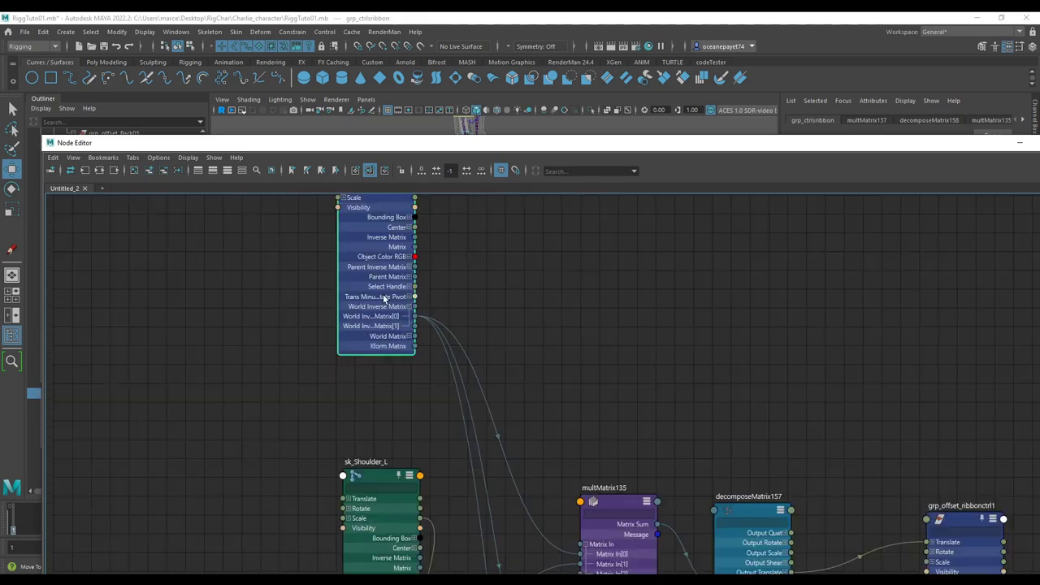
pyautogui.scroll(-8, 470, 322)
pyautogui.scroll(3, 488, 366)
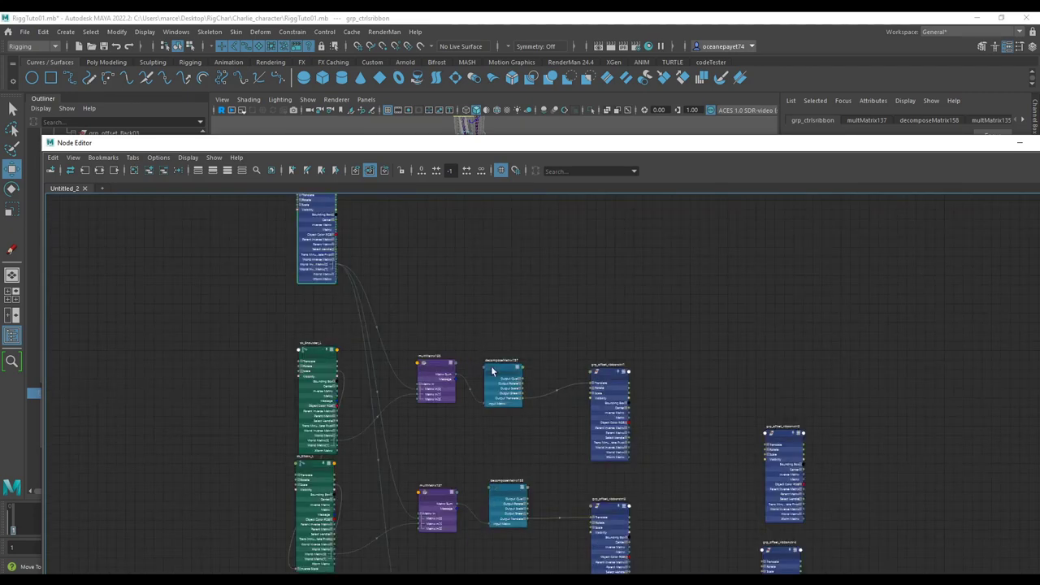
pyautogui.scroll(-3, 523, 366)
pyautogui.scroll(2, 514, 319)
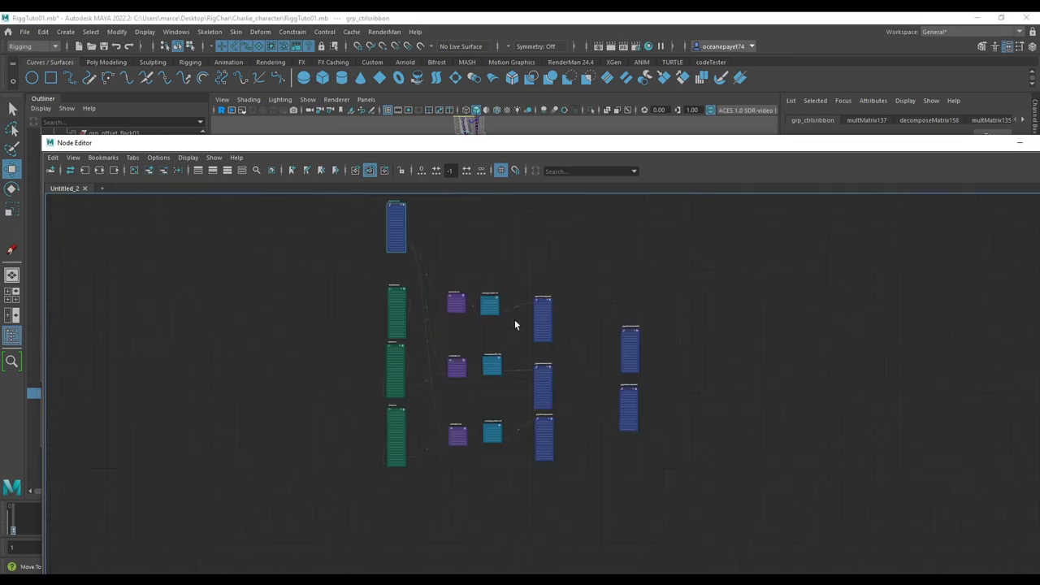
# Select grp_offset_ribbonctrl1 and inspect its placement at the left shoulder in the viewport.
pyautogui.moveTo(728, 146); pyautogui.dragTo(685, 334)
pyautogui.scroll(-4, 560, 221)
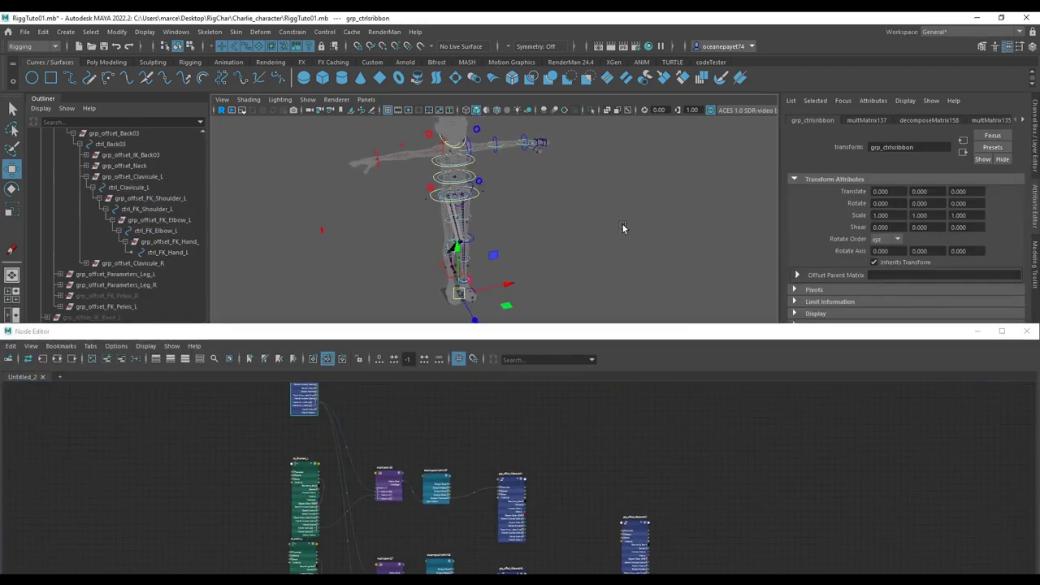
pyautogui.keyDown('alt'); pyautogui.moveTo(625, 230); pyautogui.dragTo(596, 173); pyautogui.keyUp('alt')
pyautogui.scroll(3, 558, 217)
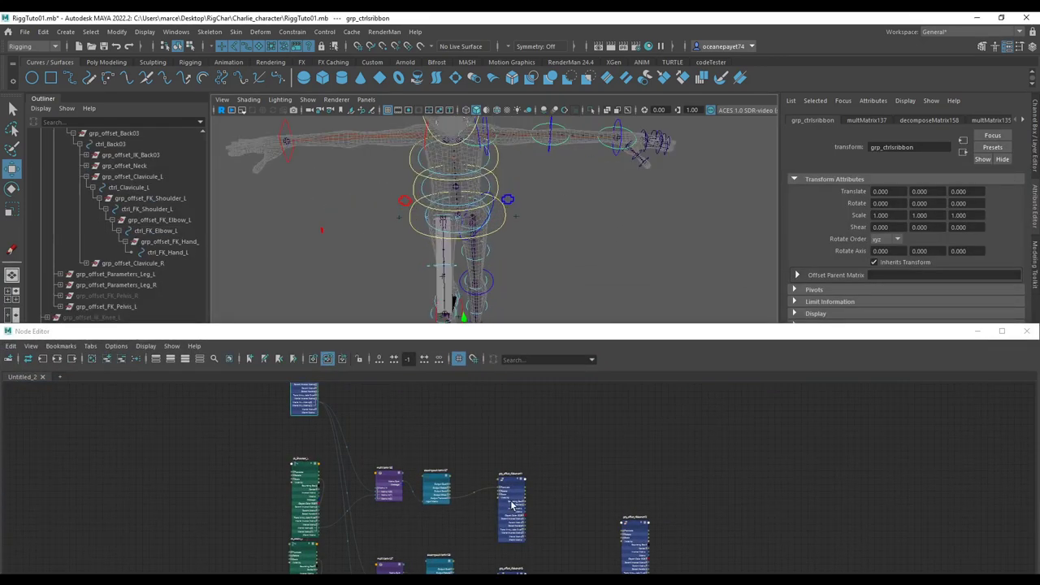
pyautogui.click(512, 505)
pyautogui.press('f')
pyautogui.scroll(-5, 537, 217)
pyautogui.keyDown('alt'); pyautogui.moveTo(532, 248); pyautogui.dragTo(553, 236); pyautogui.keyUp('alt')
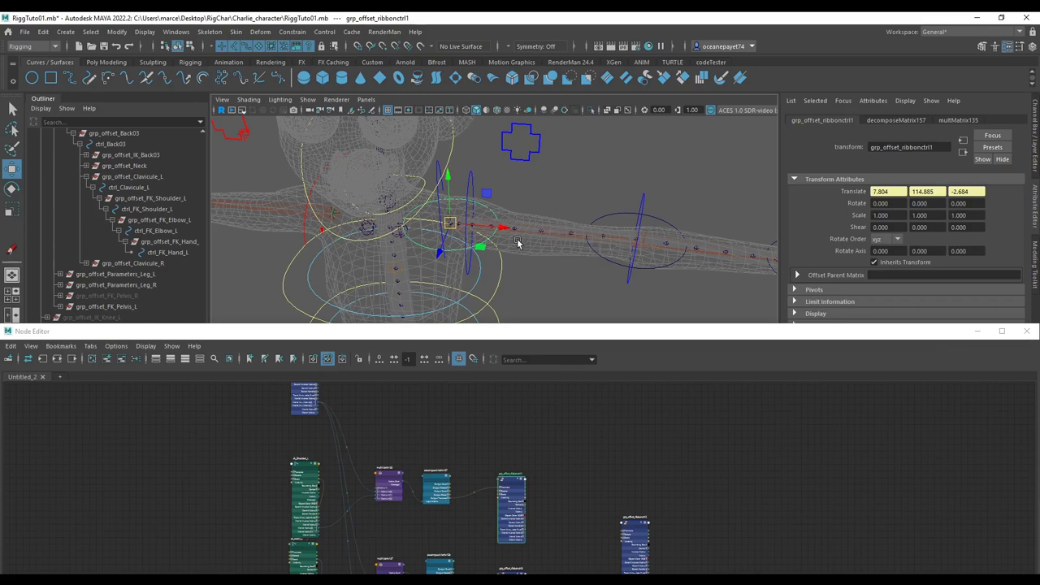
pyautogui.keyDown('alt'); pyautogui.moveTo(518, 243); pyautogui.dragTo(519, 256); pyautogui.keyUp('alt')
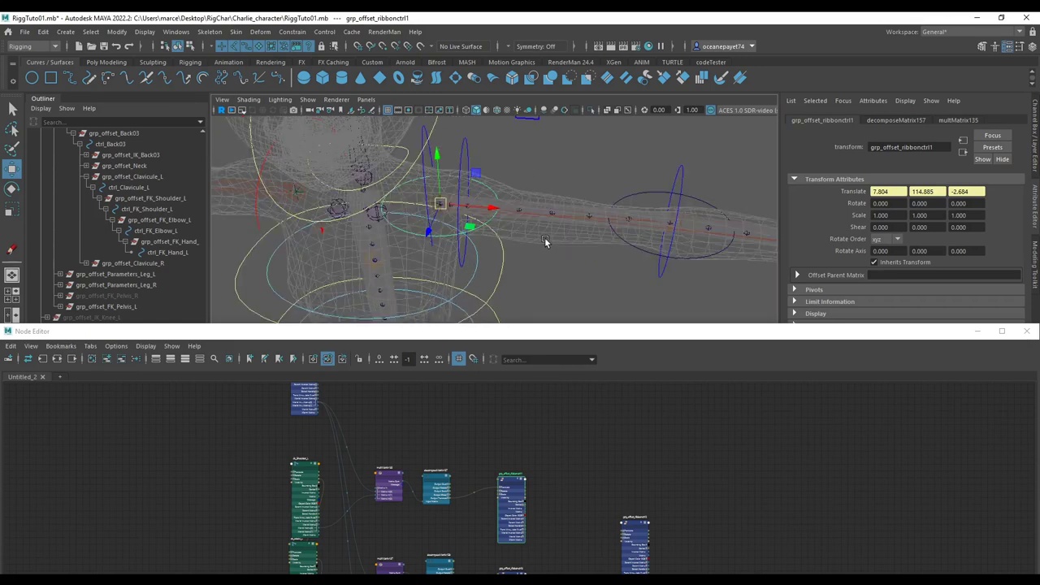
pyautogui.keyDown('alt'); pyautogui.moveTo(495, 237); pyautogui.dragTo(295, 271, button='right'); pyautogui.keyUp('alt')
pyautogui.keyDown('alt'); pyautogui.moveTo(524, 247); pyautogui.dragTo(507, 200, button='middle'); pyautogui.keyUp('alt')
pyautogui.keyDown('alt'); pyautogui.moveTo(506, 200); pyautogui.dragTo(699, 203, button='right'); pyautogui.keyUp('alt')
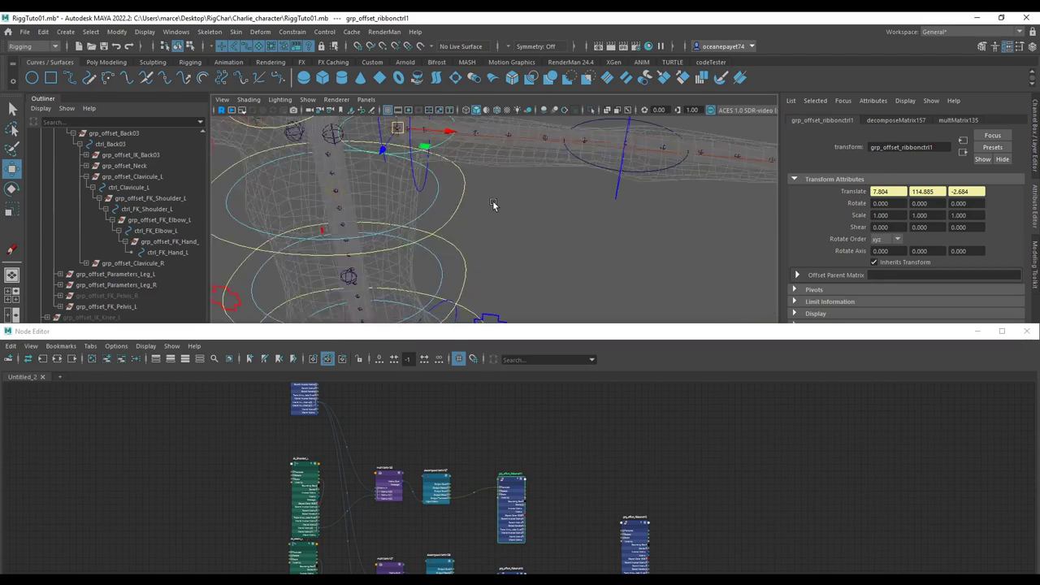
pyautogui.keyDown('alt'); pyautogui.moveTo(495, 204); pyautogui.dragTo(505, 259, button='middle'); pyautogui.keyUp('alt')
# Select the elbow and hand ribbon controls and the unconnected ctrl_ribbonctrl2 in turn to check their placement.
pyautogui.click(460, 165)
pyautogui.click(614, 180)
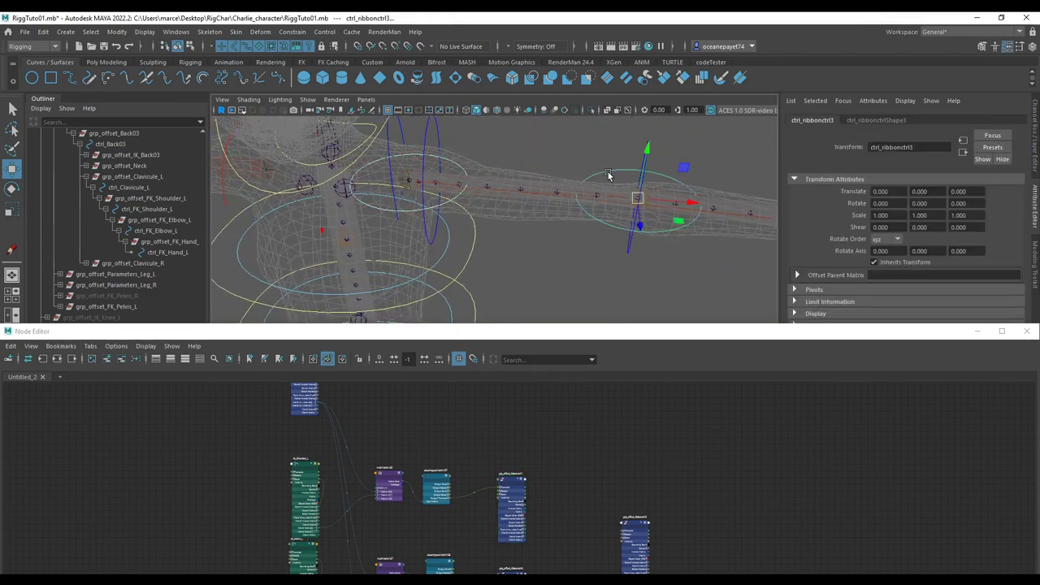
pyautogui.keyDown('alt'); pyautogui.moveTo(616, 183); pyautogui.dragTo(465, 225); pyautogui.keyUp('alt')
pyautogui.click(651, 216)
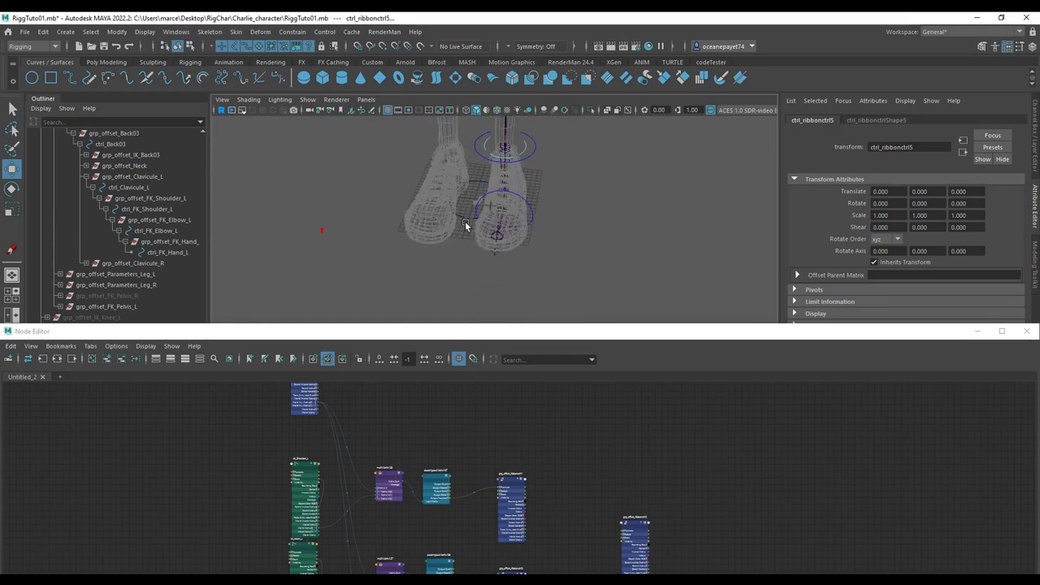
pyautogui.click(469, 218)
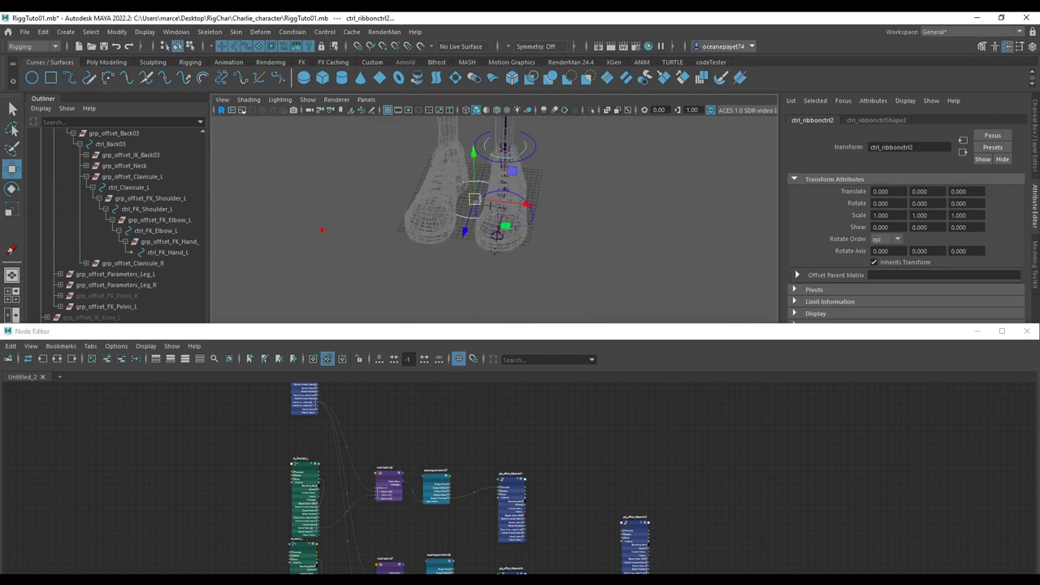
pyautogui.click(659, 207)
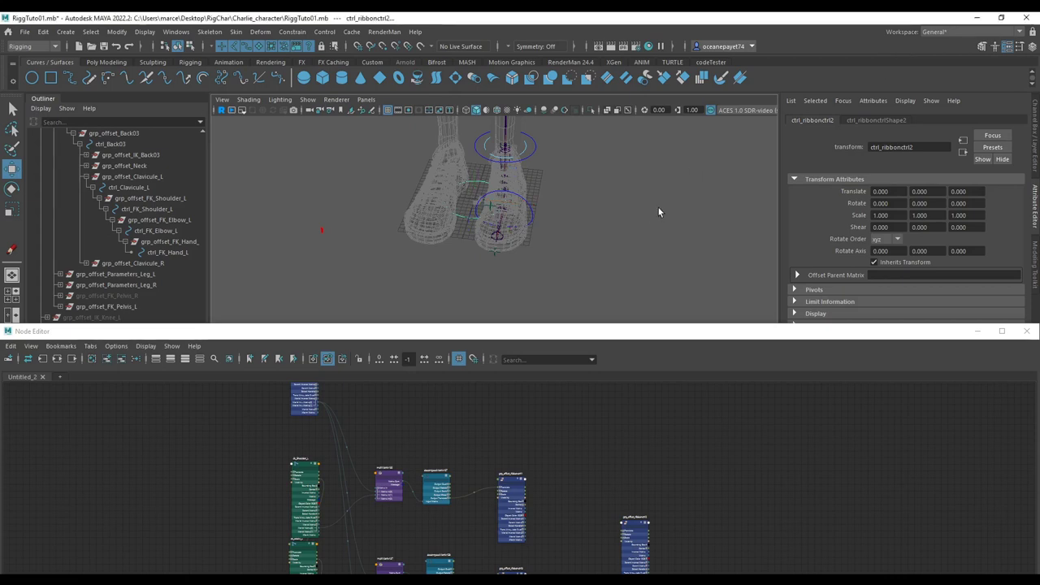
pyautogui.keyDown('alt'); pyautogui.moveTo(658, 207); pyautogui.dragTo(505, 283); pyautogui.keyUp('alt')
pyautogui.click(538, 225)
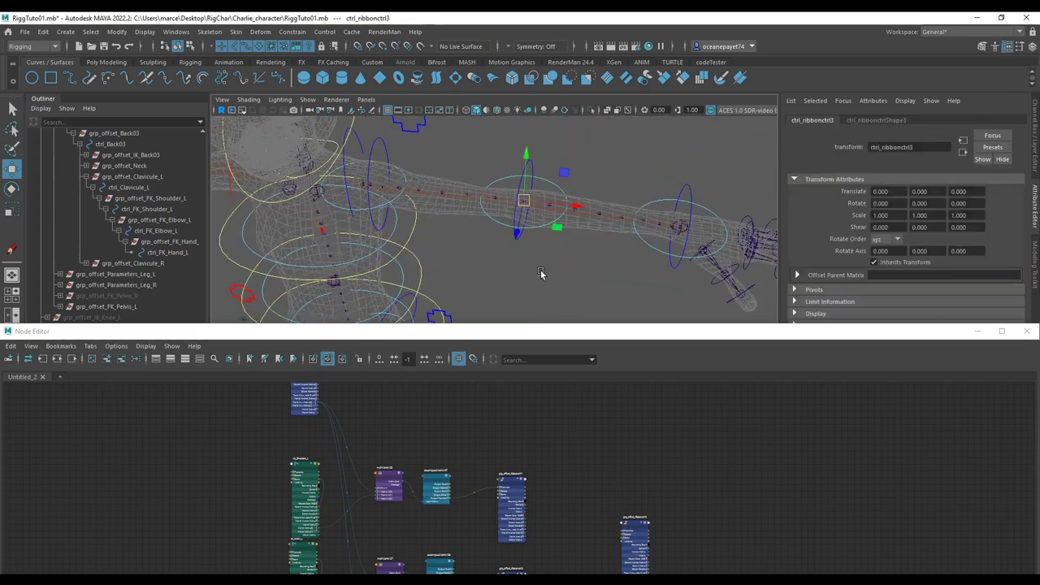
# Return to the node network and move the grp_offset_ribbonctrl3 node level with the elbow's decomposeMatrix node.
pyautogui.moveTo(650, 334); pyautogui.dragTo(738, 115)
pyautogui.scroll(2, 569, 235)
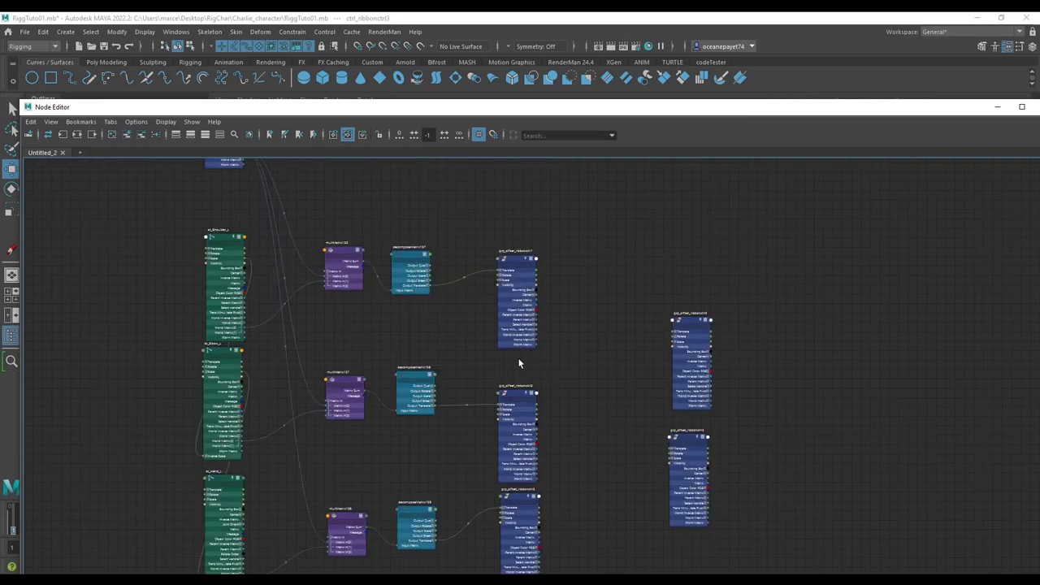
pyautogui.moveTo(517, 421); pyautogui.dragTo(512, 397)
pyautogui.scroll(5, 519, 407)
pyautogui.click(514, 395)
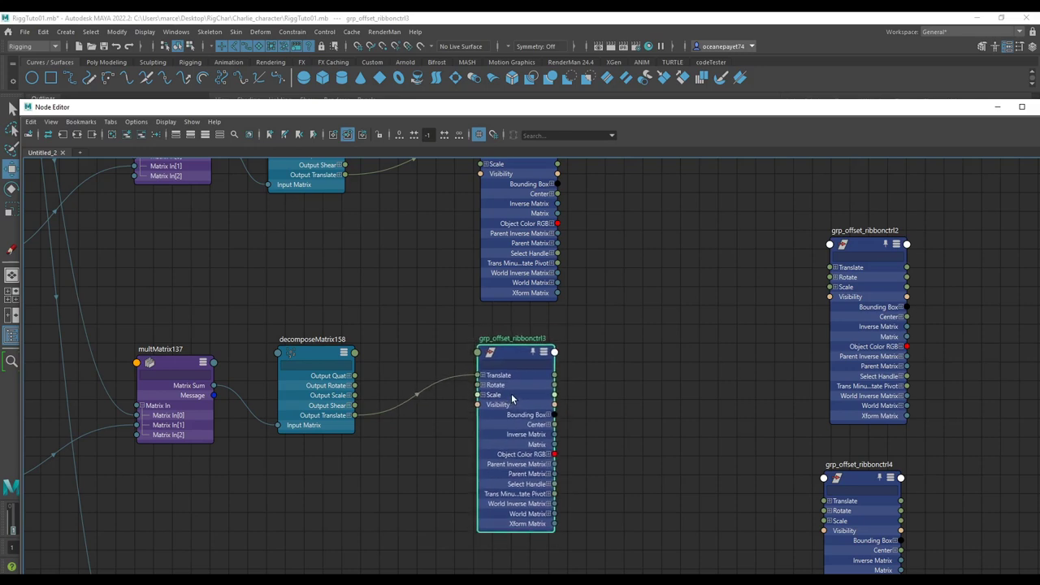
pyautogui.scroll(-5, 513, 399)
pyautogui.scroll(3, 439, 313)
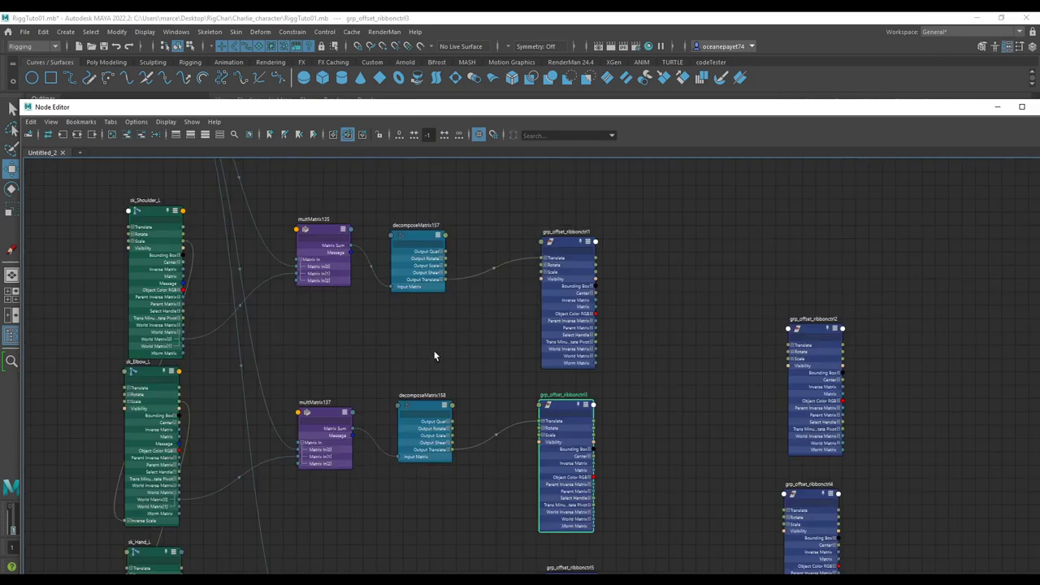
# Move the sk_Shoulder_L node higher in the graph to separate it from sk_Elbow_L.
pyautogui.scroll(-3, 429, 409)
pyautogui.click(430, 409)
pyautogui.scroll(5, 430, 409)
pyautogui.scroll(-4, 439, 387)
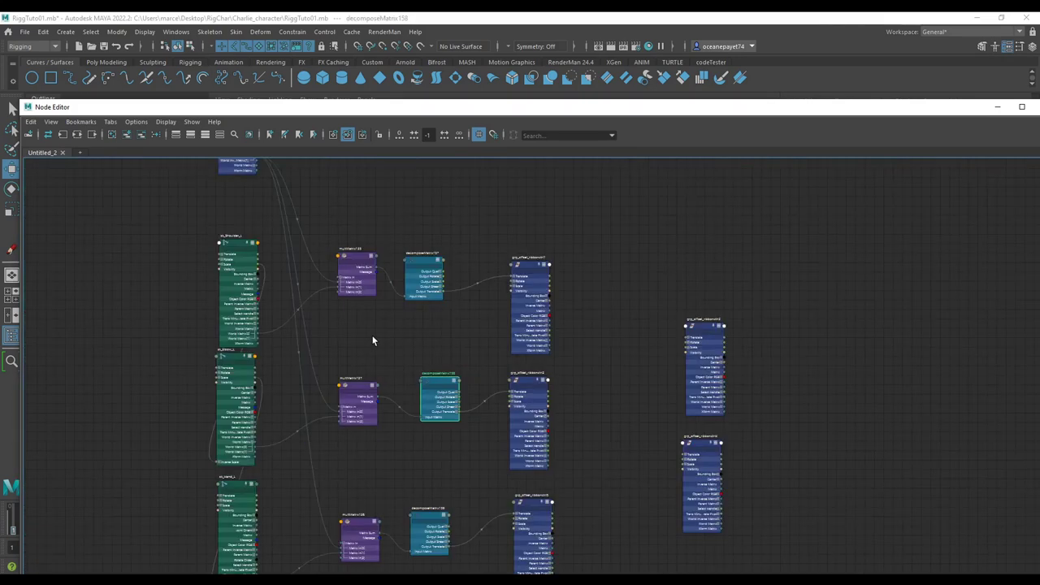
pyautogui.moveTo(232, 322); pyautogui.dragTo(233, 299)
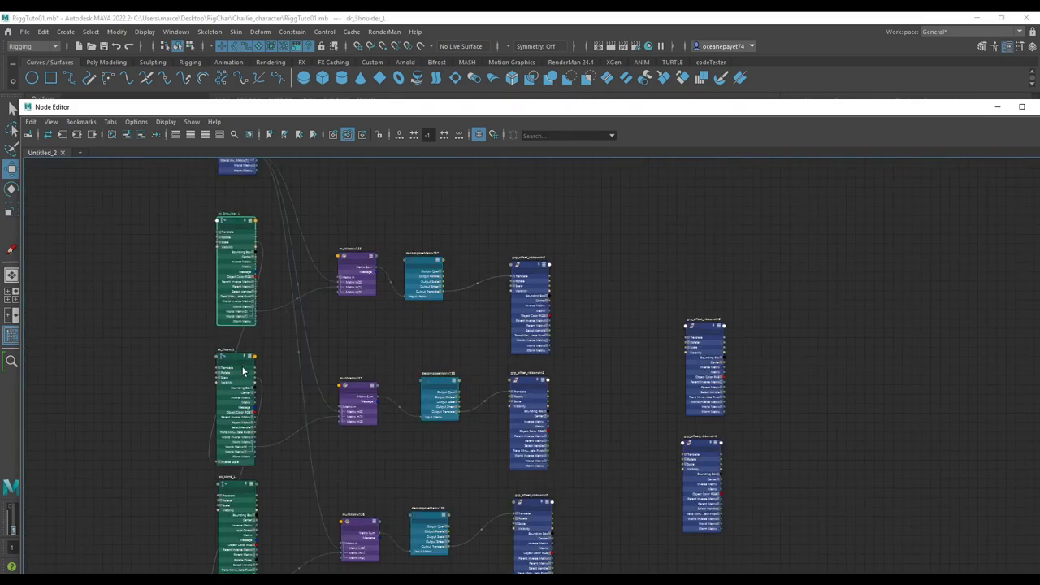
# Spread the node pairs apart, moving multMatrix137 and decomposeMatrix158 down and multMatrix135 and decomposeMatrix157 up.
pyautogui.click(422, 397)
pyautogui.scroll(4, 422, 397)
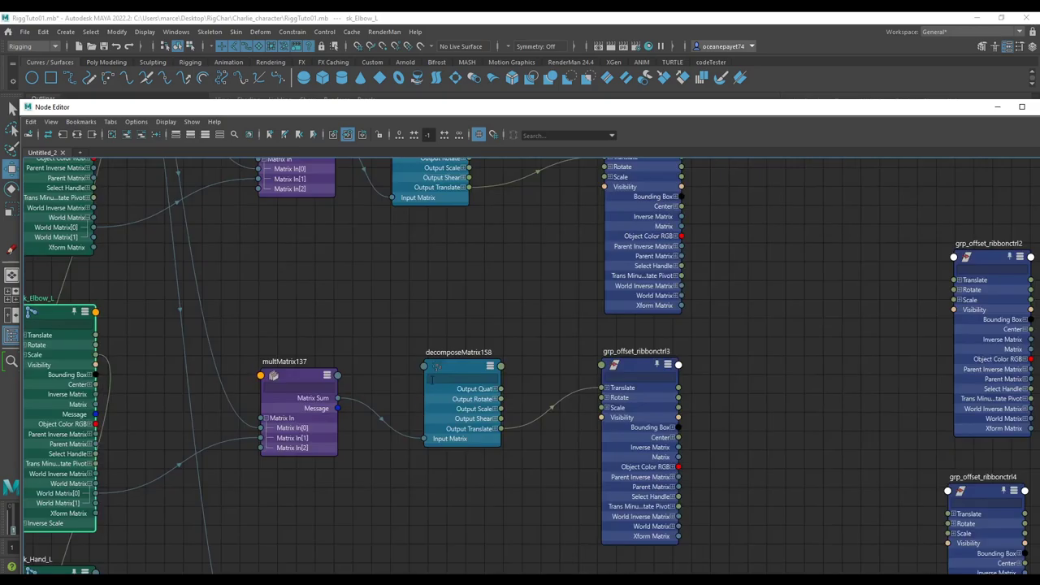
pyautogui.scroll(-1, 373, 406)
pyautogui.moveTo(341, 415); pyautogui.dragTo(335, 478)
pyautogui.scroll(-4, 360, 416)
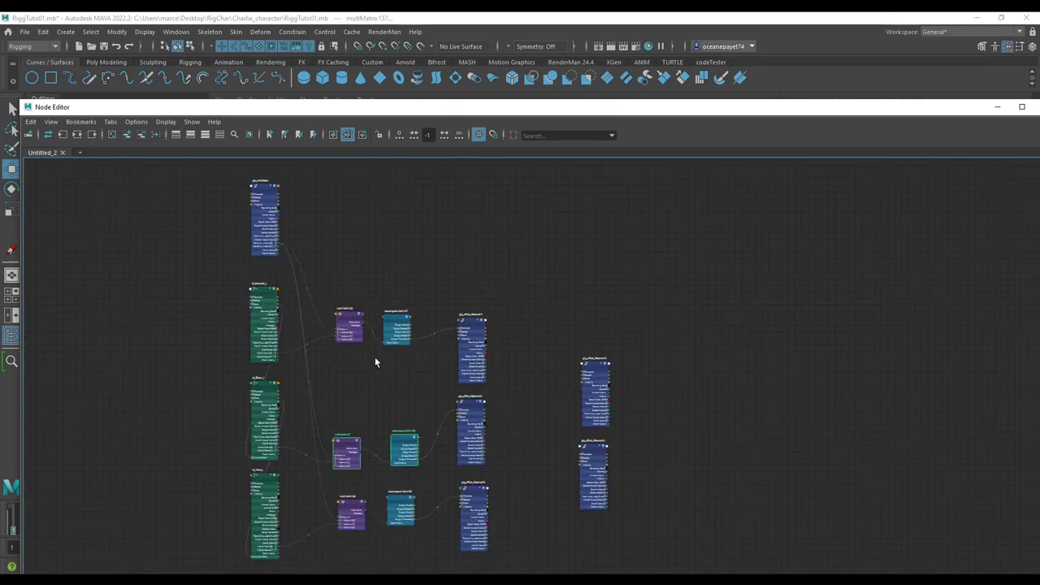
pyautogui.scroll(5, 375, 358)
pyautogui.click(420, 311)
pyautogui.keyDown('shift'); pyautogui.moveTo(313, 298); pyautogui.dragTo(315, 248); pyautogui.keyUp('shift')
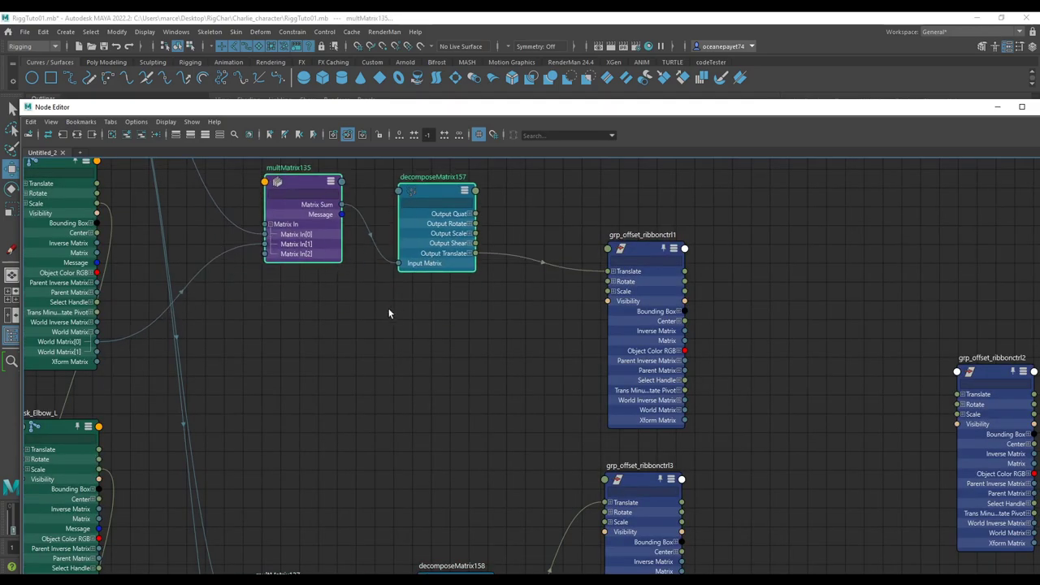
pyautogui.click(390, 315)
# Create a blendMatrix node in the free space between the shoulder and elbow matrix nodes.
pyautogui.scroll(-5, 393, 345)
pyautogui.scroll(3, 390, 368)
pyautogui.press('Tab')
pyautogui.write('bl')
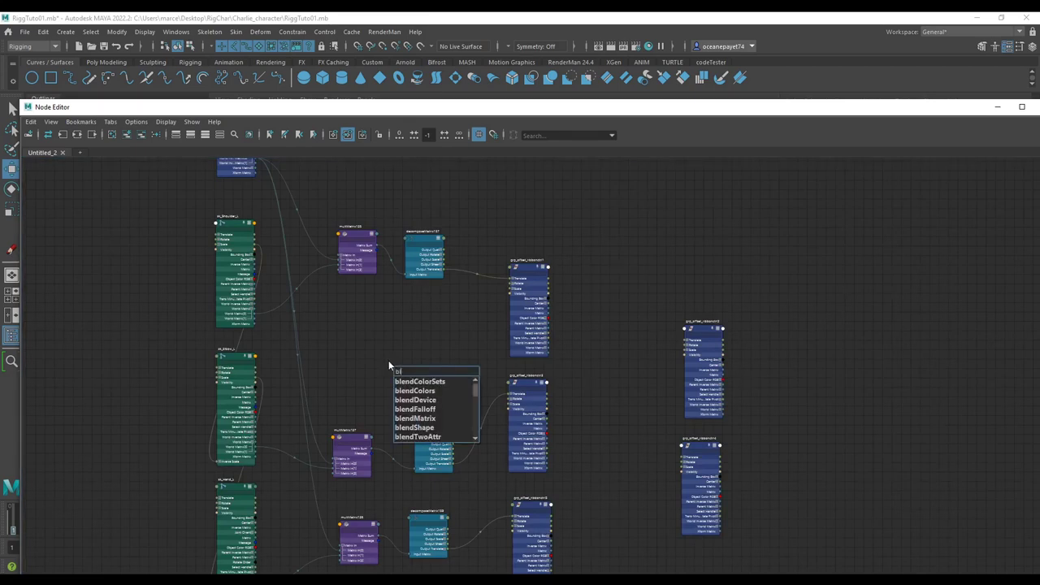
pyautogui.press('Down')
pyautogui.press('Down')
pyautogui.press('Down')
pyautogui.press('Down')
pyautogui.press('Down')
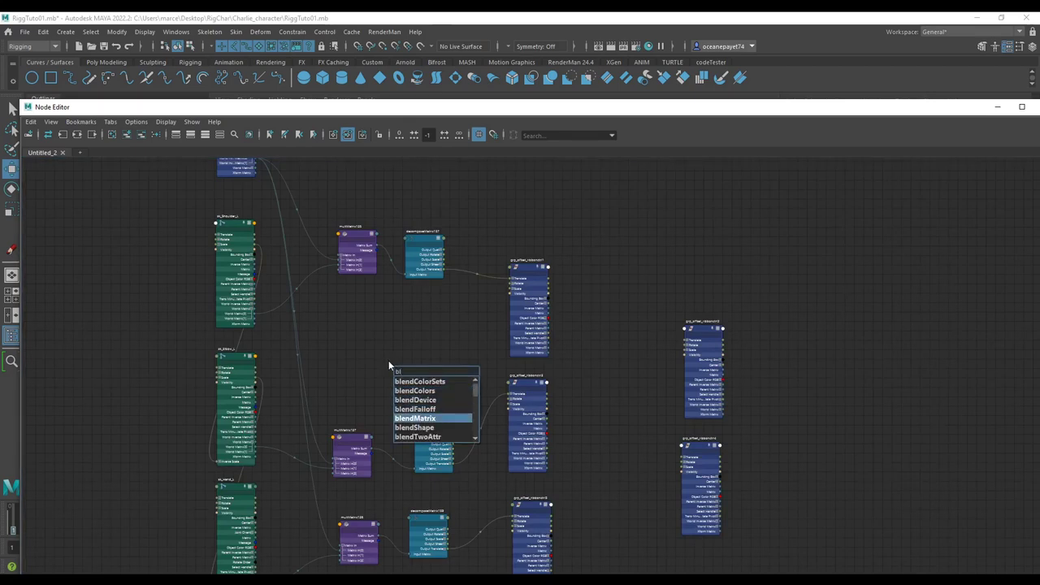
pyautogui.press('Return')
pyautogui.scroll(5, 415, 370)
pyautogui.press('3')
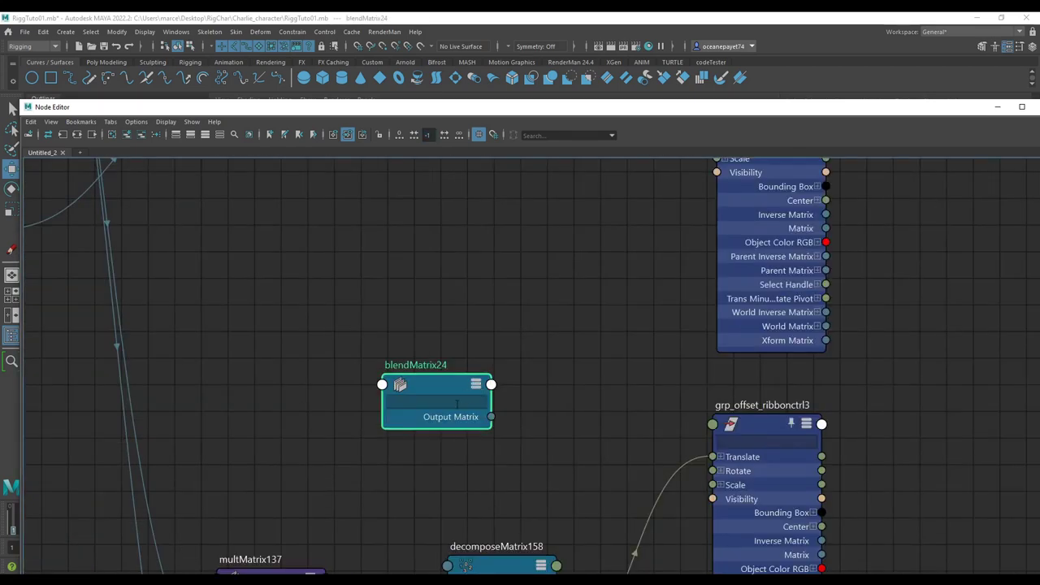
# Reposition the blendMatrix24 node between the two matrix rows and display all its attributes.
pyautogui.moveTo(449, 387); pyautogui.dragTo(412, 318)
pyautogui.moveTo(408, 318); pyautogui.dragTo(408, 462, button='right')
pyautogui.scroll(-6, 415, 396)
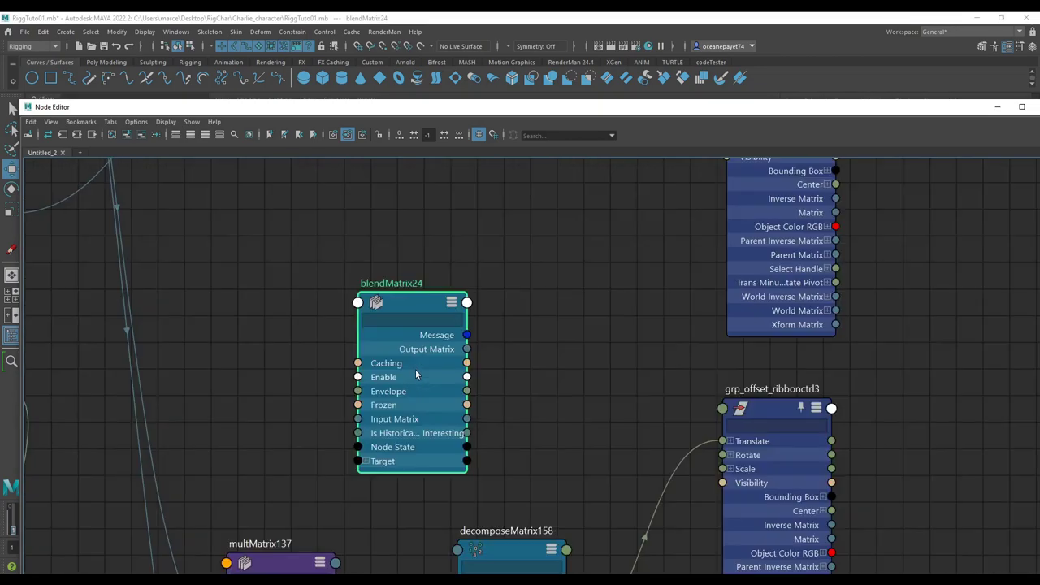
pyautogui.scroll(5, 419, 341)
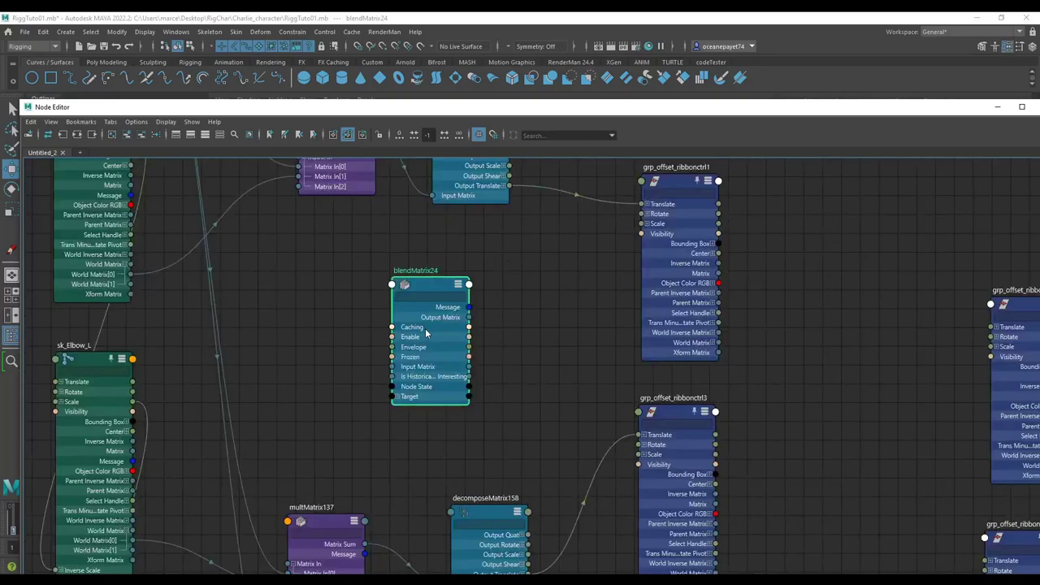
pyautogui.moveTo(426, 286); pyautogui.dragTo(410, 424, button='right')
pyautogui.scroll(-1, 429, 303)
pyautogui.scroll(1, 428, 251)
pyautogui.scroll(-1, 429, 310)
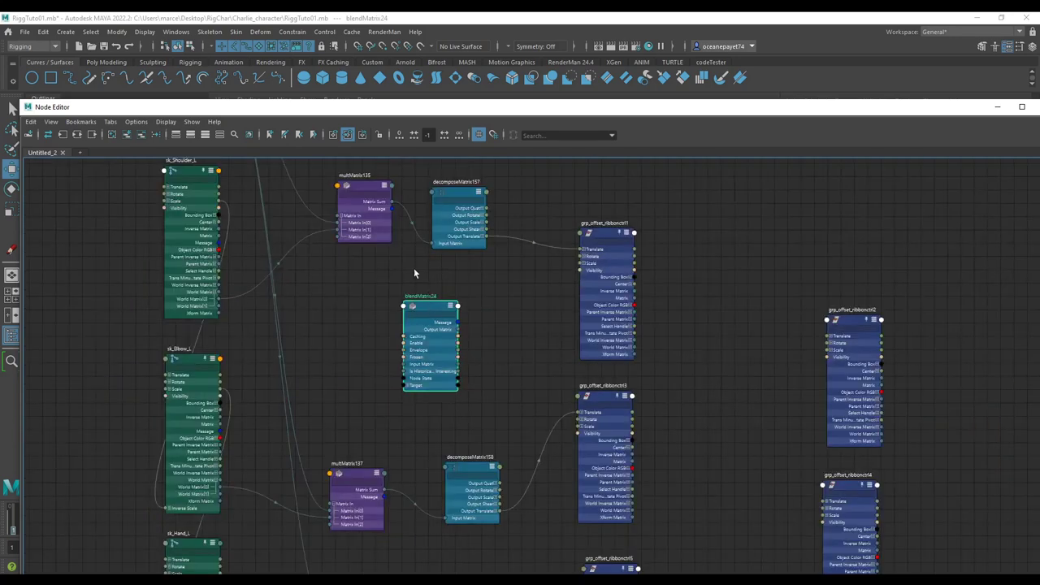
# Connect multMatrix135's Matrix Sum to blendMatrix24's Input Matrix and expand the blend node's Target[0] attributes.
pyautogui.scroll(1, 410, 229)
pyautogui.moveTo(399, 340); pyautogui.dragTo(412, 343)
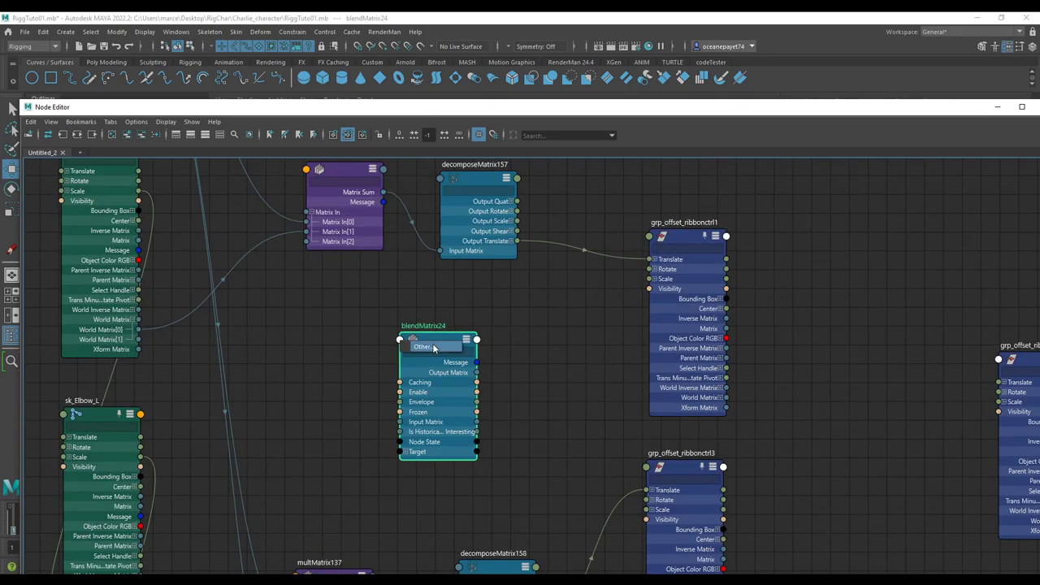
pyautogui.click(378, 284)
pyautogui.moveTo(390, 415); pyautogui.dragTo(402, 435)
pyautogui.click(404, 451)
pyautogui.click(413, 462)
pyautogui.moveTo(423, 512); pyautogui.dragTo(452, 451)
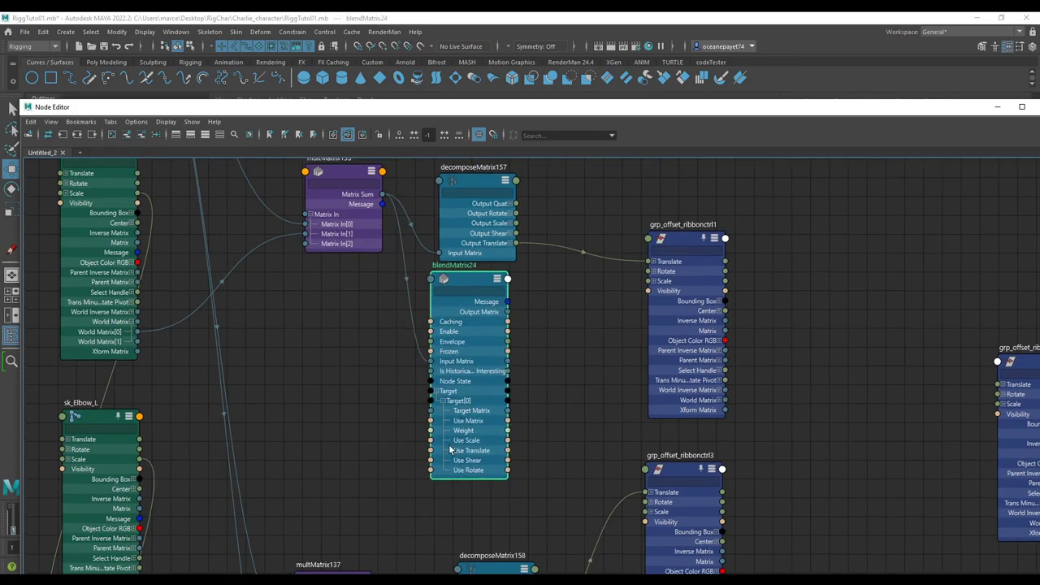
# Connect multMatrix137's Matrix Sum to the Target Matrix of Target[0] on blendMatrix24.
pyautogui.scroll(-2, 449, 455)
pyautogui.keyDown('alt'); pyautogui.moveTo(393, 548); pyautogui.dragTo(420, 483, button='middle'); pyautogui.keyUp('alt')
pyautogui.scroll(4, 420, 479)
pyautogui.moveTo(404, 506); pyautogui.dragTo(456, 402)
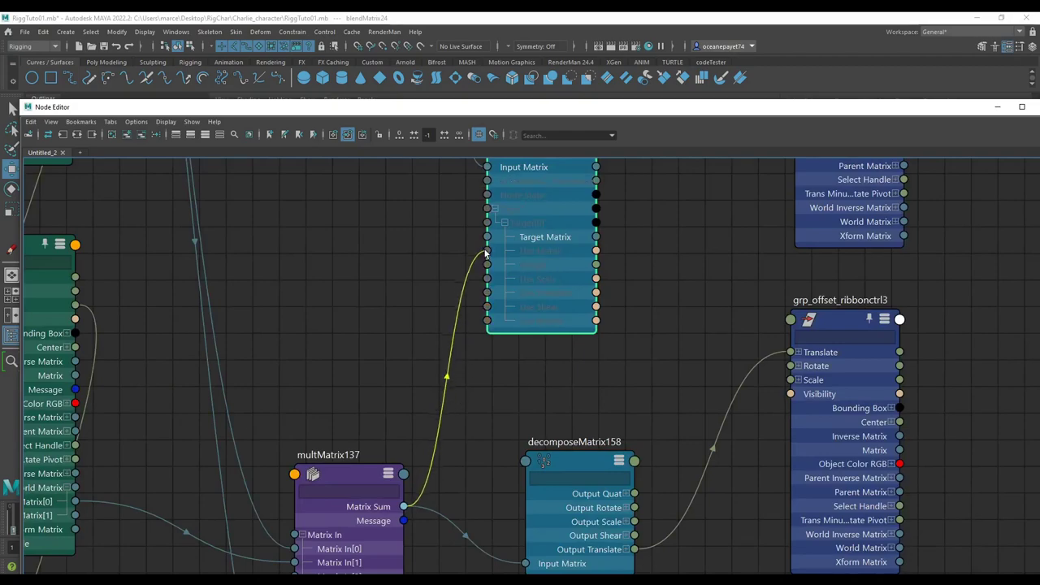
pyautogui.scroll(-5, 524, 280)
pyautogui.scroll(5, 475, 315)
pyautogui.scroll(-2, 479, 324)
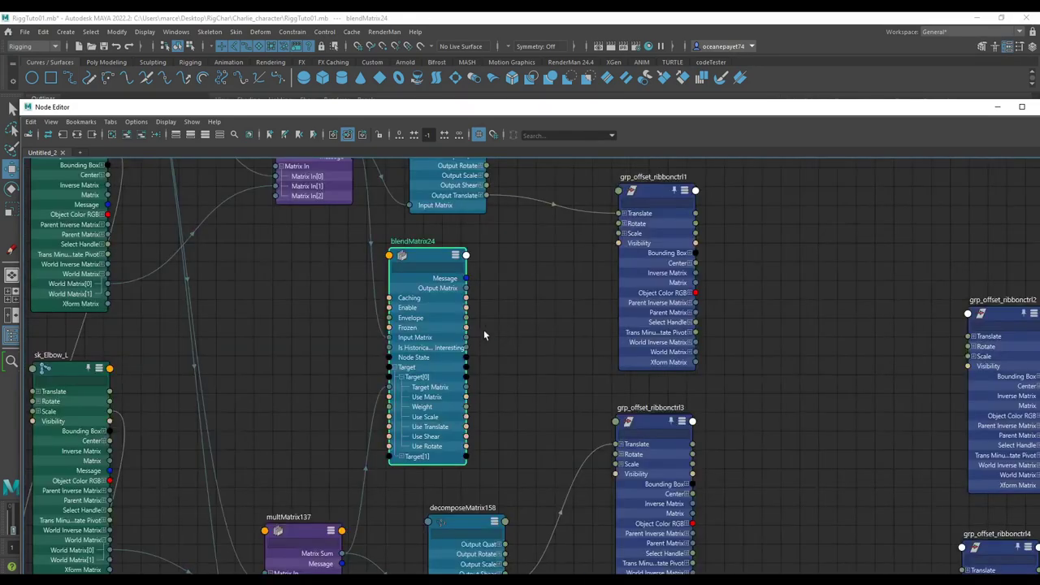
# Uncover the blendMatrix24 attributes, set Envelope to 0.5, and bring the node graph back into full view.
pyautogui.click(443, 361)
pyautogui.moveTo(621, 116); pyautogui.dragTo(574, 307)
pyautogui.click(878, 202)
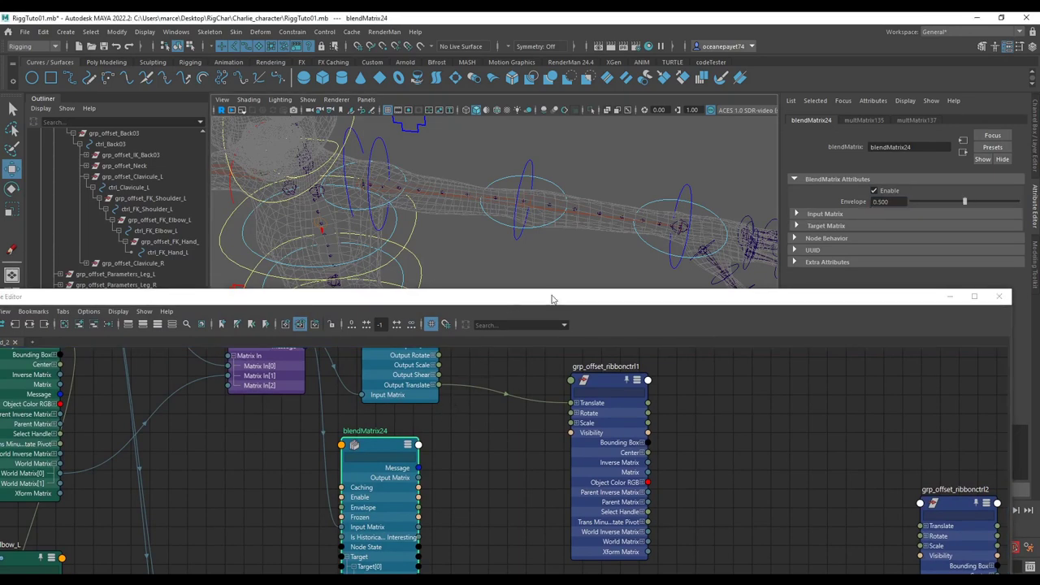
pyautogui.moveTo(727, 298); pyautogui.dragTo(760, 123)
pyautogui.scroll(2, 511, 316)
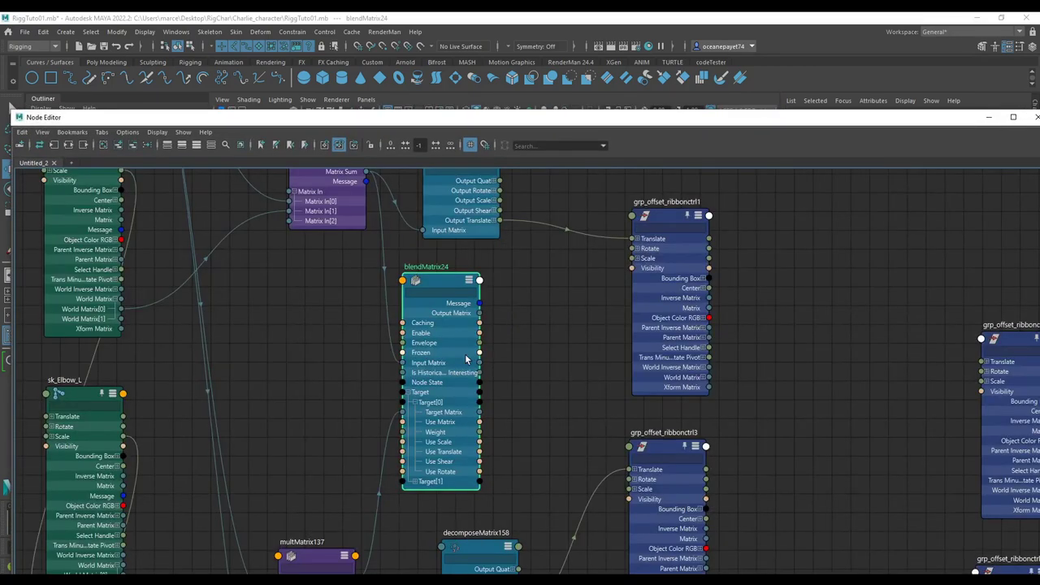
# Create a decomposeMatrix node beside blendMatrix24 and expand it to show its output attributes.
pyautogui.scroll(3, 494, 357)
pyautogui.scroll(-3, 496, 358)
pyautogui.scroll(3, 455, 359)
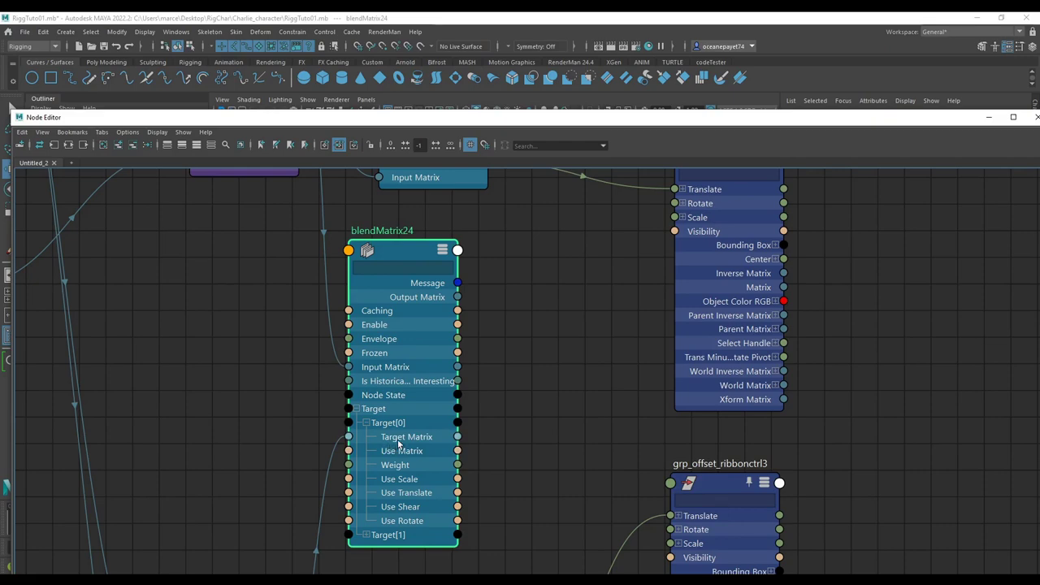
pyautogui.scroll(-4, 479, 409)
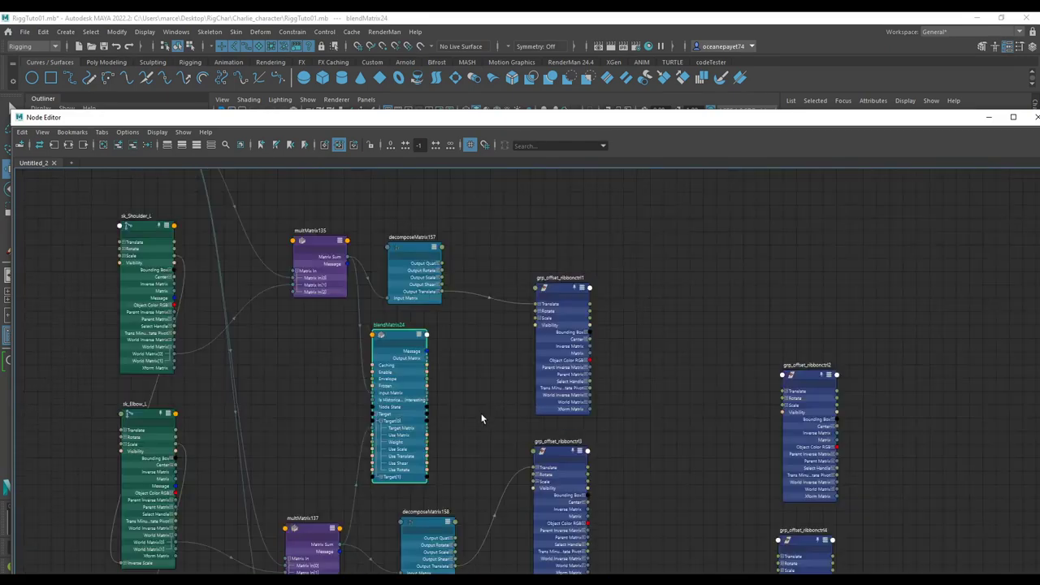
pyautogui.press('Tab')
pyautogui.write('decom')
pyautogui.press('Return')
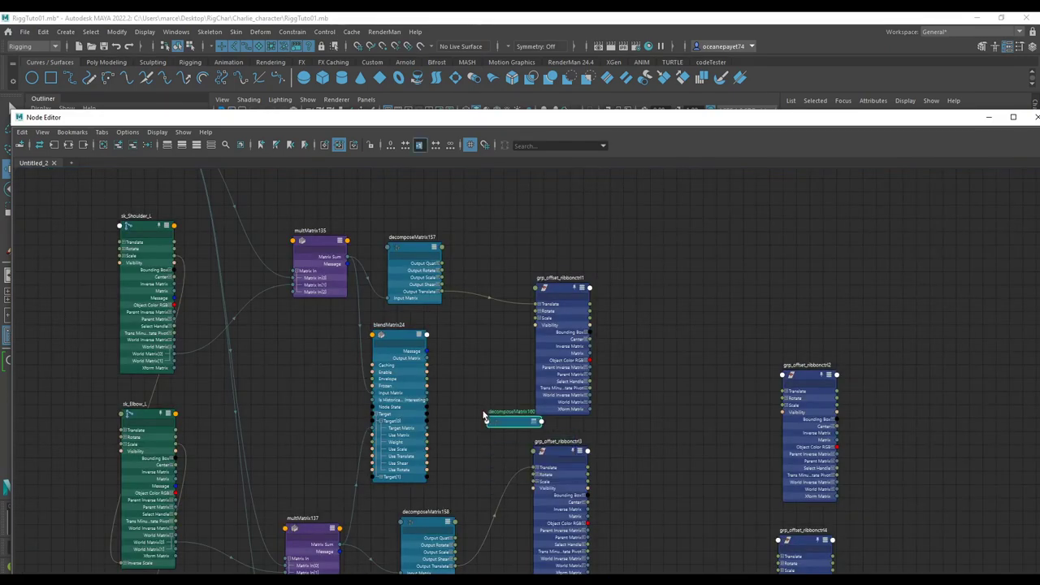
pyautogui.scroll(4, 421, 325)
pyautogui.press('3')
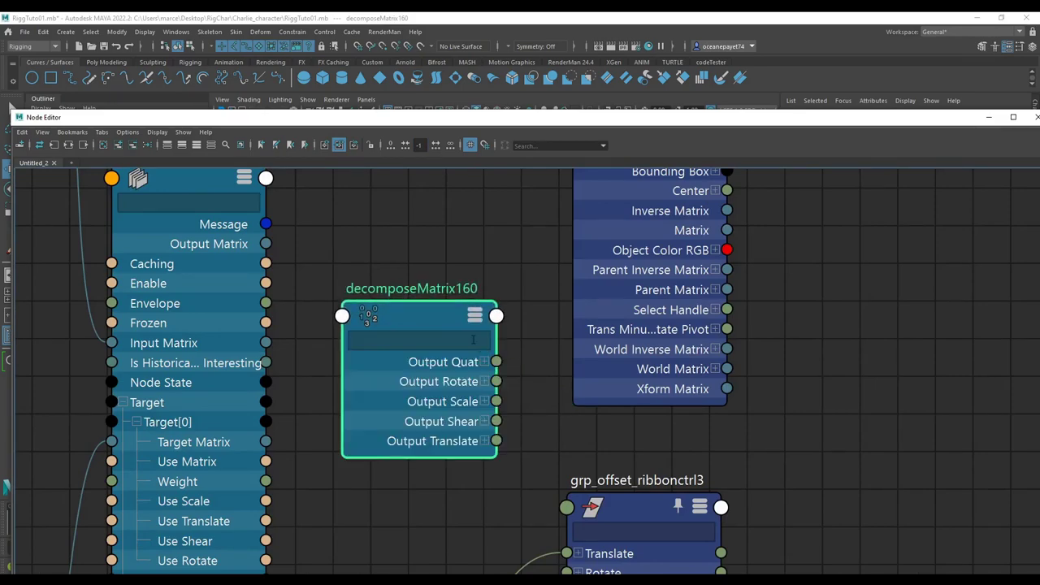
# Connect blendMatrix24's Output Matrix to the Input Matrix of decomposeMatrix160.
pyautogui.keyDown('alt'); pyautogui.moveTo(379, 304); pyautogui.dragTo(402, 294, button='middle'); pyautogui.keyUp('alt')
pyautogui.moveTo(349, 316); pyautogui.dragTo(365, 306)
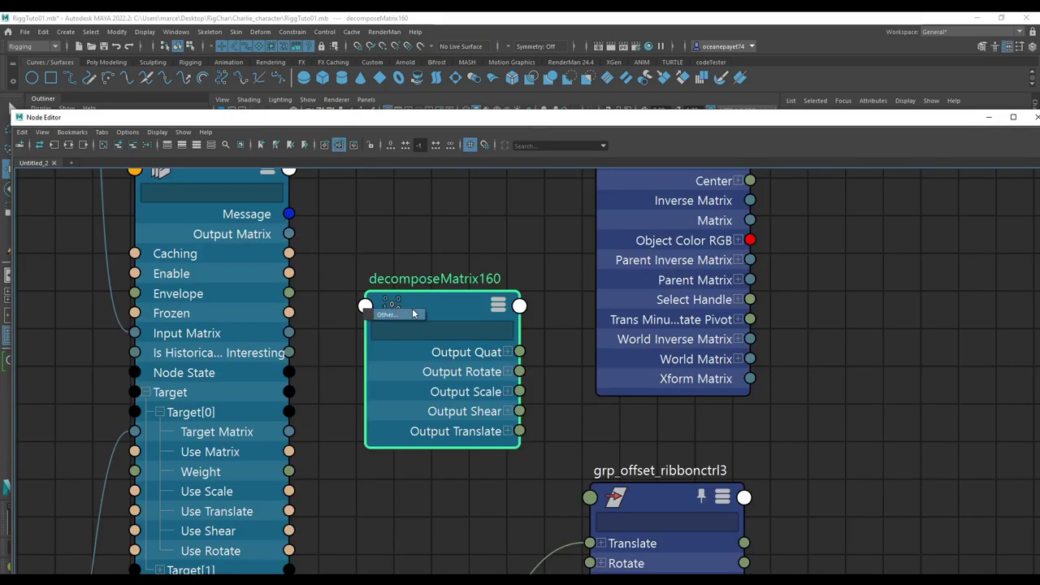
pyautogui.click(388, 314)
pyautogui.click(694, 196)
pyautogui.scroll(-6, 548, 421)
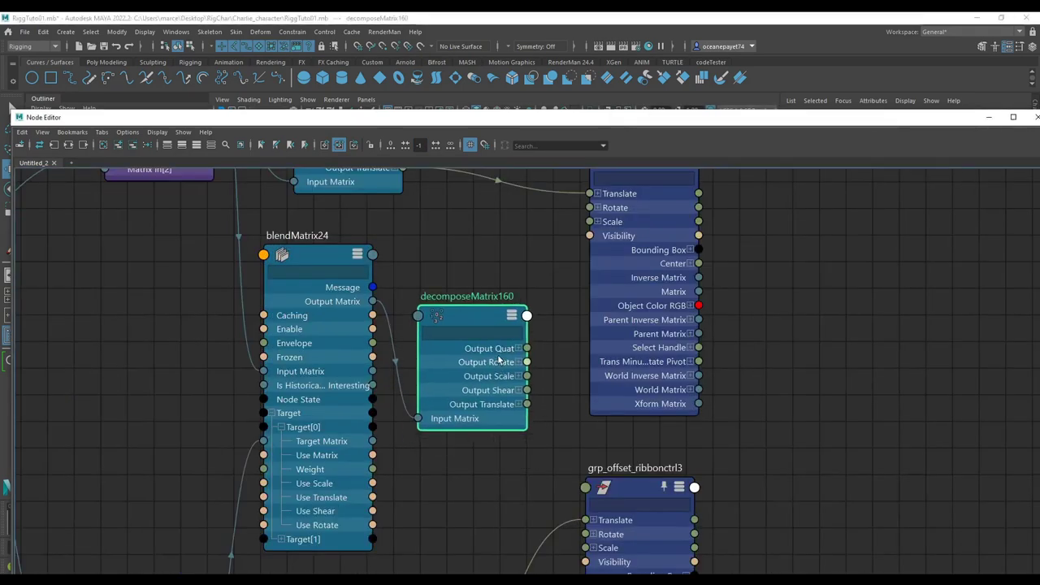
# Connect decomposeMatrix160's Output Rotate to the Rotate input of grp_offset_ribbonctrl3.
pyautogui.moveTo(520, 345); pyautogui.dragTo(530, 443)
pyautogui.scroll(5, 530, 433)
pyautogui.scroll(-2, 520, 382)
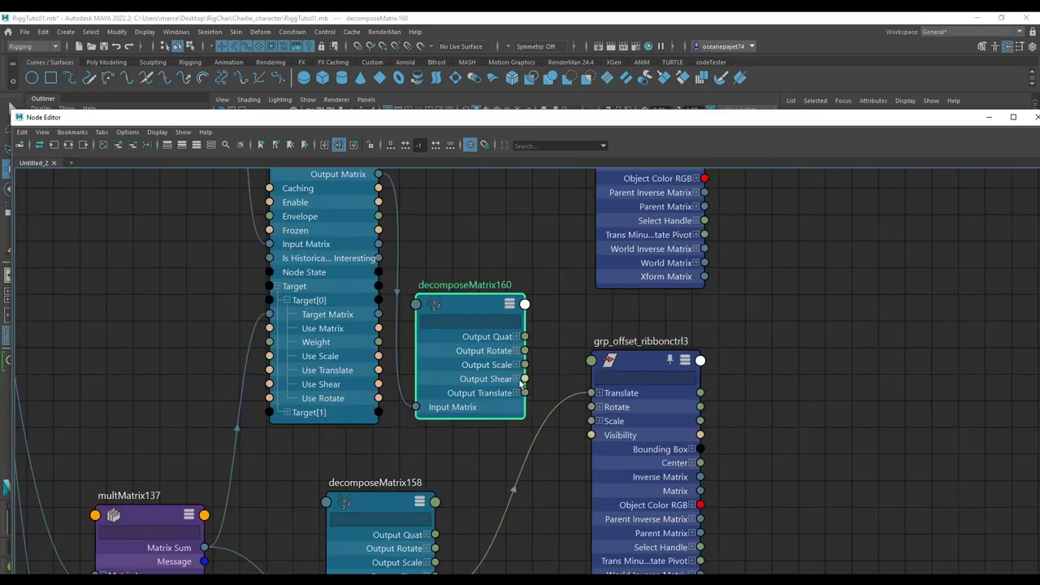
pyautogui.moveTo(525, 351); pyautogui.dragTo(593, 410)
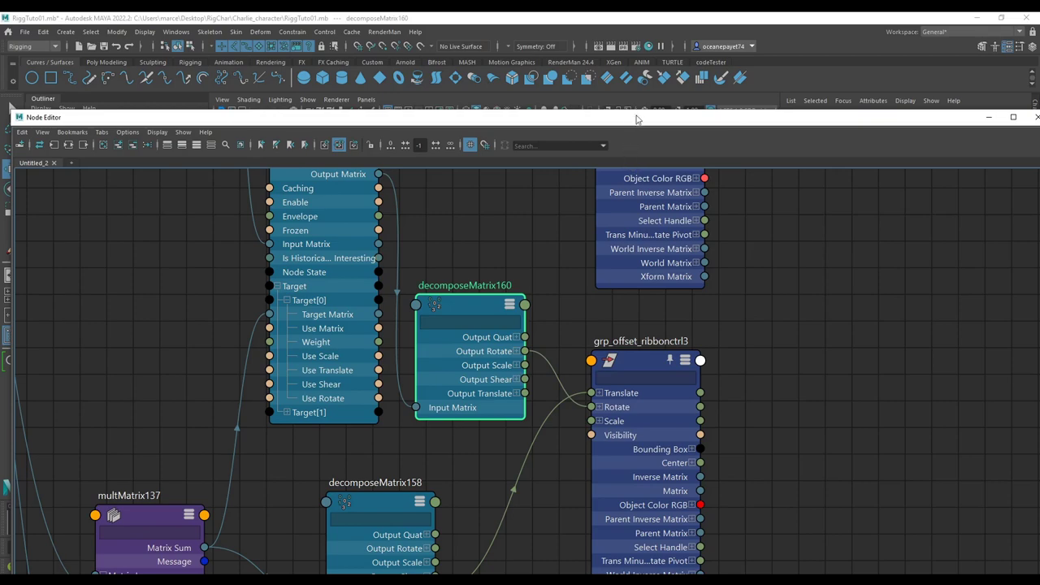
# Uncover the viewport, test the elbow ribbon setup with the ctrl_FK_Elbow_L control, and undo the test.
pyautogui.moveTo(637, 120); pyautogui.dragTo(639, 329)
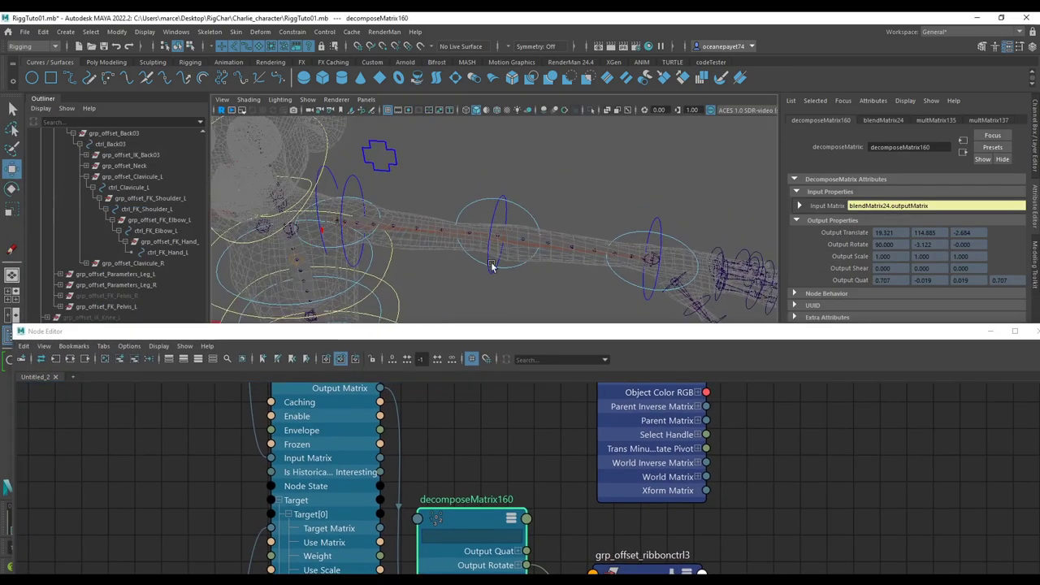
pyautogui.keyDown('alt'); pyautogui.moveTo(492, 266); pyautogui.dragTo(515, 226); pyautogui.keyUp('alt')
pyautogui.click(539, 256)
pyautogui.hotkey('ctrl', 'z')
pyautogui.keyDown('alt'); pyautogui.moveTo(590, 250); pyautogui.dragTo(560, 247, button='middle'); pyautogui.keyUp('alt')
pyautogui.keyDown('alt'); pyautogui.moveTo(561, 248); pyautogui.dragTo(497, 272); pyautogui.keyUp('alt')
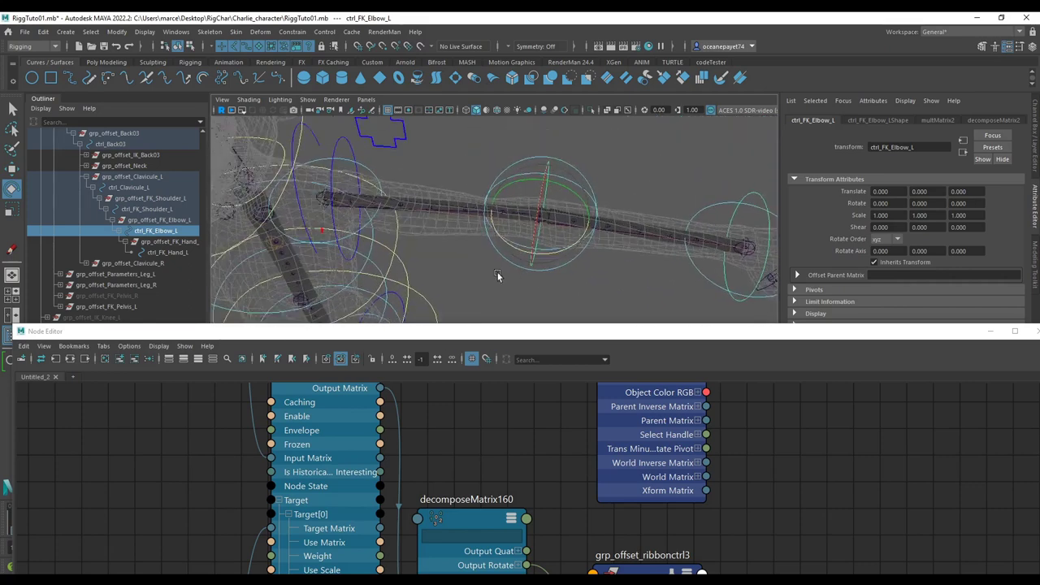
# Inspect the left arm's joint chain up close, selecting ik_Shoulder_L and ik_Elbow_L.
pyautogui.scroll(3, 497, 272)
pyautogui.keyDown('alt'); pyautogui.moveTo(413, 200); pyautogui.dragTo(435, 213); pyautogui.keyUp('alt')
pyautogui.keyDown('alt'); pyautogui.moveTo(360, 154); pyautogui.dragTo(428, 203); pyautogui.keyUp('alt')
pyautogui.click(428, 203)
pyautogui.click(625, 206)
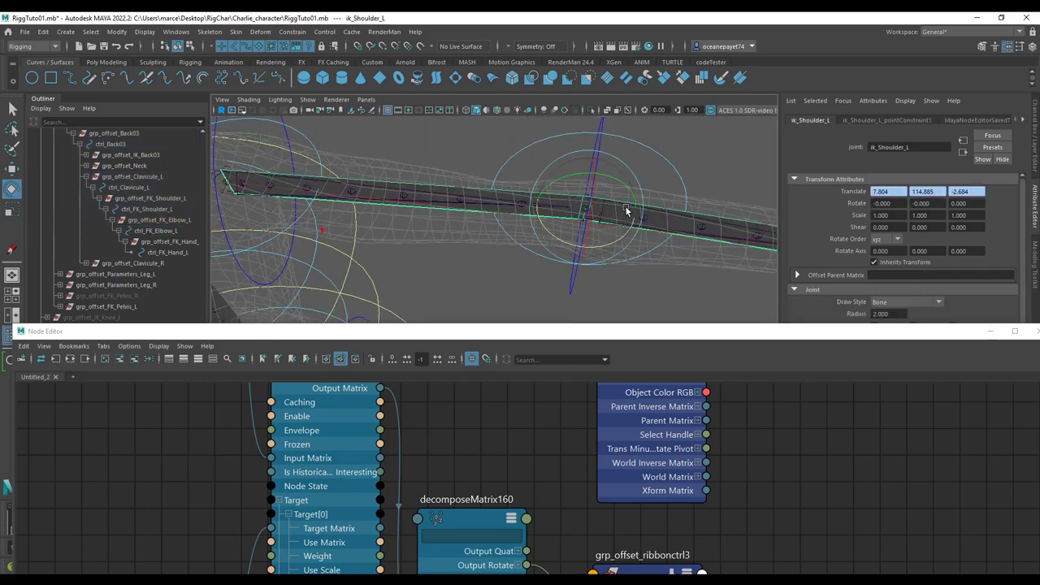
pyautogui.click(716, 235)
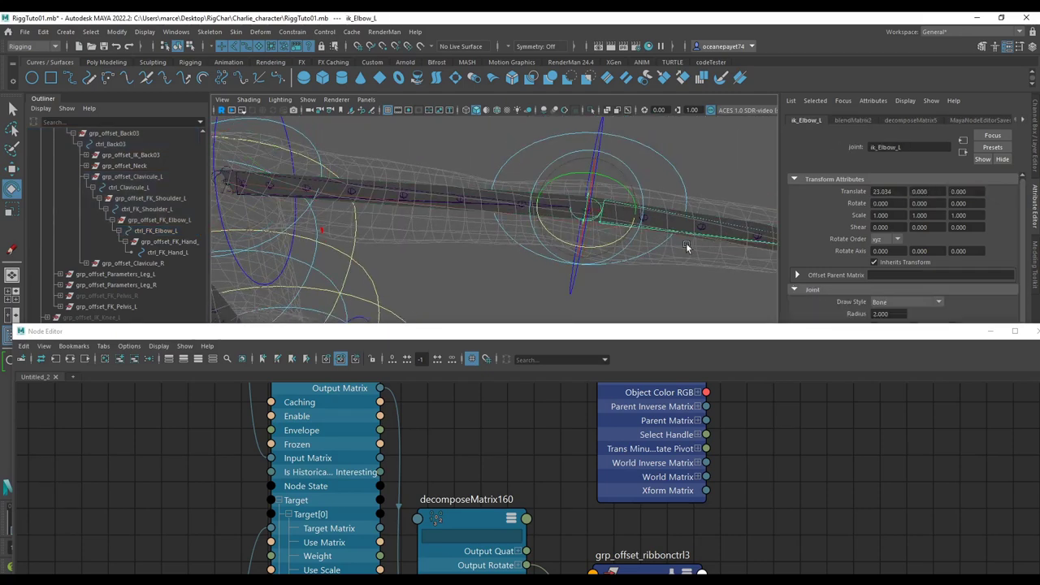
pyautogui.scroll(-5, 612, 253)
pyautogui.keyDown('alt'); pyautogui.moveTo(613, 253); pyautogui.dragTo(530, 237); pyautogui.keyUp('alt')
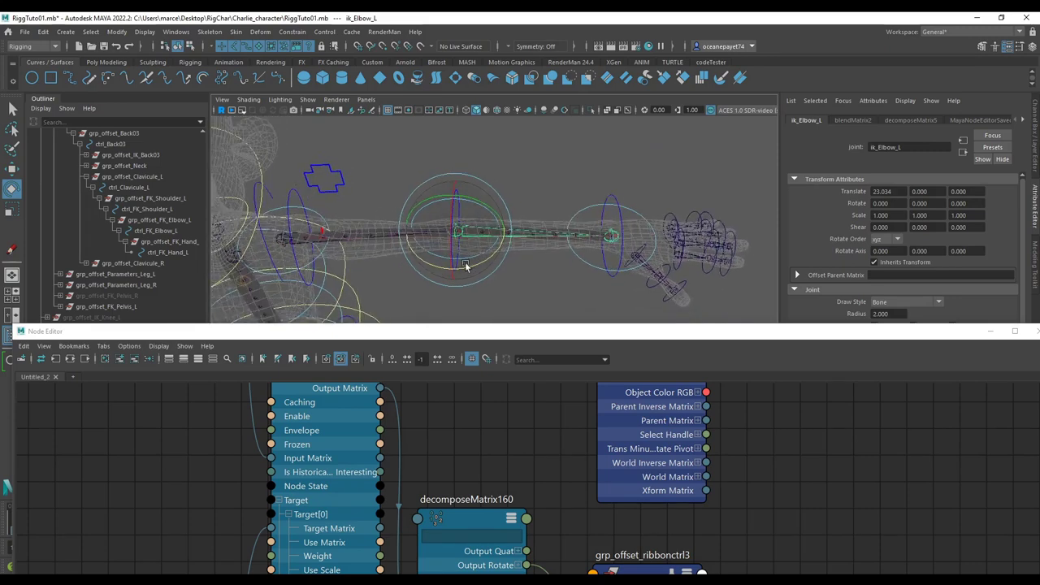
# Try the left FK elbow control again from another angle and undo the change.
pyautogui.click(515, 280)
pyautogui.keyDown('alt'); pyautogui.moveTo(470, 276); pyautogui.dragTo(421, 235); pyautogui.keyUp('alt')
pyautogui.click(562, 213)
pyautogui.hotkey('ctrl', 'z')
# Minimize the Node Editor and frame the left arm from shoulder to elbow in the viewport.
pyautogui.moveTo(884, 335); pyautogui.dragTo(627, 363)
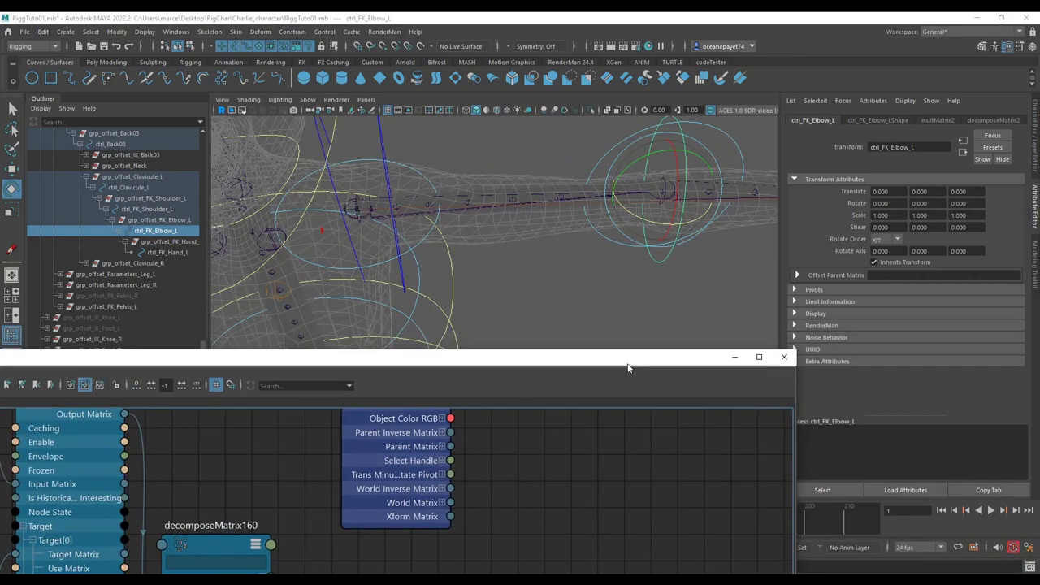
pyautogui.click(736, 357)
pyautogui.scroll(5, 574, 295)
pyautogui.keyDown('alt'); pyautogui.moveTo(561, 325); pyautogui.dragTo(536, 304); pyautogui.keyUp('alt')
pyautogui.scroll(-4, 536, 304)
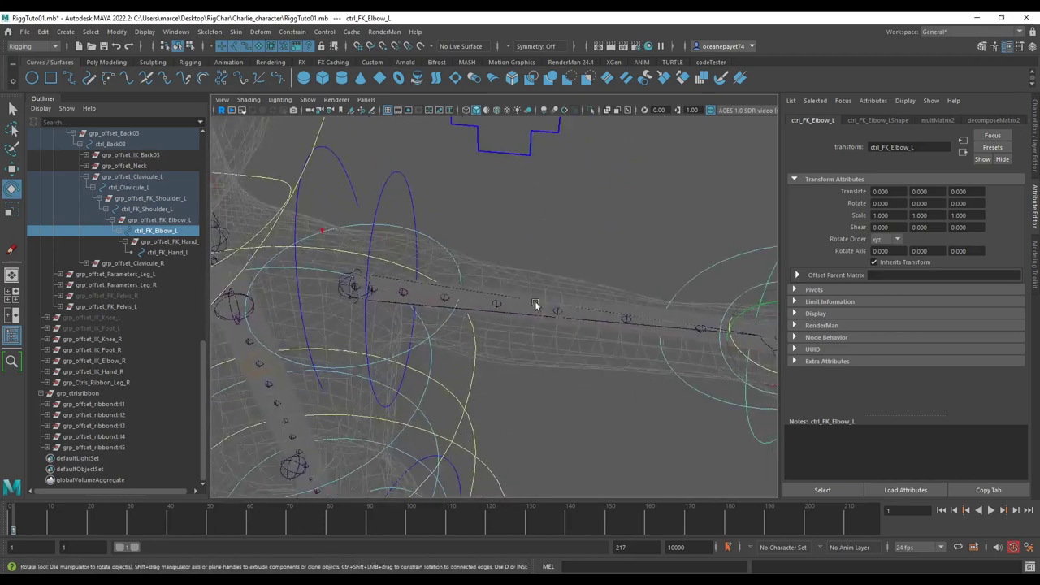
pyautogui.keyDown('alt'); pyautogui.moveTo(609, 333); pyautogui.dragTo(529, 311, button='middle'); pyautogui.keyUp('alt')
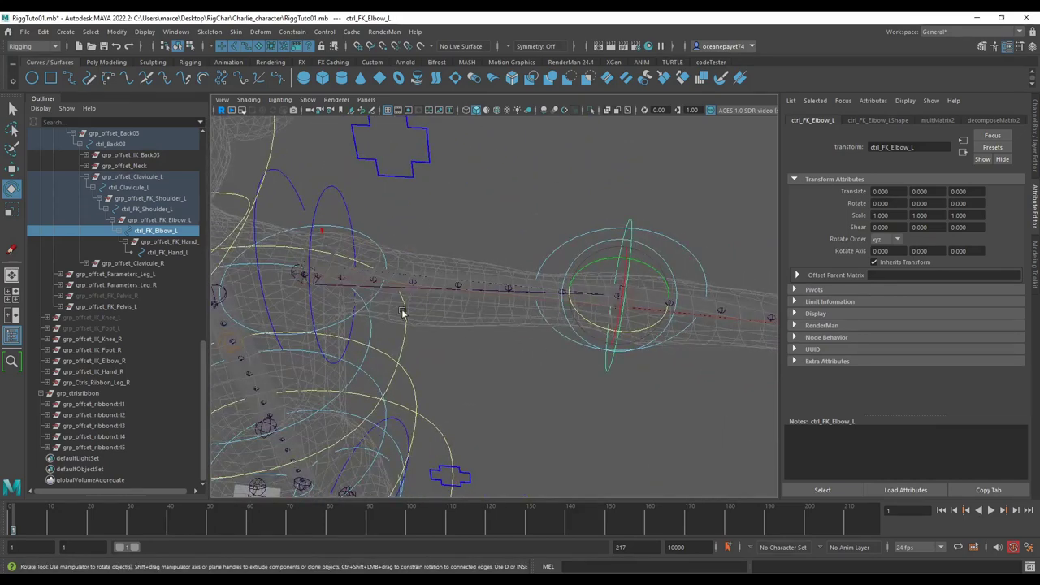
# Select sk_Shoulder_L and sk_Elbow_L in the left arm's joint hierarchy and inspect them up close.
pyautogui.scroll(5, 136, 248)
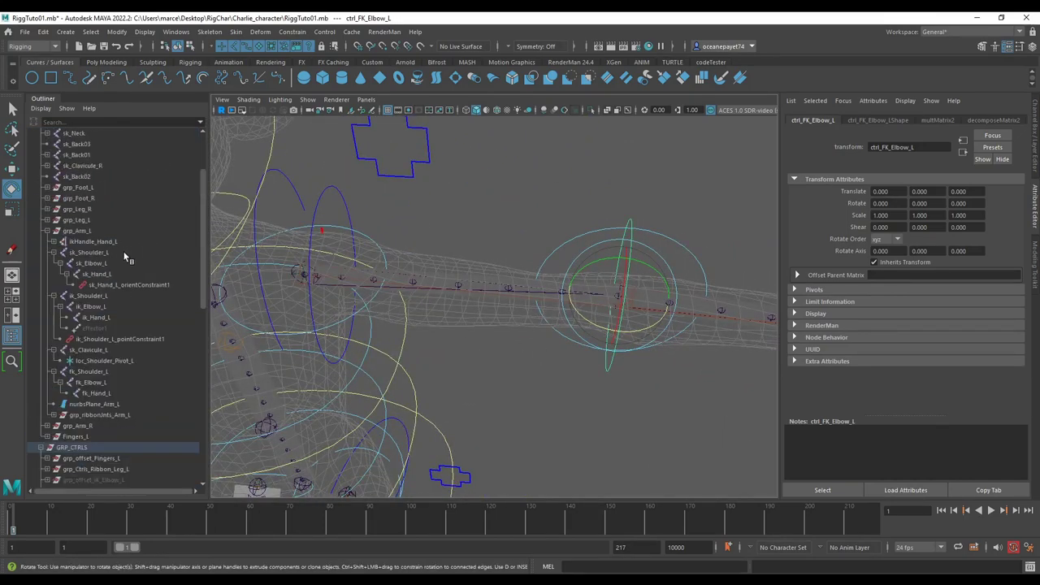
pyautogui.scroll(5, 122, 250)
pyautogui.scroll(3, 126, 231)
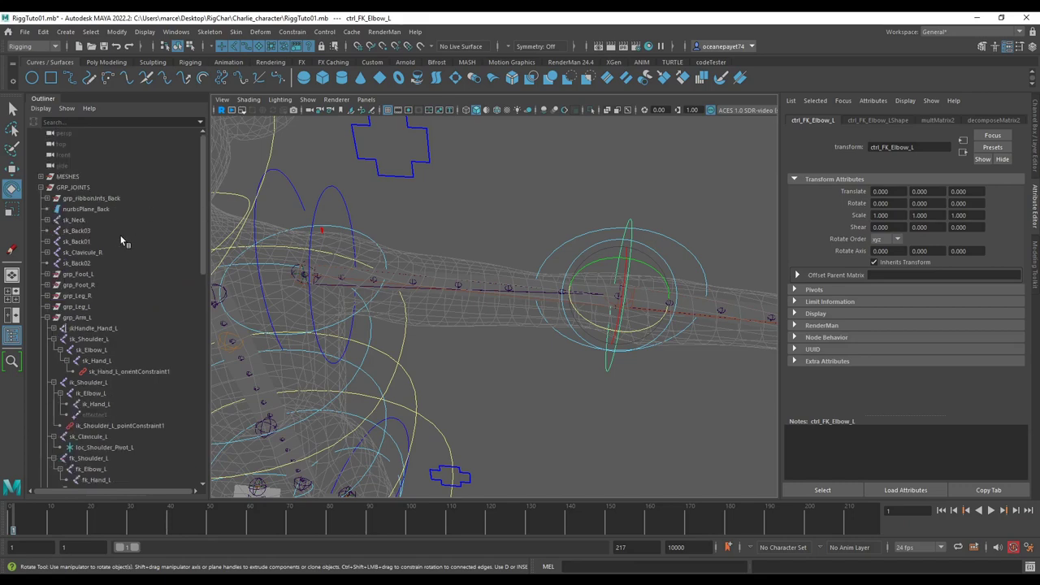
pyautogui.click(91, 339)
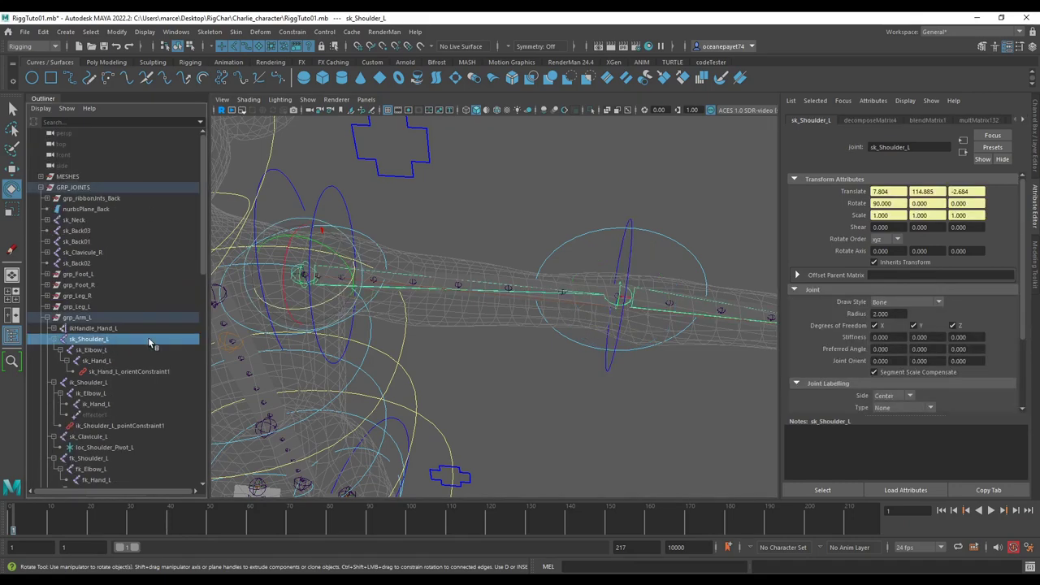
pyautogui.press('w')
pyautogui.keyDown('shift'); pyautogui.click(92, 349); pyautogui.keyUp('shift')
pyautogui.moveTo(404, 298)
pyautogui.keyDown('alt'); pyautogui.mouseDown()
pyautogui.moveTo(426, 288)
pyautogui.moveTo(404, 284)
pyautogui.mouseUp(); pyautogui.keyUp('alt')
pyautogui.keyDown('alt'); pyautogui.moveTo(404, 283); pyautogui.dragTo(536, 251, button='right'); pyautogui.keyUp('alt')
pyautogui.keyDown('alt'); pyautogui.moveTo(536, 252); pyautogui.dragTo(504, 253, button='middle'); pyautogui.keyUp('alt')
pyautogui.keyDown('alt'); pyautogui.moveTo(504, 252); pyautogui.dragTo(599, 276); pyautogui.keyUp('alt')
# Test-rotate ctrl_FK_Elbow_L about 52 degrees in Z and compare the orientation of sk_Shoulder_L and sk_Elbow_L.
pyautogui.click(687, 264)
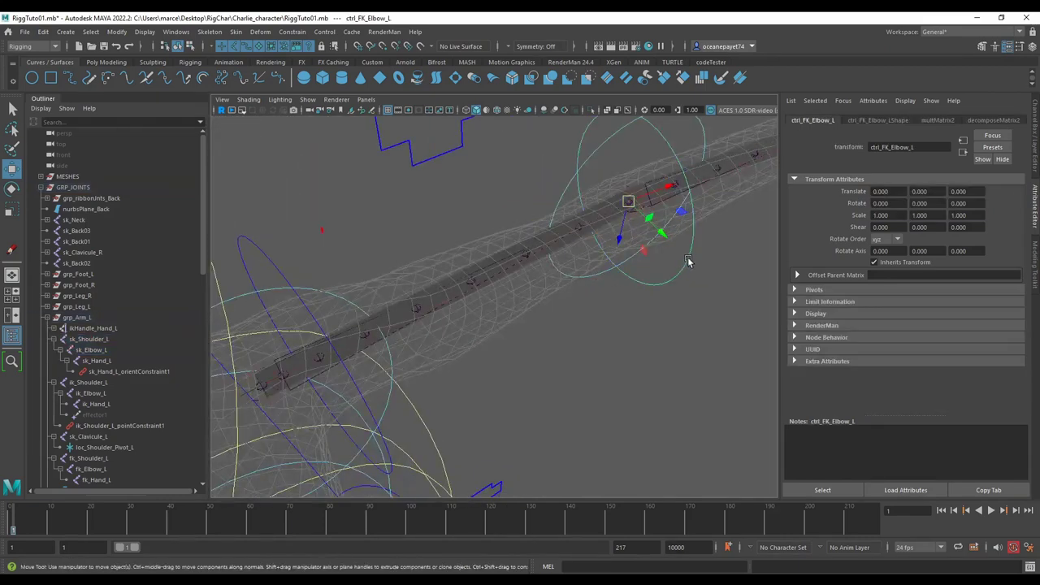
pyautogui.press('e')
pyautogui.moveTo(635, 231); pyautogui.dragTo(599, 235)
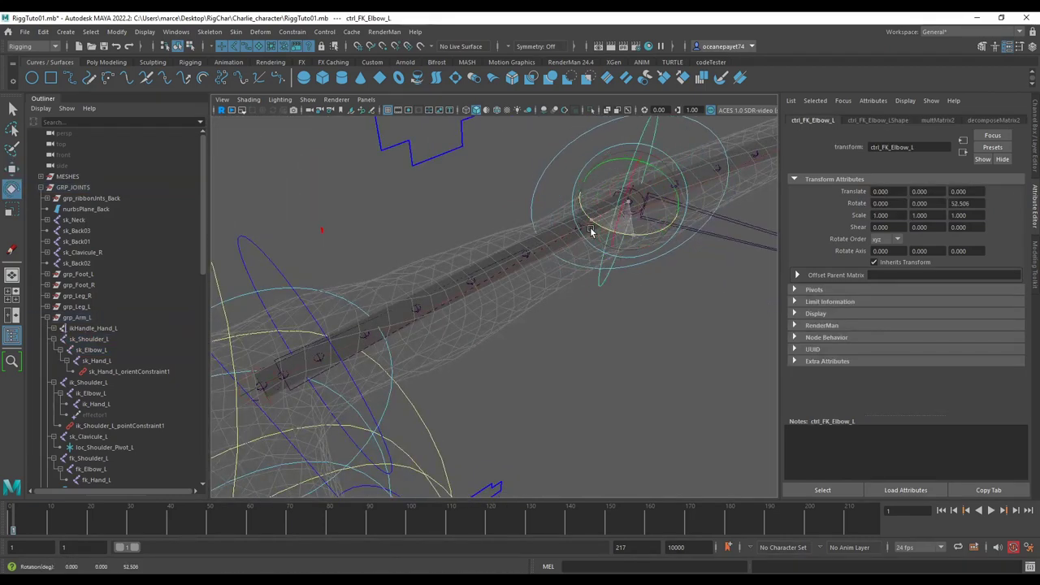
pyautogui.click(89, 340)
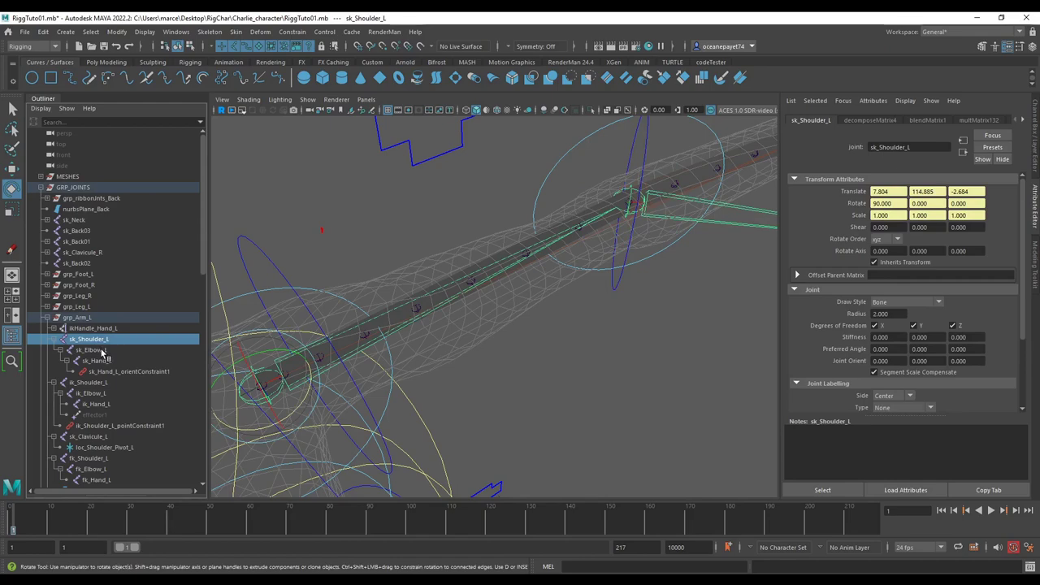
pyautogui.press('w')
pyautogui.click(91, 350)
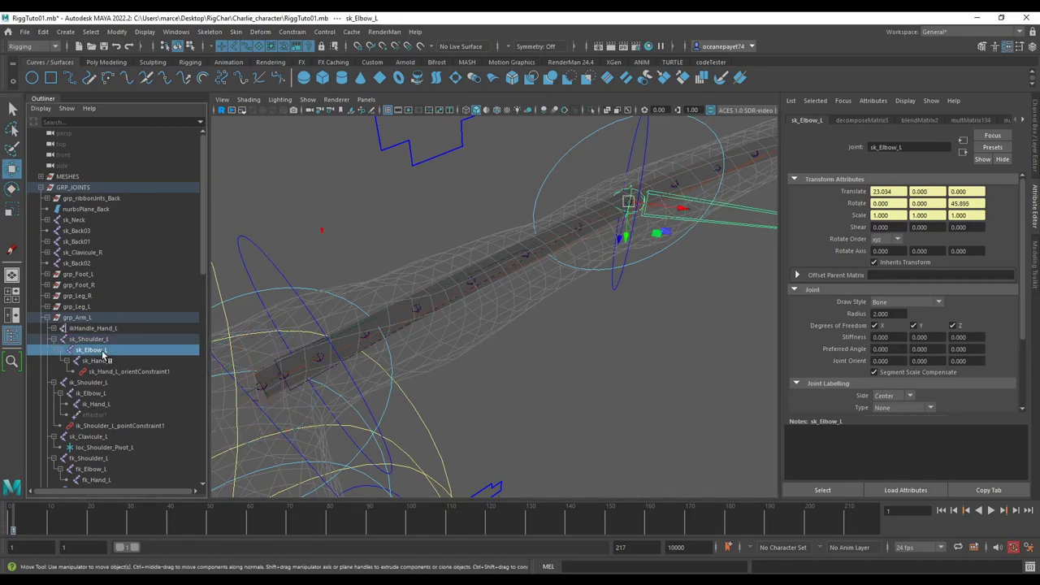
pyautogui.scroll(-3, 473, 302)
pyautogui.keyDown('alt'); pyautogui.moveTo(585, 290); pyautogui.dragTo(432, 350); pyautogui.keyUp('alt')
pyautogui.scroll(3, 574, 364)
# Undo the test rotation of the left FK elbow control and look over the straightened arm.
pyautogui.hotkey('ctrl', 'z')
pyautogui.hotkey('ctrl', 'z')
pyautogui.hotkey('ctrl', 'z')
pyautogui.hotkey('ctrl', 'z')
pyautogui.hotkey('ctrl', 'z')
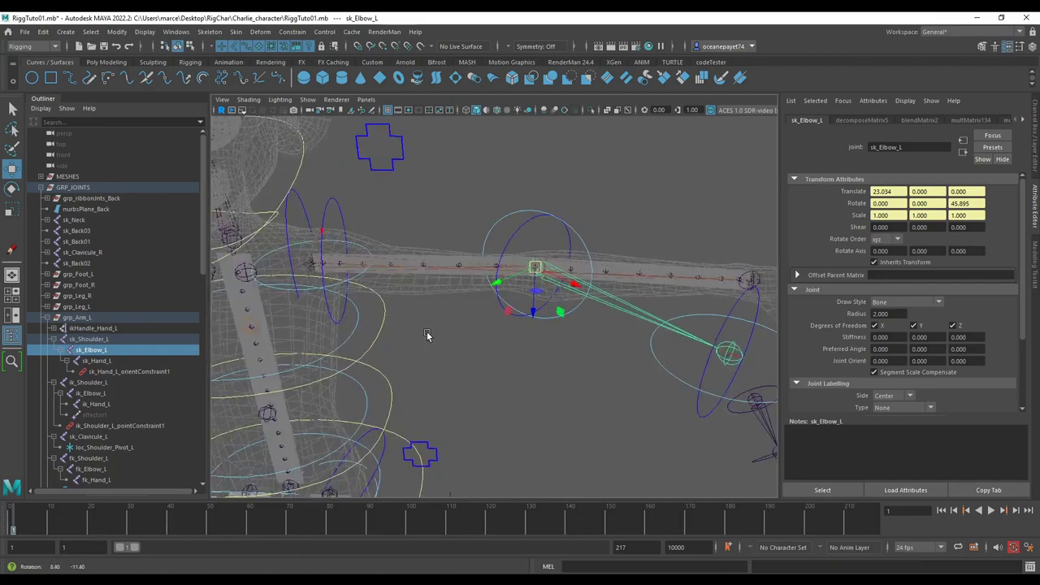
pyautogui.hotkey('ctrl', 'z')
pyautogui.hotkey('ctrl', 'z')
pyautogui.hotkey('ctrl', 'z')
pyautogui.hotkey('ctrl', 'z')
pyautogui.hotkey('ctrl', 'z')
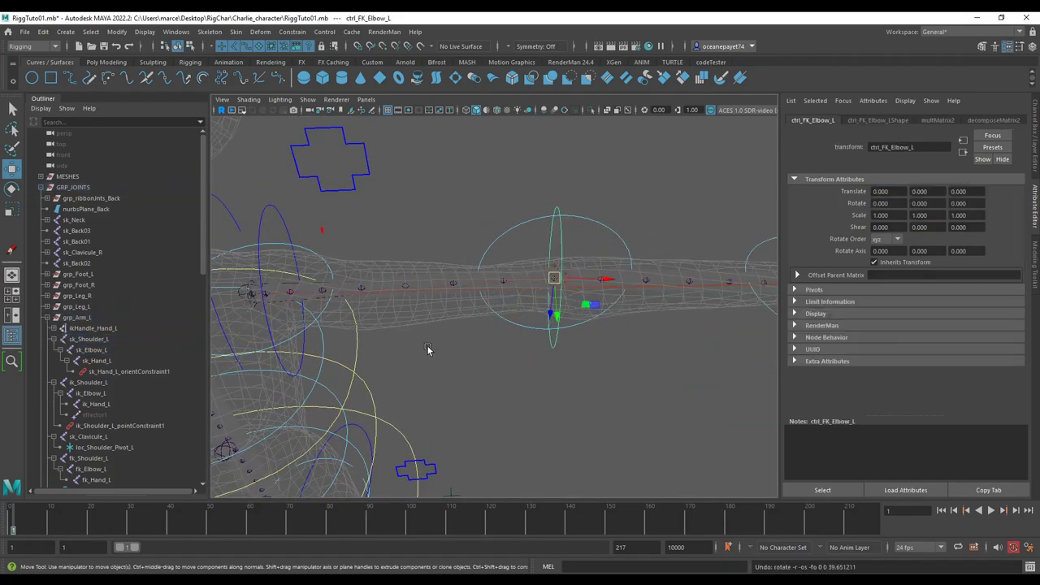
pyautogui.scroll(3, 468, 336)
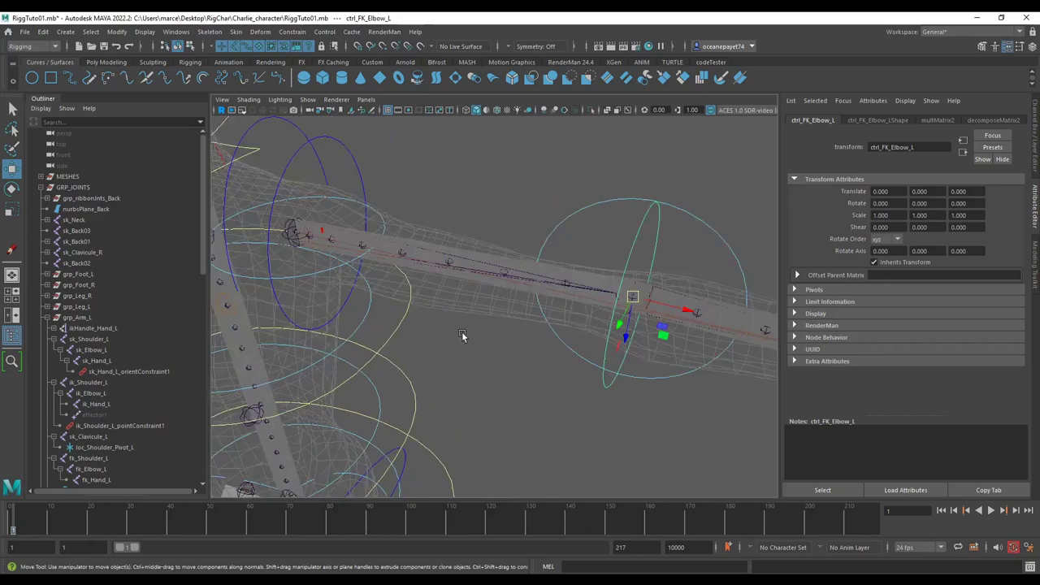
pyautogui.keyDown('alt'); pyautogui.moveTo(461, 337); pyautogui.dragTo(476, 369, button='middle'); pyautogui.keyUp('alt')
pyautogui.keyDown('alt'); pyautogui.moveTo(472, 371); pyautogui.dragTo(476, 378); pyautogui.keyUp('alt')
pyautogui.hotkey('ctrl', 'z')
pyautogui.hotkey('ctrl', 'z')
pyautogui.hotkey('ctrl', 'z')
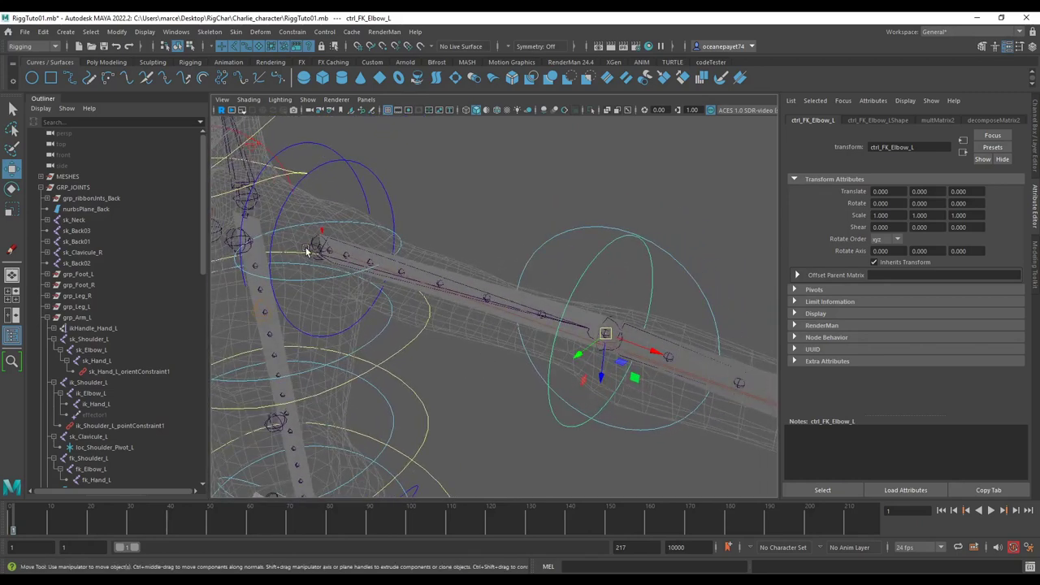
# Clear the selection and mark the left shoulder and elbow joints with Grease Pencil dots and axis arrows.
pyautogui.click(387, 255)
pyautogui.click(523, 207)
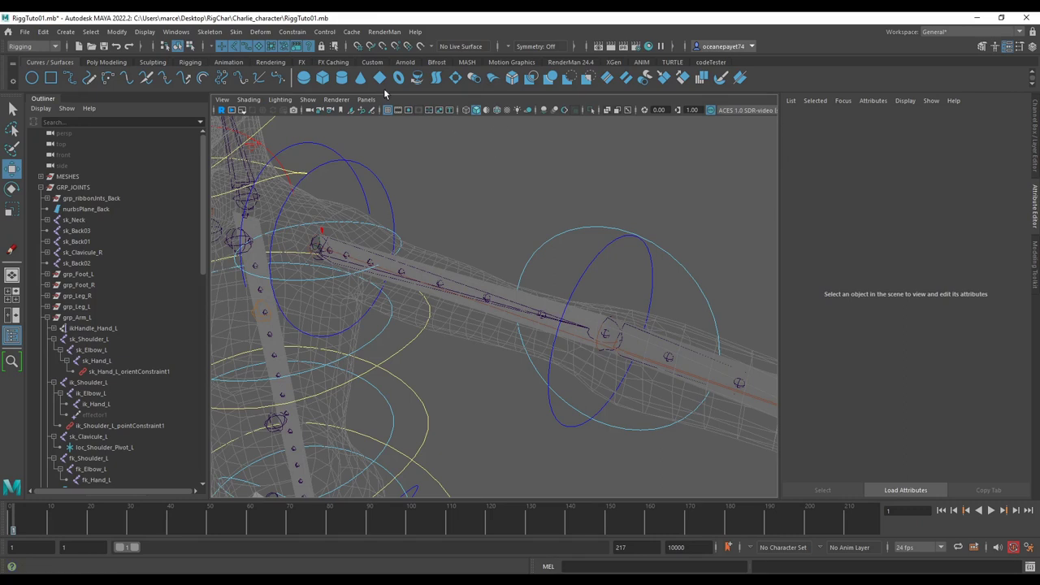
pyautogui.click(372, 111)
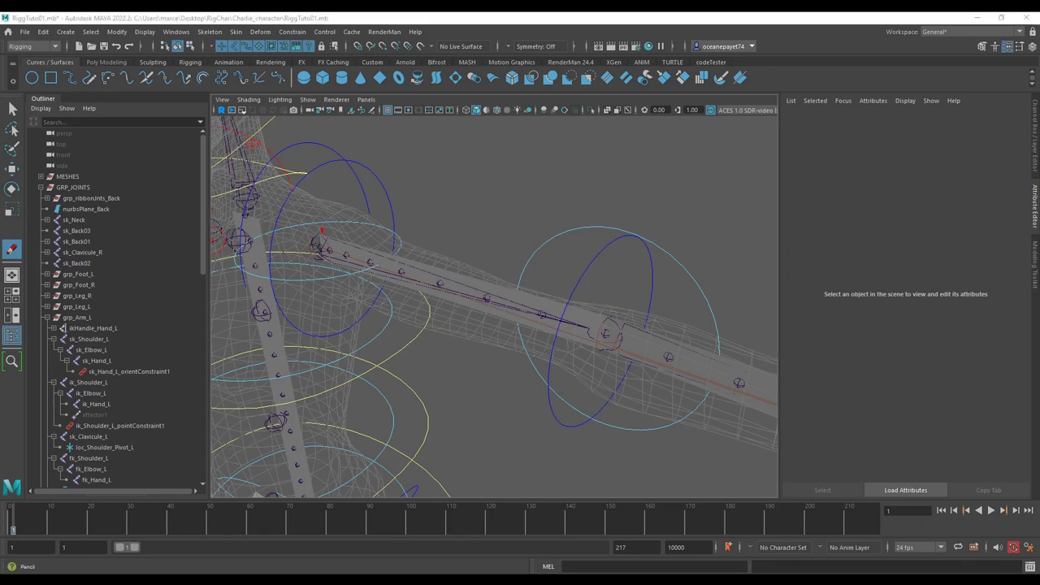
pyautogui.click(319, 247)
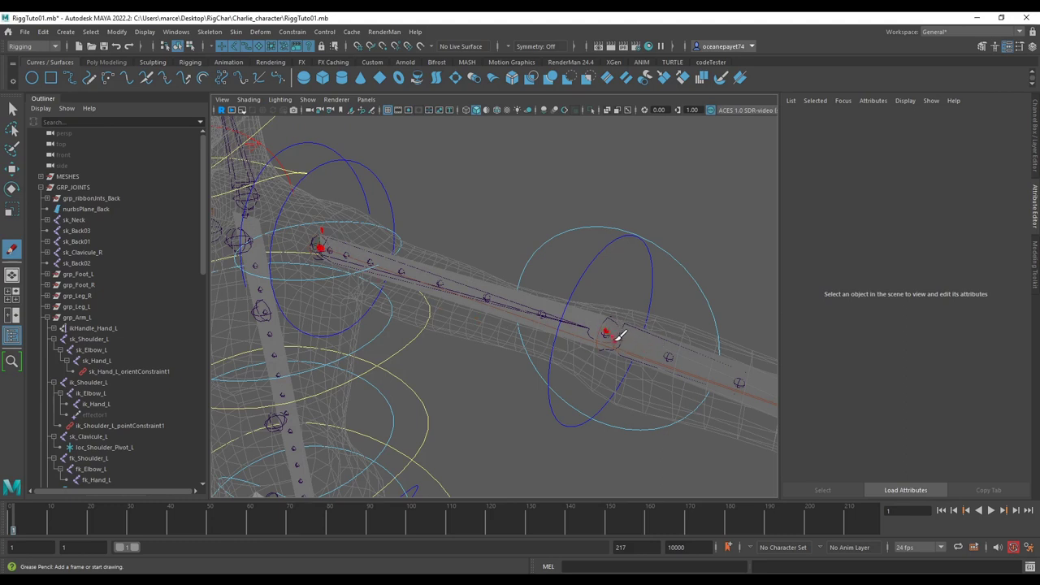
pyautogui.moveTo(575, 360)
pyautogui.mouseDown()
pyautogui.moveTo(606, 332)
pyautogui.moveTo(583, 355)
pyautogui.moveTo(610, 376)
pyautogui.moveTo(609, 414)
pyautogui.mouseUp()
pyautogui.moveTo(321, 246)
pyautogui.mouseDown()
pyautogui.moveTo(315, 196)
pyautogui.moveTo(325, 171)
pyautogui.mouseUp()
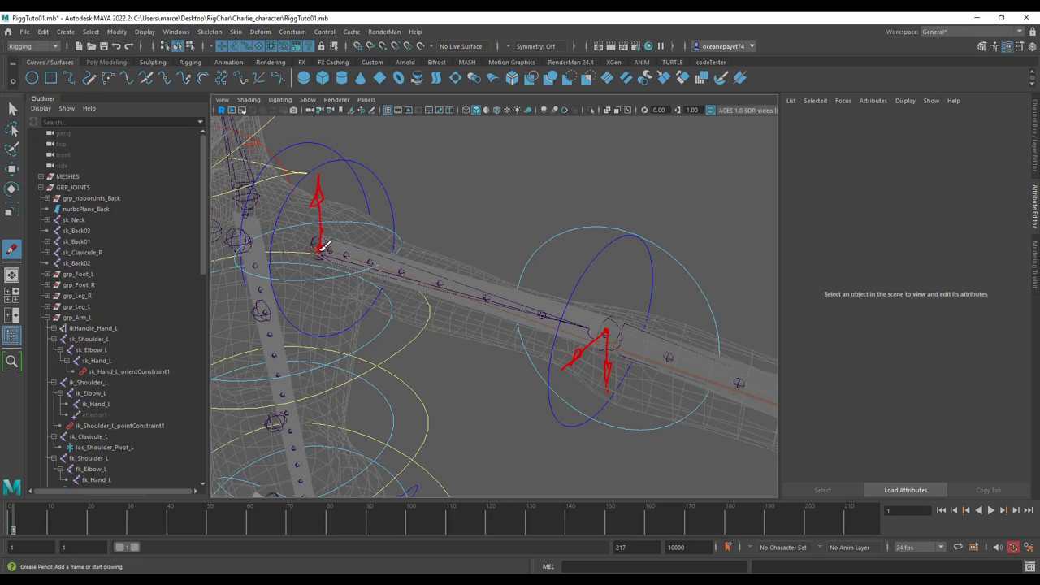
# Sketch another axis arrow at the left shoulder joint and direction marks below it with the Grease Pencil.
pyautogui.moveTo(320, 248); pyautogui.dragTo(280, 275)
pyautogui.moveTo(322, 310)
pyautogui.mouseDown()
pyautogui.moveTo(325, 348)
pyautogui.moveTo(346, 315)
pyautogui.moveTo(351, 334)
pyautogui.mouseUp()
pyautogui.click(324, 291)
pyautogui.moveTo(334, 306)
pyautogui.mouseDown()
pyautogui.moveTo(332, 249)
pyautogui.moveTo(321, 278)
pyautogui.moveTo(335, 275)
pyautogui.mouseUp()
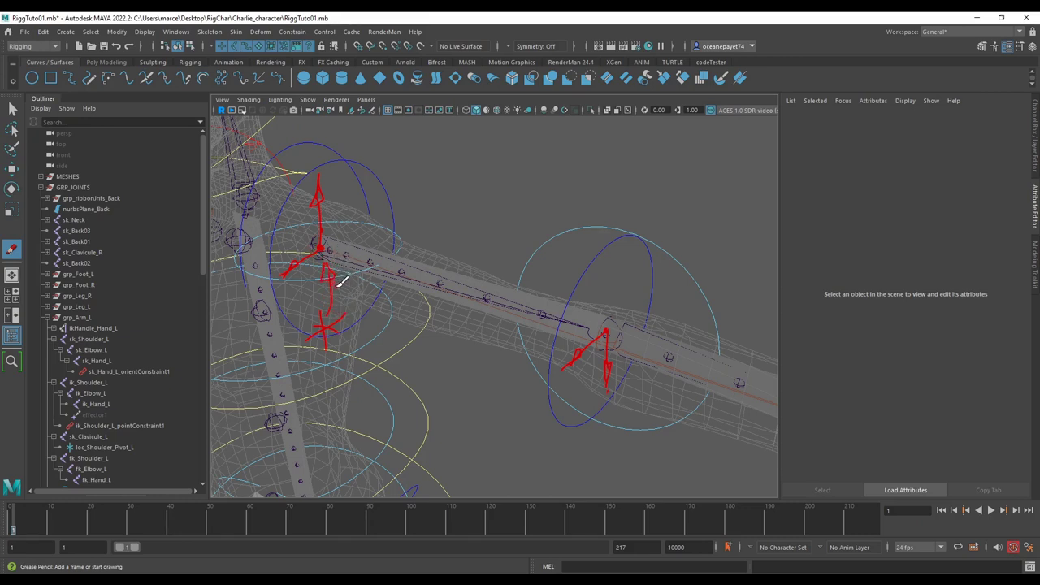
pyautogui.moveTo(389, 224); pyautogui.dragTo(393, 218)
pyautogui.moveTo(280, 292); pyautogui.dragTo(302, 316)
pyautogui.hotkey('ctrl', 'z')
pyautogui.moveTo(301, 302)
pyautogui.mouseDown()
pyautogui.moveTo(325, 306)
pyautogui.moveTo(310, 318)
pyautogui.mouseUp()
# Sketch rotation arcs around the left elbow joint and a curved arrow beside the shoulder joint.
pyautogui.moveTo(590, 314)
pyautogui.mouseDown()
pyautogui.moveTo(581, 425)
pyautogui.moveTo(576, 309)
pyautogui.mouseUp()
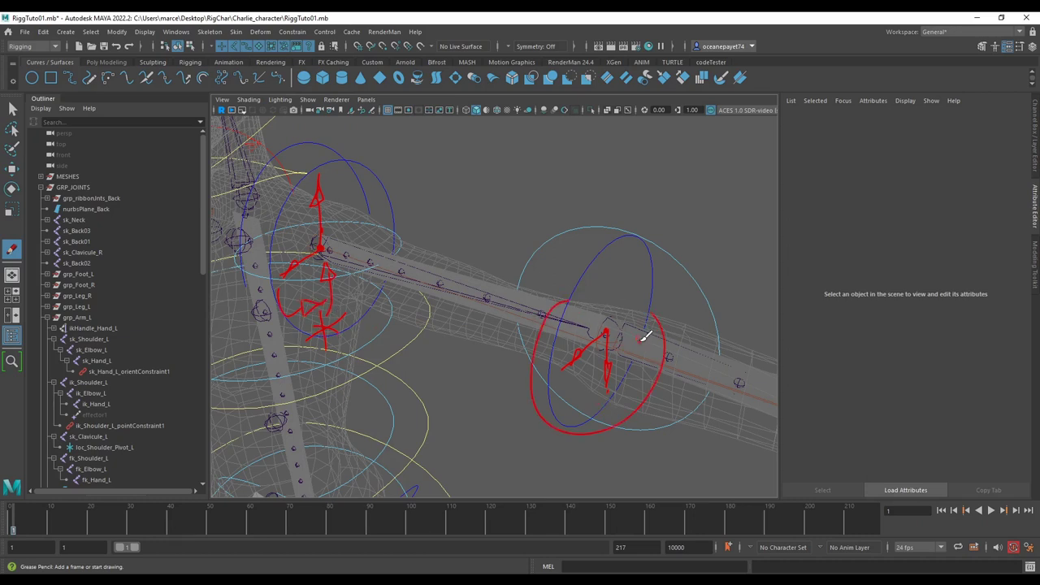
pyautogui.moveTo(291, 199); pyautogui.dragTo(276, 262)
pyautogui.moveTo(634, 332)
pyautogui.mouseDown()
pyautogui.moveTo(564, 448)
pyautogui.moveTo(639, 396)
pyautogui.mouseUp()
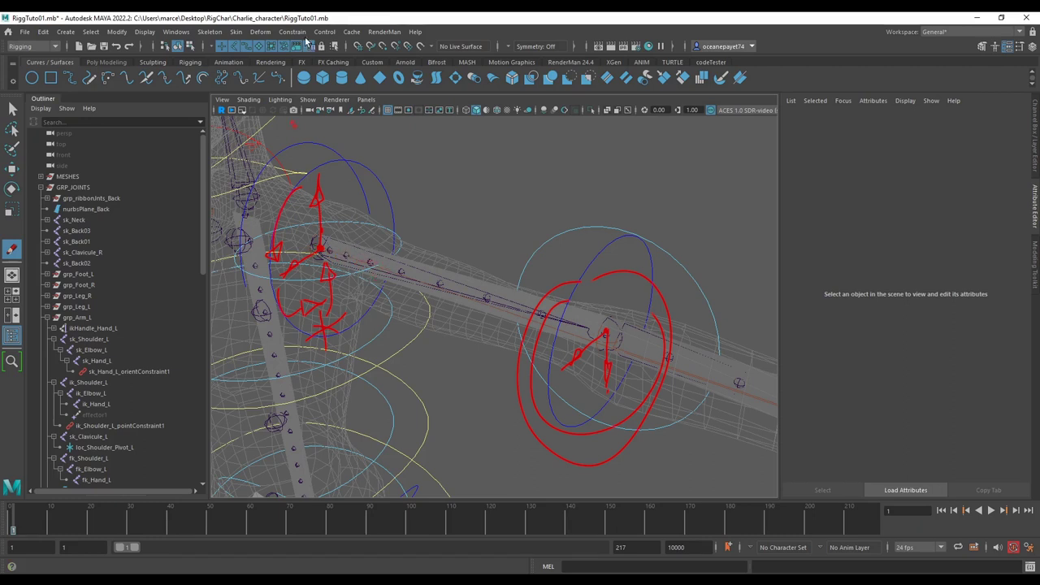
# Undo all the Grease Pencil sketches and stray marks on the left arm.
pyautogui.hotkey('ctrl', 'z')
pyautogui.hotkey('ctrl', 'z')
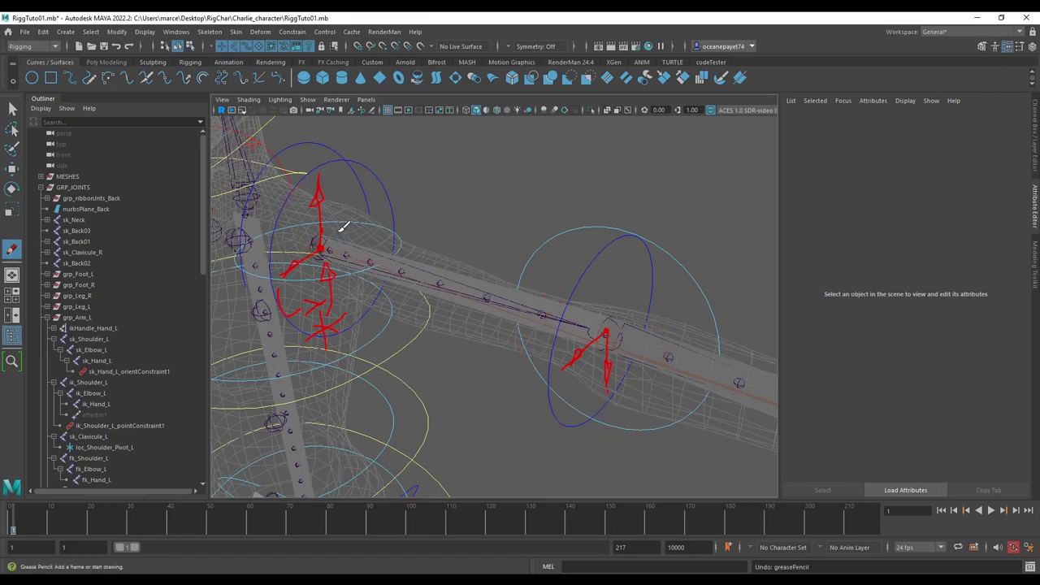
pyautogui.hotkey('ctrl', 'z')
pyautogui.hotkey('ctrl', 'z')
pyautogui.hotkey('ctrl', 'z')
pyautogui.hotkey('ctrl', 'z')
pyautogui.hotkey('ctrl', 'z')
pyautogui.moveTo(336, 230); pyautogui.dragTo(339, 234)
pyautogui.hotkey('ctrl', 'z')
pyautogui.hotkey('ctrl', 'z')
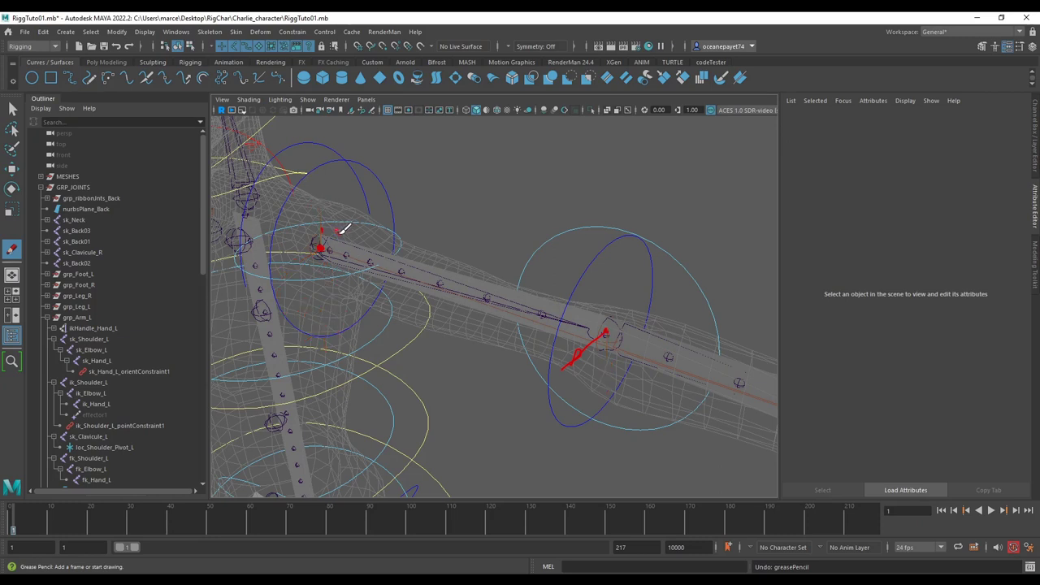
pyautogui.hotkey('ctrl', 'z')
pyautogui.click(342, 232)
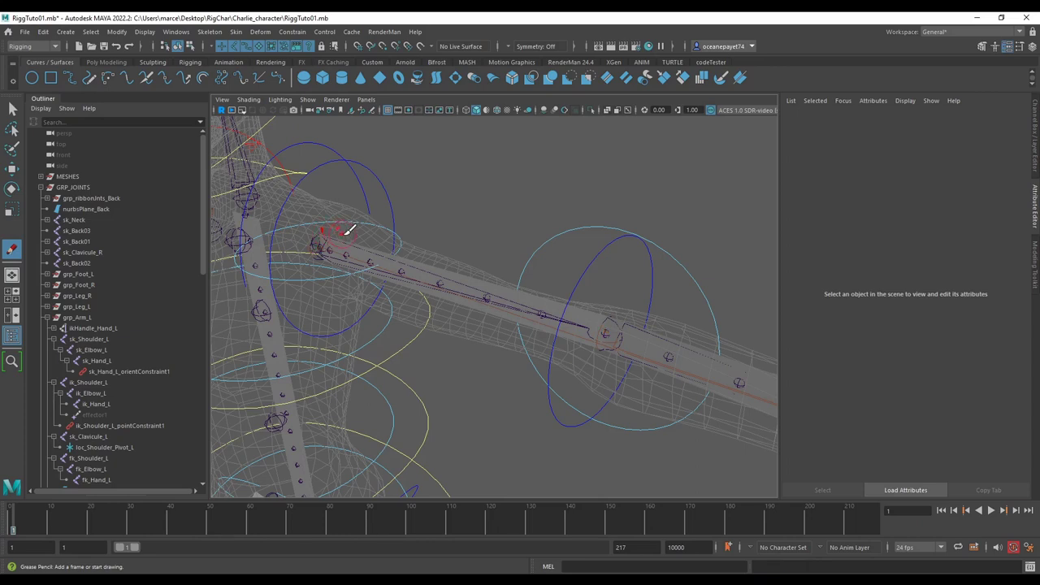
pyautogui.moveTo(362, 230); pyautogui.dragTo(368, 239)
pyautogui.hotkey('ctrl', 'z')
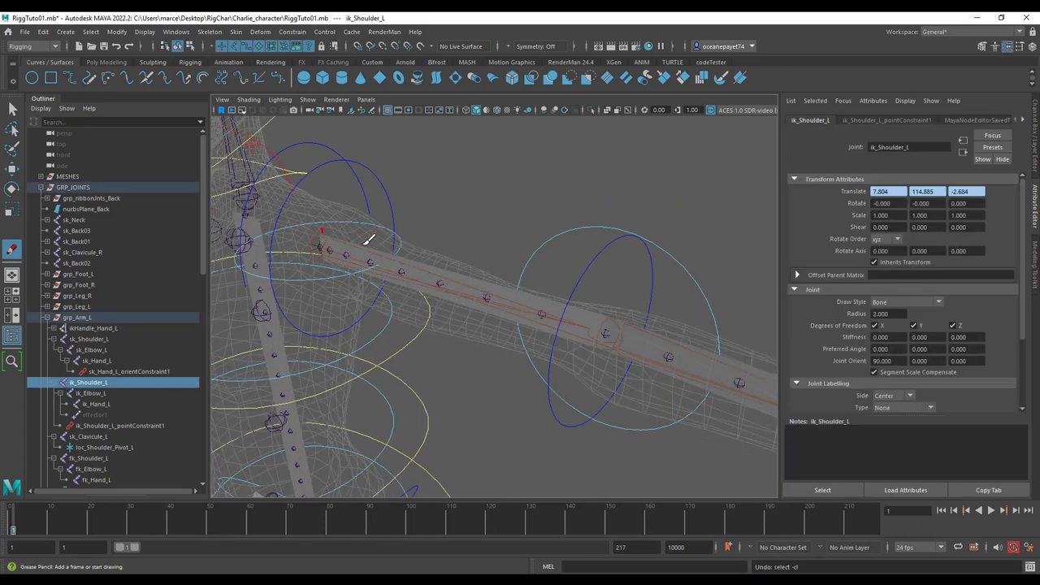
# Bring the Node Editor back over the viewport and show the left arm's ribbon matrix network.
pyautogui.moveTo(363, 235)
pyautogui.keyDown('alt'); pyautogui.mouseDown()
pyautogui.moveTo(415, 243)
pyautogui.moveTo(440, 219)
pyautogui.moveTo(360, 243)
pyautogui.mouseUp(); pyautogui.keyUp('alt')
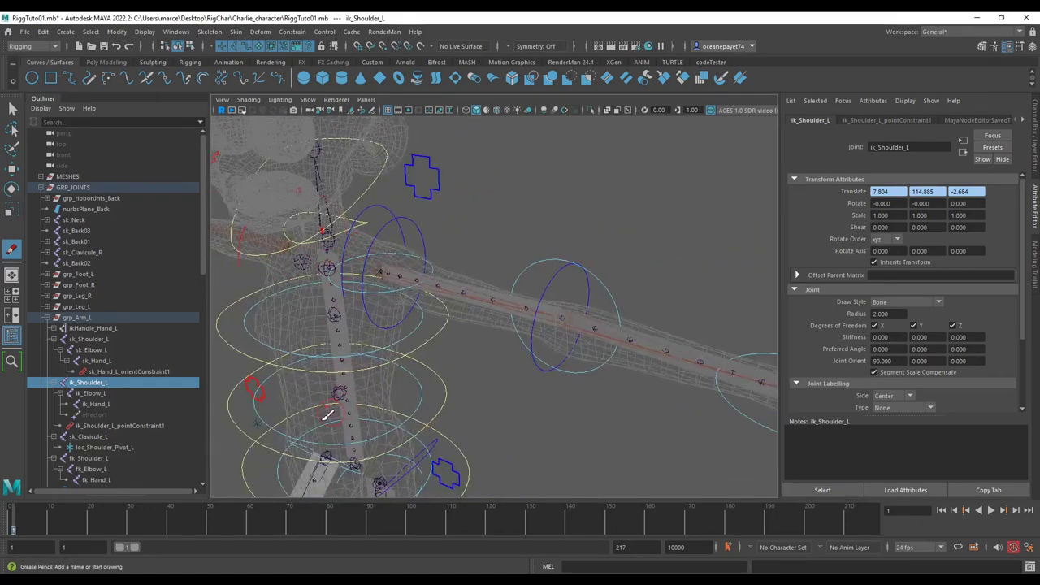
pyautogui.hotkey('alt', 'Tab')
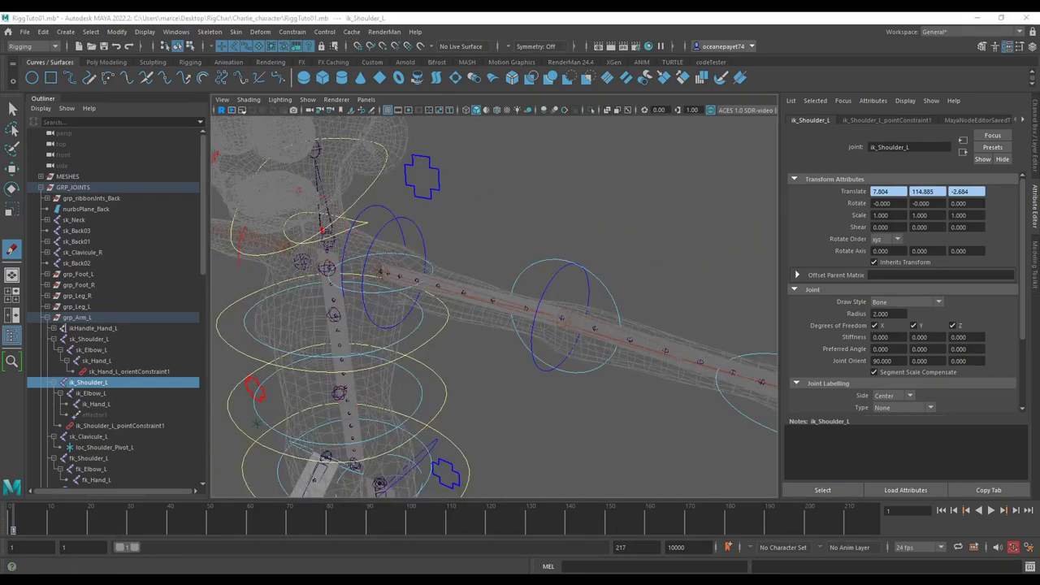
pyautogui.moveTo(381, 357); pyautogui.dragTo(614, 81)
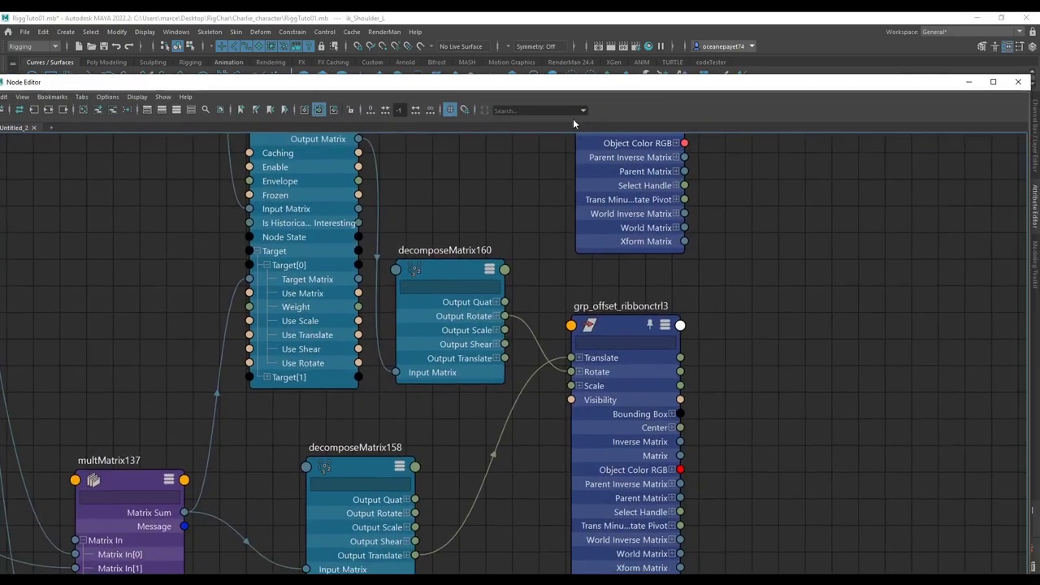
pyautogui.scroll(-8, 475, 297)
pyautogui.scroll(5, 456, 287)
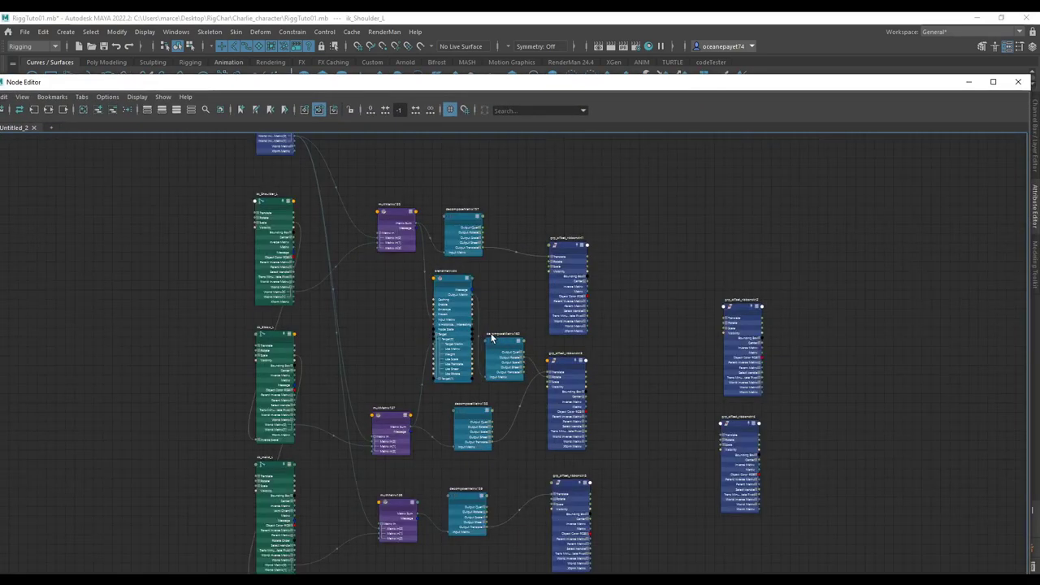
pyautogui.scroll(2, 503, 356)
pyautogui.scroll(-3, 503, 356)
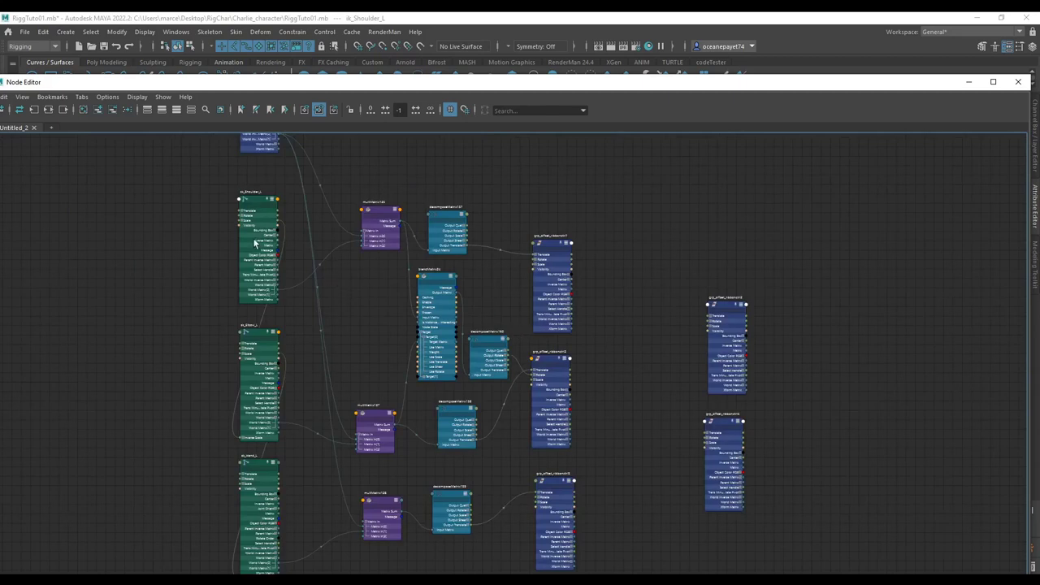
pyautogui.scroll(-2, 239, 216)
# Examine the sk_Shoulder_L node's connections through multMatrix135 and decomposeMatrix157 to grp_offset_ribbonctrl1.
pyautogui.scroll(5, 244, 224)
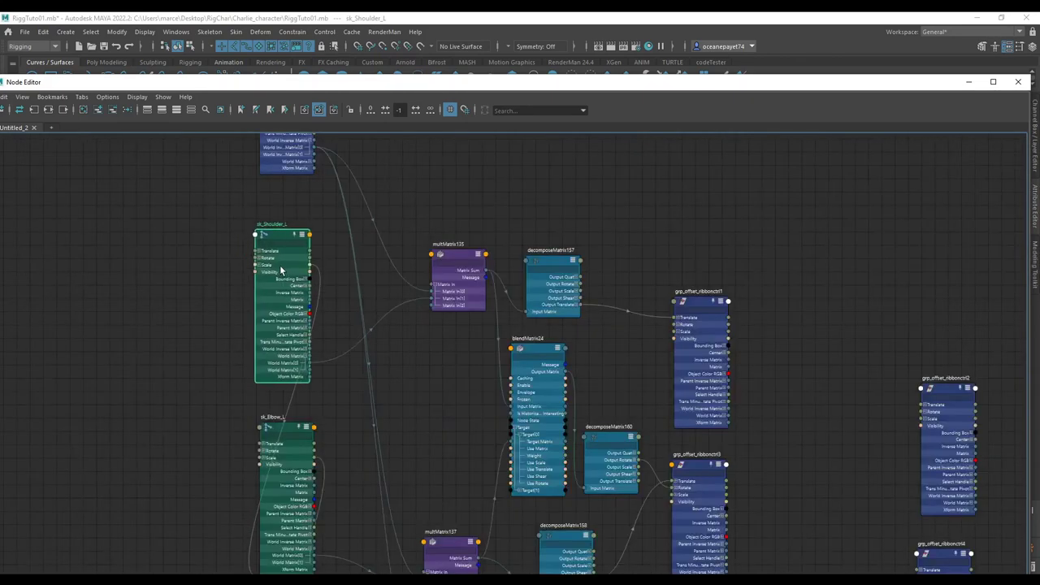
pyautogui.scroll(2, 279, 265)
pyautogui.moveTo(283, 235); pyautogui.dragTo(285, 260)
pyautogui.scroll(2, 280, 237)
pyautogui.scroll(-2, 311, 272)
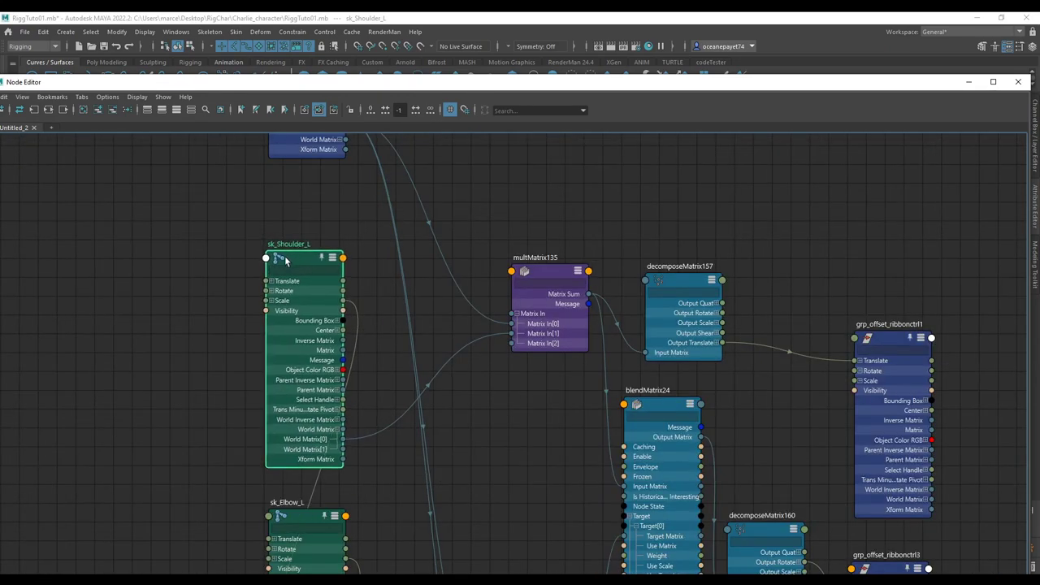
pyautogui.click(204, 246)
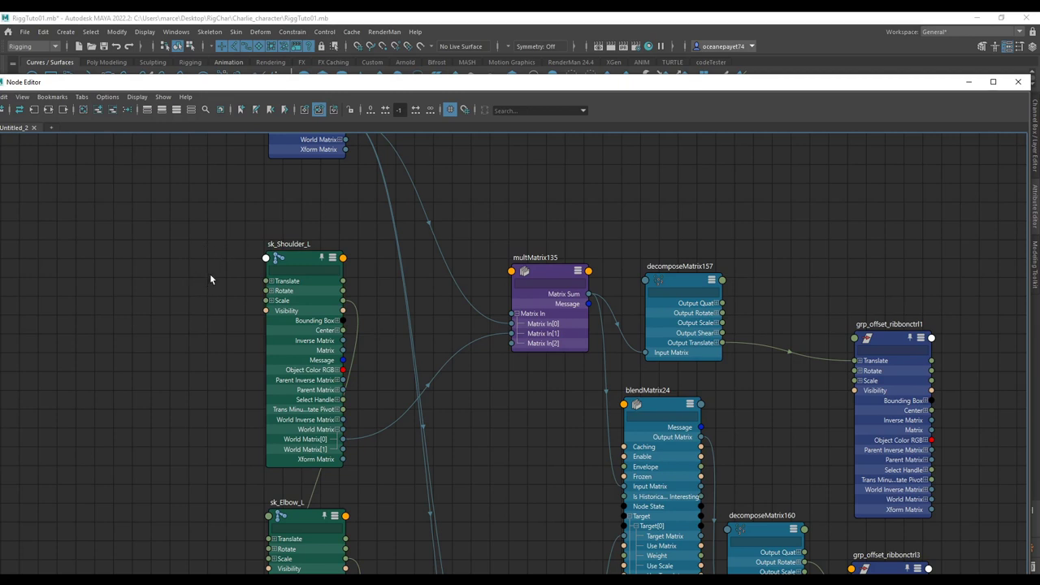
pyautogui.moveTo(299, 295)
pyautogui.mouseDown()
pyautogui.moveTo(302, 284)
pyautogui.moveTo(244, 294)
pyautogui.moveTo(296, 298)
pyautogui.mouseUp()
pyautogui.scroll(-3, 302, 285)
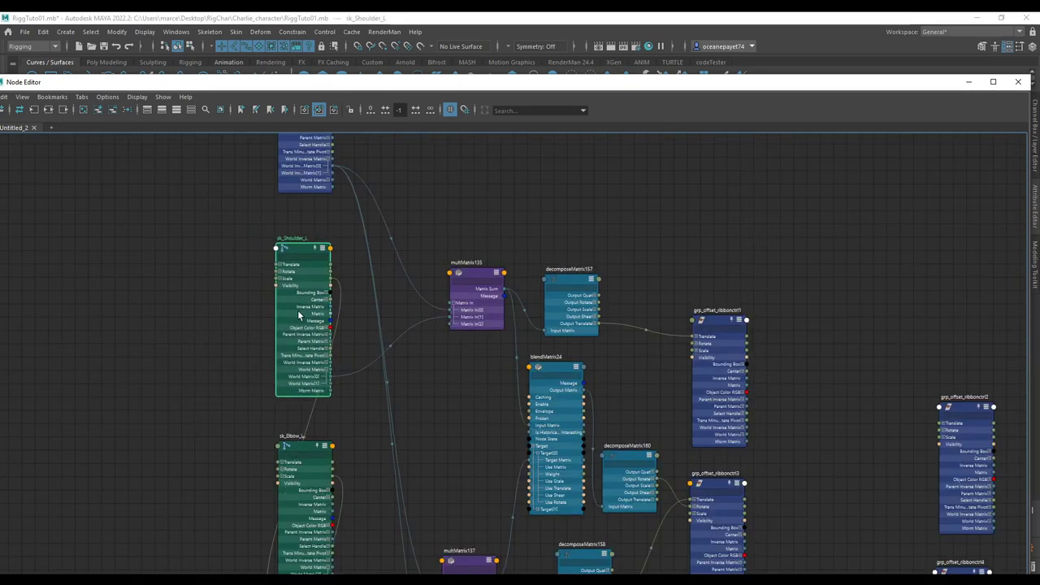
# Examine the elbow and hand branches of the matrix network, selecting the sk_Hand_L node.
pyautogui.scroll(-5, 305, 314)
pyautogui.scroll(3, 361, 351)
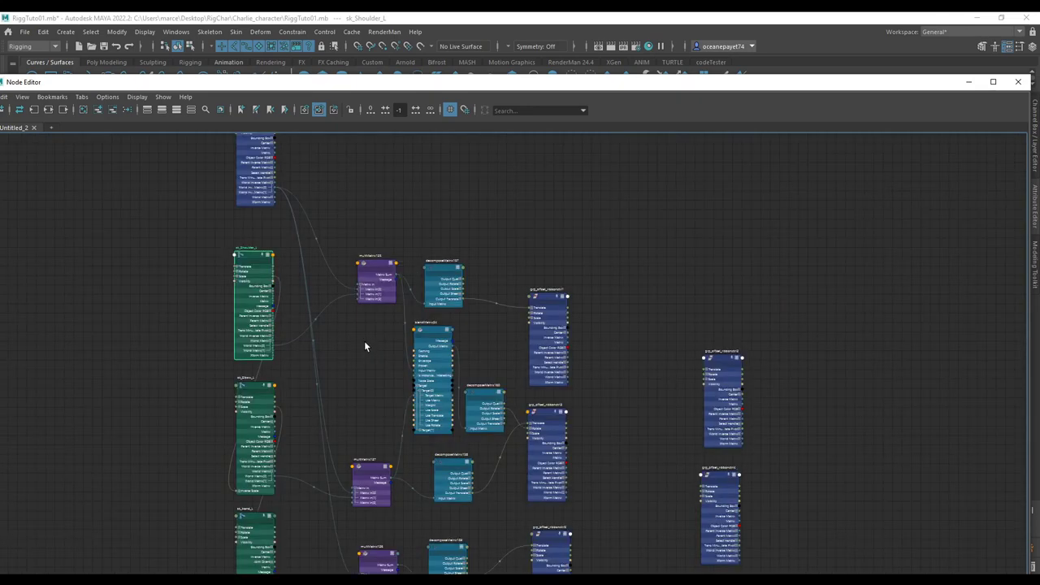
pyautogui.scroll(-3, 604, 343)
pyautogui.scroll(10, 604, 343)
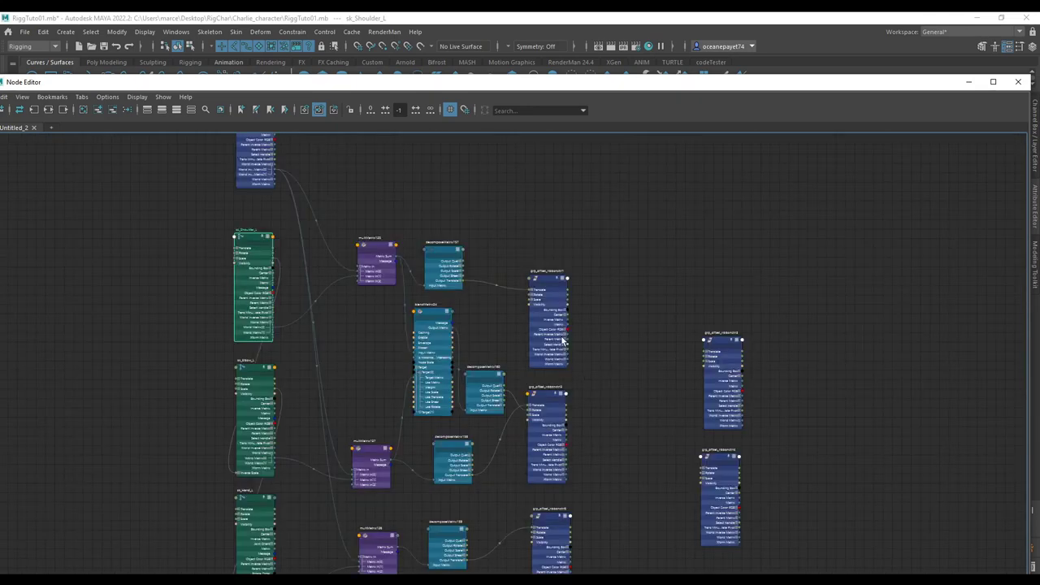
pyautogui.click(234, 482)
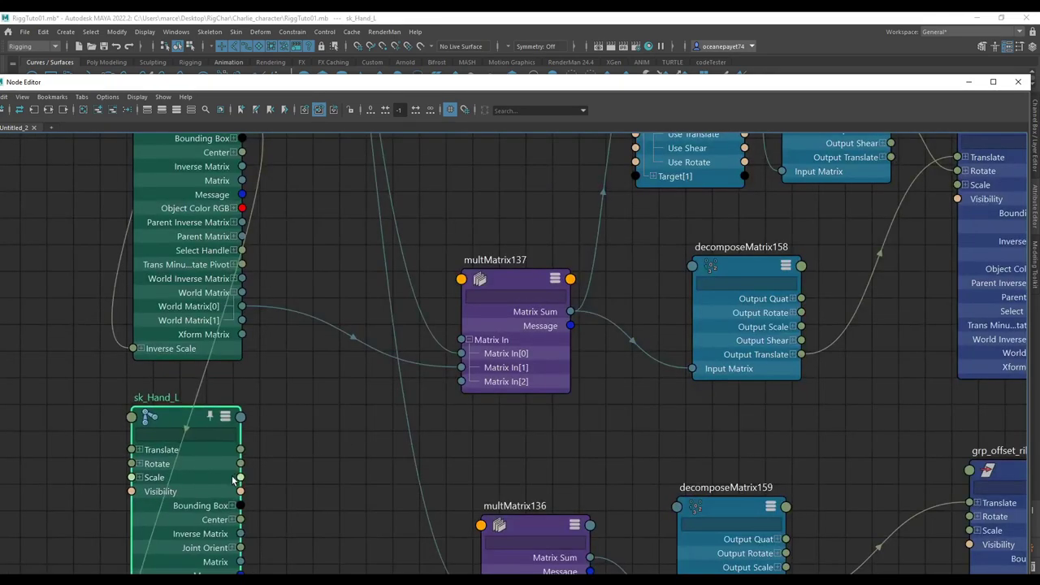
pyautogui.scroll(-4, 225, 471)
pyautogui.scroll(-4, 431, 393)
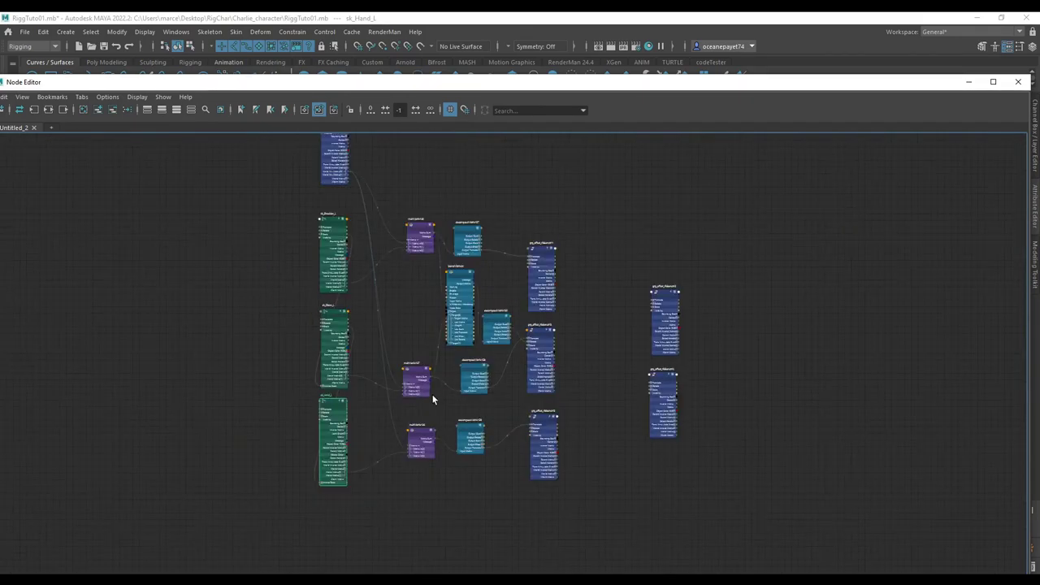
# Move the grp_offset_ribbonctrl2 and grp_offset_ribbonctrl4 nodes farther apart, leaving room for new nodes before them.
pyautogui.scroll(2, 513, 391)
pyautogui.scroll(2, 648, 308)
pyautogui.scroll(-2, 541, 290)
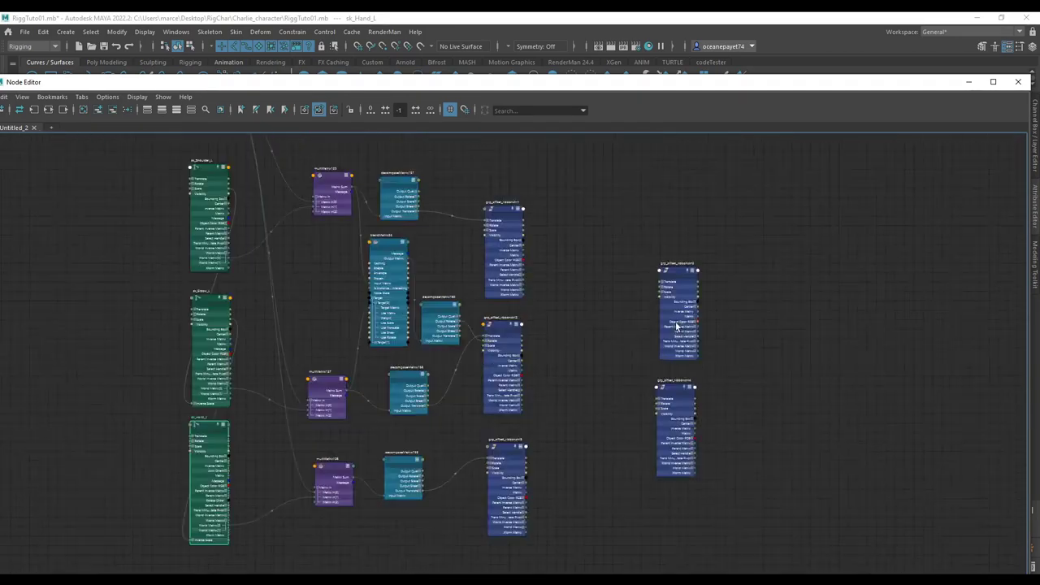
pyautogui.click(676, 325)
pyautogui.keyDown('shift'); pyautogui.click(678, 403); pyautogui.keyUp('shift')
pyautogui.moveTo(688, 334); pyautogui.dragTo(712, 282)
pyautogui.moveTo(705, 394); pyautogui.dragTo(709, 417)
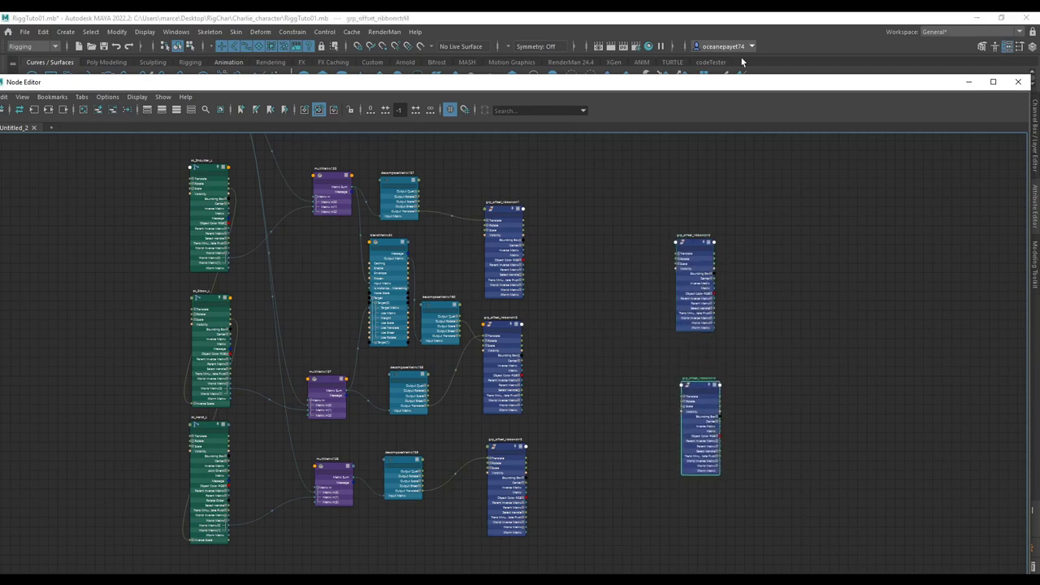
# Examine the grp_offset_ribbonctrl1 and grp_offset_ribbonctrl3 nodes in relation to the unconnected grp_offset_ribbonctrl2 and grp_offset_ribbonctrl4 nodes.
pyautogui.scroll(2, 640, 266)
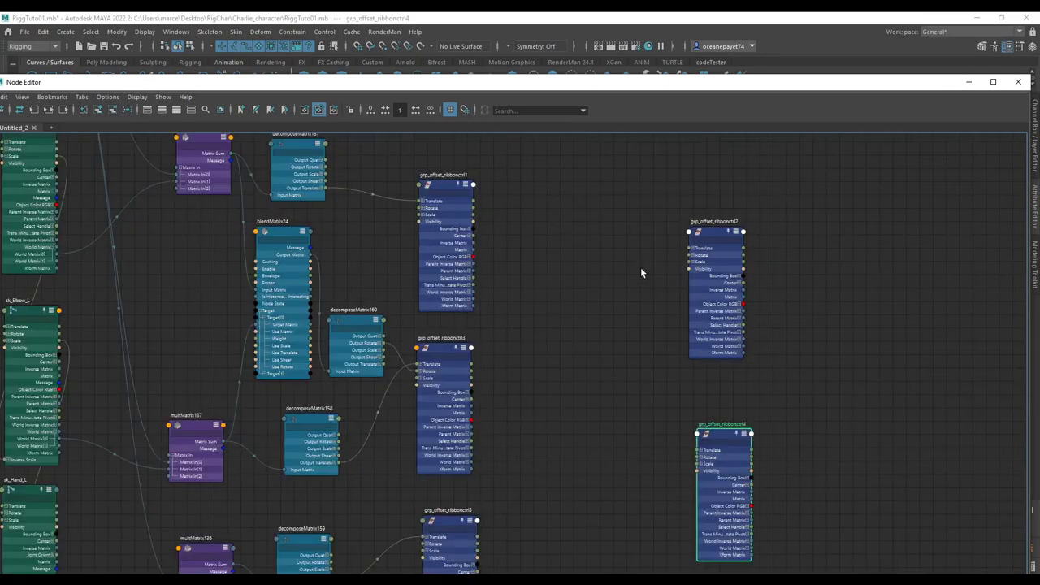
pyautogui.scroll(-3, 610, 273)
pyautogui.scroll(3, 576, 275)
pyautogui.press('Tab')
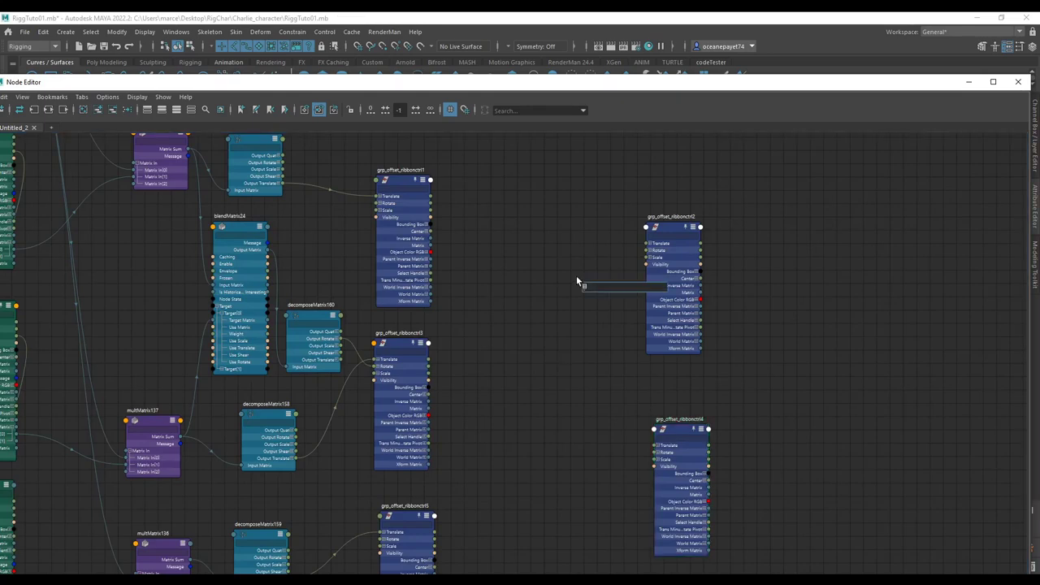
pyautogui.press('Escape')
pyautogui.click(412, 266)
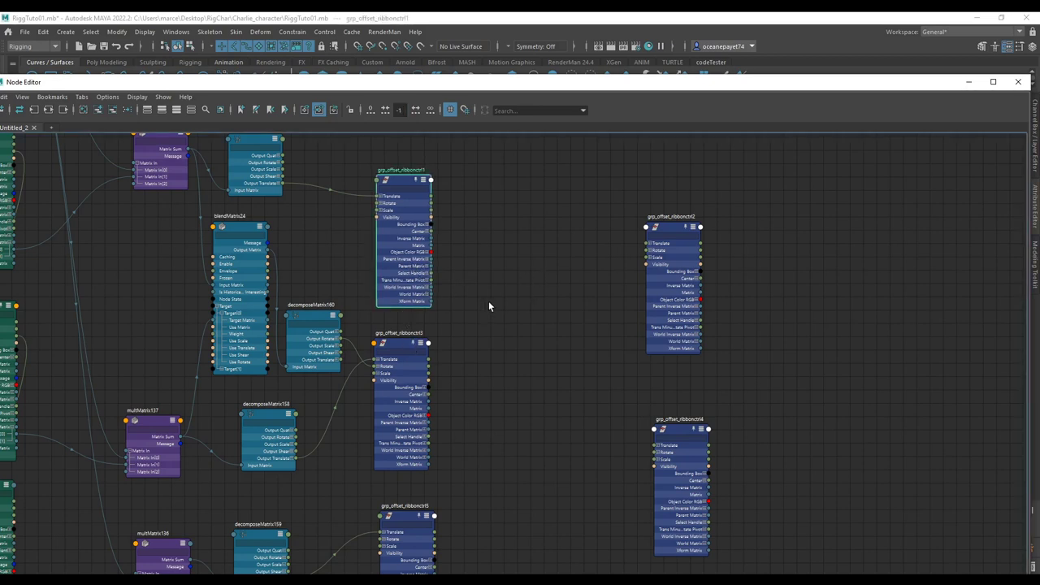
pyautogui.click(408, 378)
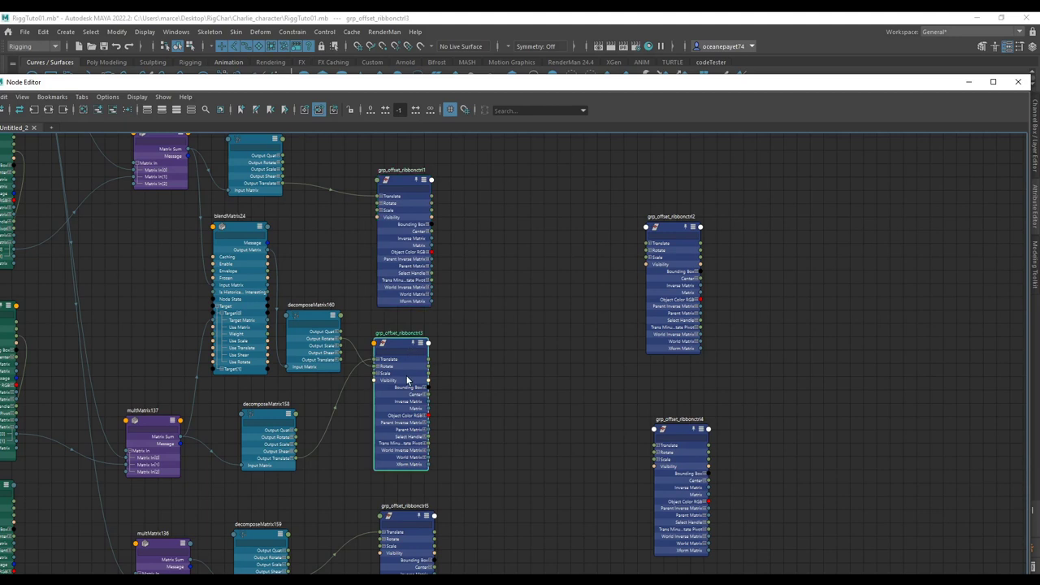
pyautogui.click(529, 282)
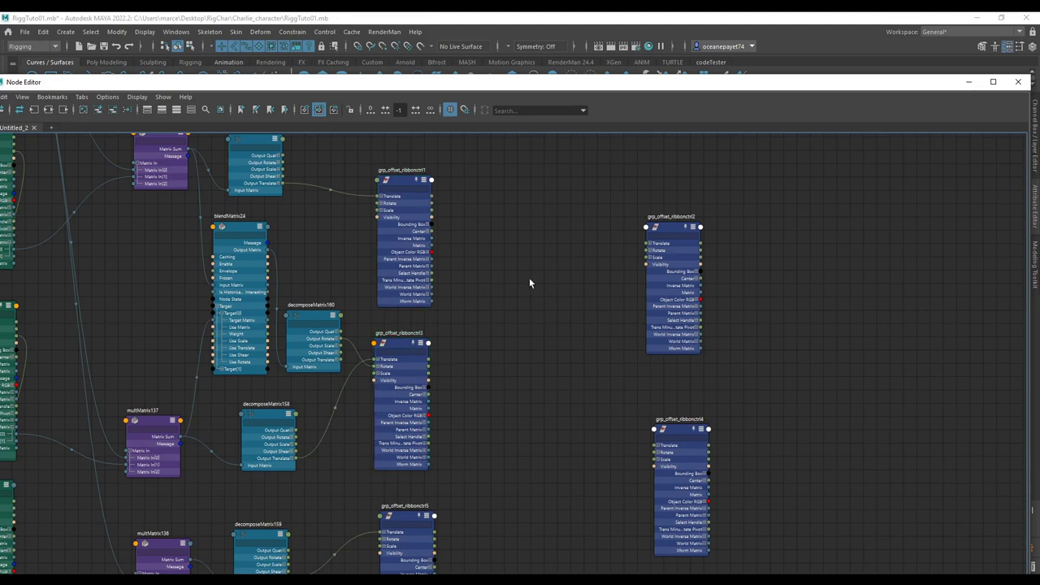
pyautogui.scroll(-4, 523, 280)
pyautogui.scroll(4, 518, 275)
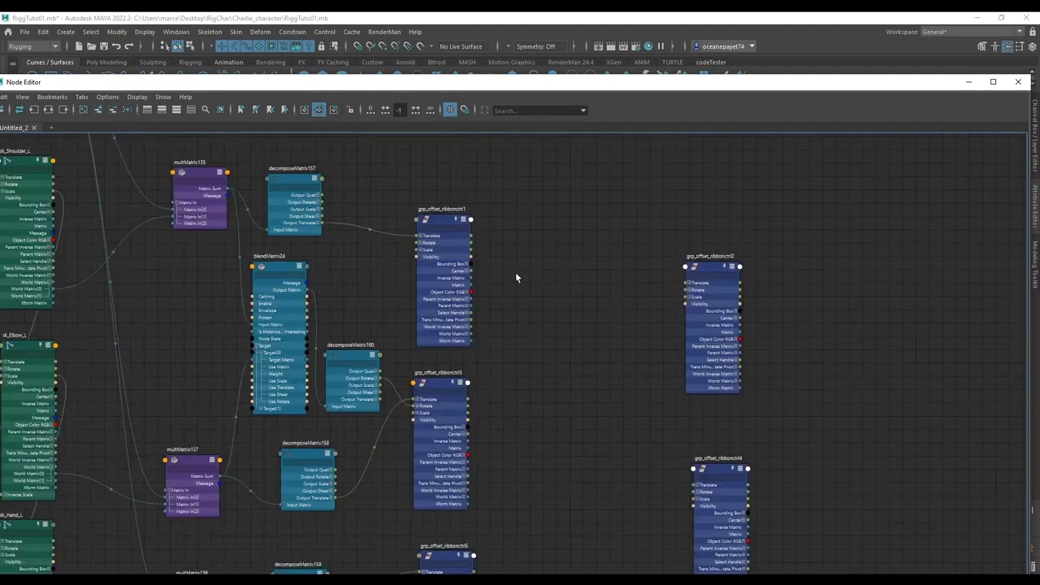
pyautogui.scroll(-2, 516, 273)
pyautogui.scroll(2, 522, 278)
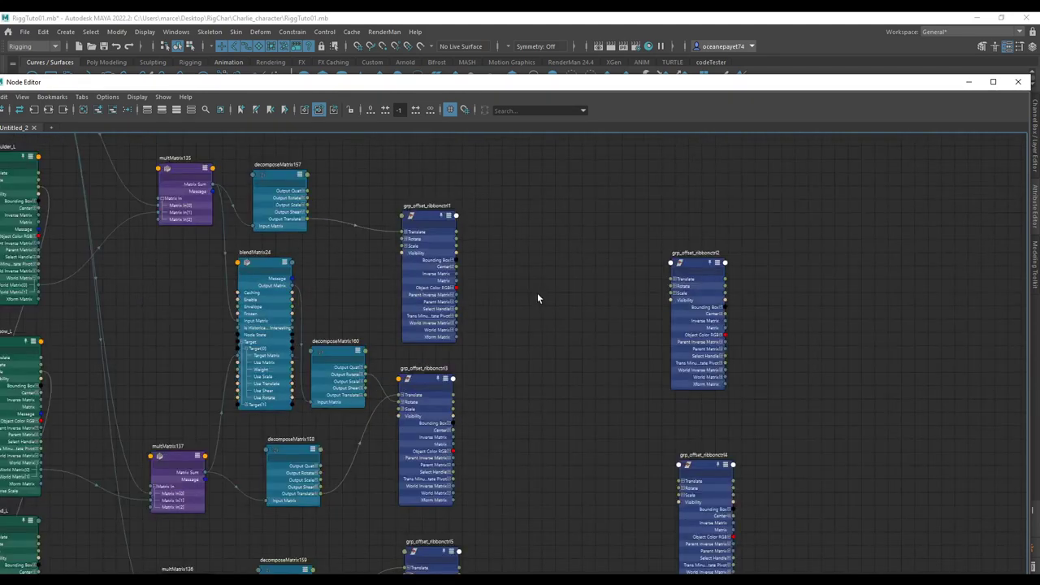
pyautogui.scroll(-3, 532, 295)
pyautogui.scroll(4, 569, 307)
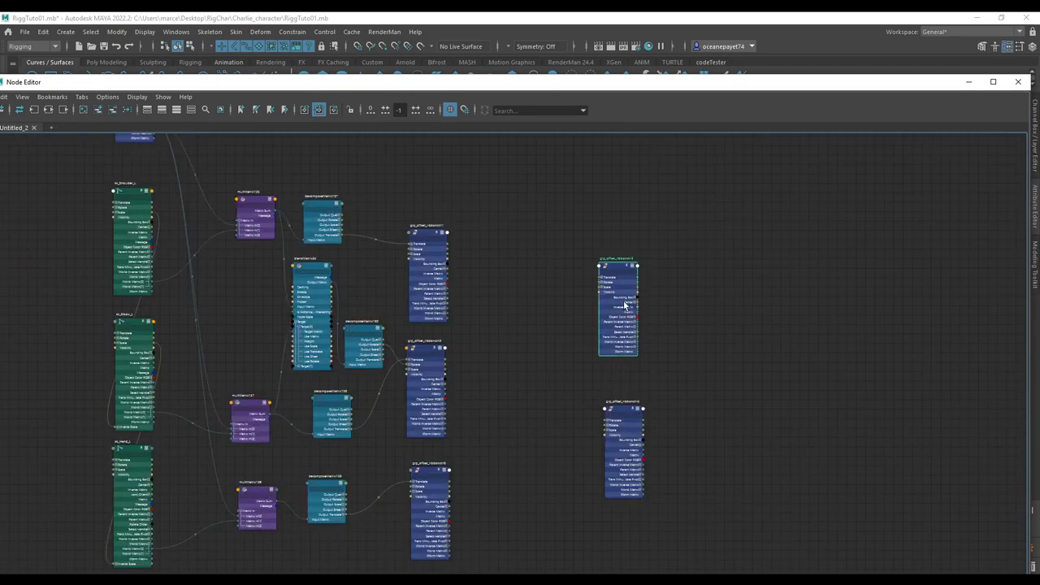
pyautogui.scroll(-1, 520, 308)
pyautogui.press('Tab')
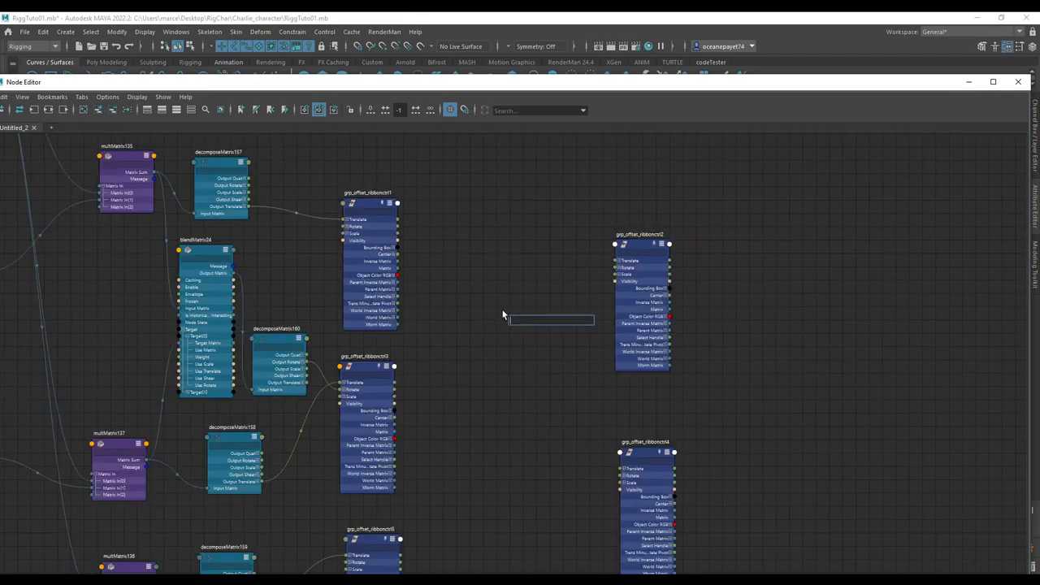
pyautogui.press('Escape')
# Review which nodes share the same parent by selecting the five grp_offset_ribbonctrl nodes, the grp_ctrlsribbon node and grp_offset_ribbonctrl1.
pyautogui.scroll(-3, 437, 267)
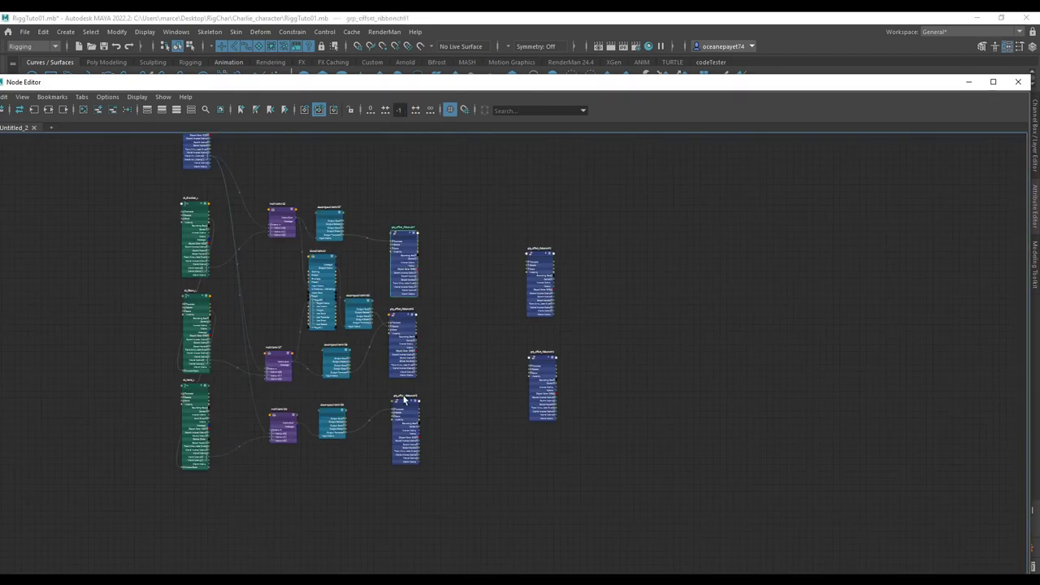
pyautogui.keyDown('shift'); pyautogui.click(401, 357); pyautogui.keyUp('shift')
pyautogui.keyDown('shift'); pyautogui.click(408, 427); pyautogui.keyUp('shift')
pyautogui.keyDown('shift'); pyautogui.click(542, 385); pyautogui.keyUp('shift')
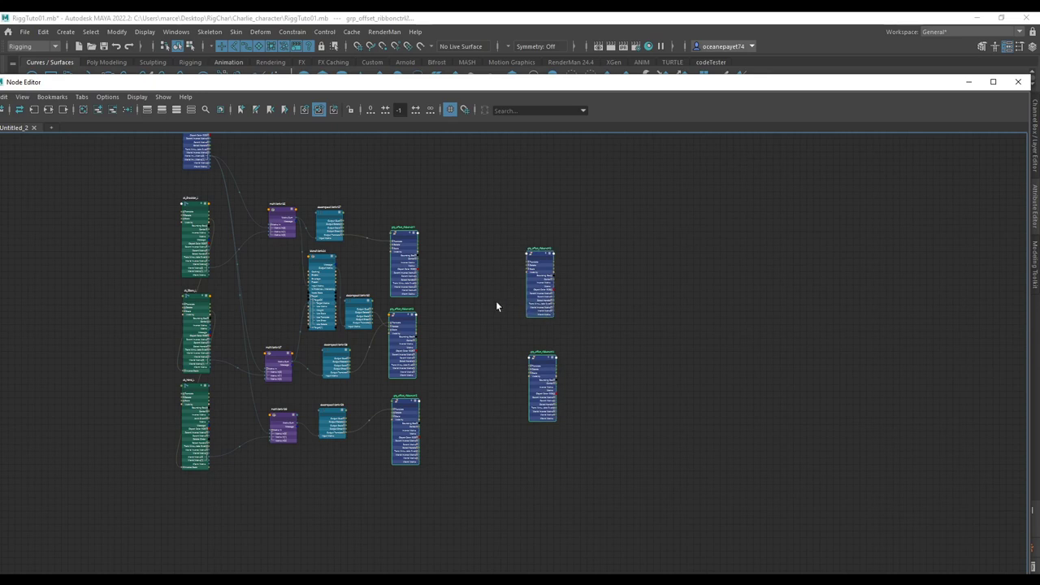
pyautogui.scroll(2, 456, 302)
pyautogui.scroll(-3, 457, 301)
pyautogui.click(275, 184)
pyautogui.click(275, 184)
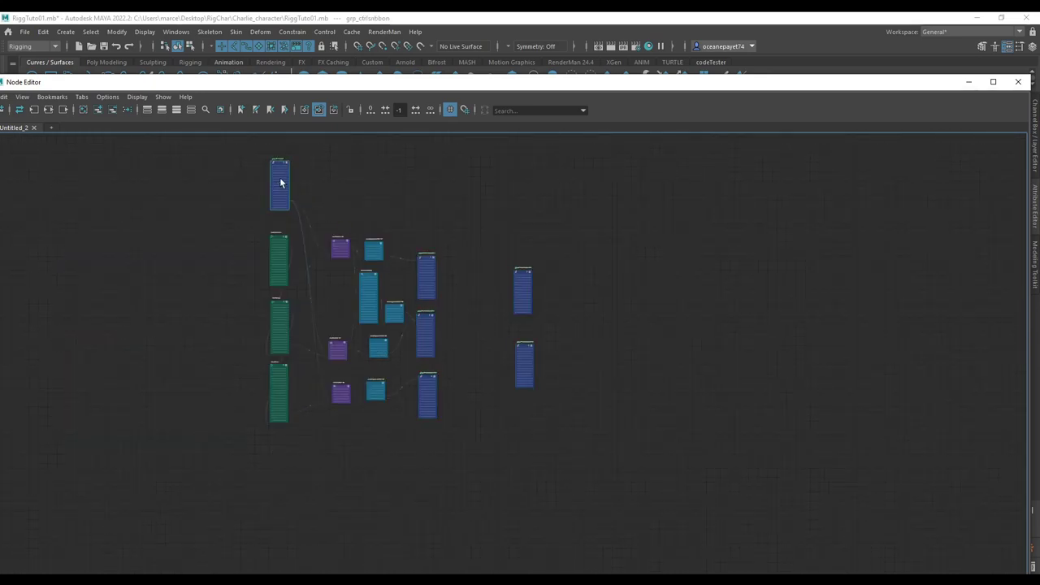
pyautogui.scroll(5, 452, 260)
pyautogui.click(390, 322)
pyautogui.moveTo(391, 323); pyautogui.dragTo(382, 316)
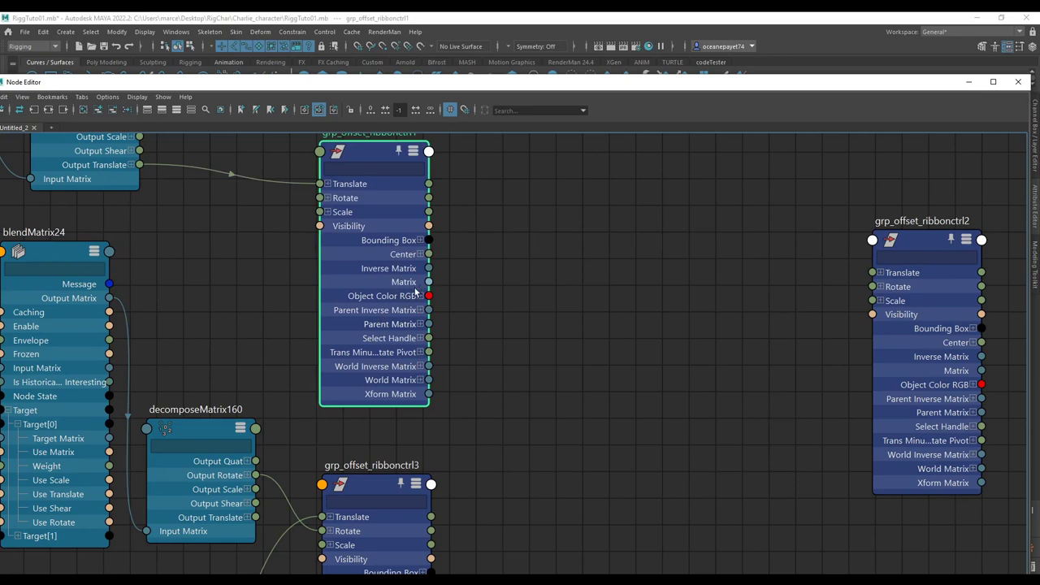
pyautogui.scroll(-4, 398, 290)
pyautogui.scroll(3, 439, 297)
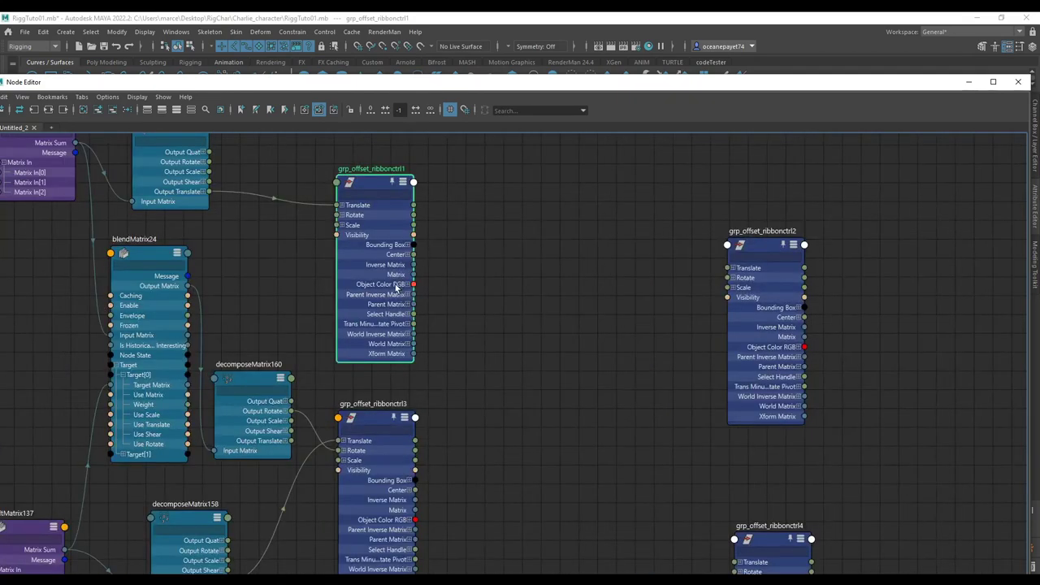
pyautogui.scroll(-4, 448, 280)
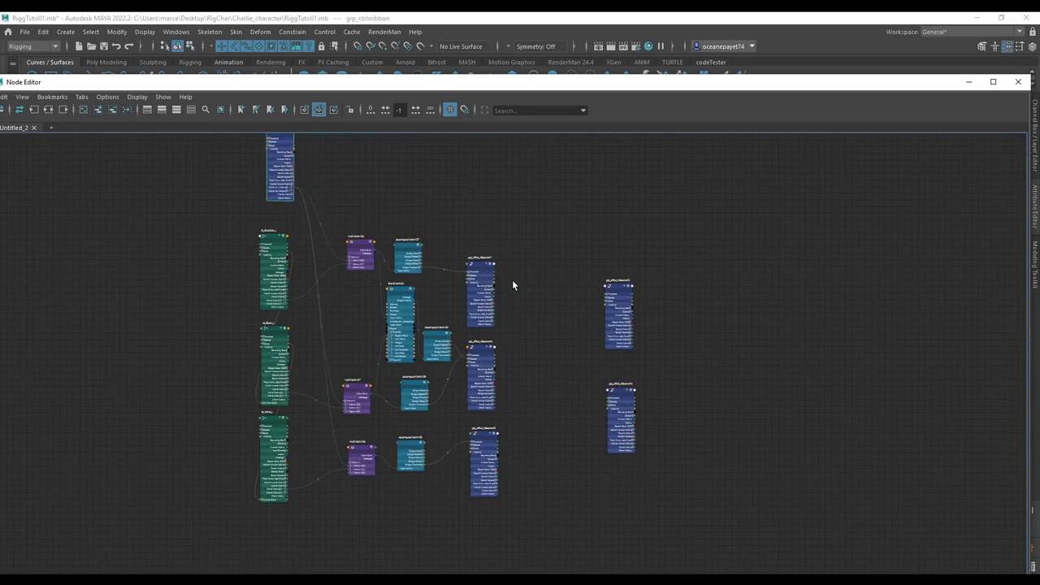
# Inspect the matrix output attributes of grp_offset_ribbonctrl1, including Matrix and World Matrix.
pyautogui.scroll(3, 512, 284)
pyautogui.click(426, 330)
pyautogui.scroll(1, 425, 321)
pyautogui.scroll(-2, 421, 295)
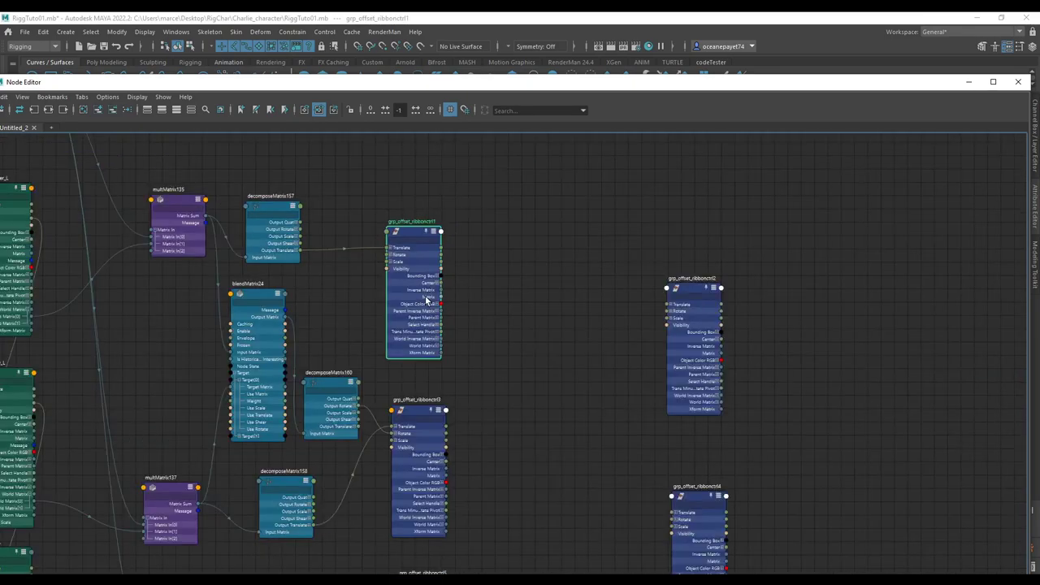
pyautogui.scroll(-3, 305, 234)
pyautogui.scroll(6, 443, 296)
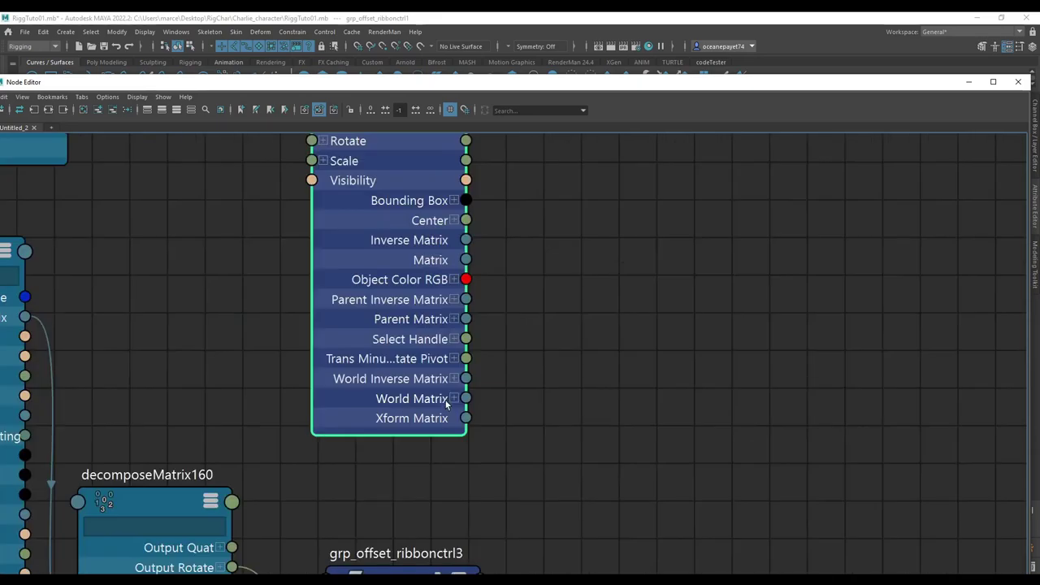
pyautogui.scroll(-4, 446, 404)
pyautogui.scroll(3, 478, 347)
# Create a blendMatrix node between grp_offset_ribbonctrl1 and grp_offset_ribbonctrl2, and place a duplicate of it before grp_offset_ribbonctrl4.
pyautogui.click(484, 358)
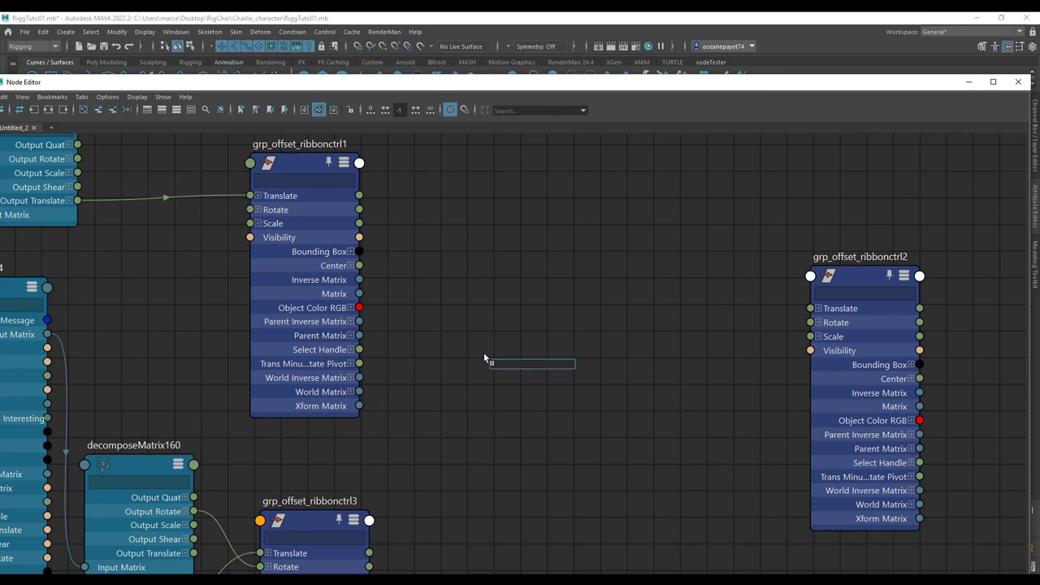
pyautogui.write('blen')
pyautogui.press('Down')
pyautogui.press('Down')
pyautogui.press('Down')
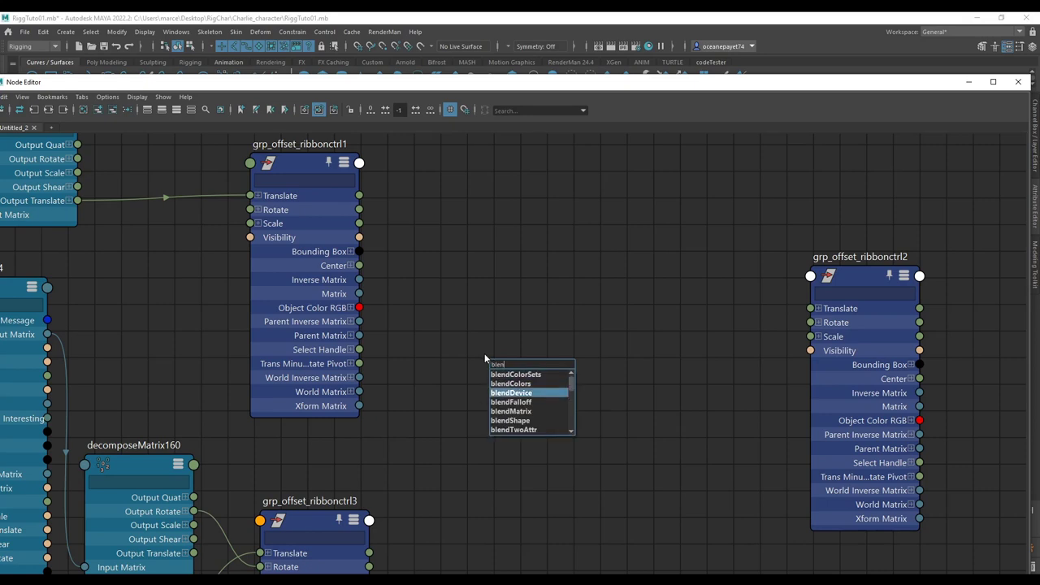
pyautogui.press('Down')
pyautogui.press('Down')
pyautogui.press('Down')
pyautogui.press('Up')
pyautogui.press('Return')
pyautogui.scroll(-5, 514, 332)
pyautogui.scroll(3, 514, 332)
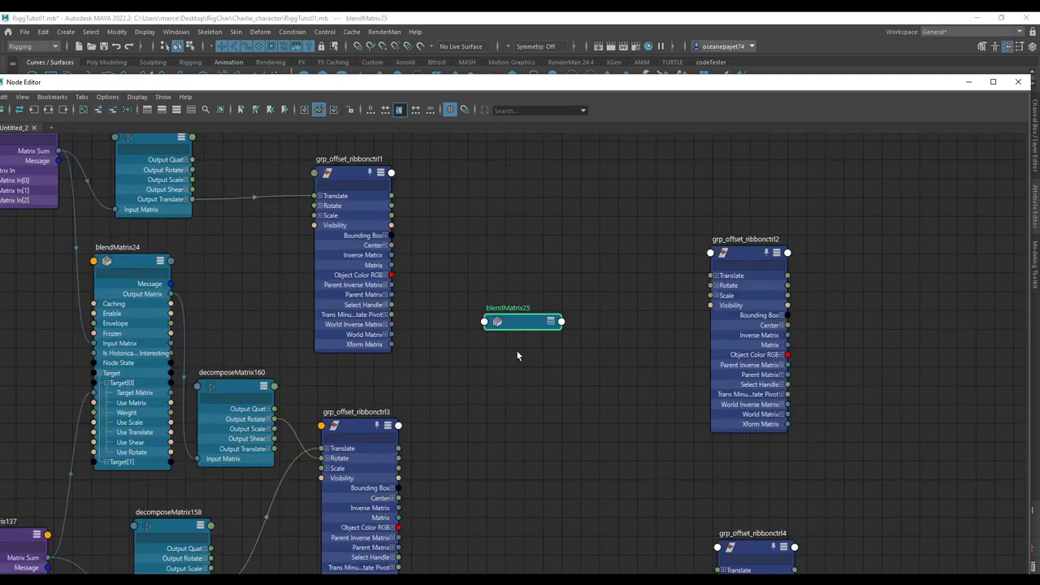
pyautogui.scroll(4, 520, 320)
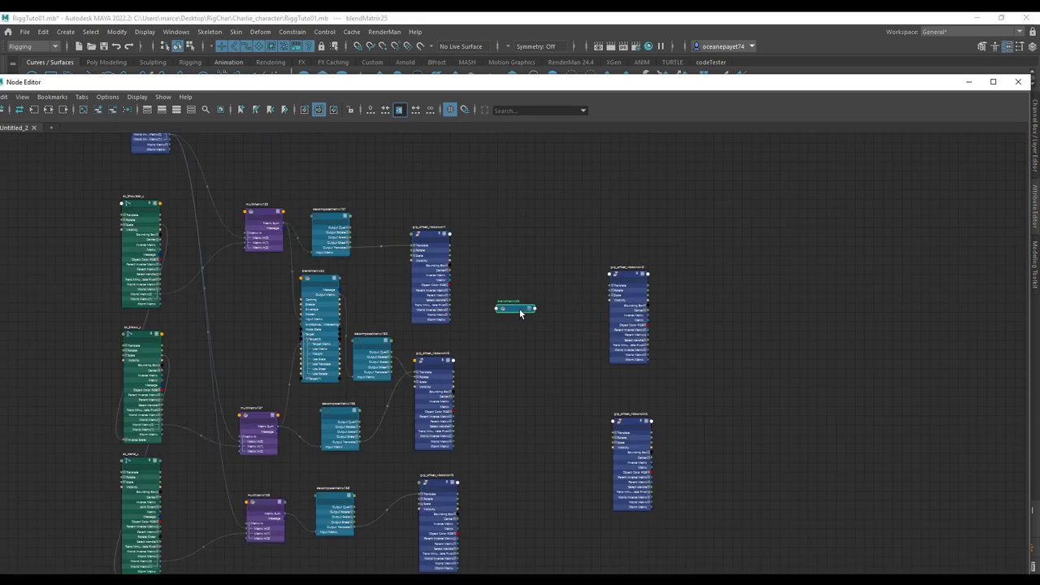
pyautogui.moveTo(824, 386); pyautogui.dragTo(497, 451)
# Create a decomposeMatrix node in the gap before the ribbonctrl2 and ribbonctrl4 nodes, duplicate it, and select both copies.
pyautogui.press('Tab')
pyautogui.write('decom')
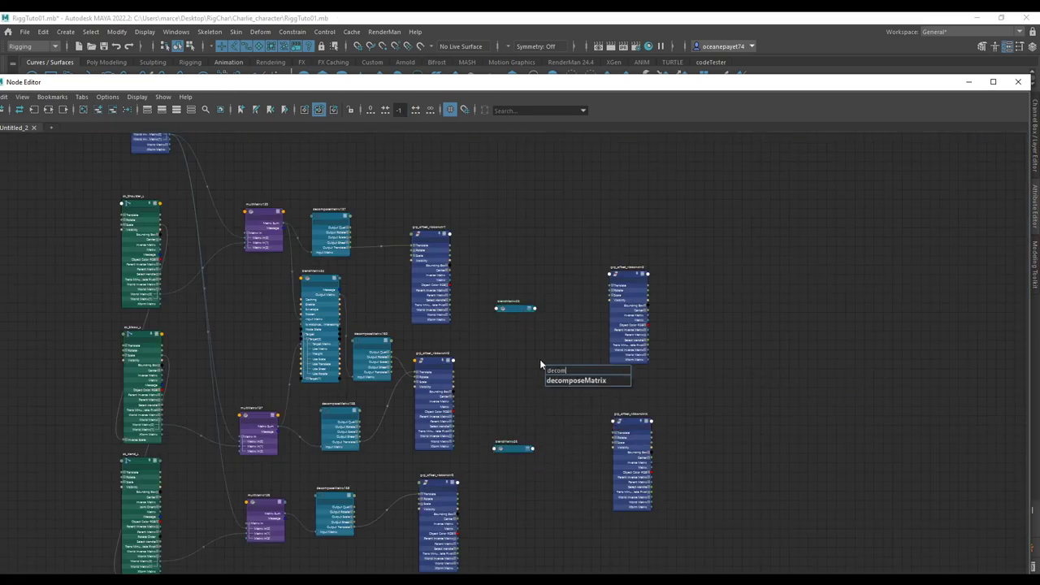
pyautogui.press('Return')
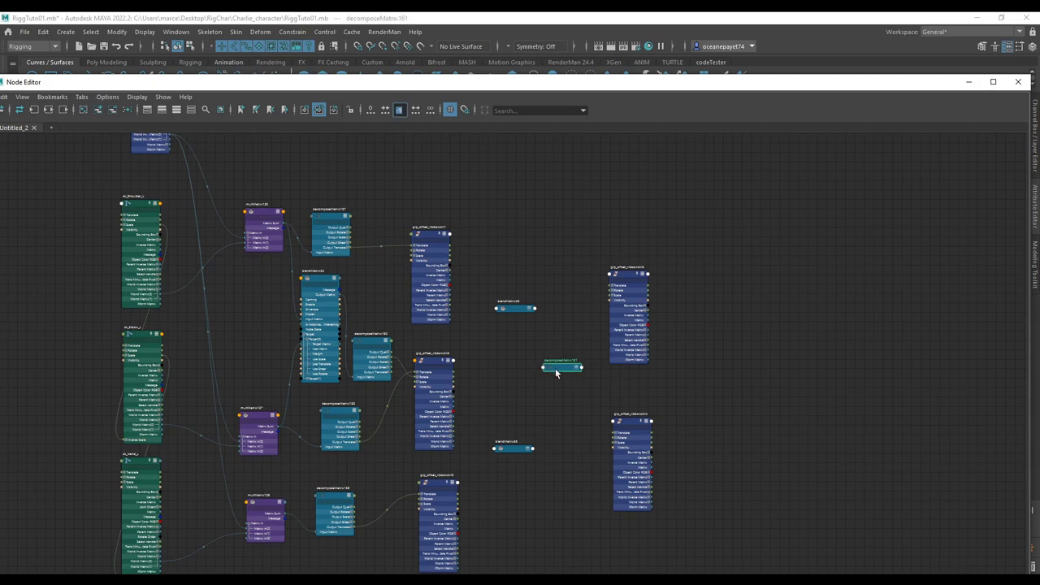
pyautogui.click(557, 369)
pyautogui.hotkey('ctrl', 'd')
pyautogui.moveTo(838, 385); pyautogui.dragTo(565, 406)
pyautogui.moveTo(531, 345); pyautogui.dragTo(588, 423)
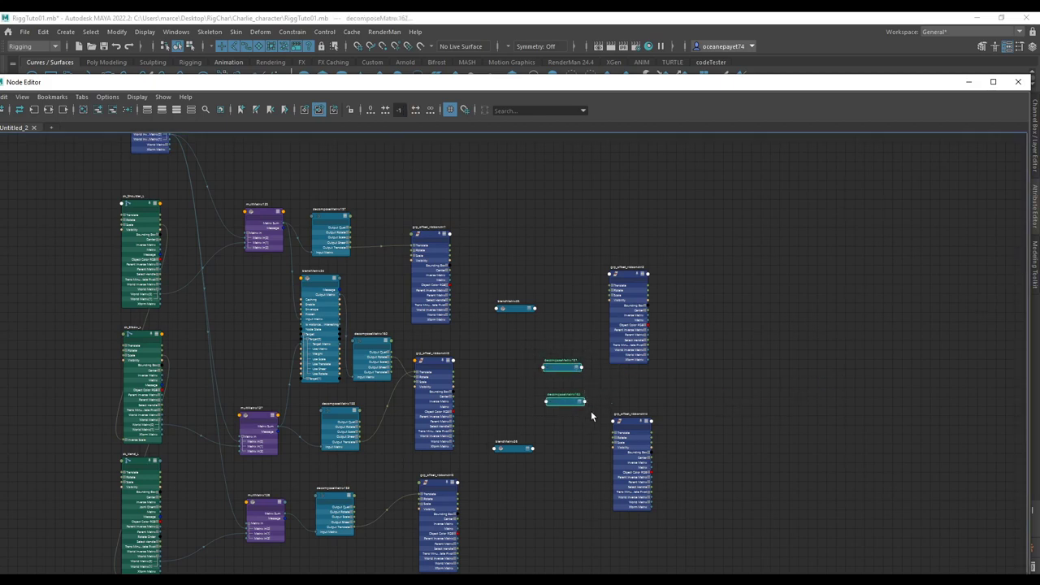
# Expand both new decomposeMatrix nodes and place one before grp_offset_ribbonctrl2 and the other before grp_offset_ribbonctrl4.
pyautogui.press('3')
pyautogui.click(564, 331)
pyautogui.moveTo(566, 373); pyautogui.dragTo(576, 289)
pyautogui.moveTo(567, 424); pyautogui.dragTo(582, 465)
# Show all attributes of blendMatrix26 and reposition the node before decomposeMatrix162.
pyautogui.scroll(3, 571, 463)
pyautogui.click(455, 437)
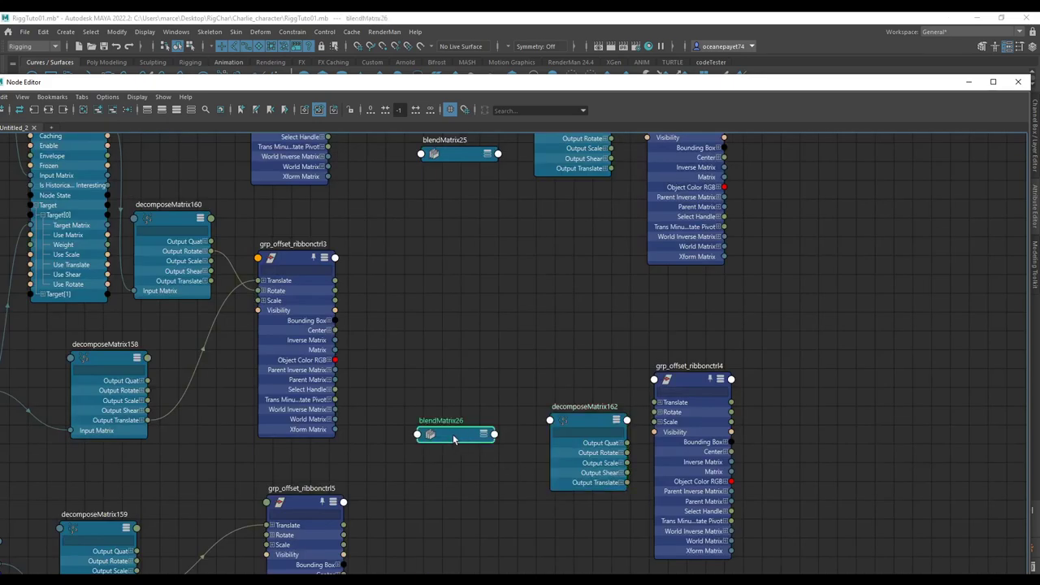
pyautogui.rightClick(453, 437)
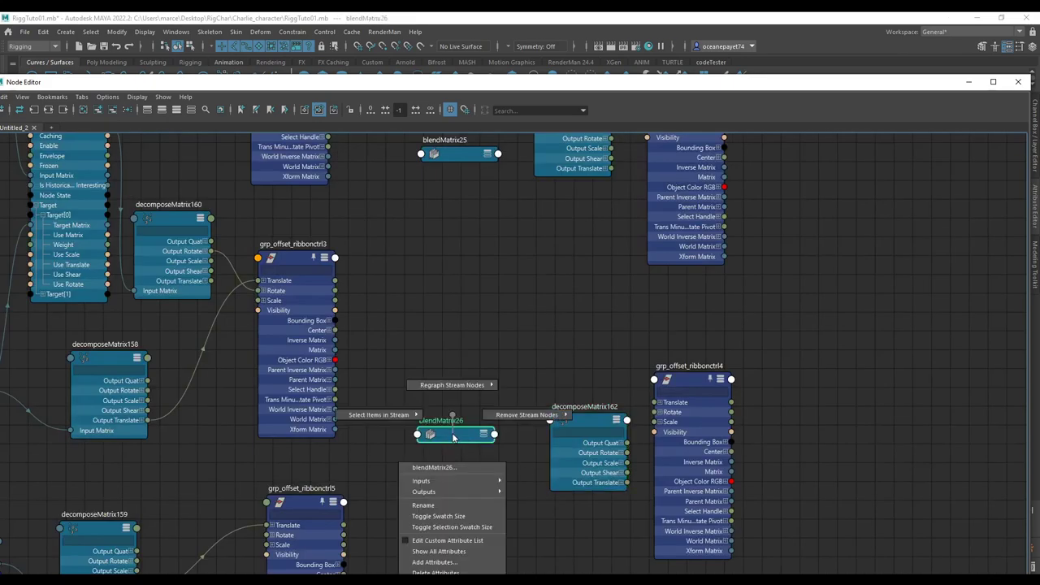
pyautogui.click(454, 552)
pyautogui.moveTo(468, 492); pyautogui.dragTo(460, 446)
# Move blendMatrix25 up slightly before decomposeMatrix161 and show all of its attributes.
pyautogui.scroll(-3, 477, 476)
pyautogui.click(471, 381)
pyautogui.scroll(3, 476, 310)
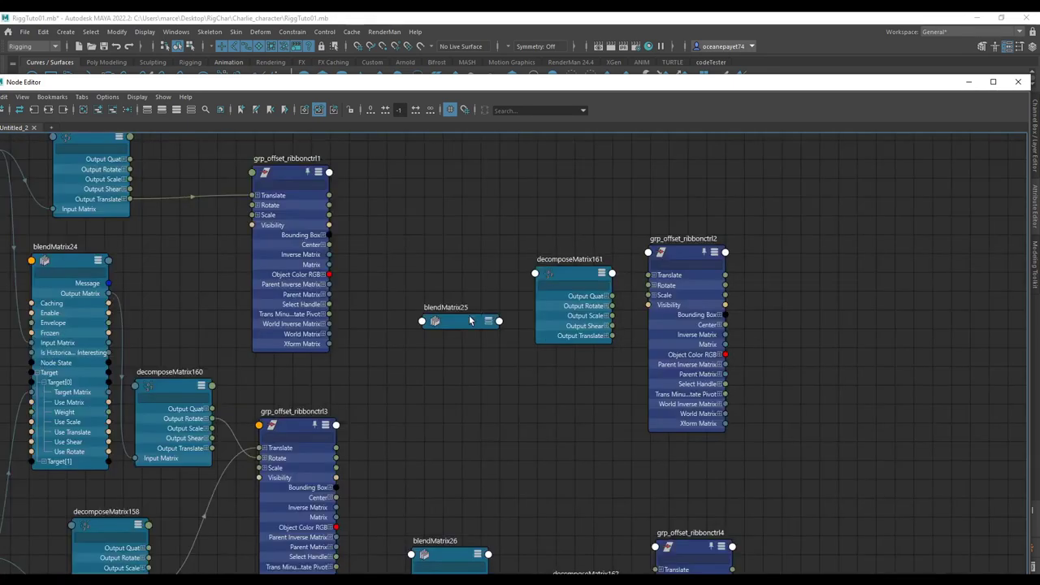
pyautogui.moveTo(463, 323); pyautogui.dragTo(451, 288)
pyautogui.rightClick(452, 292)
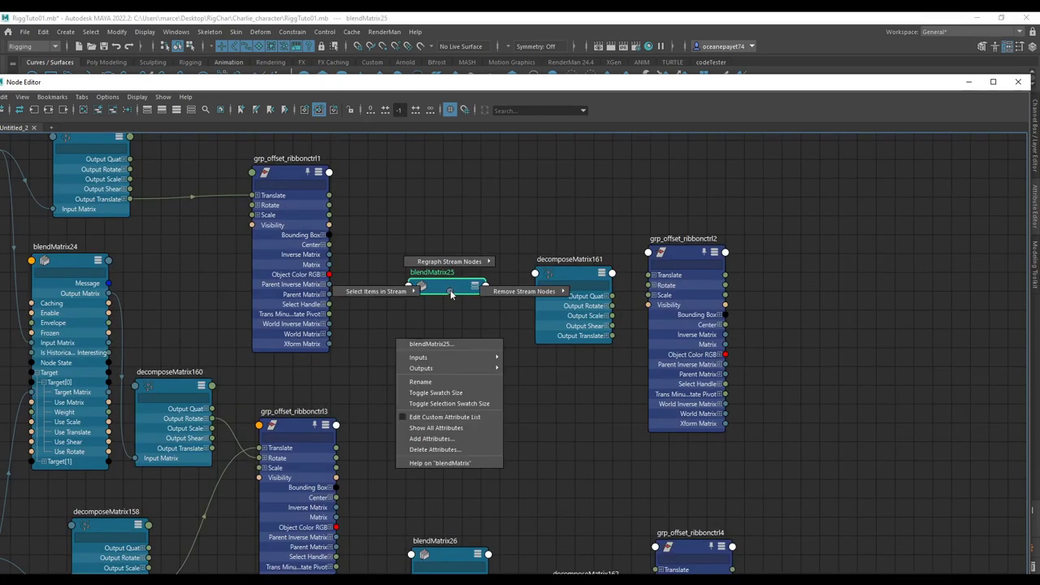
pyautogui.click(455, 426)
pyautogui.scroll(-2, 461, 392)
pyautogui.scroll(2, 461, 392)
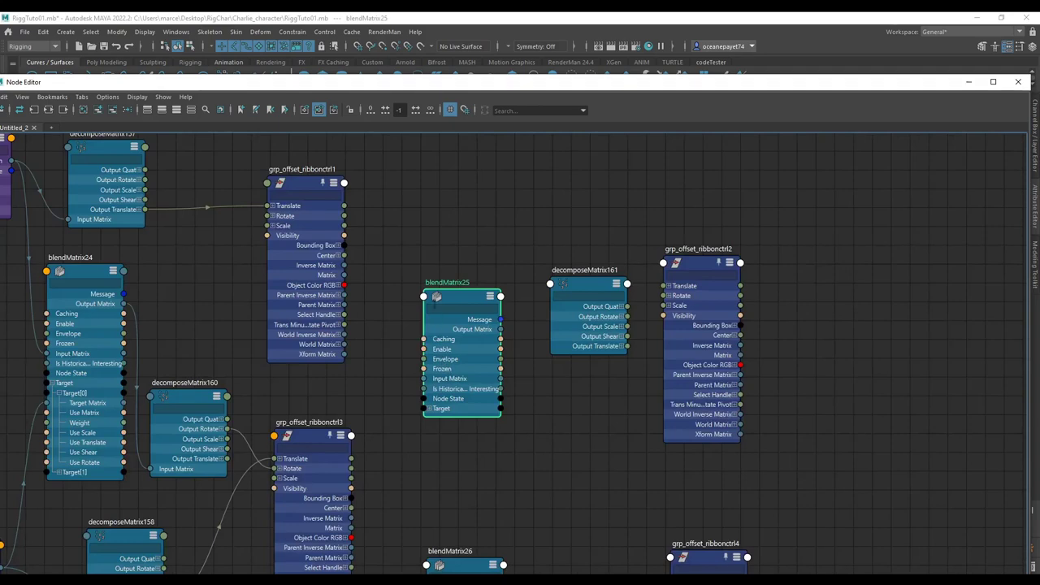
# Expand the Target and Target[0] attributes of blendMatrix25.
pyautogui.click(428, 410)
pyautogui.click(438, 419)
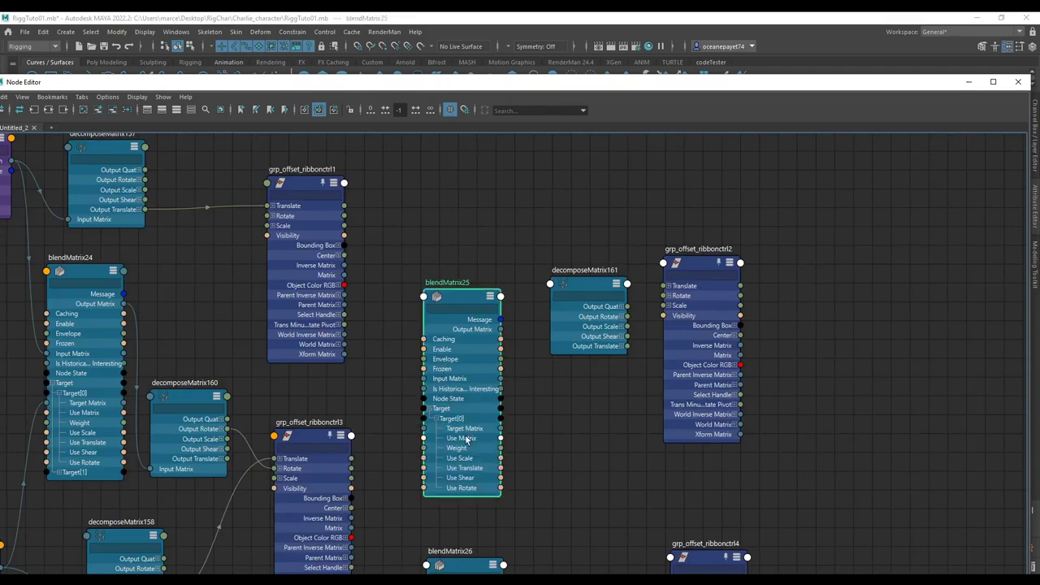
pyautogui.scroll(-3, 472, 397)
pyautogui.scroll(3, 457, 365)
pyautogui.scroll(-3, 457, 366)
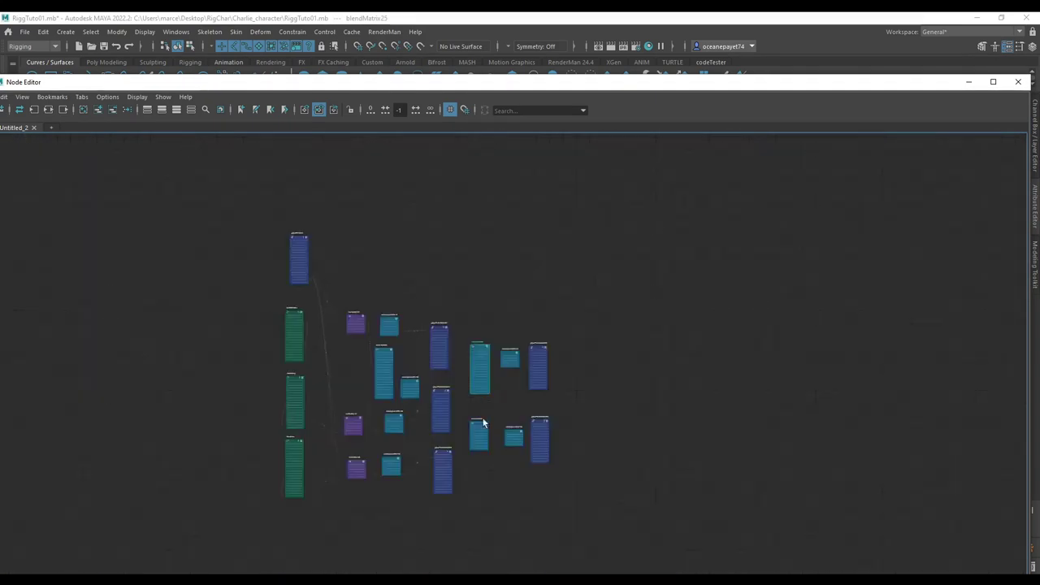
# Expand the Target and Target[0] attributes of blendMatrix26.
pyautogui.scroll(3, 439, 500)
pyautogui.click(439, 497)
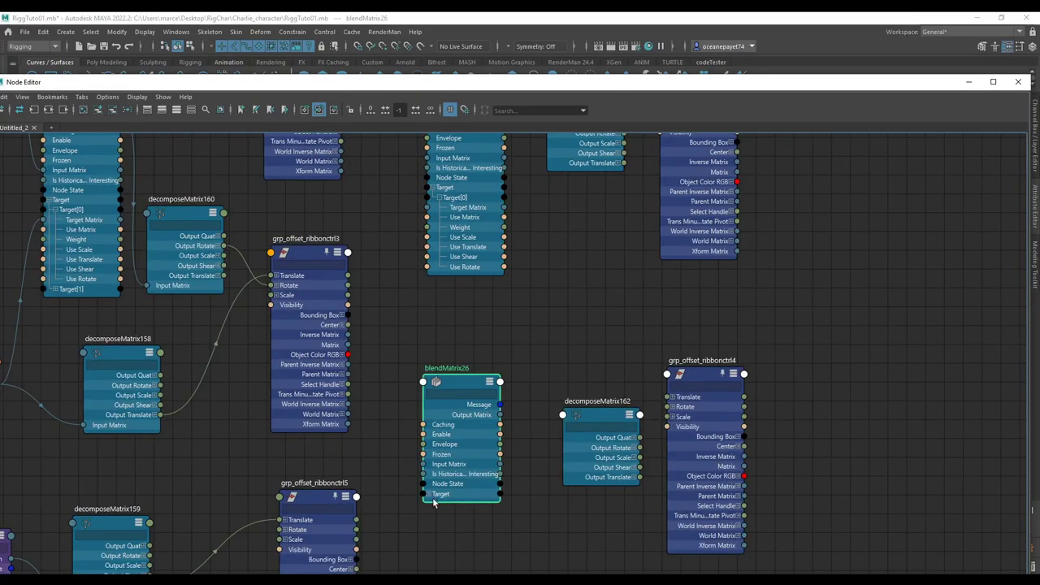
pyautogui.click(439, 504)
pyautogui.scroll(-3, 439, 503)
pyautogui.scroll(3, 392, 385)
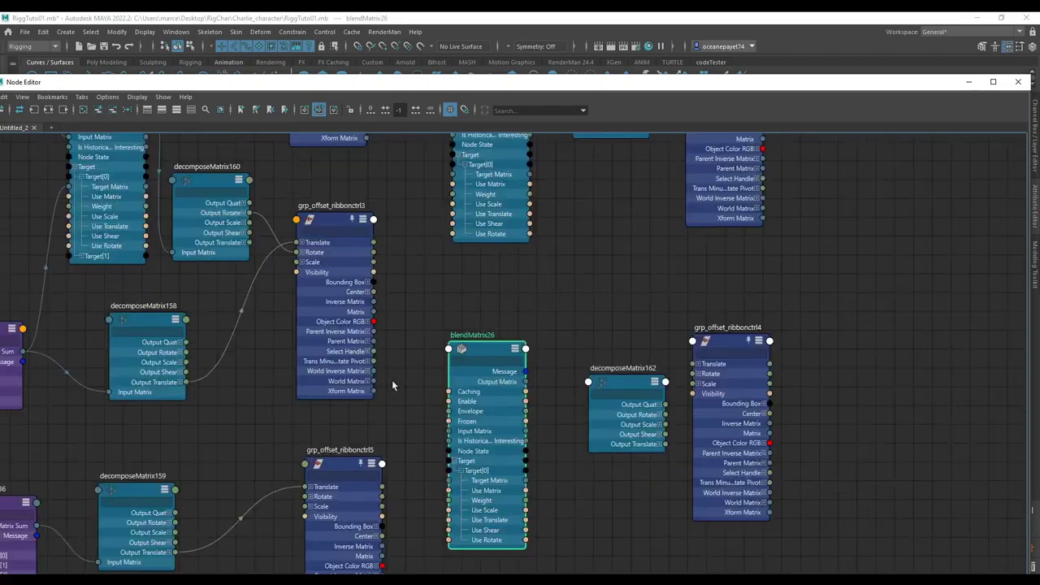
# Connect the Matrix of grp_offset_ribbonctrl3 to blendMatrix26's Input Matrix and the Matrix of grp_offset_ribbonctrl5 to its Target Matrix.
pyautogui.scroll(2, 373, 382)
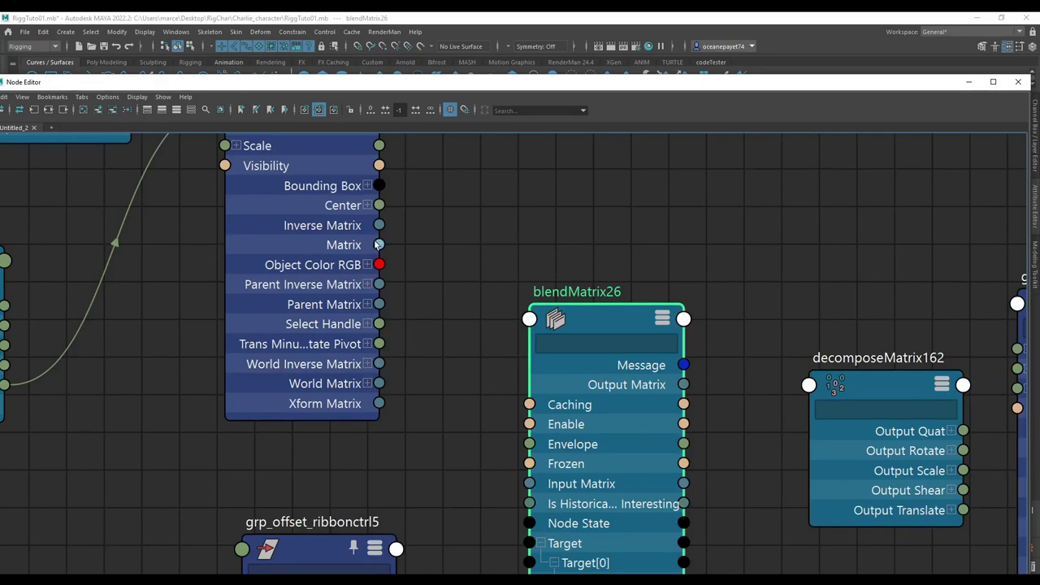
pyautogui.moveTo(379, 244); pyautogui.dragTo(529, 482)
pyautogui.scroll(-2, 521, 483)
pyautogui.keyDown('alt'); pyautogui.moveTo(499, 558); pyautogui.dragTo(494, 473, button='middle'); pyautogui.keyUp('alt')
pyautogui.keyDown('alt'); pyautogui.moveTo(458, 560); pyautogui.dragTo(465, 496, button='middle'); pyautogui.keyUp('alt')
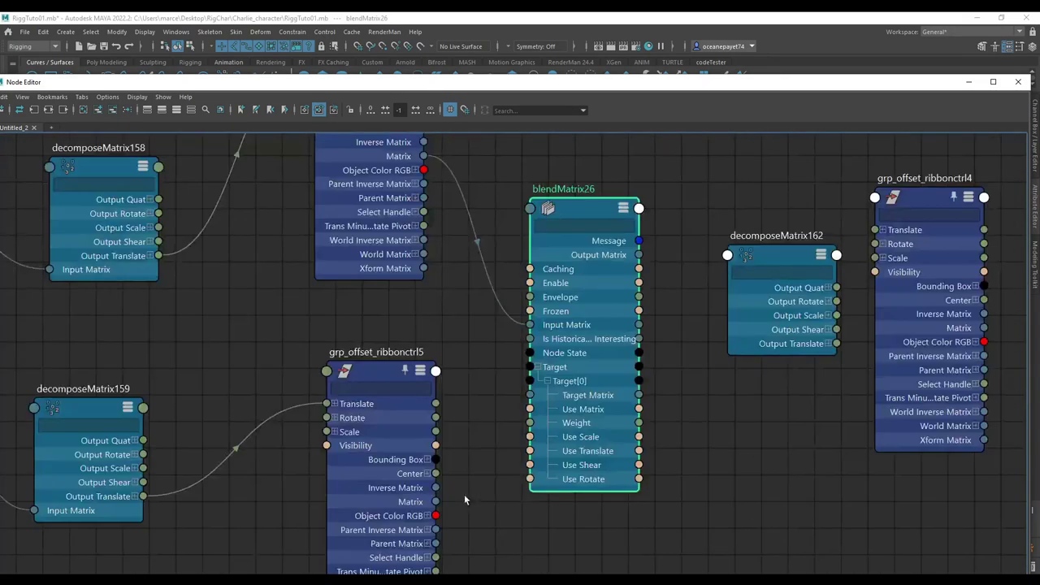
pyautogui.moveTo(436, 502); pyautogui.dragTo(531, 396)
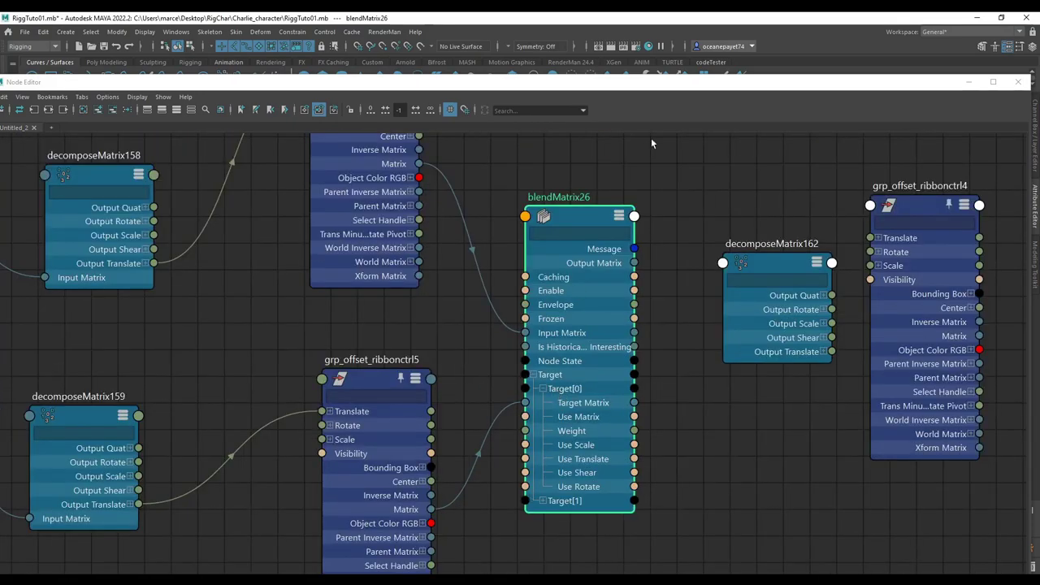
# Connect the Matrix of grp_offset_ribbonctrl3 to blendMatrix25's Target Matrix and the Matrix of grp_offset_ribbonctrl1 to its Input Matrix.
pyautogui.moveTo(696, 92); pyautogui.dragTo(695, 13)
pyautogui.press('a')
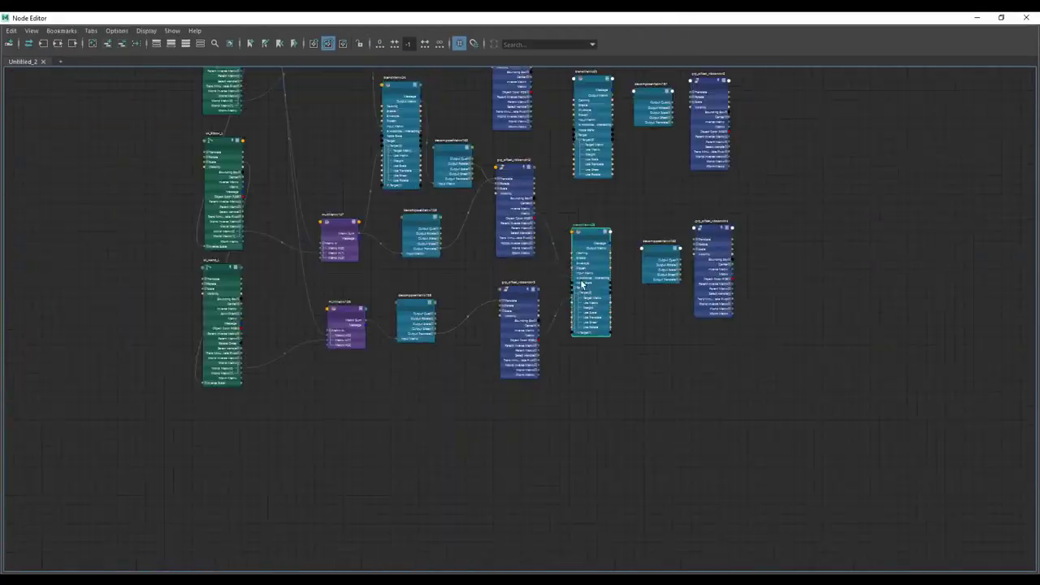
pyautogui.scroll(5, 528, 276)
pyautogui.moveTo(461, 419); pyautogui.dragTo(572, 225)
pyautogui.press('a')
pyautogui.scroll(5, 472, 234)
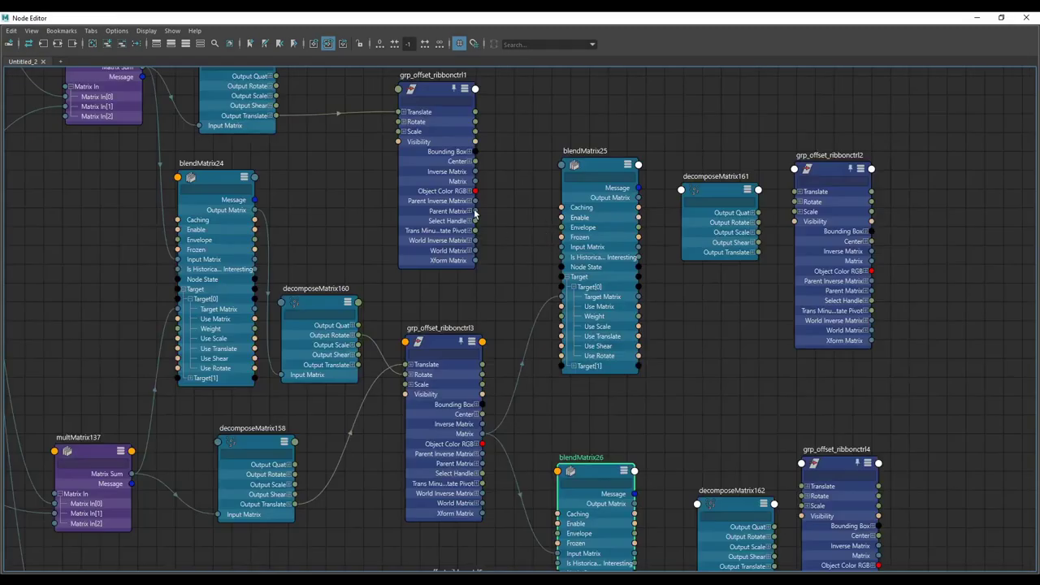
pyautogui.moveTo(477, 186); pyautogui.dragTo(563, 248)
# Connect blendMatrix25's Output Matrix to the Input Matrix of decomposeMatrix161.
pyautogui.keyDown('alt'); pyautogui.moveTo(689, 235); pyautogui.dragTo(630, 247, button='middle'); pyautogui.keyUp('alt')
pyautogui.moveTo(579, 208); pyautogui.dragTo(651, 205)
pyautogui.click(681, 195)
pyautogui.click(682, 267)
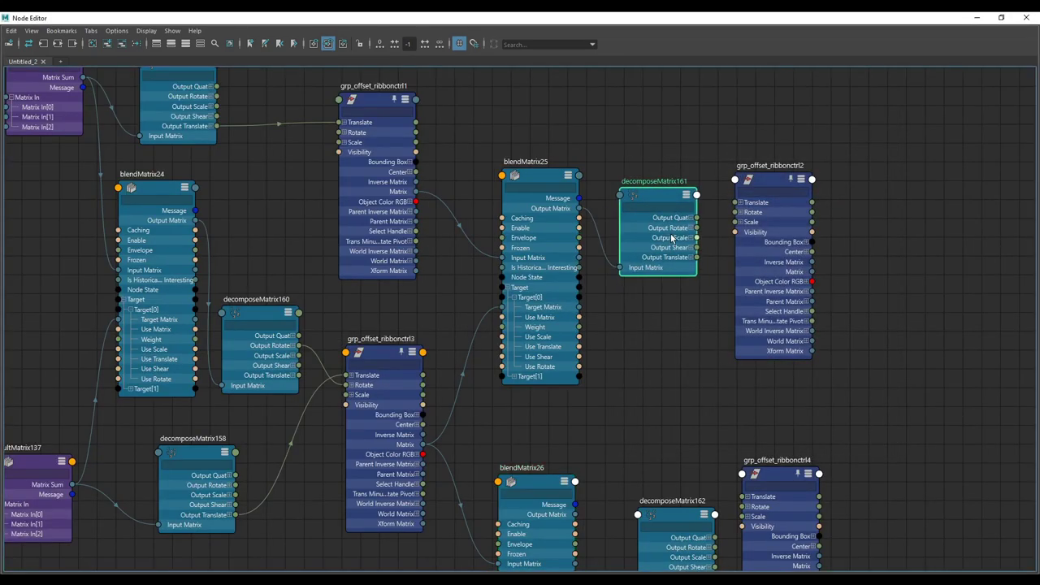
# Connect decomposeMatrix161's Output Translate, Rotate and Scale to the matching Translate, Rotate and Scale inputs of grp_offset_ribbonctrl2.
pyautogui.scroll(2, 687, 267)
pyautogui.moveTo(689, 270); pyautogui.dragTo(742, 191)
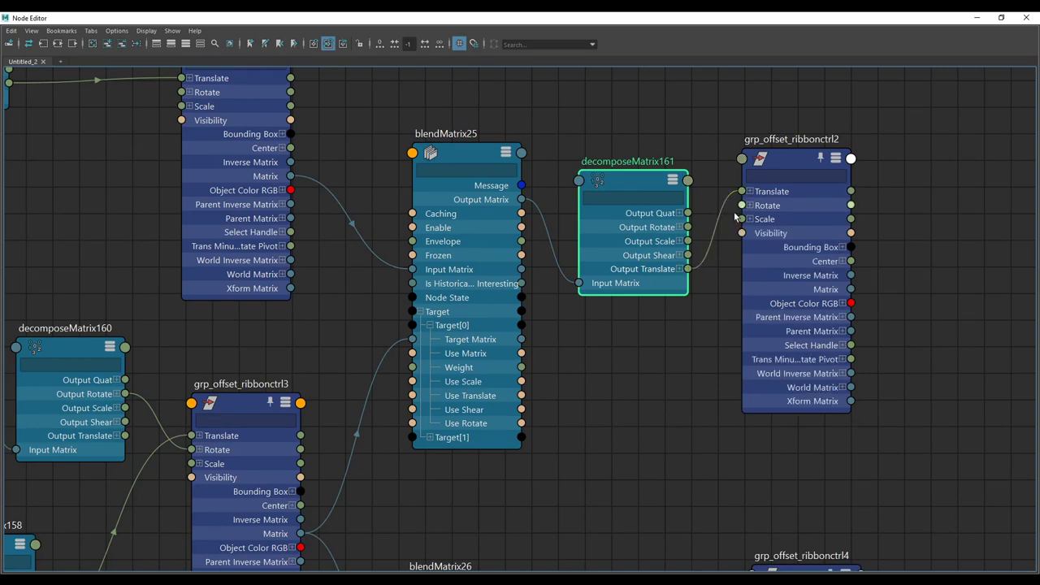
pyautogui.moveTo(688, 228); pyautogui.dragTo(742, 219)
pyautogui.scroll(-3, 675, 203)
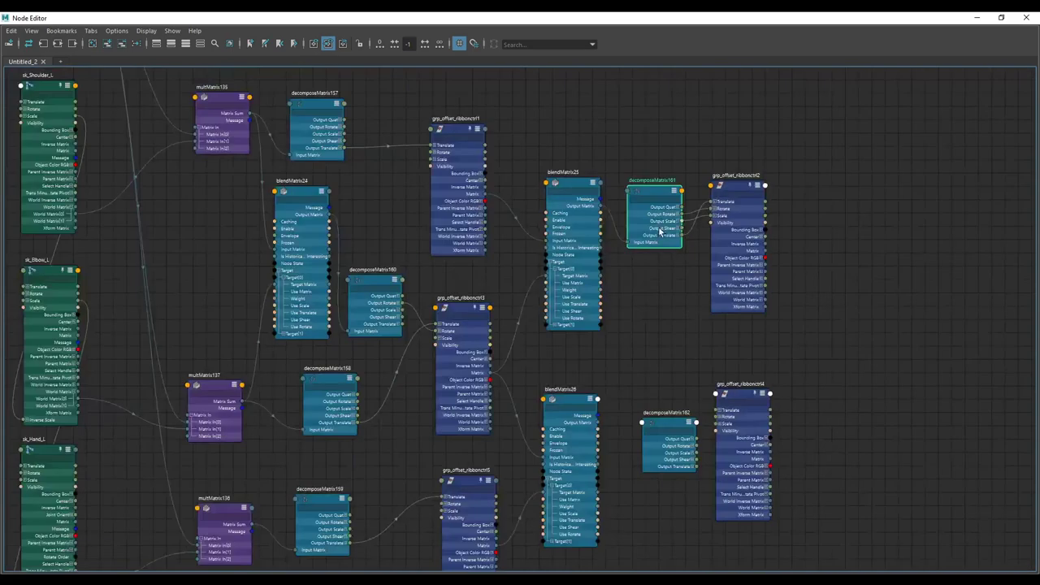
# Connect blendMatrix26's Output Matrix to the Input Matrix of decomposeMatrix162.
pyautogui.scroll(-5, 651, 282)
pyautogui.scroll(6, 648, 351)
pyautogui.click(654, 318)
pyautogui.scroll(3, 654, 313)
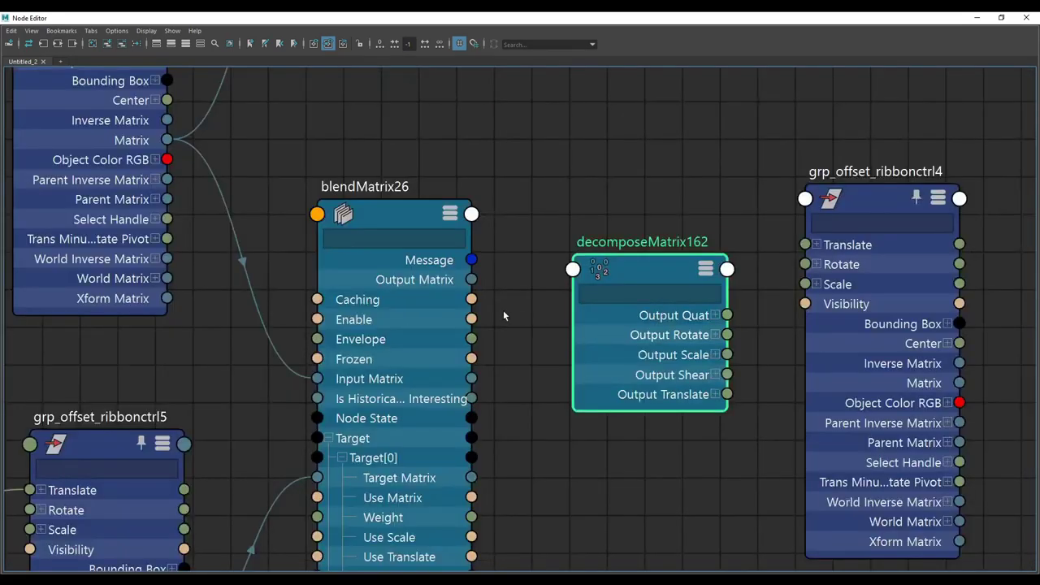
pyautogui.moveTo(574, 273); pyautogui.dragTo(573, 271)
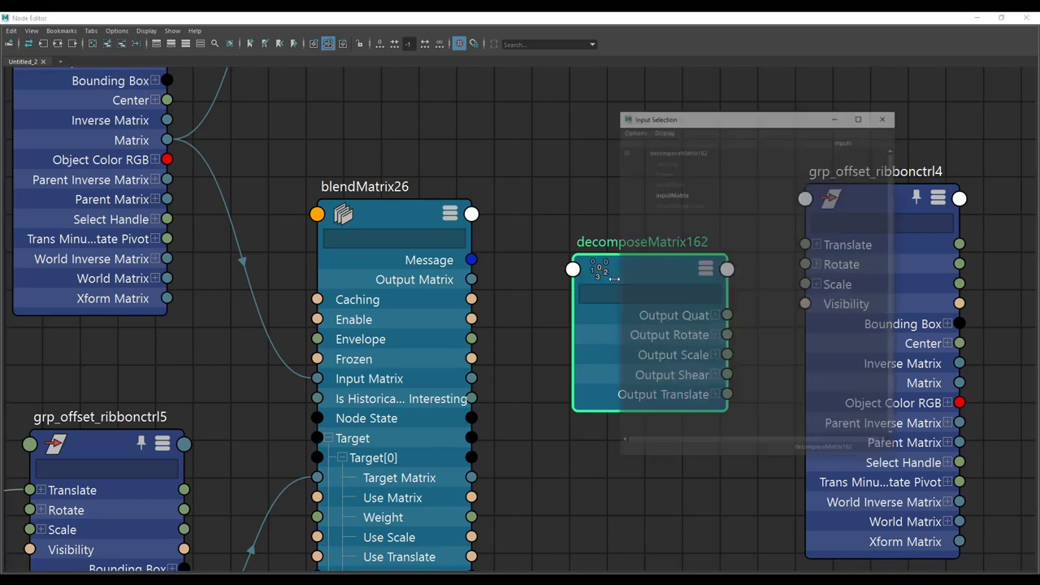
pyautogui.click(684, 200)
pyautogui.moveTo(652, 331); pyautogui.dragTo(646, 326)
pyautogui.scroll(-6, 633, 305)
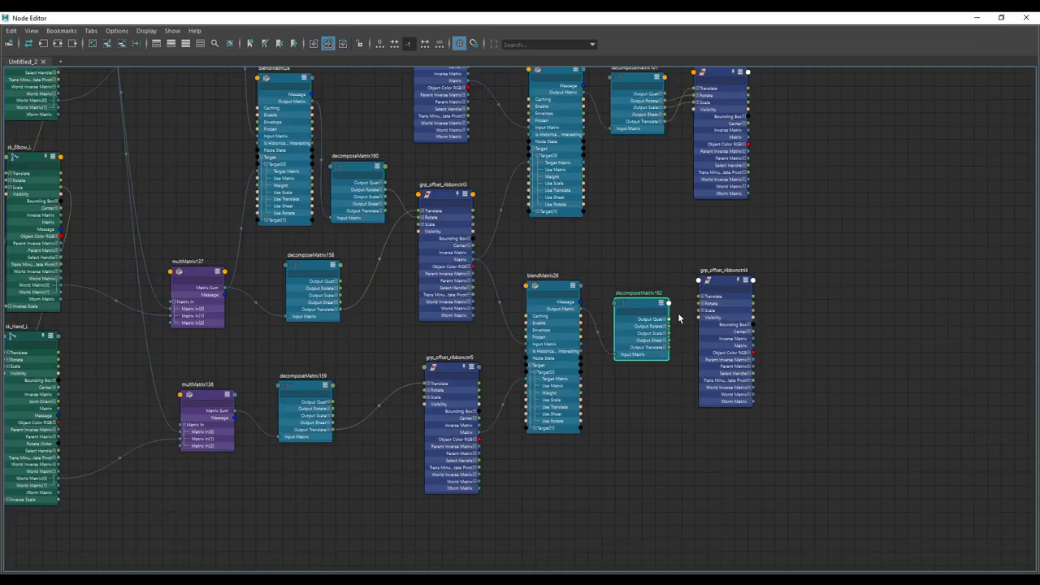
# Connect decomposeMatrix162's Output Translate, Scale and Rotate to the matching Translate, Scale and Rotate inputs of grp_offset_ribbonctrl4.
pyautogui.scroll(6, 633, 304)
pyautogui.moveTo(639, 425); pyautogui.dragTo(710, 304)
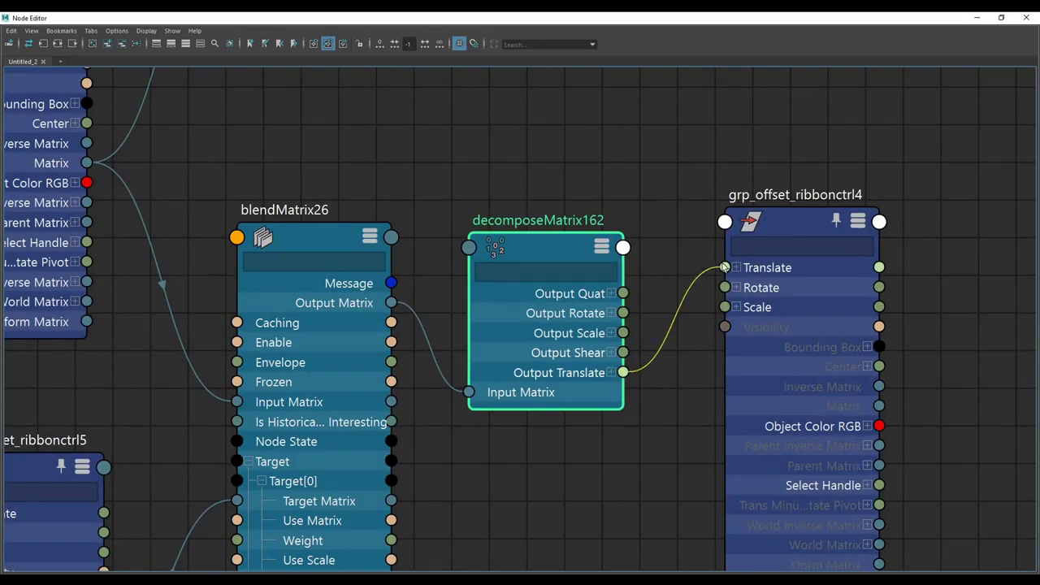
pyautogui.moveTo(724, 268); pyautogui.dragTo(724, 267)
pyautogui.moveTo(730, 305); pyautogui.dragTo(726, 307)
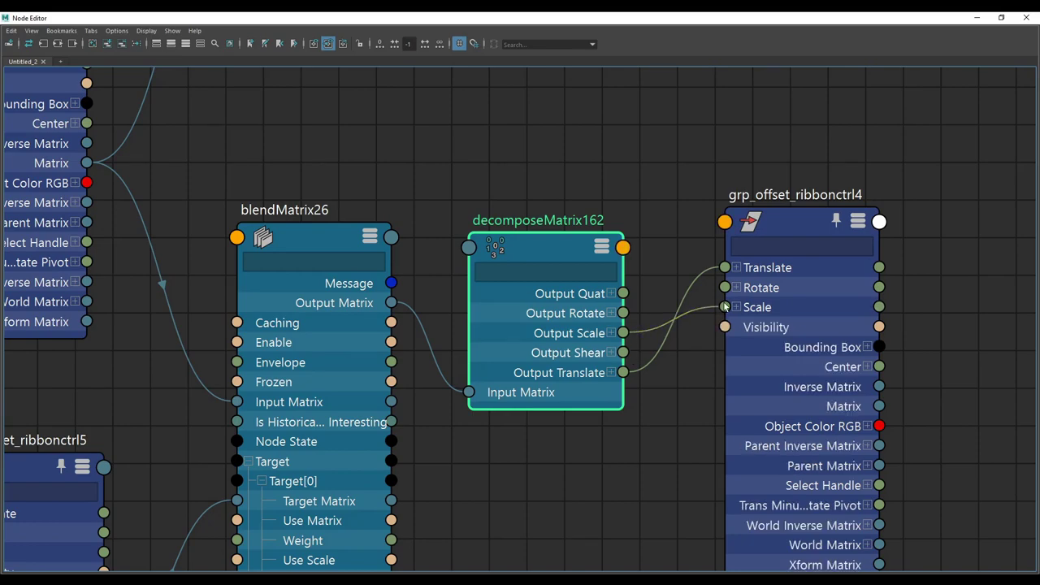
pyautogui.moveTo(622, 313); pyautogui.dragTo(725, 287)
pyautogui.press('a')
pyautogui.scroll(10, 735, 341)
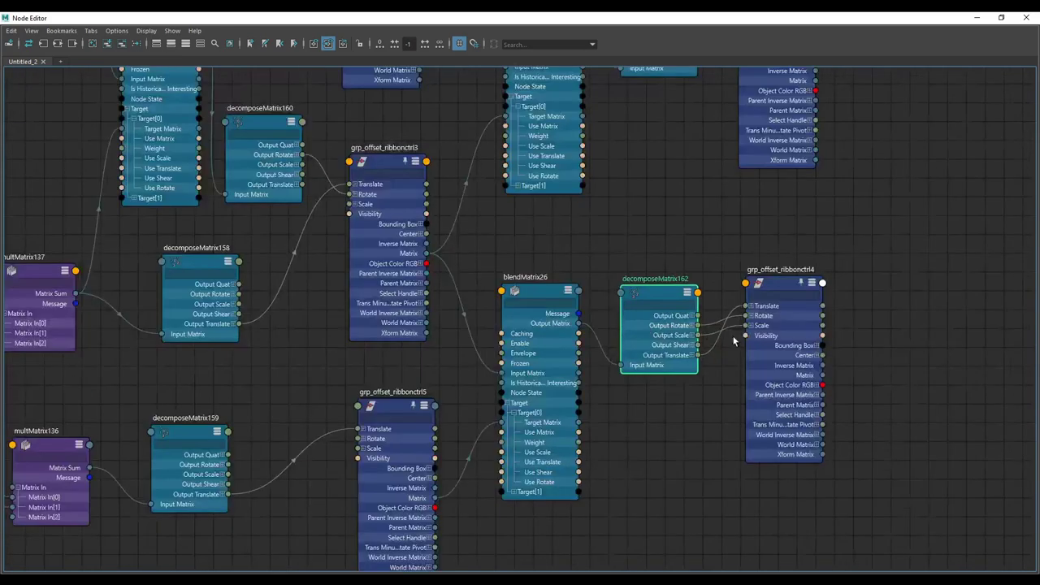
# Examine the connections of decomposeMatrix162 and decomposeMatrix161 to their offset groups and the ribbon controls along the left arm.
pyautogui.moveTo(752, 344); pyautogui.dragTo(779, 345)
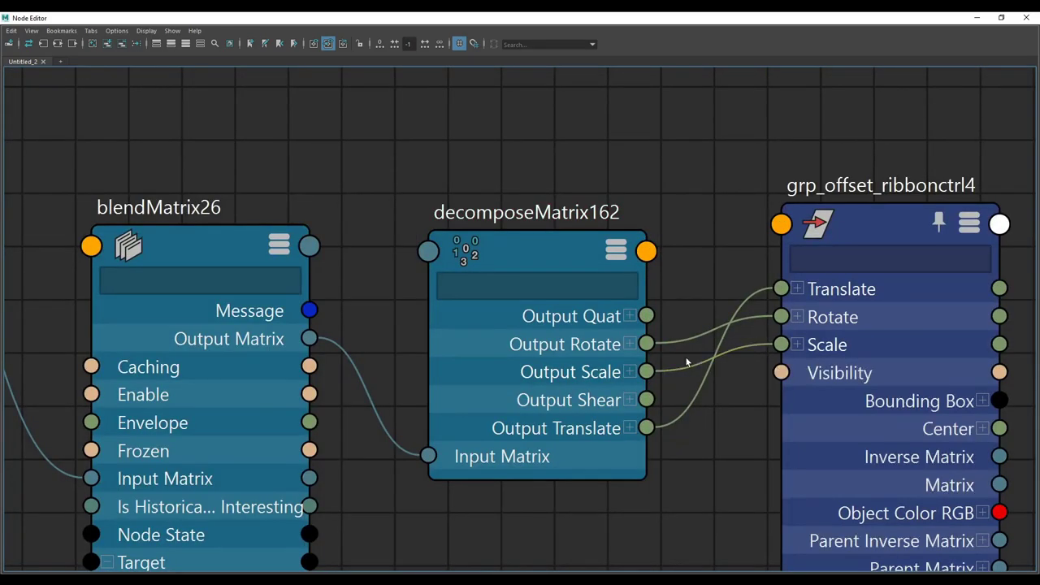
pyautogui.scroll(-5, 615, 363)
pyautogui.scroll(5, 609, 365)
pyautogui.scroll(-6, 615, 346)
pyautogui.moveTo(608, 365); pyautogui.dragTo(611, 351)
pyautogui.scroll(3, 615, 347)
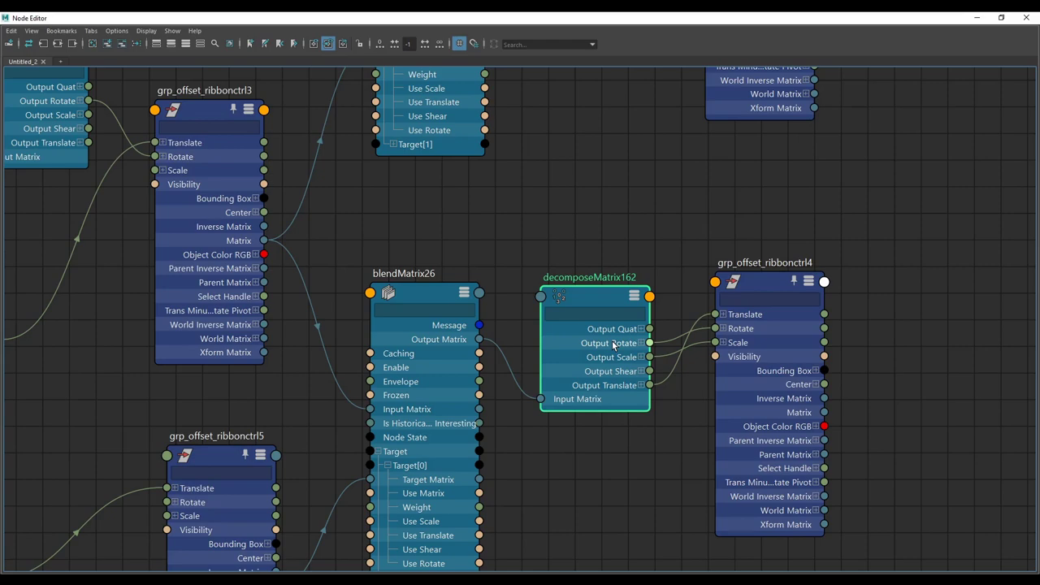
pyautogui.scroll(-3, 611, 340)
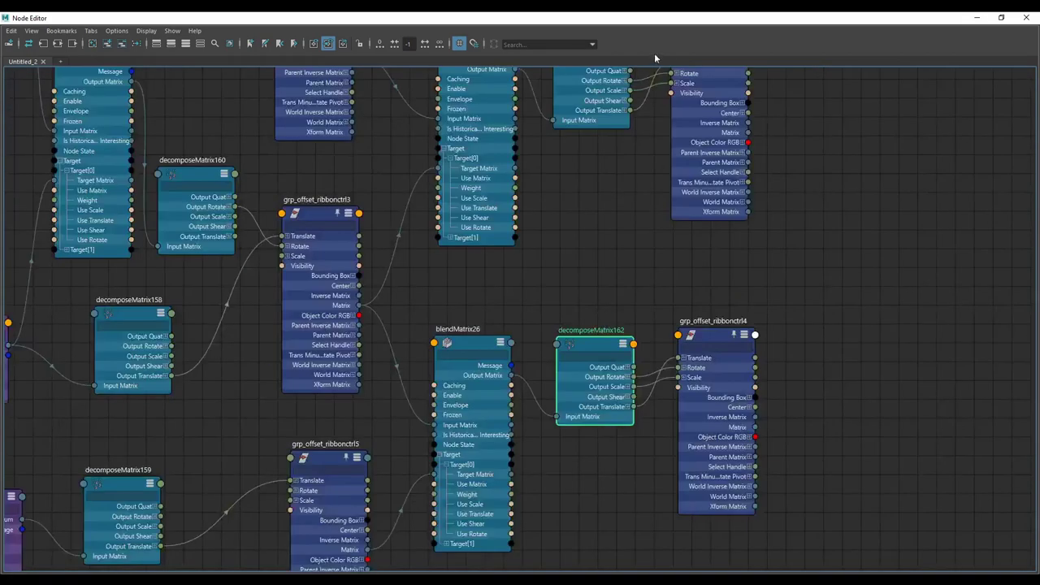
pyautogui.moveTo(650, 19); pyautogui.dragTo(642, 325)
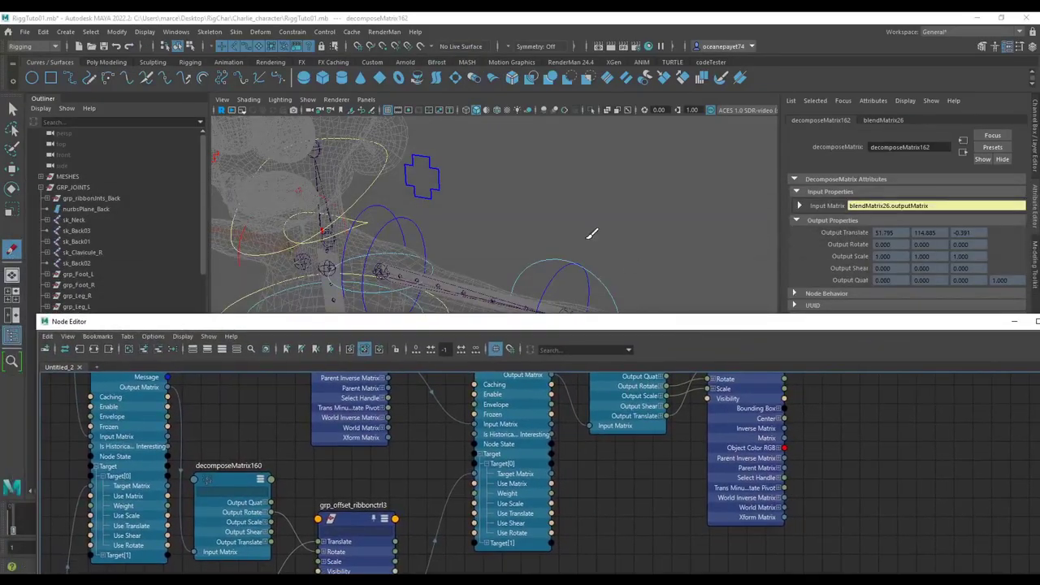
pyautogui.keyDown('alt'); pyautogui.moveTo(587, 239); pyautogui.dragTo(564, 237); pyautogui.keyUp('alt')
pyautogui.moveTo(625, 324); pyautogui.dragTo(531, 155)
pyautogui.scroll(3, 599, 216)
pyautogui.keyDown('alt'); pyautogui.moveTo(599, 216); pyautogui.dragTo(620, 291, button='middle'); pyautogui.keyUp('alt')
pyautogui.moveTo(556, 280); pyautogui.dragTo(554, 271)
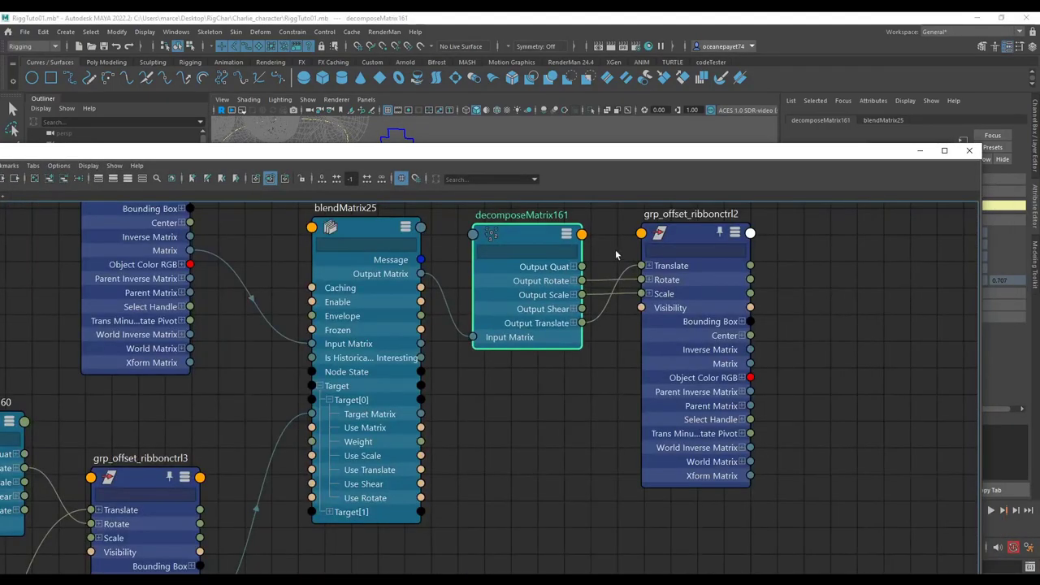
pyautogui.moveTo(610, 158); pyautogui.dragTo(623, 171)
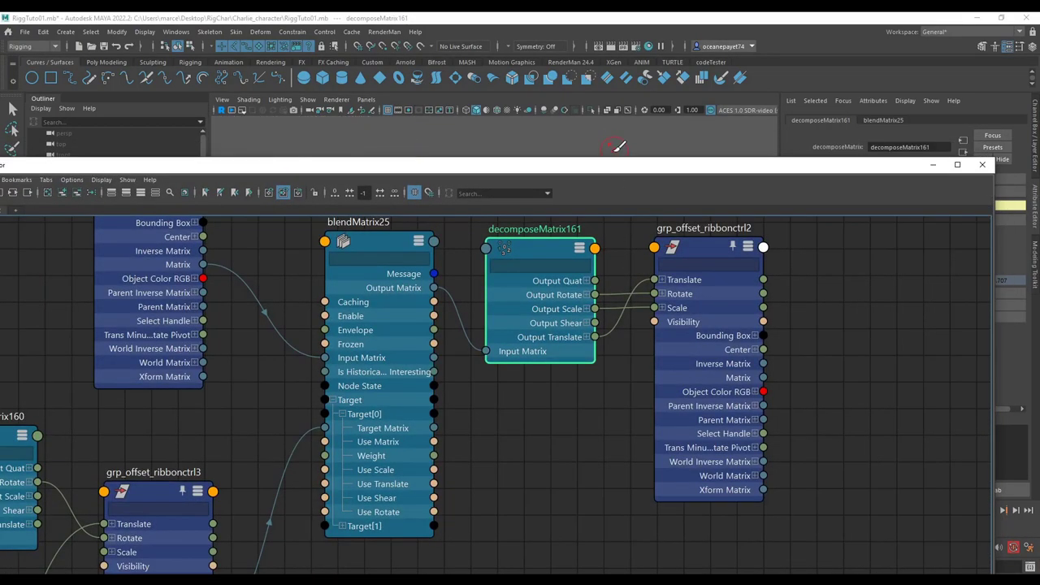
pyautogui.moveTo(689, 167); pyautogui.dragTo(765, 323)
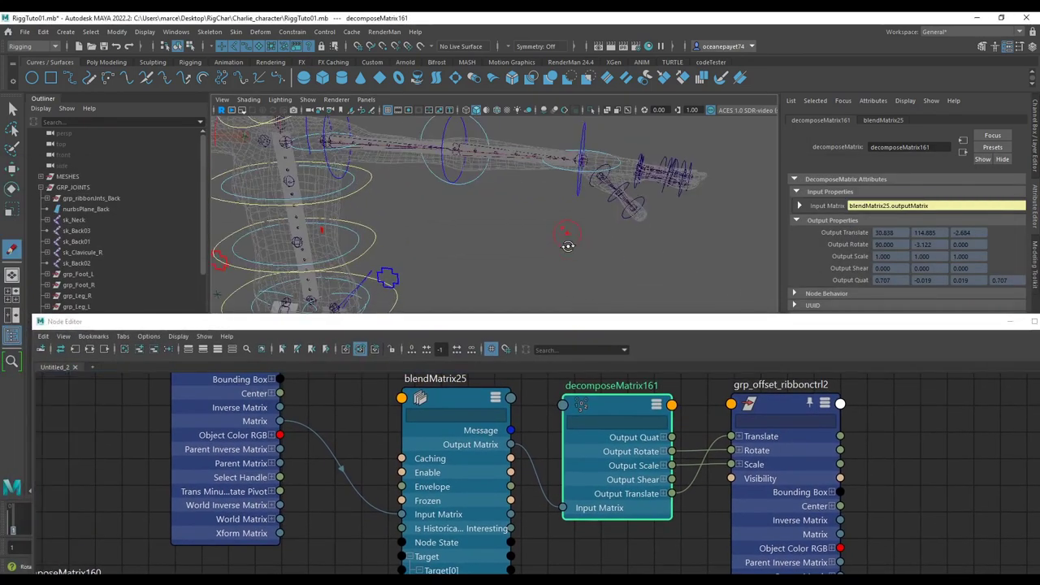
pyautogui.keyDown('alt'); pyautogui.moveTo(568, 247); pyautogui.dragTo(586, 270); pyautogui.keyUp('alt')
pyautogui.scroll(-5, 633, 410)
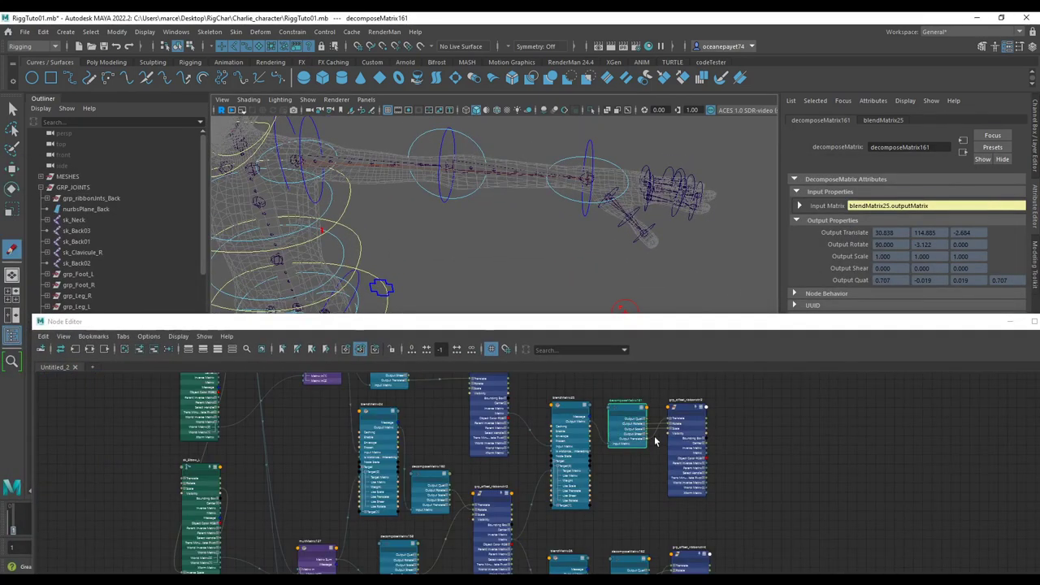
# Set the Envelope to 0.5 on both blendMatrix25 and blendMatrix26 and minimise the Node Editor.
pyautogui.scroll(2, 660, 438)
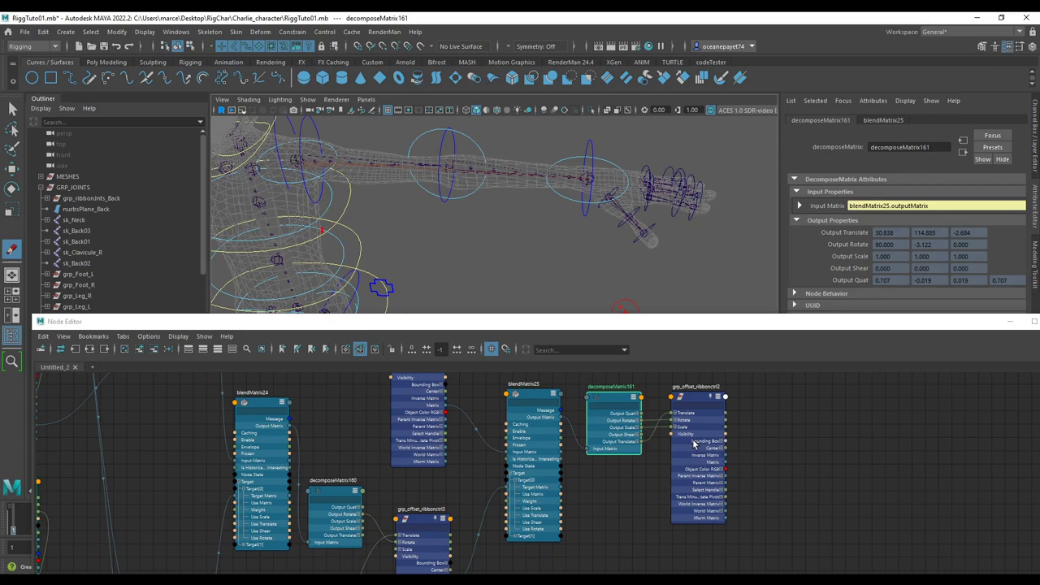
pyautogui.scroll(-3, 693, 445)
pyautogui.click(689, 446)
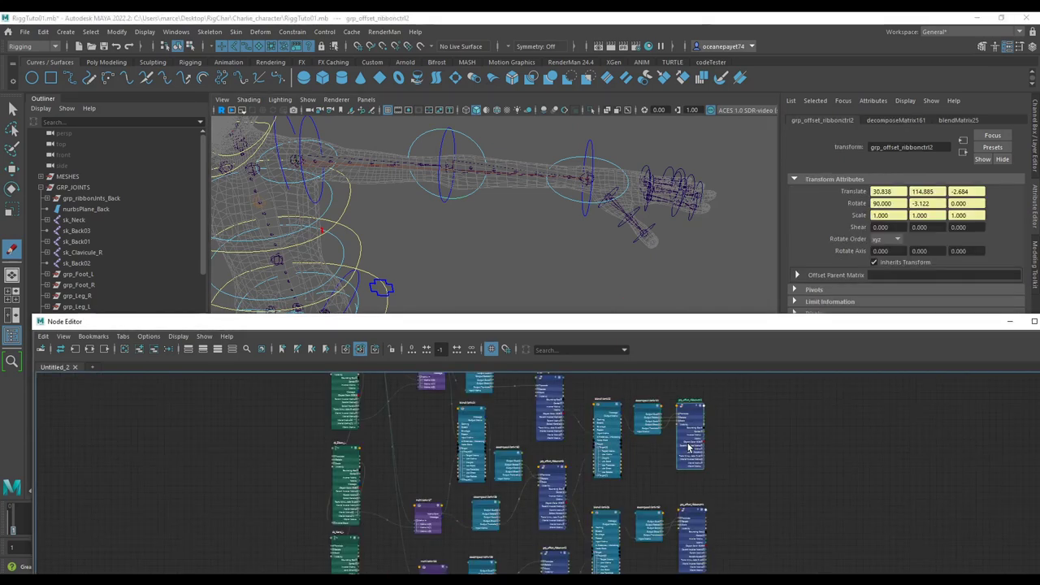
pyautogui.click(613, 442)
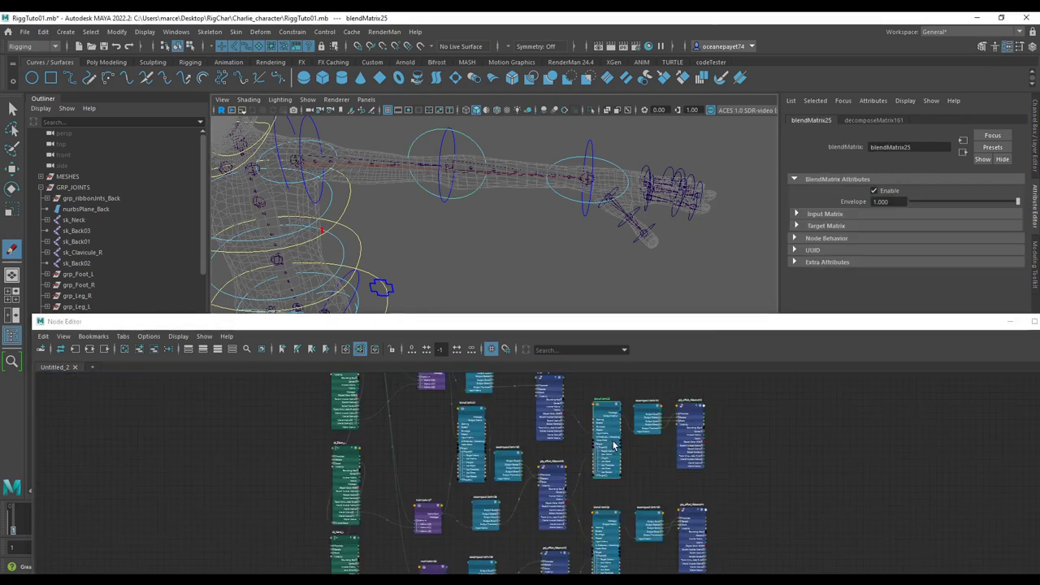
pyautogui.doubleClick(894, 202)
pyautogui.write('0.5')
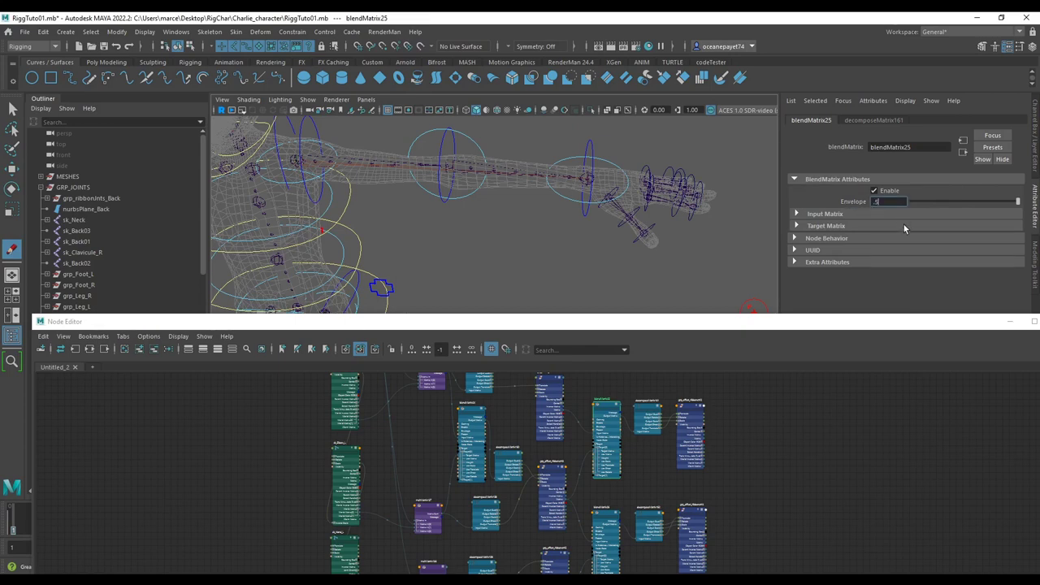
pyautogui.press('Return')
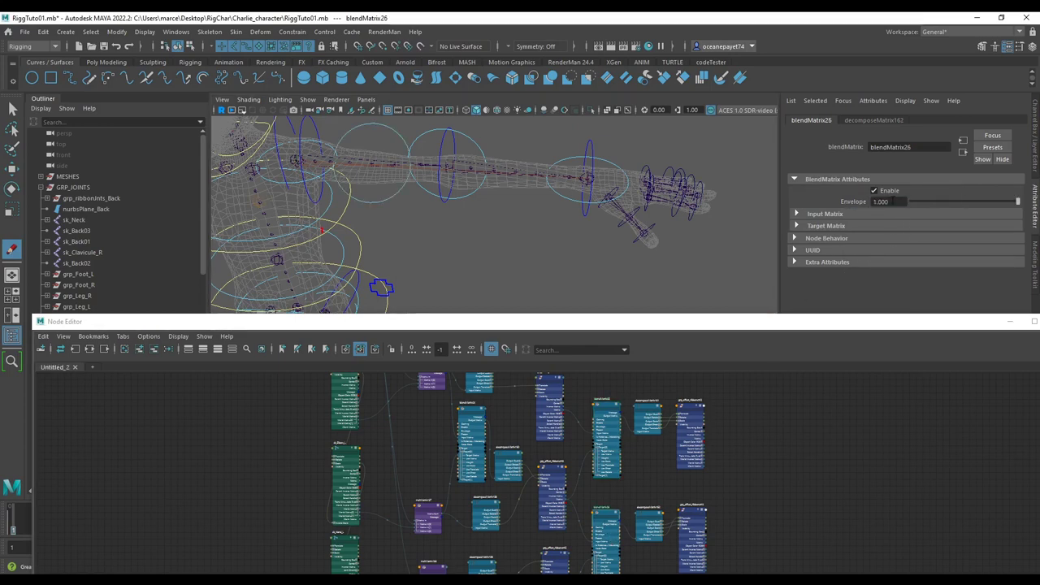
pyautogui.keyDown('alt'); pyautogui.moveTo(584, 232); pyautogui.dragTo(638, 260); pyautogui.keyUp('alt')
pyautogui.click(1010, 322)
pyautogui.keyDown('alt'); pyautogui.moveTo(536, 293); pyautogui.dragTo(642, 334); pyautogui.keyUp('alt')
pyautogui.keyDown('alt'); pyautogui.moveTo(564, 304); pyautogui.dragTo(515, 339); pyautogui.keyUp('alt')
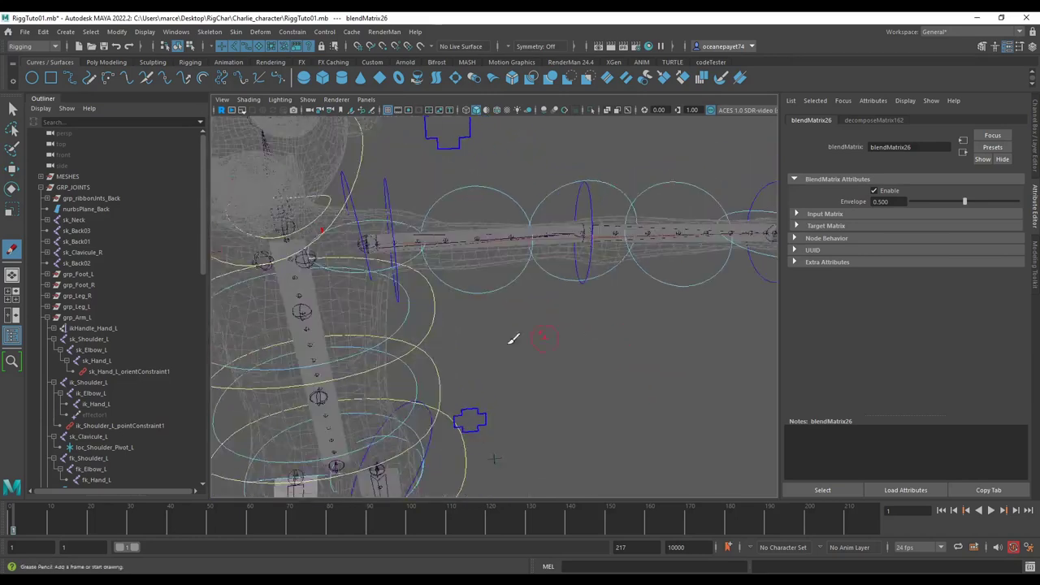
# Select grp_offset_ribbonctrl1 with the Rotate tool and inspect its rotation axes at the left shoulder.
pyautogui.scroll(-10, 123, 356)
pyautogui.scroll(-5, 118, 367)
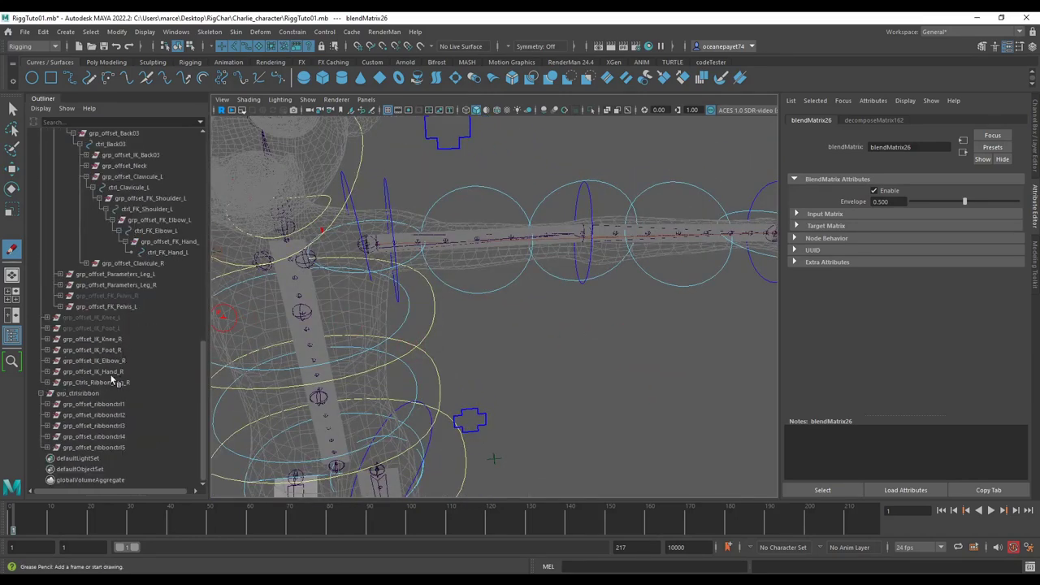
pyautogui.click(94, 404)
pyautogui.press('e')
pyautogui.moveTo(398, 268)
pyautogui.keyDown('alt'); pyautogui.mouseDown()
pyautogui.moveTo(419, 248)
pyautogui.moveTo(418, 267)
pyautogui.mouseUp(); pyautogui.keyUp('alt')
pyautogui.hotkey('ctrl', 'z')
pyautogui.keyDown('alt'); pyautogui.moveTo(496, 225); pyautogui.dragTo(483, 282, button='middle'); pyautogui.keyUp('alt')
pyautogui.scroll(5, 525, 258)
pyautogui.keyDown('alt'); pyautogui.moveTo(483, 282); pyautogui.dragTo(434, 322); pyautogui.keyUp('alt')
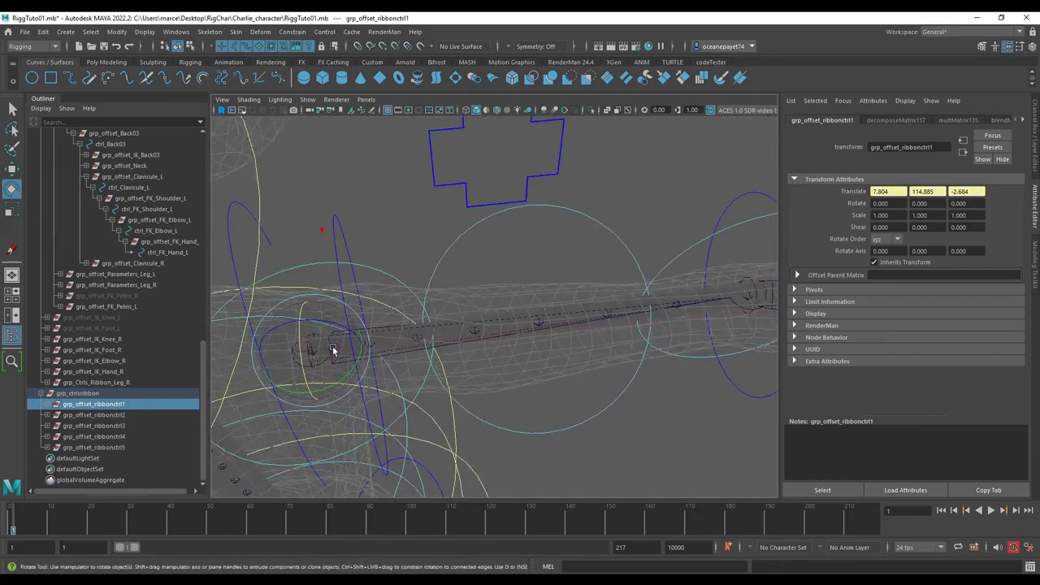
pyautogui.keyDown('alt'); pyautogui.moveTo(301, 350); pyautogui.dragTo(520, 348); pyautogui.keyUp('alt')
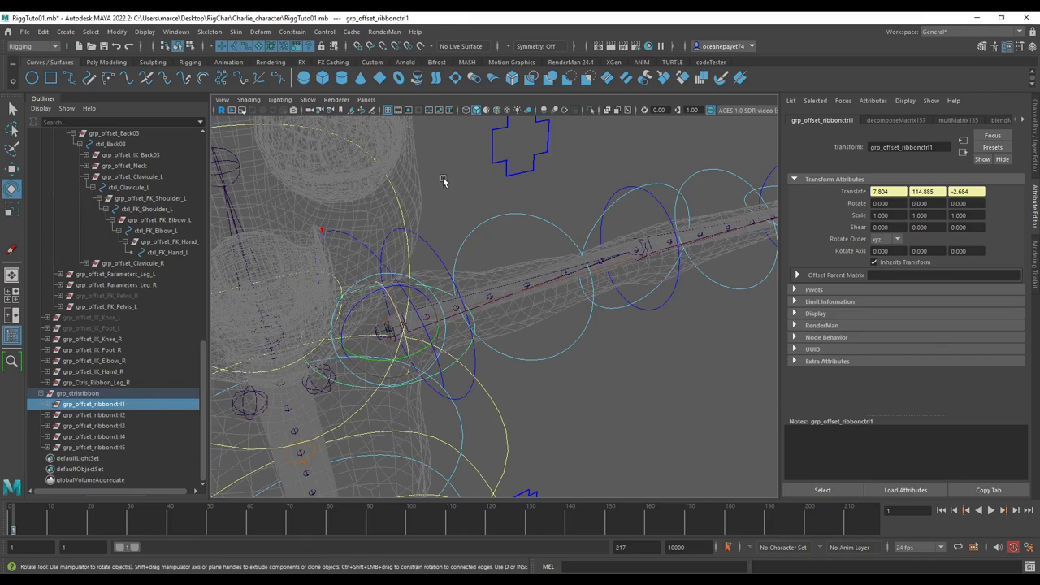
# Test the arm by rotating ctrl_FK_Shoulder_L about 5.6 degrees around X, and undo the rotation.
pyautogui.click(472, 356)
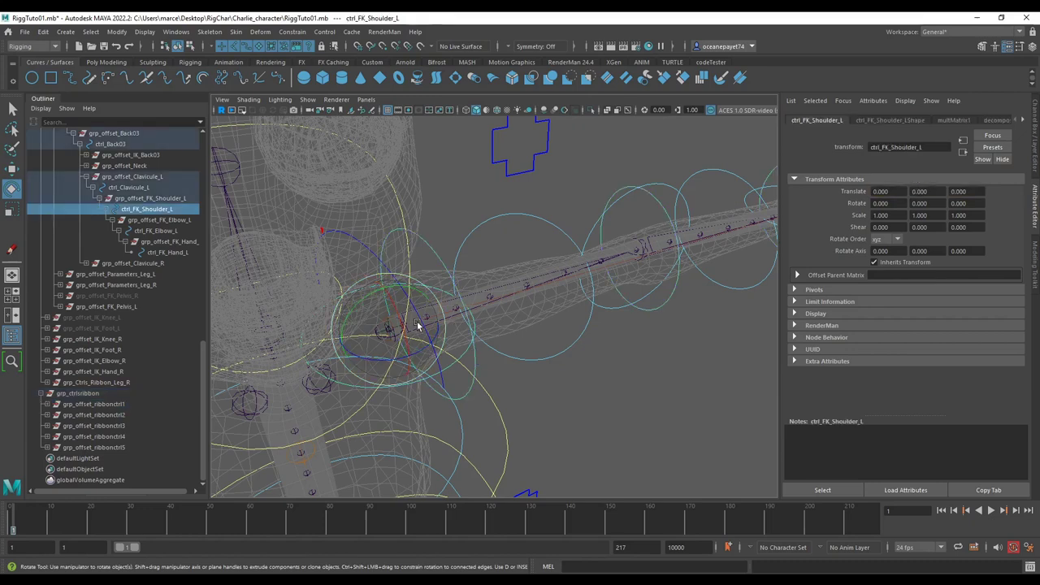
pyautogui.moveTo(417, 321)
pyautogui.mouseDown()
pyautogui.moveTo(399, 305)
pyautogui.moveTo(413, 375)
pyautogui.moveTo(407, 330)
pyautogui.moveTo(418, 364)
pyautogui.moveTo(418, 330)
pyautogui.mouseUp()
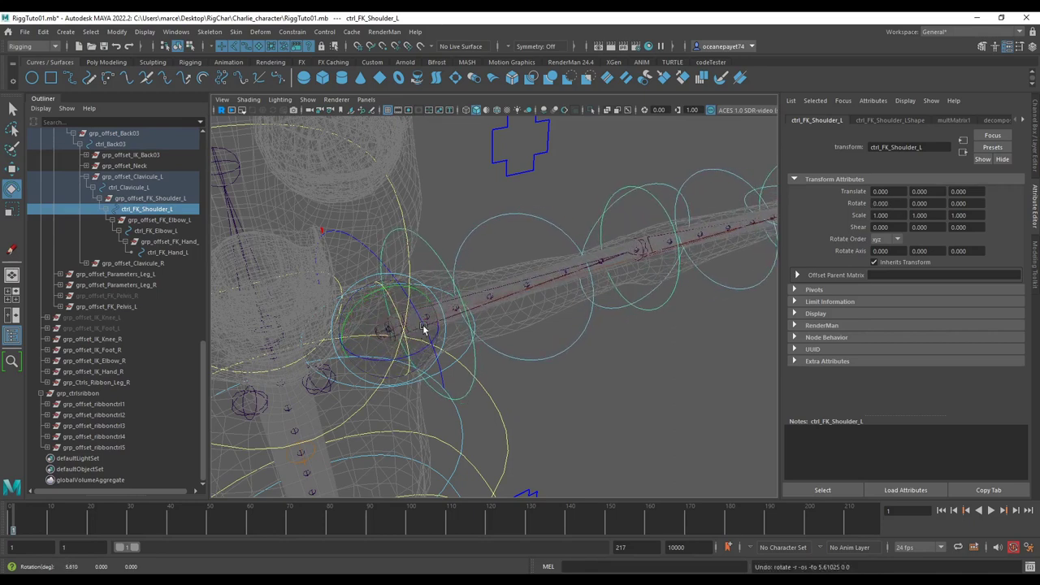
pyautogui.scroll(-8, 511, 320)
pyautogui.scroll(5, 499, 325)
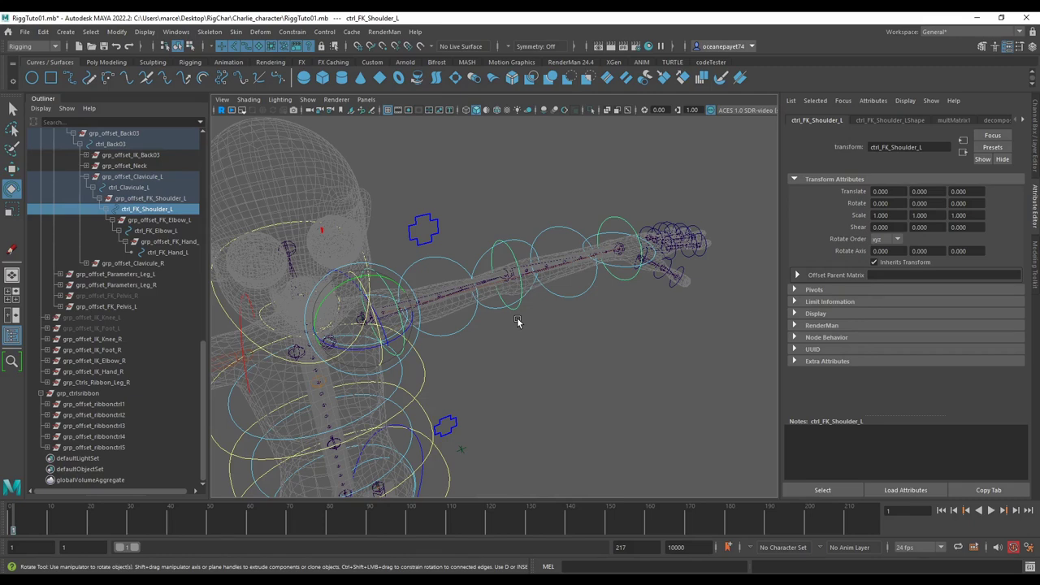
pyautogui.scroll(-5, 532, 222)
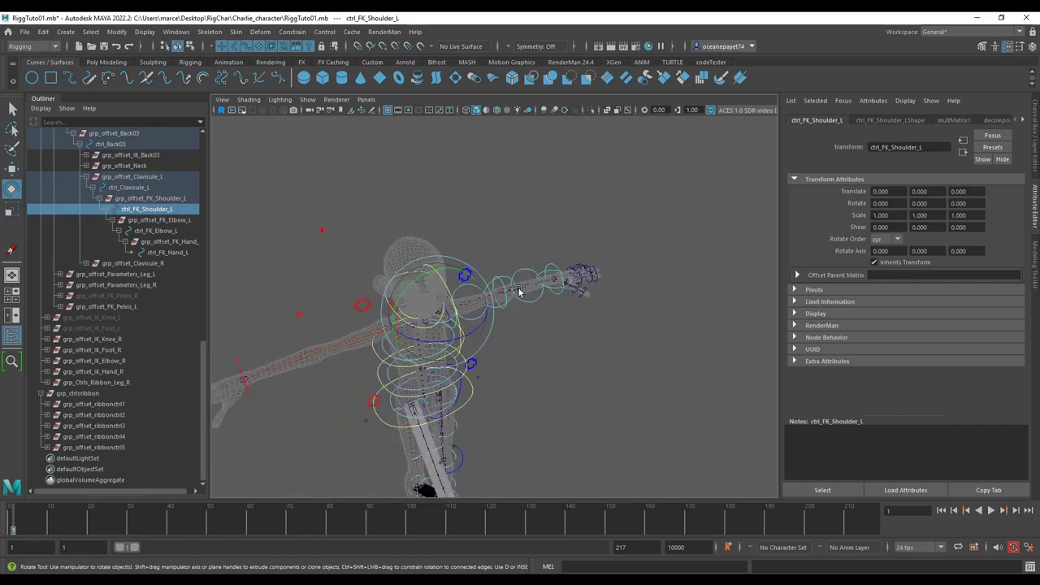
# Select ctrl_IK_Foot_R and reset the raised right foot with the custom reset script.
pyautogui.keyDown('alt'); pyautogui.moveTo(520, 295); pyautogui.dragTo(538, 232, button='middle'); pyautogui.keyUp('alt')
pyautogui.keyDown('alt'); pyautogui.moveTo(517, 318); pyautogui.dragTo(538, 308); pyautogui.keyUp('alt')
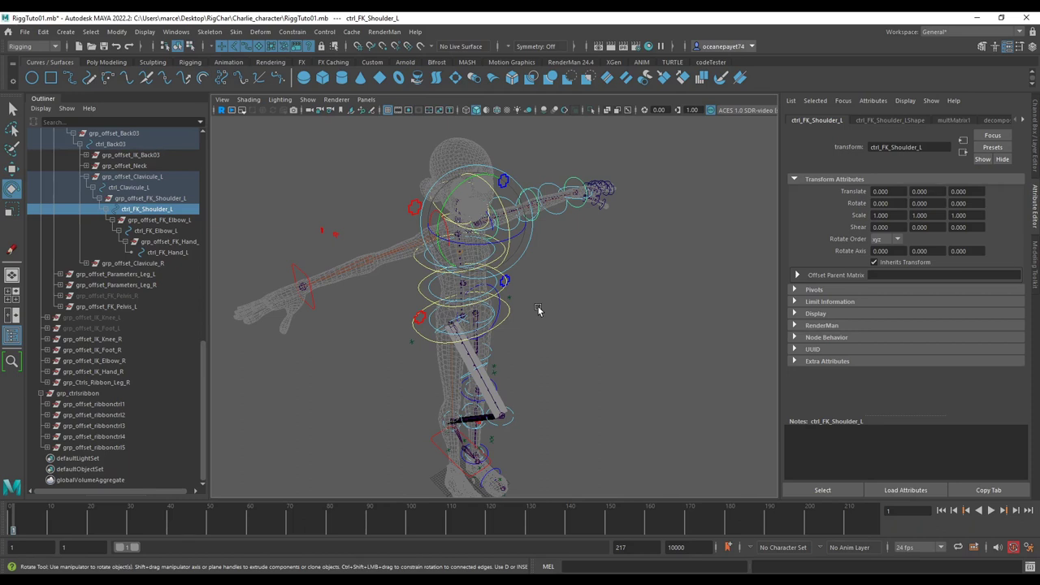
pyautogui.keyDown('alt'); pyautogui.moveTo(538, 306); pyautogui.dragTo(515, 305); pyautogui.keyUp('alt')
pyautogui.scroll(3, 515, 309)
pyautogui.click(420, 408)
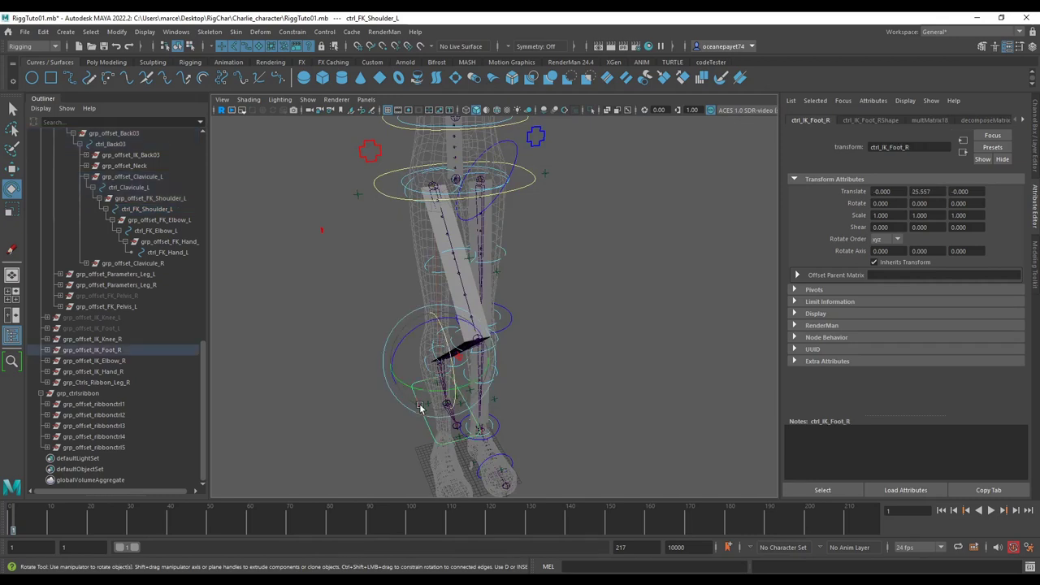
pyautogui.click(107, 62)
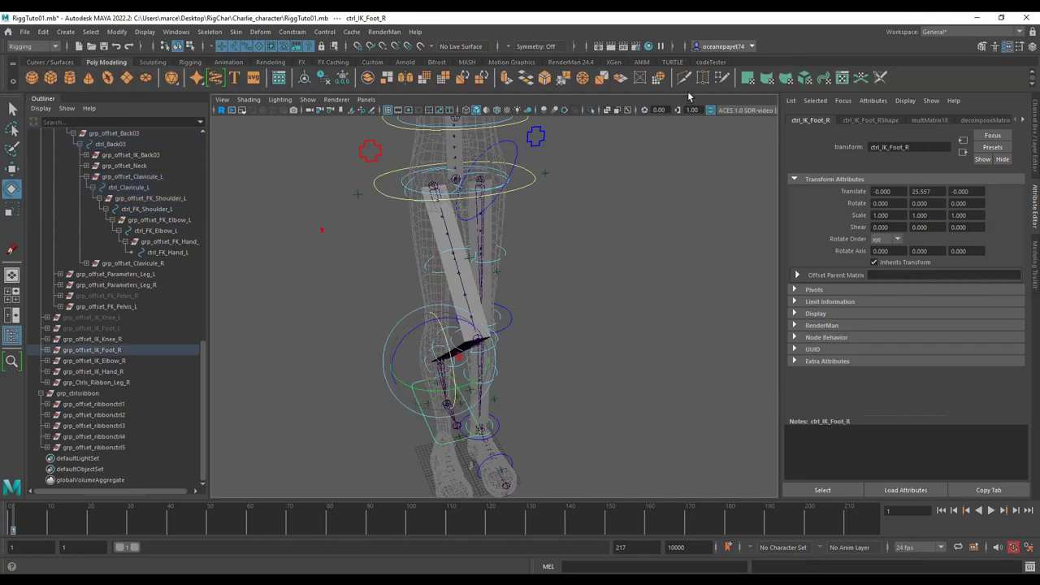
pyautogui.click(372, 62)
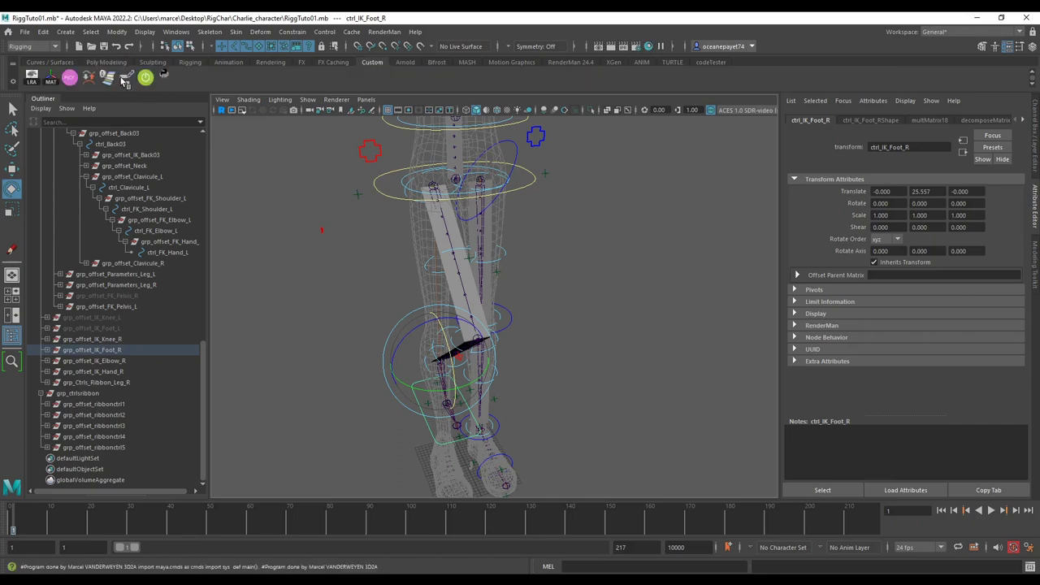
pyautogui.click(124, 79)
# Select ctrl_IK_Knee_R in front of the right foot and hide layer1.
pyautogui.scroll(3, 415, 288)
pyautogui.keyDown('alt'); pyautogui.moveTo(463, 286); pyautogui.dragTo(599, 239); pyautogui.keyUp('alt')
pyautogui.click(519, 298)
pyautogui.scroll(1, 532, 277)
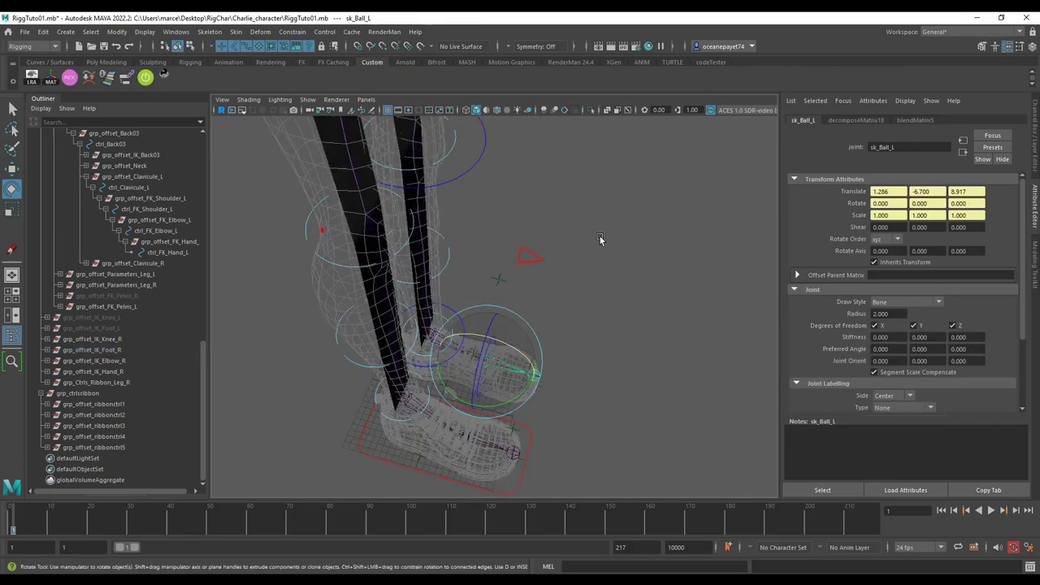
pyautogui.click(527, 253)
pyautogui.keyDown('alt'); pyautogui.moveTo(526, 253); pyautogui.dragTo(464, 264); pyautogui.keyUp('alt')
pyautogui.keyDown('alt'); pyautogui.moveTo(464, 261); pyautogui.dragTo(456, 299, button='middle'); pyautogui.keyUp('alt')
pyautogui.click(1035, 139)
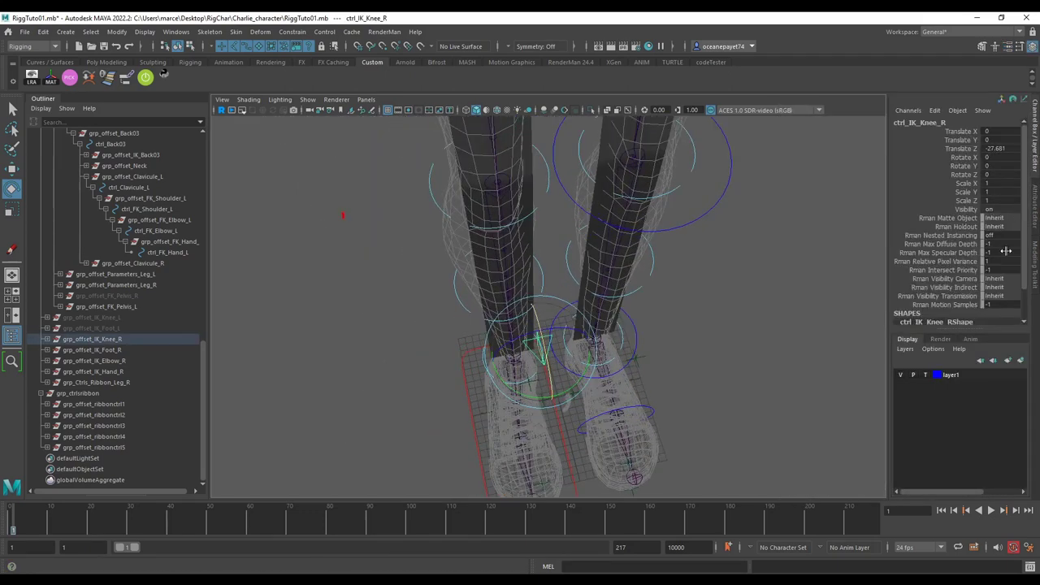
pyautogui.click(901, 375)
# Test the right leg by moving ctrl_IK_Knee_R outward and then inward, undoing each move.
pyautogui.keyDown('alt'); pyautogui.moveTo(708, 317); pyautogui.dragTo(728, 344); pyautogui.keyUp('alt')
pyautogui.press('w')
pyautogui.moveTo(555, 353); pyautogui.dragTo(425, 321)
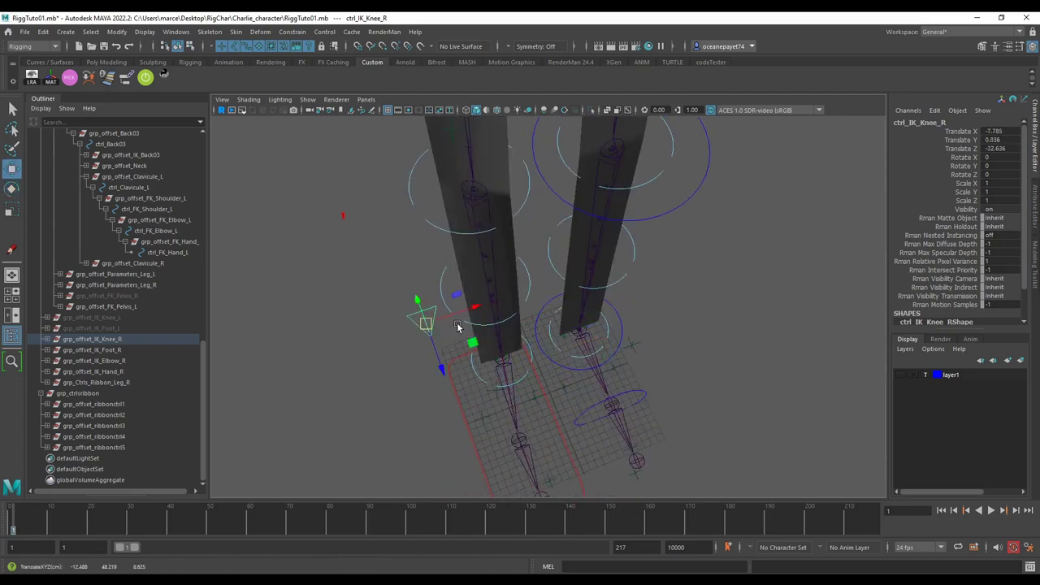
pyautogui.hotkey('ctrl', 'z')
pyautogui.scroll(-4, 550, 343)
pyautogui.keyDown('alt'); pyautogui.moveTo(550, 349); pyautogui.dragTo(546, 321); pyautogui.keyUp('alt')
pyautogui.moveTo(543, 316); pyautogui.dragTo(667, 302)
pyautogui.hotkey('ctrl', 'z')
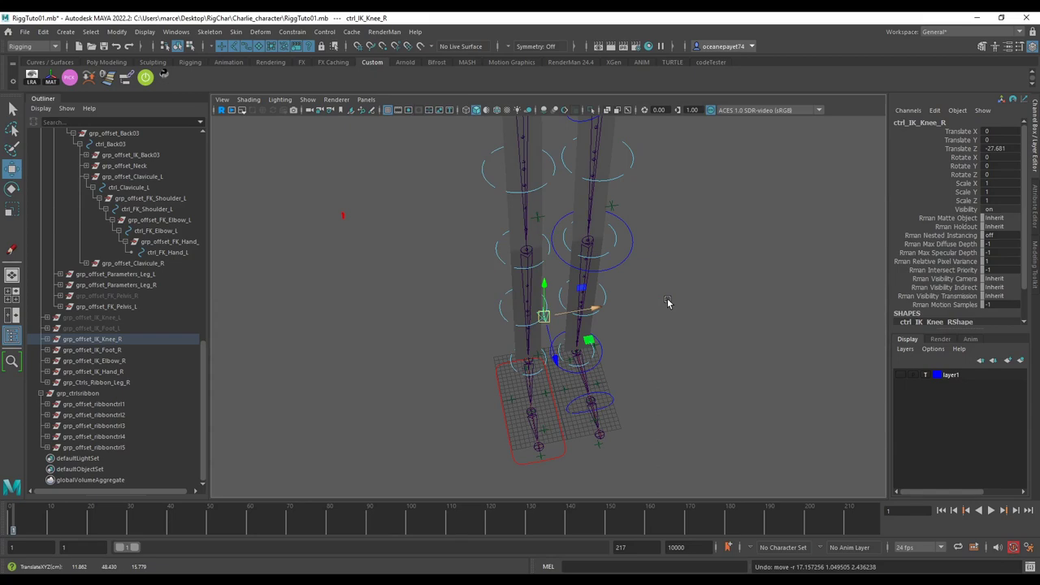
# Test the knee once more by moving ctrl_IK_Knee_R sideways toward the left leg, and undo the move.
pyautogui.keyDown('alt'); pyautogui.moveTo(678, 302); pyautogui.dragTo(662, 339); pyautogui.keyUp('alt')
pyautogui.scroll(4, 650, 343)
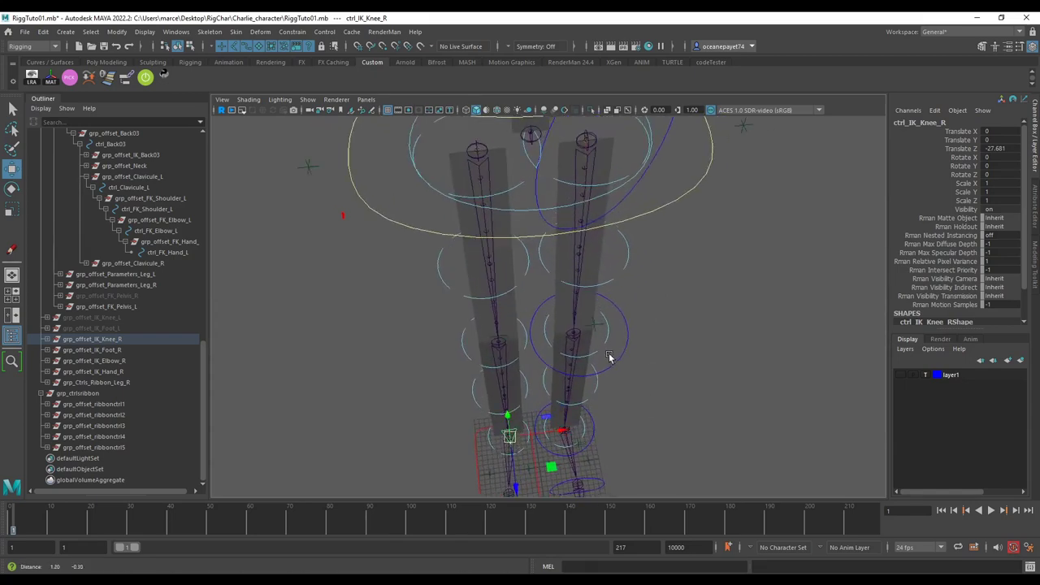
pyautogui.keyDown('alt'); pyautogui.moveTo(576, 344); pyautogui.dragTo(566, 330); pyautogui.keyUp('alt')
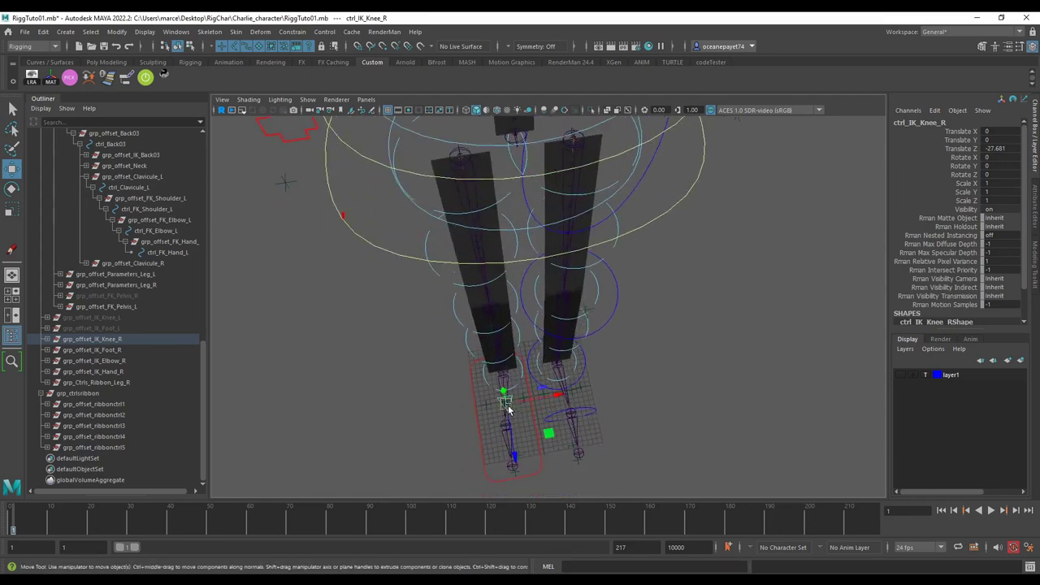
pyautogui.moveTo(506, 403); pyautogui.dragTo(582, 411)
pyautogui.hotkey('ctrl', 'z')
pyautogui.hotkey('ctrl', 'z')
pyautogui.scroll(-5, 640, 377)
pyautogui.hotkey('ctrl', 'z')
pyautogui.scroll(5, 683, 329)
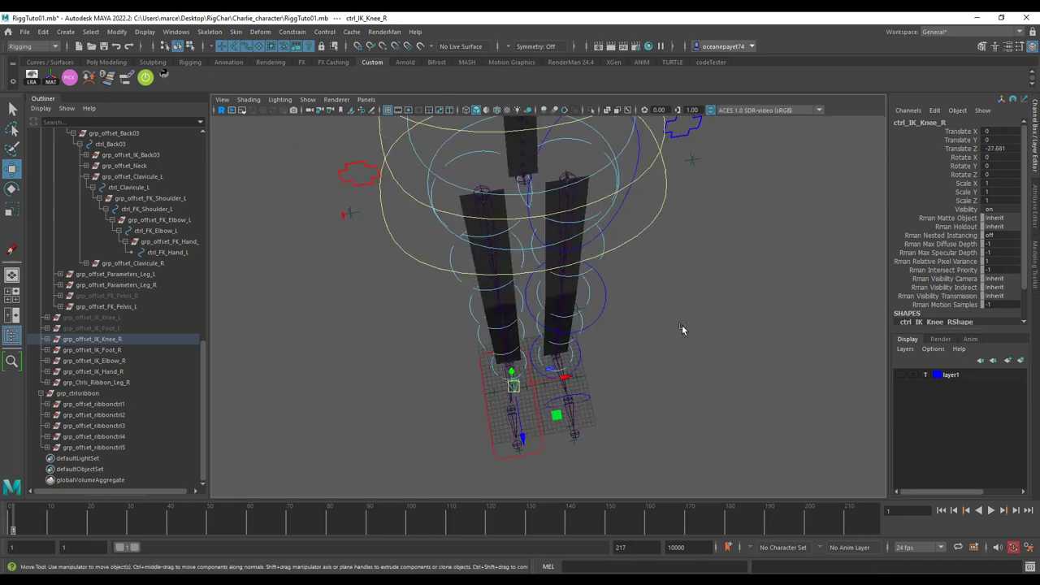
# Sketch circles around the left shoulder joint and twist curves along the upper-arm ribbon with the Grease Pencil.
pyautogui.keyDown('alt'); pyautogui.moveTo(683, 329); pyautogui.dragTo(607, 445, button='middle'); pyautogui.keyUp('alt')
pyautogui.keyDown('alt'); pyautogui.moveTo(594, 381); pyautogui.dragTo(527, 340); pyautogui.keyUp('alt')
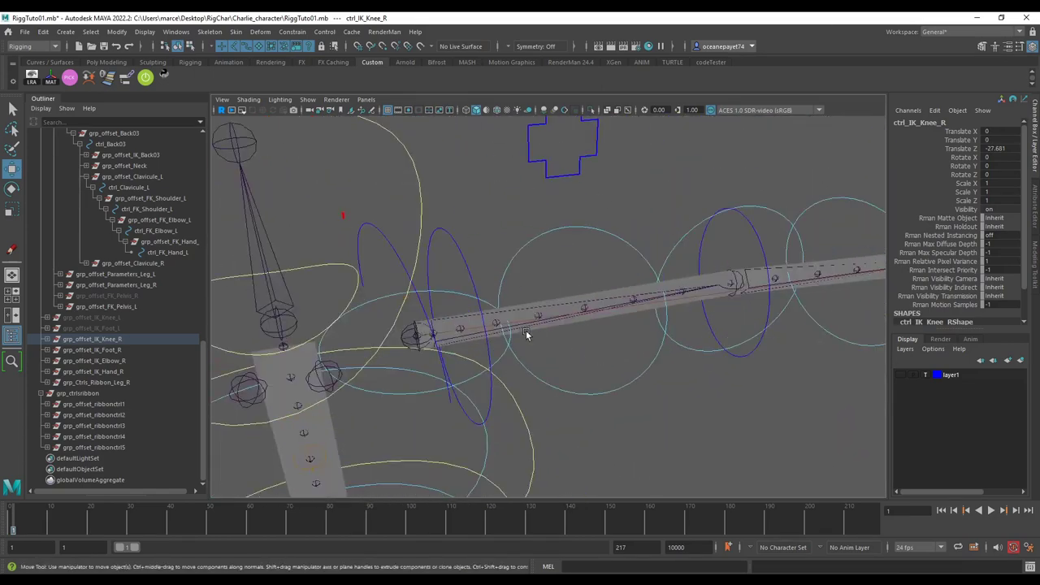
pyautogui.scroll(2, 484, 317)
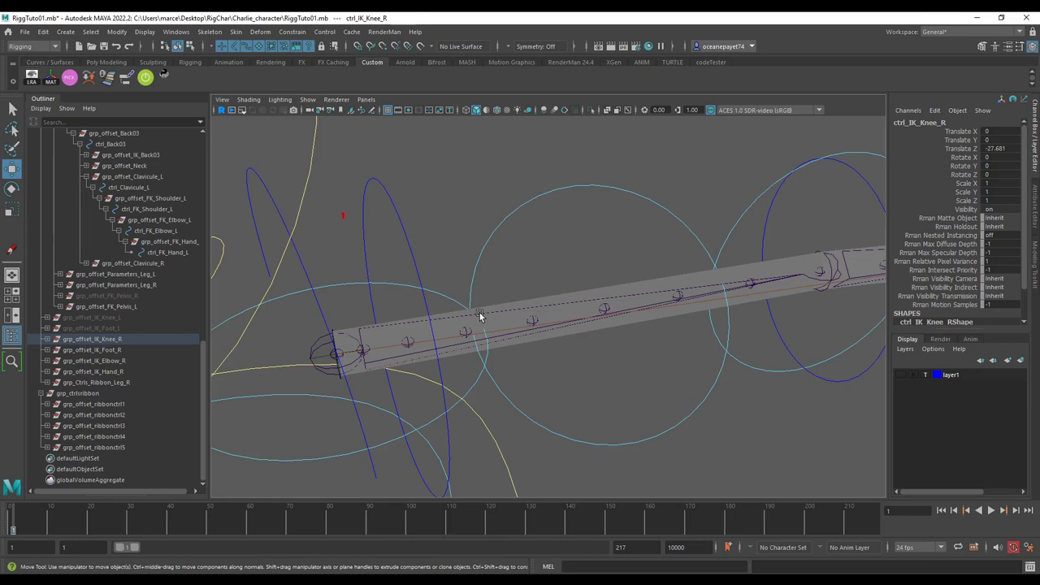
pyautogui.click(13, 250)
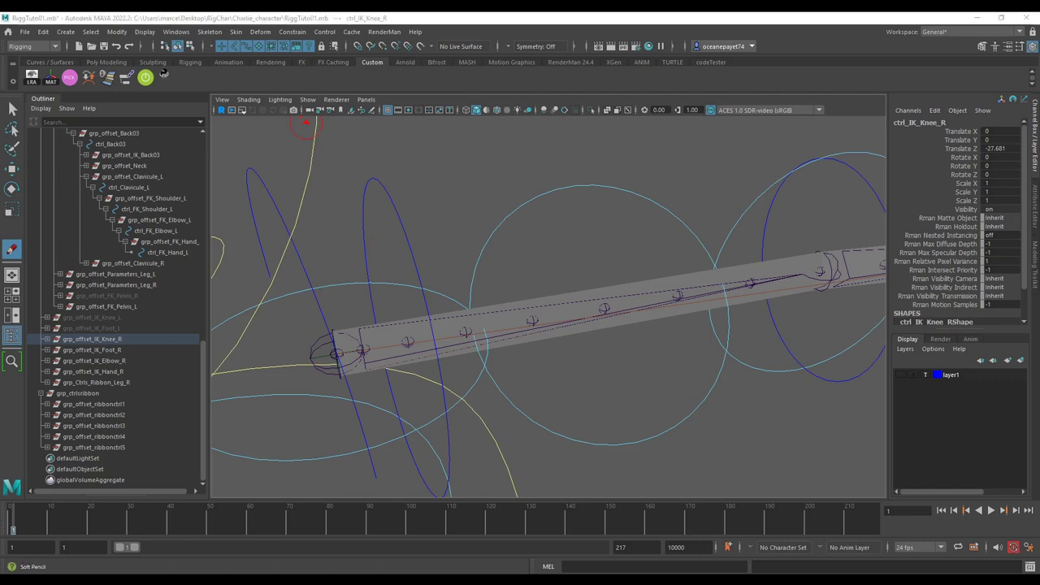
pyautogui.moveTo(345, 345); pyautogui.dragTo(341, 374)
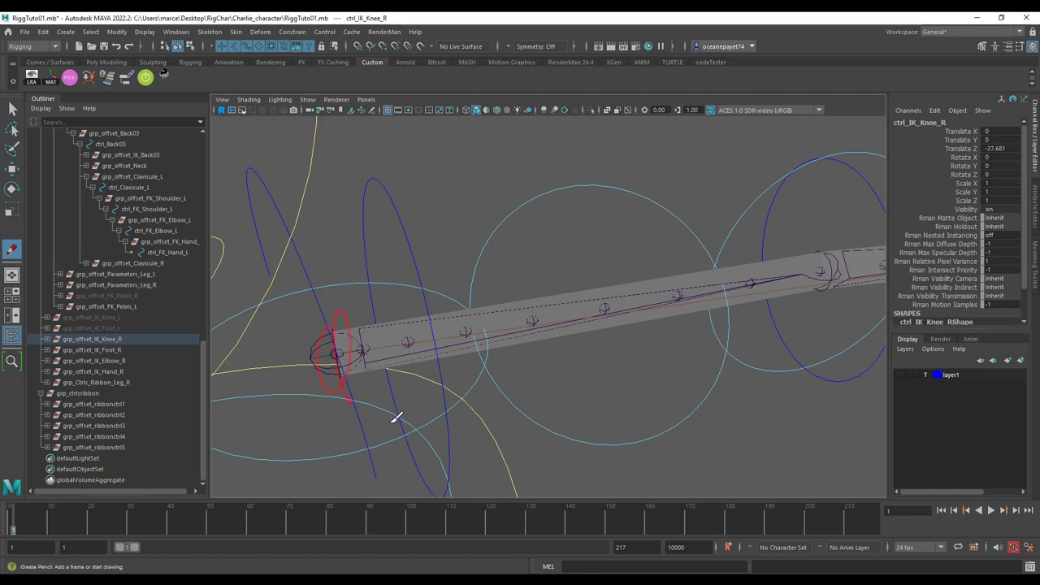
pyautogui.hotkey('ctrl', 'z')
pyautogui.moveTo(331, 333); pyautogui.dragTo(336, 367)
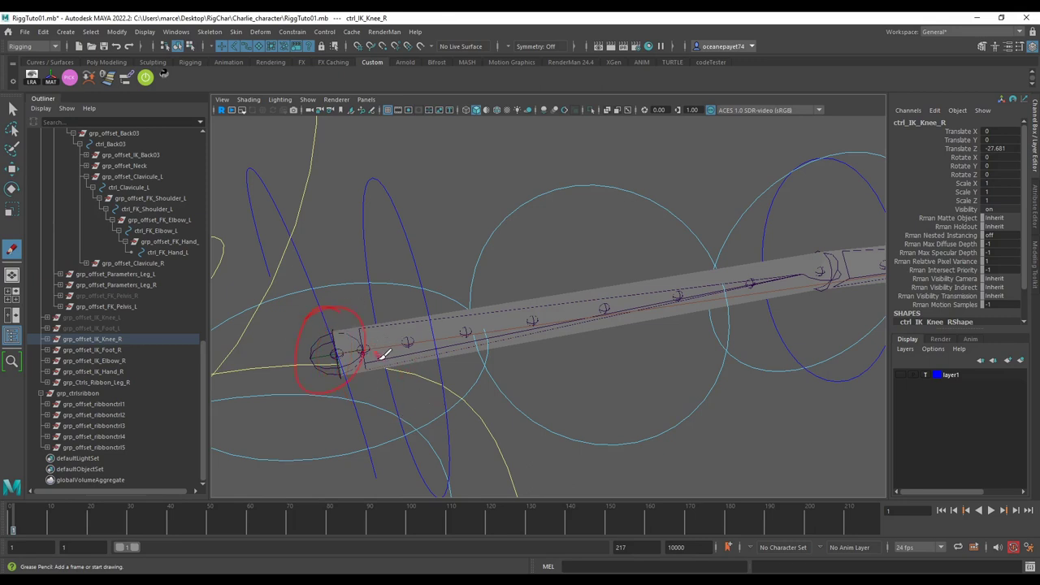
pyautogui.moveTo(351, 416)
pyautogui.mouseDown()
pyautogui.moveTo(332, 255)
pyautogui.moveTo(343, 288)
pyautogui.mouseUp()
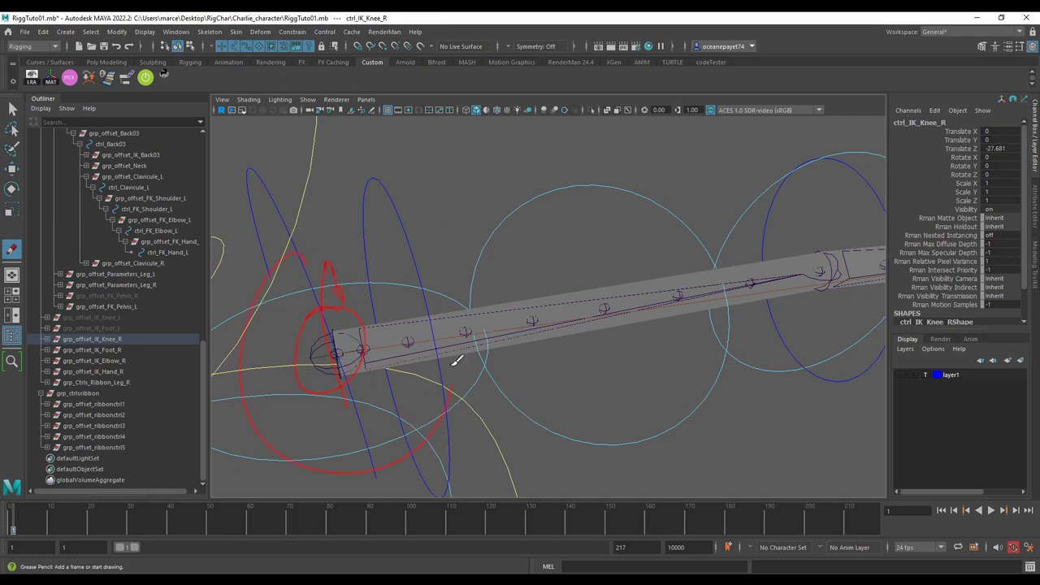
pyautogui.moveTo(325, 262); pyautogui.dragTo(442, 388)
pyautogui.click(485, 226)
pyautogui.moveTo(520, 329)
pyautogui.mouseDown()
pyautogui.moveTo(555, 252)
pyautogui.moveTo(798, 272)
pyautogui.mouseUp()
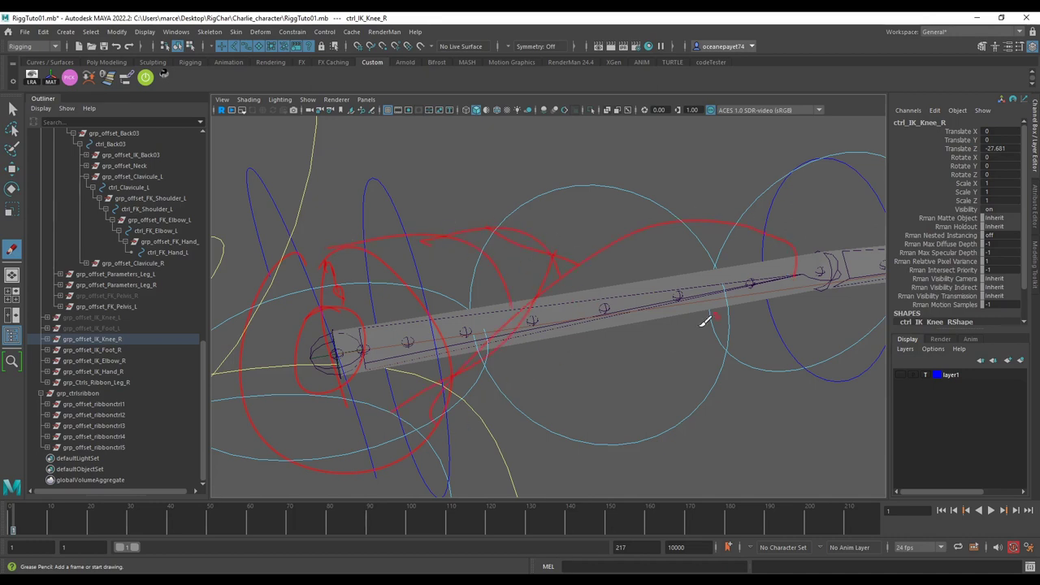
pyautogui.moveTo(820, 349); pyautogui.dragTo(823, 262)
pyautogui.moveTo(361, 348)
pyautogui.mouseDown()
pyautogui.moveTo(336, 385)
pyautogui.moveTo(373, 354)
pyautogui.mouseUp()
pyautogui.moveTo(370, 311); pyautogui.dragTo(562, 276)
pyautogui.moveTo(373, 372); pyautogui.dragTo(569, 332)
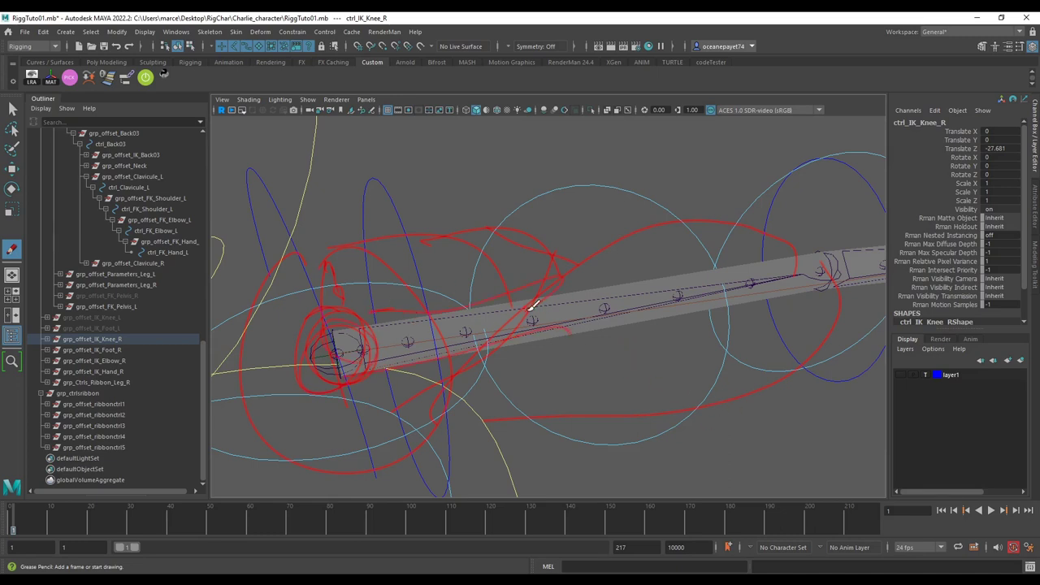
# Undo all the Grease Pencil strokes drawn over the left shoulder and upper arm.
pyautogui.hotkey('ctrl', 'z')
pyautogui.hotkey('ctrl', 'z')
pyautogui.hotkey('ctrl', 'z')
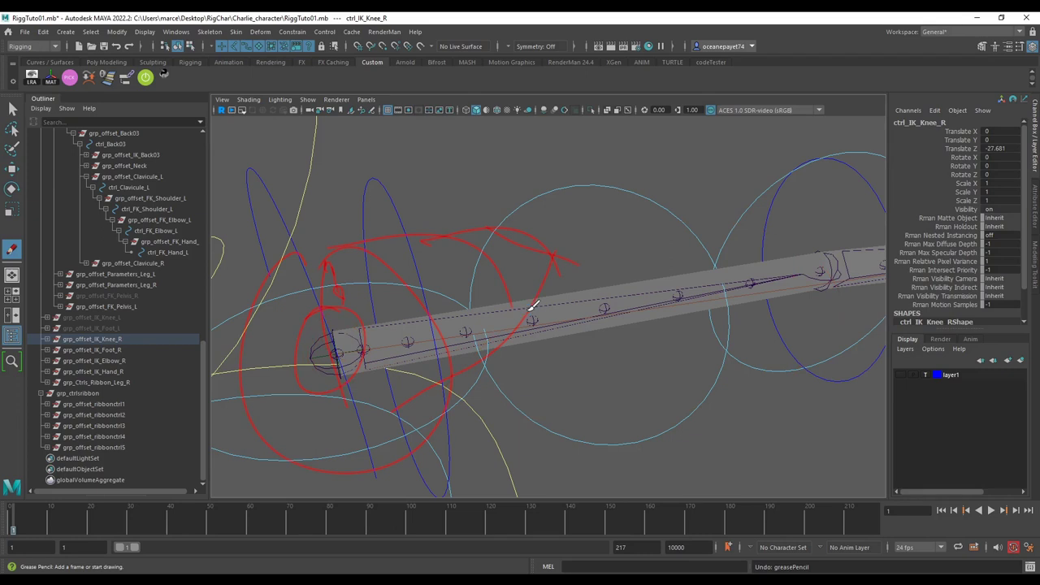
pyautogui.hotkey('ctrl', 'z')
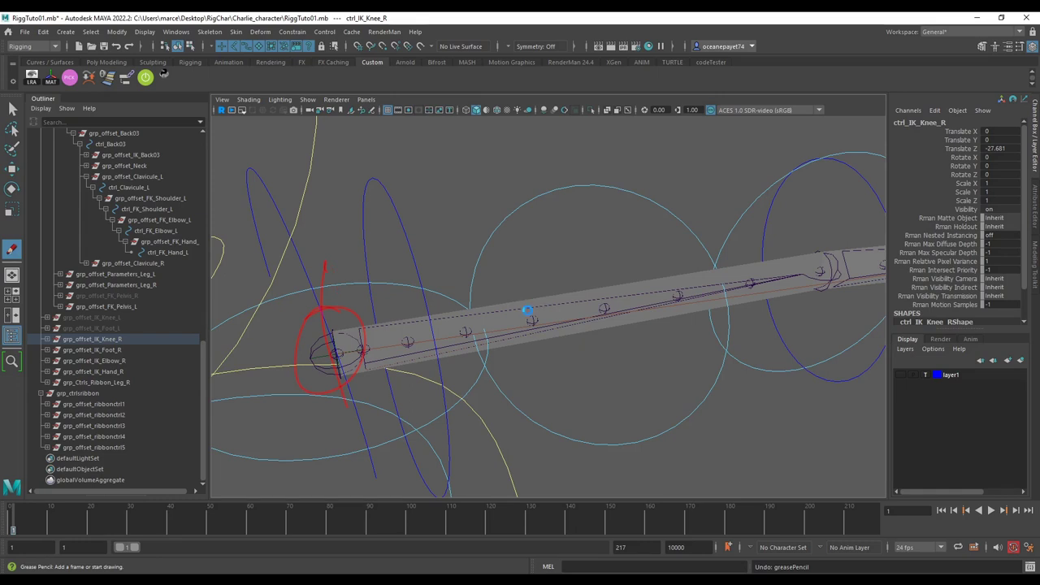
pyautogui.hotkey('ctrl', 'z')
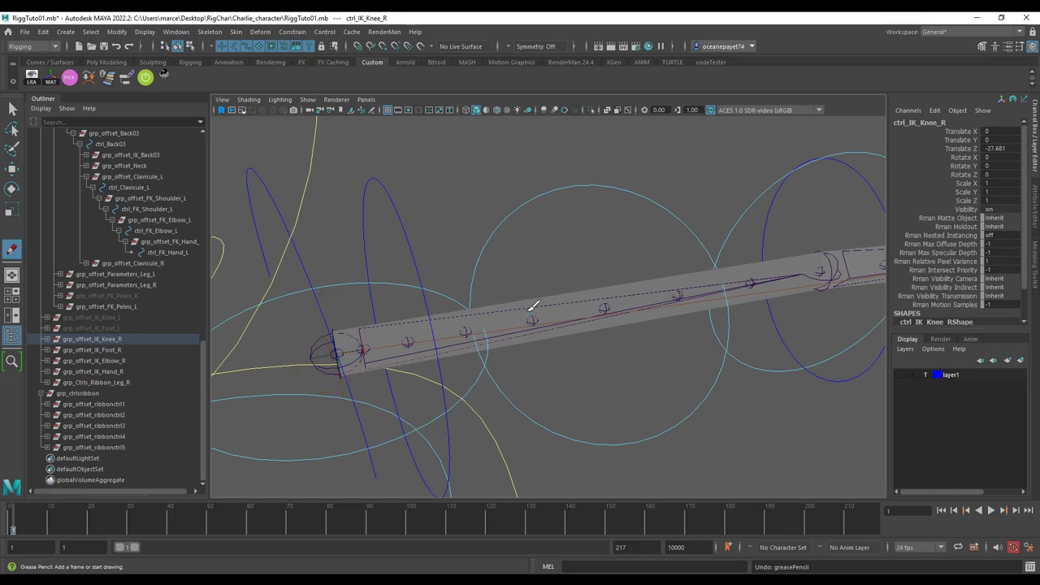
# Sketch vertical loops at the left shoulder and a line along the upper arm to the elbow, and undo the strokes.
pyautogui.moveTo(305, 274)
pyautogui.mouseDown()
pyautogui.moveTo(343, 313)
pyautogui.moveTo(734, 242)
pyautogui.moveTo(803, 246)
pyautogui.mouseUp()
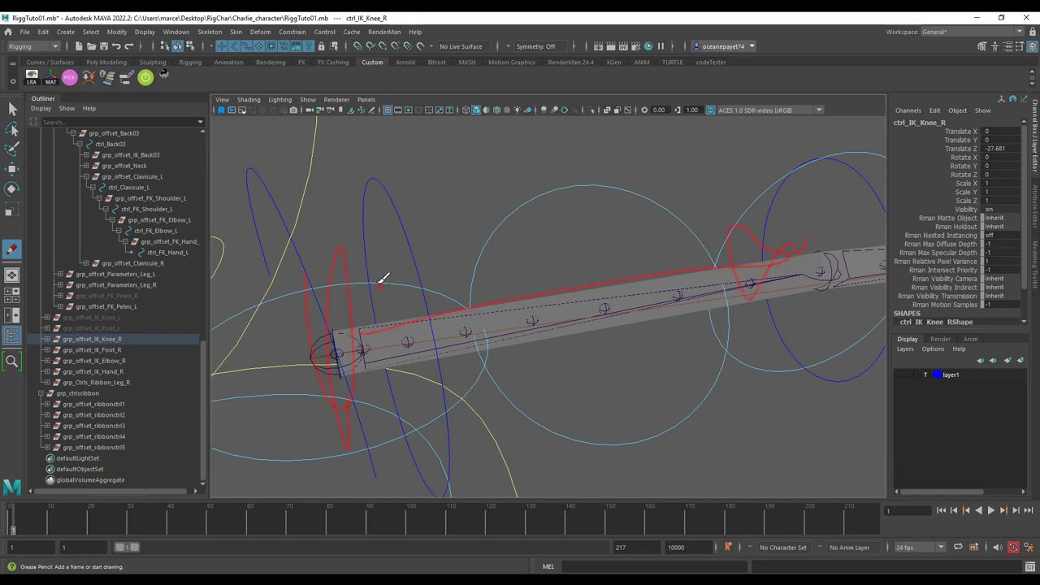
pyautogui.moveTo(311, 268); pyautogui.dragTo(348, 232)
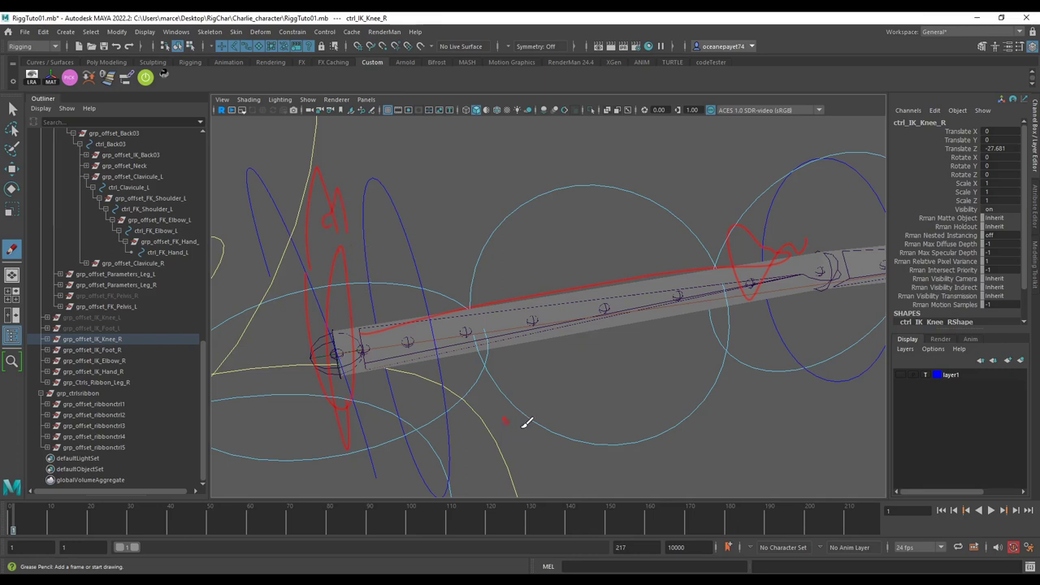
pyautogui.hotkey('ctrl', 'z')
pyautogui.hotkey('ctrl', 'z')
pyautogui.hotkey('ctrl', 'z')
pyautogui.hotkey('ctrl', 'z')
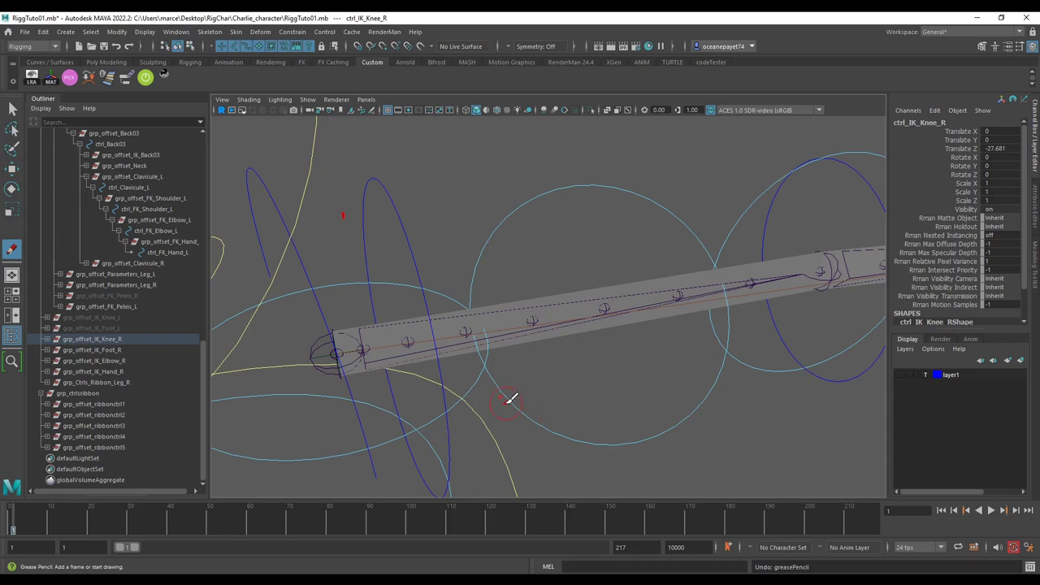
# Rotate grp_offset_ribbonctrl1 by 90 degrees around X at the left shoulder.
pyautogui.scroll(-3, 480, 360)
pyautogui.scroll(3, 474, 358)
pyautogui.click(345, 217)
pyautogui.scroll(-6, 351, 216)
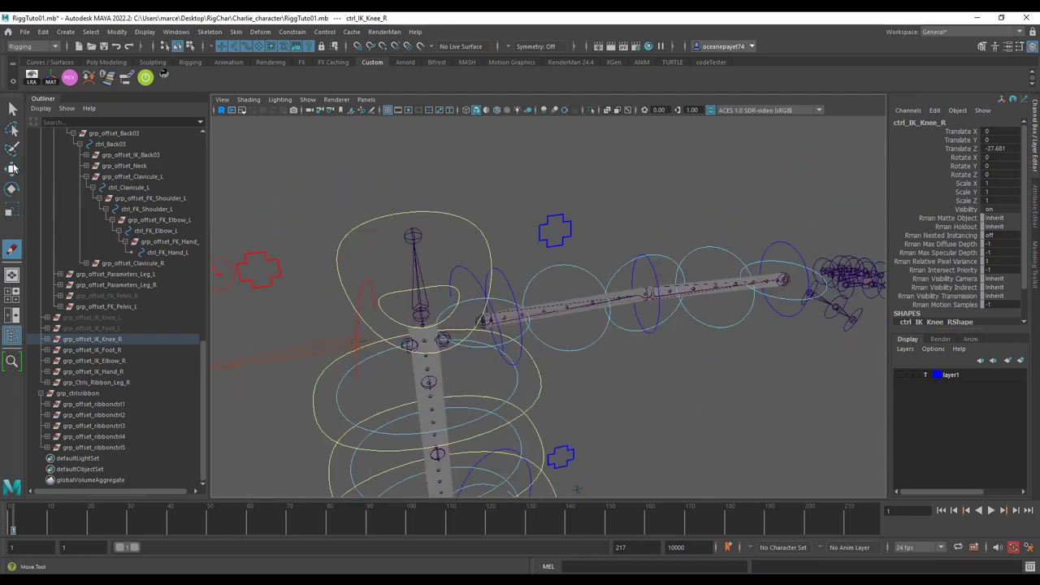
pyautogui.scroll(-8, 504, 301)
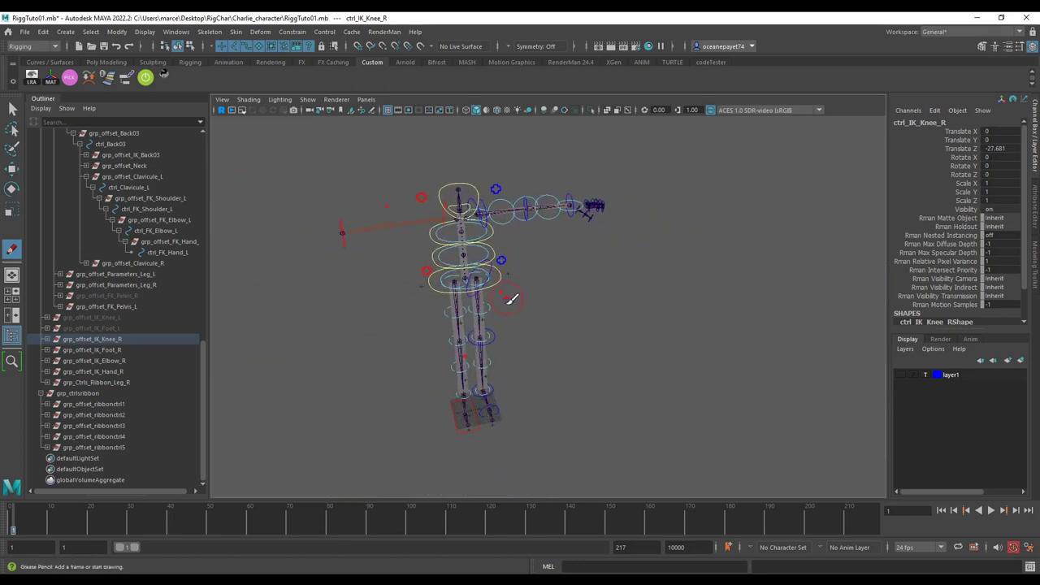
pyautogui.keyDown('alt'); pyautogui.moveTo(510, 299); pyautogui.dragTo(520, 333, button='middle'); pyautogui.keyUp('alt')
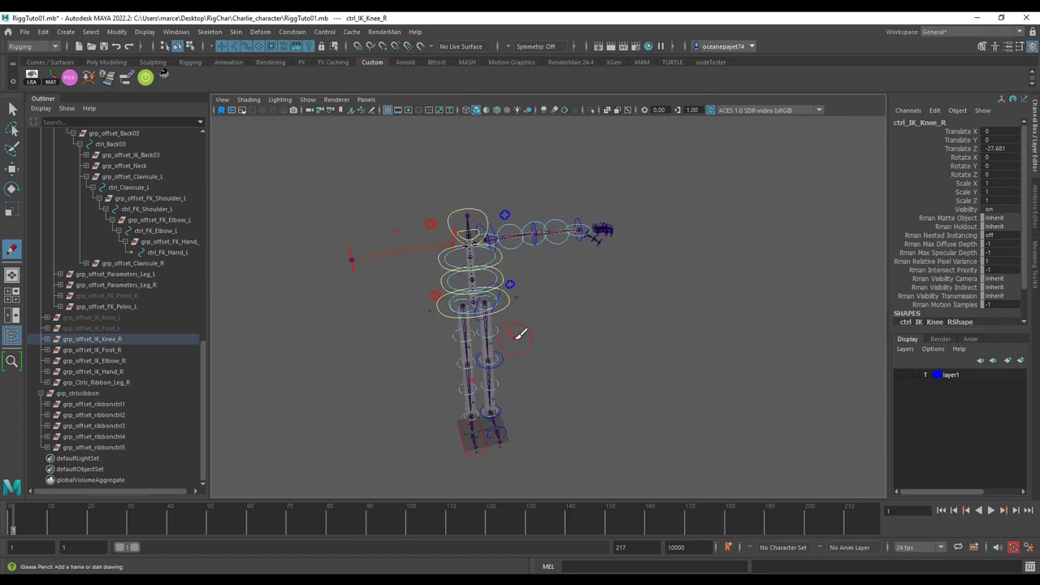
pyautogui.scroll(6, 524, 333)
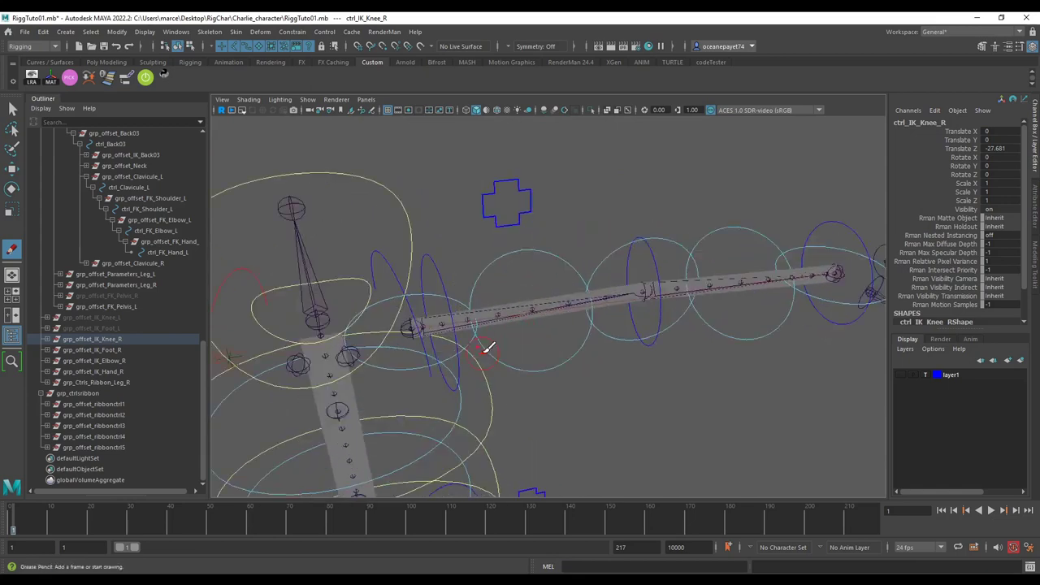
pyautogui.click(94, 404)
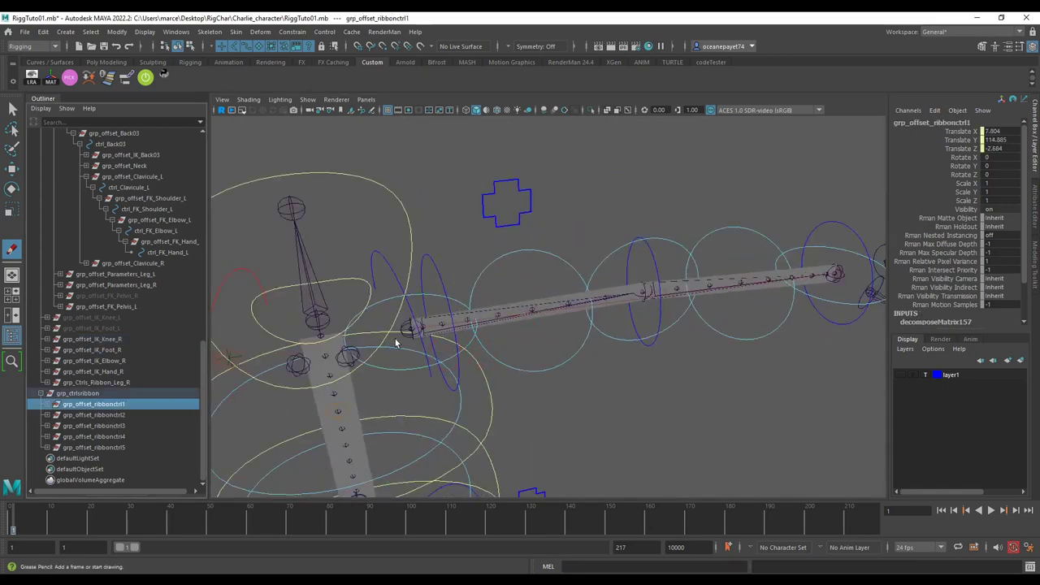
pyautogui.press('w')
pyautogui.keyDown('alt'); pyautogui.moveTo(422, 344); pyautogui.dragTo(637, 369); pyautogui.keyUp('alt')
pyautogui.press('e')
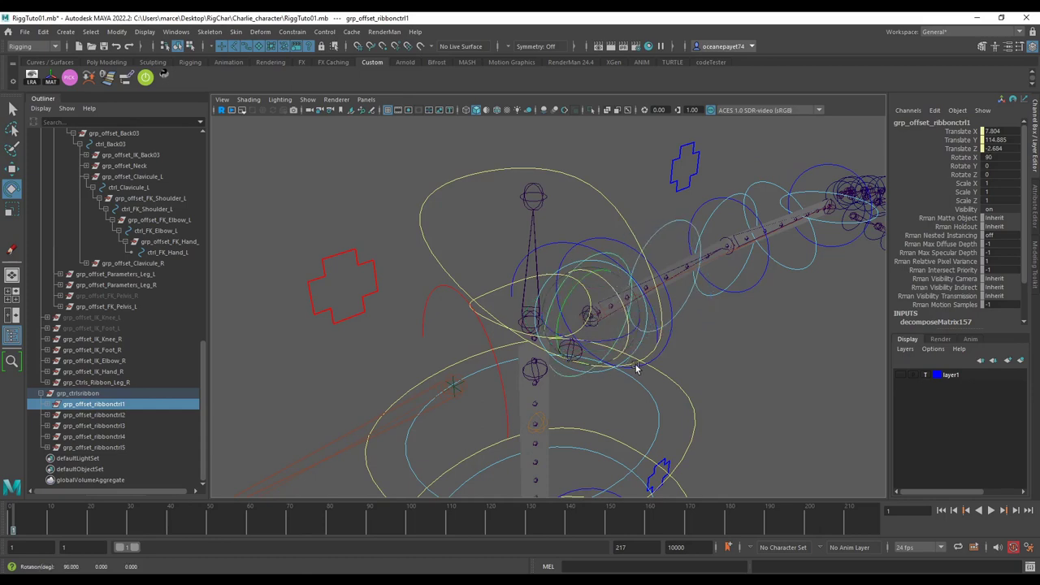
pyautogui.keyDown('alt'); pyautogui.moveTo(679, 339); pyautogui.dragTo(707, 328); pyautogui.keyUp('alt')
pyautogui.scroll(5, 672, 348)
# Rotate grp_offset_ribbonctrl5 by 90 degrees around X at the left wrist.
pyautogui.click(93, 448)
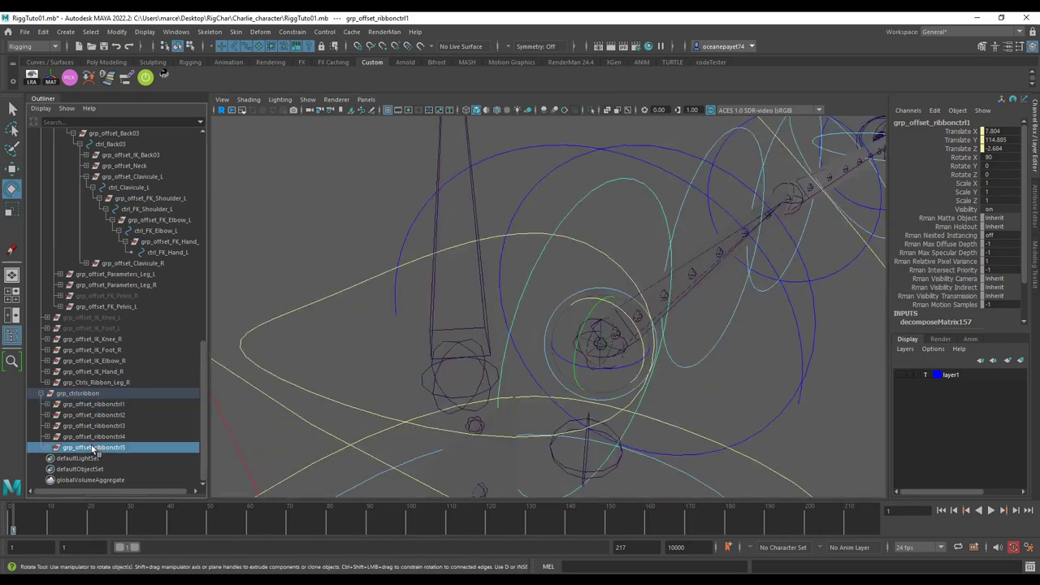
pyautogui.scroll(-5, 365, 374)
pyautogui.keyDown('alt'); pyautogui.moveTo(365, 370); pyautogui.dragTo(301, 394); pyautogui.keyUp('alt')
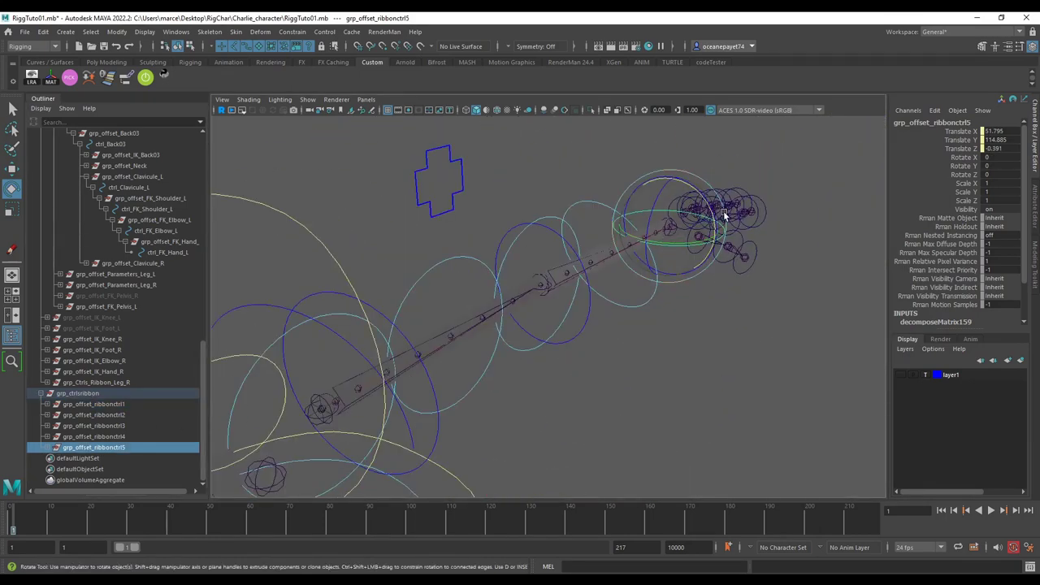
pyautogui.moveTo(706, 213); pyautogui.dragTo(633, 333)
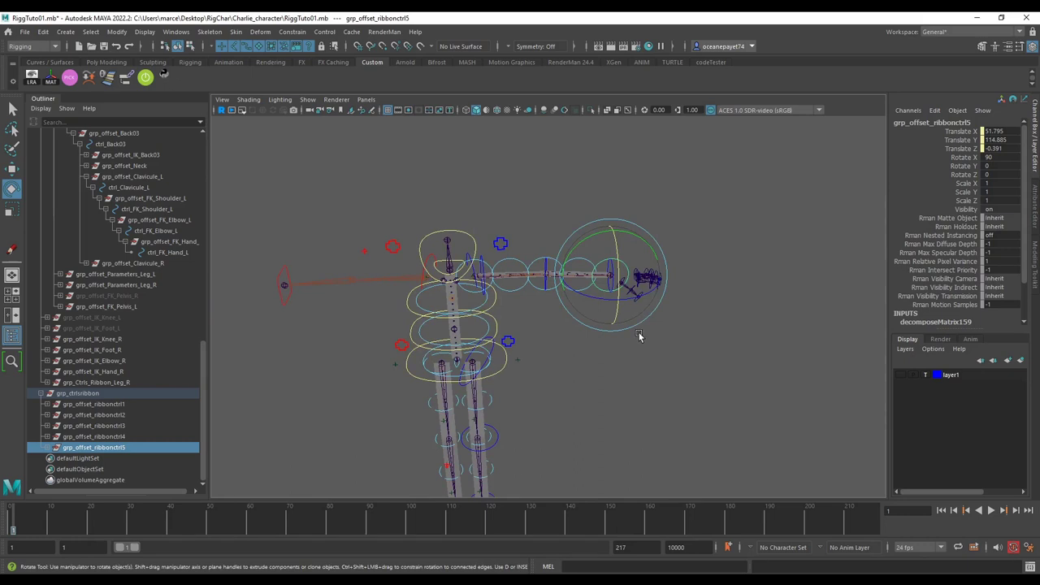
pyautogui.scroll(3, 626, 330)
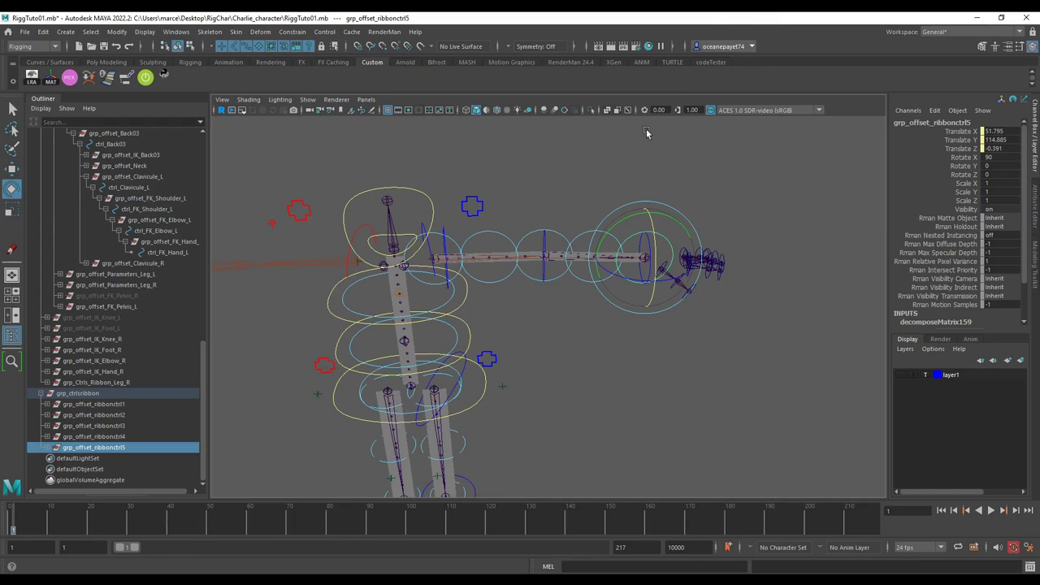
# Create a locator at the world origin.
pyautogui.keyDown('alt'); pyautogui.moveTo(647, 169); pyautogui.dragTo(580, 311); pyautogui.keyUp('alt')
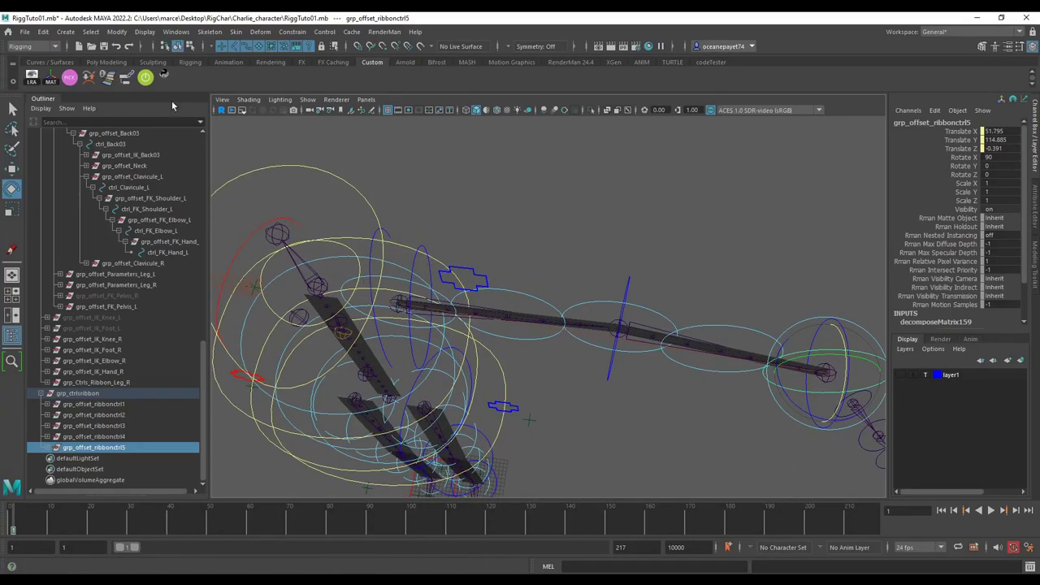
pyautogui.click(152, 62)
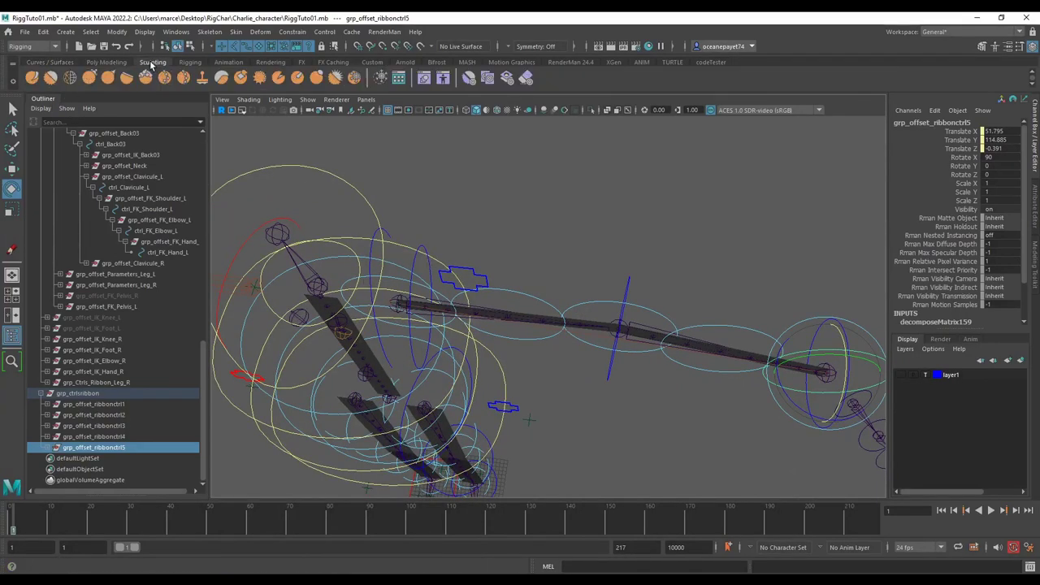
pyautogui.click(190, 62)
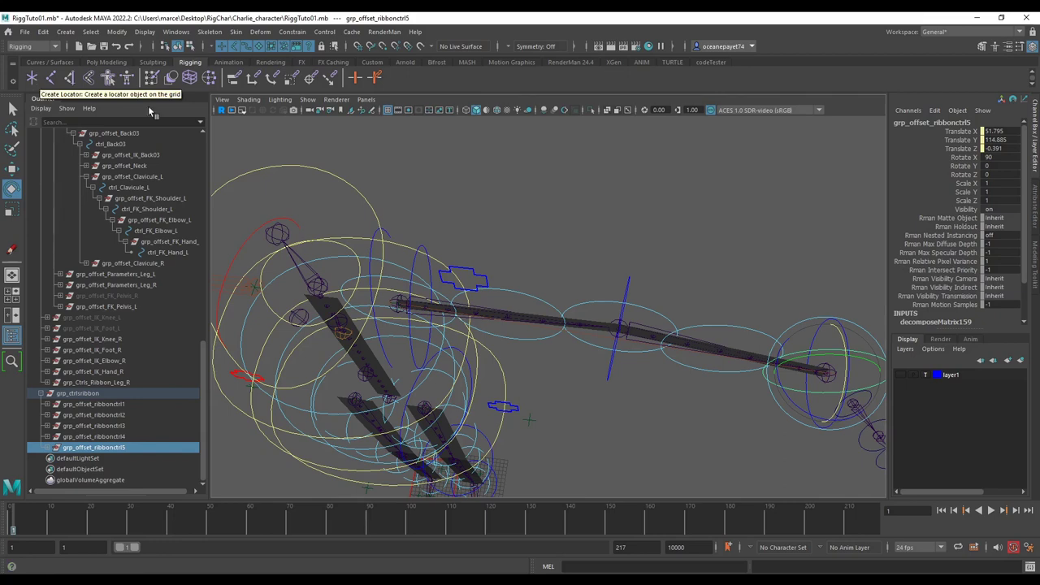
pyautogui.scroll(-5, 373, 230)
pyautogui.keyDown('alt'); pyautogui.moveTo(373, 232); pyautogui.dragTo(386, 255); pyautogui.keyUp('alt')
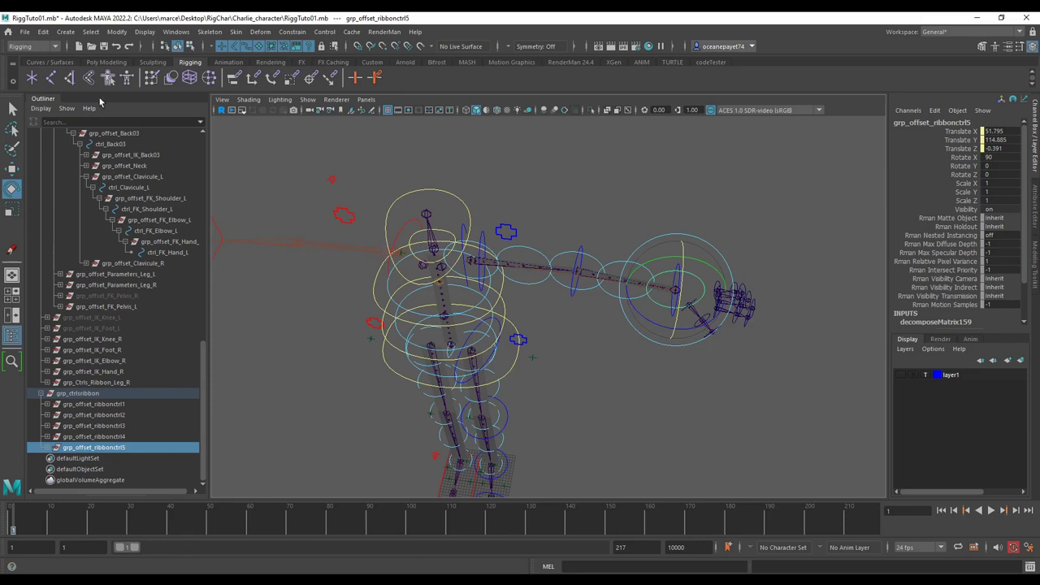
pyautogui.click(34, 81)
pyautogui.keyDown('alt'); pyautogui.moveTo(325, 288); pyautogui.dragTo(379, 380); pyautogui.keyUp('alt')
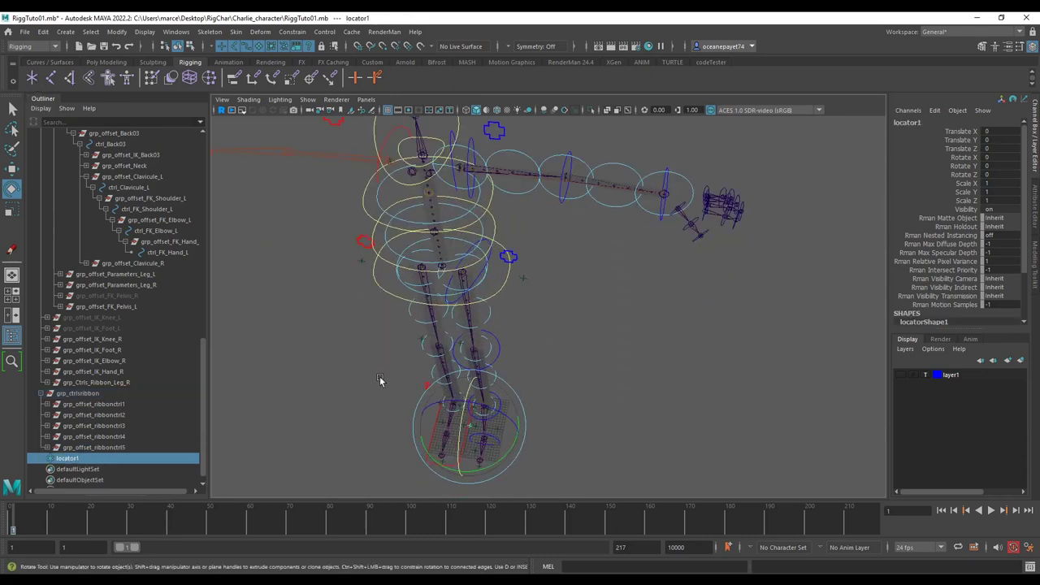
# Rename the new locator locAimUp1 and duplicate it three times.
pyautogui.doubleClick(82, 460)
pyautogui.click(76, 458)
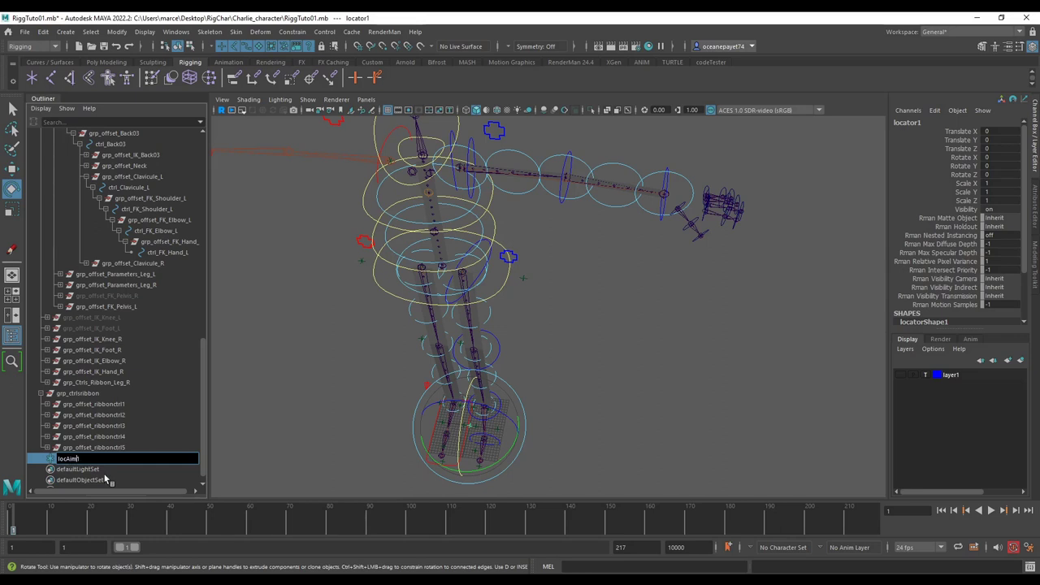
pyautogui.press('Return')
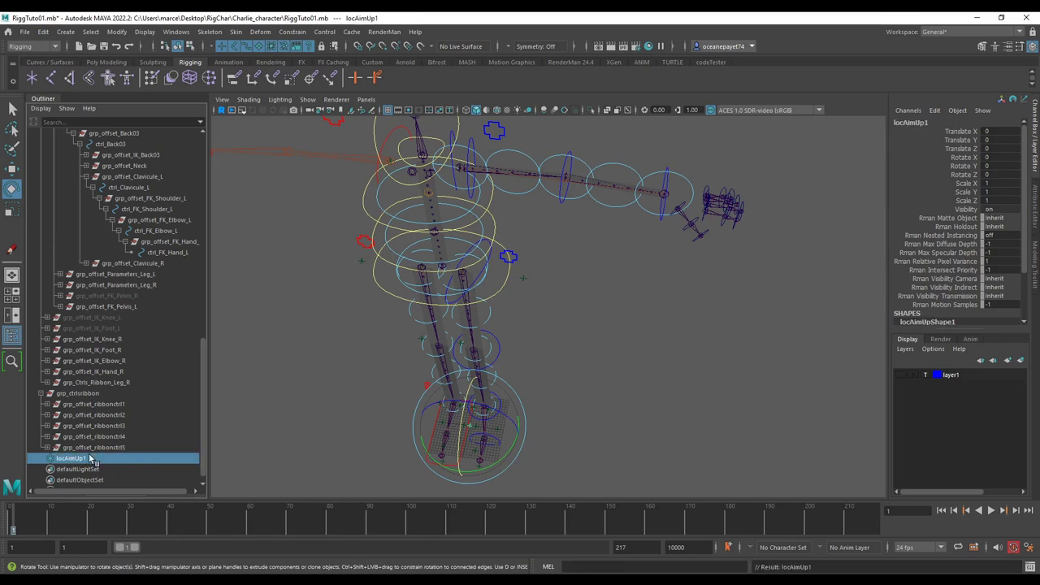
pyautogui.hotkey('ctrl', 'd')
pyautogui.hotkey('ctrl', 'd')
pyautogui.hotkey('ctrl', 'd')
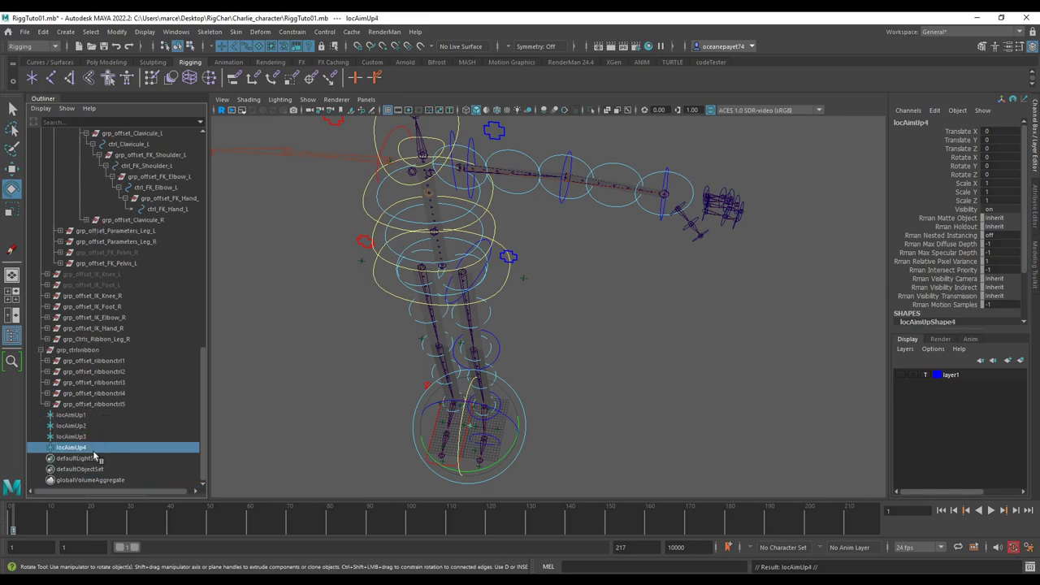
# Test-rotate ctrl_FK_Elbow_L by about 73 degrees around Z and undo the rotation.
pyautogui.click(81, 425)
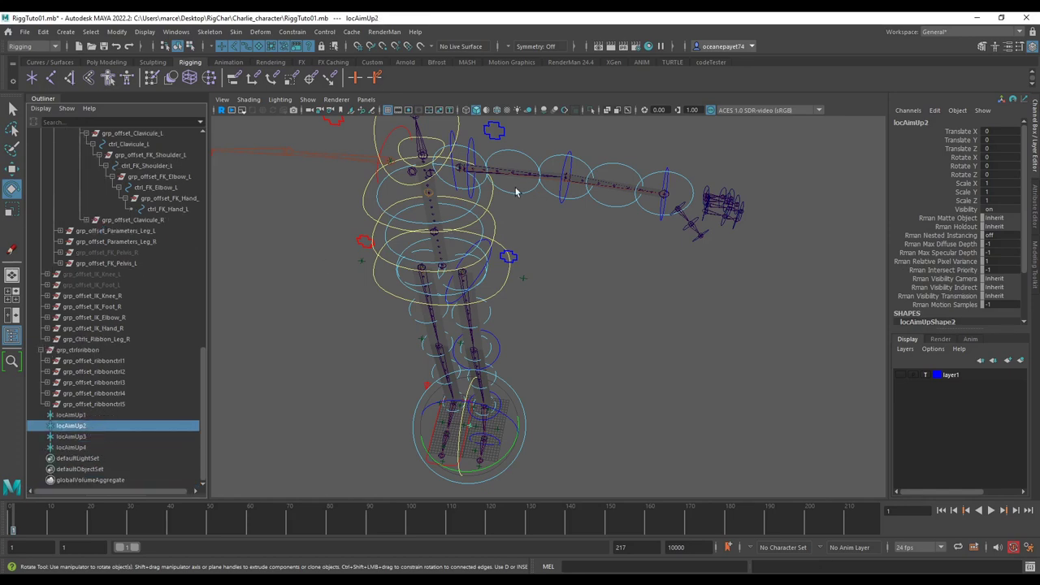
pyautogui.scroll(3, 572, 173)
pyautogui.keyDown('alt'); pyautogui.moveTo(590, 191); pyautogui.dragTo(582, 242, button='middle'); pyautogui.keyUp('alt')
pyautogui.scroll(4, 582, 241)
pyautogui.click(581, 239)
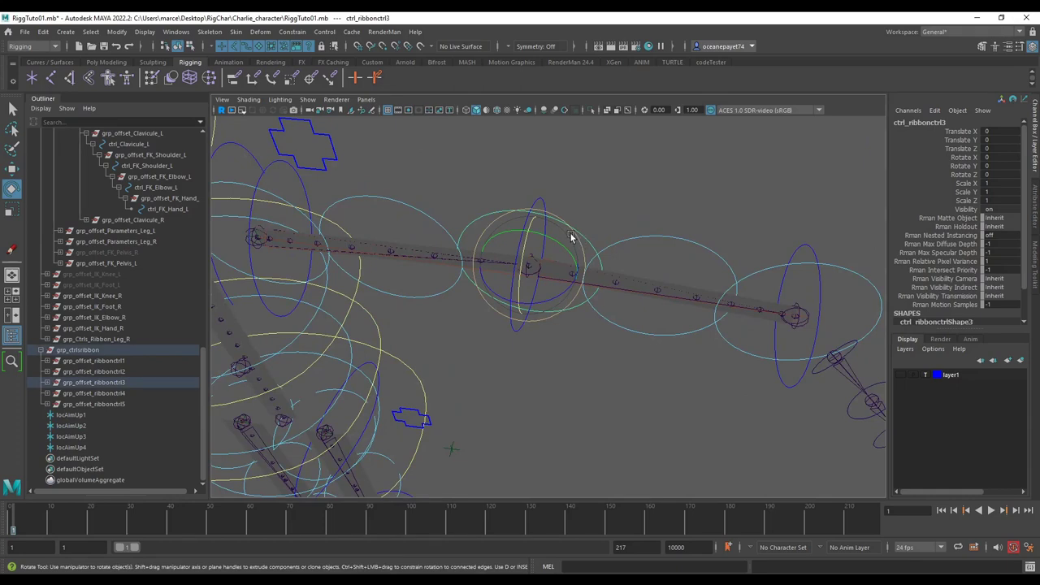
pyautogui.keyDown('alt'); pyautogui.moveTo(565, 234); pyautogui.dragTo(600, 302); pyautogui.keyUp('alt')
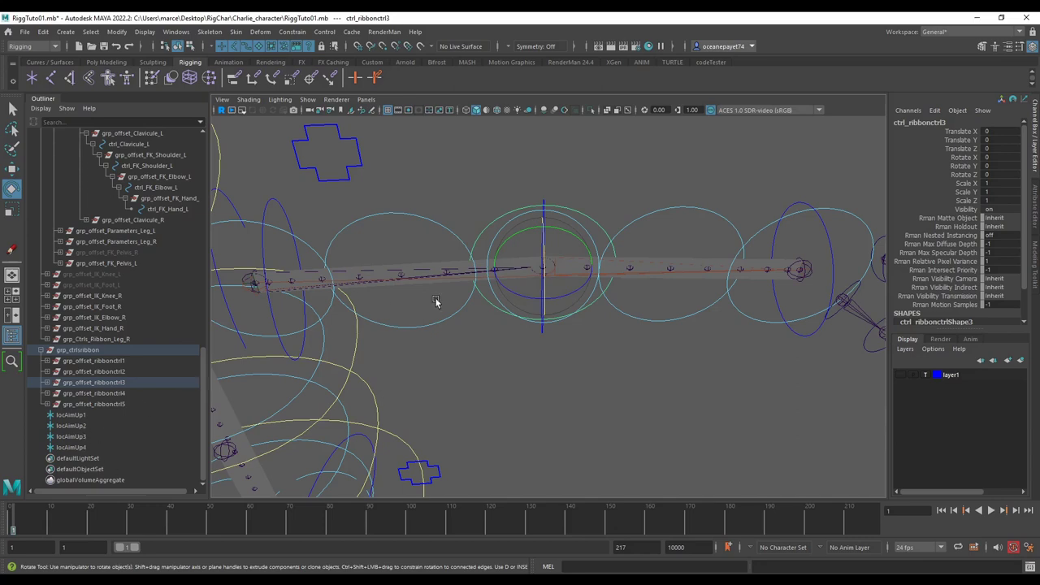
pyautogui.click(547, 363)
pyautogui.click(538, 295)
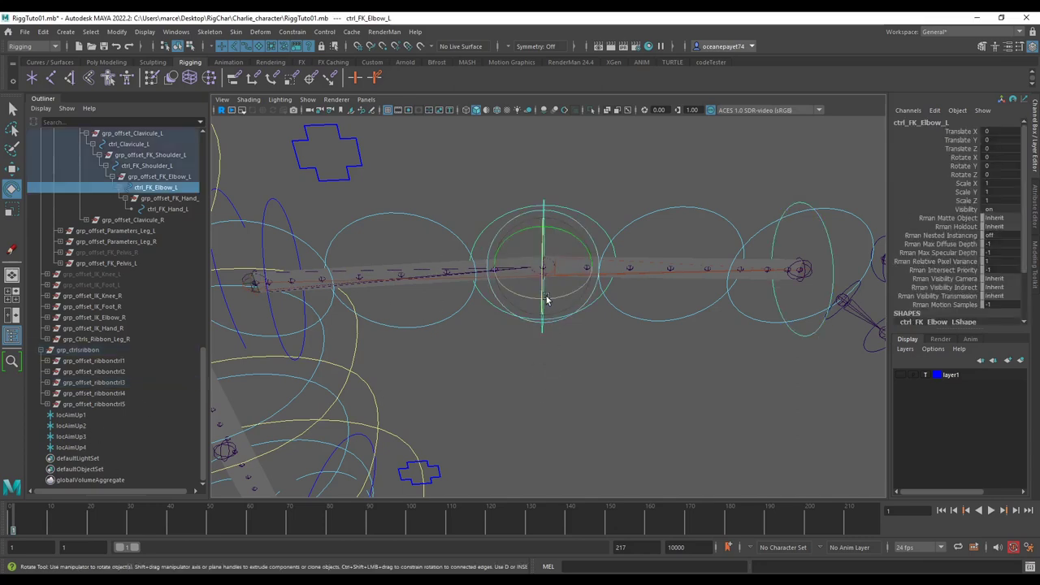
pyautogui.moveTo(545, 301); pyautogui.dragTo(509, 304)
pyautogui.hotkey('ctrl', 'z')
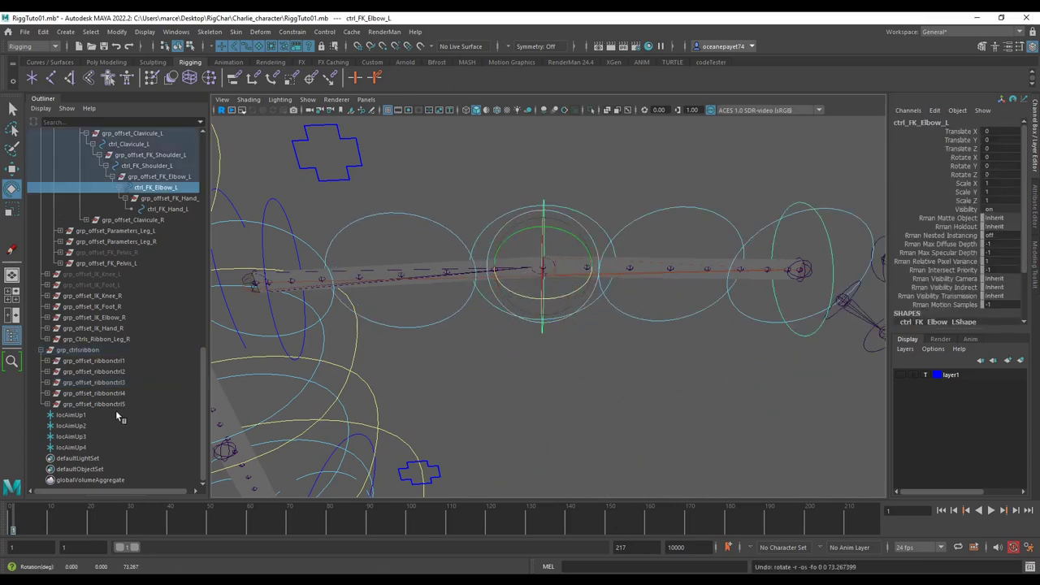
# Rename locAimUp3 as locAimUp5 and reorder it below locAimUp4.
pyautogui.click(71, 415)
pyautogui.doubleClick(78, 436)
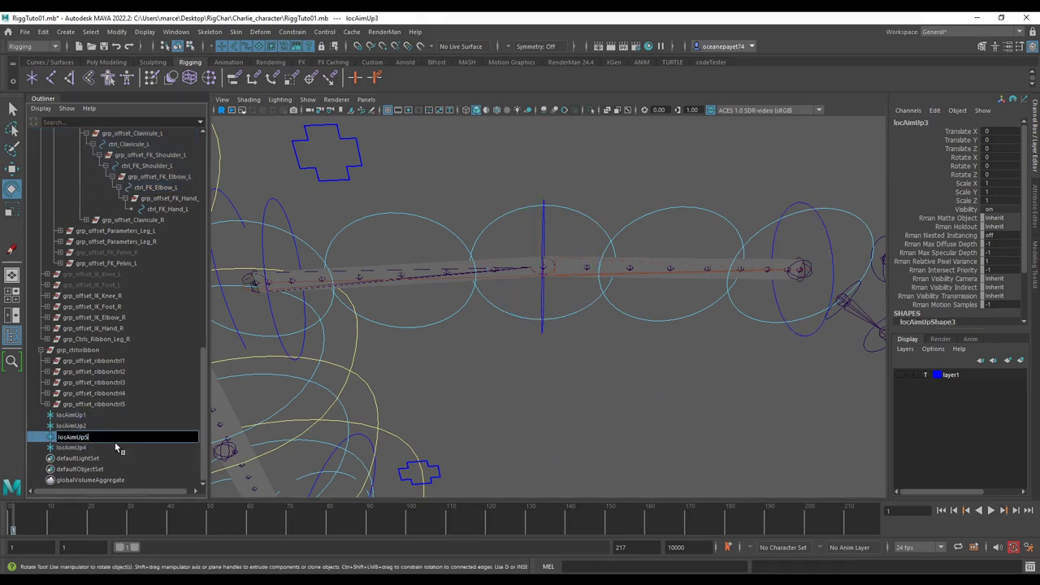
pyautogui.write('locAimUp5')
pyautogui.press('Return')
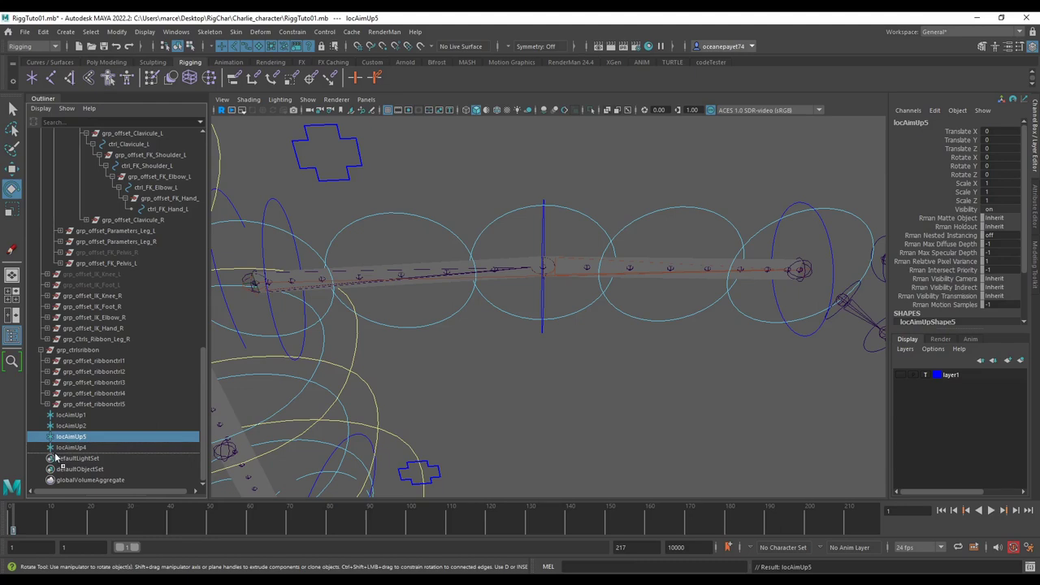
pyautogui.moveTo(55, 457); pyautogui.dragTo(56, 456, button='middle')
pyautogui.click(90, 438)
# Parent locAimUp1 under the sk_Shoulder_L joint.
pyautogui.click(96, 415)
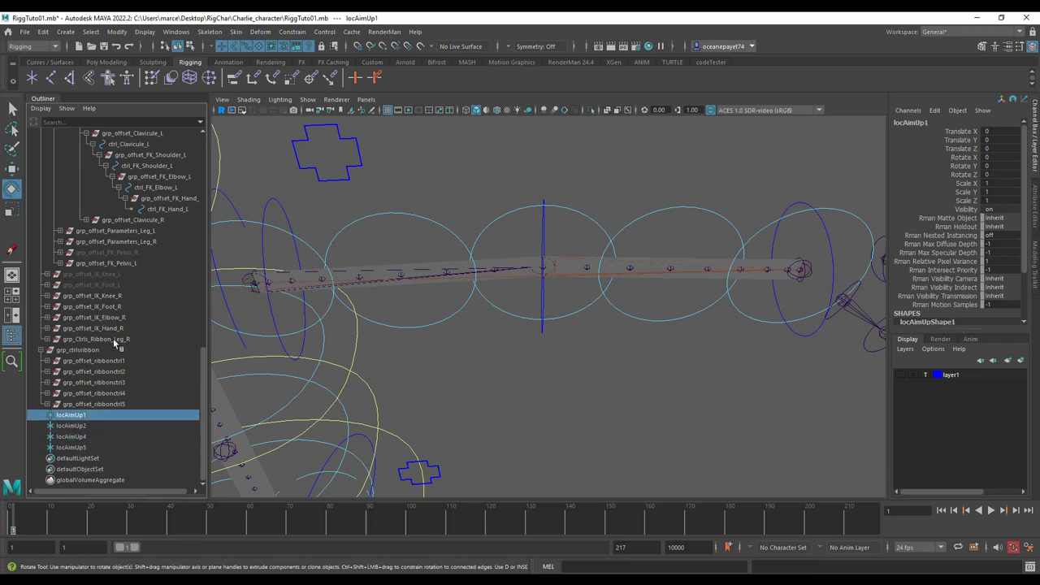
pyautogui.scroll(-5, 374, 306)
pyautogui.scroll(3, 431, 284)
pyautogui.keyDown('alt'); pyautogui.moveTo(431, 284); pyautogui.dragTo(448, 301); pyautogui.keyUp('alt')
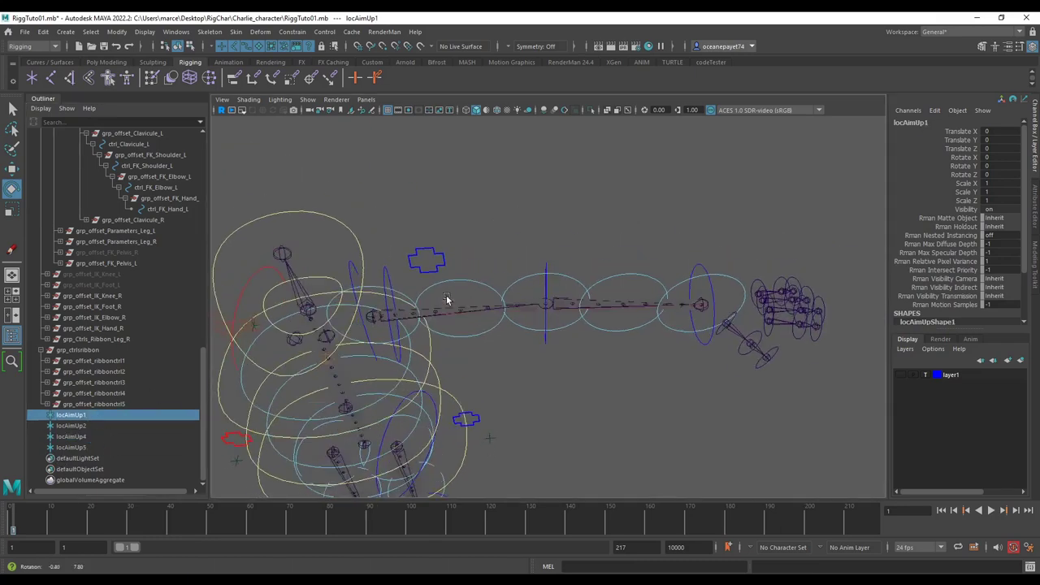
pyautogui.scroll(3, 448, 301)
pyautogui.keyDown('alt'); pyautogui.moveTo(448, 301); pyautogui.dragTo(477, 286, button='middle'); pyautogui.keyUp('alt')
pyautogui.keyDown('alt'); pyautogui.moveTo(476, 286); pyautogui.dragTo(458, 301); pyautogui.keyUp('alt')
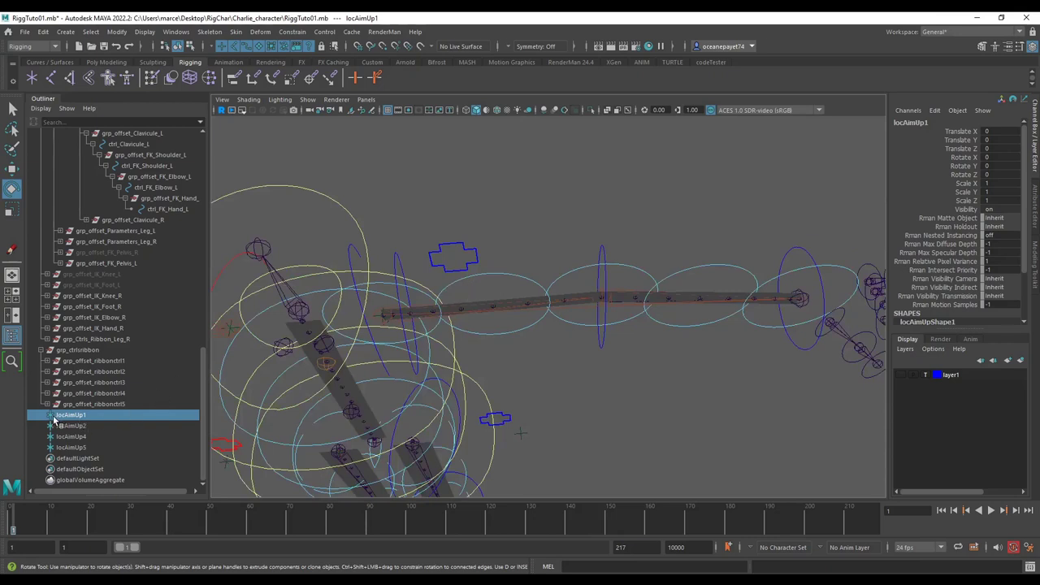
pyautogui.moveTo(54, 419); pyautogui.dragTo(102, 256, button='middle')
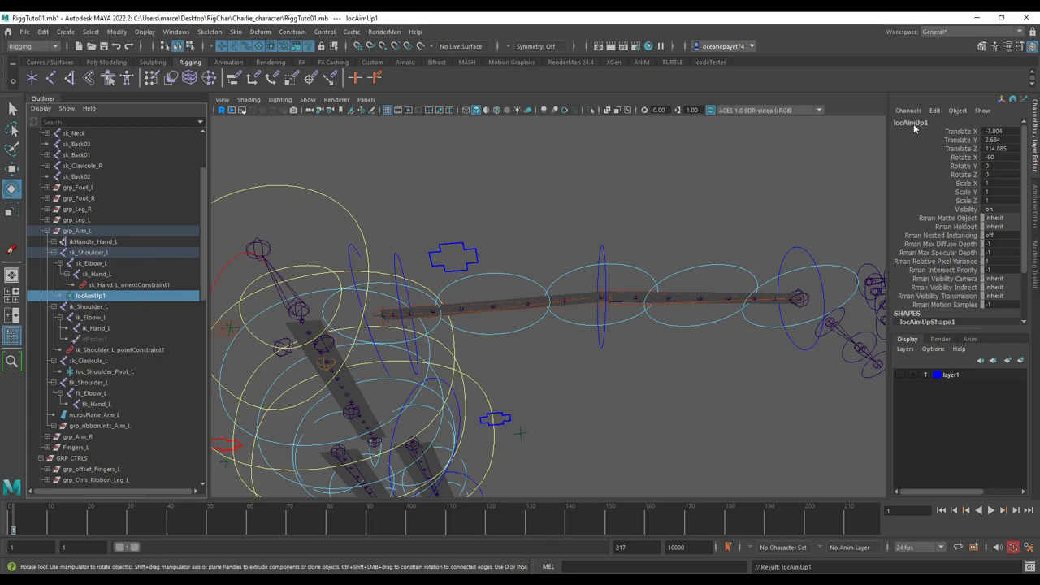
# Set locAimUp1's X, Y and Z translation and its X rotation to 0 to align it with the shoulder joint.
pyautogui.click(995, 131)
pyautogui.write('0')
pyautogui.click(998, 140)
pyautogui.write('0')
pyautogui.click(997, 148)
pyautogui.write('0')
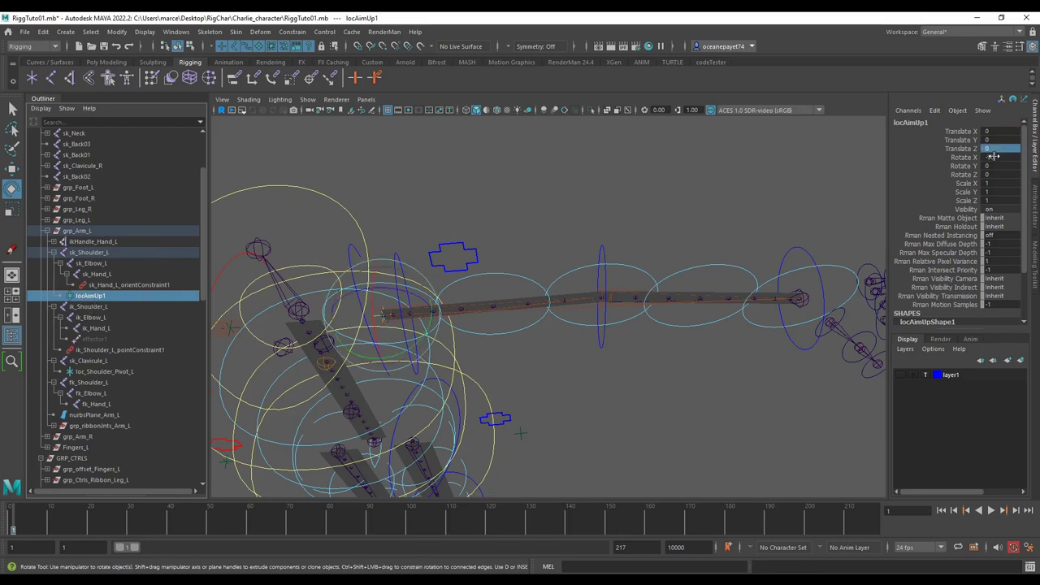
pyautogui.click(994, 157)
pyautogui.write('0')
# Reparent locAimUp1 from the shoulder joint to sk_Clavicule_L.
pyautogui.keyDown('alt'); pyautogui.moveTo(487, 309); pyautogui.dragTo(555, 334); pyautogui.keyUp('alt')
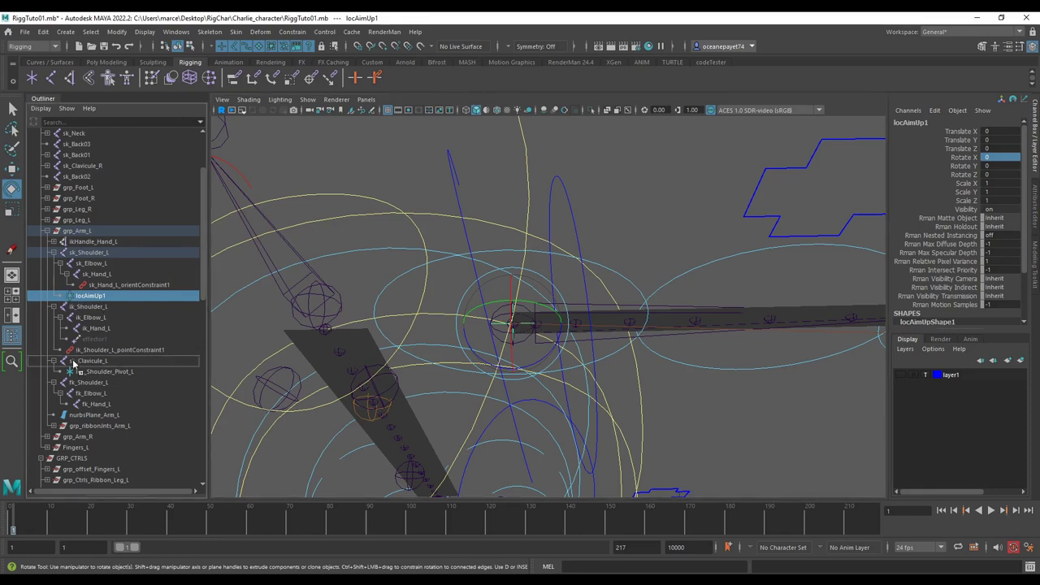
pyautogui.moveTo(73, 363); pyautogui.dragTo(75, 361)
pyautogui.keyDown('alt'); pyautogui.moveTo(433, 305); pyautogui.dragTo(572, 270); pyautogui.keyUp('alt')
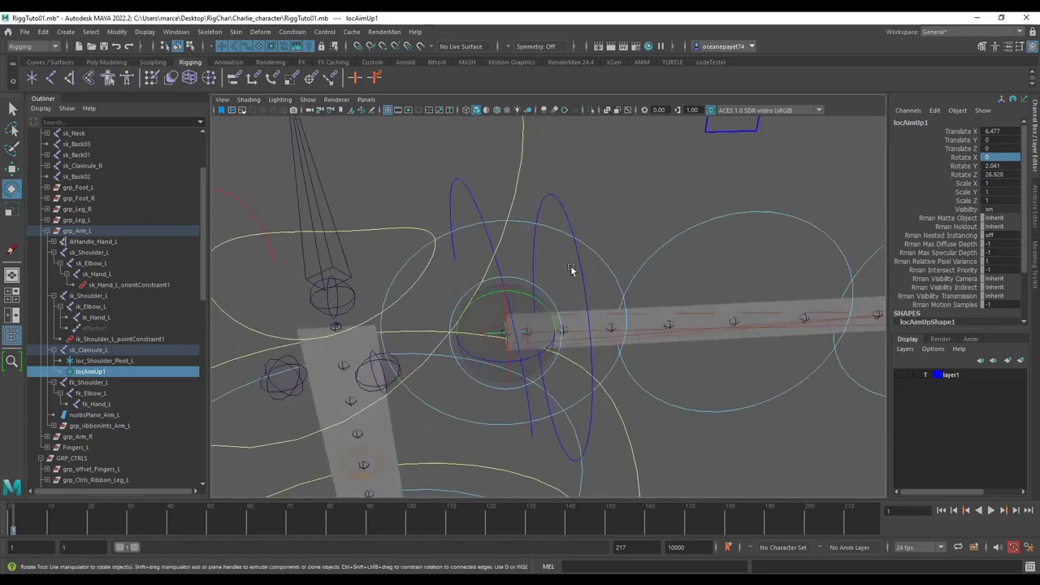
# Test-rotate ctrl_Clavicule_L around Y by about 31 and then 48 degrees, undoing each rotation.
pyautogui.click(476, 213)
pyautogui.moveTo(358, 344); pyautogui.dragTo(320, 342)
pyautogui.hotkey('ctrl', 'z')
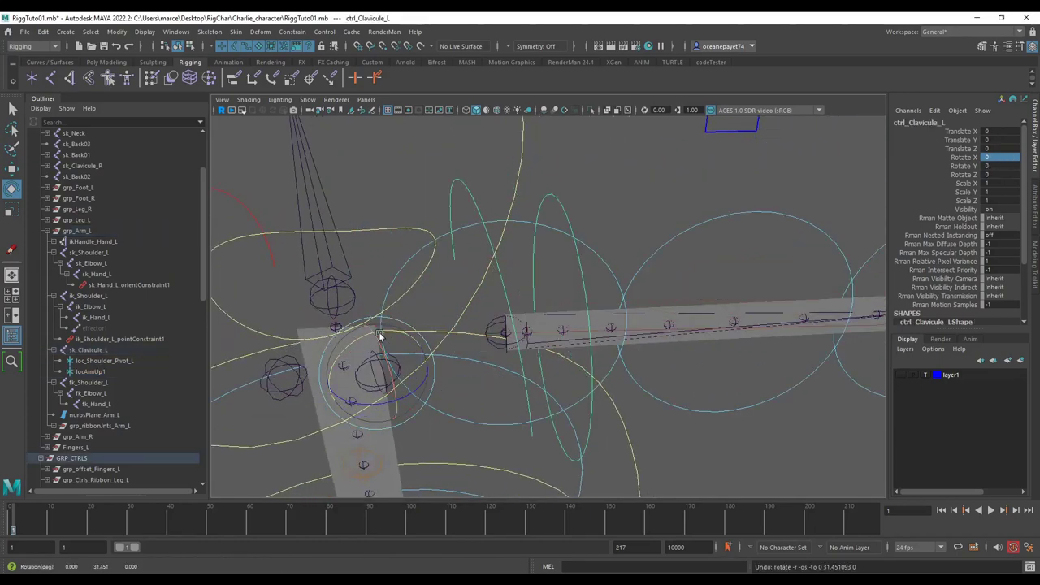
pyautogui.moveTo(386, 325); pyautogui.dragTo(321, 367)
pyautogui.hotkey('ctrl', 'z')
# Parent locAimUp5 under the sk_Hand_L joint.
pyautogui.scroll(3, 134, 335)
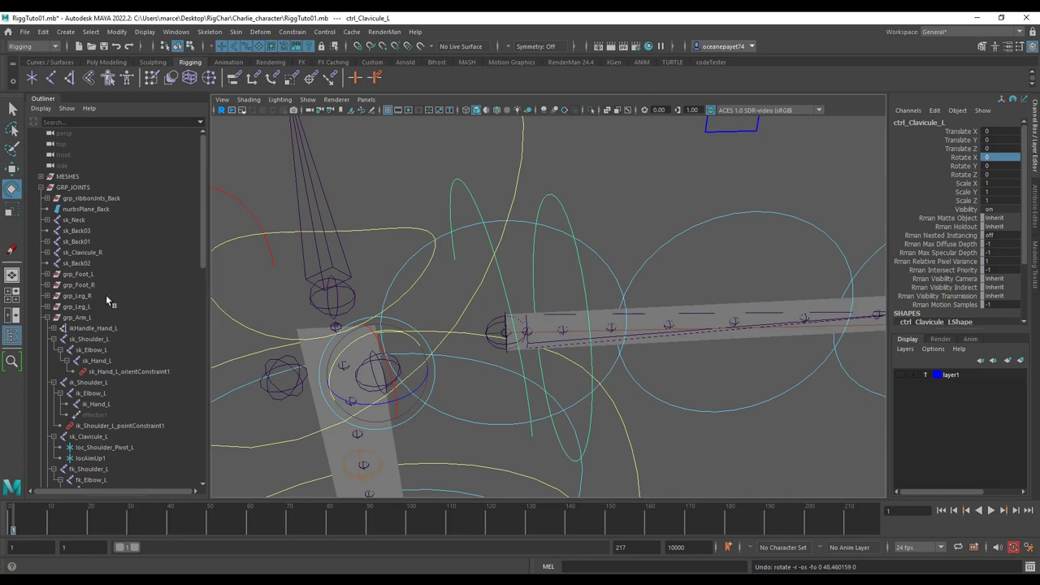
pyautogui.scroll(-3, 99, 340)
pyautogui.scroll(-9, 98, 309)
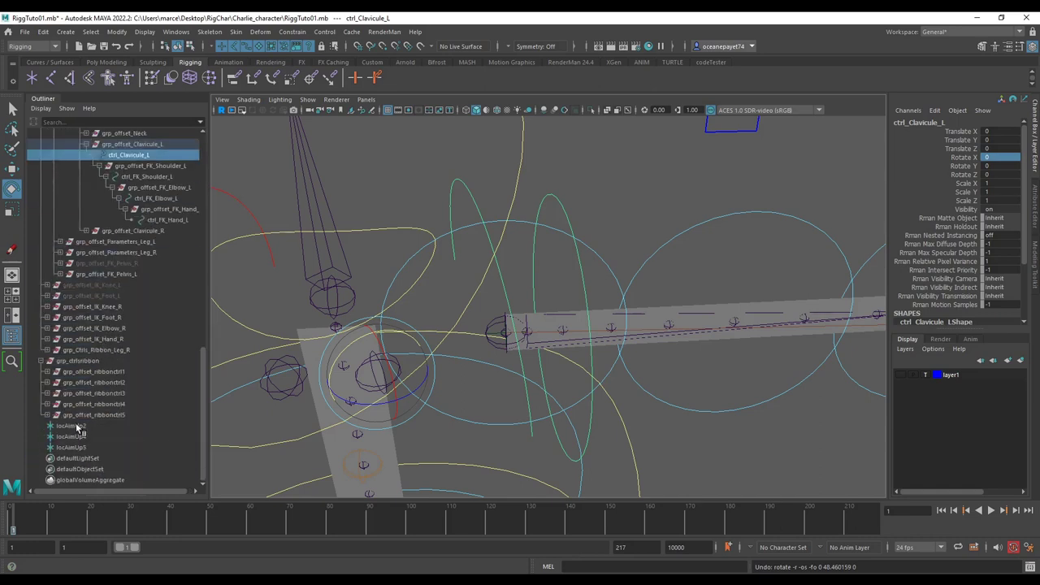
pyautogui.click(73, 426)
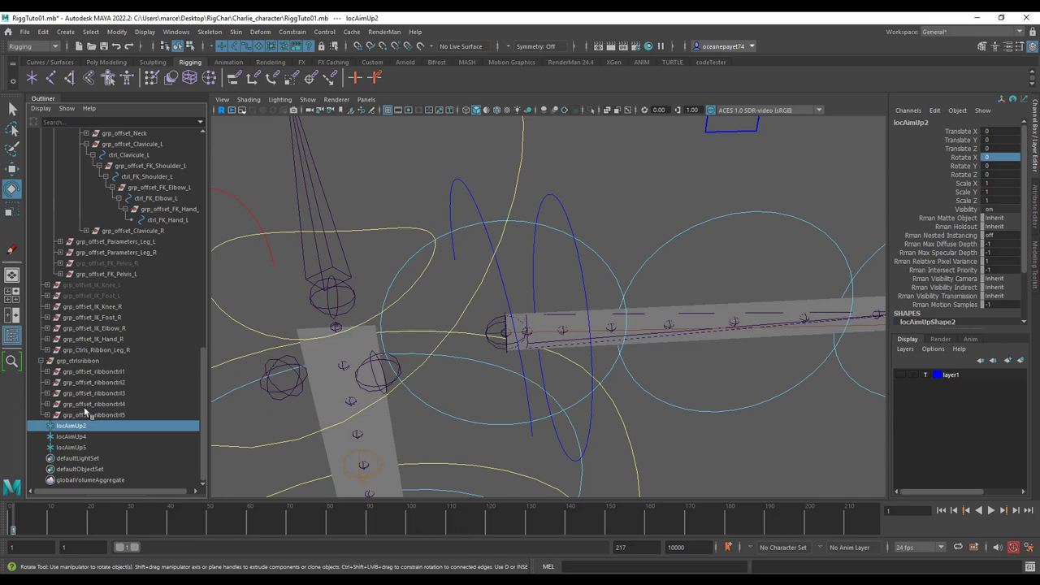
pyautogui.click(77, 446)
pyautogui.scroll(-7, 379, 359)
pyautogui.keyDown('alt'); pyautogui.moveTo(448, 297); pyautogui.dragTo(495, 325); pyautogui.keyUp('alt')
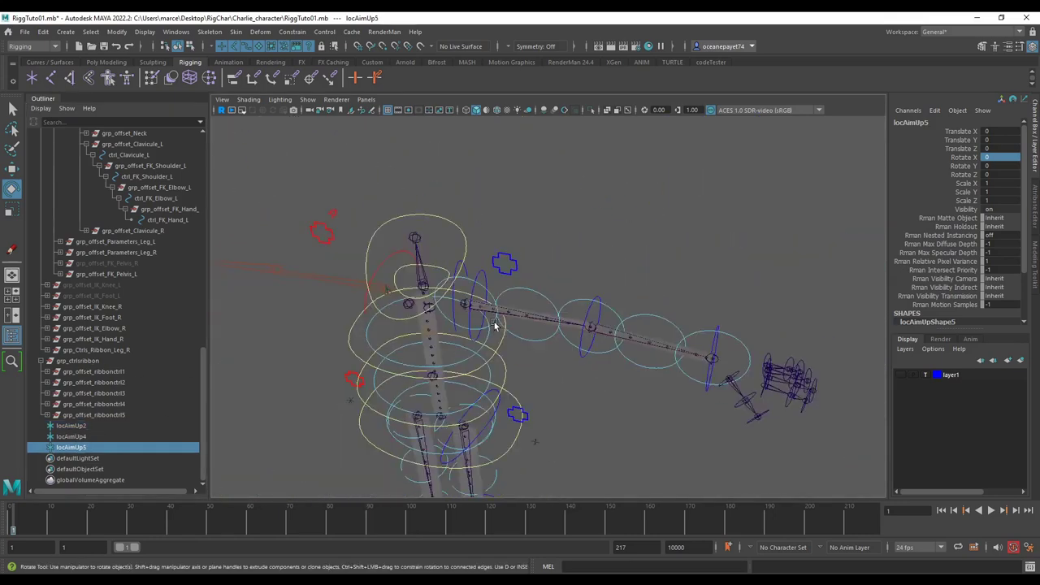
pyautogui.keyDown('alt'); pyautogui.moveTo(495, 325); pyautogui.dragTo(499, 313, button='middle'); pyautogui.keyUp('alt')
pyautogui.scroll(3, 395, 302)
pyautogui.scroll(6, 119, 254)
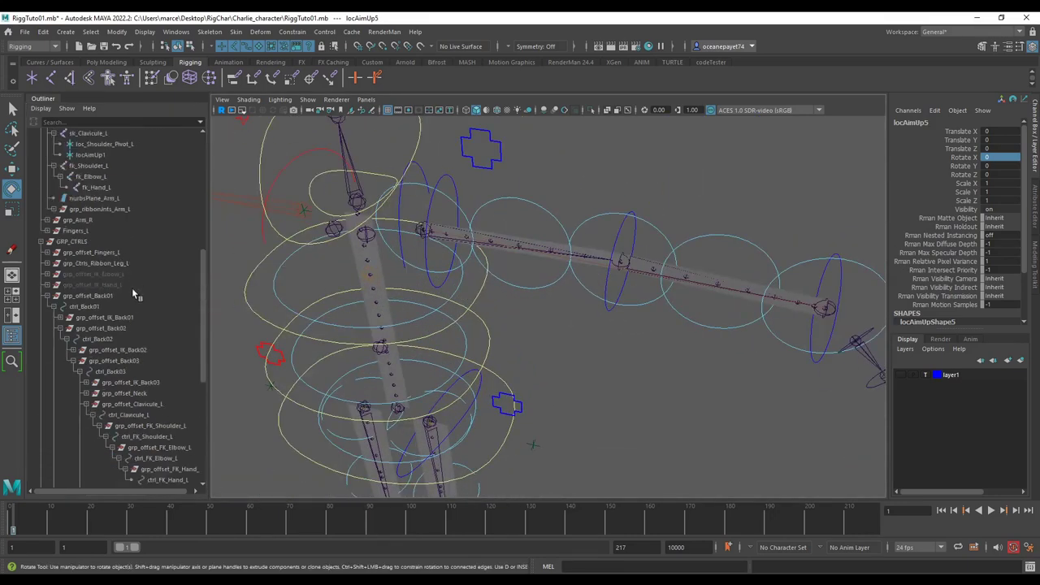
pyautogui.scroll(-6, 133, 291)
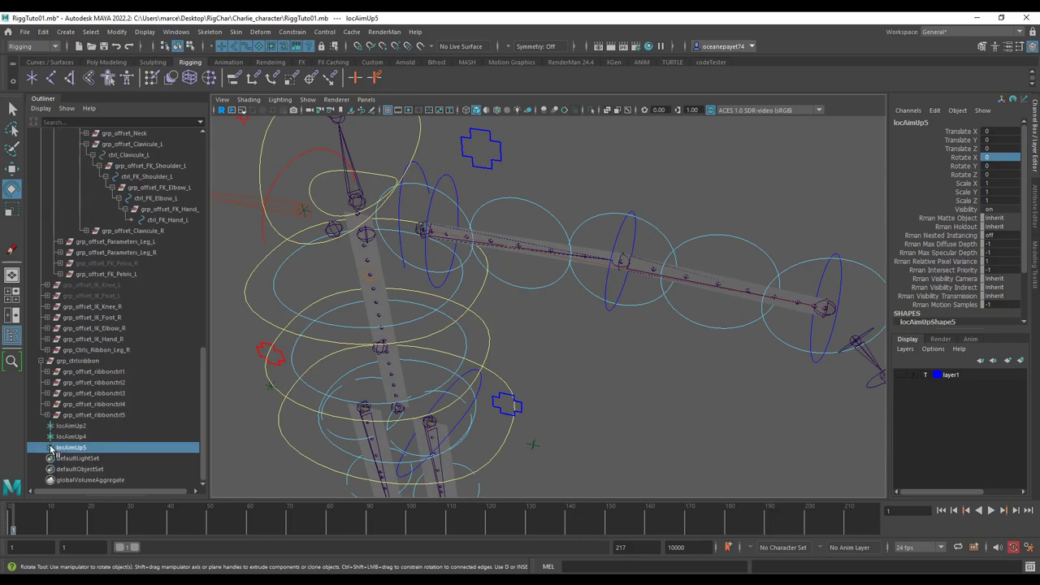
pyautogui.scroll(3, 122, 125)
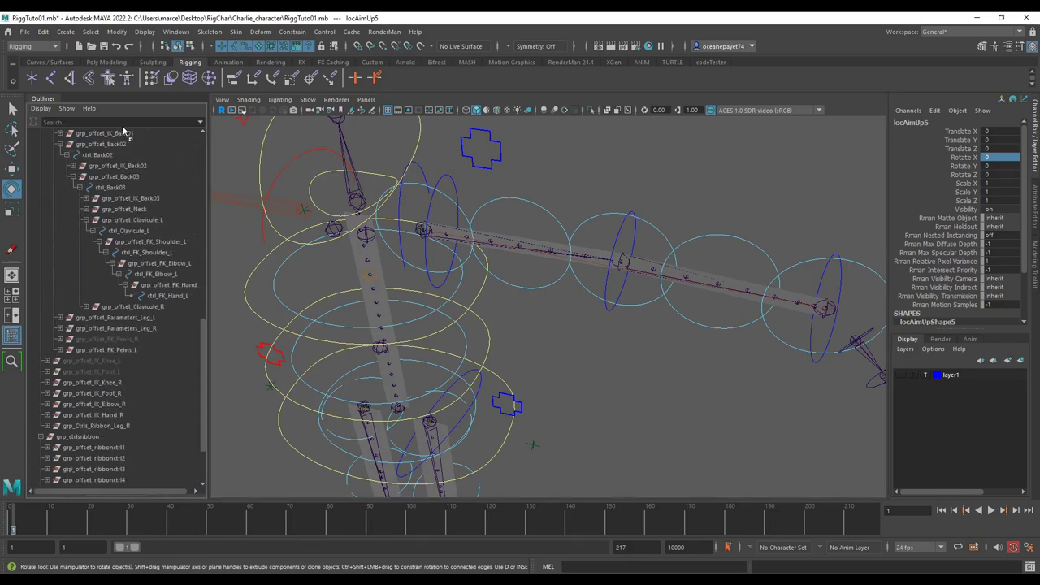
pyautogui.scroll(6, 122, 125)
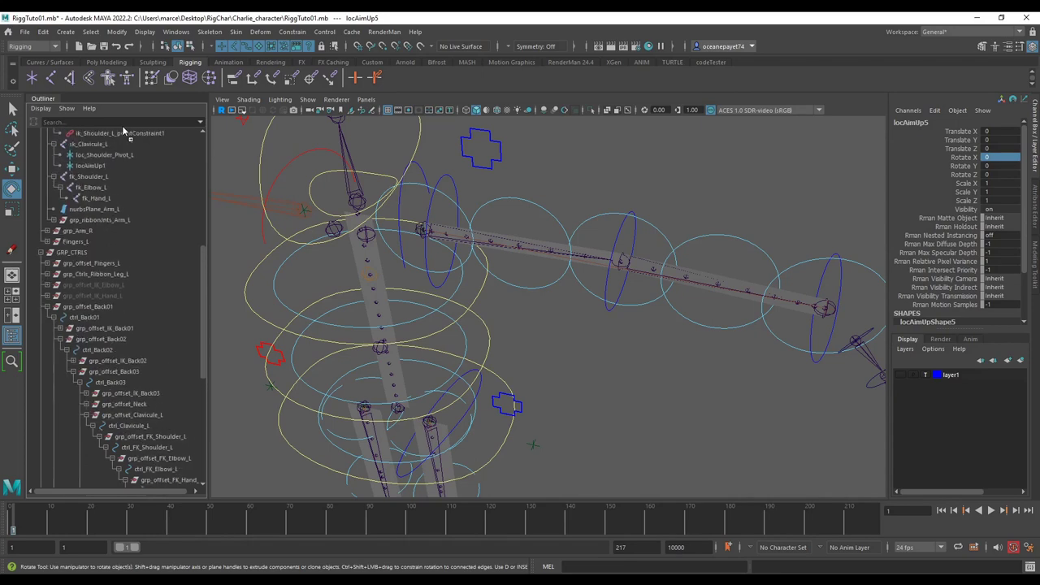
pyautogui.scroll(5, 122, 125)
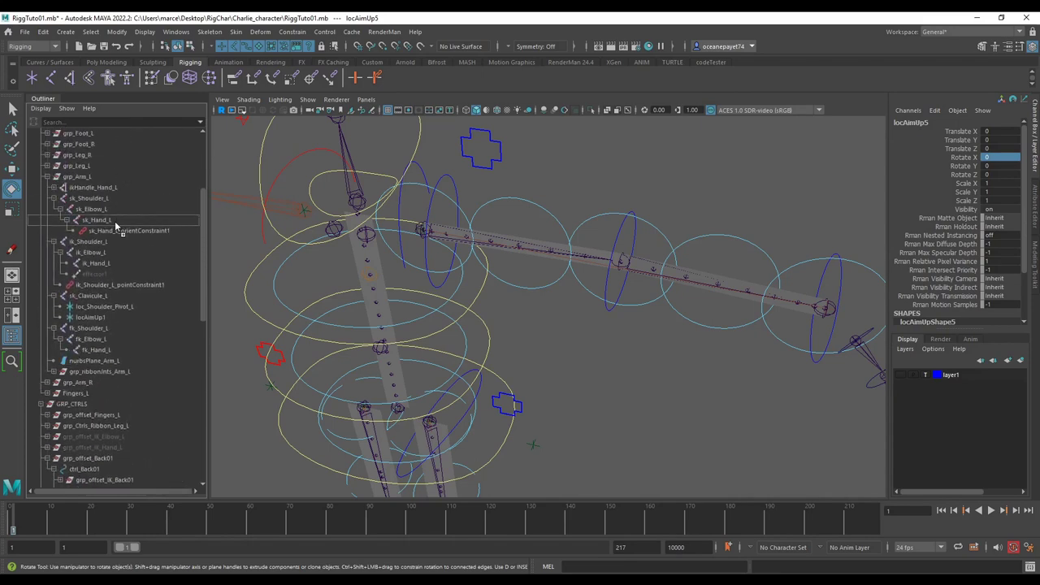
pyautogui.moveTo(114, 222); pyautogui.dragTo(115, 222, button='middle')
# Set locAimUp5's X, Y and Z translation to 0 to place it on the left hand joint.
pyautogui.scroll(-3, 567, 301)
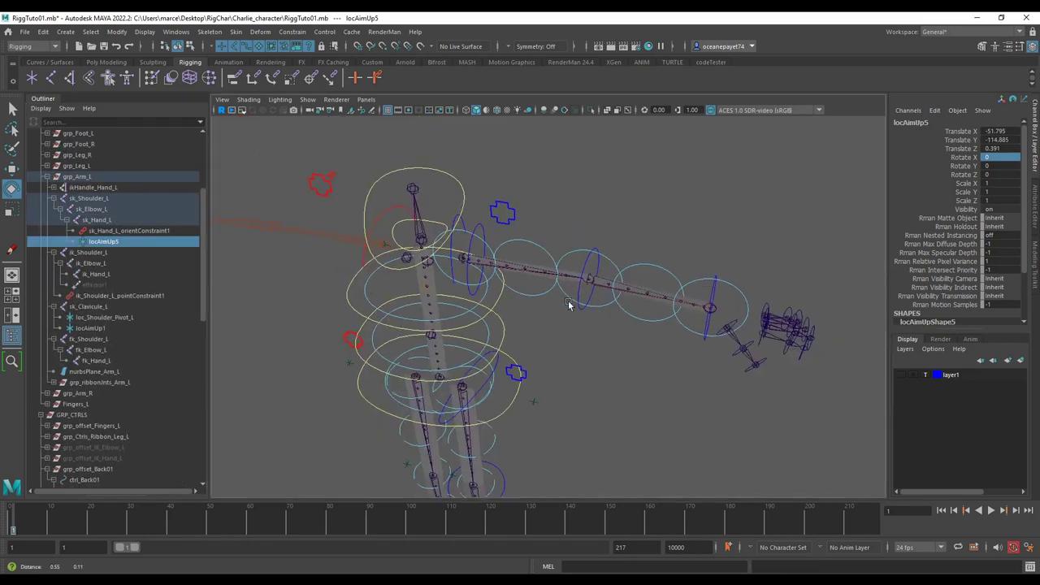
pyautogui.scroll(2, 569, 305)
pyautogui.keyDown('alt'); pyautogui.moveTo(569, 305); pyautogui.dragTo(493, 307, button='middle'); pyautogui.keyUp('alt')
pyautogui.click(991, 130)
pyautogui.write('0')
pyautogui.press('Tab')
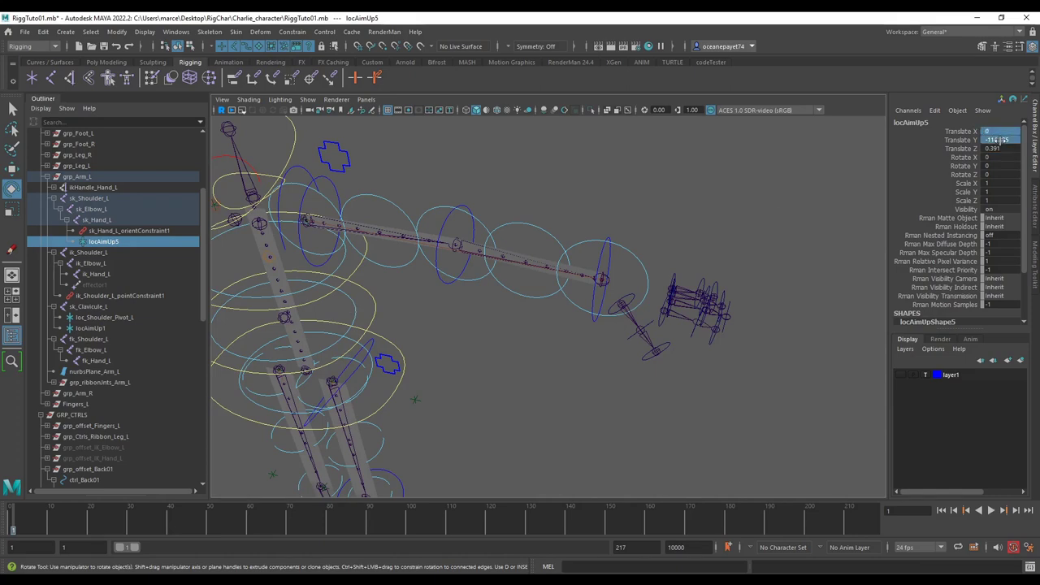
pyautogui.write('0')
pyautogui.press('Tab')
pyautogui.write('0')
pyautogui.press('Return')
# Move locAimUp5 along Z to about 11.145, away from the left hand joint.
pyautogui.scroll(3, 698, 236)
pyautogui.keyDown('alt'); pyautogui.moveTo(676, 275); pyautogui.dragTo(543, 230); pyautogui.keyUp('alt')
pyautogui.press('w')
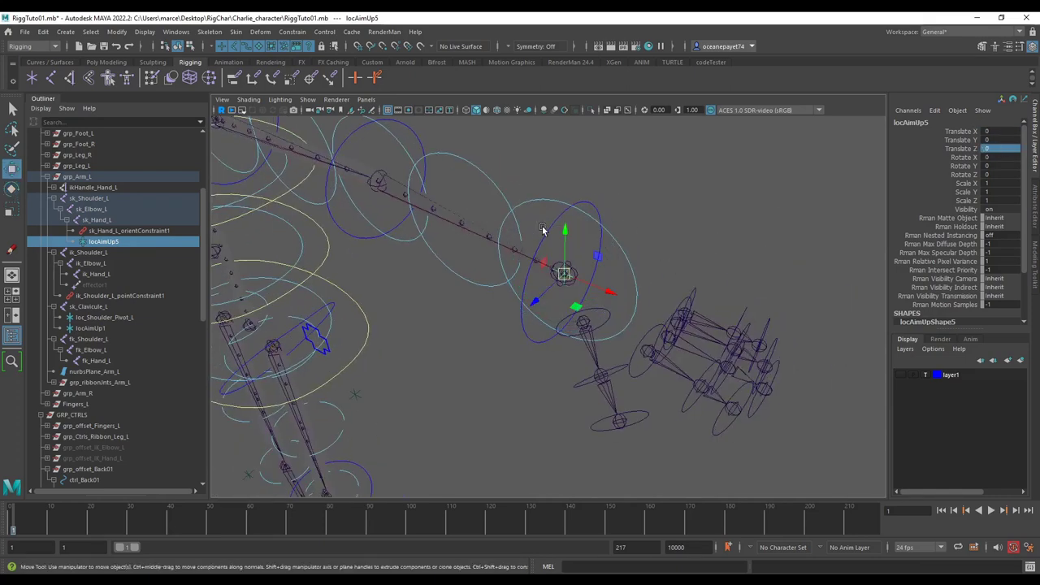
pyautogui.moveTo(547, 299); pyautogui.dragTo(483, 359)
pyautogui.scroll(2, 483, 360)
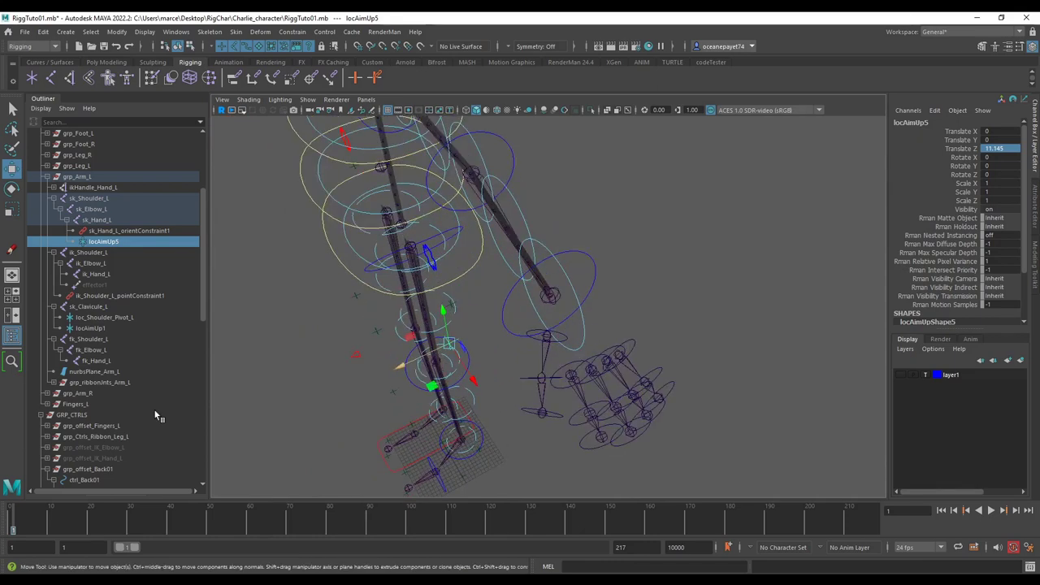
# Move locAimUp1 away from the left clavicle area to about 2.29 in X and 8.244 in Y.
pyautogui.click(91, 328)
pyautogui.keyDown('alt'); pyautogui.moveTo(382, 268); pyautogui.dragTo(424, 246); pyautogui.keyUp('alt')
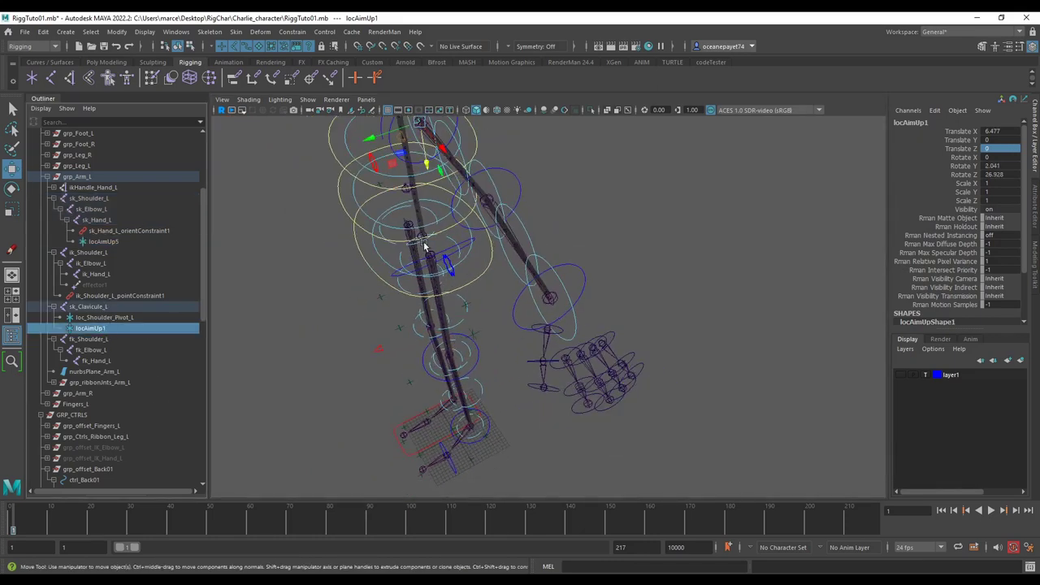
pyautogui.keyDown('alt'); pyautogui.moveTo(412, 177); pyautogui.dragTo(528, 374, button='middle'); pyautogui.keyUp('alt')
pyautogui.scroll(3, 480, 309)
pyautogui.moveTo(471, 297); pyautogui.dragTo(358, 317)
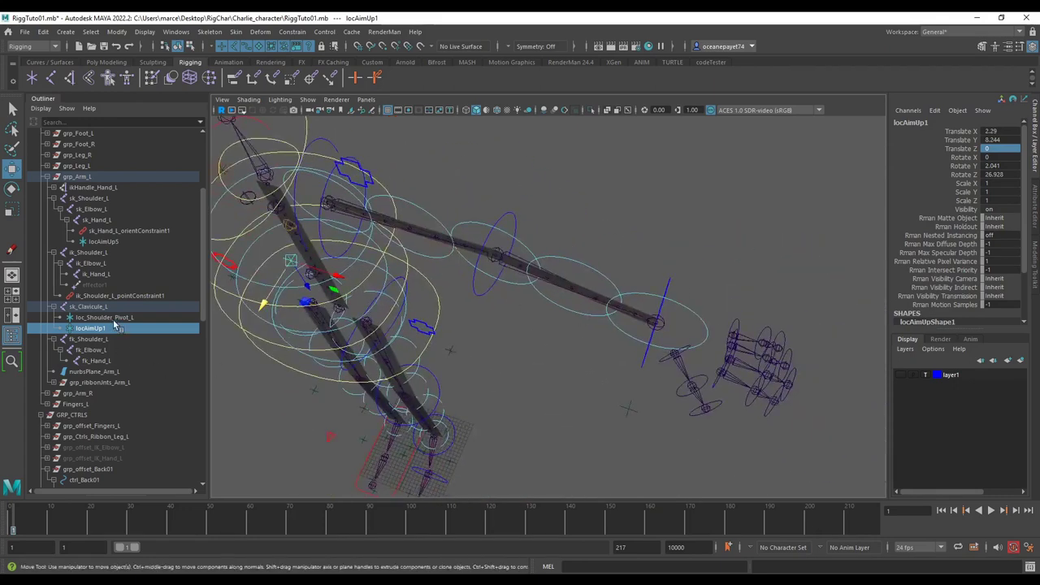
# Set locAimUp5's Y and Z translation to 0 to return it to the left hand joint.
pyautogui.click(103, 241)
pyautogui.keyDown('alt'); pyautogui.moveTo(571, 351); pyautogui.dragTo(651, 323); pyautogui.keyUp('alt')
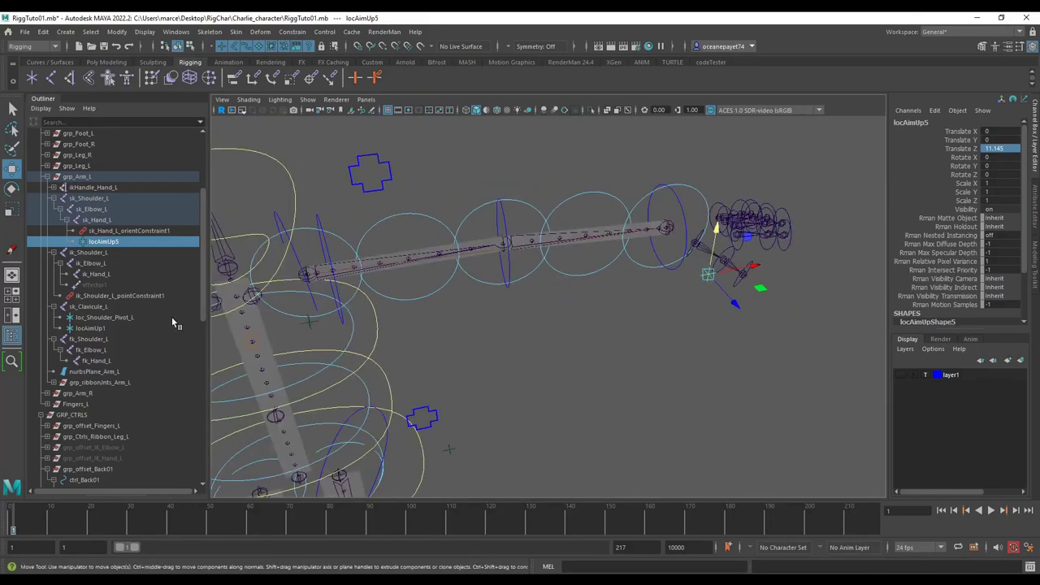
pyautogui.keyDown('alt'); pyautogui.moveTo(530, 217); pyautogui.dragTo(555, 300); pyautogui.keyUp('alt')
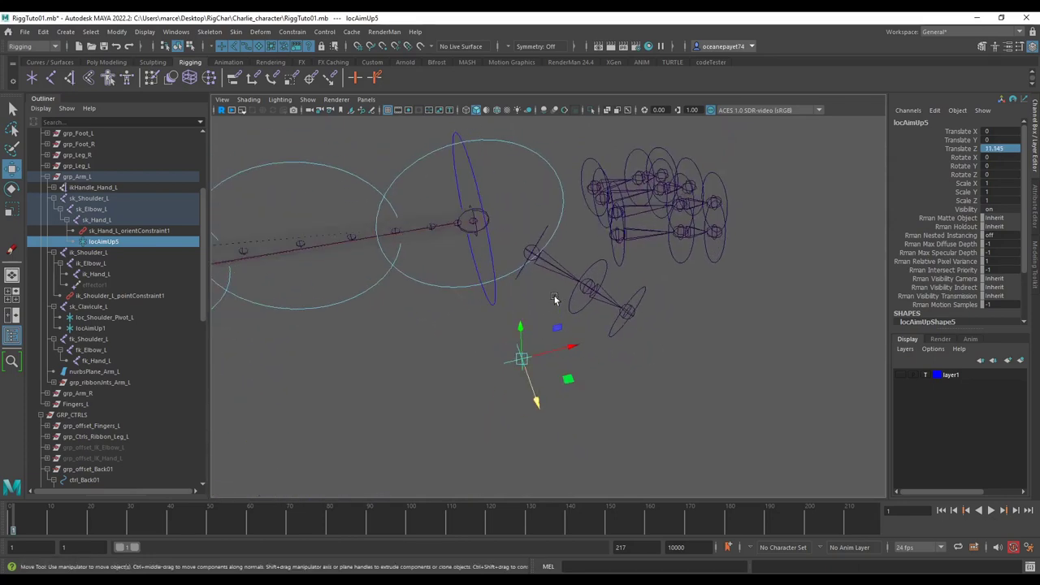
pyautogui.hotkey('ctrl', 'z')
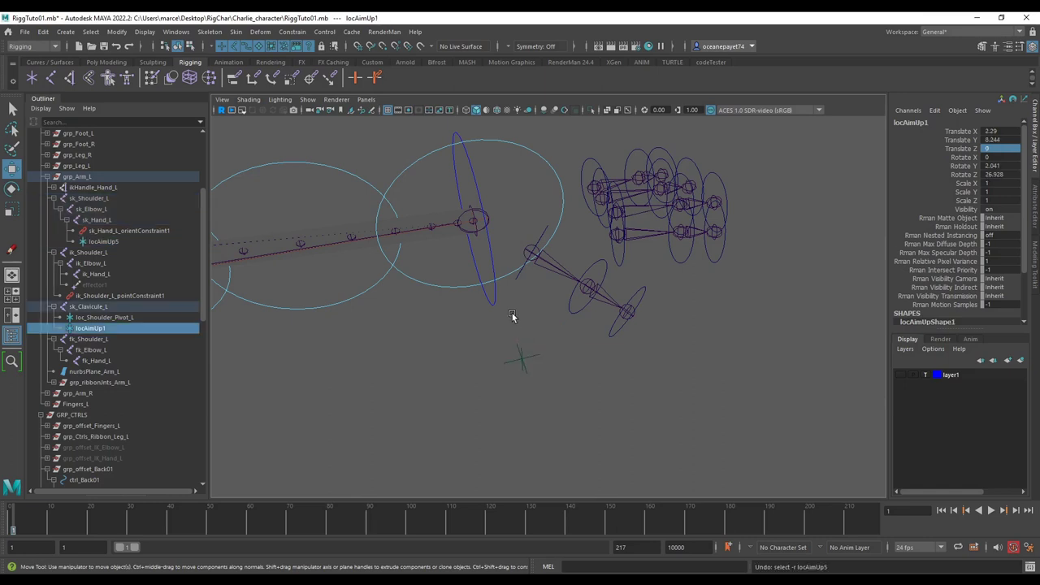
pyautogui.scroll(-2, 513, 317)
pyautogui.click(530, 348)
pyautogui.write('0')
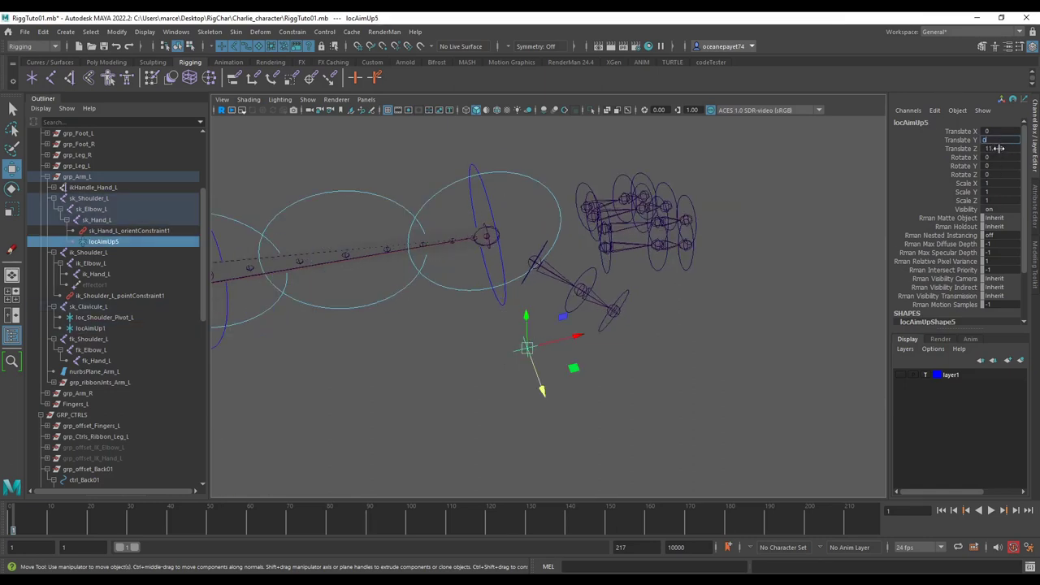
pyautogui.press('Return')
pyautogui.keyDown('alt'); pyautogui.moveTo(623, 181); pyautogui.dragTo(530, 191); pyautogui.keyUp('alt')
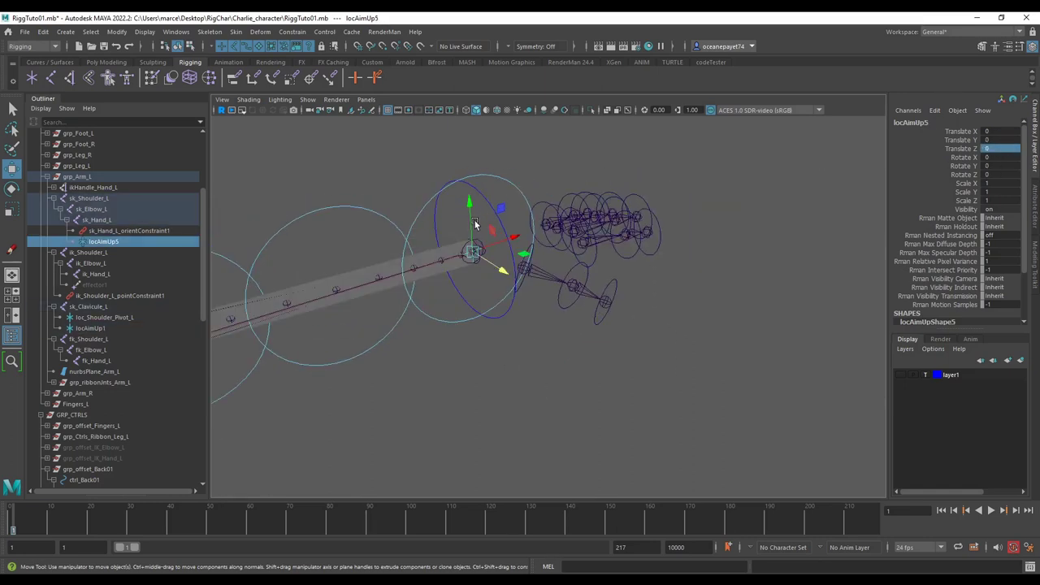
# Move locAimUp5 along Y to about 8.89, above the left hand joint.
pyautogui.moveTo(472, 213); pyautogui.dragTo(511, 140)
pyautogui.hotkey('ctrl', 'z')
pyautogui.keyDown('alt'); pyautogui.moveTo(576, 207); pyautogui.dragTo(601, 278, button='middle'); pyautogui.keyUp('alt')
pyautogui.moveTo(495, 296); pyautogui.dragTo(523, 333)
# Test-rotate ctrl_FK_Hand_L, undo the rotation, and examine the placement of locAimUp5 relative to the hand control.
pyautogui.click(513, 279)
pyautogui.press('e')
pyautogui.hotkey('ctrl', 'z')
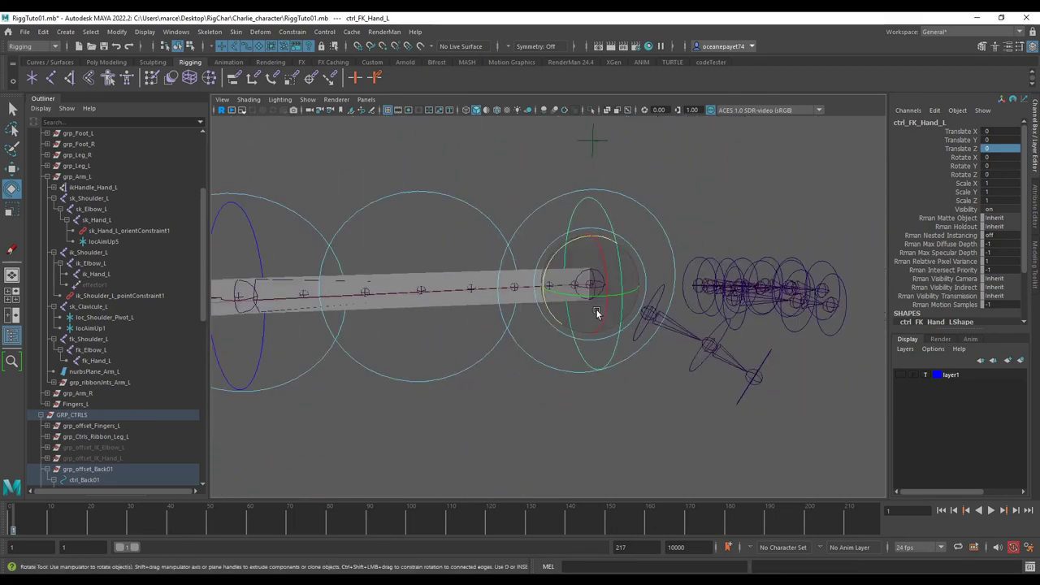
pyautogui.keyDown('alt'); pyautogui.moveTo(597, 314); pyautogui.dragTo(582, 232); pyautogui.keyUp('alt')
pyautogui.click(586, 211)
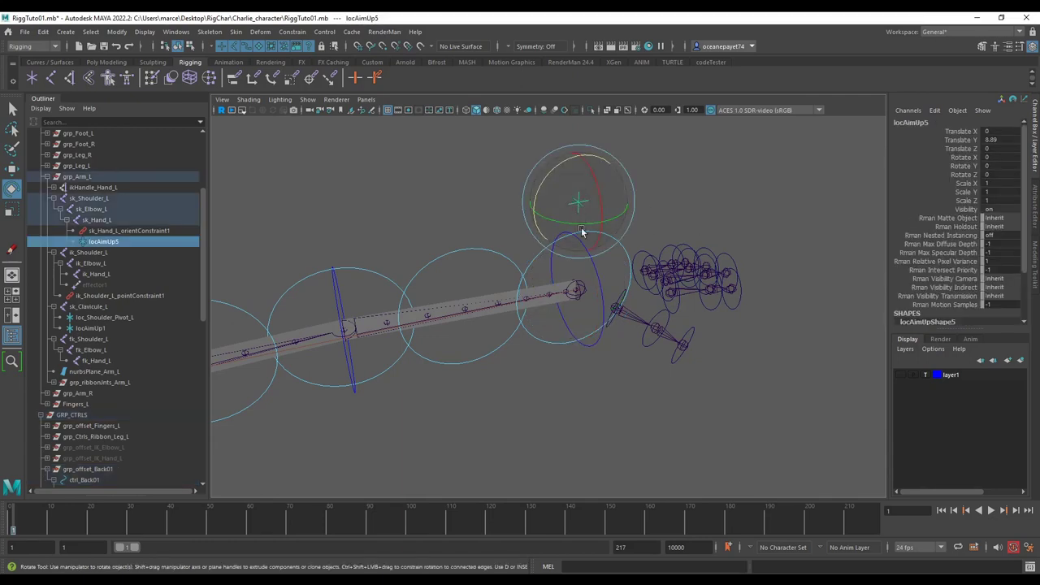
pyautogui.keyDown('alt'); pyautogui.moveTo(598, 268); pyautogui.dragTo(603, 296); pyautogui.keyUp('alt')
pyautogui.scroll(3, 648, 302)
pyautogui.click(651, 303)
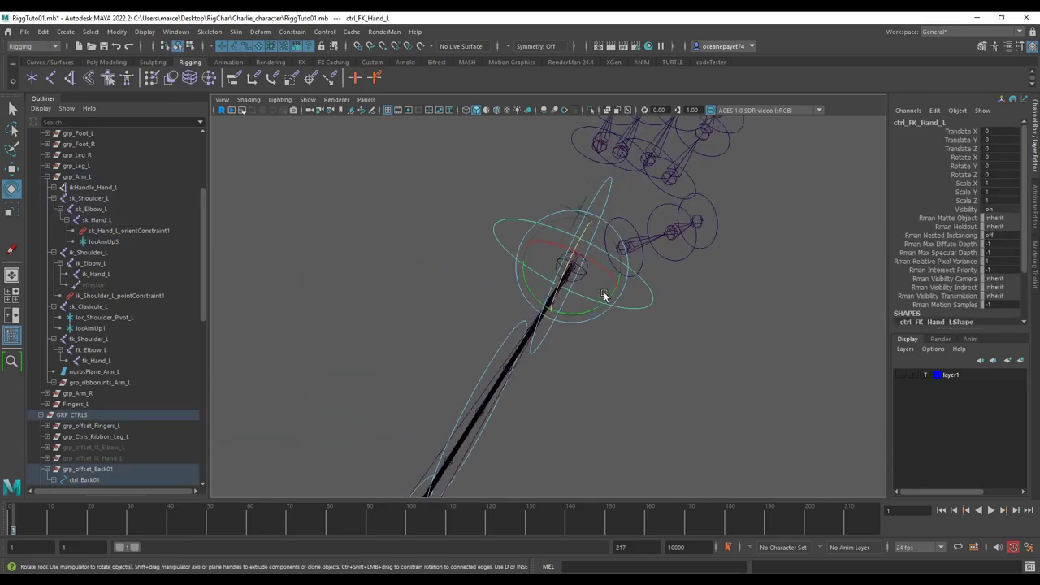
# Set locAimUp5's Y translation to 0 and move it along Z to about 12.47.
pyautogui.keyDown('alt'); pyautogui.moveTo(560, 193); pyautogui.dragTo(586, 195); pyautogui.keyUp('alt')
pyautogui.click(585, 195)
pyautogui.click(584, 199)
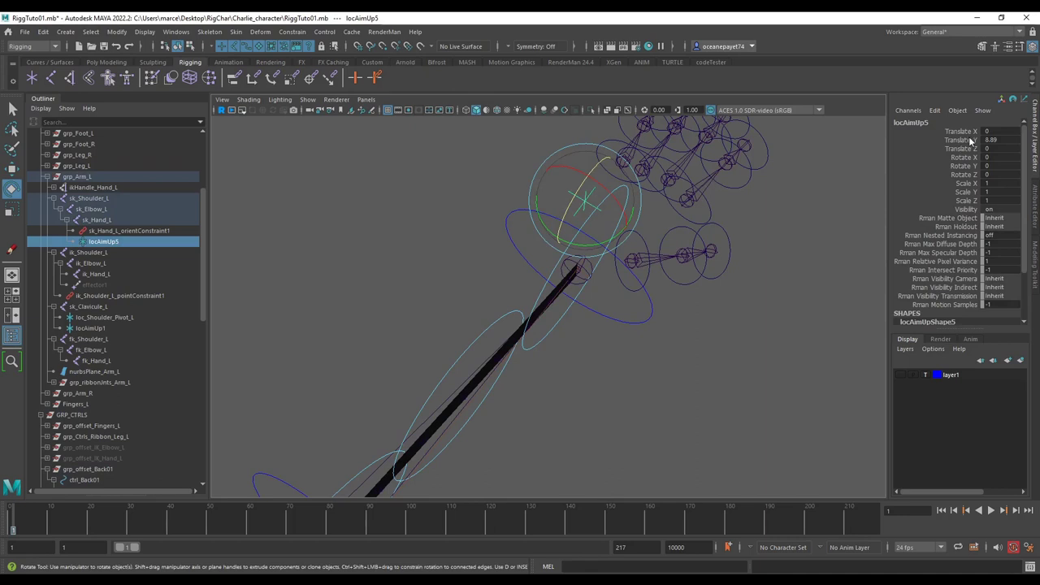
pyautogui.click(993, 140)
pyautogui.write('0')
pyautogui.press('Return')
pyautogui.press('w')
pyautogui.moveTo(623, 296); pyautogui.dragTo(774, 392)
pyautogui.keyDown('alt'); pyautogui.moveTo(707, 342); pyautogui.dragTo(641, 312); pyautogui.keyUp('alt')
pyautogui.moveTo(712, 359); pyautogui.dragTo(735, 372)
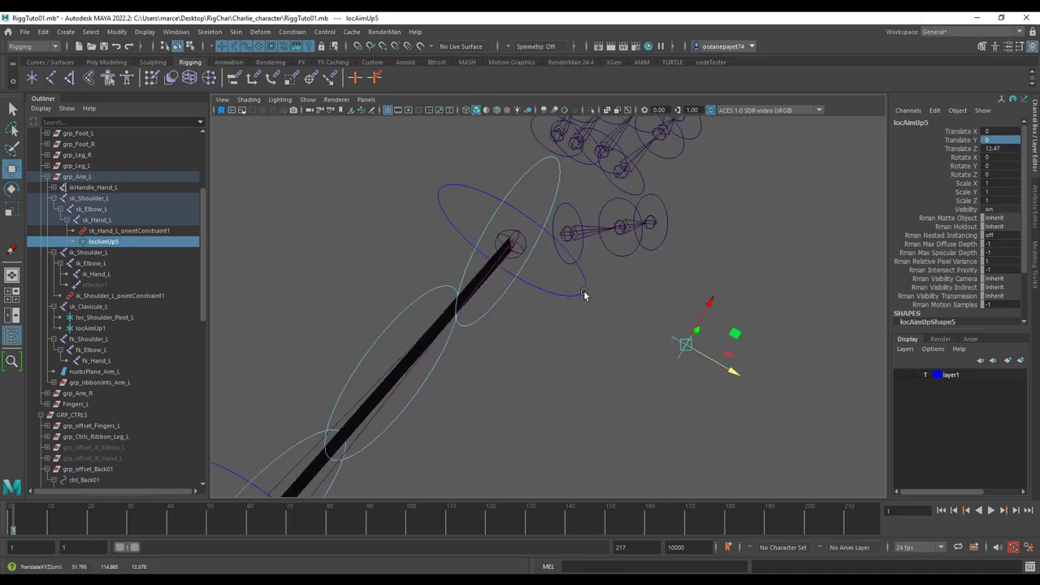
# Test-rotate ctrl_FK_Hand_L around Y to about -97 and -113 degrees, then undo the rotations.
pyautogui.click(583, 291)
pyautogui.press('e')
pyautogui.moveTo(535, 282); pyautogui.dragTo(365, 298)
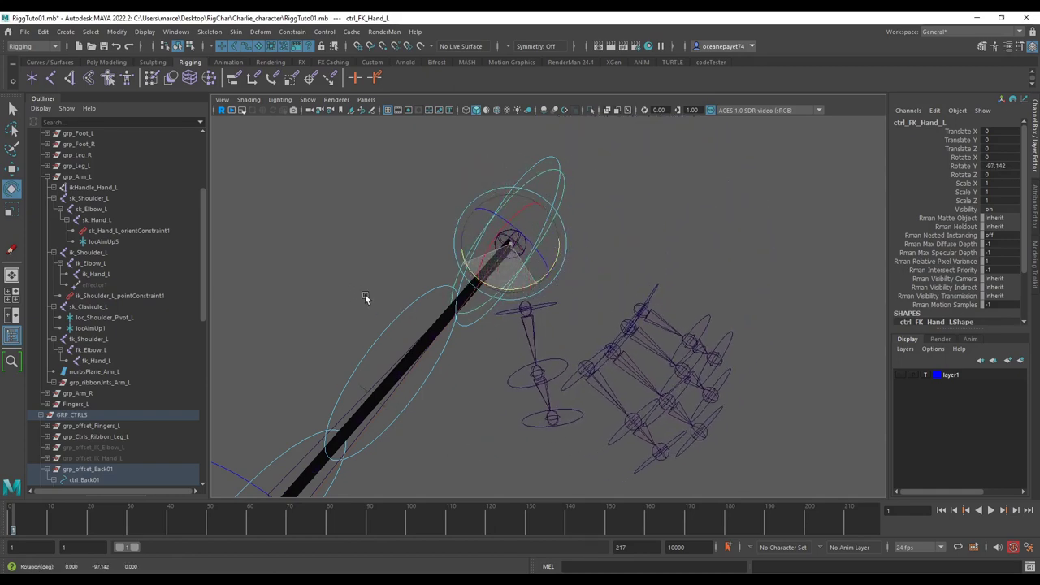
pyautogui.moveTo(365, 294); pyautogui.dragTo(424, 325)
pyautogui.hotkey('ctrl', 'z')
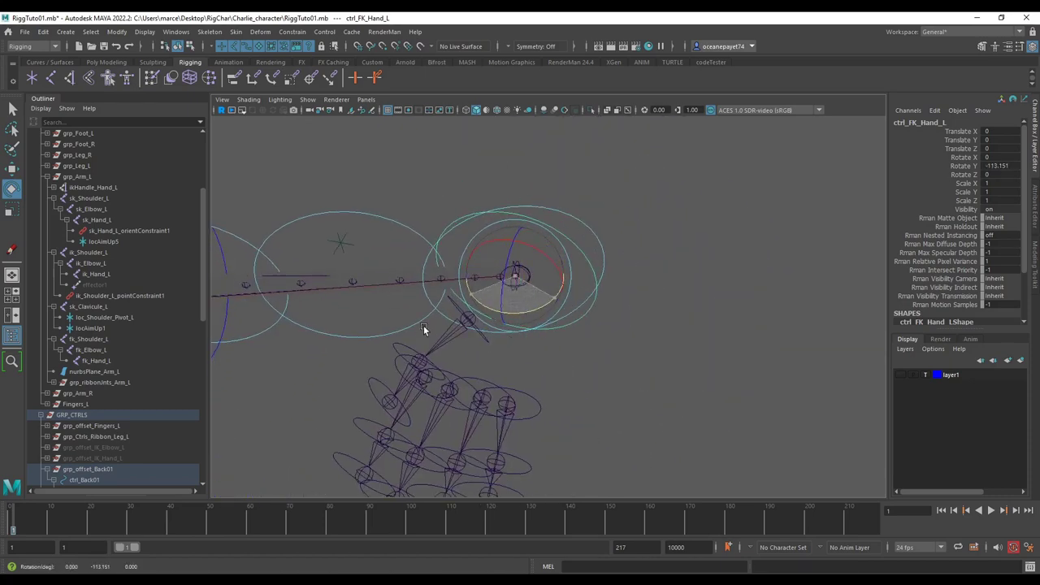
pyautogui.hotkey('ctrl', 'z')
# Set locAimUp5's Z translation to 0.
pyautogui.keyDown('alt'); pyautogui.moveTo(565, 346); pyautogui.dragTo(603, 362); pyautogui.keyUp('alt')
pyautogui.click(696, 366)
pyautogui.press('w')
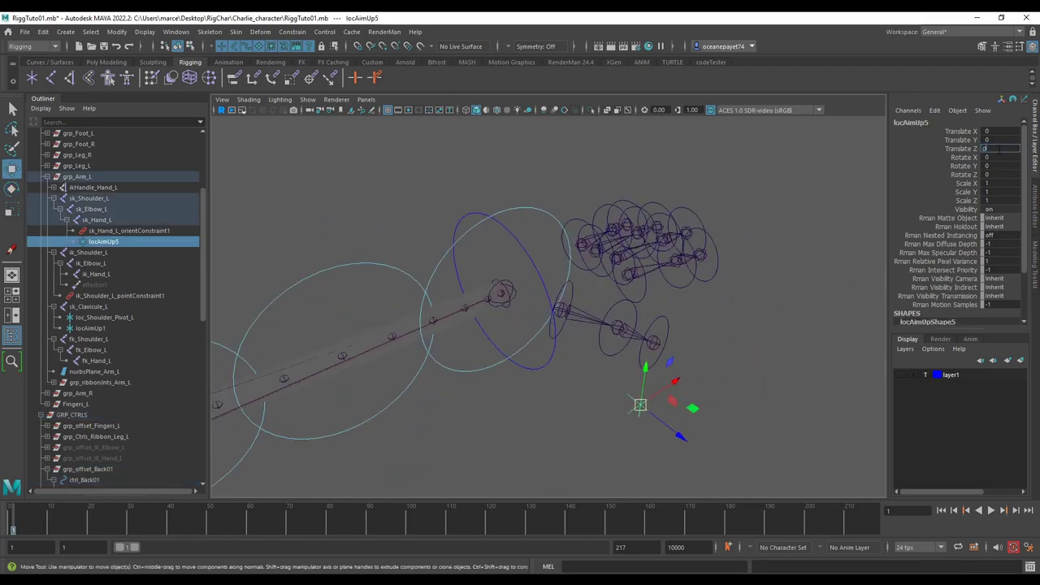
pyautogui.click(999, 148)
pyautogui.write('0')
pyautogui.press('Return')
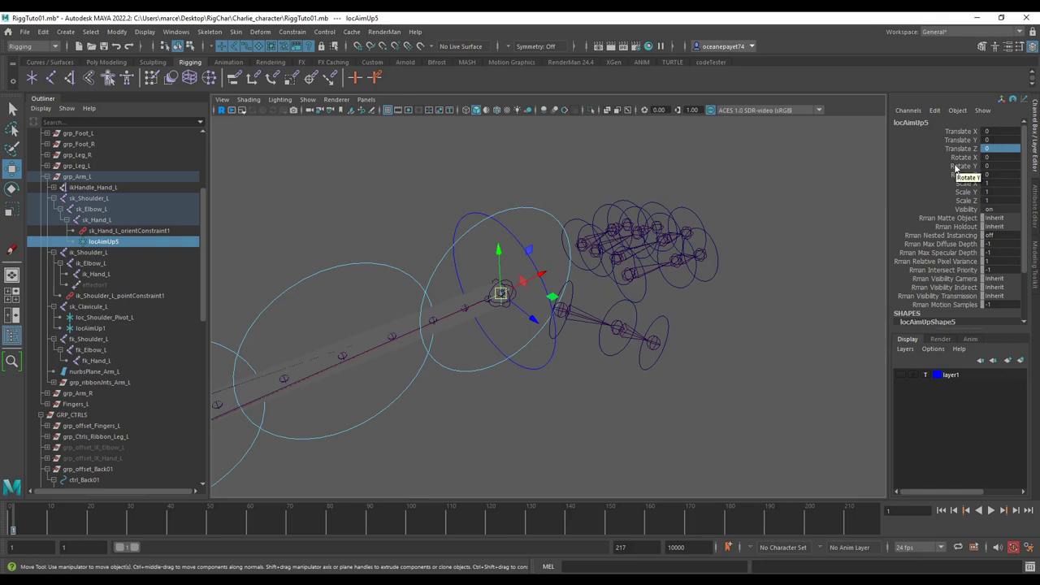
# Raise locAimUp5 along Y above the hand and test-rotate ctrl_FK_Hand_L around Z by about 25 degrees, undoing the rotation.
pyautogui.keyDown('alt'); pyautogui.moveTo(677, 286); pyautogui.dragTo(547, 299); pyautogui.keyUp('alt')
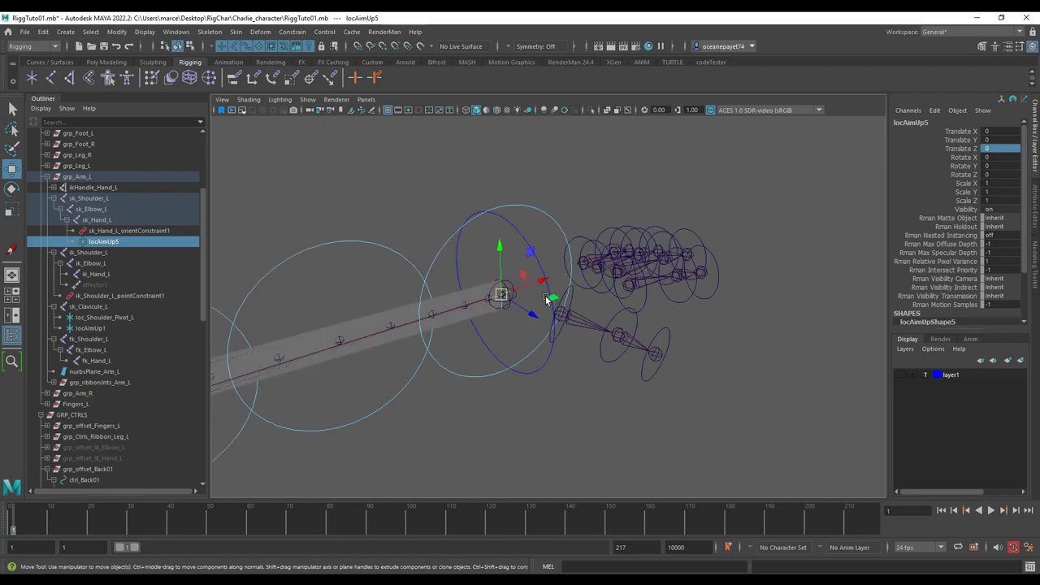
pyautogui.moveTo(498, 269); pyautogui.dragTo(513, 297)
pyautogui.click(513, 298)
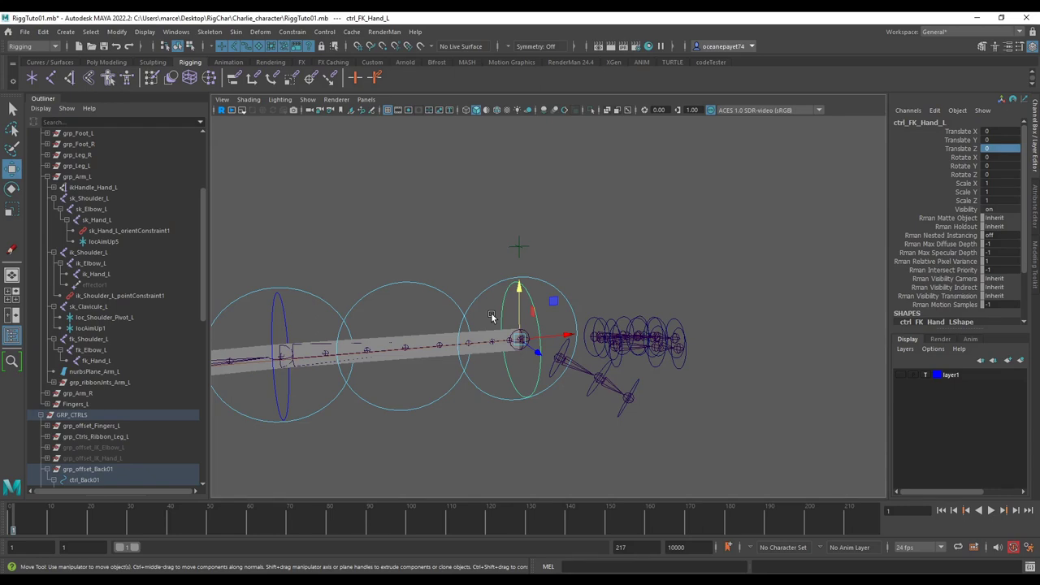
pyautogui.scroll(3, 523, 317)
pyautogui.press('e')
pyautogui.moveTo(436, 355); pyautogui.dragTo(488, 356)
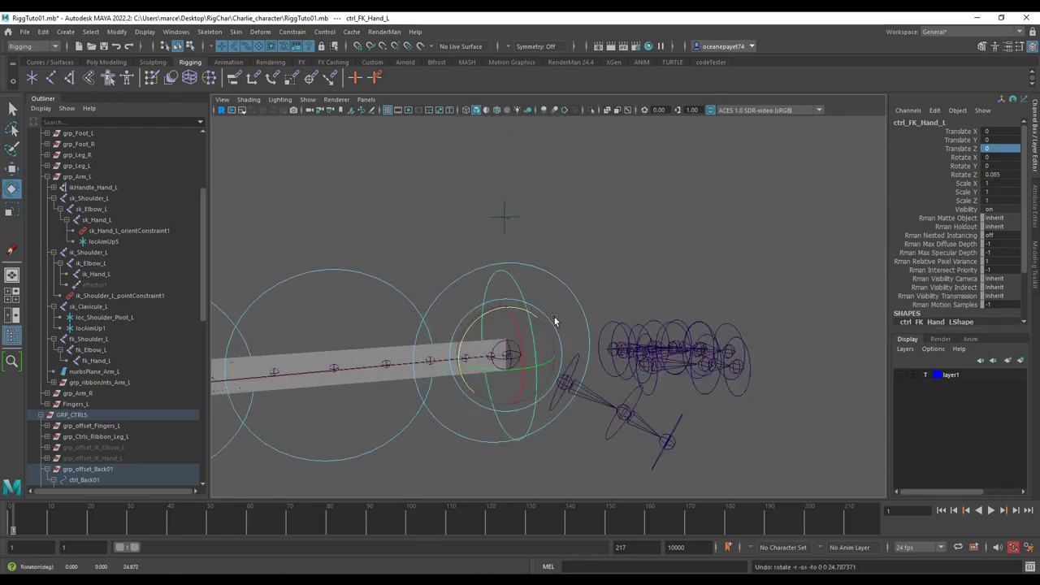
pyautogui.keyDown('alt'); pyautogui.moveTo(555, 322); pyautogui.dragTo(514, 226); pyautogui.keyUp('alt')
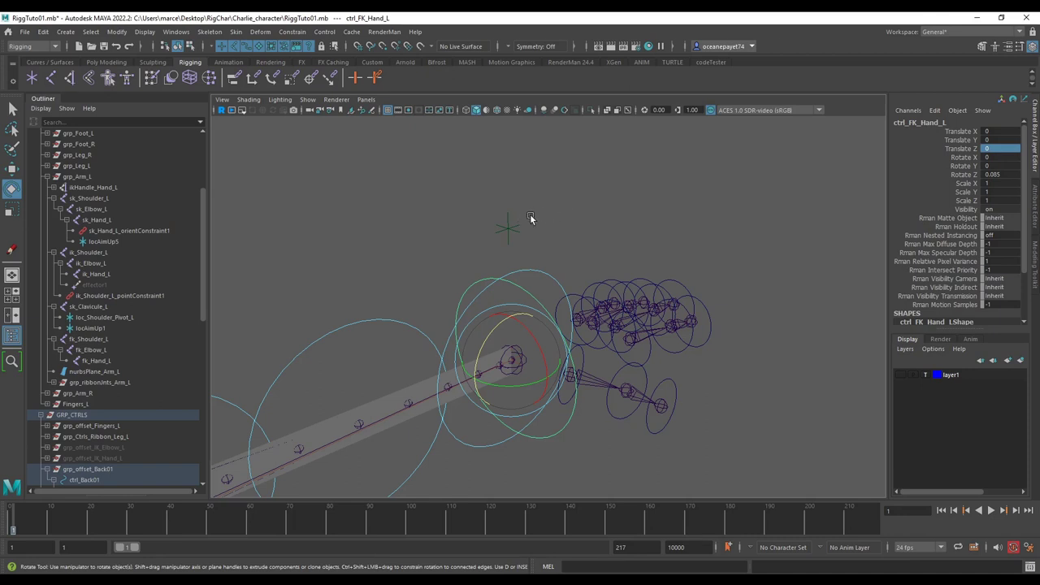
pyautogui.keyDown('alt'); pyautogui.moveTo(530, 218); pyautogui.dragTo(499, 217); pyautogui.keyUp('alt')
pyautogui.click(499, 209)
pyautogui.keyDown('alt'); pyautogui.moveTo(573, 222); pyautogui.dragTo(560, 335); pyautogui.keyUp('alt')
pyautogui.click(544, 332)
# Reset locAimUp5's Y translation to 0 and move the locator along Z away from the left hand joint.
pyautogui.click(520, 230)
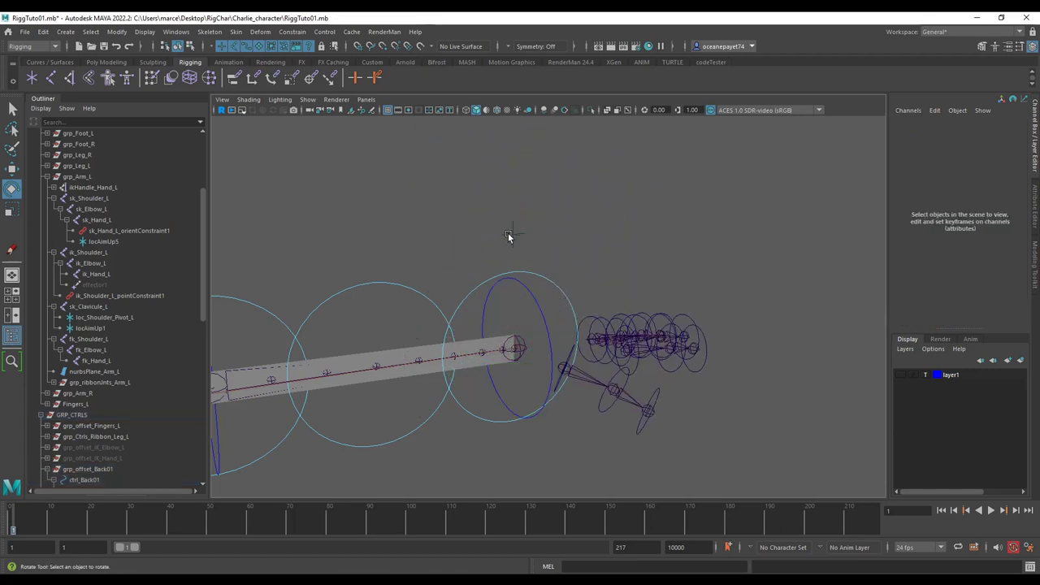
pyautogui.click(510, 235)
pyautogui.doubleClick(989, 140)
pyautogui.write('0')
pyautogui.press('Return')
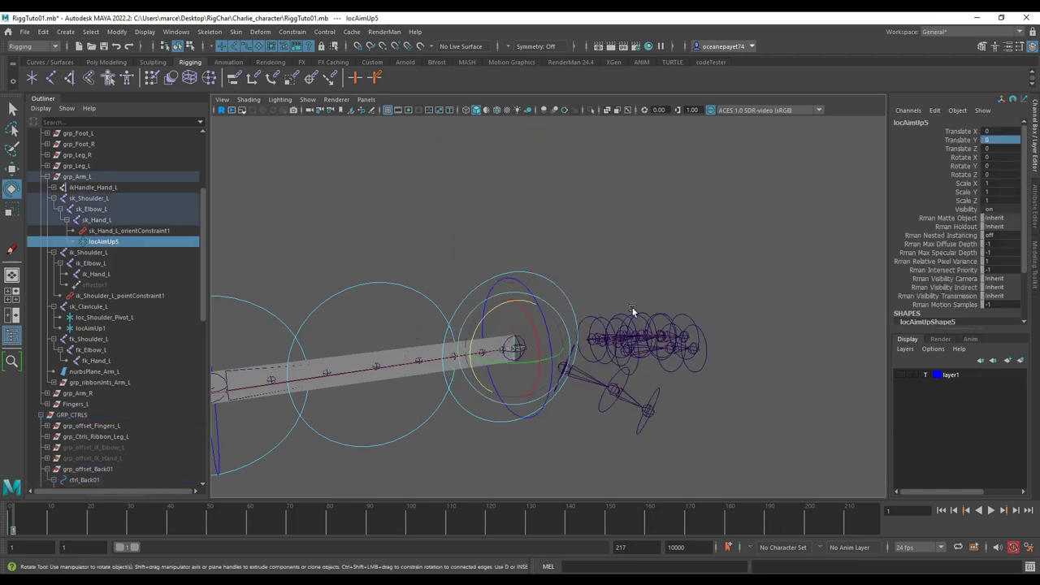
pyautogui.keyDown('alt'); pyautogui.moveTo(633, 311); pyautogui.dragTo(685, 375); pyautogui.keyUp('alt')
pyautogui.press('w')
pyautogui.moveTo(600, 362)
pyautogui.mouseDown()
pyautogui.moveTo(723, 346)
pyautogui.moveTo(615, 355)
pyautogui.moveTo(606, 376)
pyautogui.mouseUp()
pyautogui.scroll(3, 593, 365)
# Test-rotate ctrl_FK_Hand_L with locAimUp5 offset along Z, and undo the rotation.
pyautogui.click(546, 359)
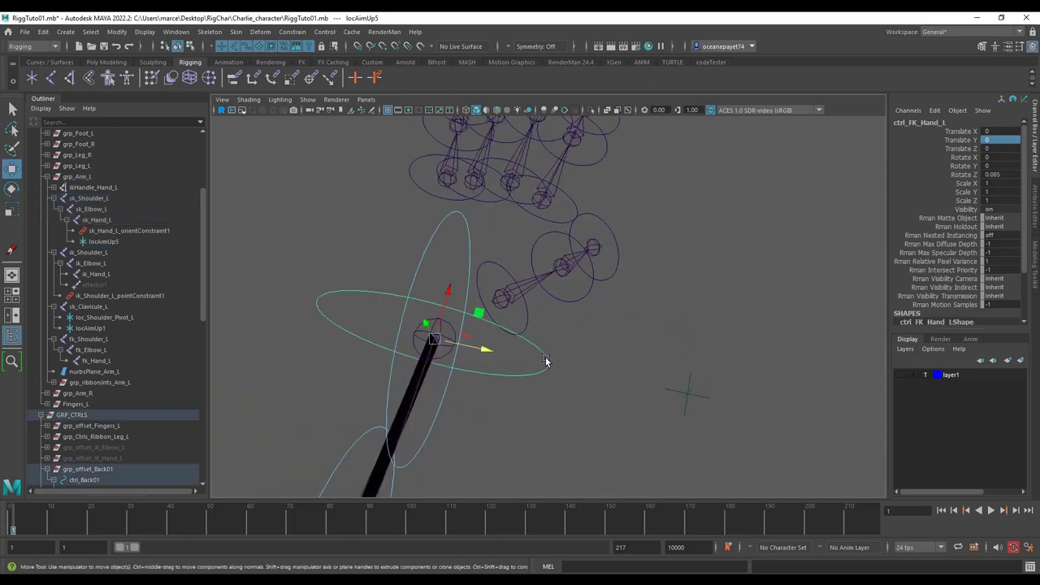
pyautogui.moveTo(502, 366)
pyautogui.keyDown('alt'); pyautogui.mouseDown(button='right')
pyautogui.moveTo(479, 355)
pyautogui.moveTo(500, 370)
pyautogui.mouseUp(button='right'); pyautogui.keyUp('alt')
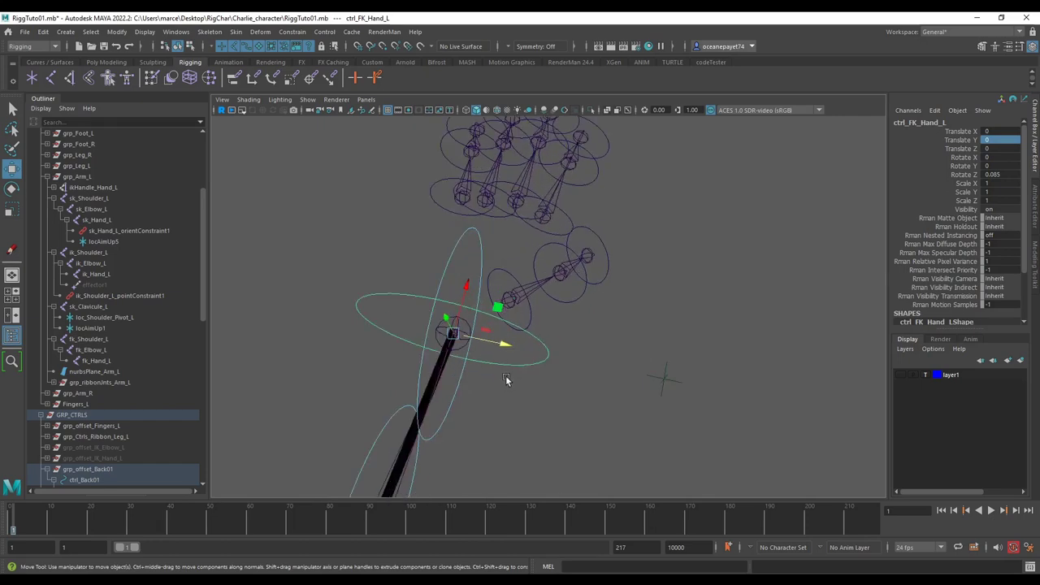
pyautogui.press('e')
pyautogui.keyDown('alt'); pyautogui.moveTo(507, 379); pyautogui.dragTo(582, 313); pyautogui.keyUp('alt')
pyautogui.hotkey('ctrl', 'z')
pyautogui.scroll(5, 540, 338)
pyautogui.scroll(-5, 553, 348)
pyautogui.scroll(4, 582, 285)
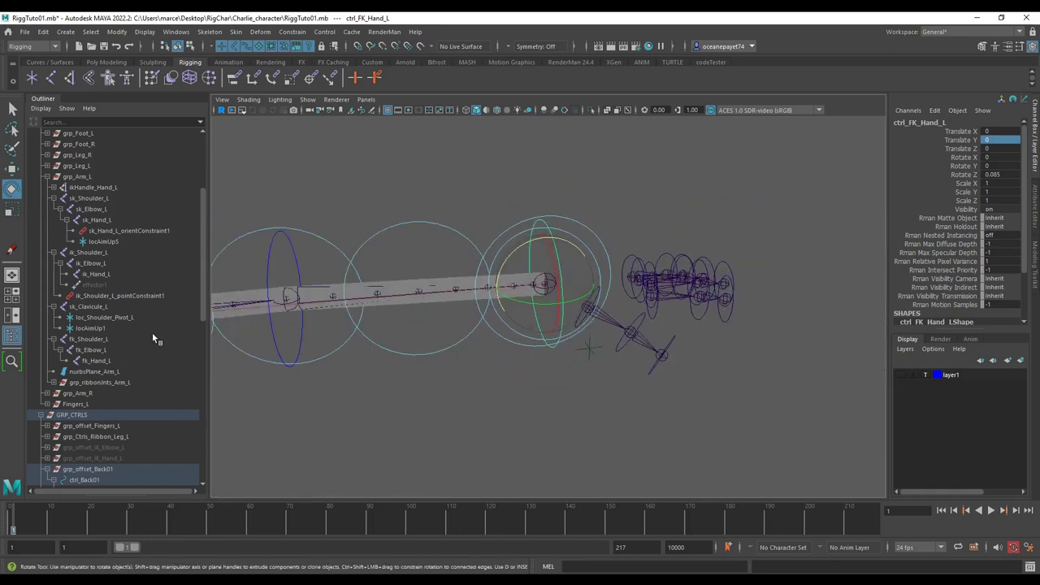
# Examine the left arm's ribbon offset groups grp_offset_ribbonctrl1 and grp_offset_ribbonctrl5 and the ctrl_ribbonctrl2 control.
pyautogui.scroll(-6, 397, 325)
pyautogui.keyDown('alt'); pyautogui.moveTo(398, 326); pyautogui.dragTo(445, 284, button='middle'); pyautogui.keyUp('alt')
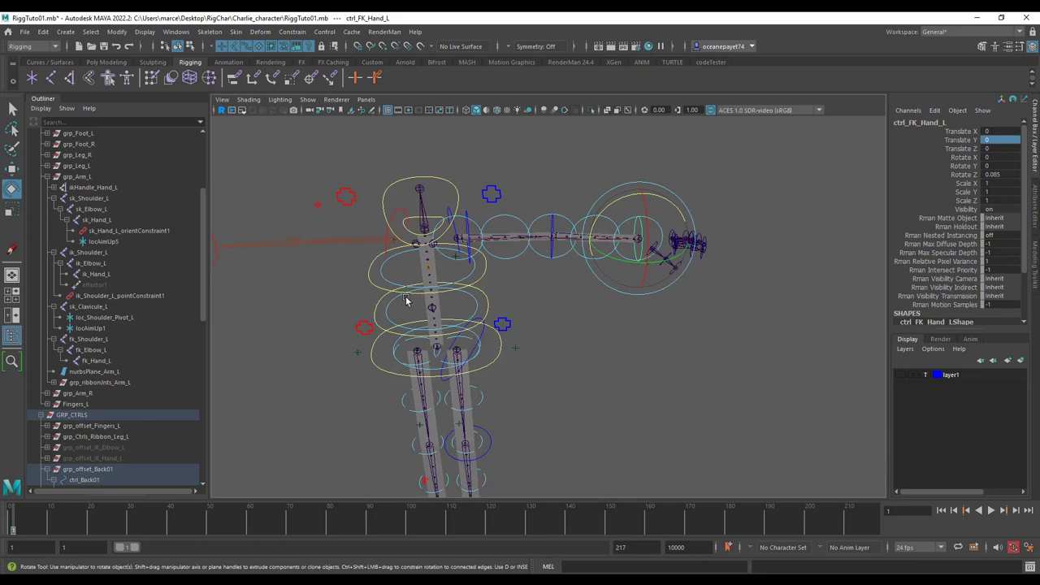
pyautogui.keyDown('alt'); pyautogui.moveTo(427, 291); pyautogui.dragTo(548, 302); pyautogui.keyUp('alt')
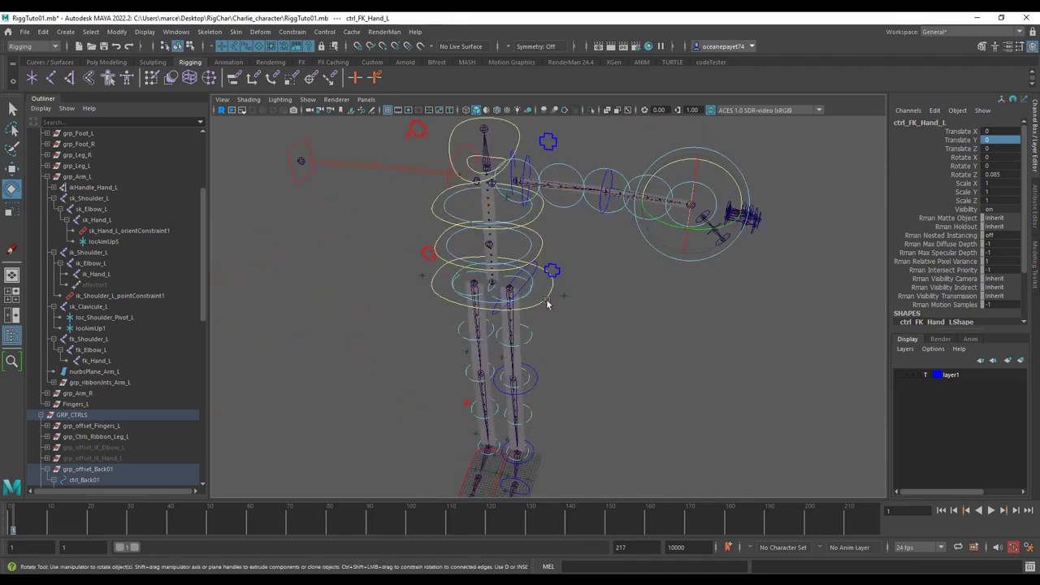
pyautogui.keyDown('alt'); pyautogui.moveTo(561, 310); pyautogui.dragTo(493, 338, button='middle'); pyautogui.keyUp('alt')
pyautogui.scroll(5, 550, 300)
pyautogui.keyDown('alt'); pyautogui.moveTo(550, 301); pyautogui.dragTo(495, 347); pyautogui.keyUp('alt')
pyautogui.press('f')
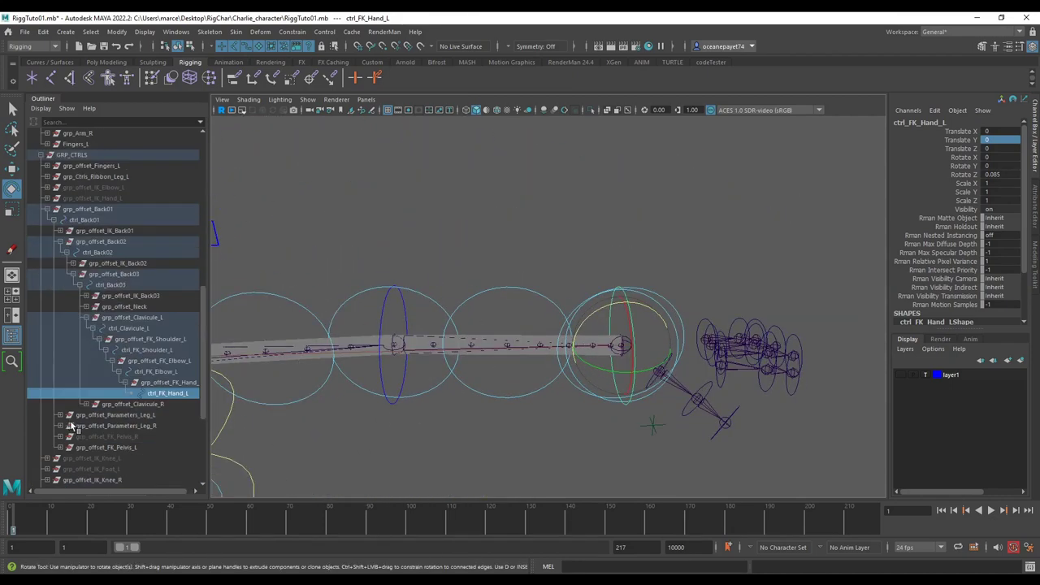
pyautogui.scroll(-5, 96, 410)
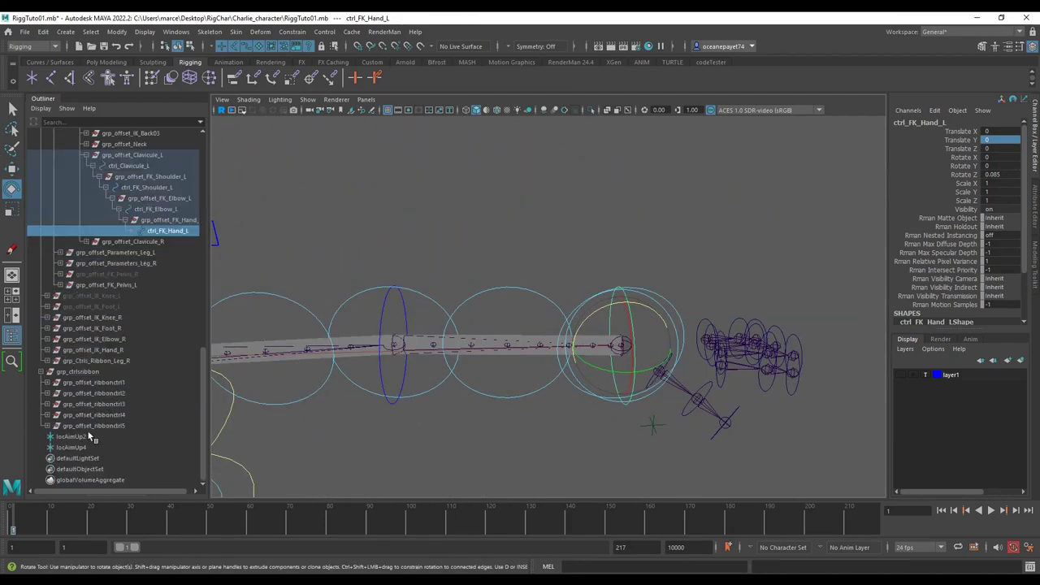
pyautogui.click(93, 382)
pyautogui.press('f')
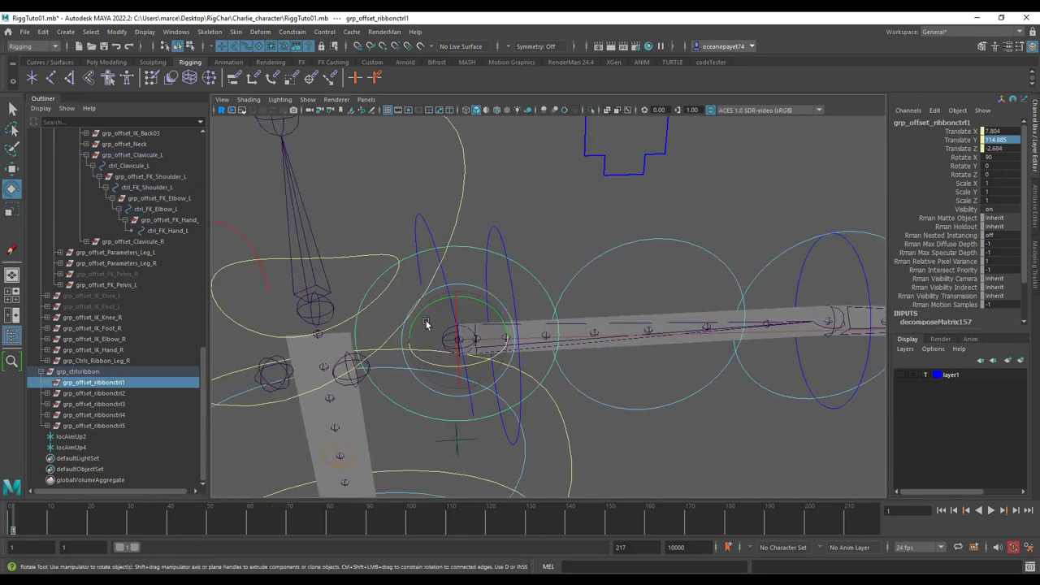
pyautogui.click(108, 423)
pyautogui.press('f')
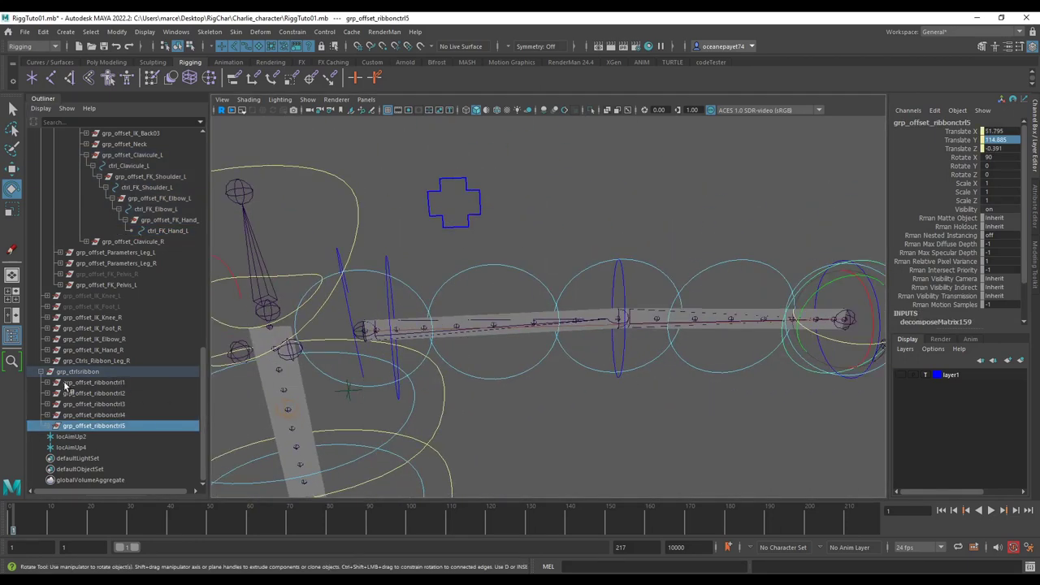
pyautogui.click(65, 385)
pyautogui.click(538, 369)
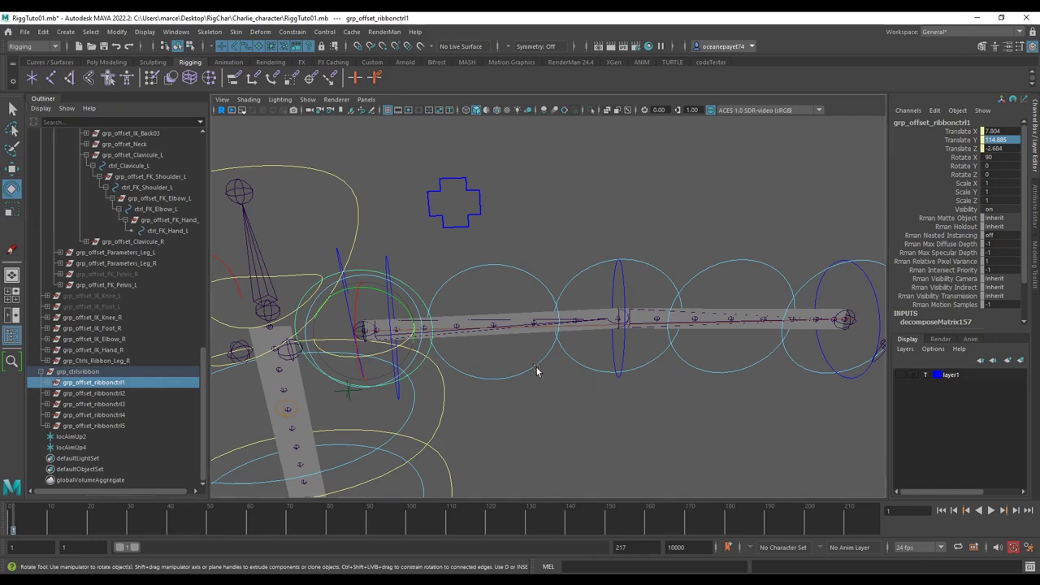
pyautogui.click(538, 362)
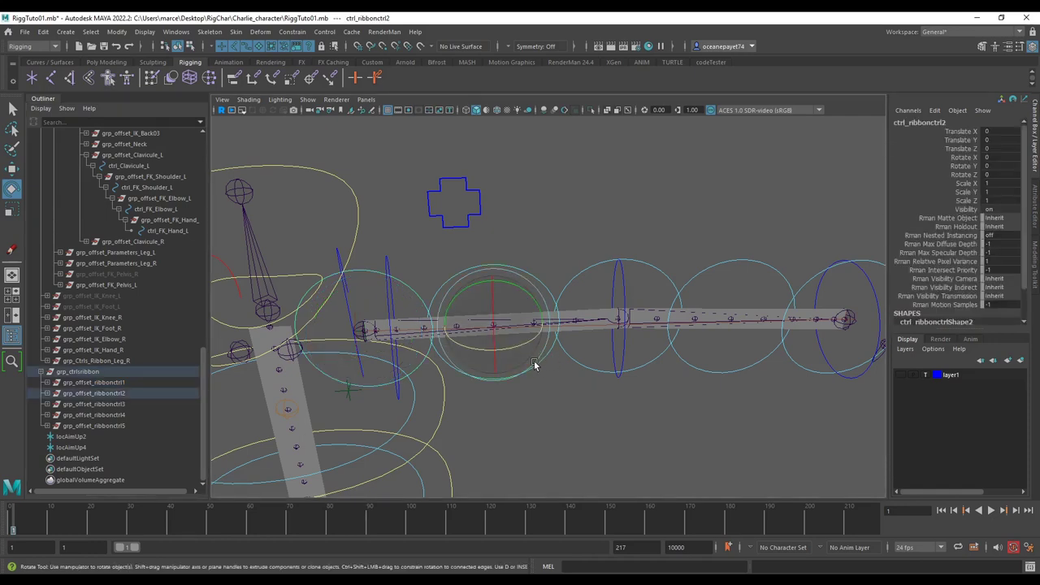
# Select grp_offset_ribbonctrl1 and open the Aim Constraint options, moving the dialog clear of the left arm.
pyautogui.keyDown('alt'); pyautogui.moveTo(529, 364); pyautogui.dragTo(561, 350); pyautogui.keyUp('alt')
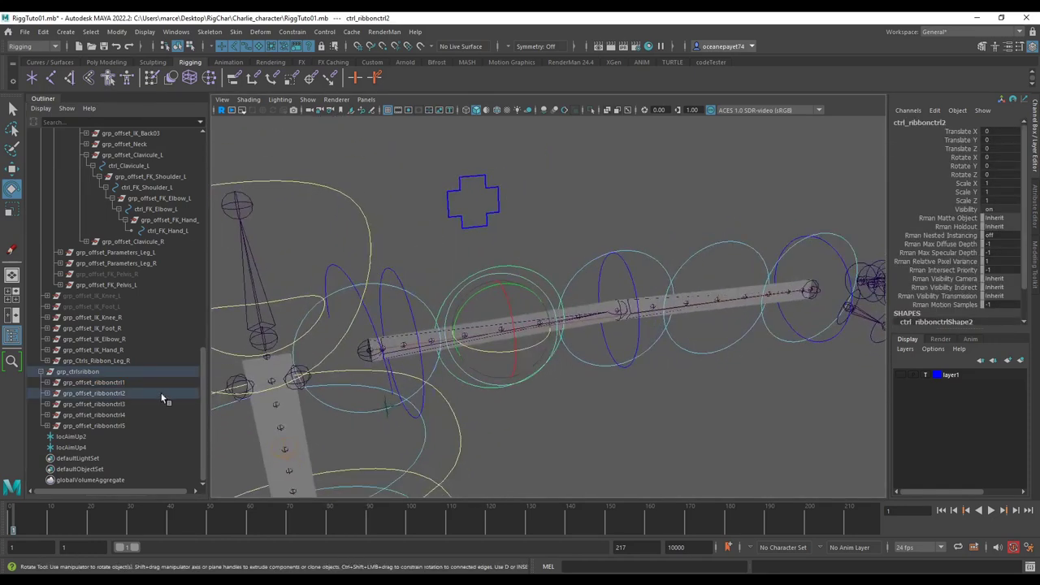
pyautogui.click(123, 383)
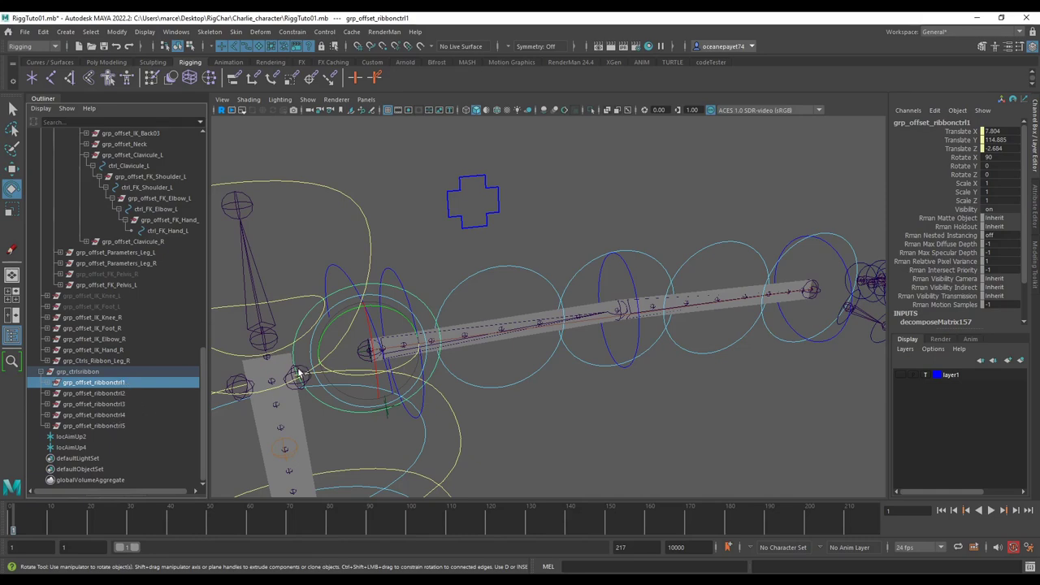
pyautogui.keyDown('alt'); pyautogui.moveTo(450, 334); pyautogui.dragTo(496, 334); pyautogui.keyUp('alt')
pyautogui.keyDown('alt'); pyautogui.moveTo(497, 335); pyautogui.dragTo(518, 331, button='middle'); pyautogui.keyUp('alt')
pyautogui.keyDown('alt'); pyautogui.moveTo(518, 331); pyautogui.dragTo(482, 327); pyautogui.keyUp('alt')
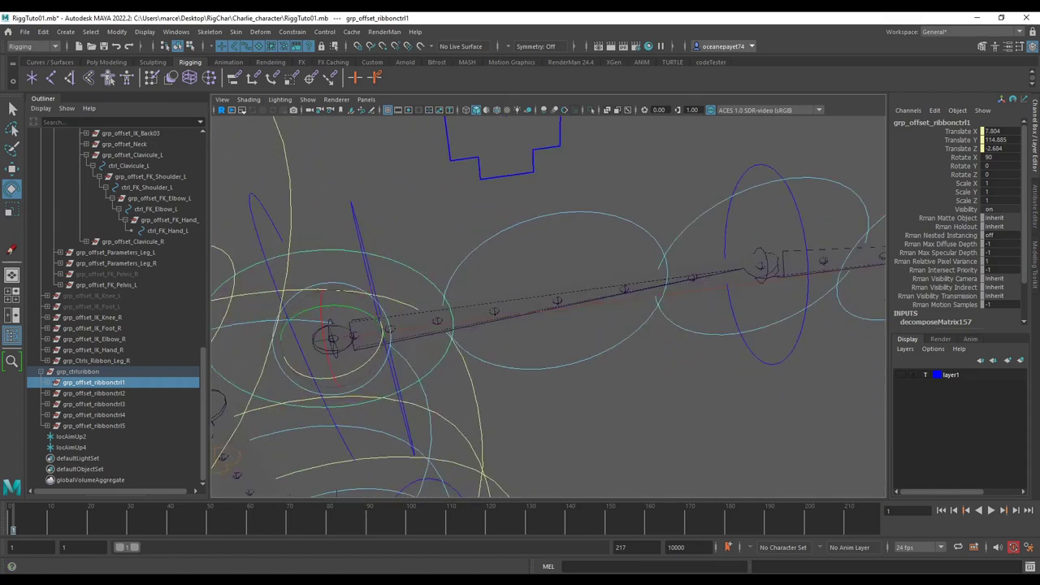
pyautogui.click(292, 32)
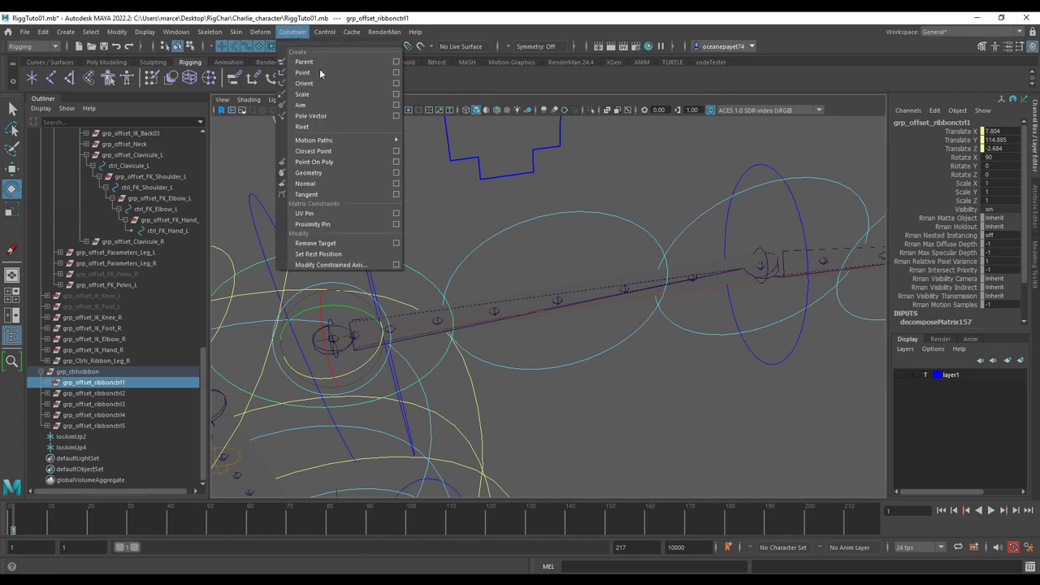
pyautogui.click(396, 105)
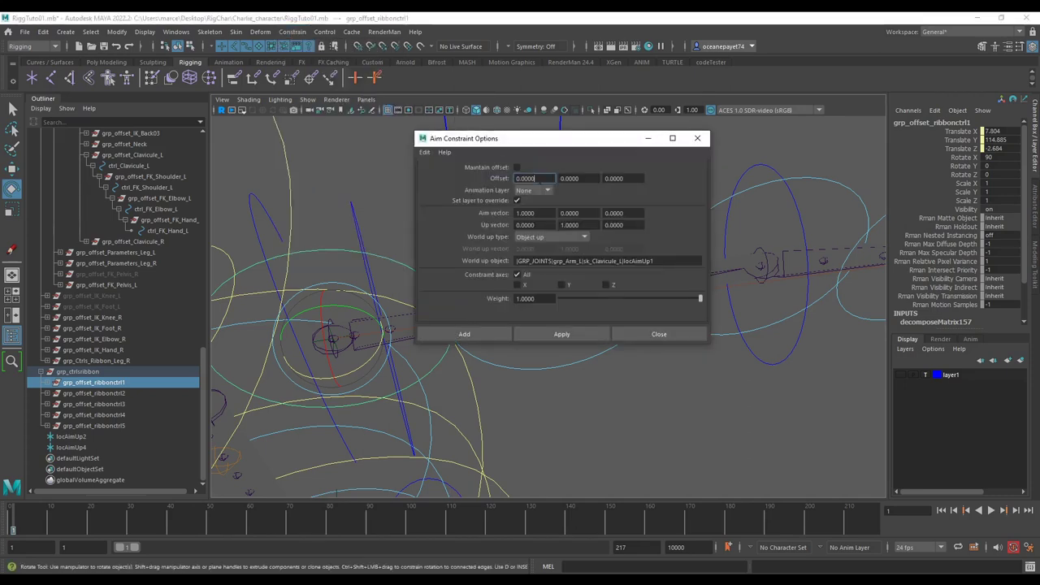
pyautogui.moveTo(557, 143); pyautogui.dragTo(756, 149)
# Sketch Grease Pencil marks around ctrl_ribbonctrl5 and along the forearm ribbon, and undo the strokes.
pyautogui.keyDown('alt'); pyautogui.moveTo(492, 238); pyautogui.dragTo(468, 261); pyautogui.keyUp('alt')
pyautogui.click(436, 210)
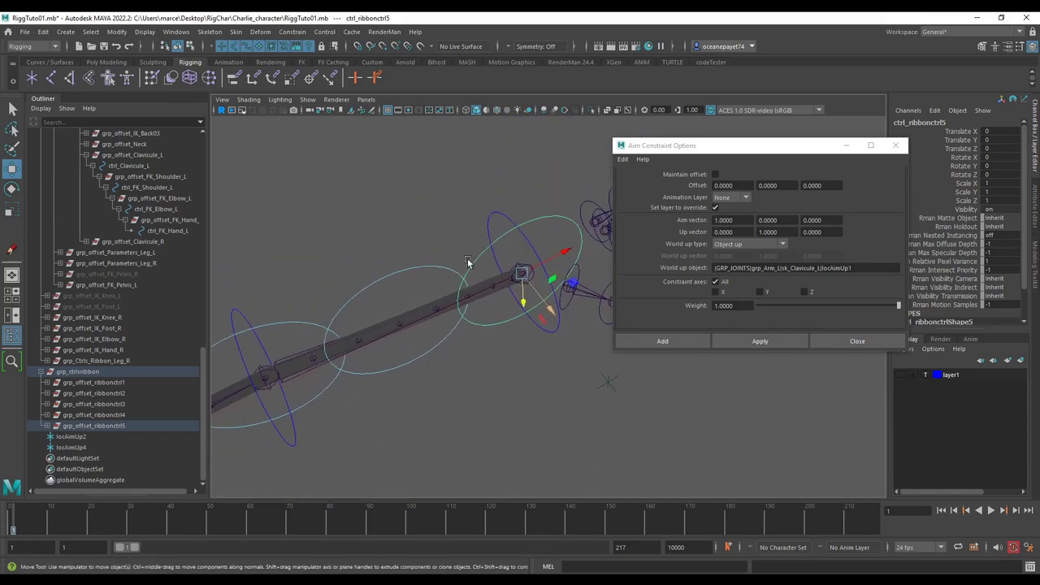
pyautogui.click(370, 112)
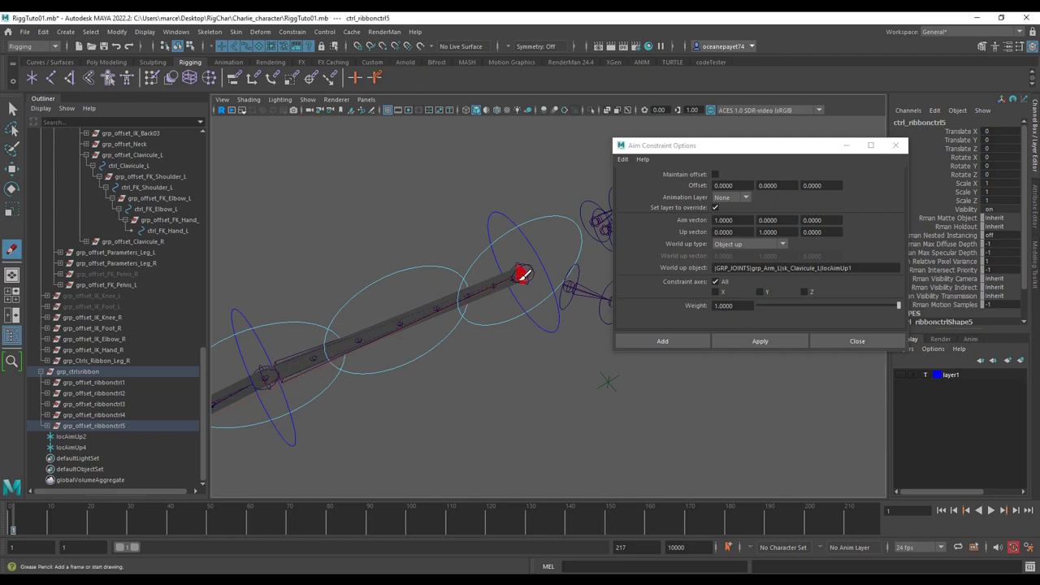
pyautogui.moveTo(498, 234)
pyautogui.mouseDown()
pyautogui.moveTo(520, 329)
pyautogui.moveTo(546, 211)
pyautogui.mouseUp()
pyautogui.moveTo(508, 277); pyautogui.dragTo(394, 317)
pyautogui.moveTo(436, 351); pyautogui.dragTo(449, 349)
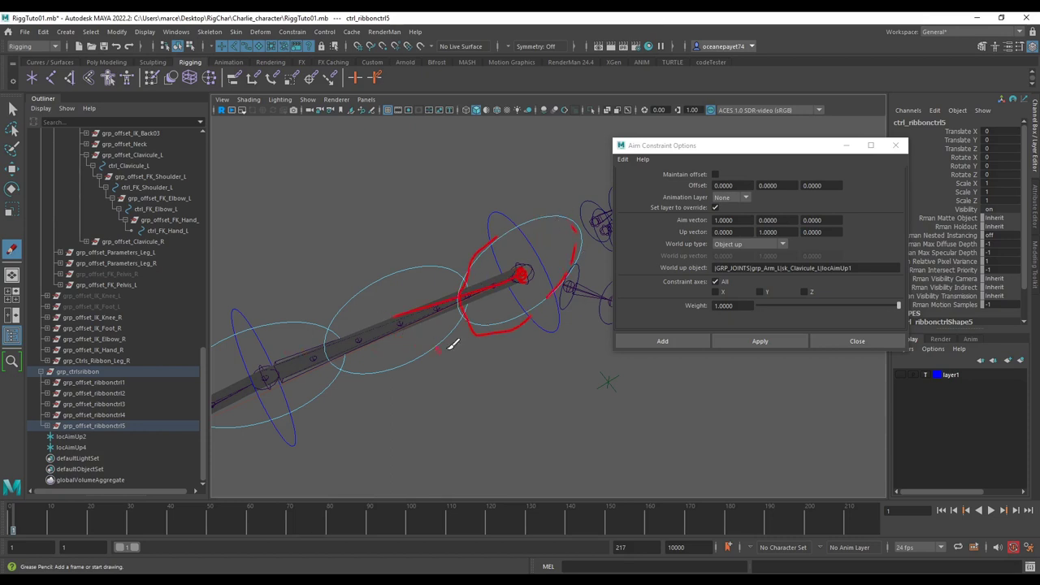
pyautogui.hotkey('ctrl', 'z')
pyautogui.hotkey('ctrl', 'z')
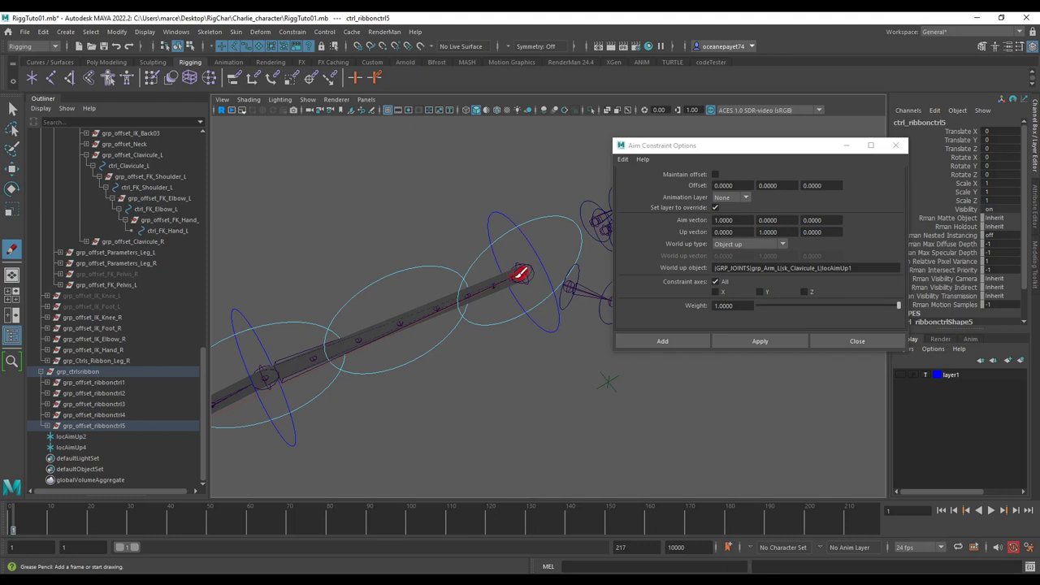
# Draw Grease Pencil strokes along the forearm between the hand and elbow joints, with an arrow towards the elbow and its joint marked.
pyautogui.moveTo(519, 276); pyautogui.dragTo(433, 309)
pyautogui.moveTo(267, 376); pyautogui.dragTo(408, 321)
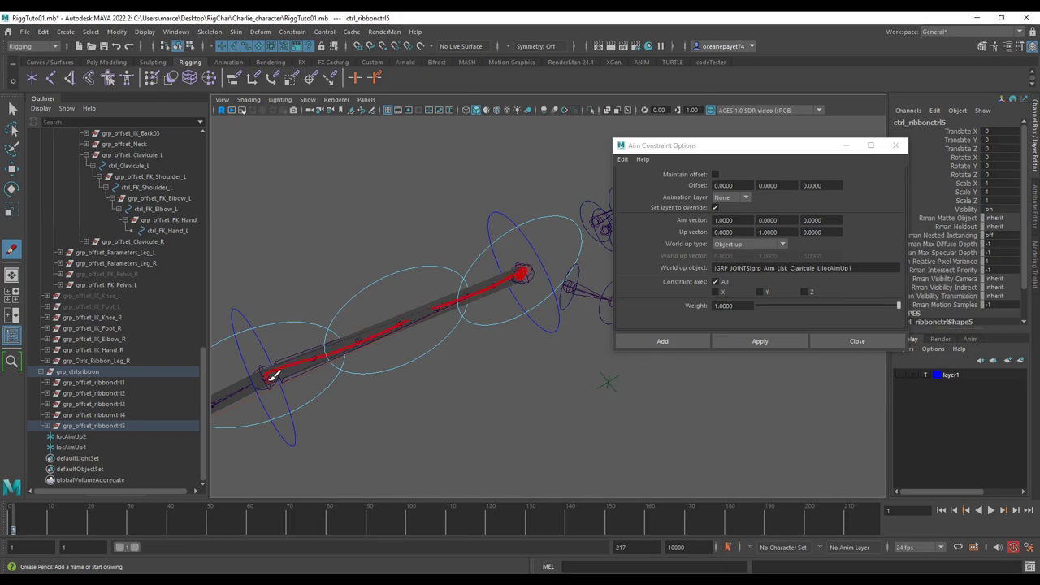
pyautogui.moveTo(311, 352); pyautogui.dragTo(264, 375)
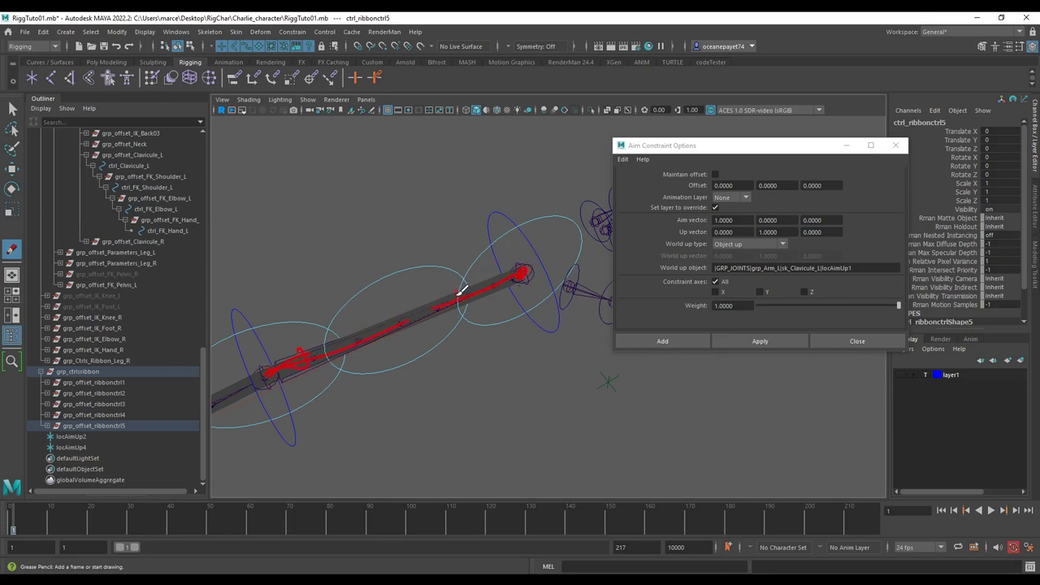
pyautogui.moveTo(460, 290); pyautogui.dragTo(601, 218)
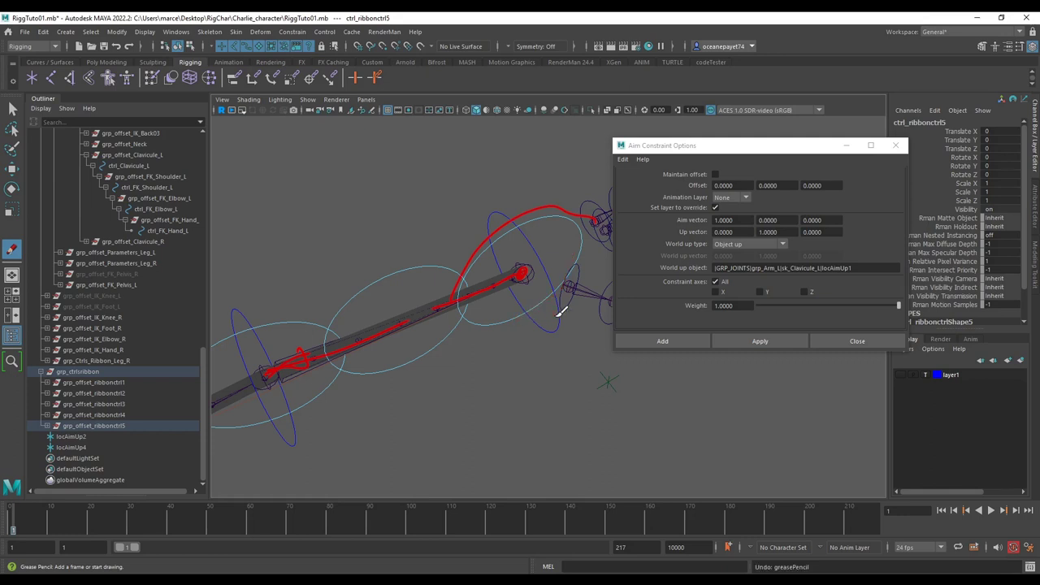
pyautogui.hotkey('ctrl', 'z')
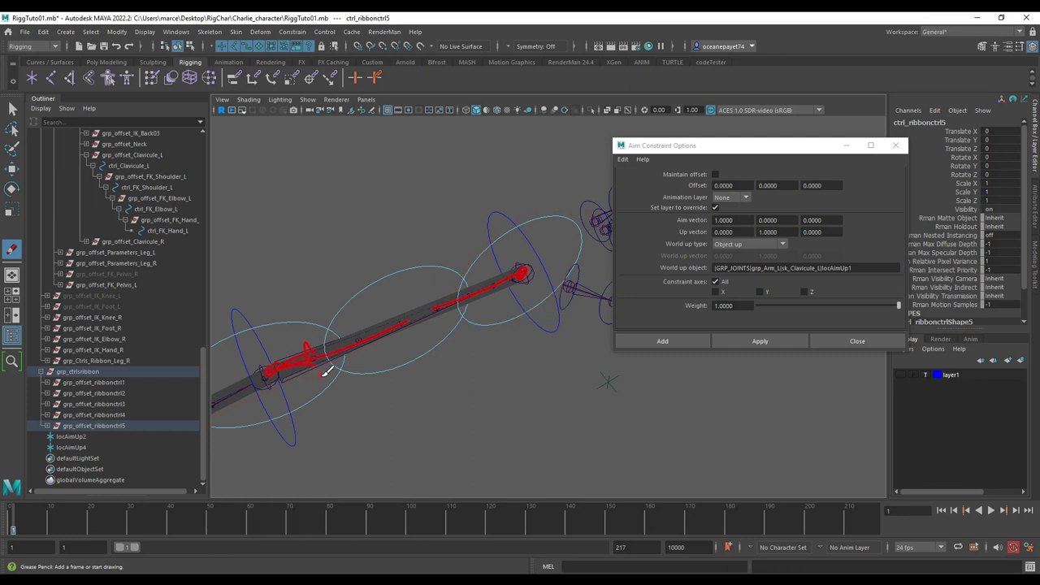
pyautogui.moveTo(270, 373); pyautogui.dragTo(266, 384)
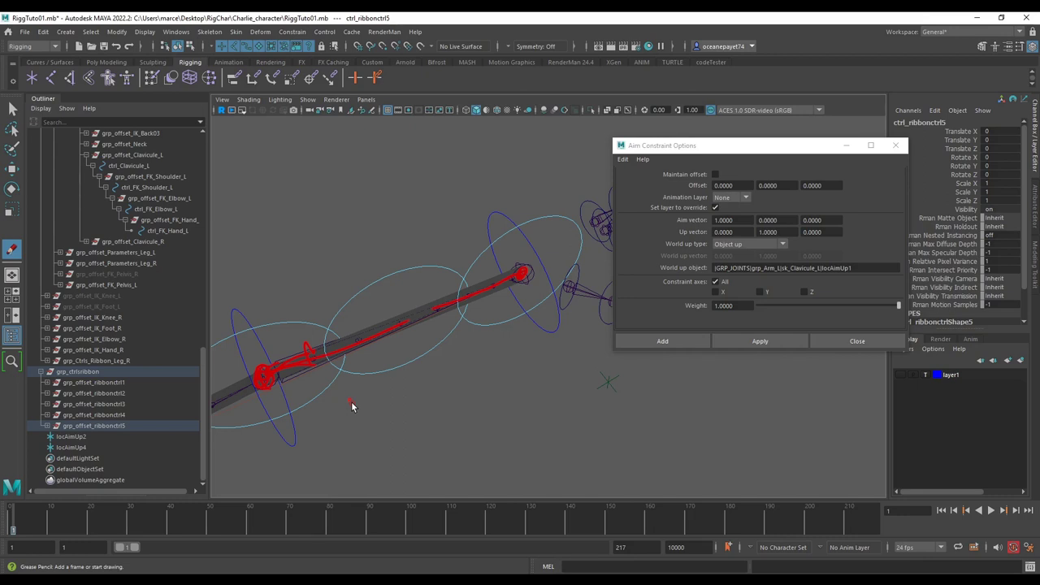
# Test-rotate ctrl_FK_Elbow_L around X by about 82 degrees and undo the rotation.
pyautogui.press('w')
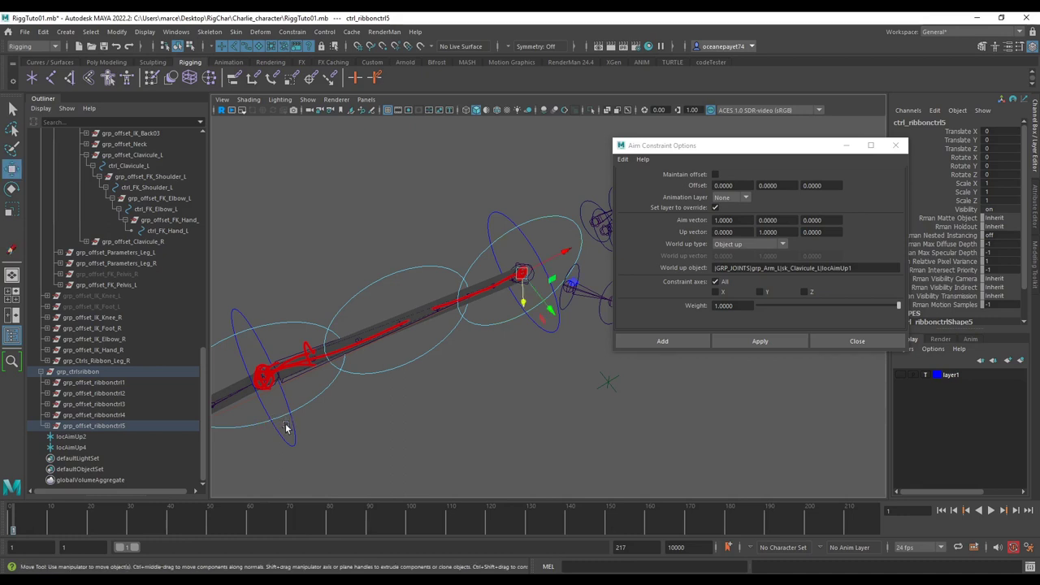
pyautogui.click(284, 438)
pyautogui.press('e')
pyautogui.moveTo(270, 394); pyautogui.dragTo(365, 393)
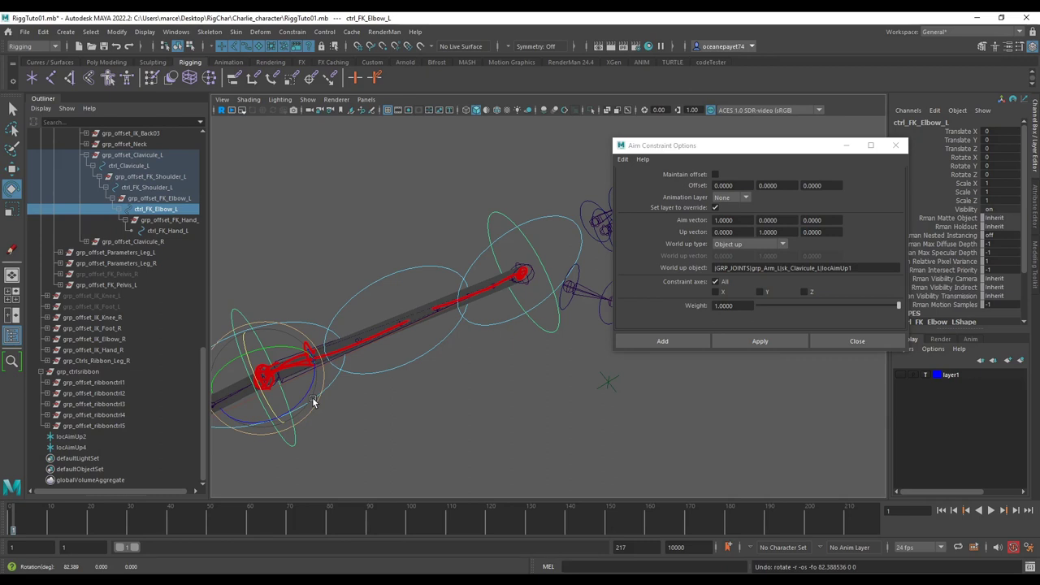
# Draw a Grease Pencil arrow from the left hand joint to locAimUp5.
pyautogui.click(12, 249)
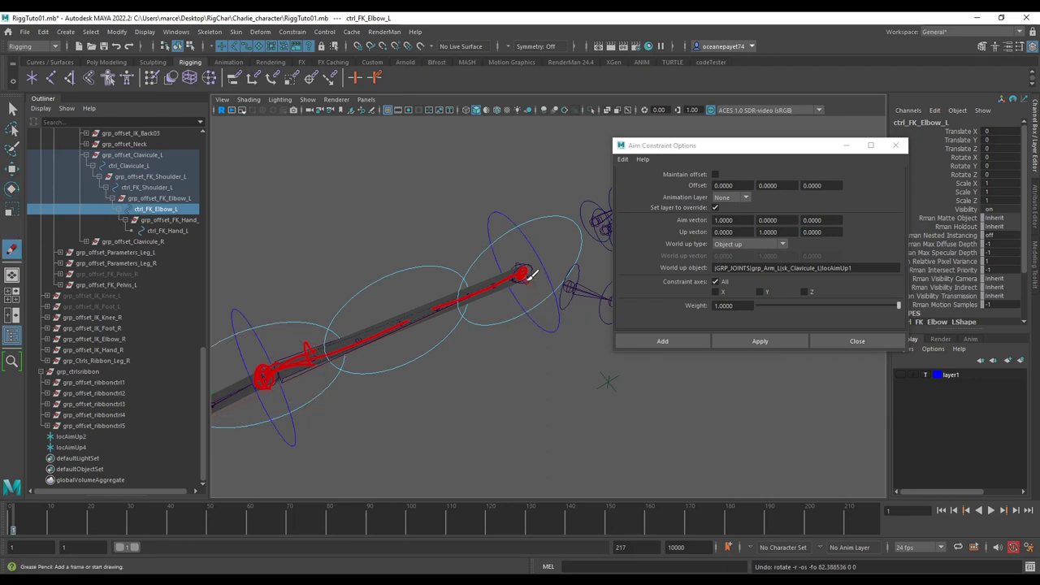
pyautogui.moveTo(529, 274); pyautogui.dragTo(618, 380)
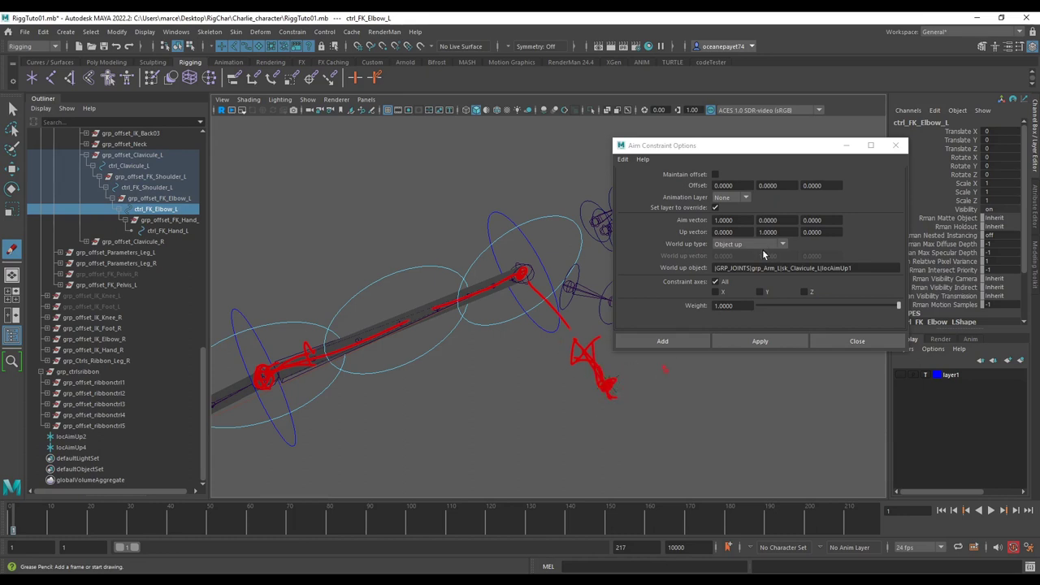
# Try the None world up type in the aim constraint settings and return to Object up.
pyautogui.click(768, 248)
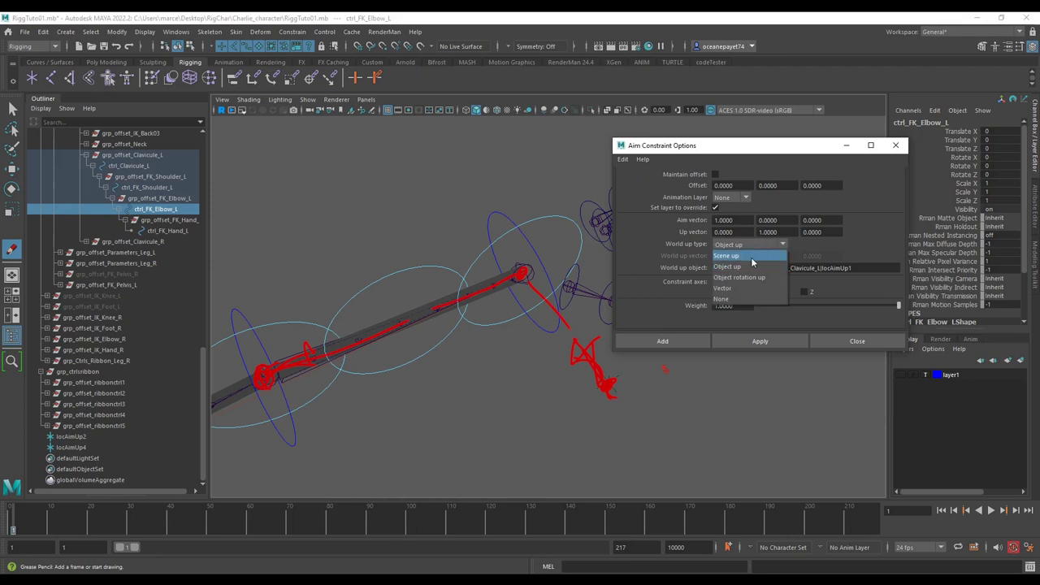
pyautogui.click(747, 245)
pyautogui.click(745, 246)
pyautogui.click(745, 244)
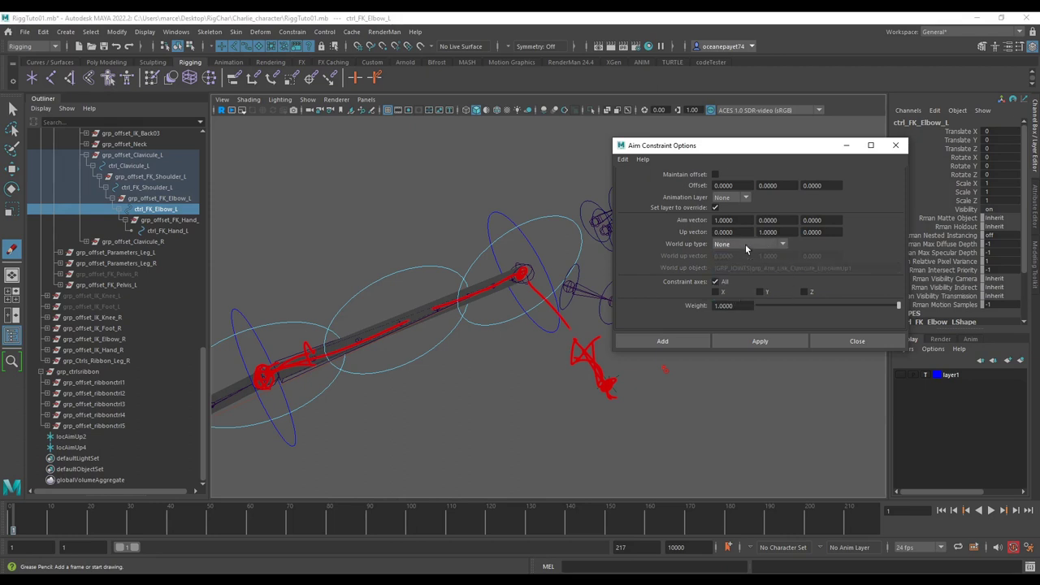
pyautogui.click(748, 243)
pyautogui.click(745, 258)
pyautogui.click(747, 244)
pyautogui.click(755, 255)
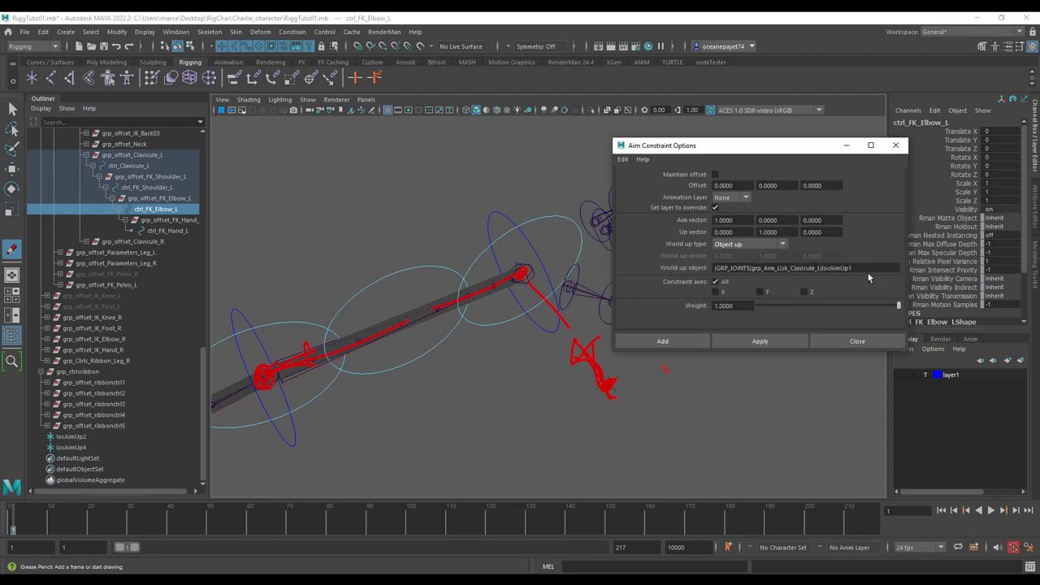
pyautogui.moveTo(868, 274); pyautogui.dragTo(643, 262)
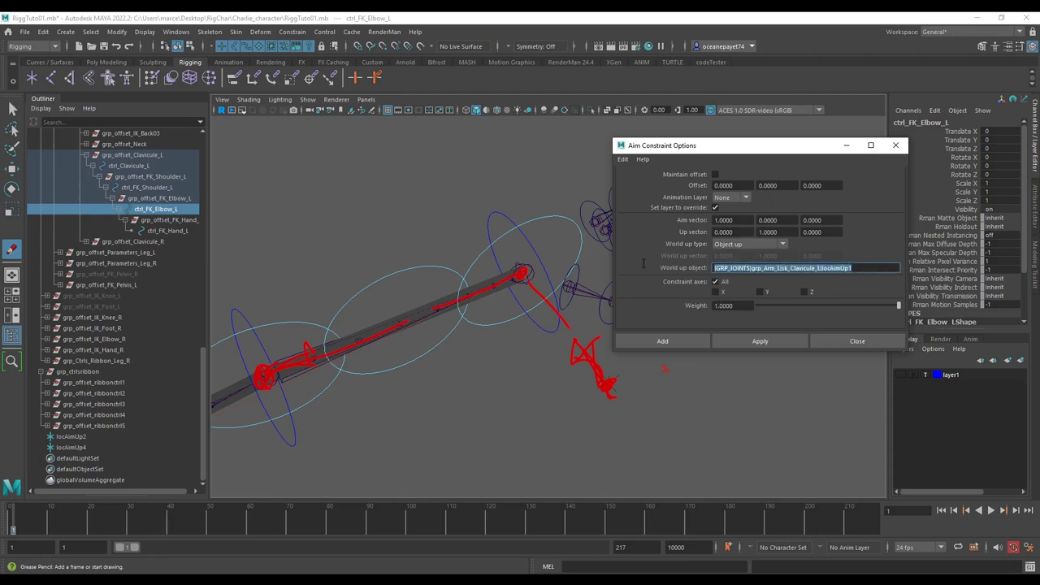
pyautogui.click(743, 243)
pyautogui.click(849, 261)
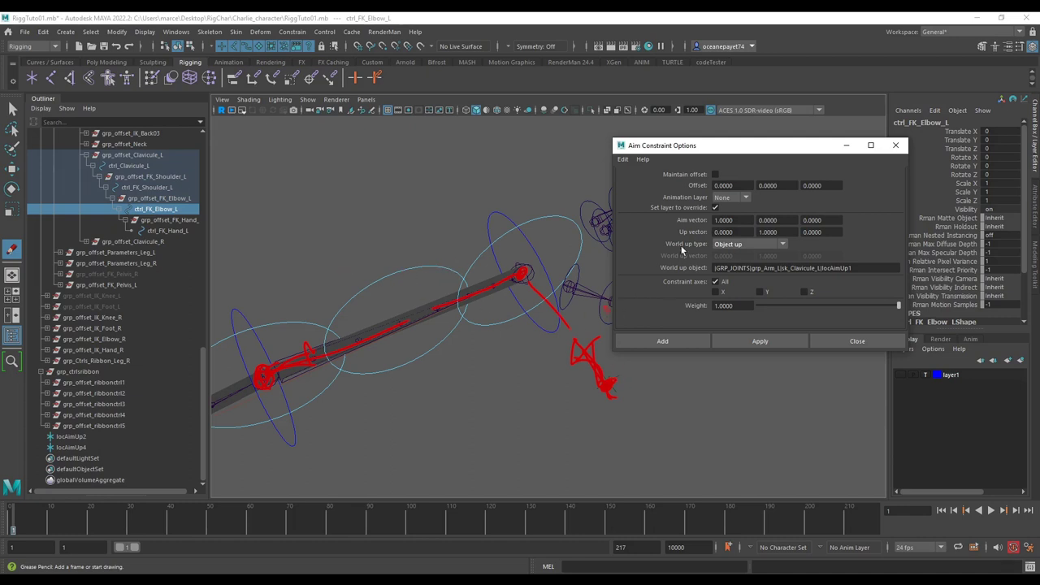
# Replace the aim constraint's world up object with locAimUp5 under sk_Hand_L.
pyautogui.press('w')
pyautogui.click(595, 372)
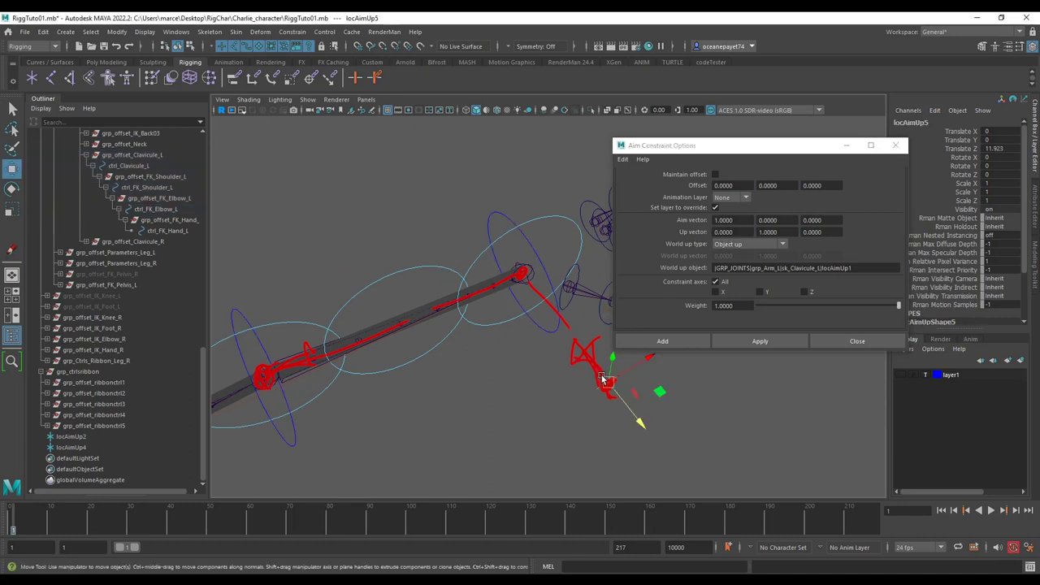
pyautogui.press('f')
pyautogui.scroll(2, 116, 230)
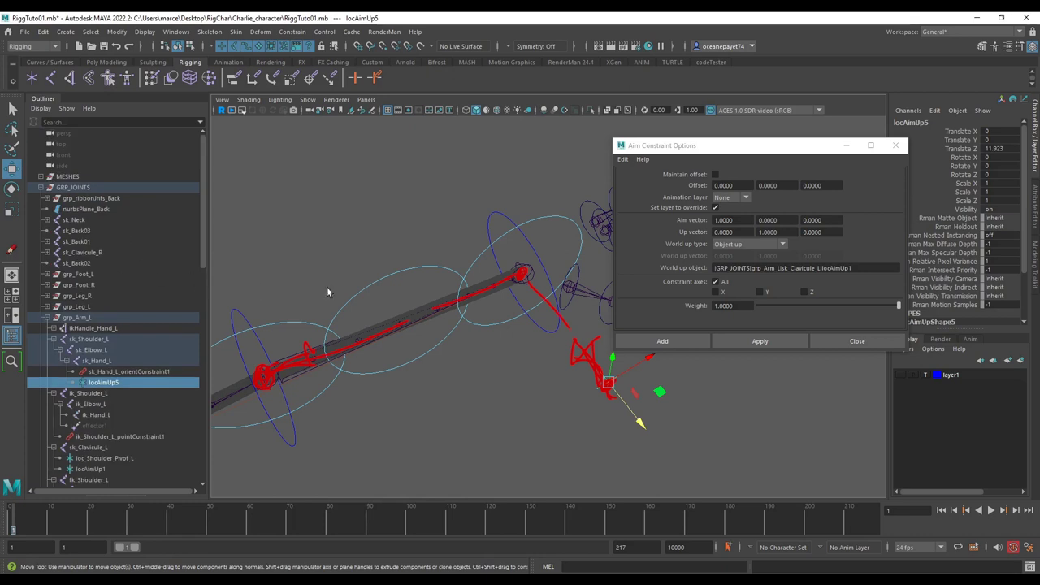
pyautogui.tripleClick(874, 268)
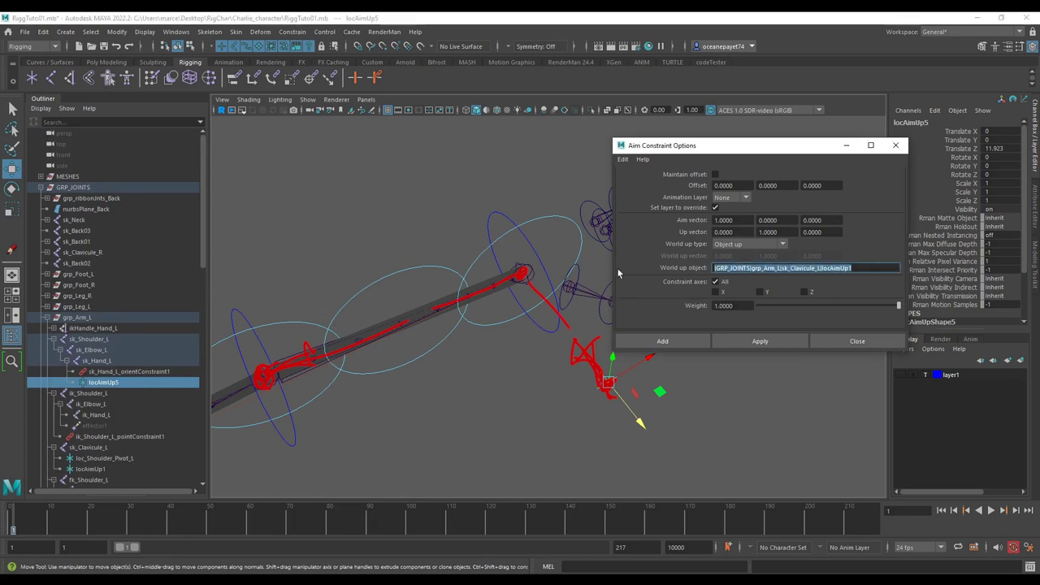
pyautogui.press('BackSpace')
pyautogui.moveTo(103, 389); pyautogui.dragTo(740, 268, button='middle')
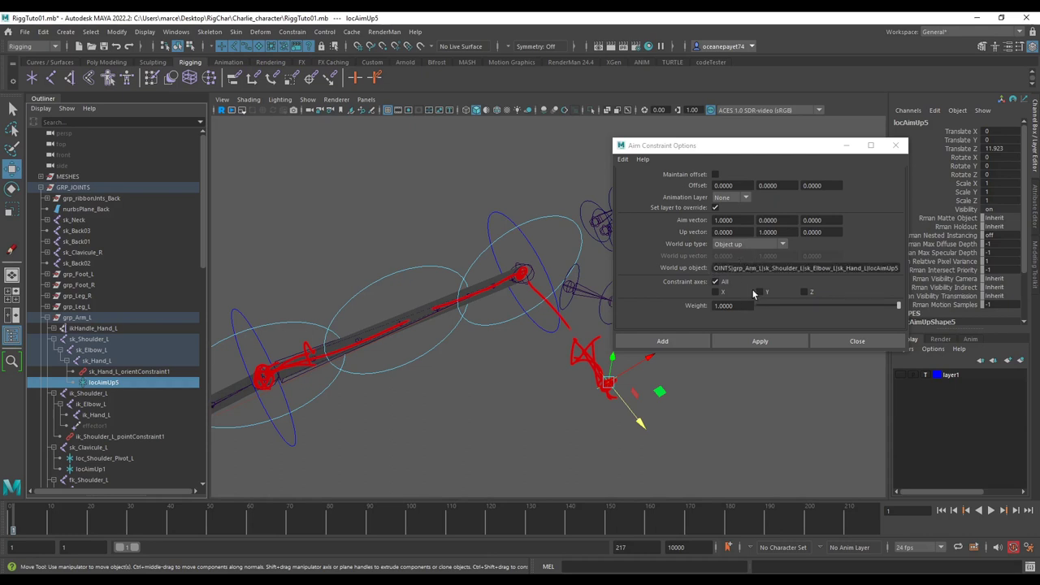
pyautogui.click(875, 269)
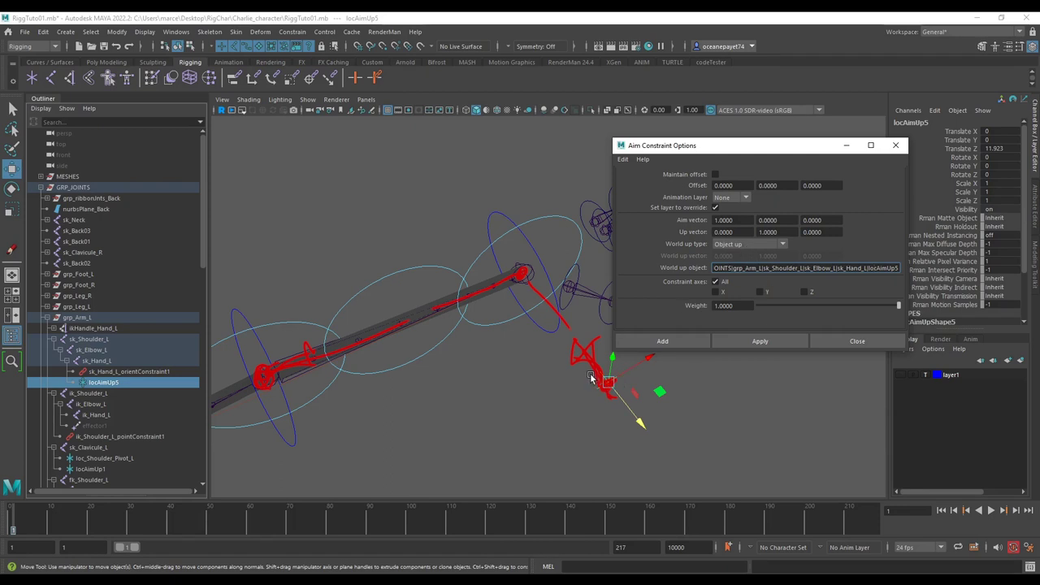
# Compare the local axes of ctrl_ribbonctrl5, locAimUp5 and sk_Hand_L, and check the Move tool's axis orientation setting.
pyautogui.click(581, 236)
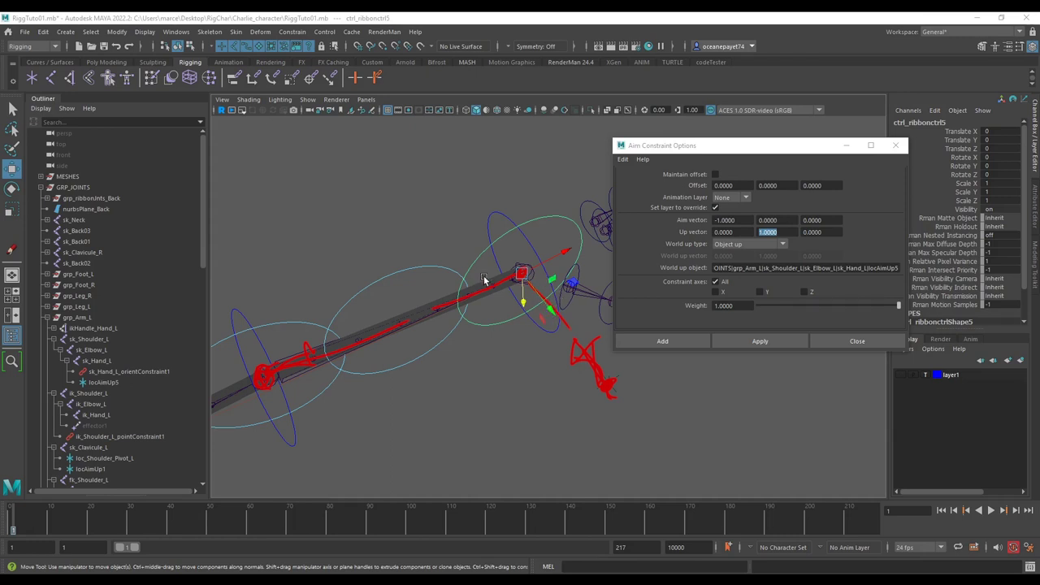
pyautogui.click(428, 213)
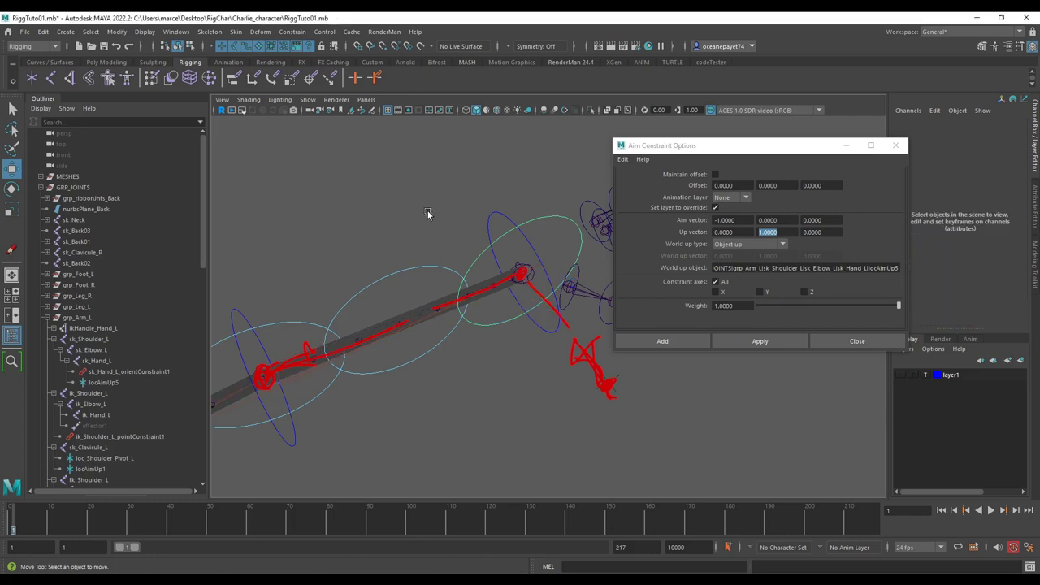
pyautogui.hotkey('ctrl', 'f')
pyautogui.click(362, 196)
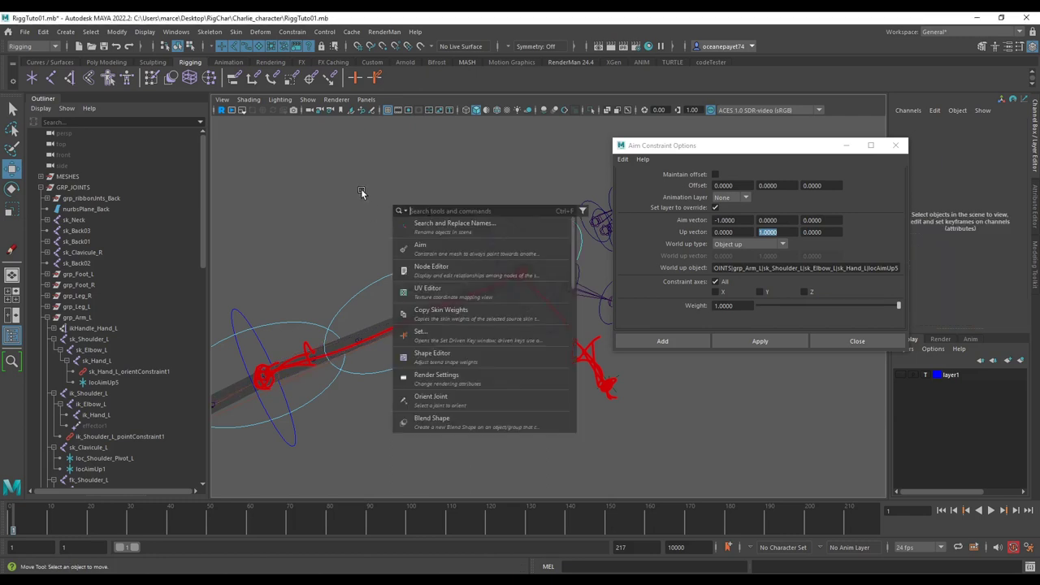
pyautogui.doubleClick(13, 168)
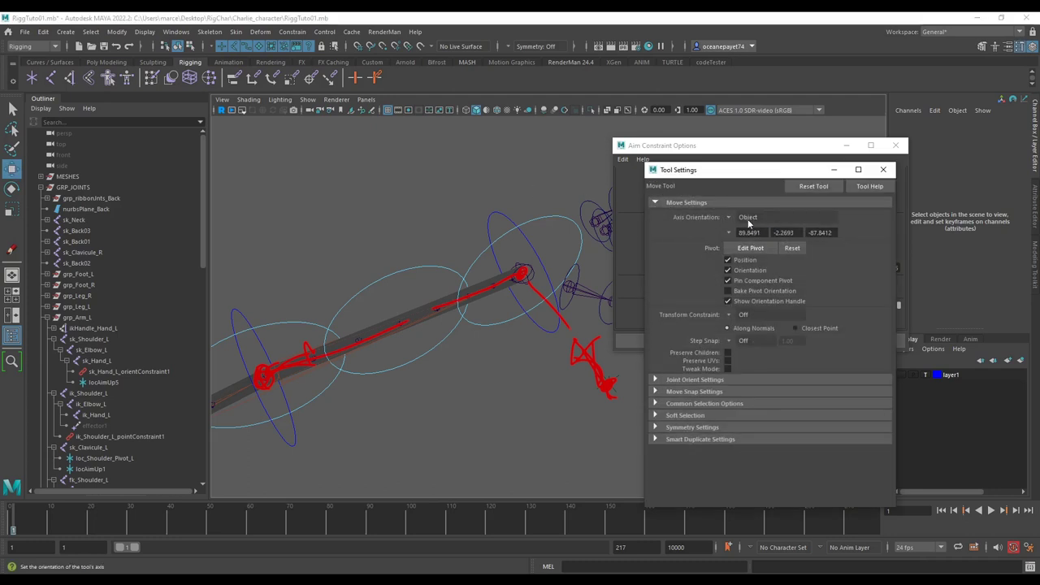
pyautogui.click(882, 170)
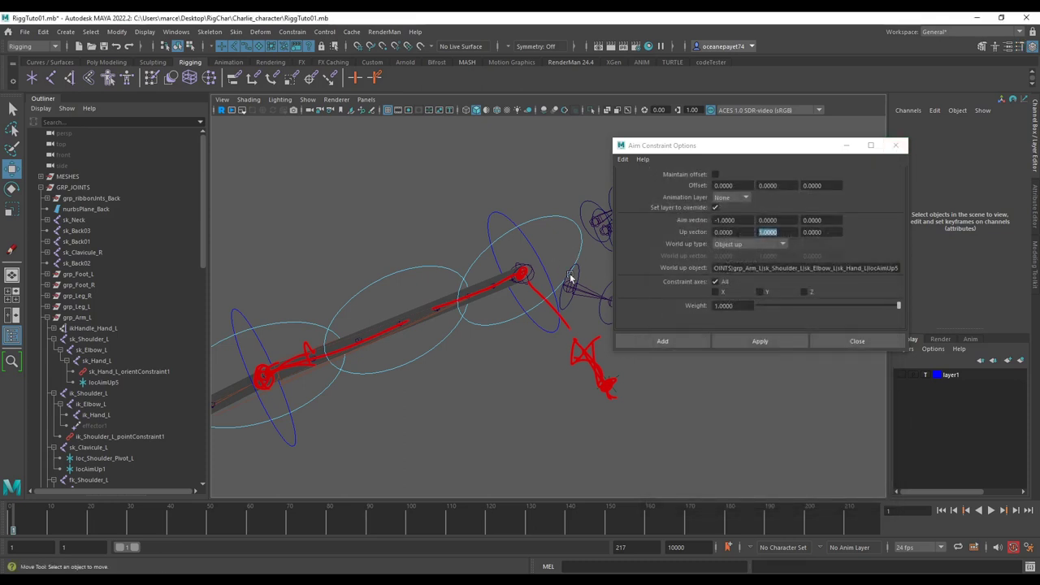
pyautogui.click(603, 385)
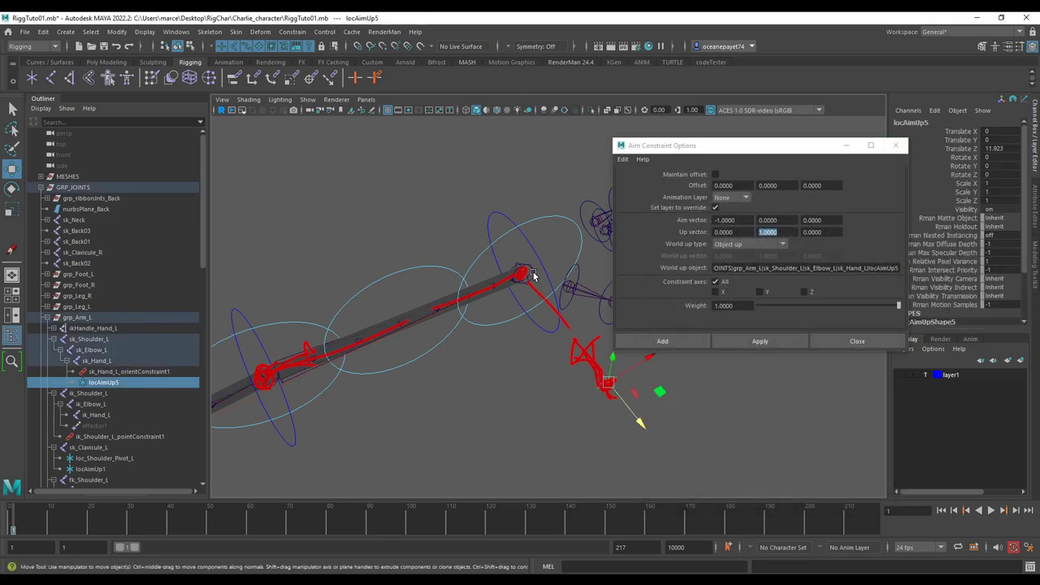
pyautogui.click(532, 276)
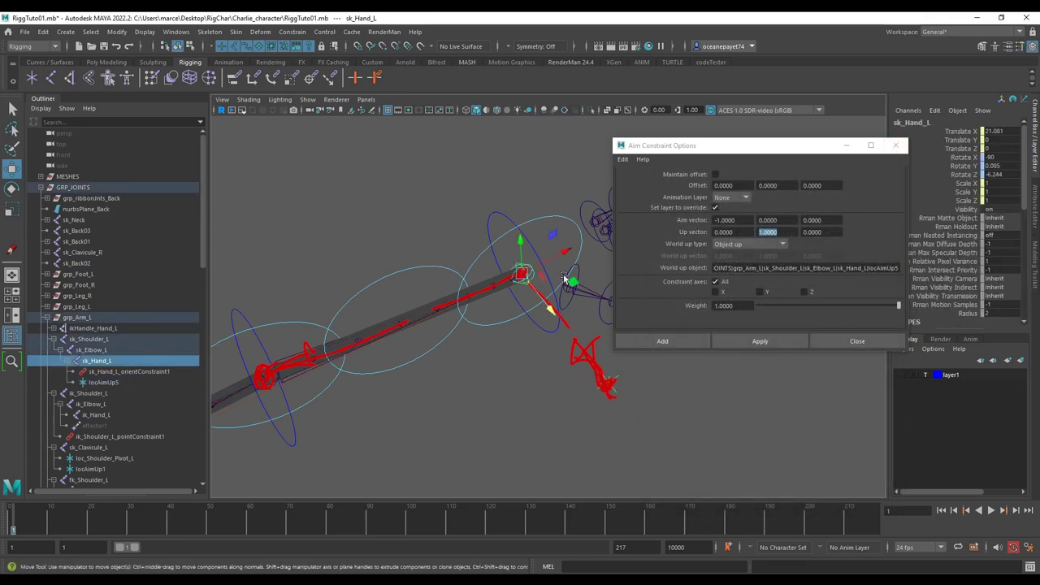
# Aim-constrain grp_offset_ribbonctrl5 to grp_offset_ribbonctrl3, using the current constraint settings with locAimUp5 as the world up object.
pyautogui.click(512, 299)
pyautogui.click(520, 323)
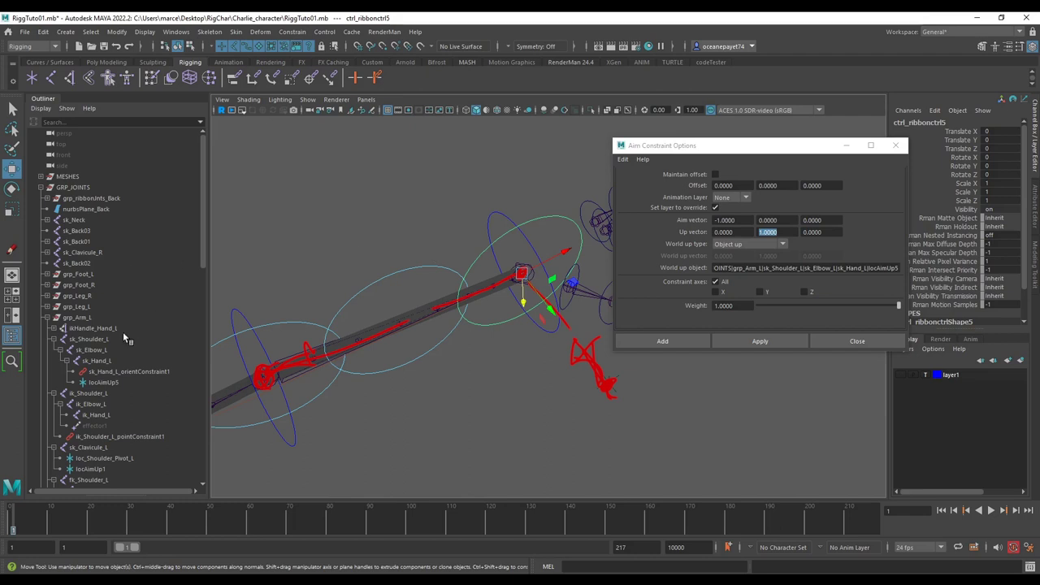
pyautogui.scroll(-10, 113, 341)
pyautogui.click(109, 426)
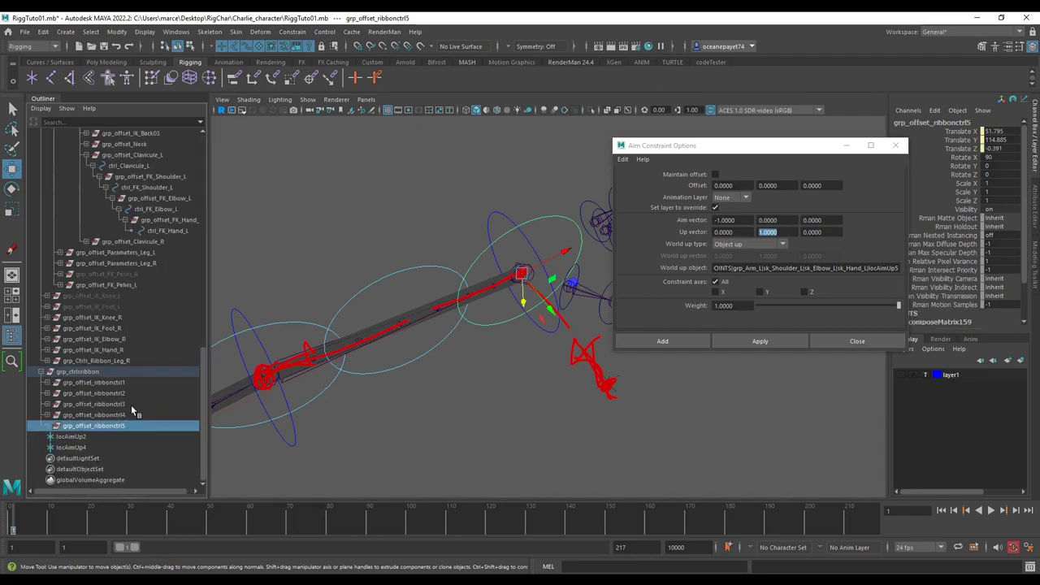
pyautogui.click(126, 404)
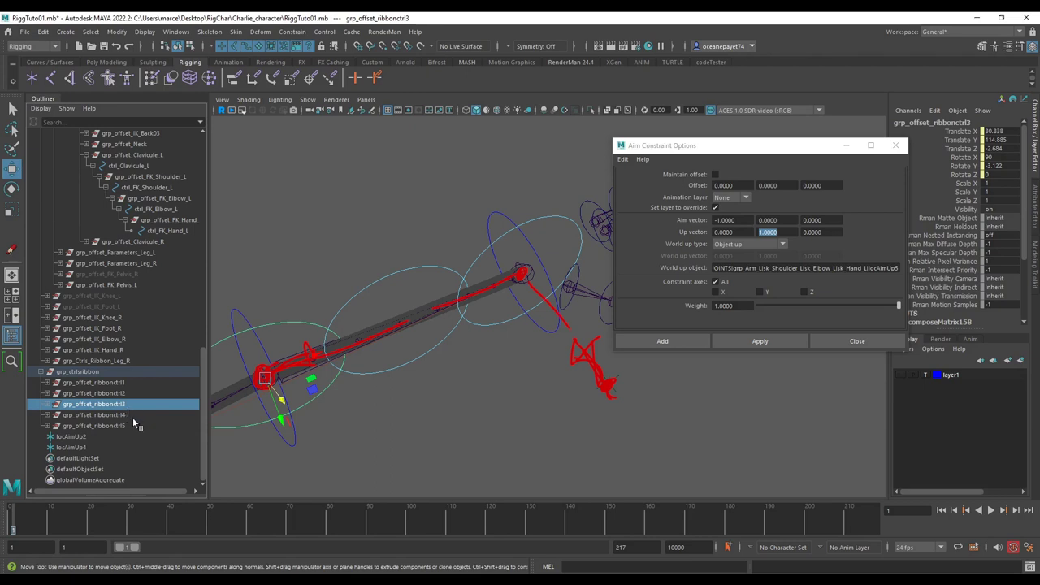
pyautogui.keyDown('ctrl'); pyautogui.click(129, 424); pyautogui.keyUp('ctrl')
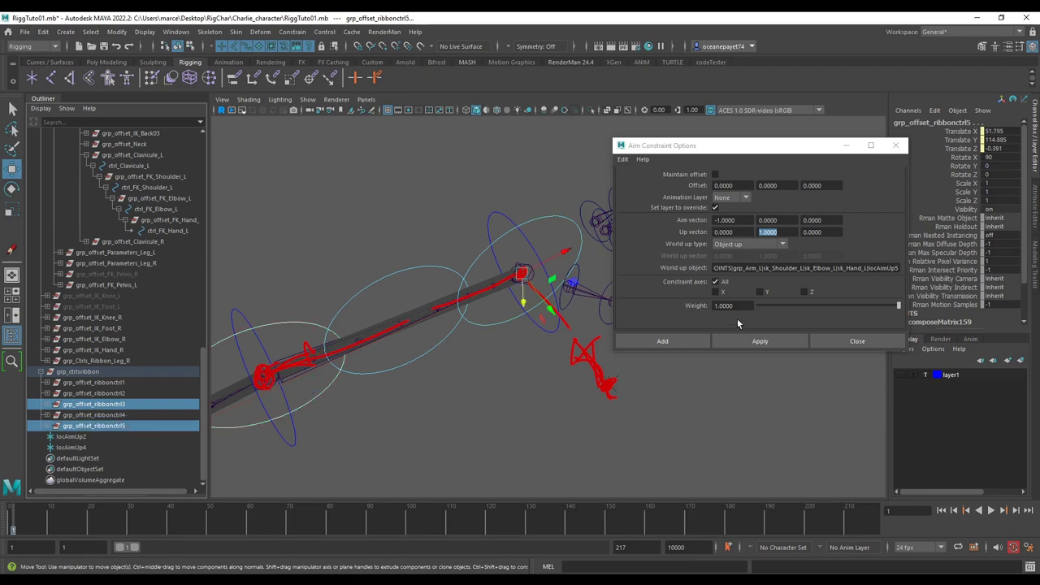
pyautogui.click(741, 340)
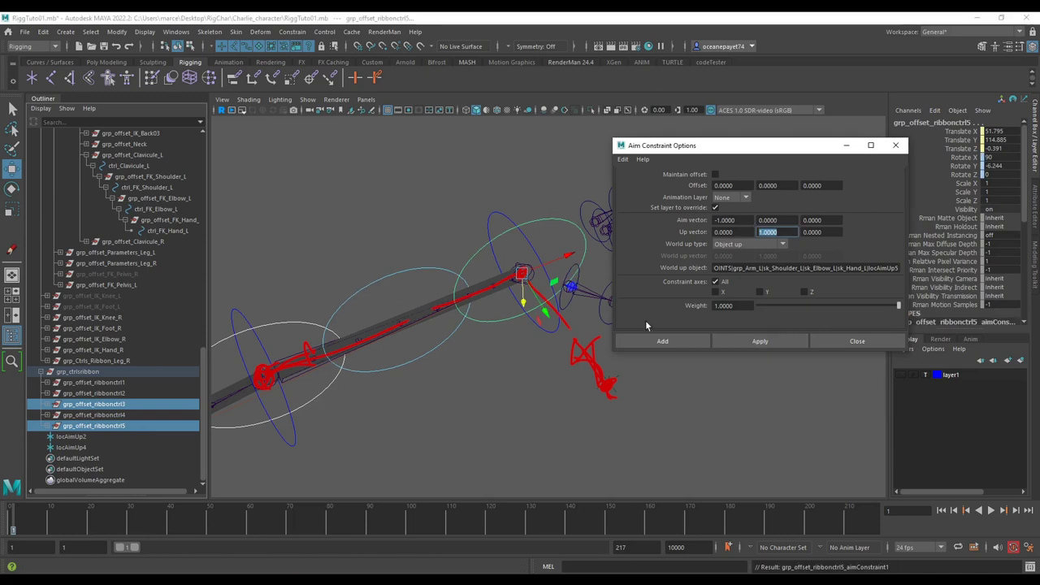
# Test the ribbon's aim constraint by rotating ctrl_FK_Elbow_L, and undo the rotation.
pyautogui.click(291, 446)
pyautogui.press('e')
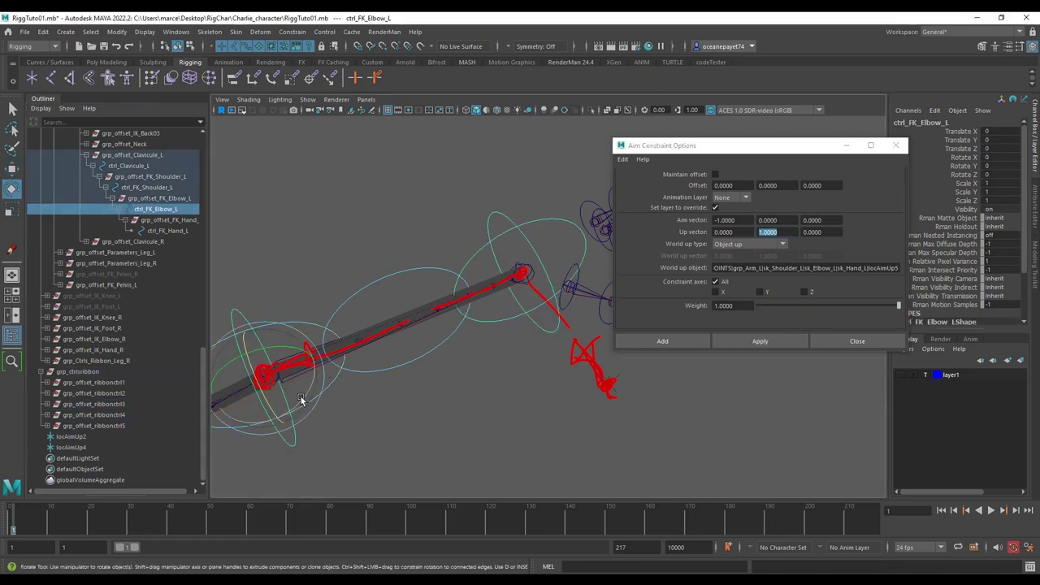
pyautogui.moveTo(302, 400); pyautogui.dragTo(337, 402)
pyautogui.hotkey('ctrl', 'z')
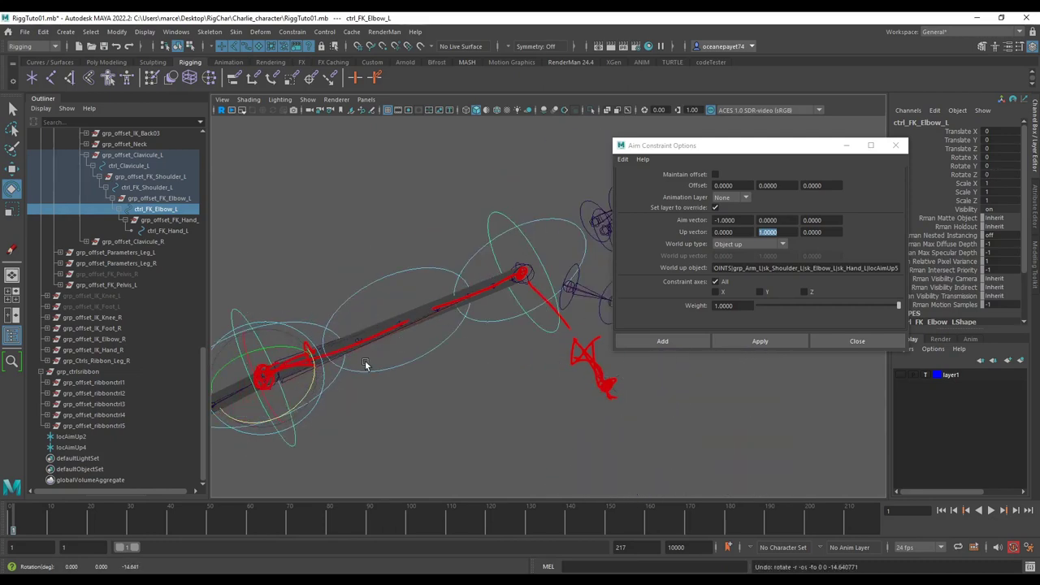
# Rotate the left FK hand control slightly as a constraint test and select the locAimUp5 locator near the hand.
pyautogui.click(535, 253)
pyautogui.moveTo(541, 295)
pyautogui.mouseDown()
pyautogui.moveTo(523, 277)
pyautogui.moveTo(487, 302)
pyautogui.moveTo(436, 307)
pyautogui.moveTo(425, 278)
pyautogui.moveTo(432, 284)
pyautogui.moveTo(417, 278)
pyautogui.moveTo(488, 304)
pyautogui.moveTo(476, 306)
pyautogui.moveTo(451, 278)
pyautogui.moveTo(523, 291)
pyautogui.mouseUp()
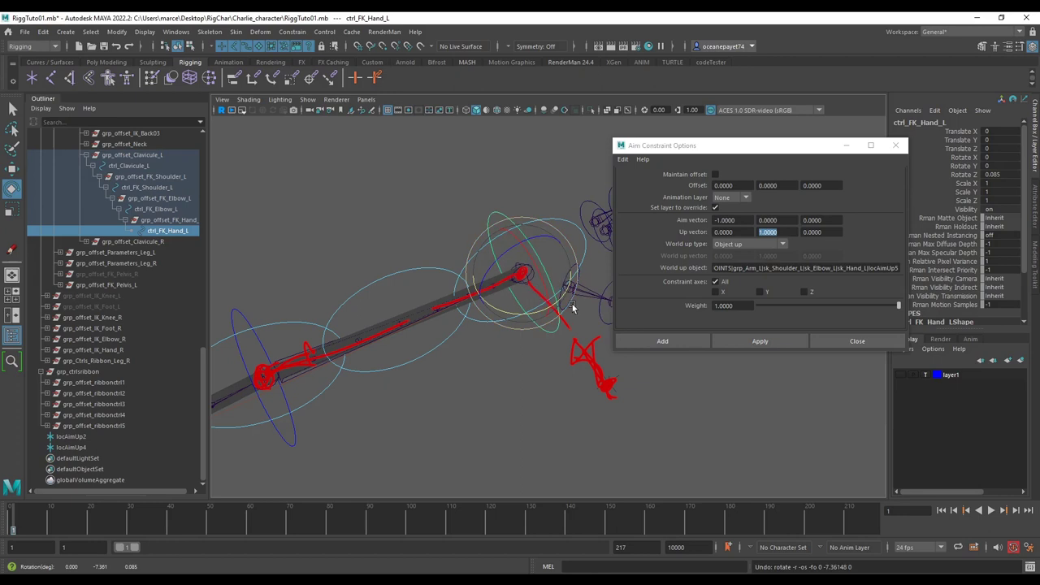
pyautogui.click(611, 388)
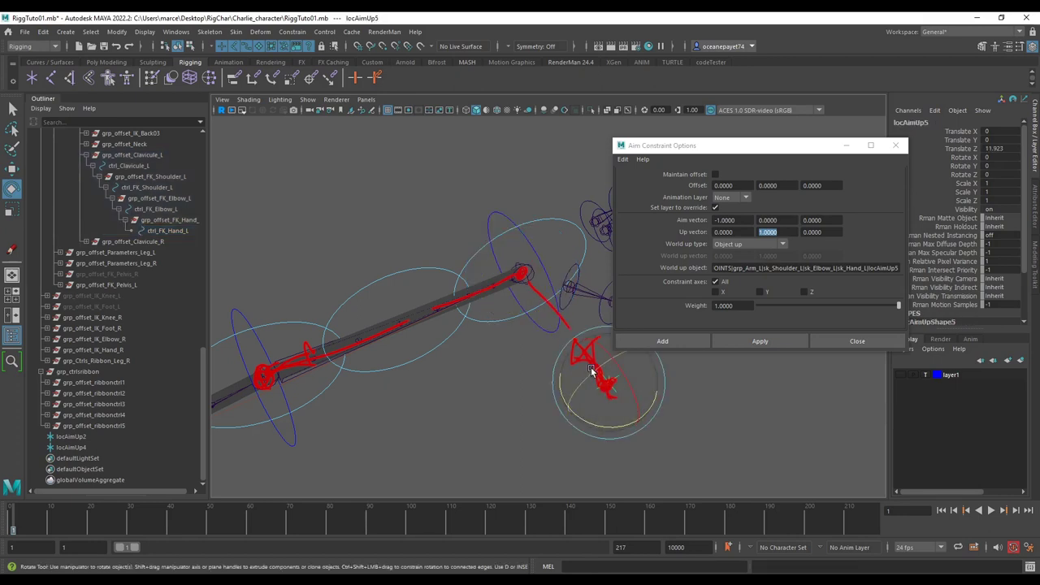
# Remove the Grease Pencil frame holding the red annotations over the left arm and return to the Move tool.
pyautogui.keyDown('alt'); pyautogui.moveTo(592, 371); pyautogui.dragTo(486, 353); pyautogui.keyUp('alt')
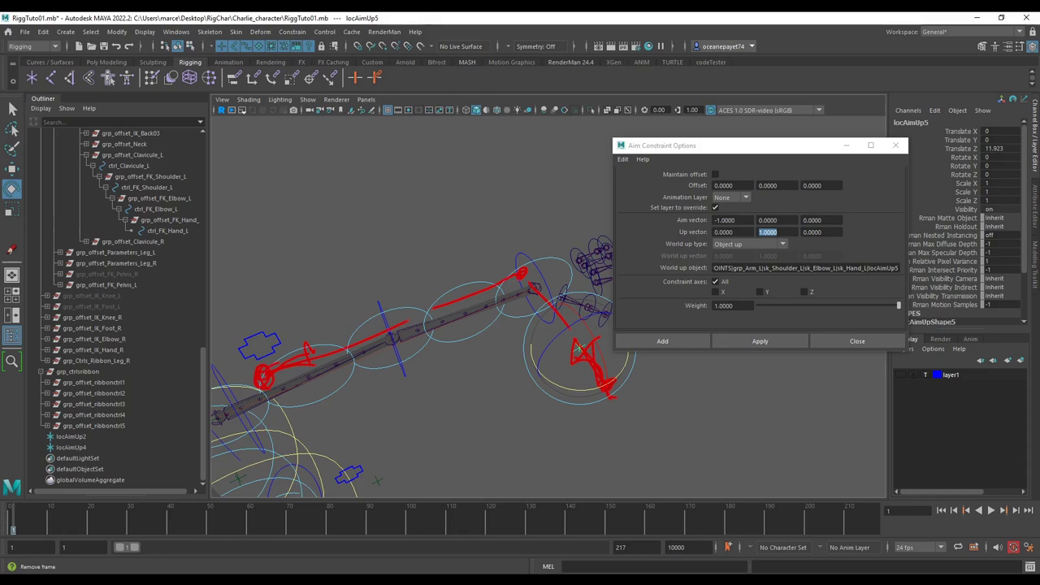
pyautogui.click(697, 92)
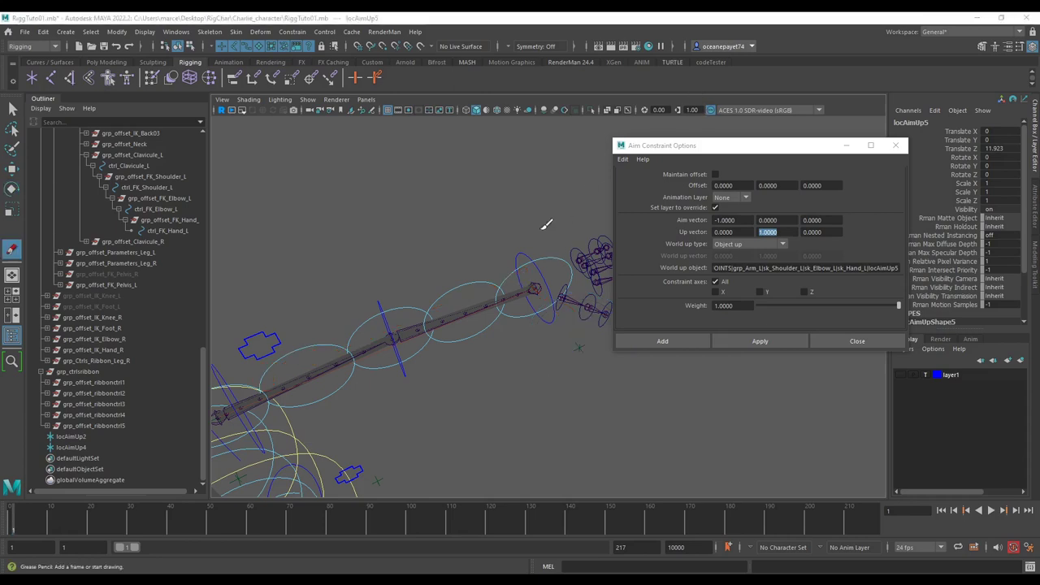
pyautogui.press('w')
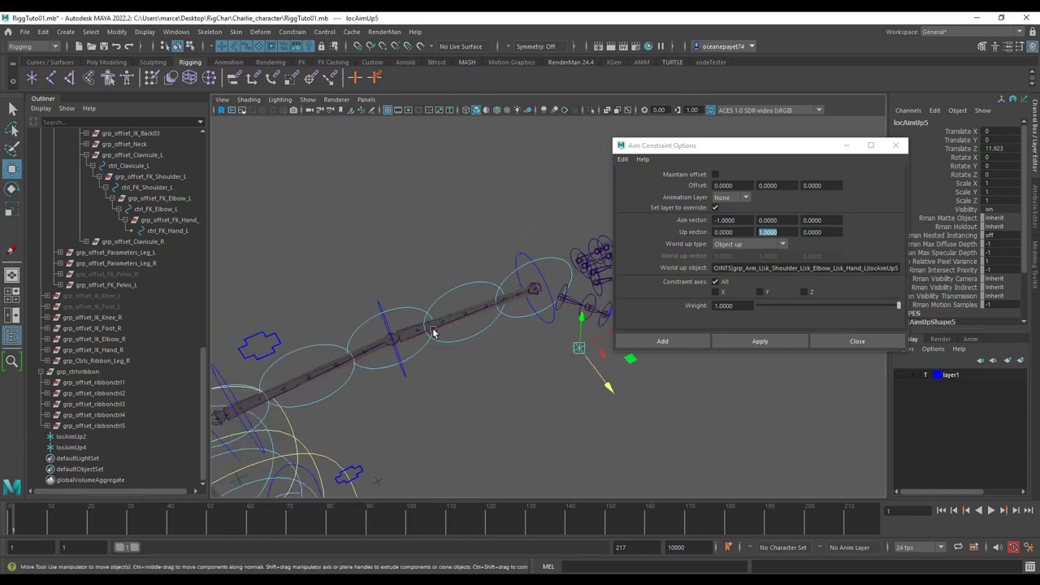
# Set the Aim constraint's world up object to the locAimUp1 locator under the left clavicle joint.
pyautogui.keyDown('alt'); pyautogui.moveTo(404, 331); pyautogui.dragTo(413, 291, button='middle'); pyautogui.keyUp('alt')
pyautogui.keyDown('alt'); pyautogui.moveTo(413, 291); pyautogui.dragTo(485, 319); pyautogui.keyUp('alt')
pyautogui.click(467, 322)
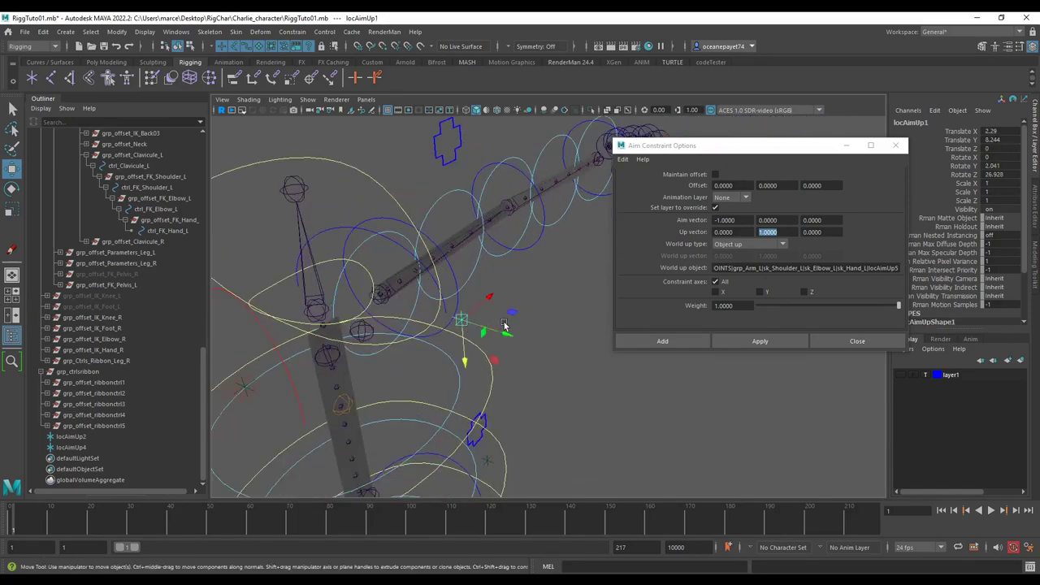
pyautogui.keyDown('alt'); pyautogui.moveTo(502, 319); pyautogui.dragTo(382, 303); pyautogui.keyUp('alt')
pyautogui.scroll(10, 92, 311)
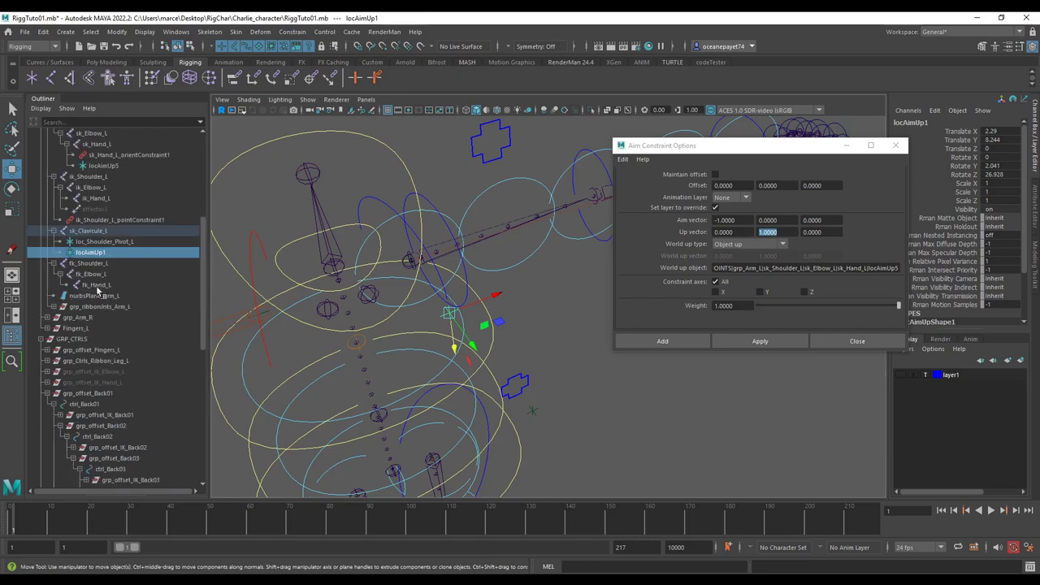
pyautogui.tripleClick(894, 268)
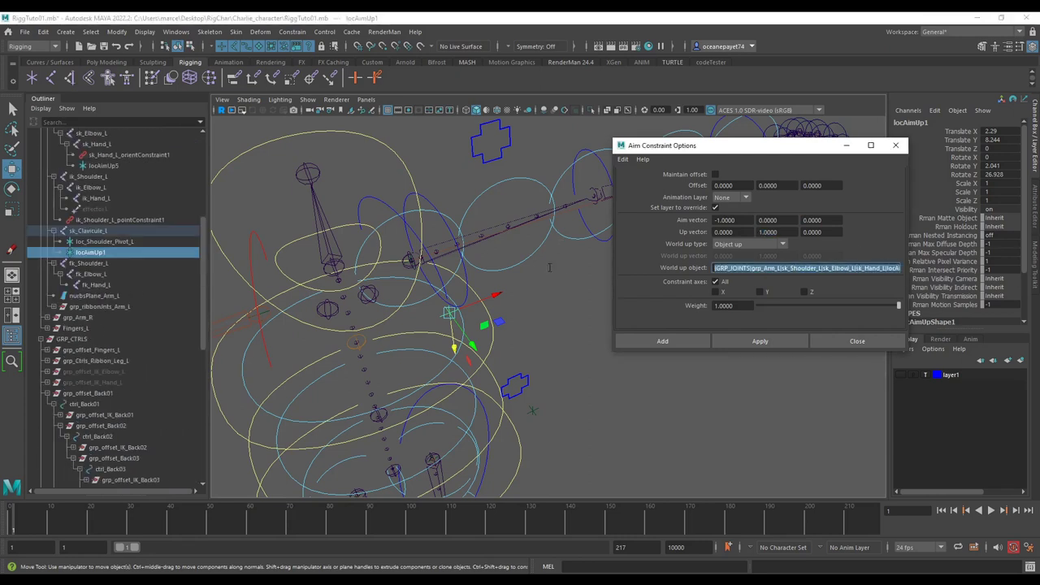
pyautogui.press('BackSpace')
pyautogui.moveTo(105, 255); pyautogui.dragTo(725, 265, button='middle')
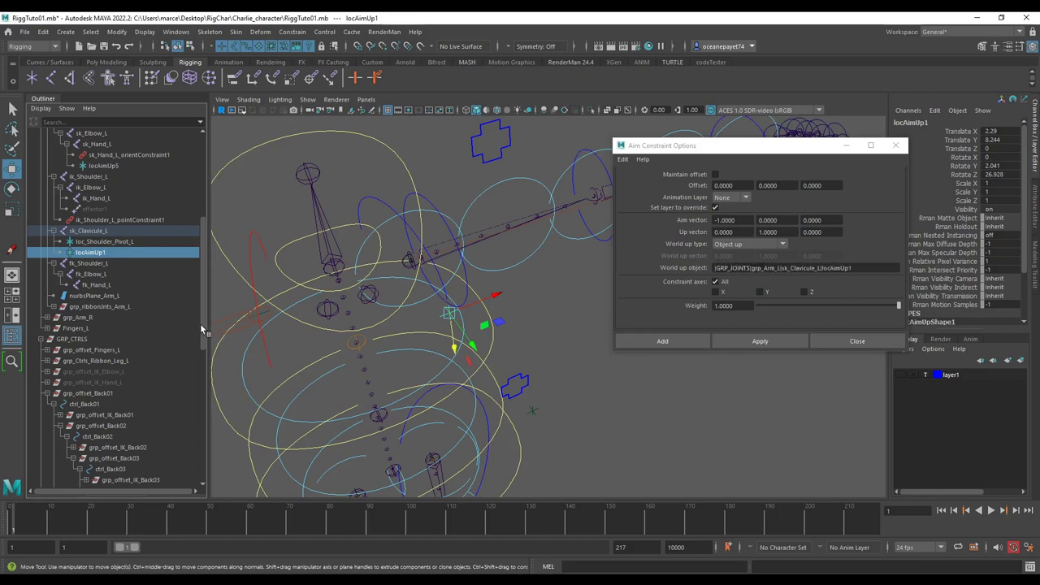
# Identify the ribbon control at the left shoulder and its offset group in the grp_ctrlsribbon hierarchy.
pyautogui.scroll(3, 319, 248)
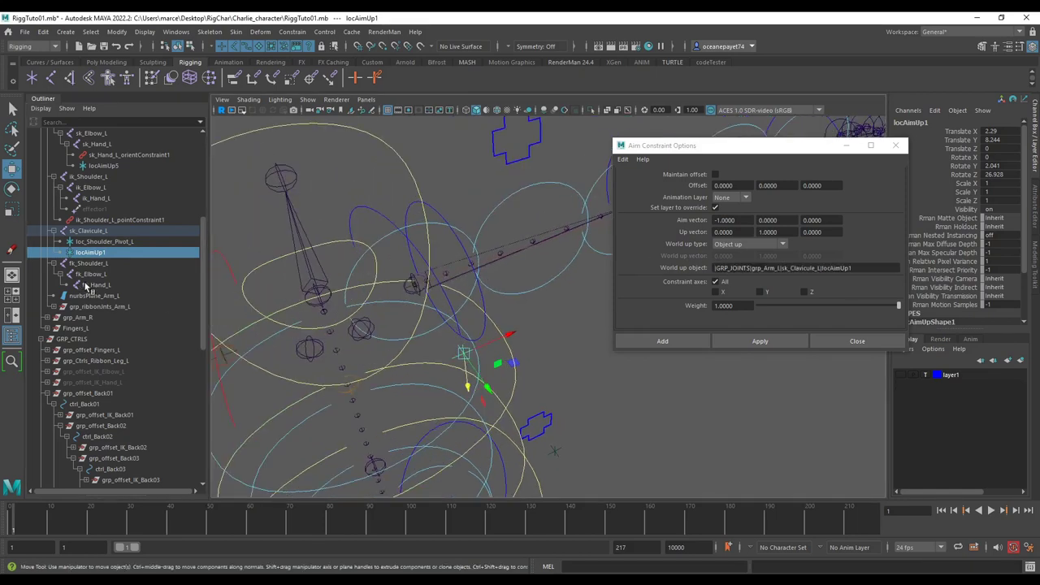
pyautogui.scroll(-6, 108, 282)
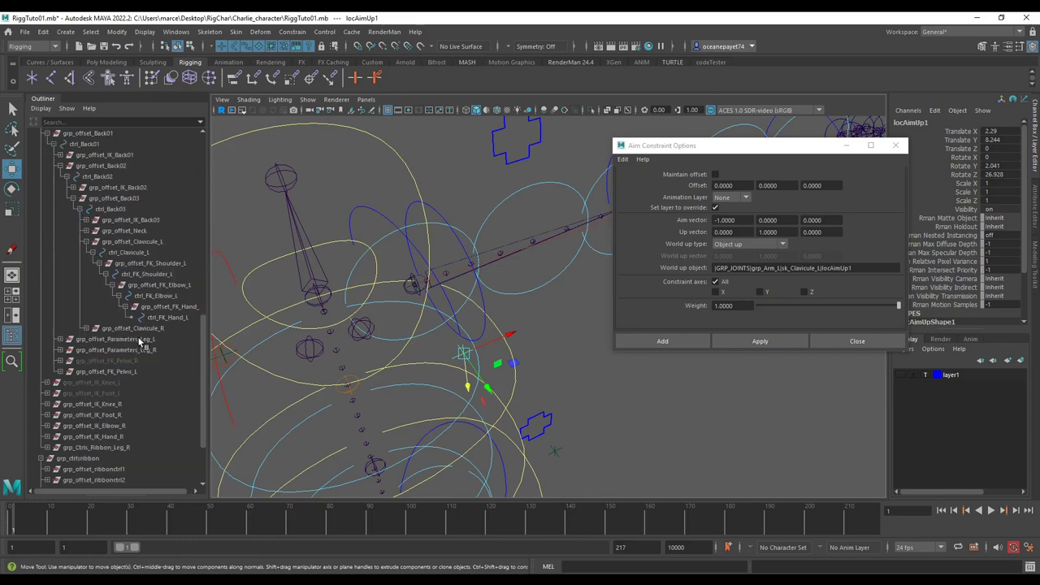
pyautogui.scroll(-2, 106, 351)
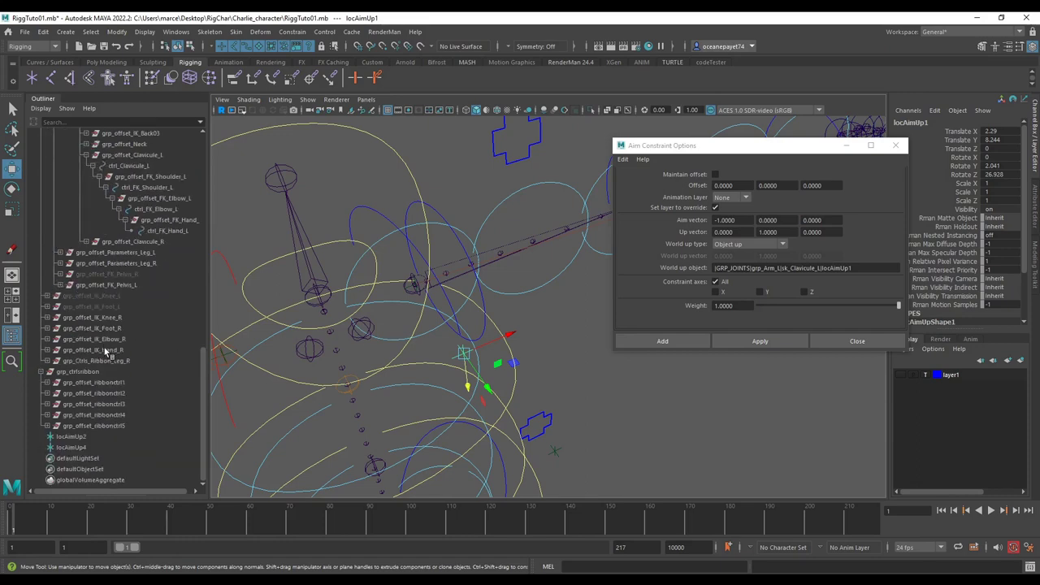
pyautogui.click(378, 242)
pyautogui.keyDown('alt'); pyautogui.moveTo(481, 274); pyautogui.dragTo(440, 326); pyautogui.keyUp('alt')
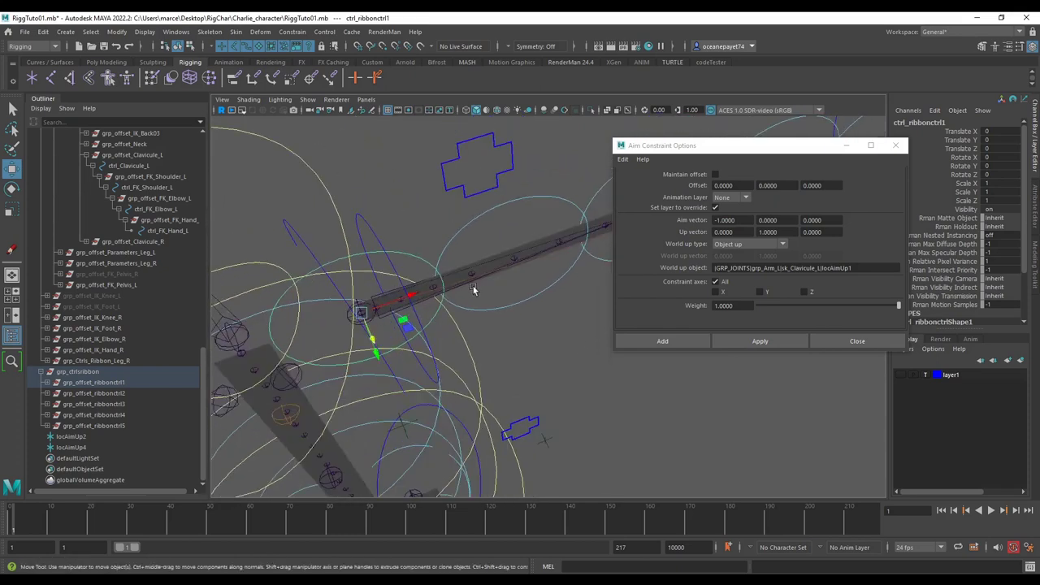
pyautogui.keyDown('alt'); pyautogui.moveTo(473, 286); pyautogui.dragTo(432, 309); pyautogui.keyUp('alt')
pyautogui.keyDown('alt'); pyautogui.moveTo(433, 309); pyautogui.dragTo(436, 329, button='middle'); pyautogui.keyUp('alt')
pyautogui.scroll(2, 439, 327)
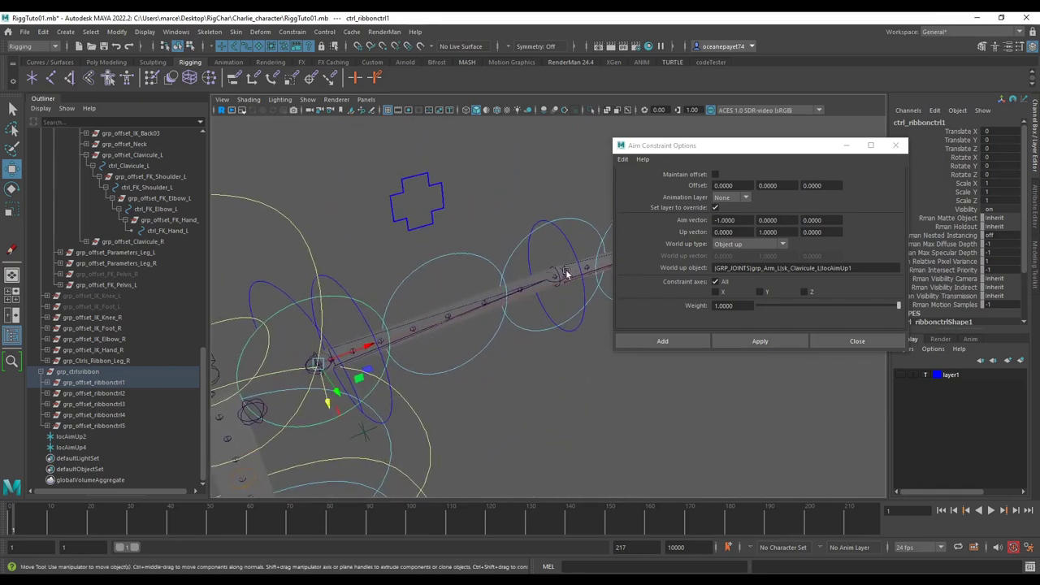
# Aim-constrain grp_offset_ribbonctrl1 to grp_offset_ribbonctrl3 with the aim vector's X set to 1.
pyautogui.click(117, 382)
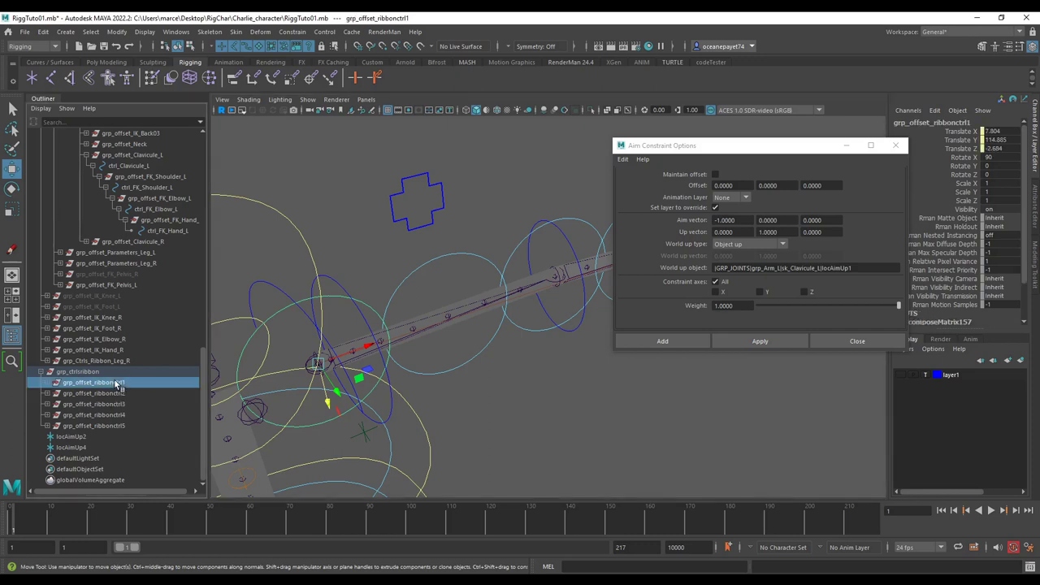
pyautogui.click(113, 404)
pyautogui.keyDown('ctrl'); pyautogui.click(118, 383); pyautogui.keyUp('ctrl')
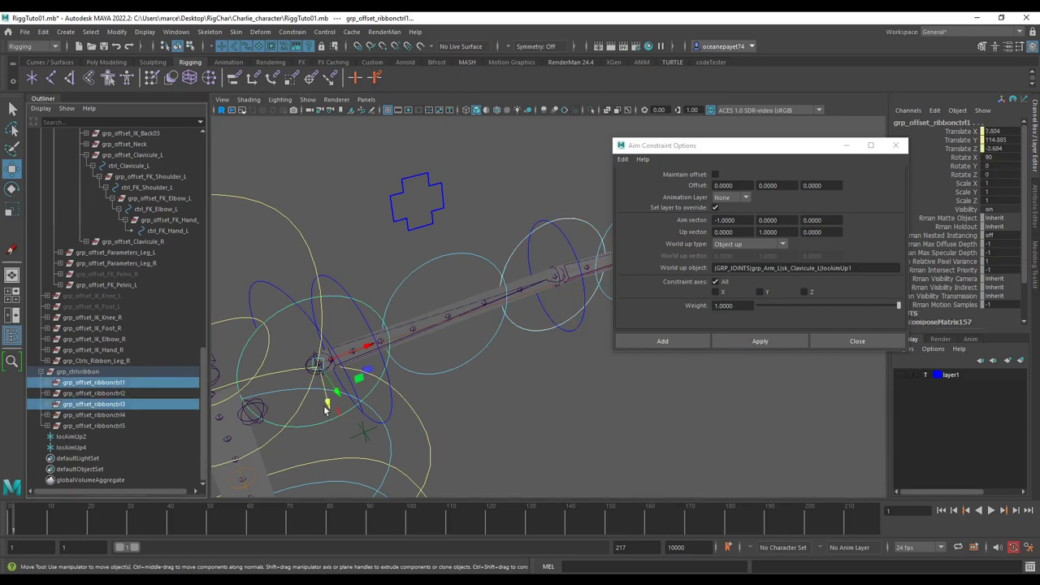
pyautogui.click(110, 405)
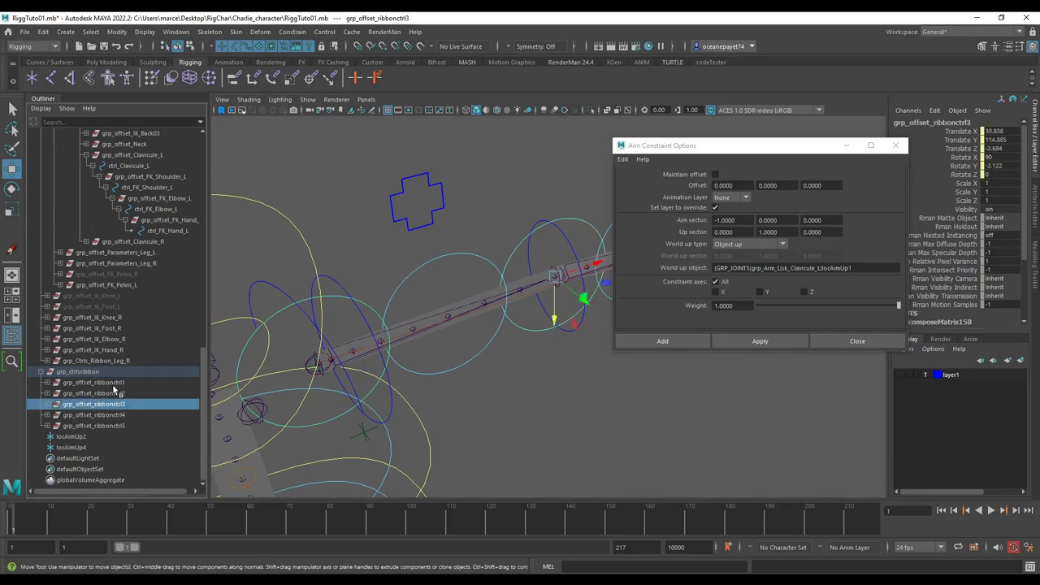
pyautogui.keyDown('ctrl'); pyautogui.click(119, 382); pyautogui.keyUp('ctrl')
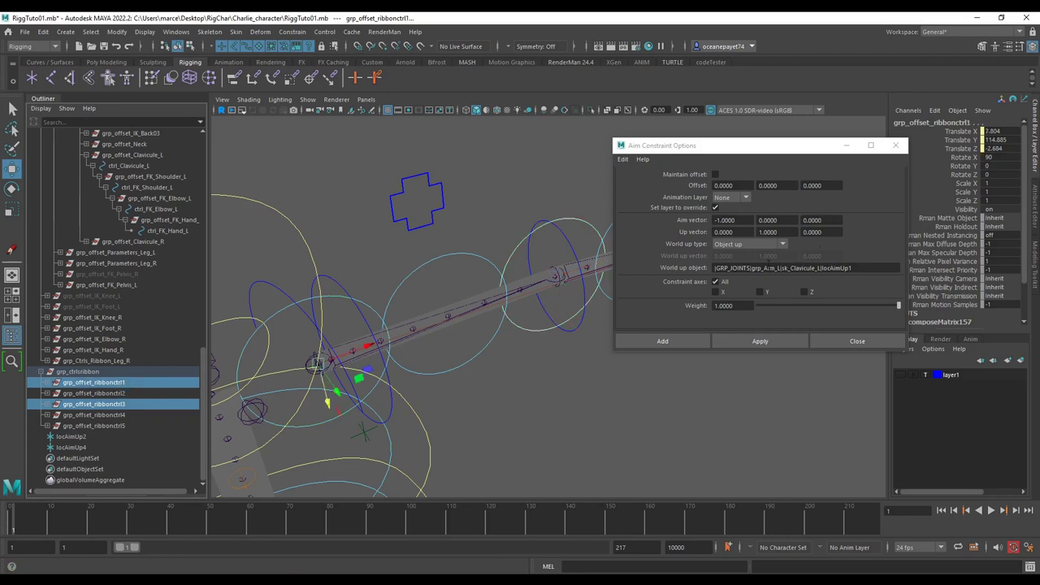
pyautogui.click(722, 220)
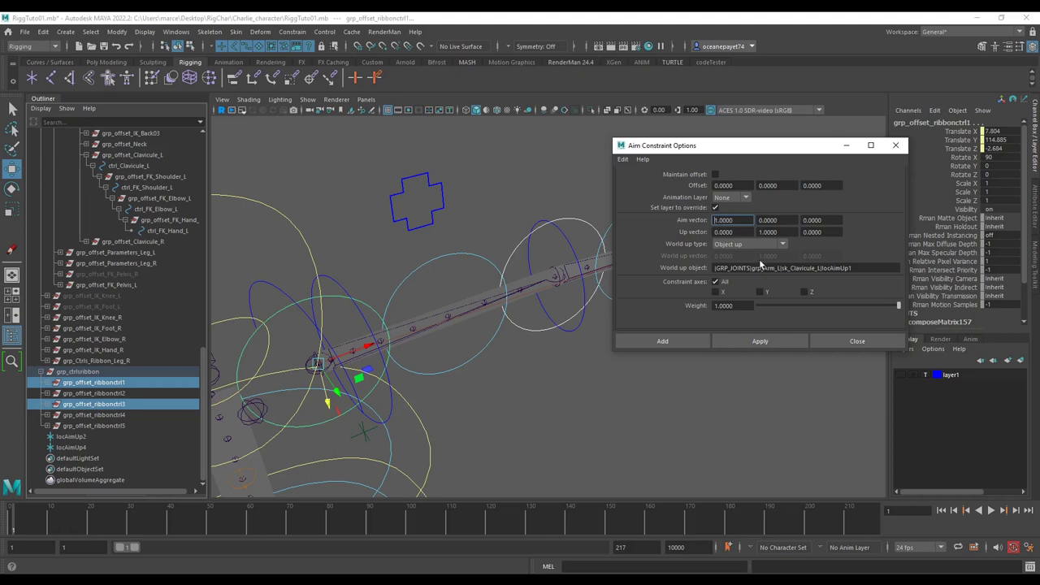
pyautogui.click(740, 342)
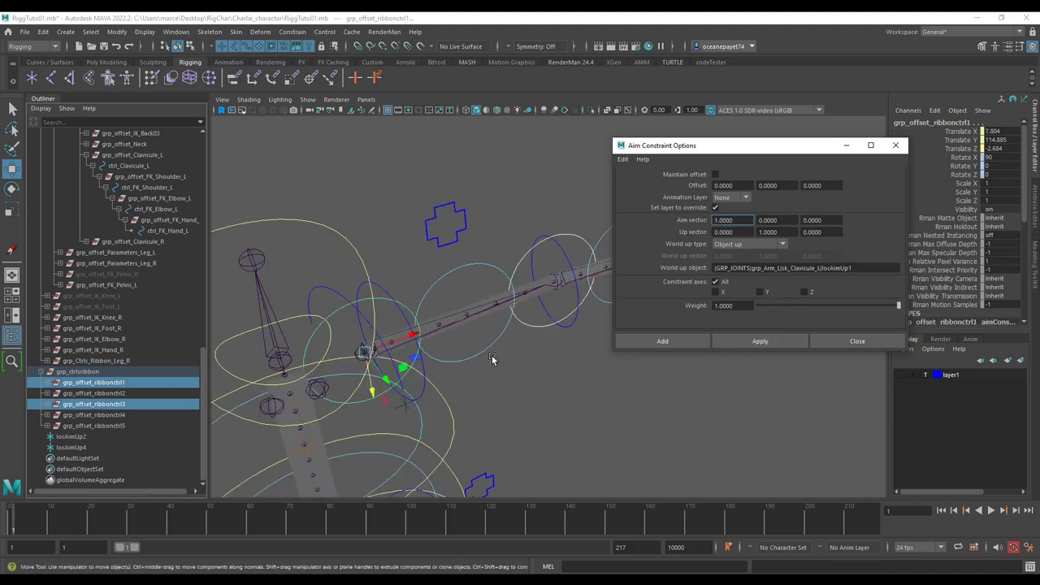
# Rotate the left FK shoulder control to test the ribbon aim constraint, undoing each test rotation.
pyautogui.click(426, 376)
pyautogui.press('e')
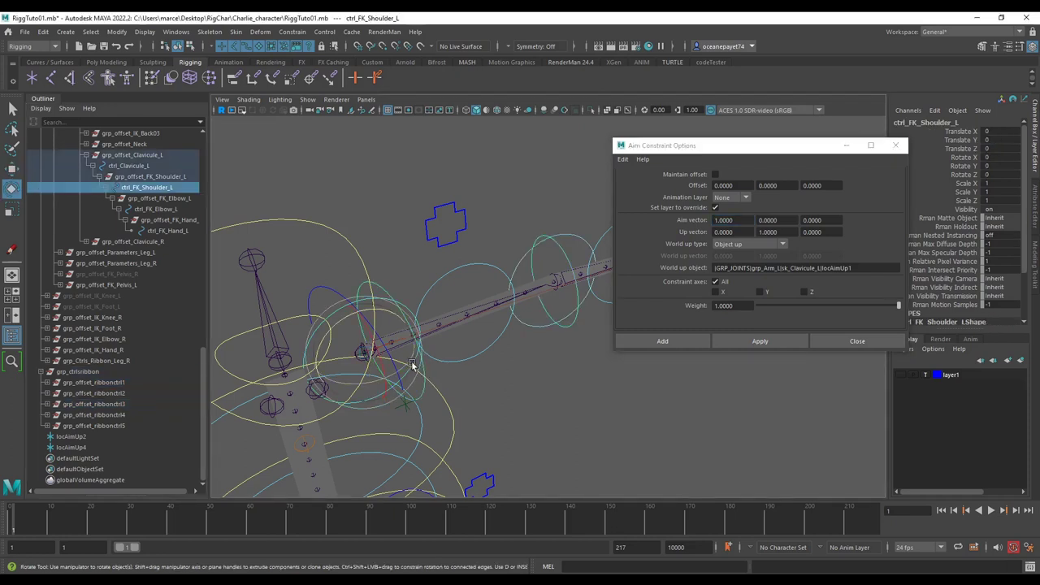
pyautogui.moveTo(409, 364); pyautogui.dragTo(436, 366)
pyautogui.hotkey('ctrl', 'z')
pyautogui.hotkey('ctrl', 'z')
pyautogui.scroll(4, 438, 353)
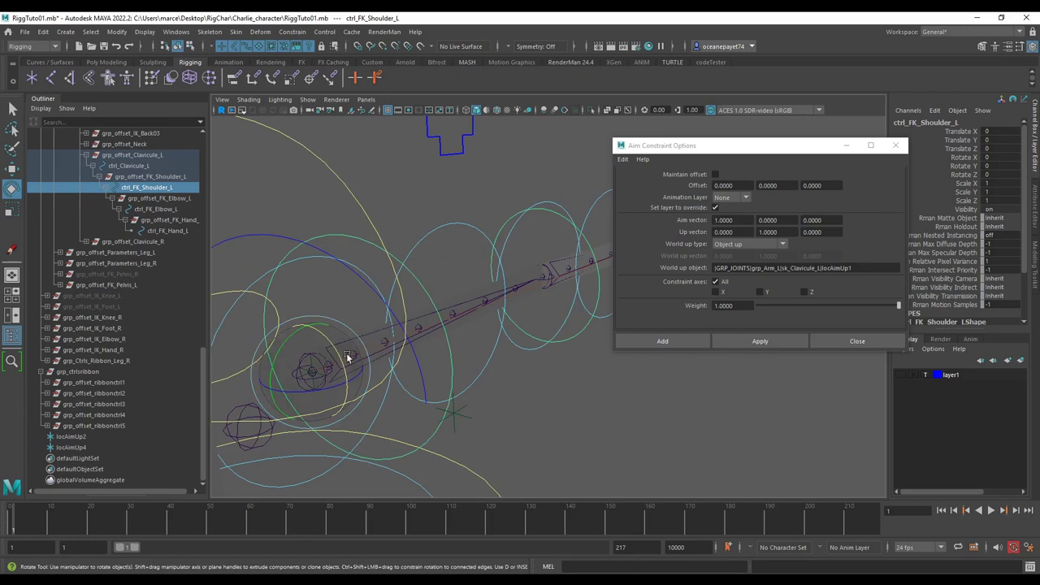
pyautogui.moveTo(347, 358)
pyautogui.mouseDown()
pyautogui.moveTo(325, 337)
pyautogui.moveTo(340, 369)
pyautogui.moveTo(328, 328)
pyautogui.moveTo(357, 388)
pyautogui.moveTo(332, 343)
pyautogui.moveTo(340, 372)
pyautogui.moveTo(315, 360)
pyautogui.moveTo(326, 328)
pyautogui.moveTo(360, 383)
pyautogui.moveTo(336, 344)
pyautogui.moveTo(367, 365)
pyautogui.moveTo(332, 334)
pyautogui.moveTo(345, 352)
pyautogui.mouseUp()
pyautogui.hotkey('ctrl', 'z')
# Inspect the second ribbon control on the upper arm and the locAimUp1 locator beside the left shoulder.
pyautogui.click(483, 370)
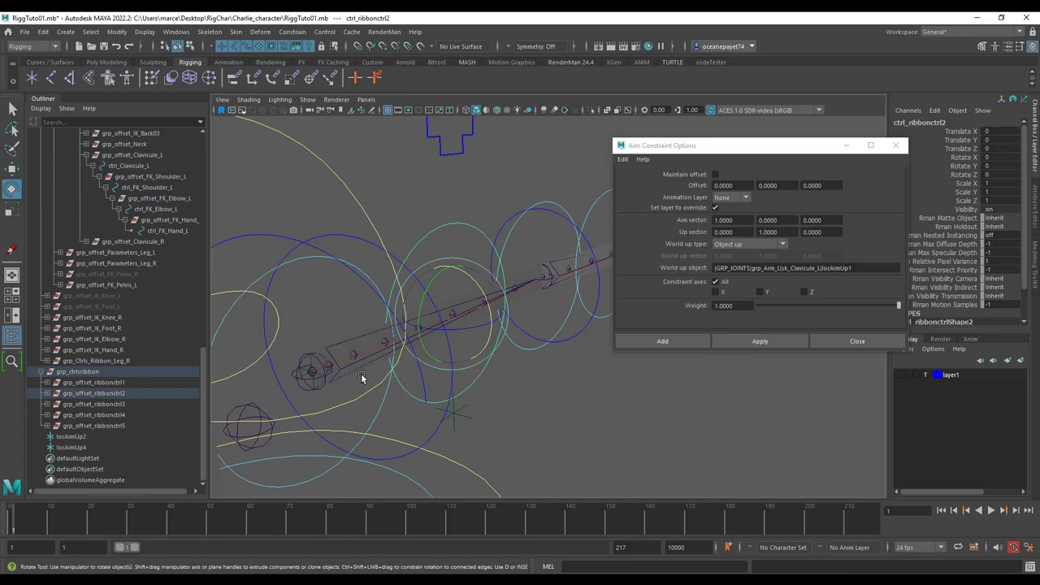
pyautogui.keyDown('alt'); pyautogui.moveTo(362, 378); pyautogui.dragTo(479, 417); pyautogui.keyUp('alt')
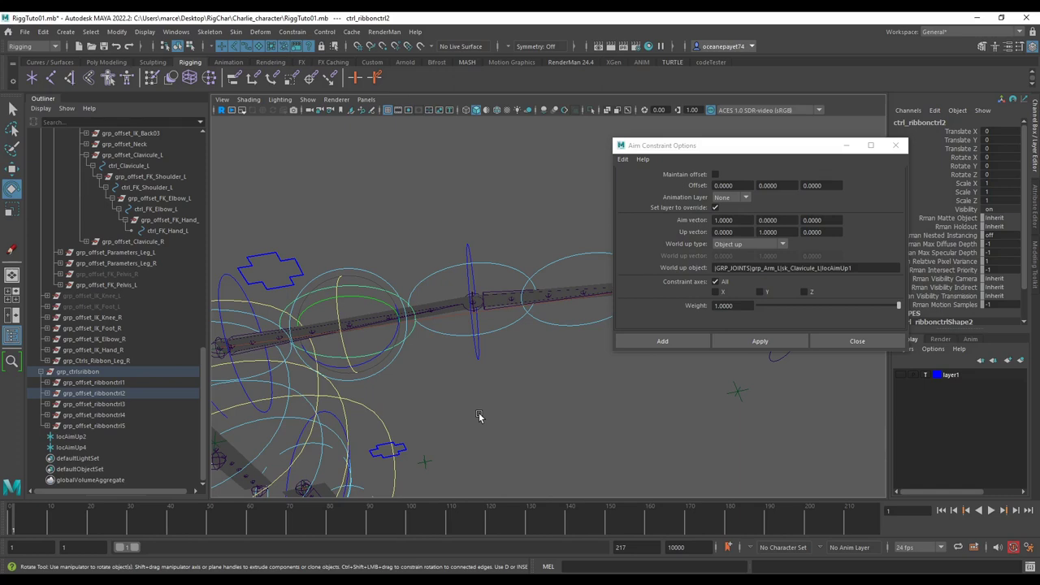
pyautogui.keyDown('alt'); pyautogui.moveTo(418, 416); pyautogui.dragTo(511, 328); pyautogui.keyUp('alt')
pyautogui.click(382, 308)
pyautogui.hotkey('ctrl', 'z')
pyautogui.click(532, 326)
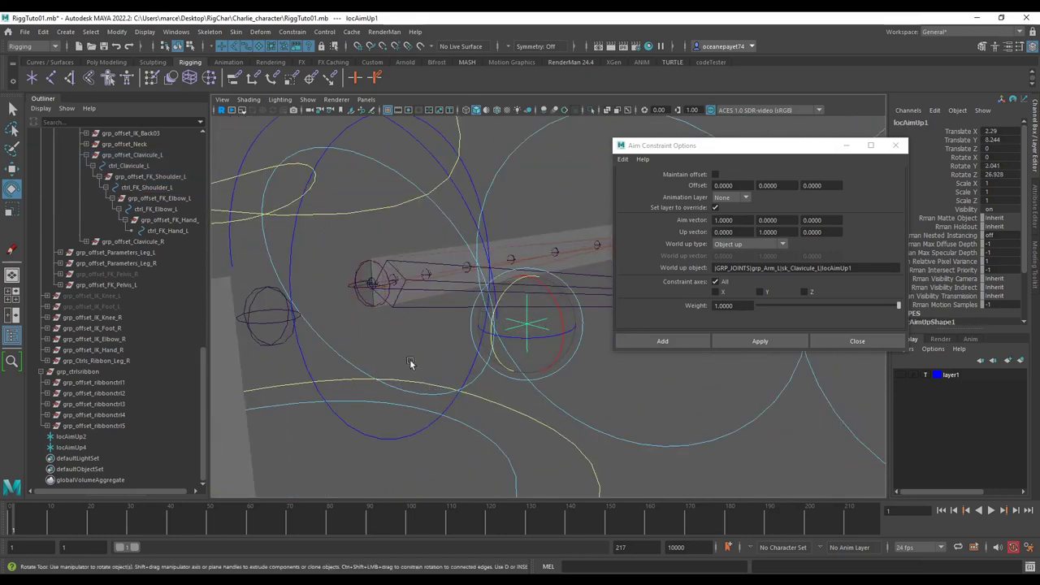
# Rotate the left FK shoulder and FK elbow controls far from the rest pose to test the arm's aim constraints.
pyautogui.click(291, 278)
pyautogui.moveTo(364, 292)
pyautogui.mouseDown()
pyautogui.moveTo(335, 300)
pyautogui.moveTo(379, 303)
pyautogui.mouseUp()
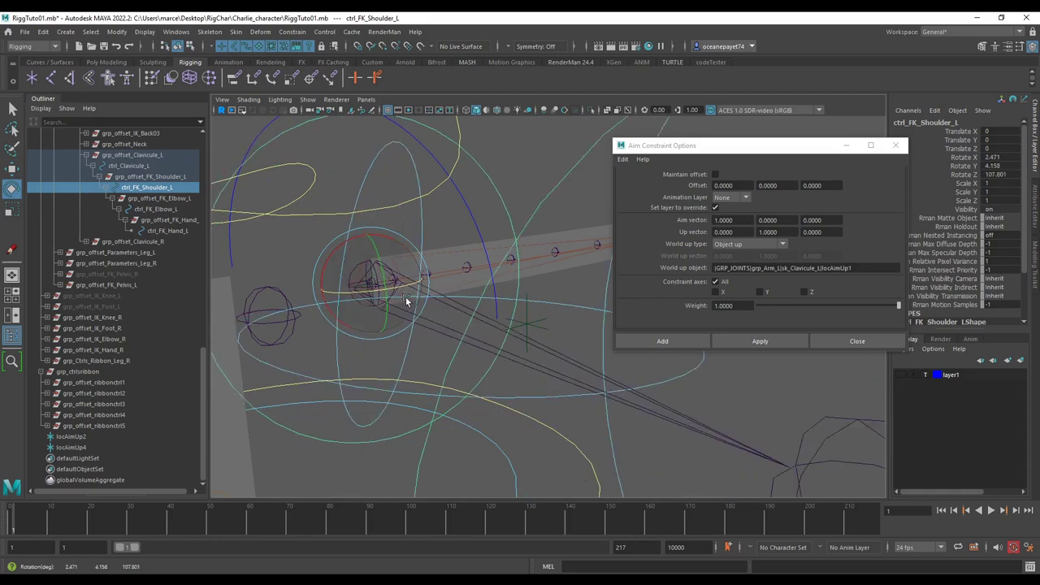
pyautogui.keyDown('alt'); pyautogui.moveTo(405, 298); pyautogui.dragTo(350, 324, button='right'); pyautogui.keyUp('alt')
pyautogui.keyDown('alt'); pyautogui.moveTo(350, 323); pyautogui.dragTo(479, 349); pyautogui.keyUp('alt')
pyautogui.keyDown('alt'); pyautogui.moveTo(478, 349); pyautogui.dragTo(594, 355, button='right'); pyautogui.keyUp('alt')
pyautogui.click(587, 360)
pyautogui.click(573, 362)
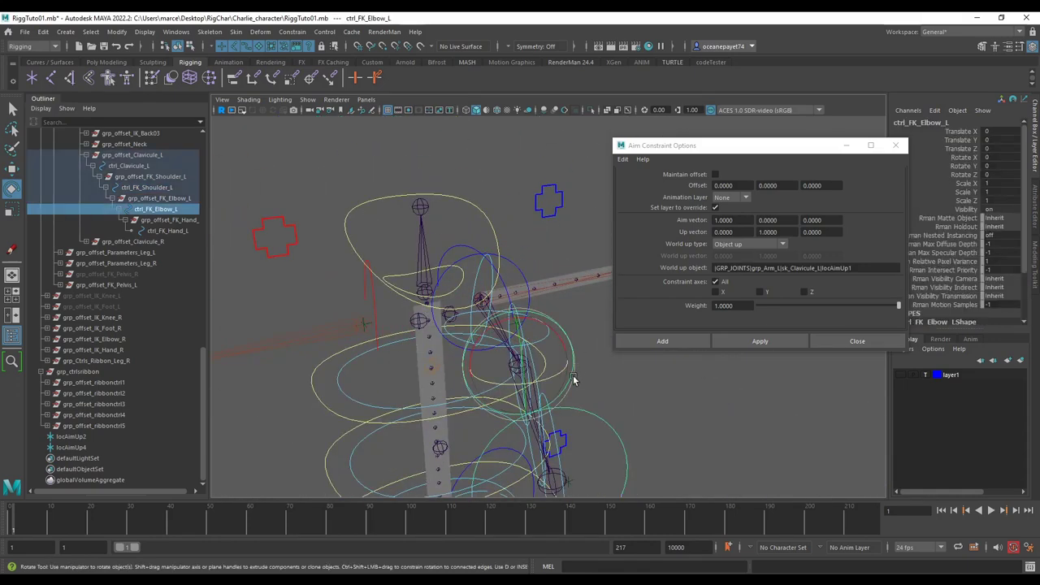
pyautogui.moveTo(559, 380); pyautogui.dragTo(550, 358)
pyautogui.click(522, 272)
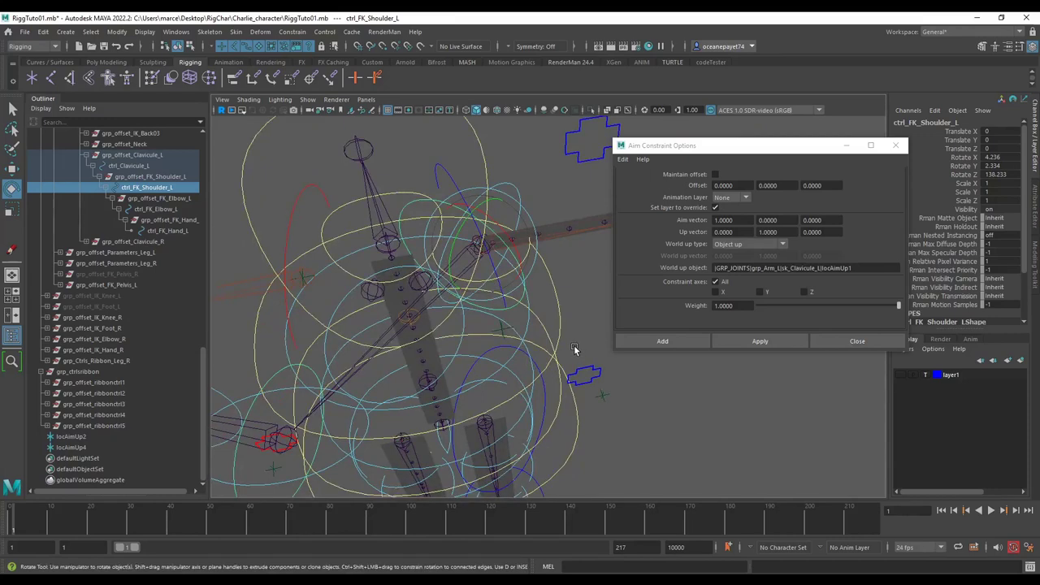
# Undo all test rotations of the left FK shoulder and elbow controls to restore the arm's rest pose.
pyautogui.hotkey('ctrl', 'z')
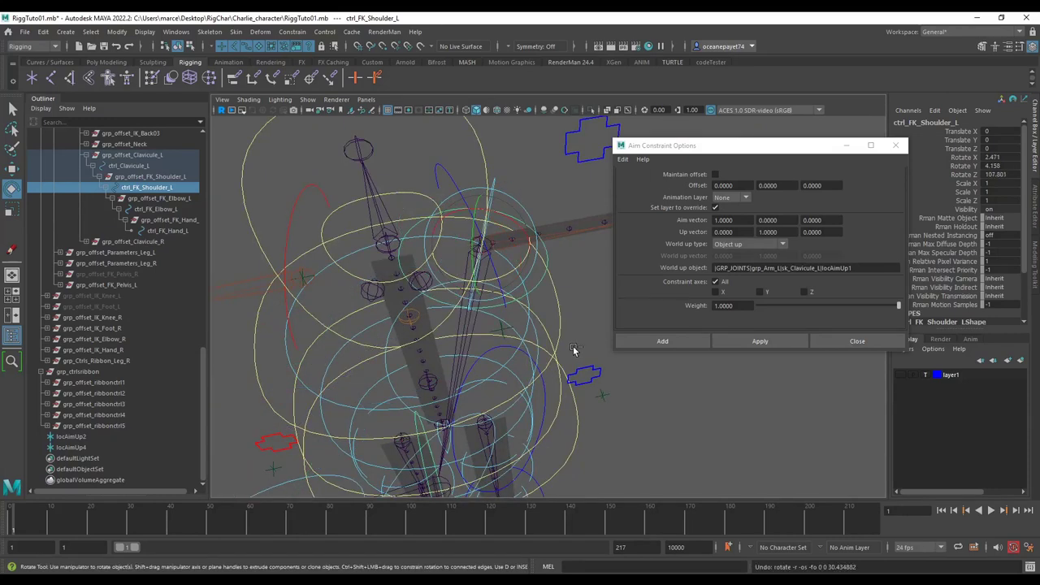
pyautogui.hotkey('ctrl', 'z')
pyautogui.hotkey('ctrl', 'z')
pyautogui.hotkey('ctrl', 'z')
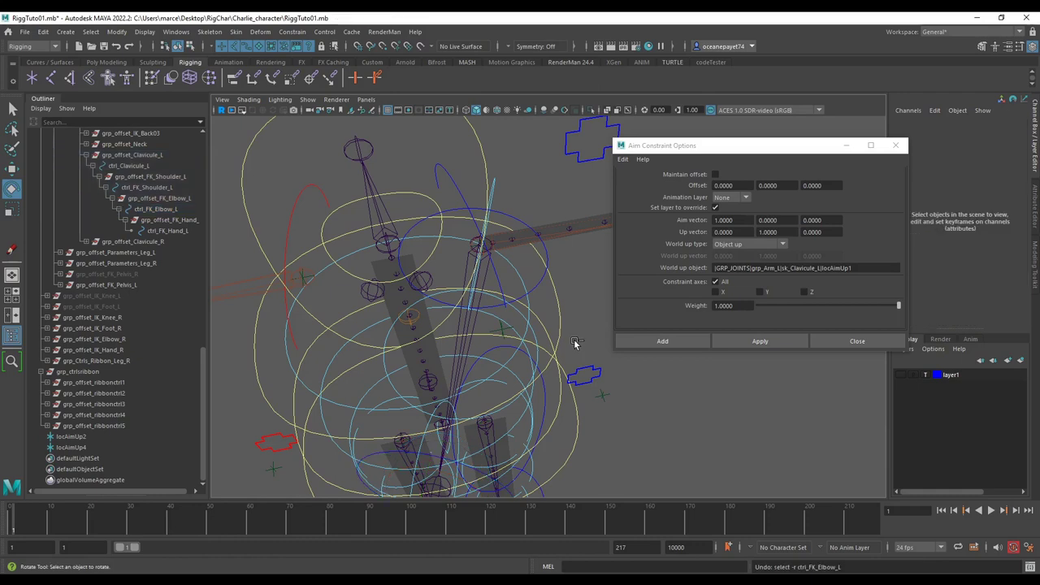
pyautogui.hotkey('ctrl', 'z')
pyautogui.hotkey('ctrl', 'z')
pyautogui.hotkey('ctrl', 'z')
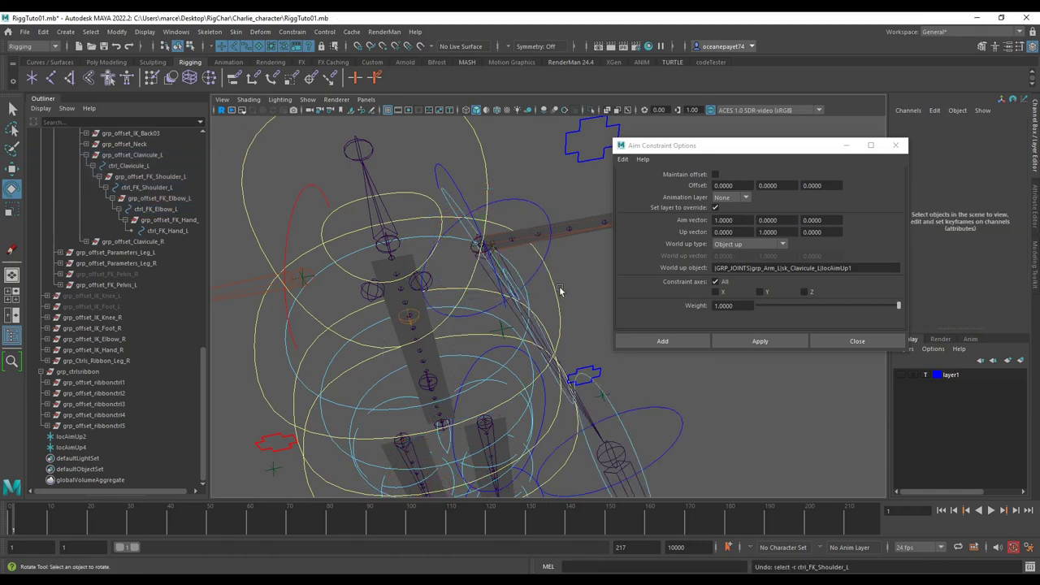
pyautogui.hotkey('ctrl', 'z')
pyautogui.hotkey('ctrl', 'z')
pyautogui.hotkey('ctrl', 'z')
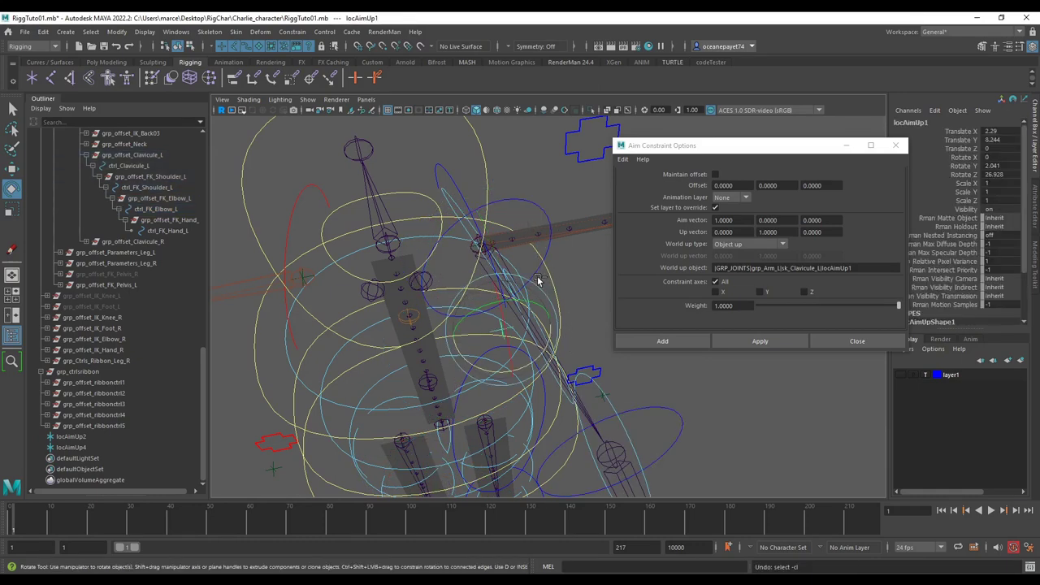
pyautogui.hotkey('ctrl', 'z')
pyautogui.hotkey('ctrl', 'z')
pyautogui.hotkey('ctrl', 'z')
pyautogui.hotkey('ctrl', 'z')
pyautogui.hotkey('ctrl', 'z')
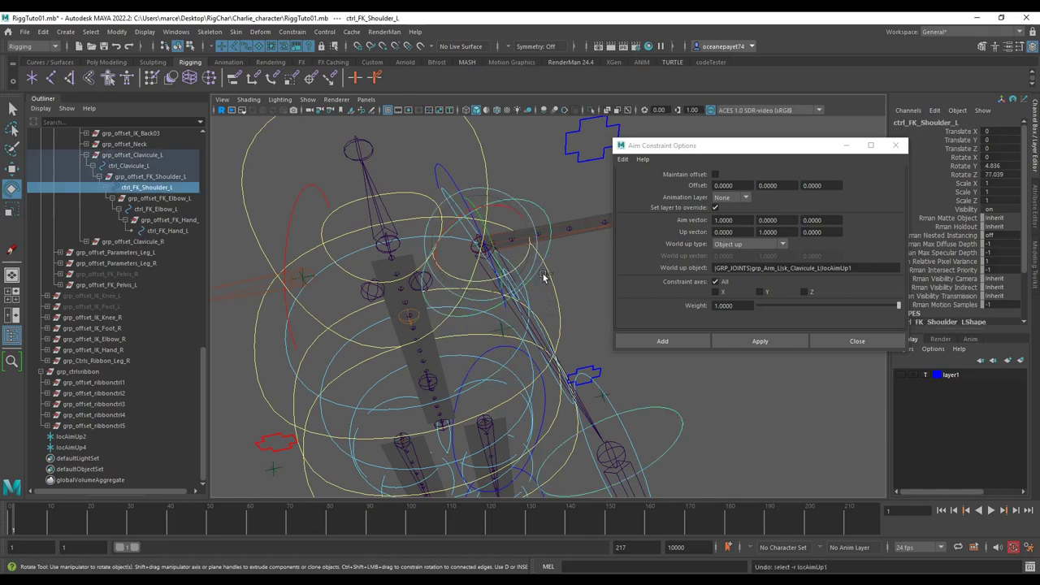
pyautogui.hotkey('ctrl', 'z')
pyautogui.keyDown('alt'); pyautogui.moveTo(544, 281); pyautogui.dragTo(521, 345); pyautogui.keyUp('alt')
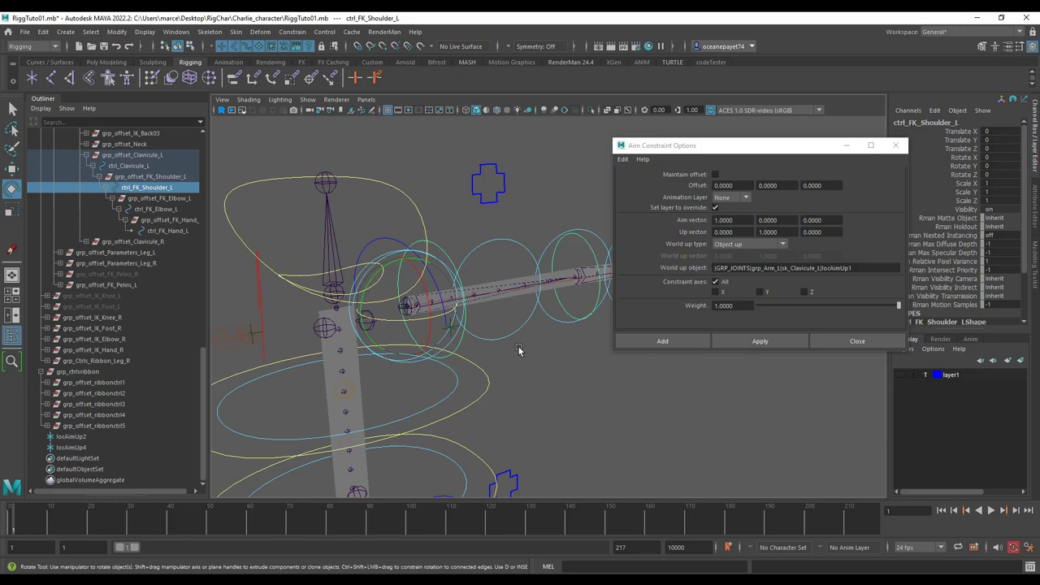
pyautogui.scroll(5, 475, 336)
pyautogui.keyDown('alt'); pyautogui.moveTo(465, 339); pyautogui.dragTo(469, 383); pyautogui.keyUp('alt')
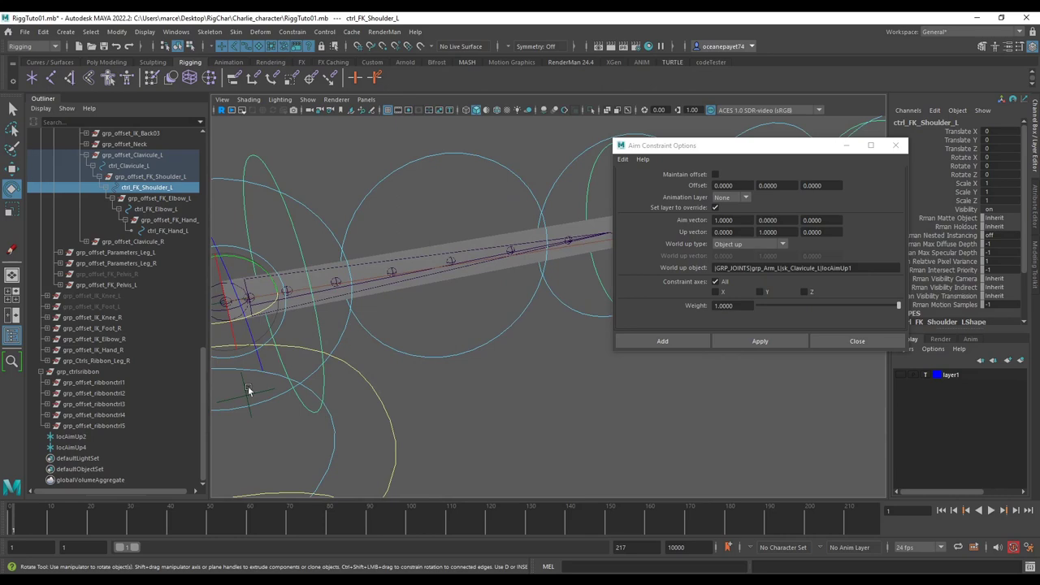
# Inspect the locAimUp1 and loc_Shoulder_Pivot_L locators at the left shoulder, and show the pivot locator's move axes.
pyautogui.scroll(5, 151, 276)
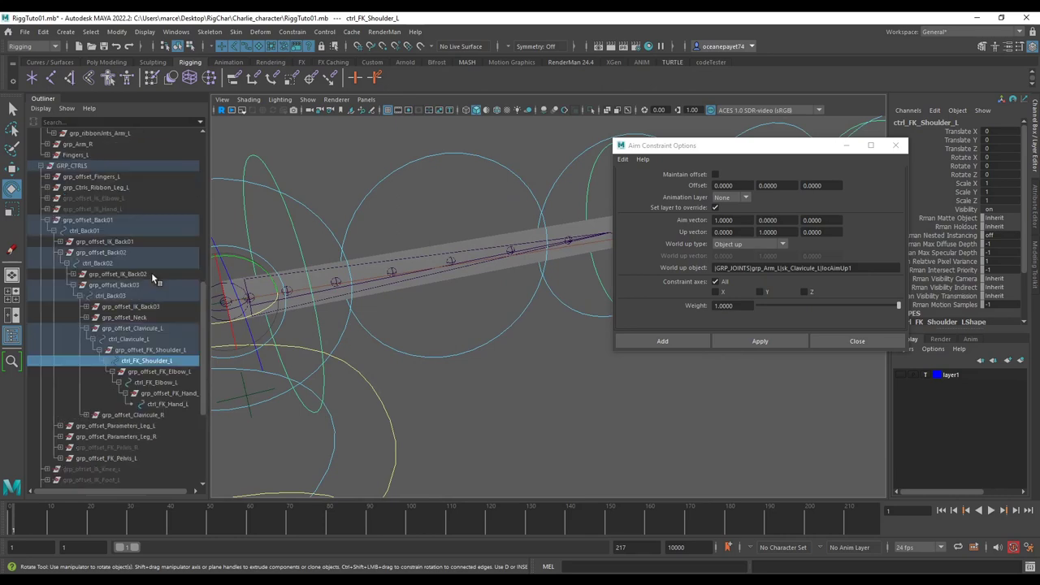
pyautogui.scroll(-5, 137, 309)
pyautogui.keyDown('alt'); pyautogui.moveTo(323, 331); pyautogui.dragTo(419, 349); pyautogui.keyUp('alt')
pyautogui.click(394, 389)
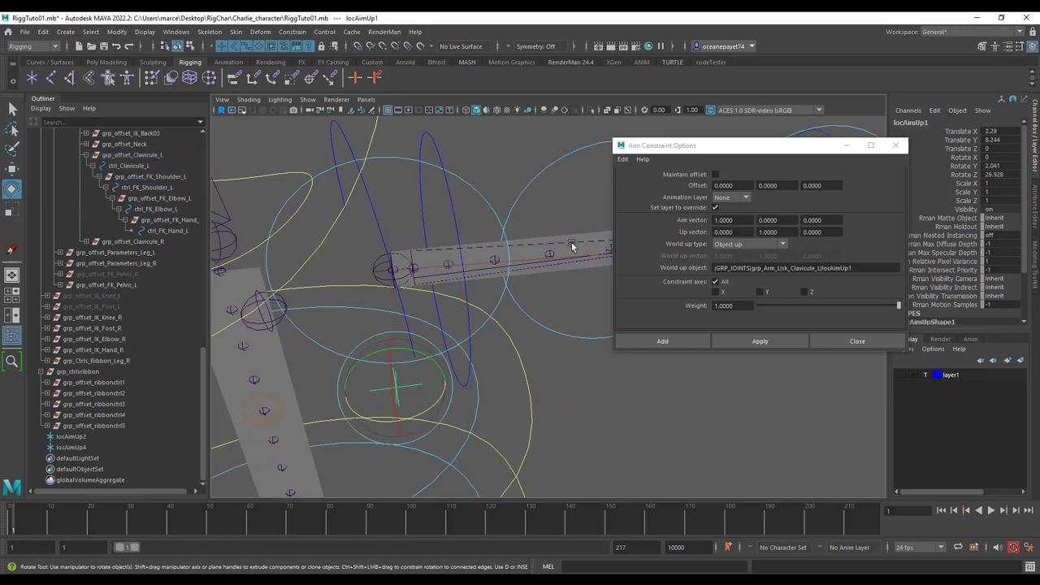
pyautogui.scroll(10, 151, 300)
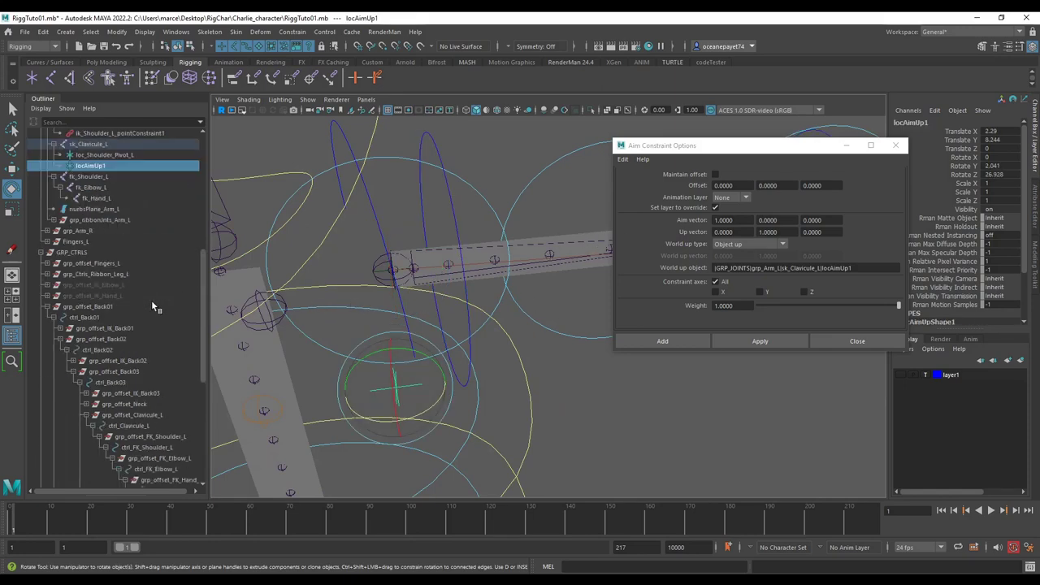
pyautogui.click(125, 329)
pyautogui.scroll(3, 377, 283)
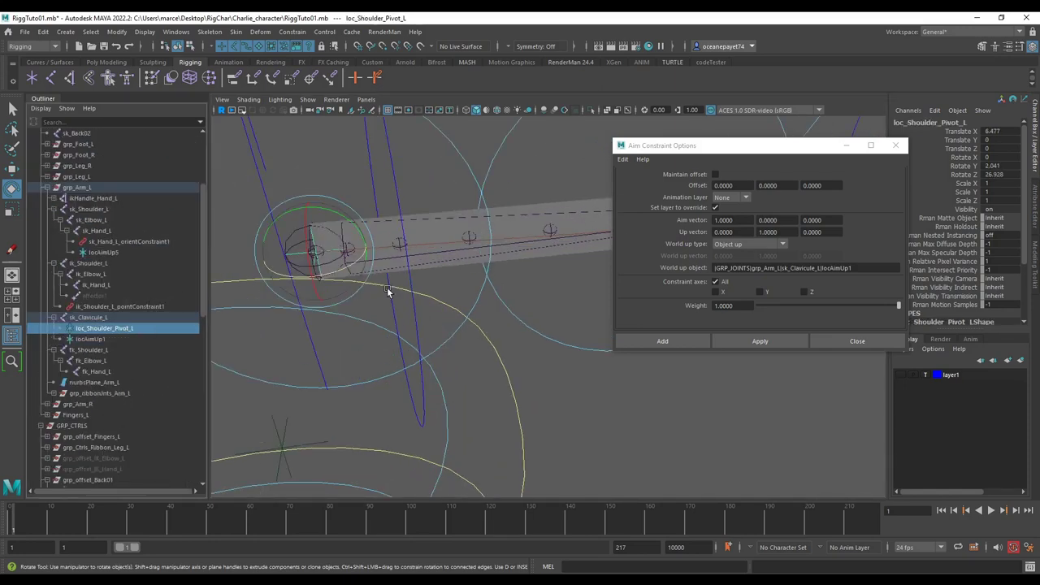
pyautogui.moveTo(381, 287)
pyautogui.keyDown('alt'); pyautogui.mouseDown()
pyautogui.moveTo(398, 273)
pyautogui.moveTo(364, 282)
pyautogui.mouseUp(); pyautogui.keyUp('alt')
pyautogui.press('w')
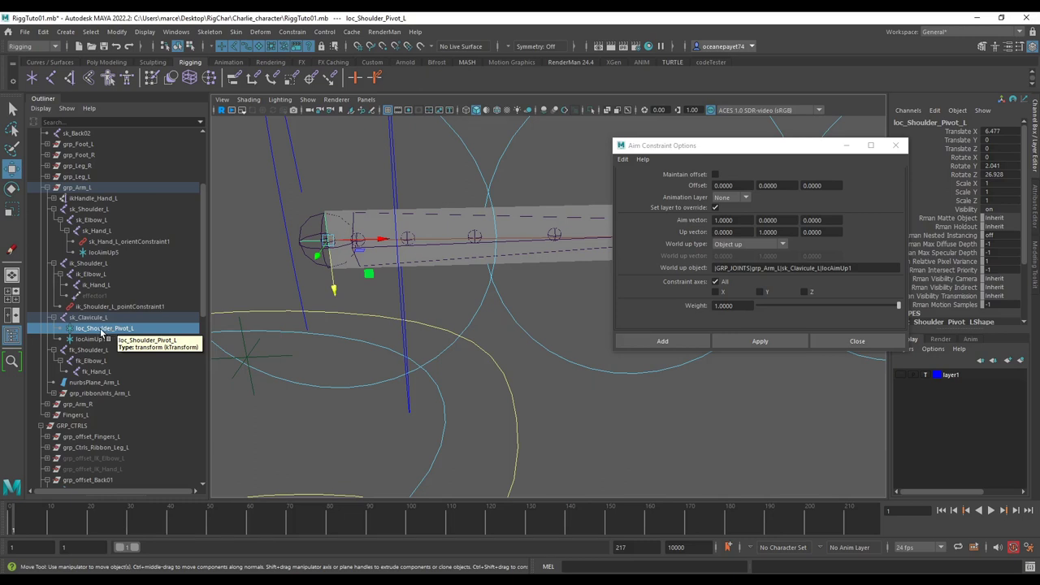
# Compare the axis orientation of loc_Shoulder_Pivot_L with the ik_Shoulder_L and sk_Shoulder_L joints.
pyautogui.click(100, 265)
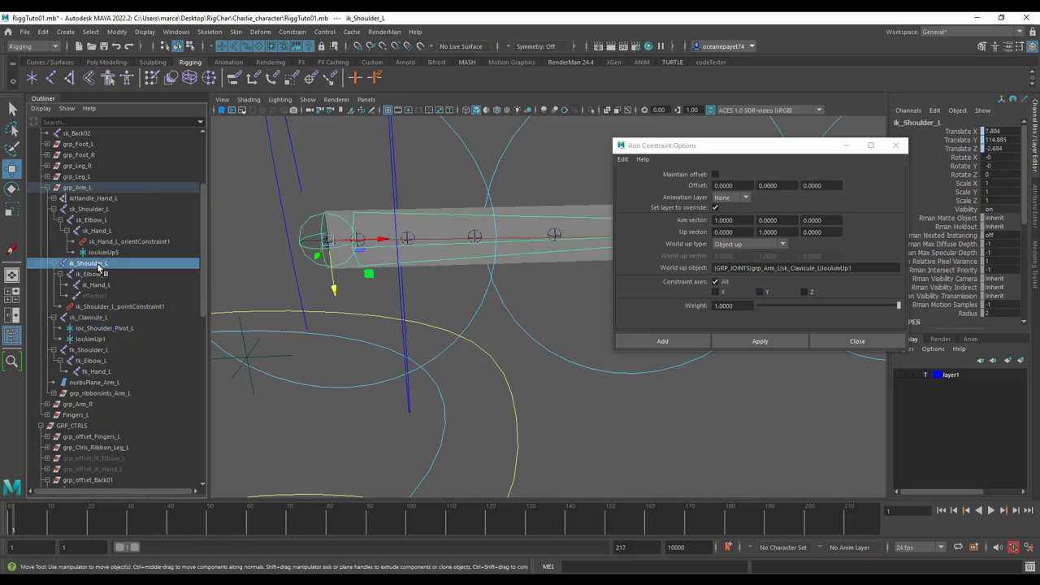
pyautogui.click(104, 329)
pyautogui.click(102, 266)
pyautogui.click(95, 212)
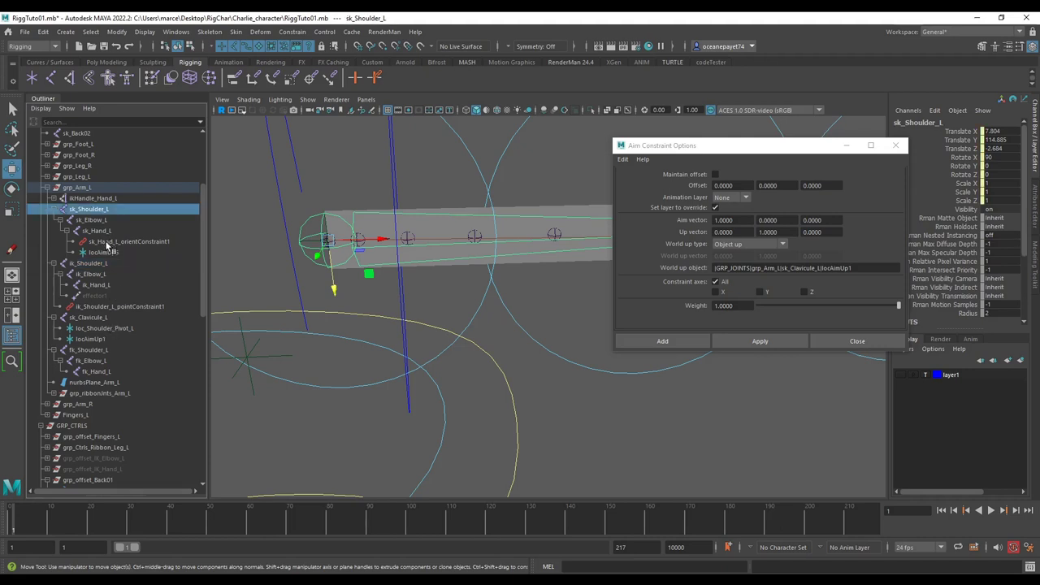
pyautogui.click(116, 329)
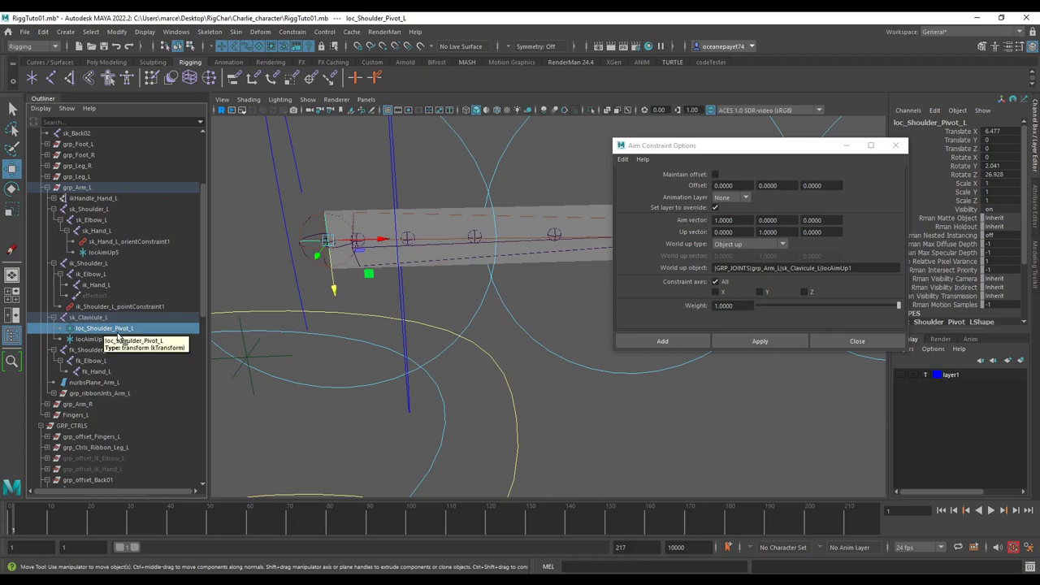
pyautogui.moveTo(225, 311); pyautogui.dragTo(134, 321, button='middle')
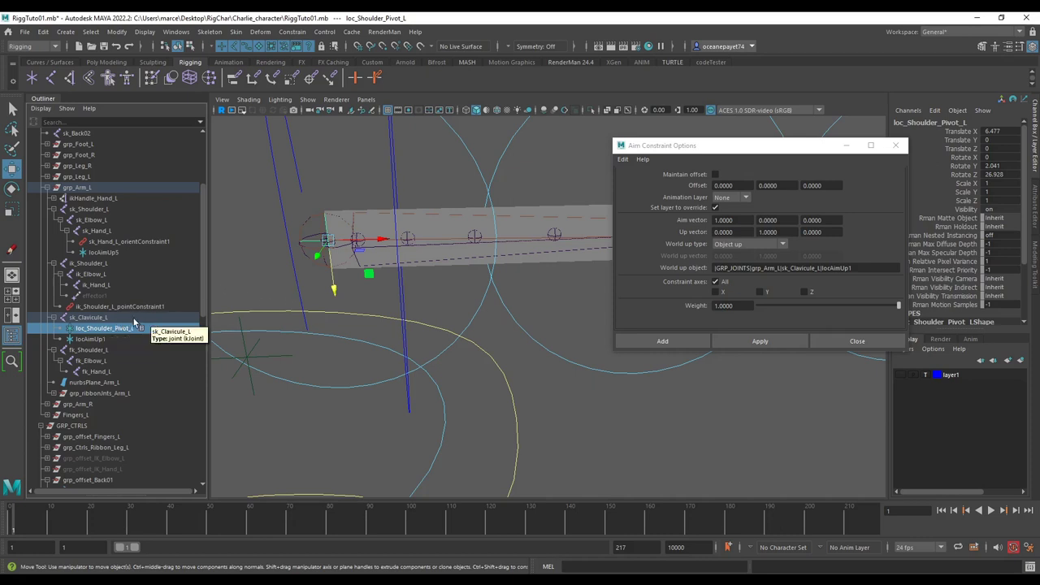
# Rotate the left FK shoulder control to test how the shoulder end of the ribbon follows, and undo the rotation.
pyautogui.keyDown('alt'); pyautogui.moveTo(321, 244); pyautogui.dragTo(408, 252); pyautogui.keyUp('alt')
pyautogui.click(455, 203)
pyautogui.click(452, 204)
pyautogui.press('e')
pyautogui.keyDown('alt'); pyautogui.moveTo(409, 253); pyautogui.dragTo(469, 304, button='middle'); pyautogui.keyUp('alt')
pyautogui.scroll(3, 469, 303)
pyautogui.moveTo(390, 295); pyautogui.dragTo(366, 285)
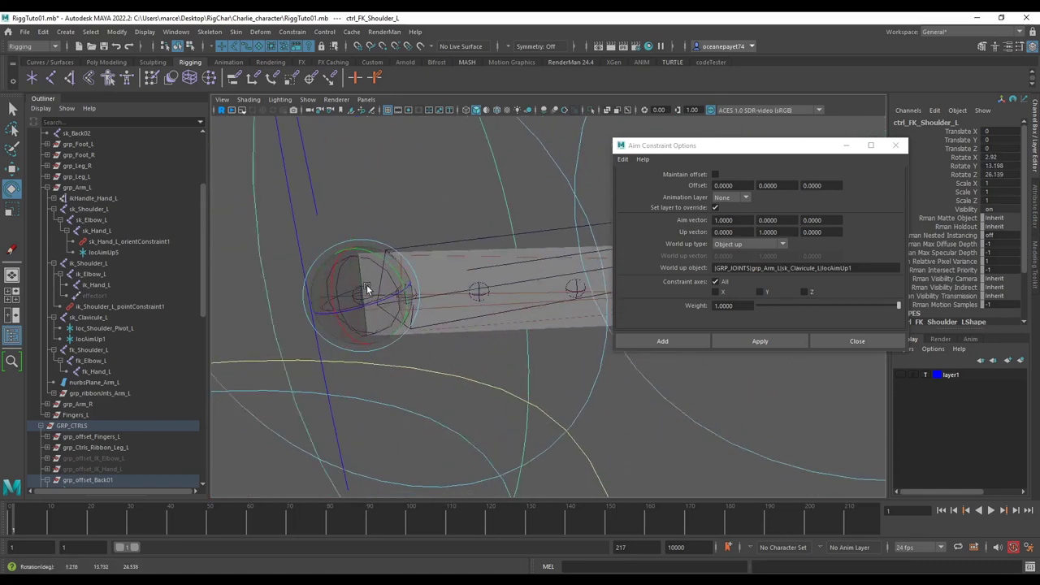
pyautogui.hotkey('ctrl', 'z')
pyautogui.hotkey('ctrl', 'z')
pyautogui.hotkey('ctrl', 'z')
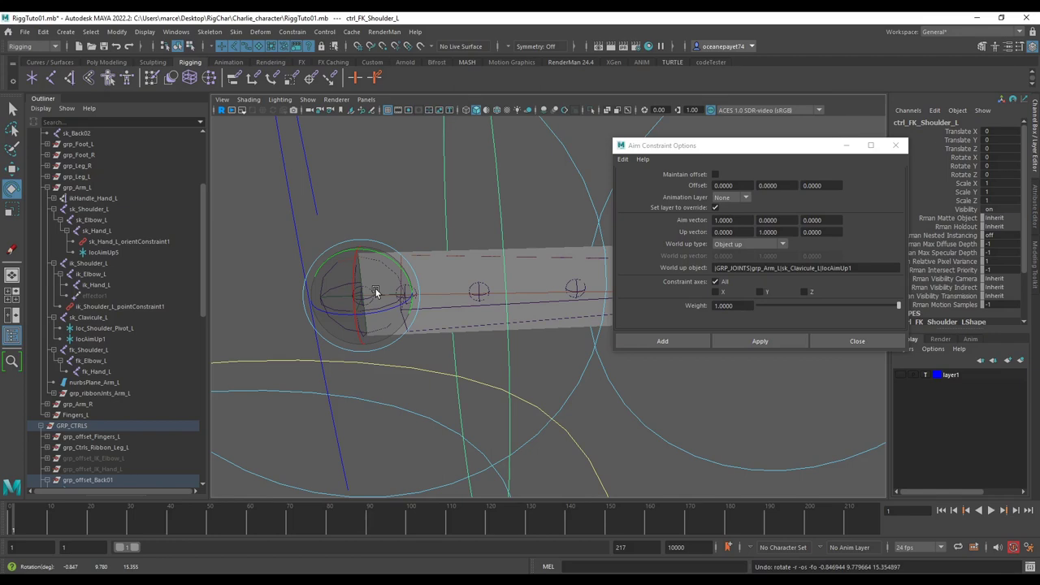
# Repeat the left FK shoulder test rotation while checking the shoulder from several angles, undoing each attempt.
pyautogui.moveTo(375, 289)
pyautogui.mouseDown()
pyautogui.moveTo(340, 282)
pyautogui.moveTo(350, 279)
pyautogui.moveTo(336, 290)
pyautogui.moveTo(355, 293)
pyautogui.mouseUp()
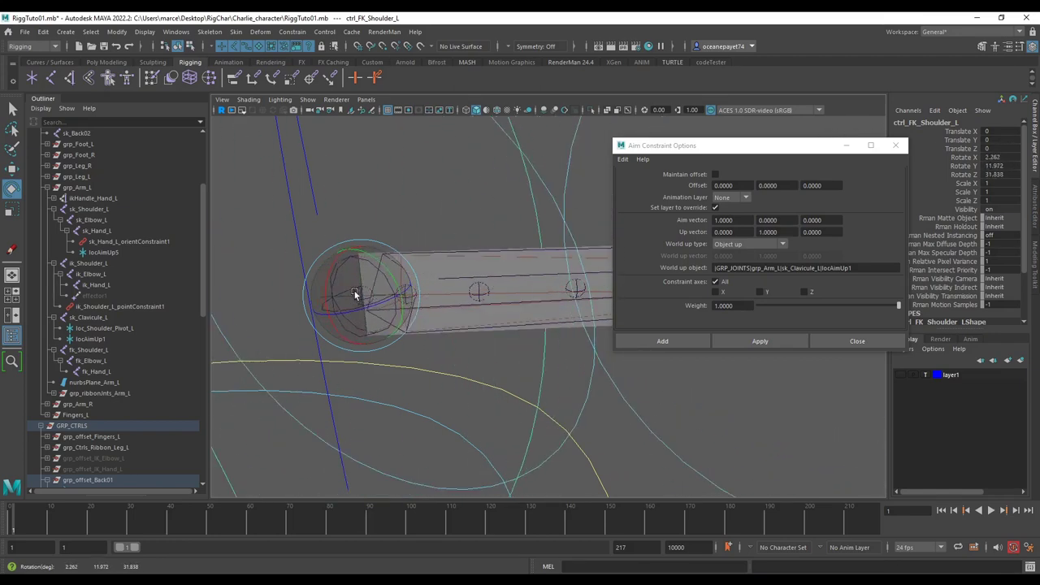
pyautogui.hotkey('ctrl', 'z')
pyautogui.scroll(-5, 400, 288)
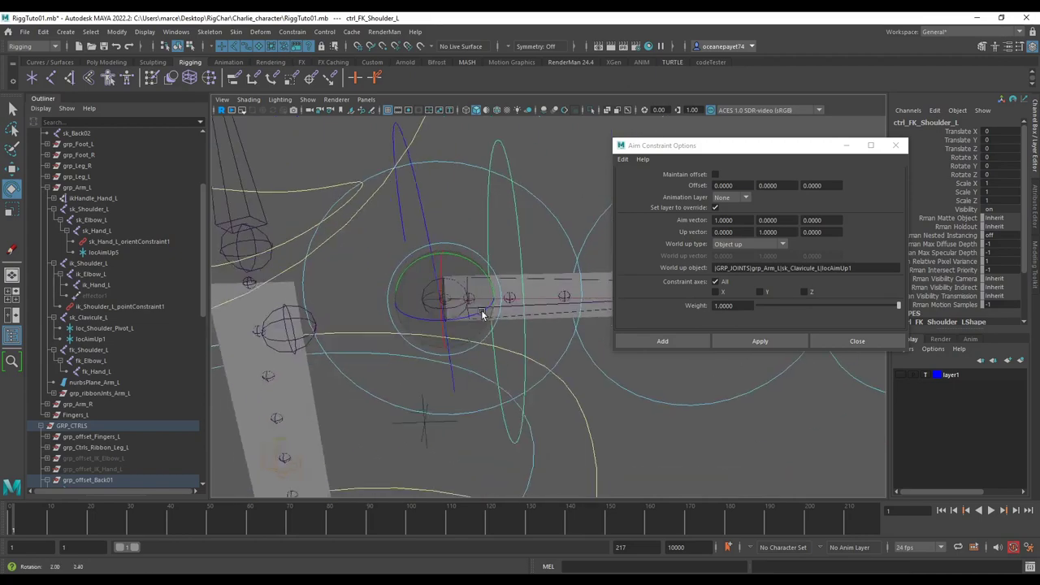
pyautogui.keyDown('alt'); pyautogui.moveTo(483, 314); pyautogui.dragTo(423, 283); pyautogui.keyUp('alt')
pyautogui.hotkey('ctrl', 'z')
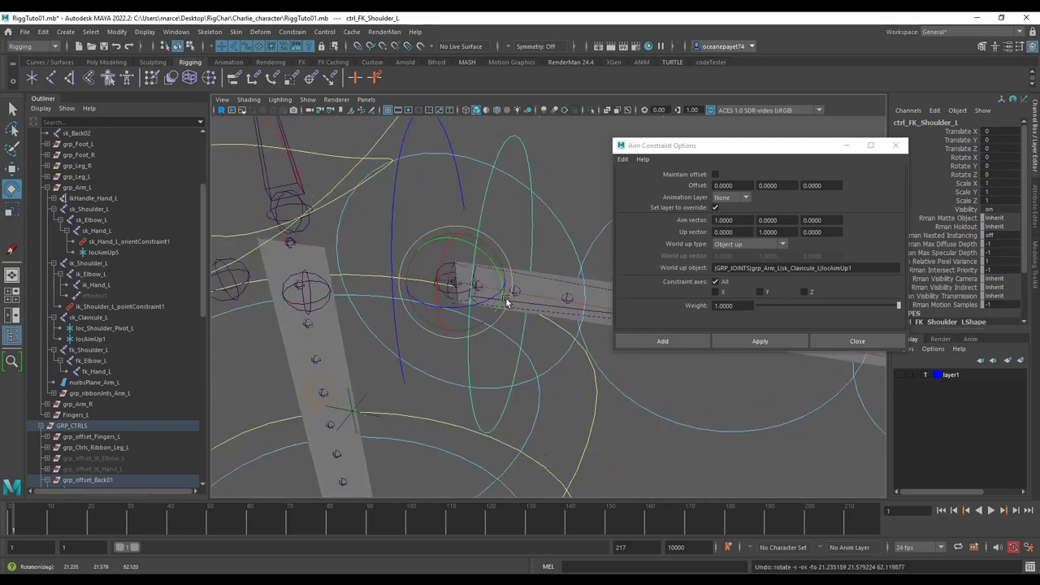
pyautogui.keyDown('alt'); pyautogui.moveTo(494, 295); pyautogui.dragTo(443, 260); pyautogui.keyUp('alt')
pyautogui.hotkey('ctrl', 'z')
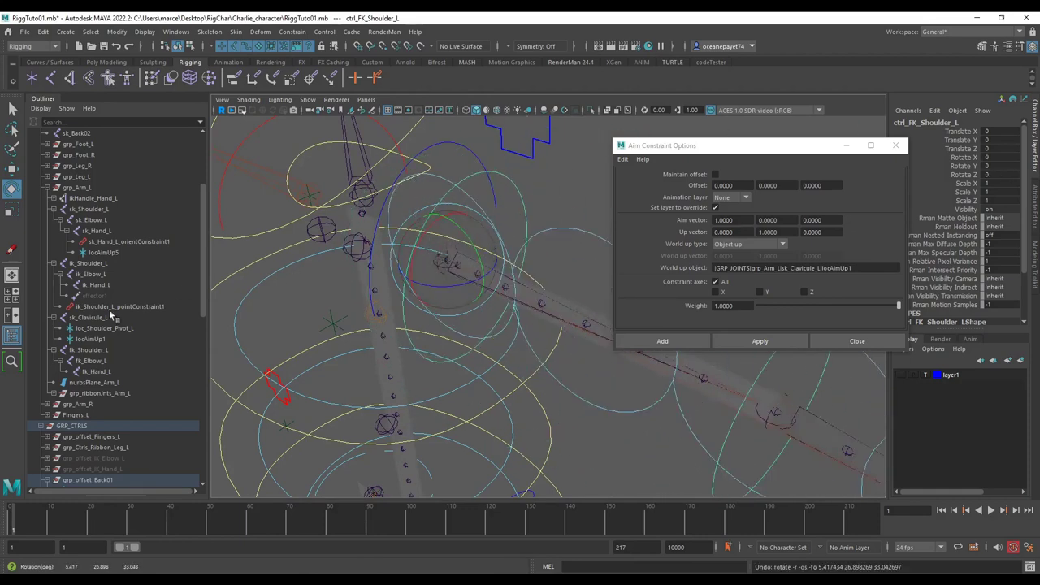
# Check loc_Shoulder_Pivot_L, rotate the left FK shoulder control away from the rest pose and show its move axes.
pyautogui.click(111, 328)
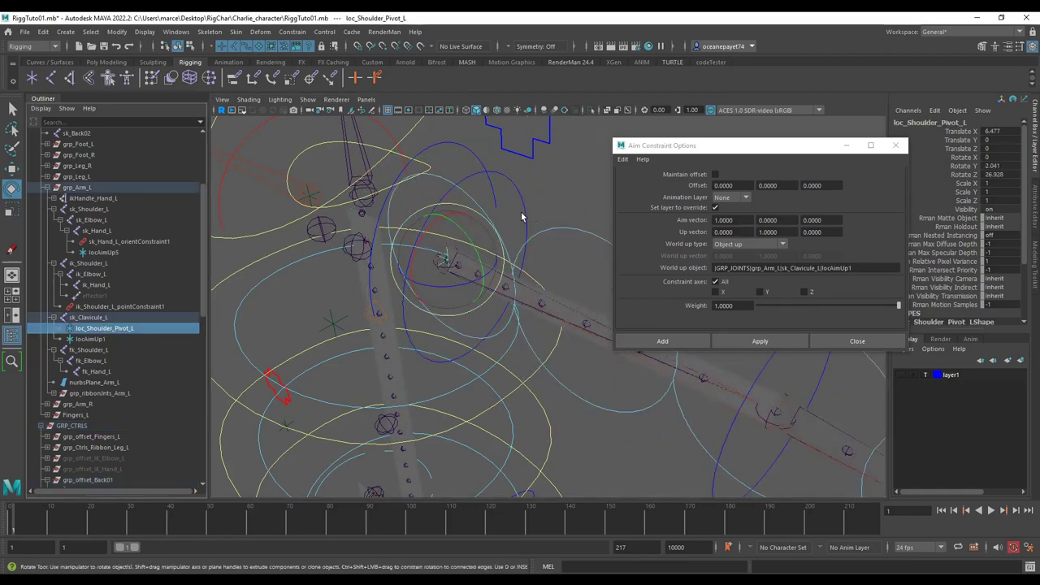
pyautogui.click(525, 240)
pyautogui.moveTo(451, 262); pyautogui.dragTo(411, 273)
pyautogui.press('w')
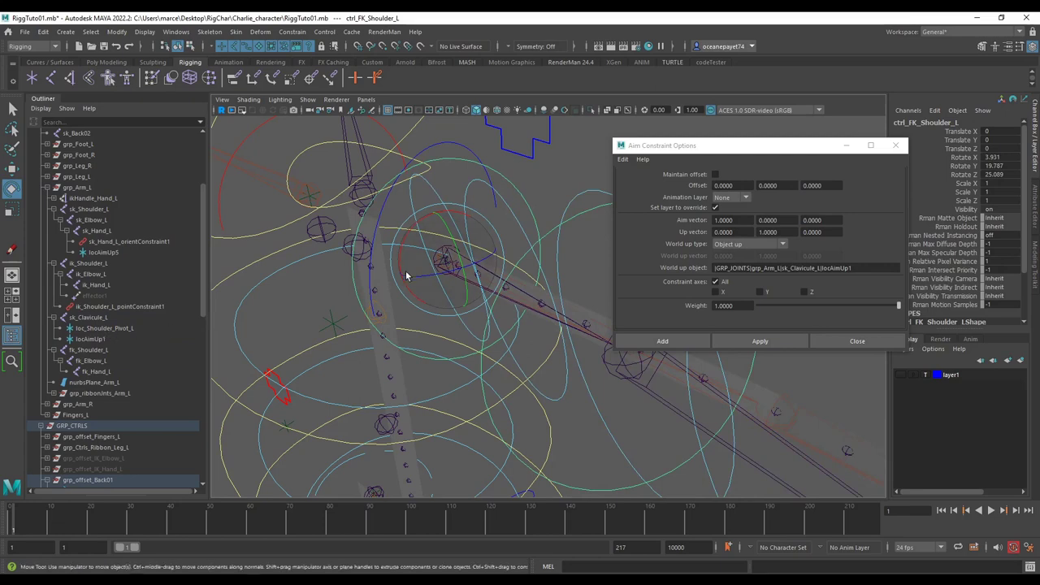
pyautogui.keyDown('alt'); pyautogui.moveTo(393, 274); pyautogui.dragTo(439, 281, button='right'); pyautogui.keyUp('alt')
pyautogui.keyDown('alt'); pyautogui.moveTo(439, 280); pyautogui.dragTo(427, 329); pyautogui.keyUp('alt')
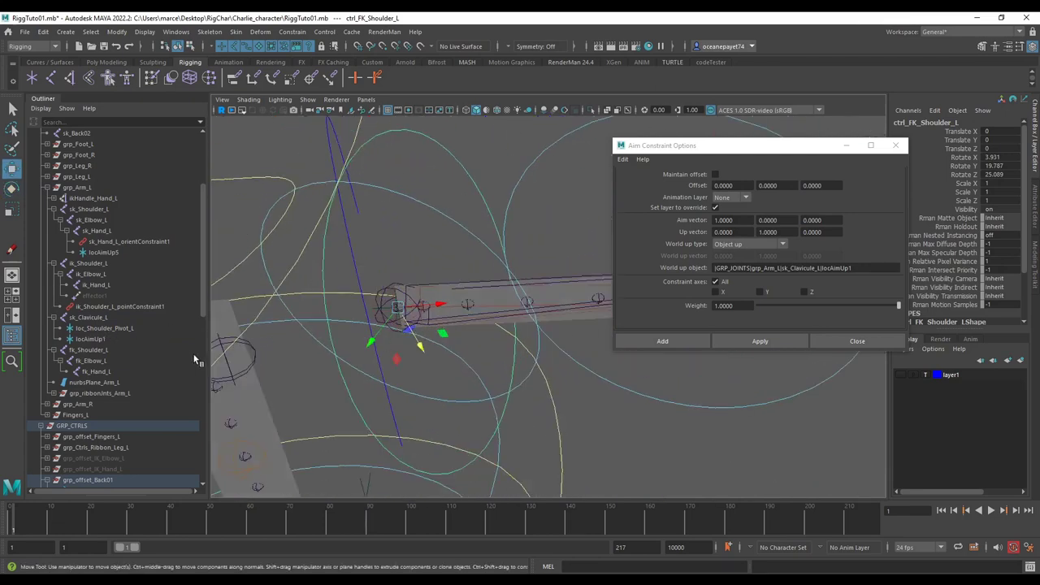
# Compare the axes of loc_Shoulder_Pivot_L with those of the rotated left FK shoulder control.
pyautogui.click(110, 330)
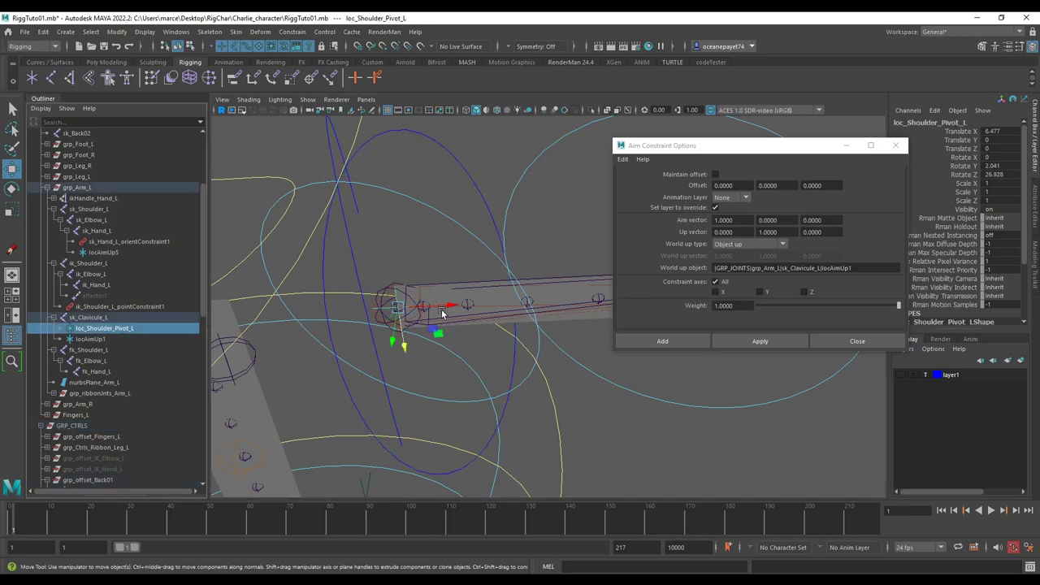
pyautogui.scroll(3, 443, 314)
pyautogui.keyDown('alt'); pyautogui.moveTo(443, 314); pyautogui.dragTo(383, 330); pyautogui.keyUp('alt')
pyautogui.scroll(-3, 383, 330)
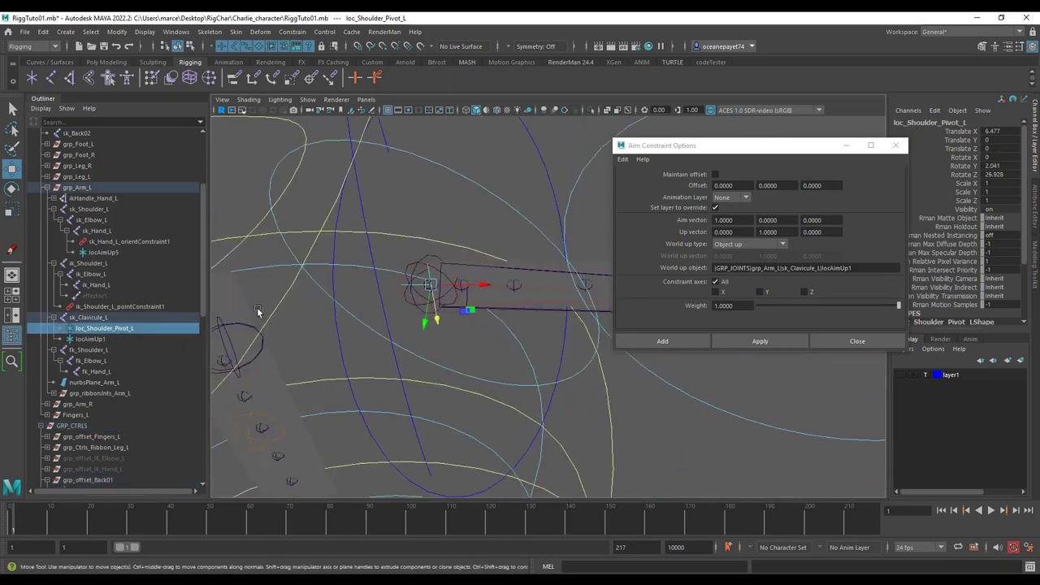
pyautogui.keyDown('alt'); pyautogui.moveTo(467, 220); pyautogui.dragTo(505, 215); pyautogui.keyUp('alt')
pyautogui.click(532, 193)
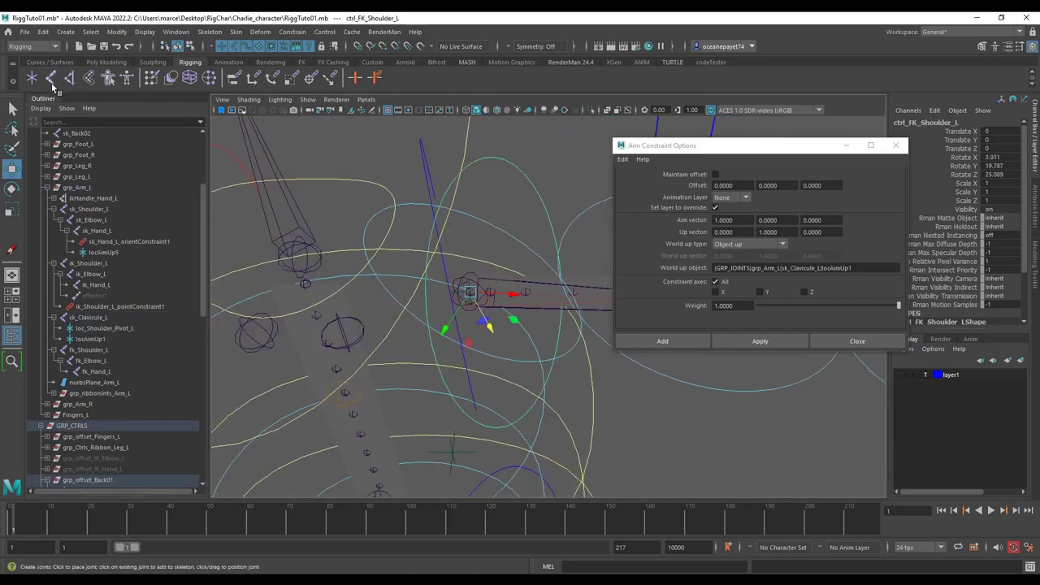
# Reset the left FK shoulder control to its rest pose with the custom reset tool and check the shoulder.
pyautogui.keyDown('alt'); pyautogui.moveTo(430, 257); pyautogui.dragTo(407, 269); pyautogui.keyUp('alt')
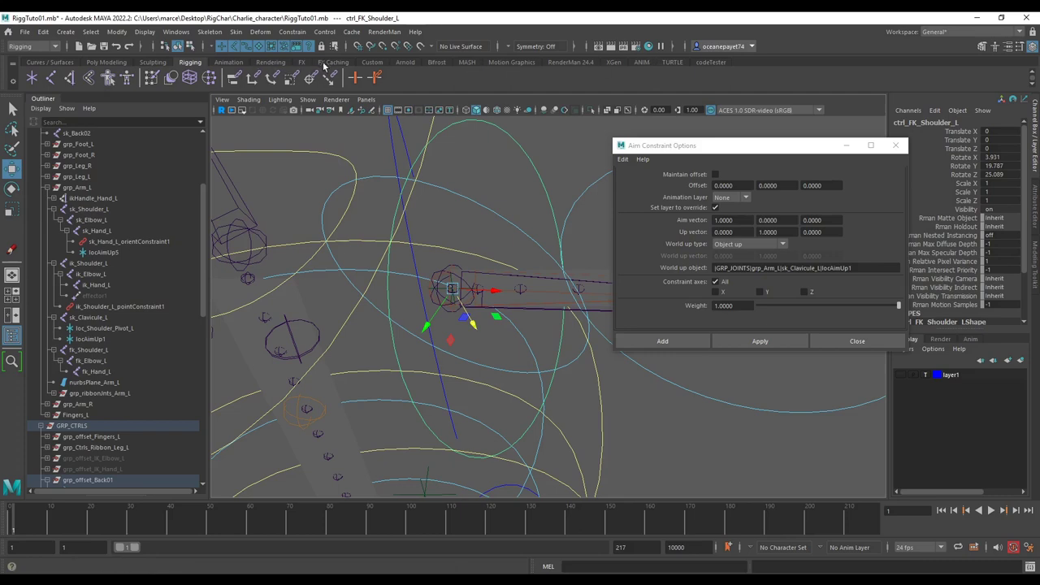
pyautogui.click(373, 62)
pyautogui.click(147, 77)
pyautogui.keyDown('alt'); pyautogui.moveTo(488, 236); pyautogui.dragTo(390, 196, button='right'); pyautogui.keyUp('alt')
pyautogui.keyDown('alt'); pyautogui.moveTo(463, 262); pyautogui.dragTo(491, 287); pyautogui.keyUp('alt')
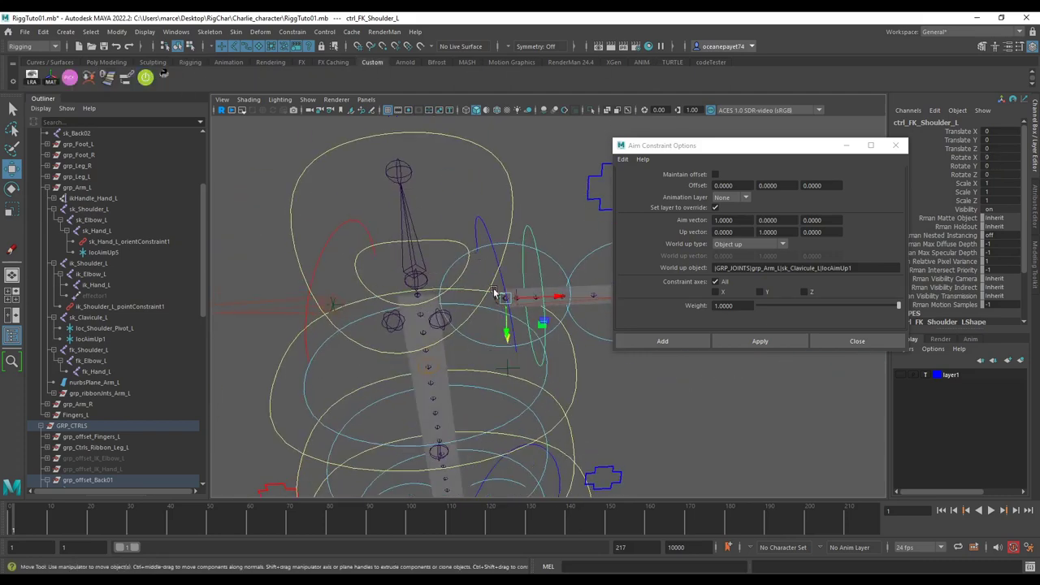
pyautogui.keyDown('alt'); pyautogui.moveTo(450, 211); pyautogui.dragTo(447, 214); pyautogui.keyUp('alt')
pyautogui.keyDown('alt'); pyautogui.moveTo(505, 243); pyautogui.dragTo(481, 218, button='middle'); pyautogui.keyUp('alt')
pyautogui.keyDown('alt'); pyautogui.moveTo(480, 218); pyautogui.dragTo(512, 235, button='right'); pyautogui.keyUp('alt')
pyautogui.keyDown('alt'); pyautogui.moveTo(512, 236); pyautogui.dragTo(510, 249); pyautogui.keyUp('alt')
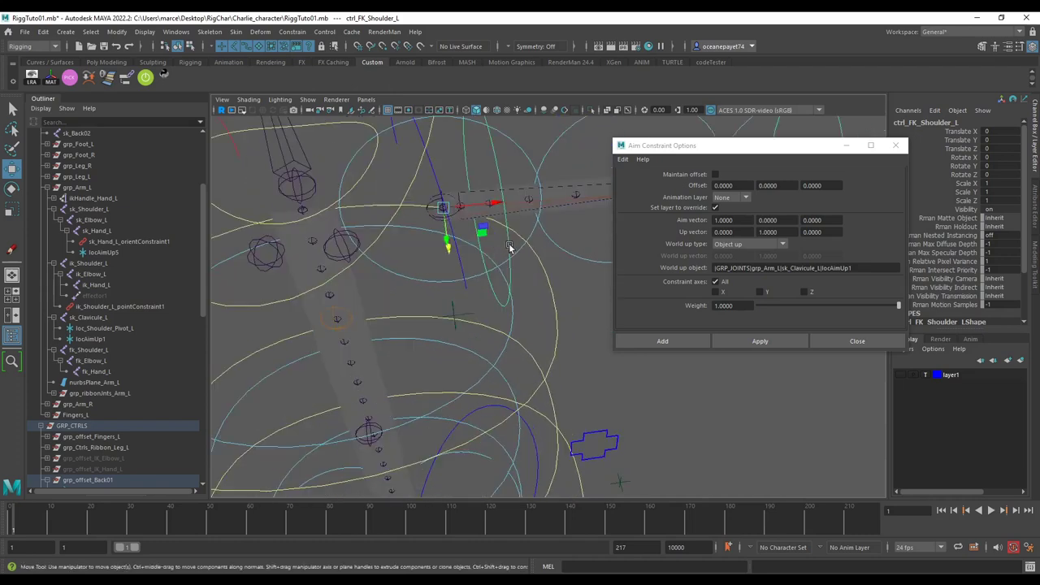
# Delete the aim constraint under grp_offset_ribbonctrl1.
pyautogui.keyDown('alt'); pyautogui.moveTo(455, 311); pyautogui.dragTo(468, 322); pyautogui.keyUp('alt')
pyautogui.click(468, 322)
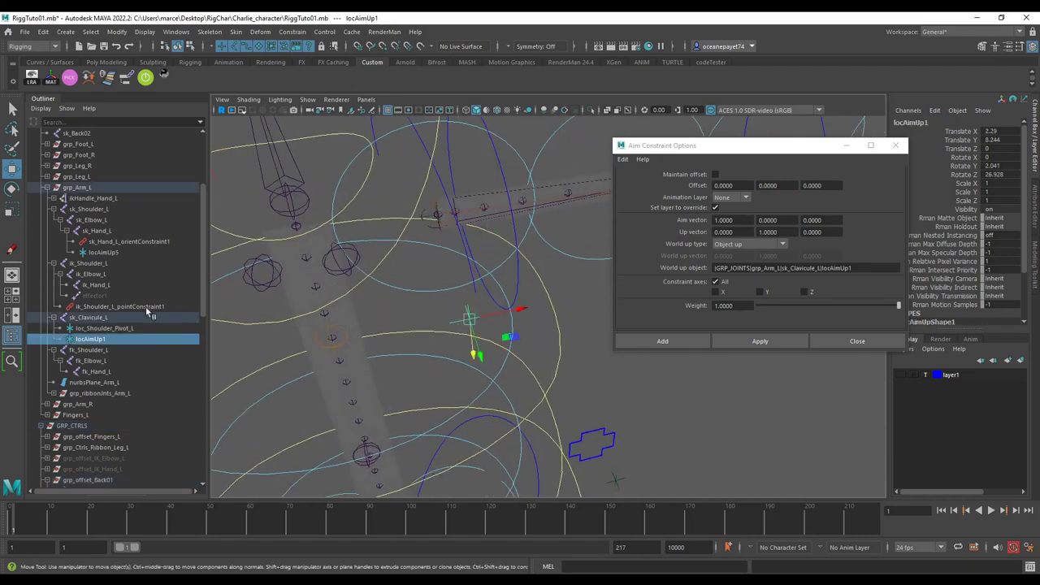
pyautogui.scroll(-10, 146, 306)
pyautogui.click(46, 383)
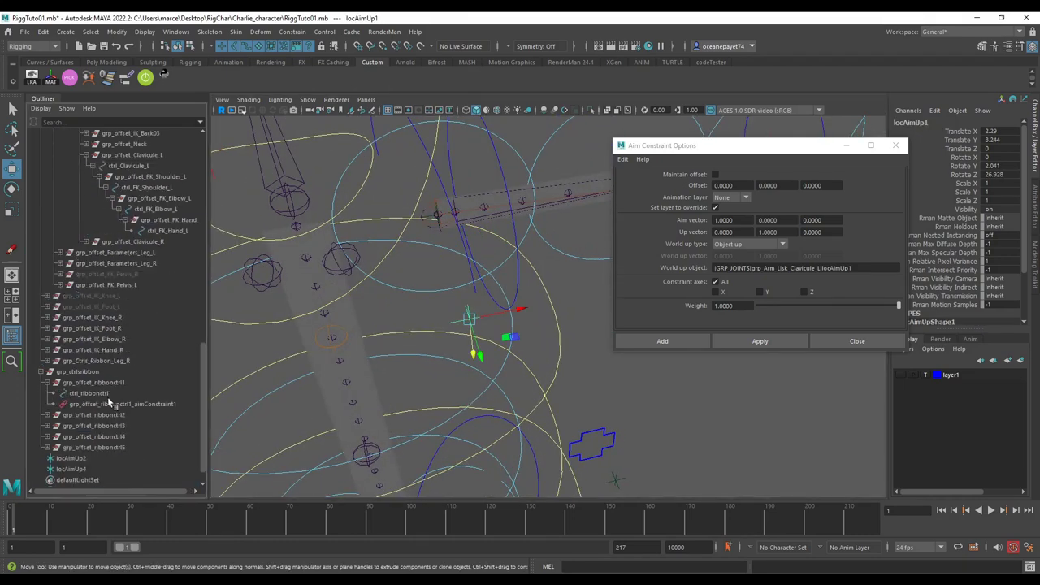
pyautogui.click(93, 404)
pyautogui.press('Delete')
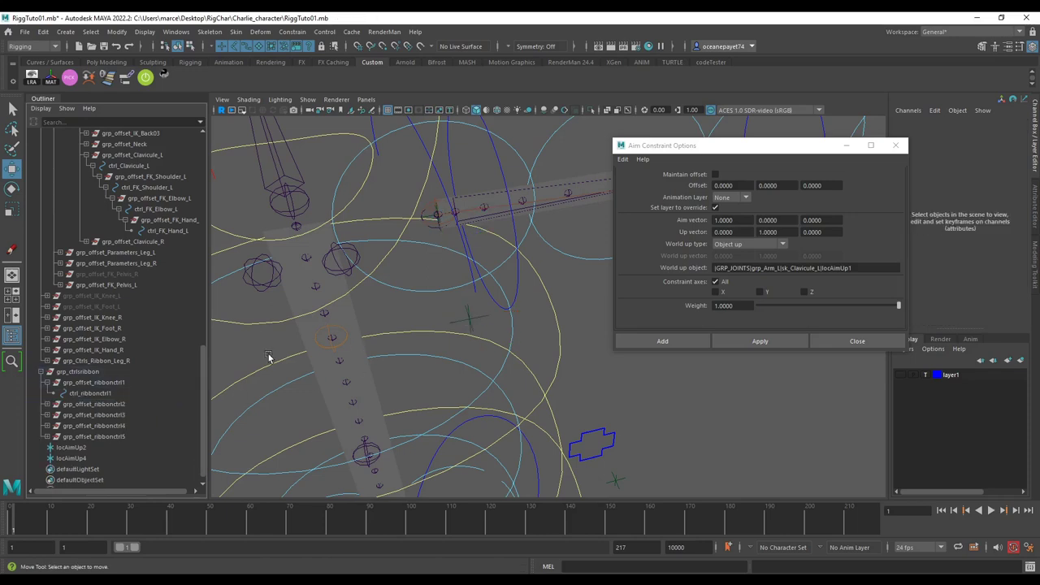
# Examine the axes of grp_offset_ribbonctrl1 at the left shoulder and locate the shoulder pivot locator in the hierarchy.
pyautogui.click(96, 382)
pyautogui.keyDown('alt'); pyautogui.moveTo(471, 282); pyautogui.dragTo(421, 345); pyautogui.keyUp('alt')
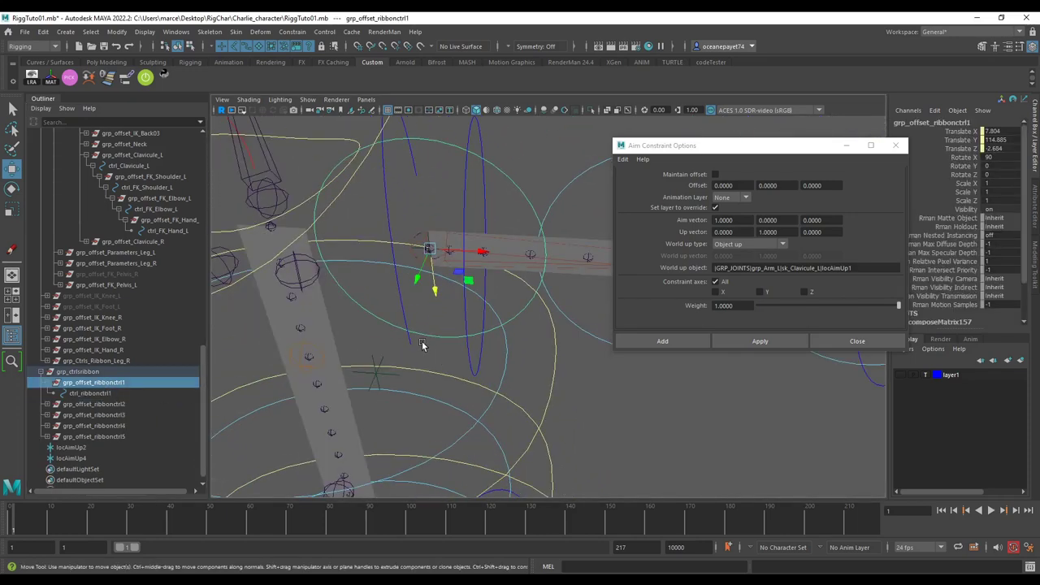
pyautogui.keyDown('alt'); pyautogui.moveTo(360, 316); pyautogui.dragTo(363, 333); pyautogui.keyUp('alt')
pyautogui.scroll(10, 167, 356)
pyautogui.scroll(-12, 151, 336)
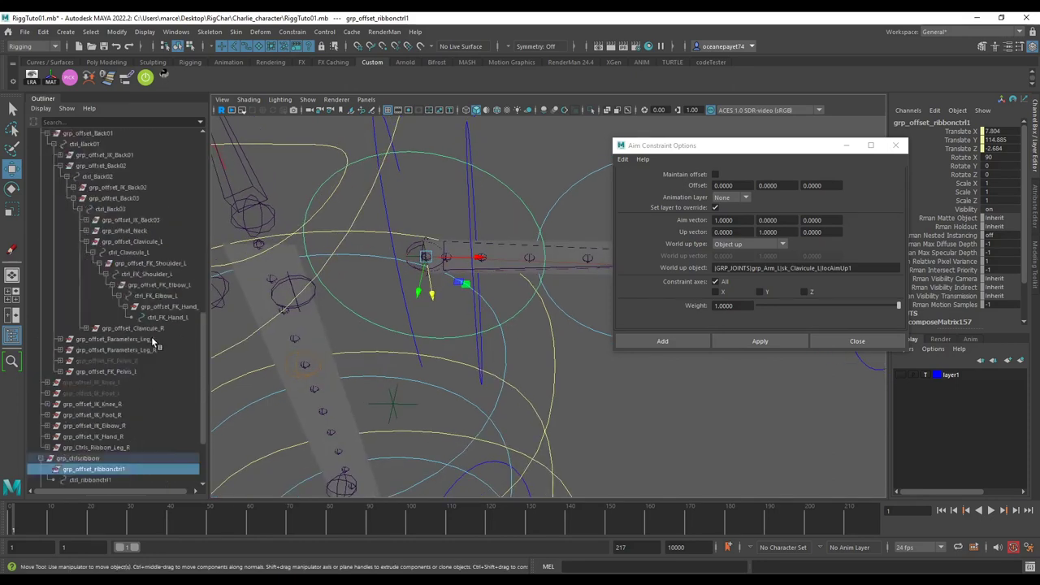
pyautogui.scroll(8, 142, 309)
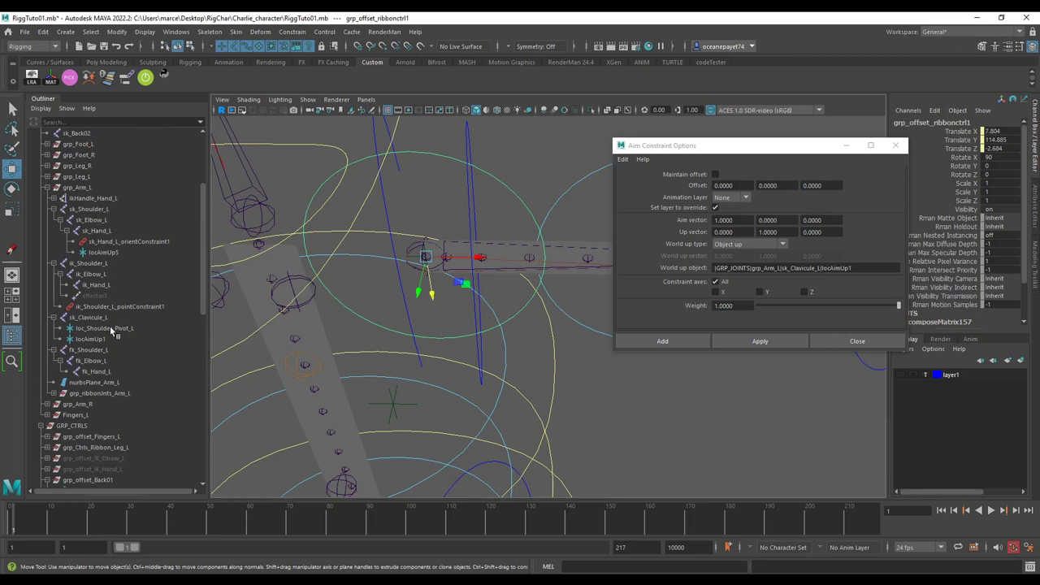
# Parent constrain grp_offset_ribbonctrl1 to loc_Shoulder_Pivot_L with maintain offset enabled and all translate and rotate axes constrained.
pyautogui.click(104, 328)
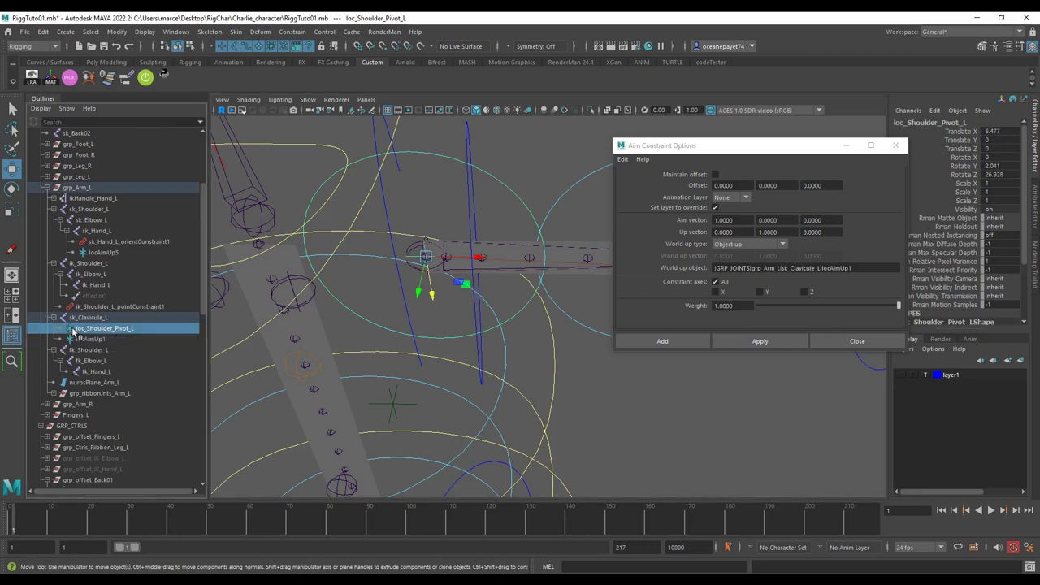
pyautogui.scroll(-8, 94, 333)
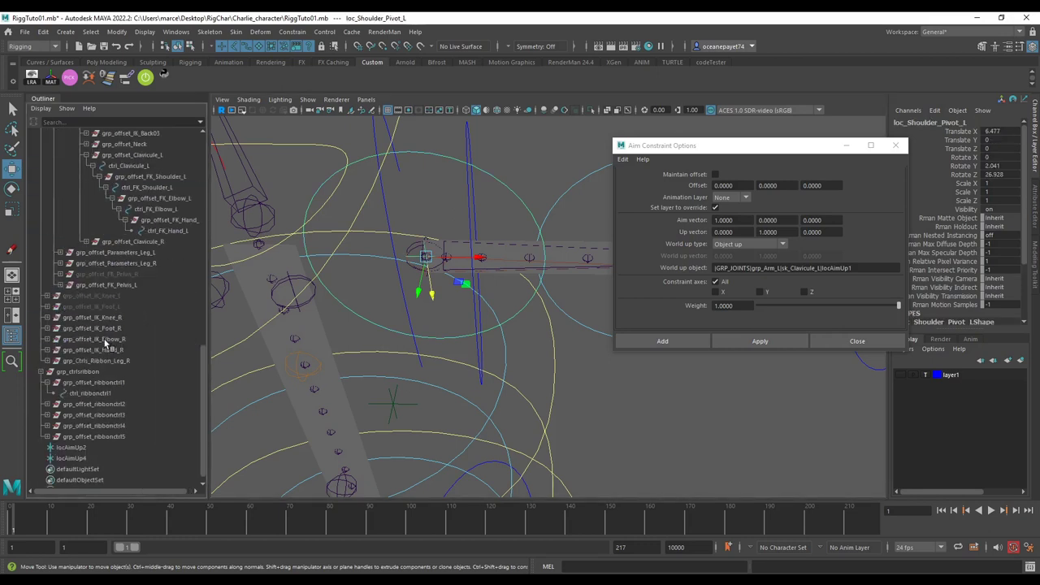
pyautogui.click(96, 371)
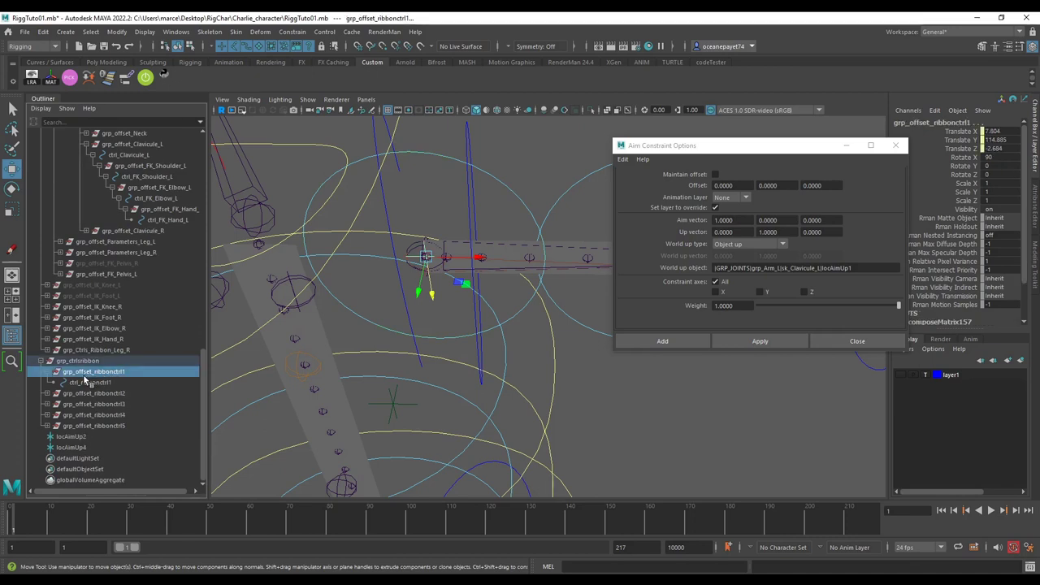
pyautogui.hotkey('ctrl', 'z')
pyautogui.scroll(5, 115, 333)
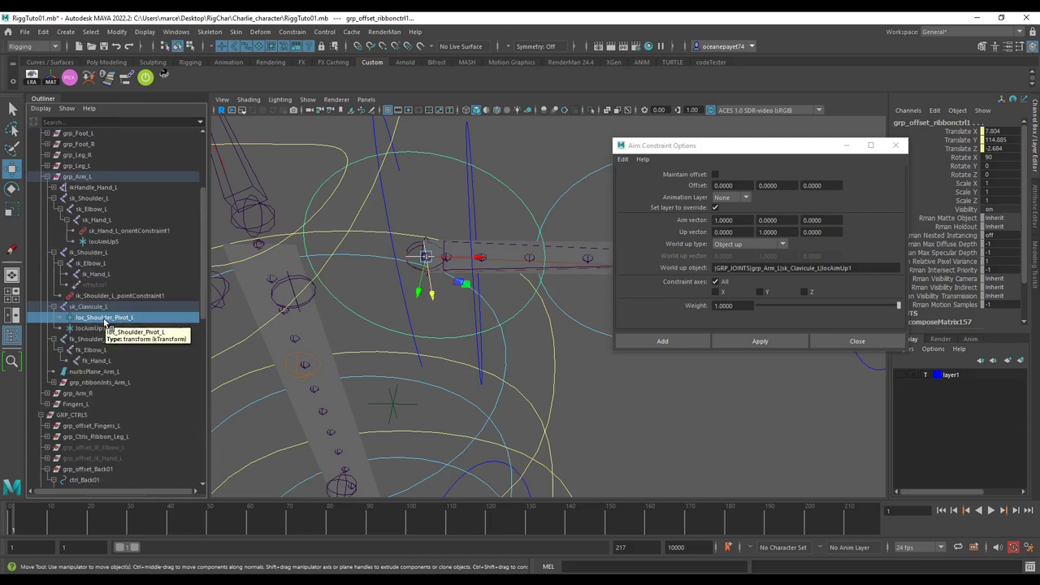
pyautogui.scroll(-8, 114, 325)
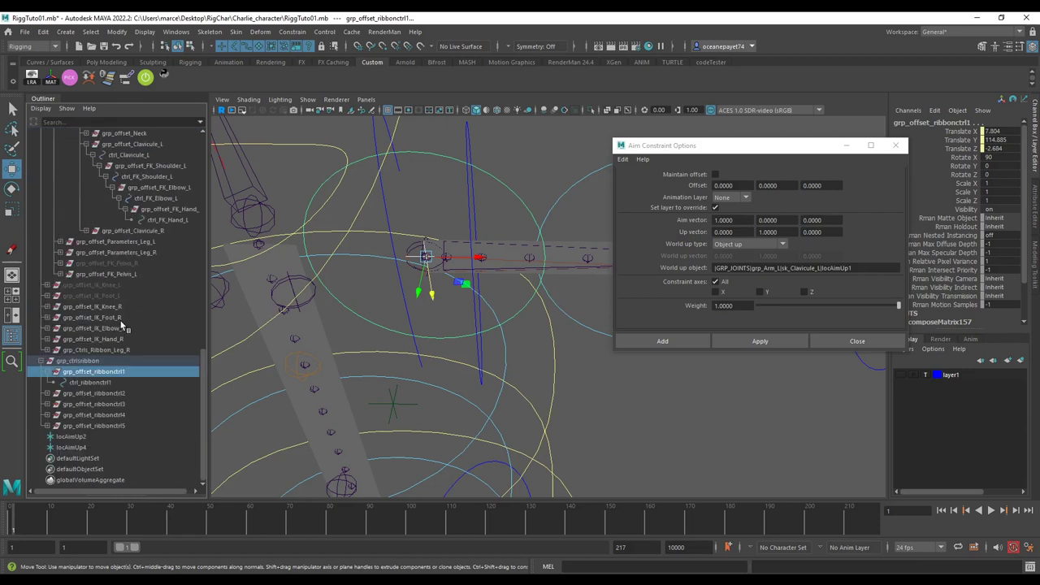
pyautogui.click(235, 32)
pyautogui.moveTo(273, 38)
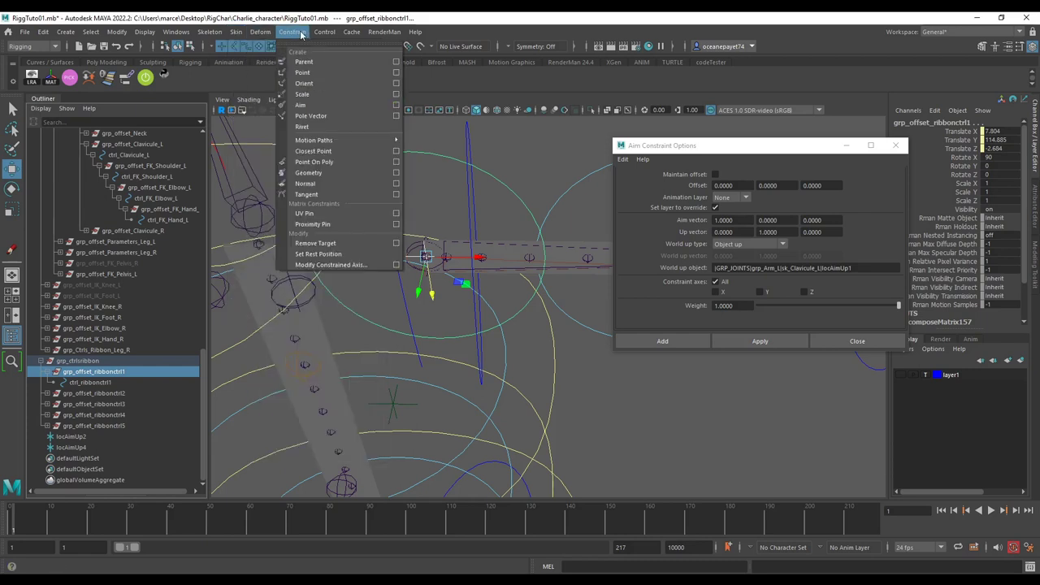
pyautogui.click(395, 62)
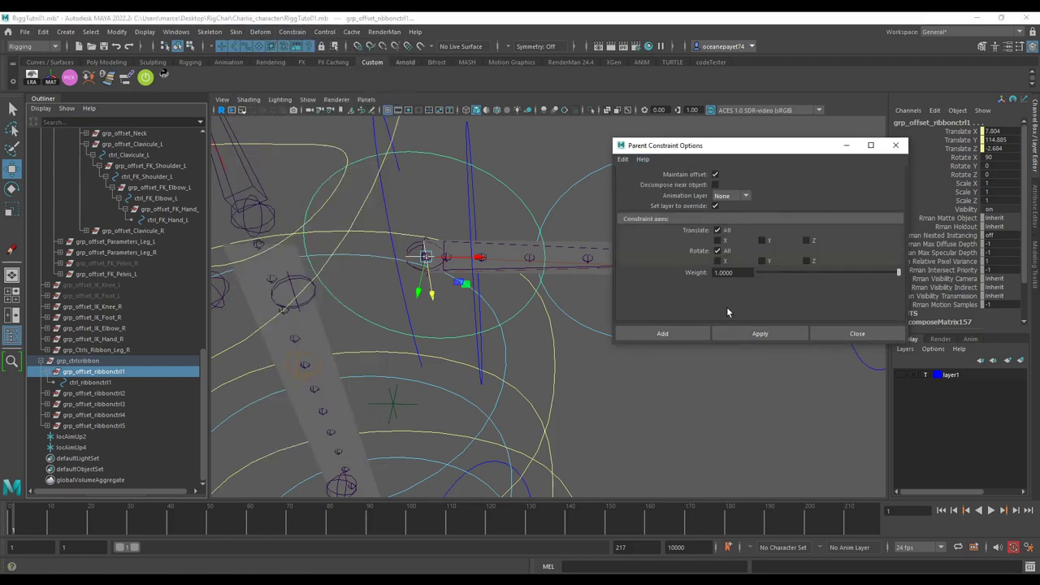
pyautogui.click(737, 333)
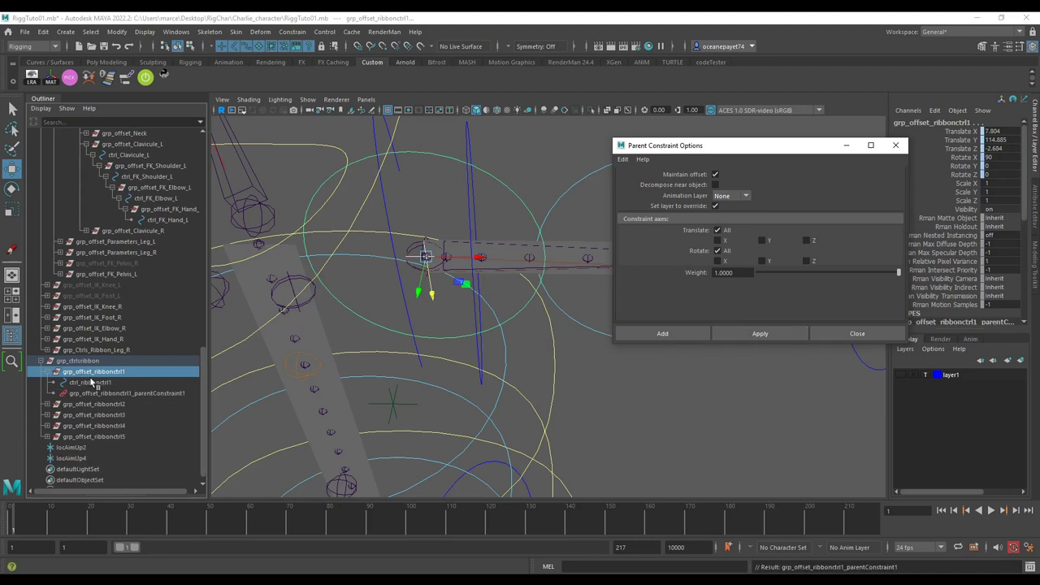
# Test the shoulder parent constraint by rotating the left FK shoulder control, and undo the rotation.
pyautogui.scroll(5, 145, 265)
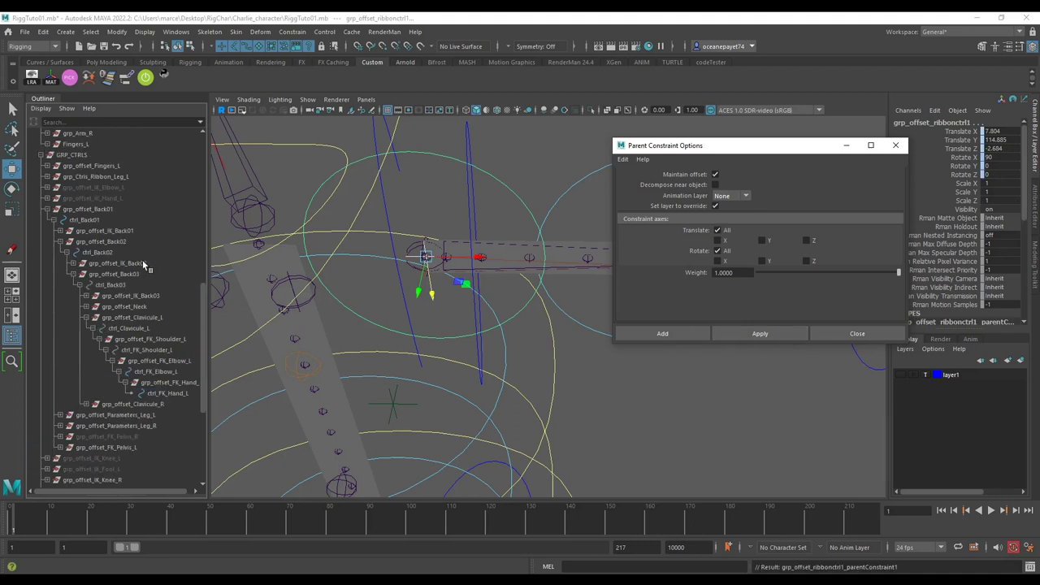
pyautogui.click(469, 197)
pyautogui.press('e')
pyautogui.moveTo(460, 238); pyautogui.dragTo(389, 294)
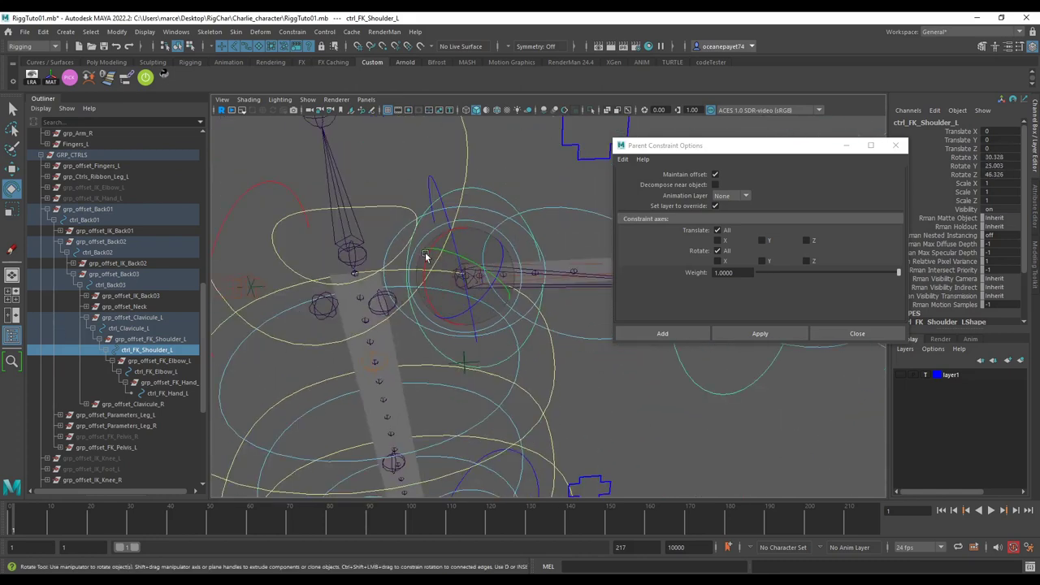
pyautogui.hotkey('ctrl', 'z')
# Rotate the left clavicle control to test how the first ribbon control follows, and undo the rotation.
pyautogui.keyDown('alt'); pyautogui.moveTo(426, 255); pyautogui.dragTo(465, 217); pyautogui.keyUp('alt')
pyautogui.click(499, 177)
pyautogui.click(433, 196)
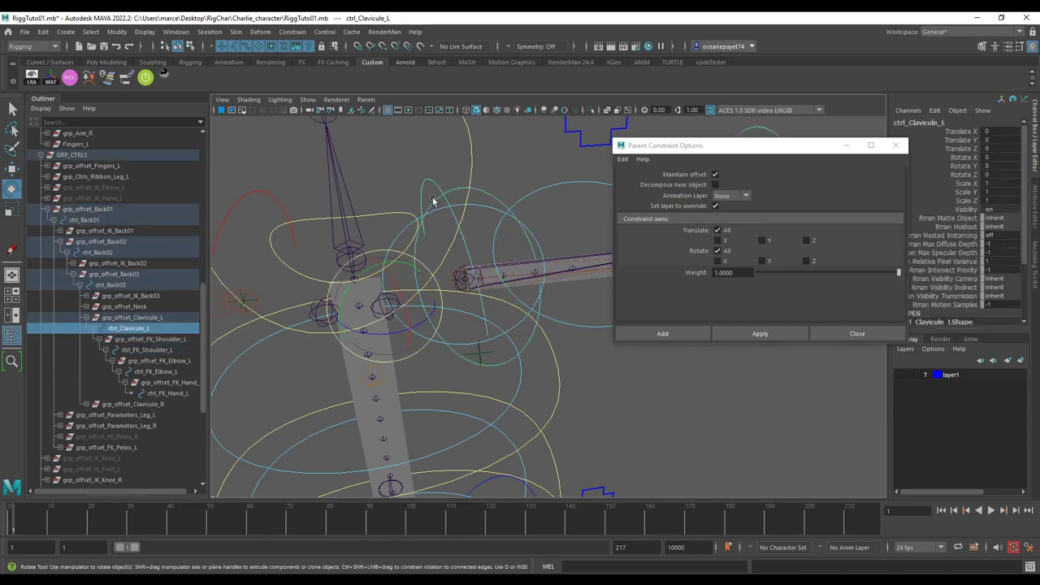
pyautogui.moveTo(399, 266); pyautogui.dragTo(414, 326)
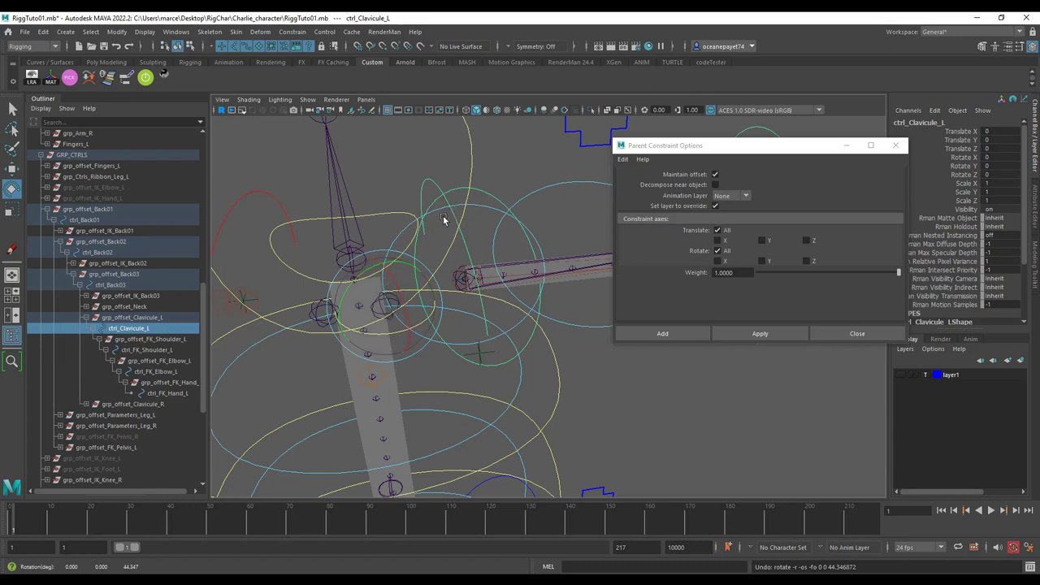
# Examine the left shoulder area and the orientation of ctrl_ribbonctrl1 and its offset group.
pyautogui.scroll(-6, 120, 382)
pyautogui.keyDown('alt'); pyautogui.moveTo(334, 326); pyautogui.dragTo(440, 373); pyautogui.keyUp('alt')
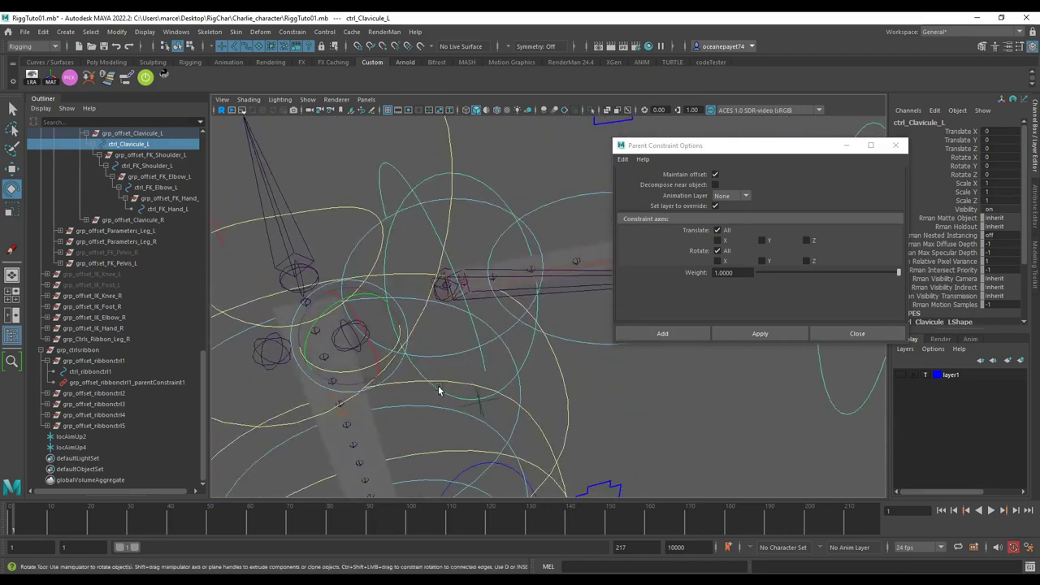
pyautogui.click(439, 372)
pyautogui.keyDown('alt'); pyautogui.moveTo(388, 350); pyautogui.dragTo(441, 284); pyautogui.keyUp('alt')
pyautogui.click(541, 181)
pyautogui.keyDown('alt'); pyautogui.moveTo(507, 216); pyautogui.dragTo(490, 234); pyautogui.keyUp('alt')
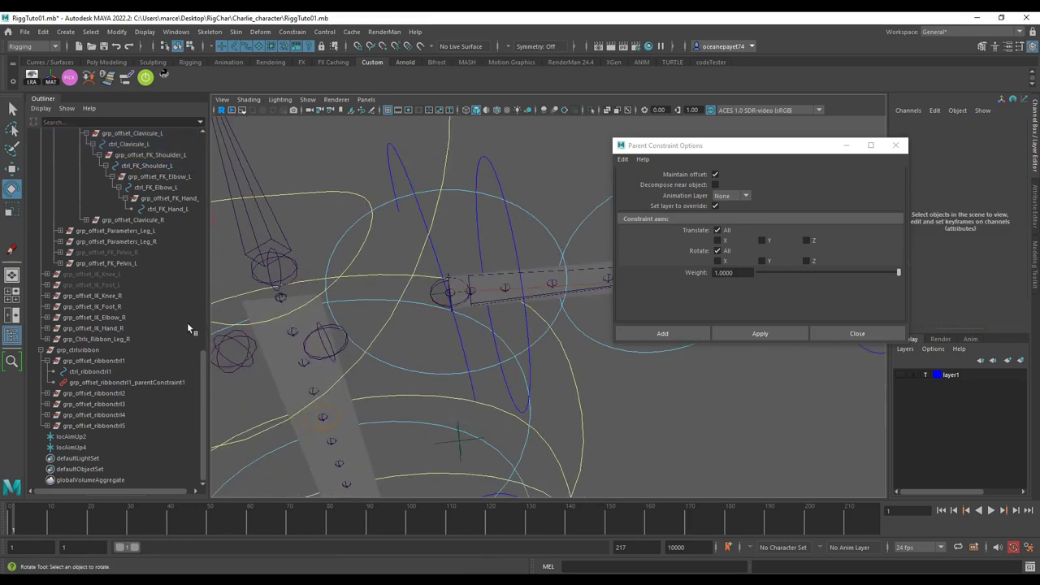
pyautogui.click(112, 372)
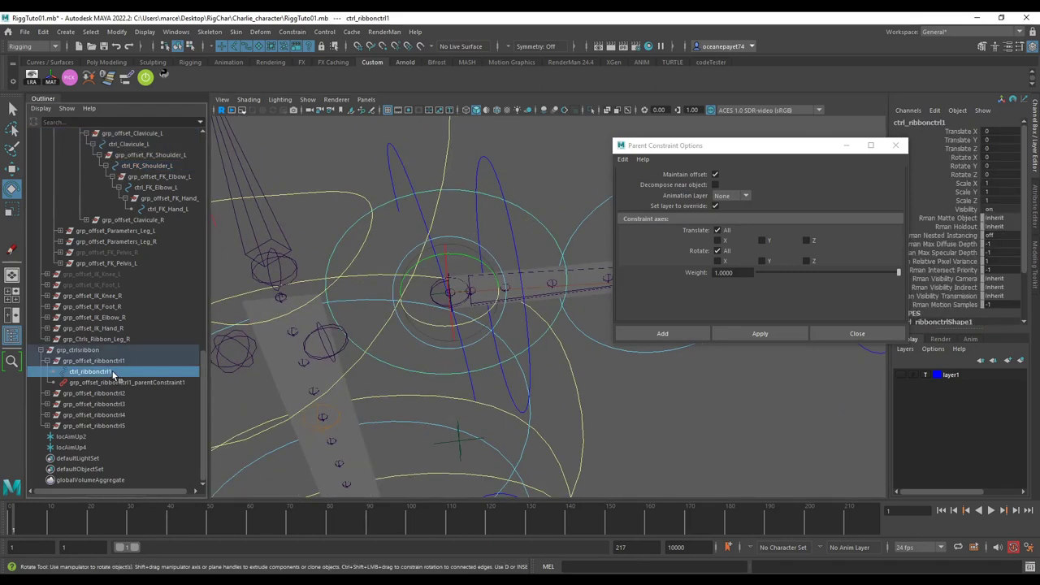
pyautogui.click(95, 362)
# Group ctrl_ribbonctrl1 inside grp_offset_ribbonctrl1 and name the new group grp_aimer1.
pyautogui.click(99, 371)
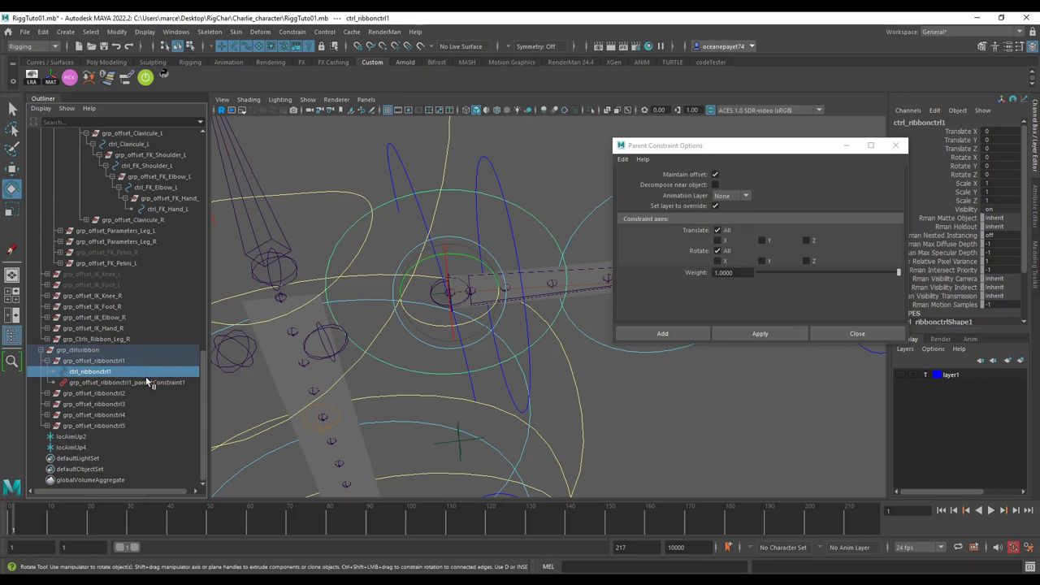
pyautogui.hotkey('ctrl', 'g')
pyautogui.doubleClick(83, 383)
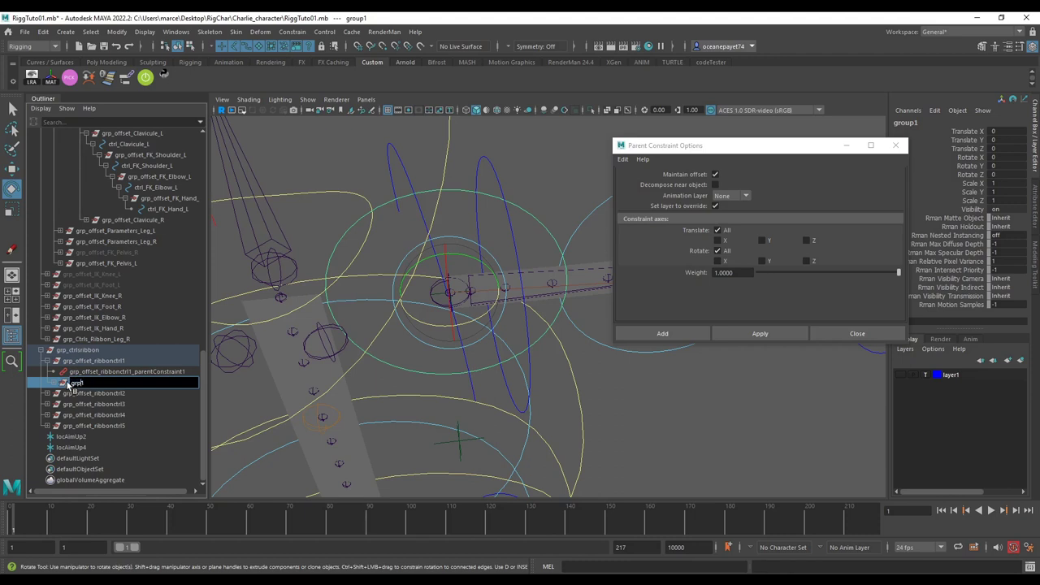
pyautogui.write('grp_aim')
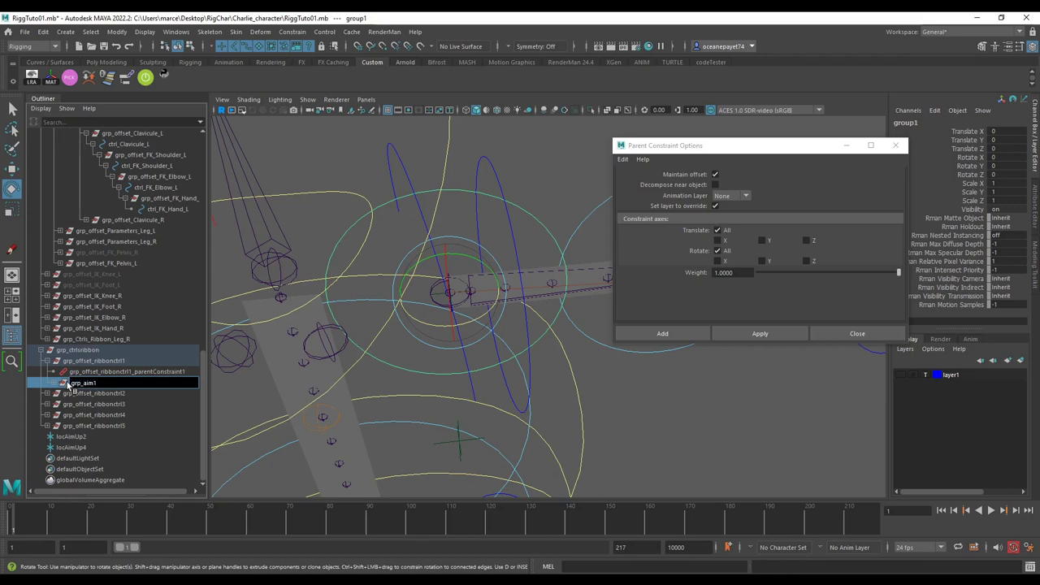
pyautogui.write('er1')
pyautogui.press('Return')
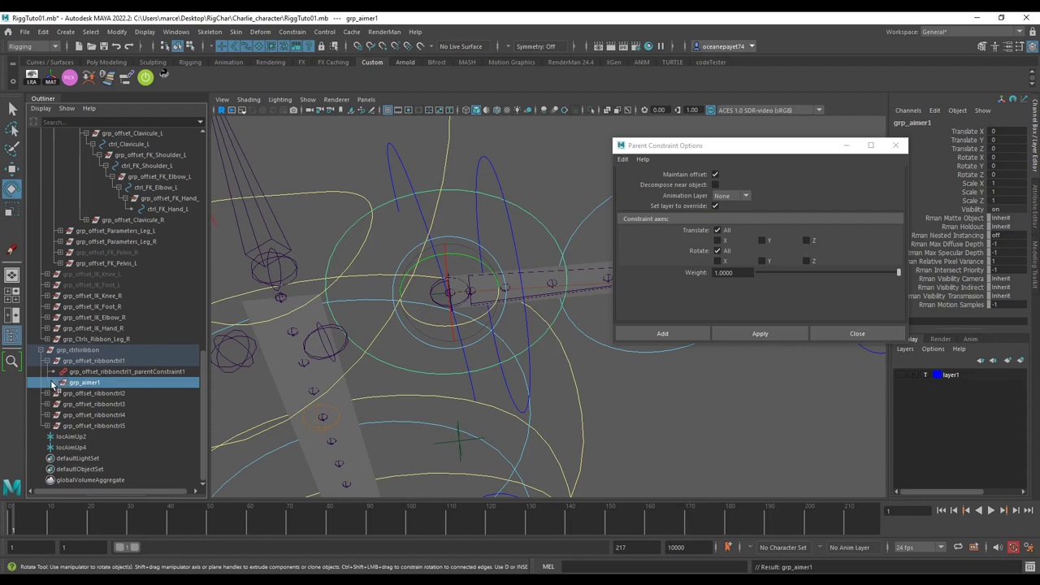
pyautogui.click(53, 382)
# Aim constrain grp_aimer1 to grp_offset_ribbonctrl3 with world up type None, aim vector 1, 0, 0 and maintain offset off.
pyautogui.keyDown('alt'); pyautogui.moveTo(481, 285); pyautogui.dragTo(452, 312); pyautogui.keyUp('alt')
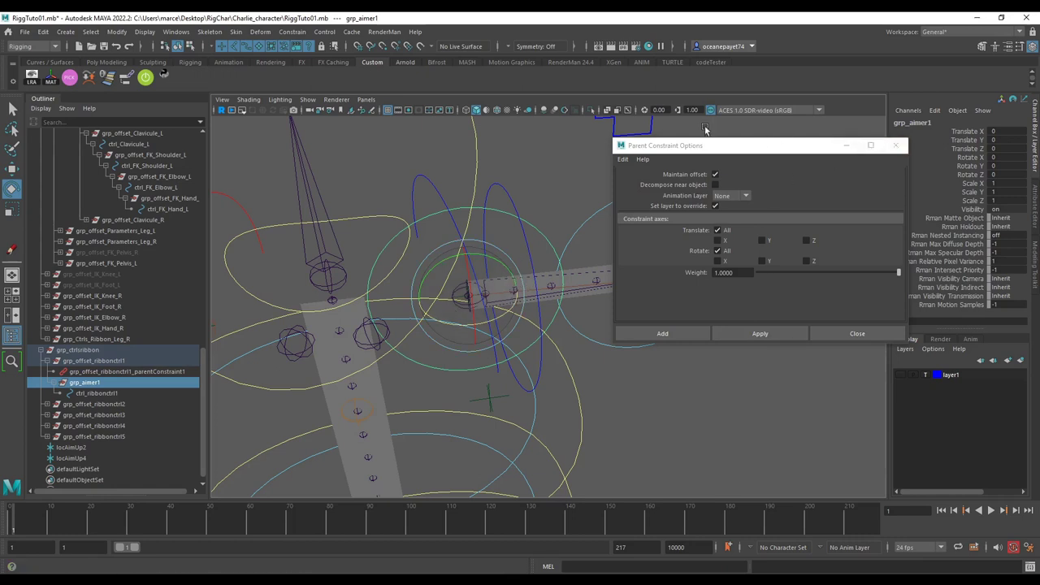
pyautogui.click(325, 32)
pyautogui.moveTo(293, 32)
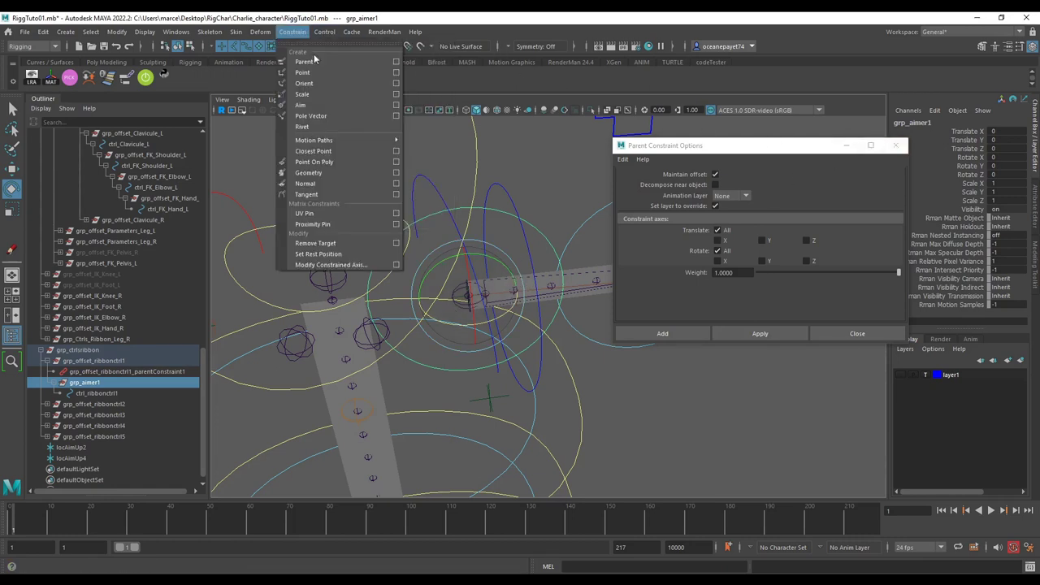
pyautogui.click(397, 109)
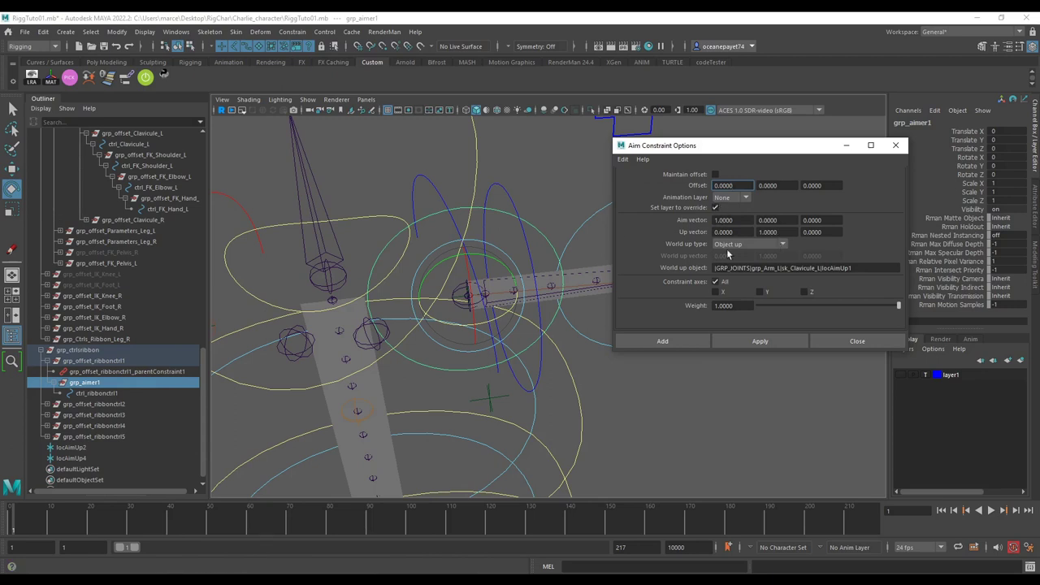
pyautogui.click(736, 244)
pyautogui.click(753, 295)
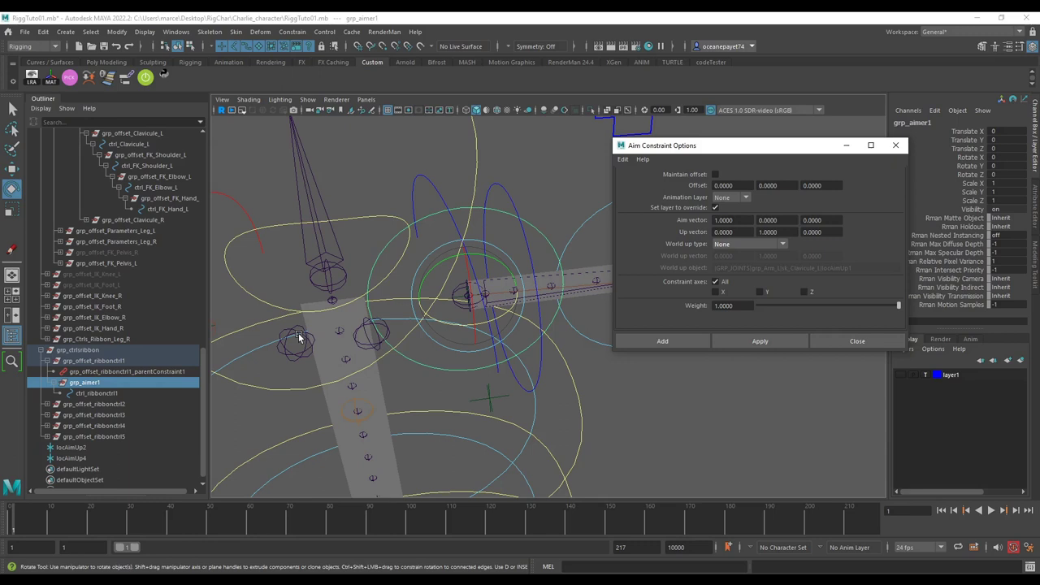
pyautogui.click(96, 414)
pyautogui.keyDown('ctrl'); pyautogui.click(101, 383); pyautogui.keyUp('ctrl')
pyautogui.click(773, 343)
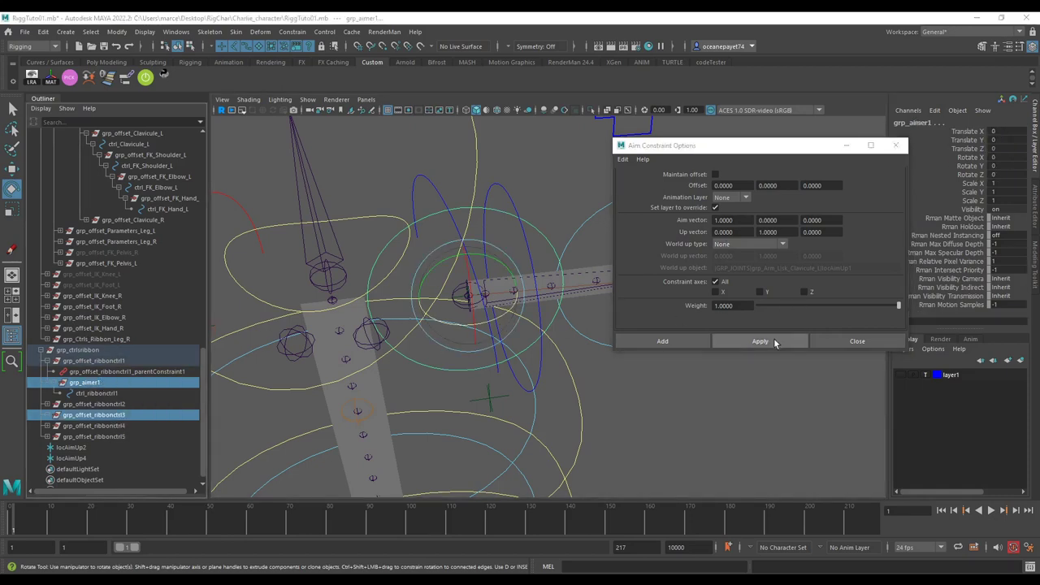
# Test the new aim constraint by rotating the left FK shoulder control, and reset it with the custom reset tool.
pyautogui.keyDown('alt'); pyautogui.moveTo(613, 404); pyautogui.dragTo(511, 382, button='right'); pyautogui.keyUp('alt')
pyautogui.keyDown('alt'); pyautogui.moveTo(508, 380); pyautogui.dragTo(495, 358); pyautogui.keyUp('alt')
pyautogui.click(492, 351)
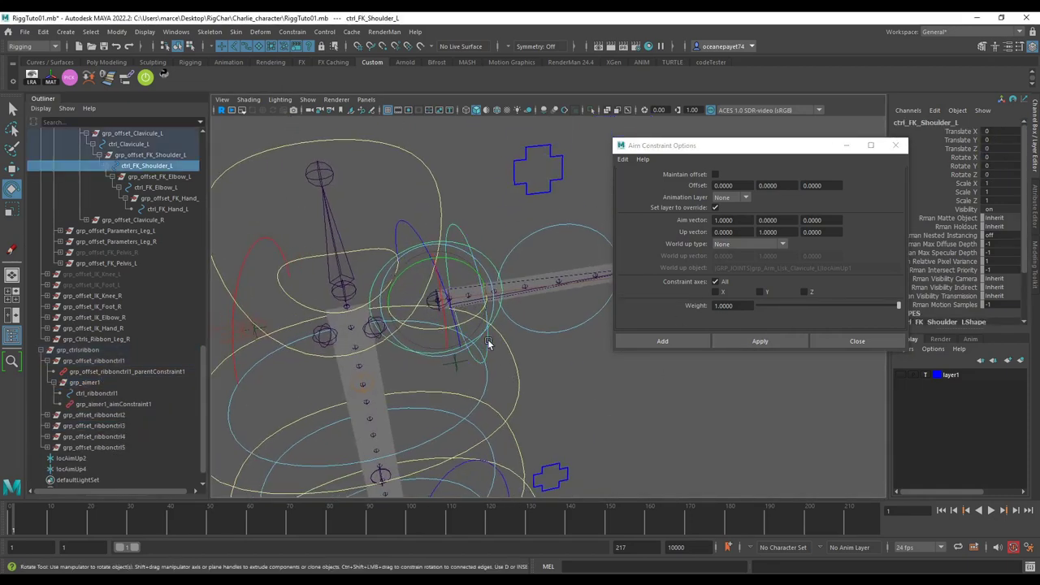
pyautogui.moveTo(470, 319); pyautogui.dragTo(453, 332)
pyautogui.moveTo(484, 282); pyautogui.dragTo(462, 314)
pyautogui.moveTo(462, 315)
pyautogui.keyDown('alt'); pyautogui.mouseDown()
pyautogui.moveTo(586, 324)
pyautogui.moveTo(482, 311)
pyautogui.mouseUp(); pyautogui.keyUp('alt')
pyautogui.scroll(4, 491, 321)
pyautogui.scroll(-2, 491, 321)
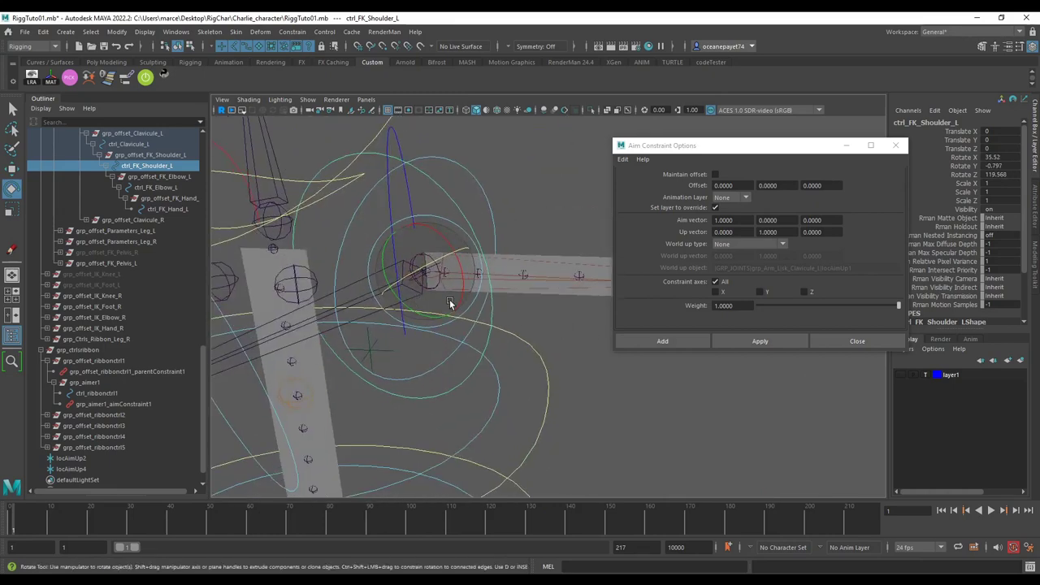
pyautogui.click(146, 77)
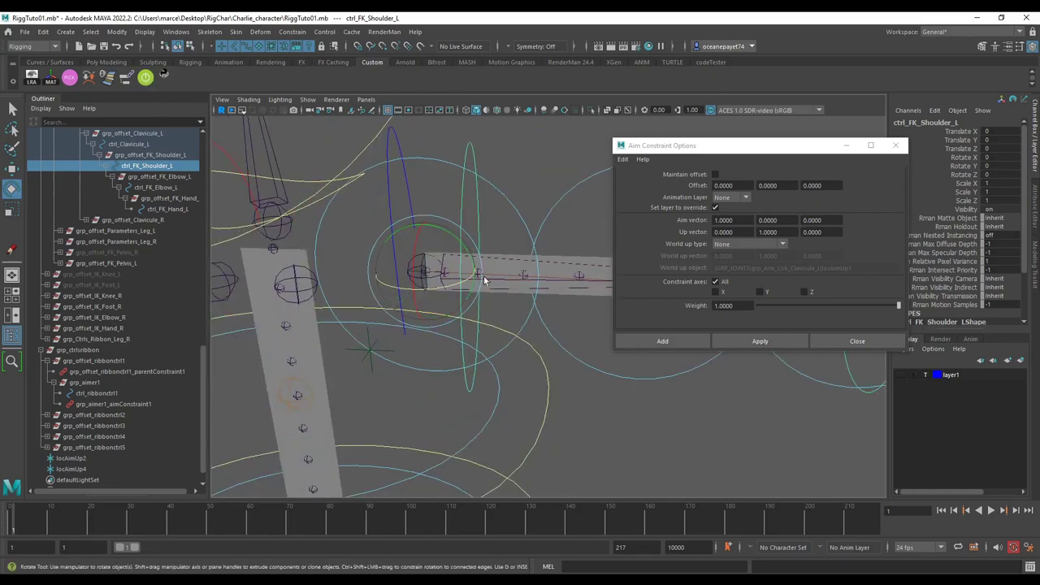
# Inspect the first ribbon control at the left shoulder and the other ribbon controls along the arm.
pyautogui.keyDown('alt'); pyautogui.moveTo(476, 264); pyautogui.dragTo(501, 273); pyautogui.keyUp('alt')
pyautogui.click(515, 243)
pyautogui.click(510, 234)
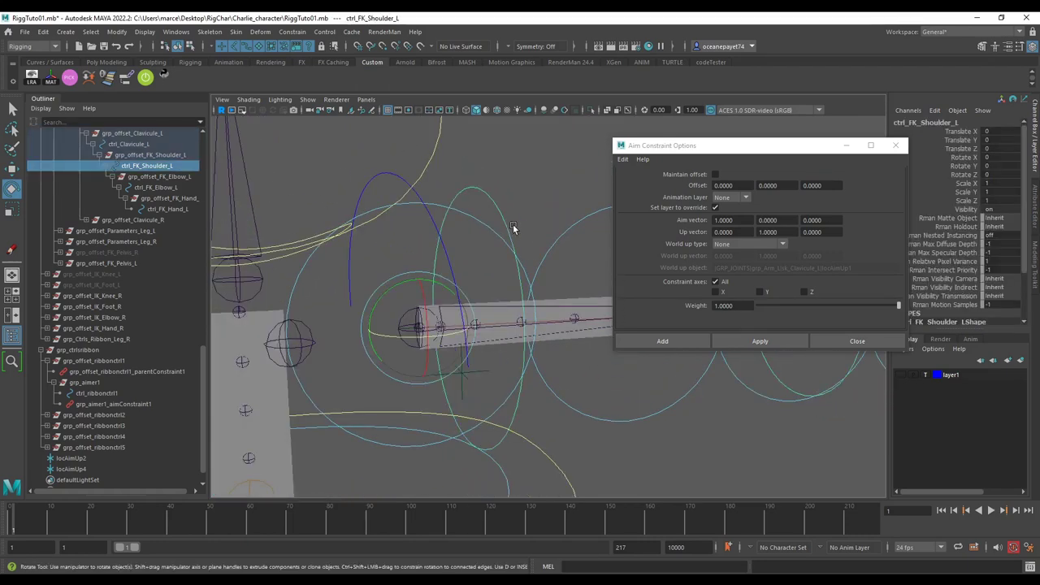
pyautogui.keyDown('alt'); pyautogui.moveTo(512, 223); pyautogui.dragTo(451, 273); pyautogui.keyUp('alt')
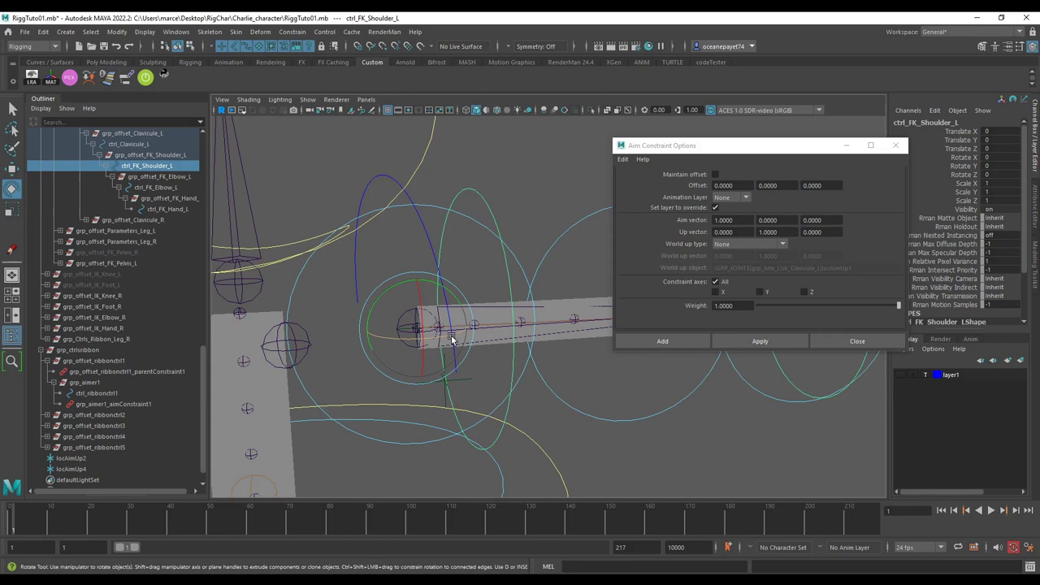
pyautogui.keyDown('alt'); pyautogui.moveTo(453, 340); pyautogui.dragTo(480, 351); pyautogui.keyUp('alt')
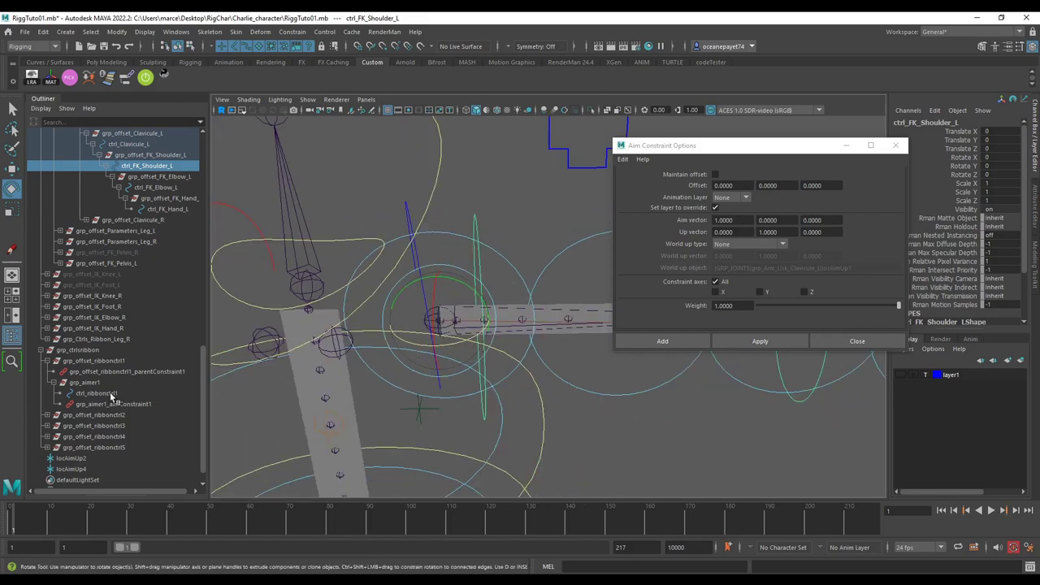
pyautogui.keyDown('alt'); pyautogui.moveTo(418, 295); pyautogui.dragTo(429, 341); pyautogui.keyUp('alt')
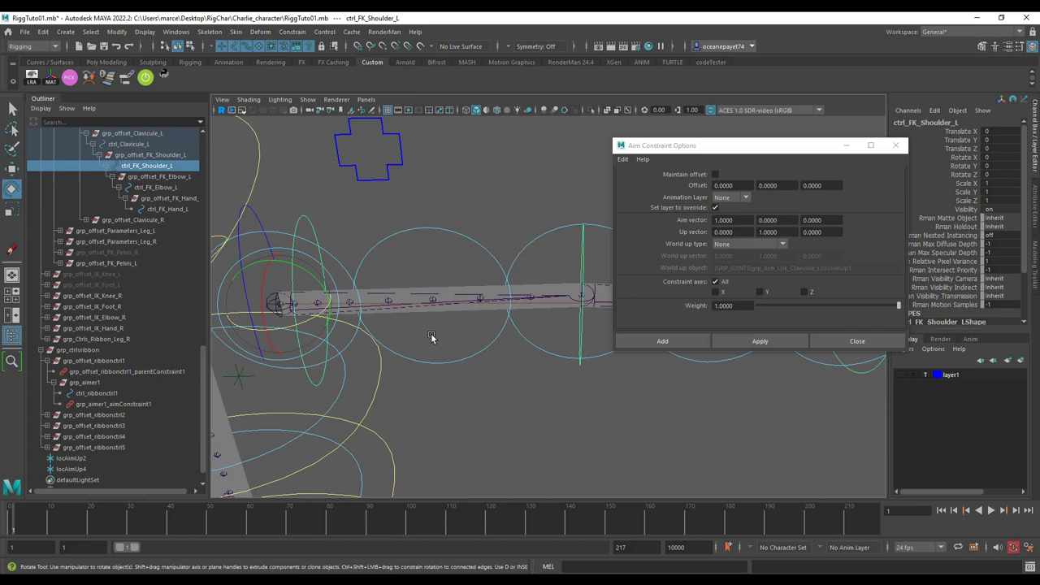
pyautogui.keyDown('alt'); pyautogui.moveTo(428, 337); pyautogui.dragTo(455, 382); pyautogui.keyUp('alt')
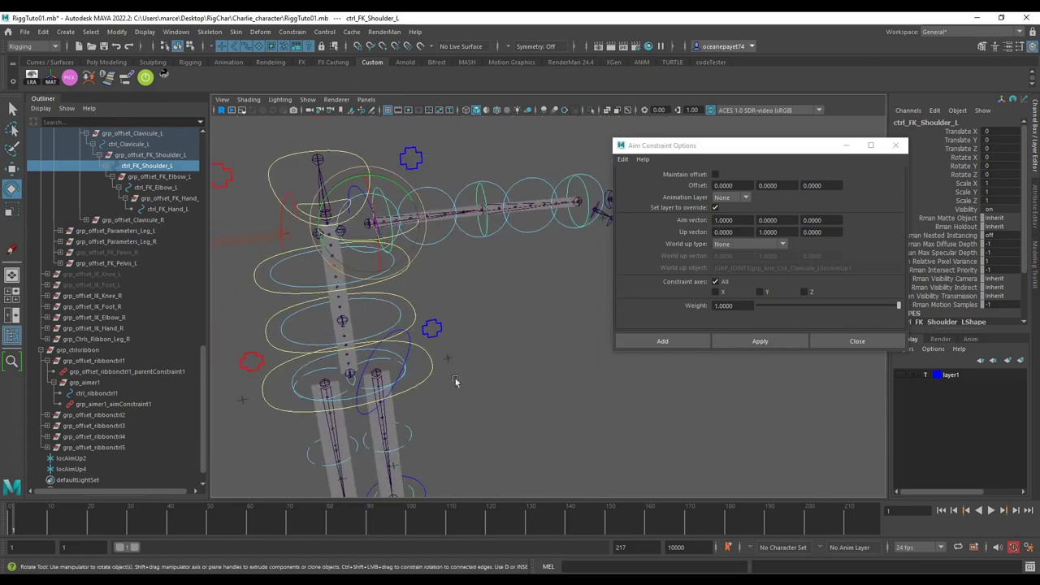
# Rotate the left FK hand control to check how the wrist end of the ribbon reacts, and undo the rotation.
pyautogui.keyDown('alt'); pyautogui.moveTo(561, 211); pyautogui.dragTo(489, 325, button='middle'); pyautogui.keyUp('alt')
pyautogui.scroll(5, 520, 289)
pyautogui.click(452, 335)
pyautogui.keyDown('alt'); pyautogui.moveTo(457, 336); pyautogui.dragTo(488, 350); pyautogui.keyUp('alt')
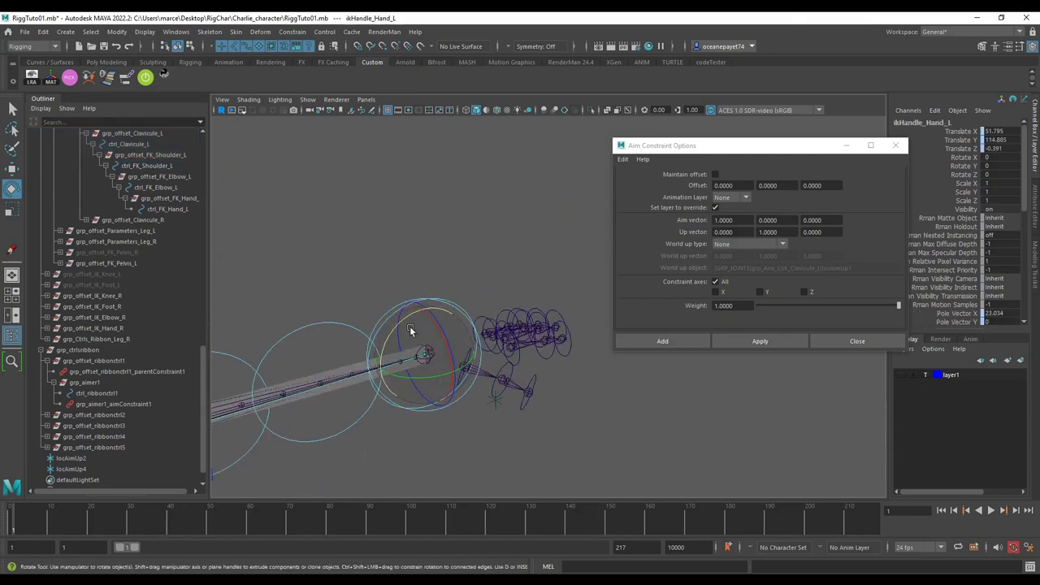
pyautogui.click(456, 281)
pyautogui.click(439, 336)
pyautogui.moveTo(389, 340); pyautogui.dragTo(476, 418)
pyautogui.hotkey('ctrl', 'z')
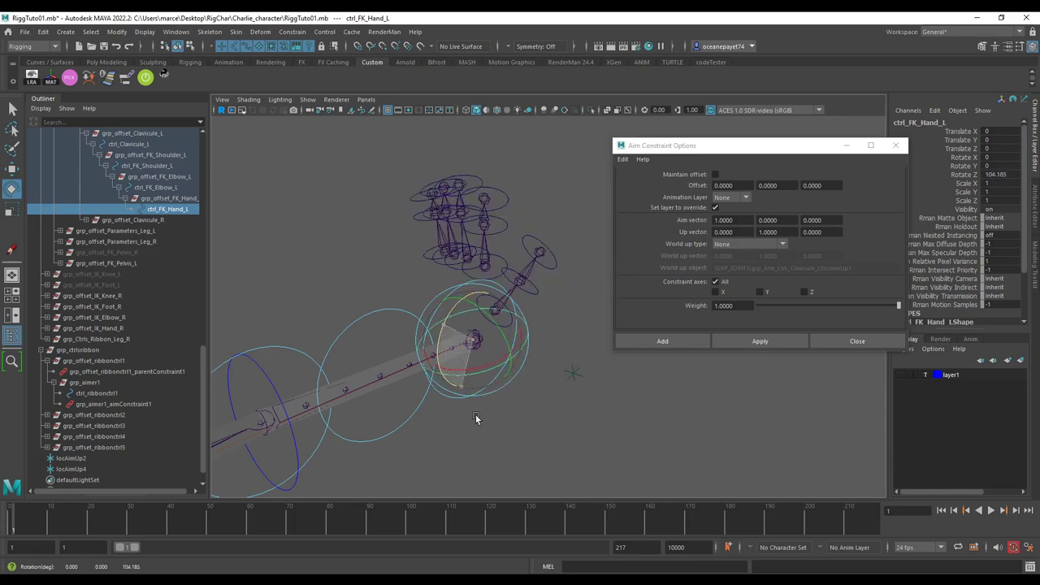
pyautogui.hotkey('ctrl', 'z')
# Rotate the left FK shoulder control to test how the ribbon reacts, and undo the rotation.
pyautogui.moveTo(488, 358)
pyautogui.keyDown('alt'); pyautogui.mouseDown()
pyautogui.moveTo(464, 372)
pyautogui.moveTo(480, 325)
pyautogui.moveTo(499, 378)
pyautogui.moveTo(476, 367)
pyautogui.moveTo(453, 388)
pyautogui.moveTo(488, 368)
pyautogui.mouseUp(); pyautogui.keyUp('alt')
pyautogui.click(507, 390)
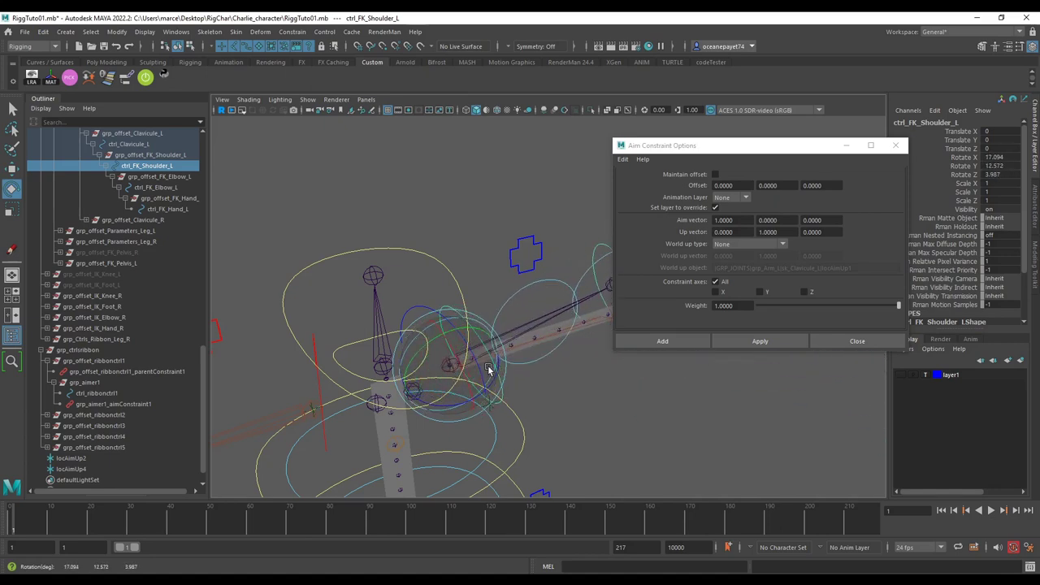
pyautogui.hotkey('ctrl', 'z')
pyautogui.keyDown('alt'); pyautogui.moveTo(531, 398); pyautogui.dragTo(491, 375); pyautogui.keyUp('alt')
pyautogui.keyDown('alt'); pyautogui.moveTo(491, 376); pyautogui.dragTo(492, 306, button='middle'); pyautogui.keyUp('alt')
pyautogui.scroll(-2, 497, 325)
pyautogui.keyDown('alt'); pyautogui.moveTo(506, 348); pyautogui.dragTo(480, 314, button='middle'); pyautogui.keyUp('alt')
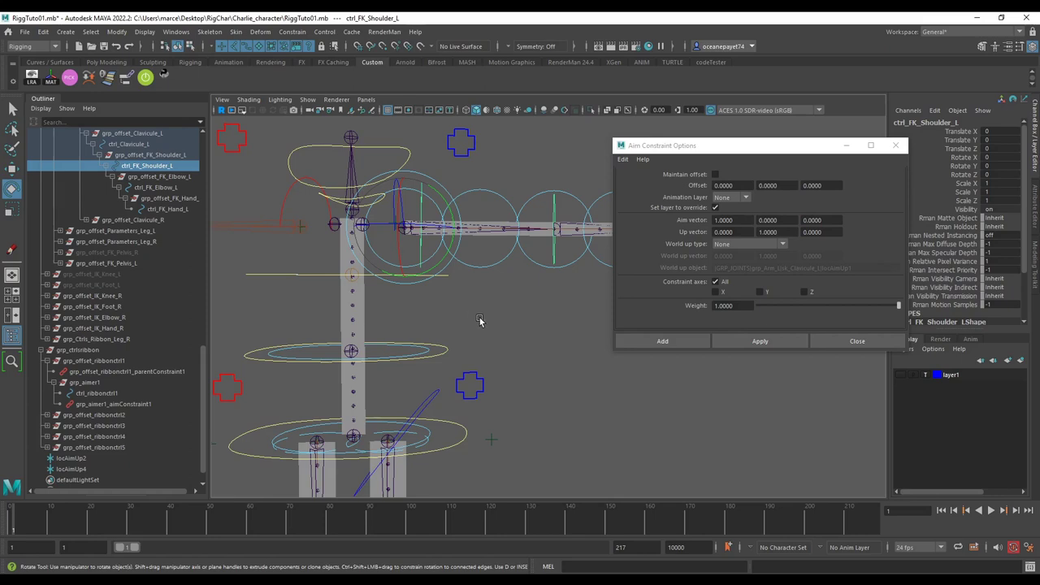
pyautogui.scroll(3, 481, 323)
pyautogui.keyDown('alt'); pyautogui.moveTo(480, 323); pyautogui.dragTo(542, 335); pyautogui.keyUp('alt')
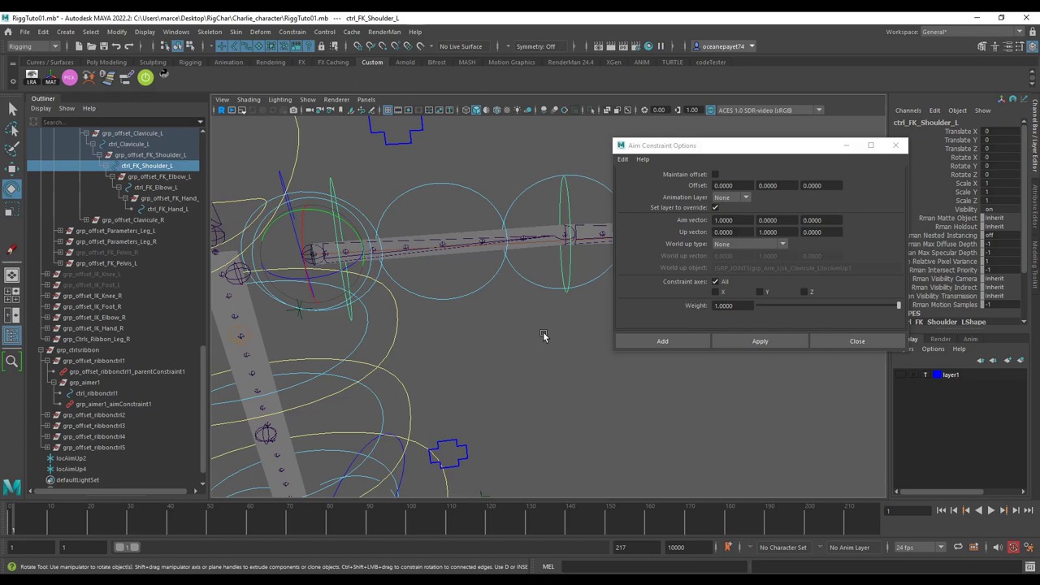
# Examine ctrl_ribbonctrl2 and the ribbon joints along the left upper arm.
pyautogui.scroll(3, 483, 301)
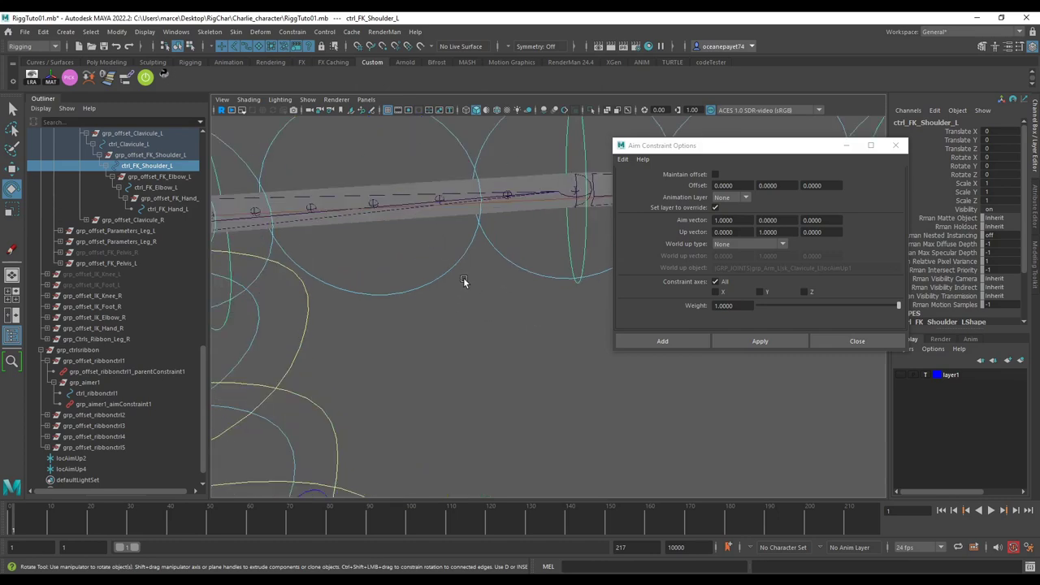
pyautogui.click(455, 309)
pyautogui.keyDown('alt'); pyautogui.moveTo(463, 278); pyautogui.dragTo(466, 362, button='middle'); pyautogui.keyUp('alt')
pyautogui.click(454, 305)
pyautogui.scroll(-3, 467, 316)
pyautogui.keyDown('alt'); pyautogui.moveTo(466, 362); pyautogui.dragTo(542, 343); pyautogui.keyUp('alt')
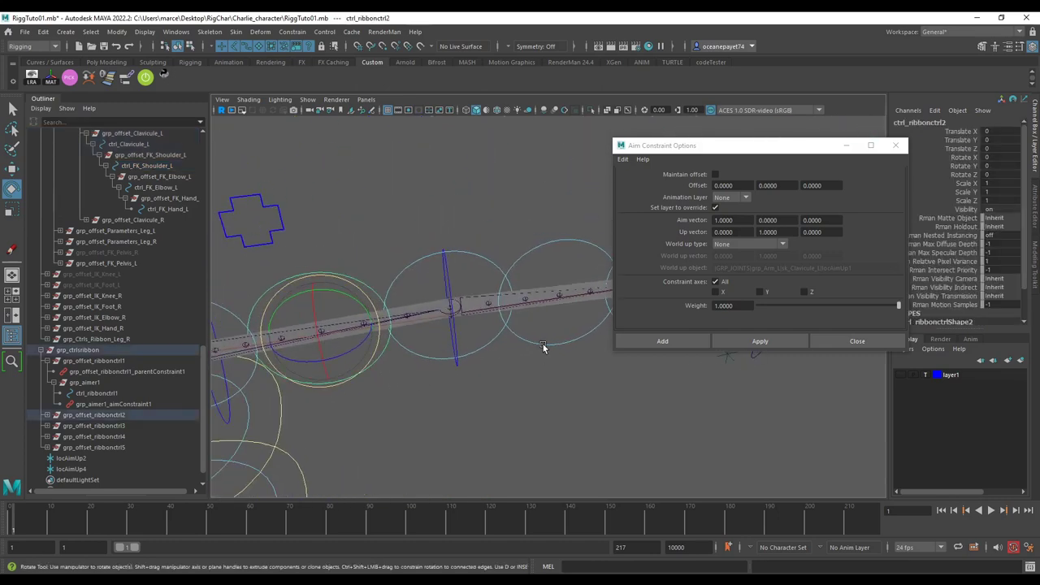
pyautogui.click(543, 344)
pyautogui.click(363, 369)
pyautogui.click(578, 344)
pyautogui.click(370, 370)
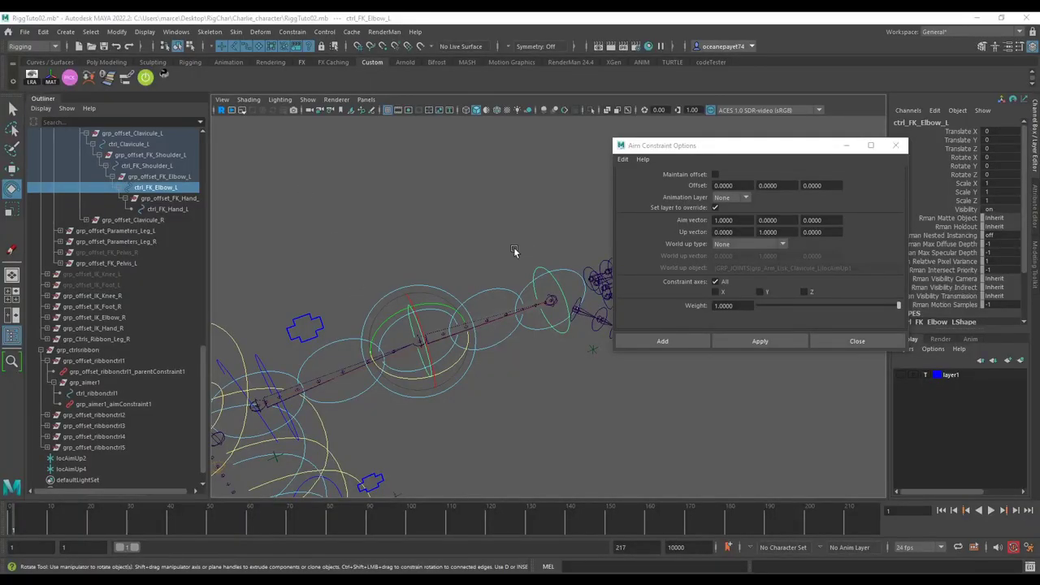
# Compare the left FK elbow control with ctrl_ribbonctrl2 and ctrl_ribbonctrl4 on either side of it.
pyautogui.keyDown('alt'); pyautogui.moveTo(423, 346); pyautogui.dragTo(459, 327, button='middle'); pyautogui.keyUp('alt')
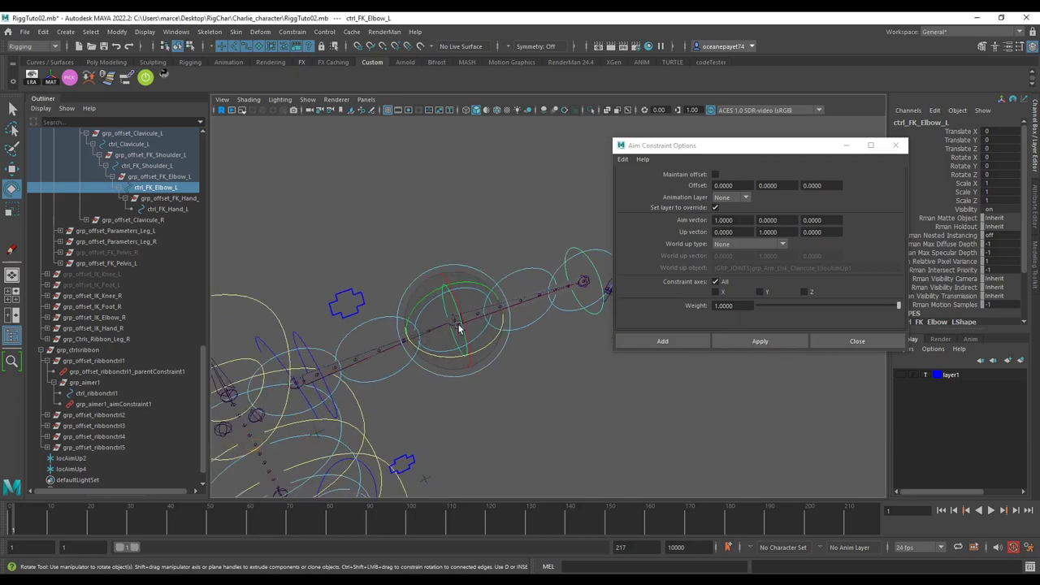
pyautogui.keyDown('alt'); pyautogui.moveTo(458, 327); pyautogui.dragTo(418, 344); pyautogui.keyUp('alt')
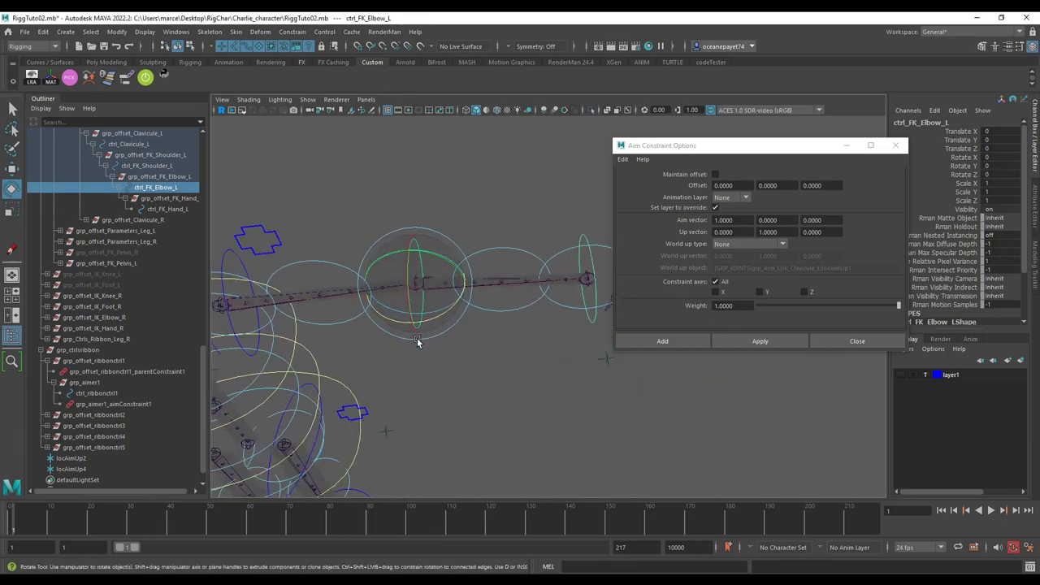
pyautogui.click(506, 265)
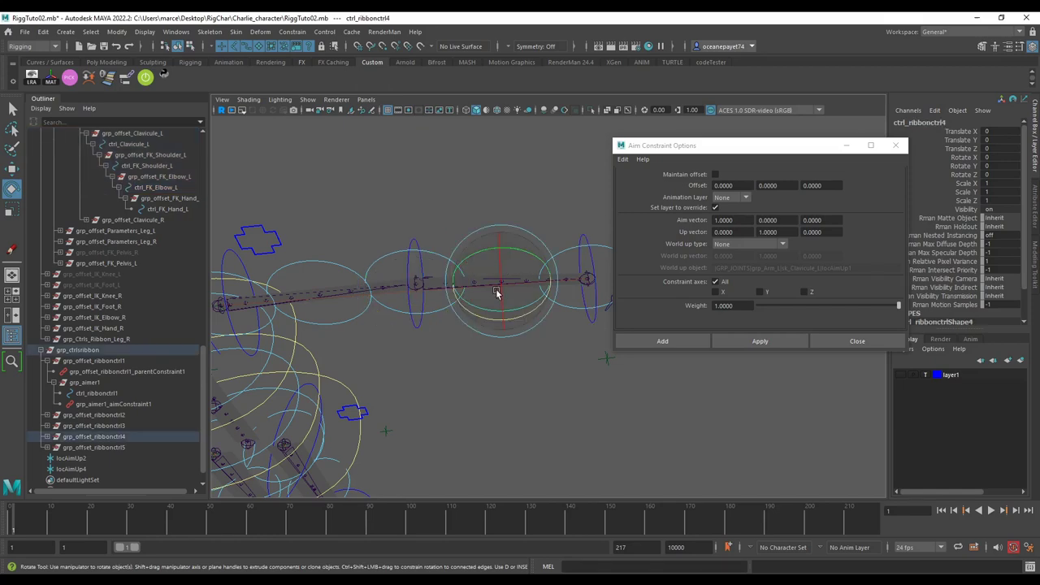
pyautogui.click(412, 271)
pyautogui.keyDown('alt'); pyautogui.moveTo(435, 301); pyautogui.dragTo(499, 302); pyautogui.keyUp('alt')
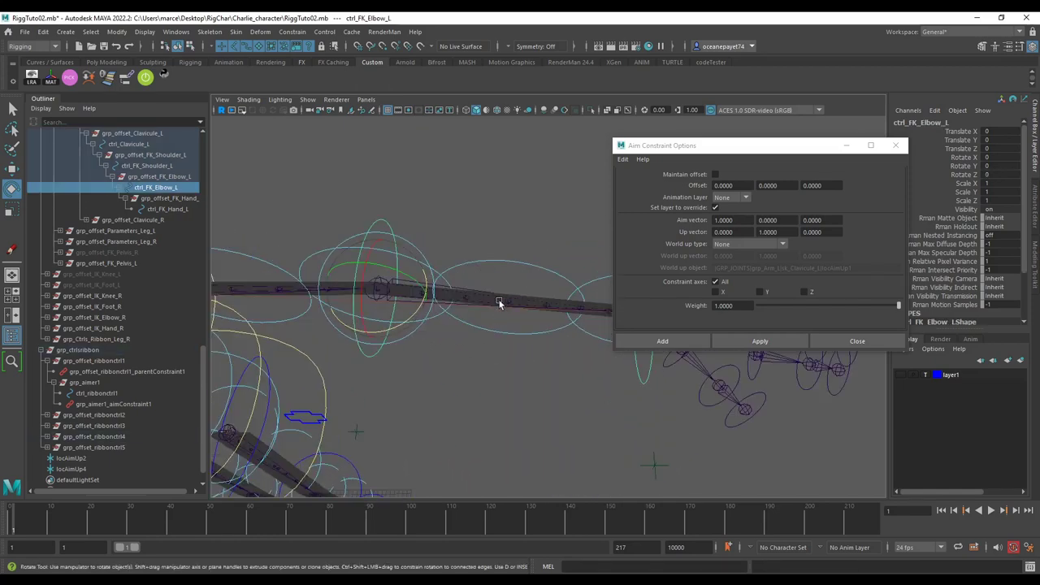
pyautogui.click(527, 263)
pyautogui.keyDown('alt'); pyautogui.moveTo(526, 262); pyautogui.dragTo(395, 281); pyautogui.keyUp('alt')
pyautogui.scroll(-4, 466, 300)
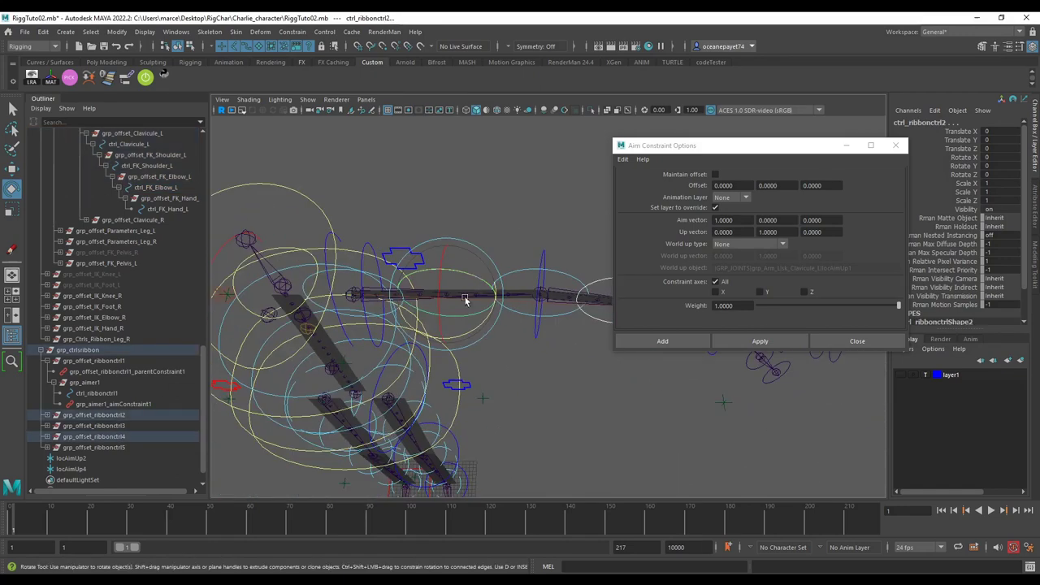
pyautogui.keyDown('alt'); pyautogui.moveTo(520, 303); pyautogui.dragTo(446, 329, button='middle'); pyautogui.keyUp('alt')
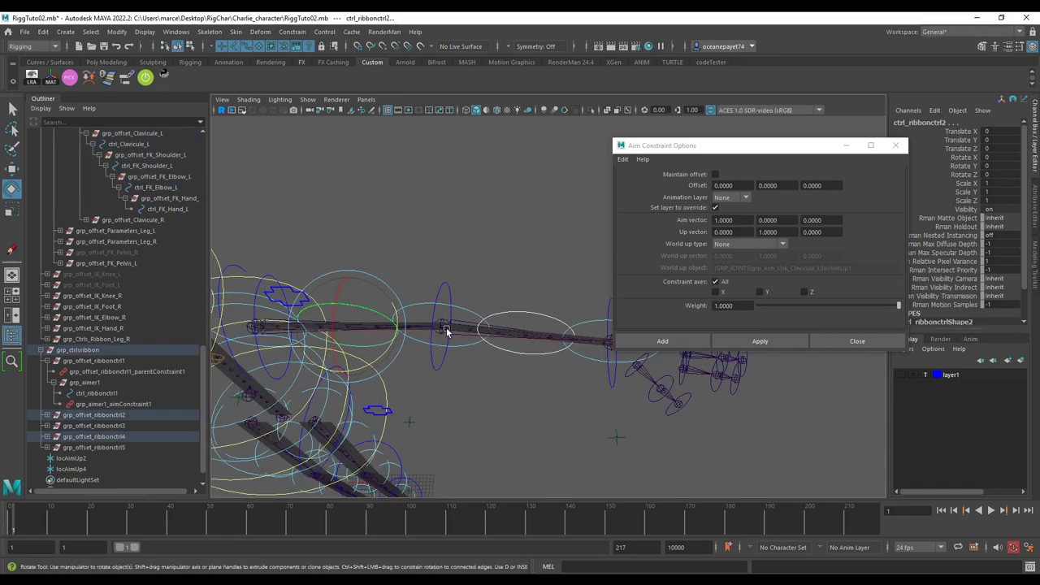
pyautogui.keyDown('alt'); pyautogui.moveTo(447, 332); pyautogui.dragTo(451, 376); pyautogui.keyUp('alt')
pyautogui.scroll(-1, 97, 395)
# Parent locAimUp2 under grp_offset_ribbonctrl2 and locAimUp4 under grp_offset_ribbonctrl4, and select both locators.
pyautogui.click(82, 437)
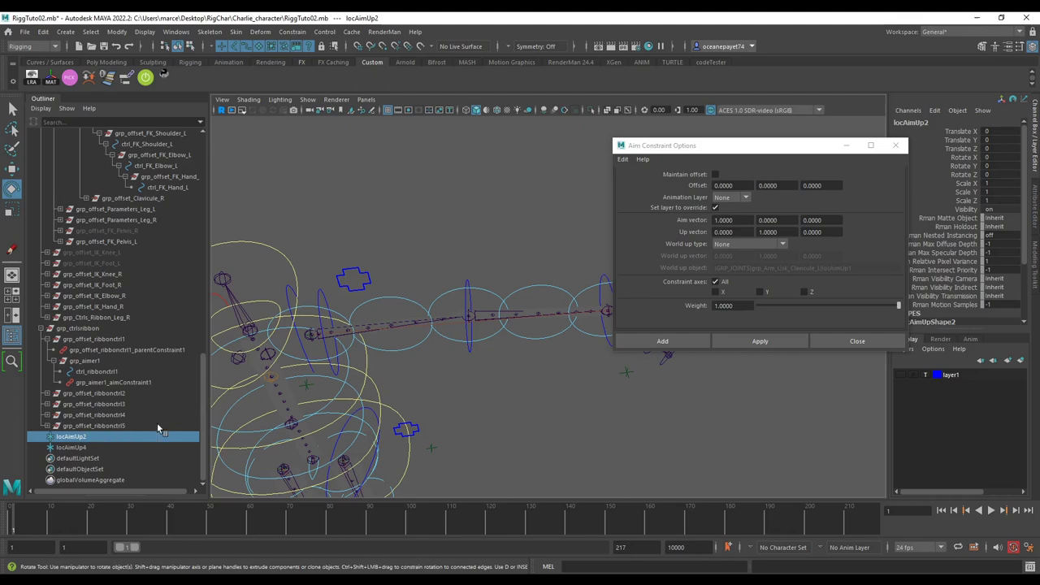
pyautogui.keyDown('alt'); pyautogui.moveTo(426, 333); pyautogui.dragTo(262, 338); pyautogui.keyUp('alt')
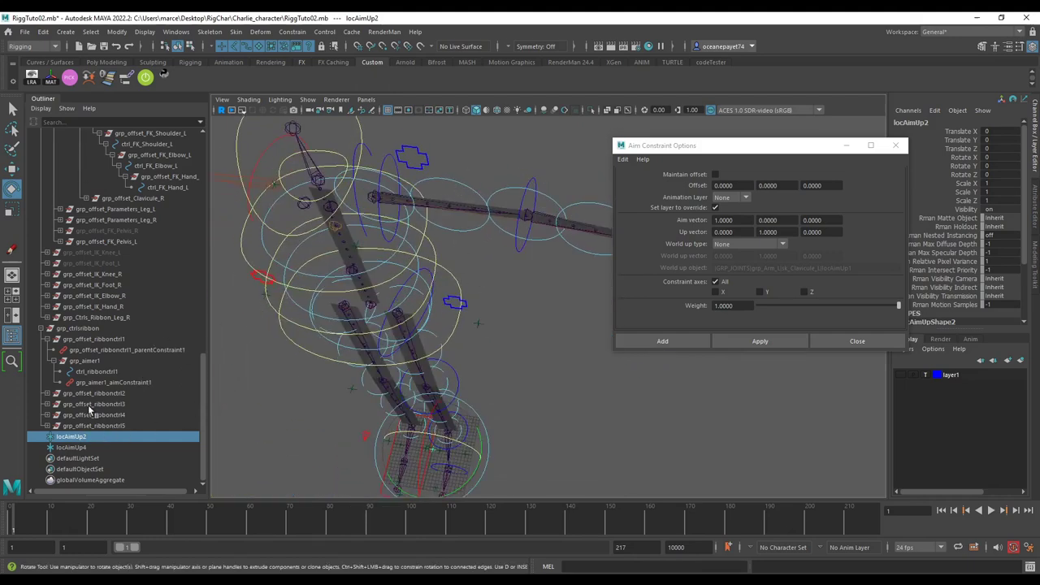
pyautogui.moveTo(64, 438)
pyautogui.mouseDown(button='middle')
pyautogui.moveTo(52, 441)
pyautogui.moveTo(84, 400)
pyautogui.moveTo(75, 427)
pyautogui.mouseUp(button='middle')
pyautogui.press('Delete')
pyautogui.click(65, 448)
pyautogui.click(47, 414)
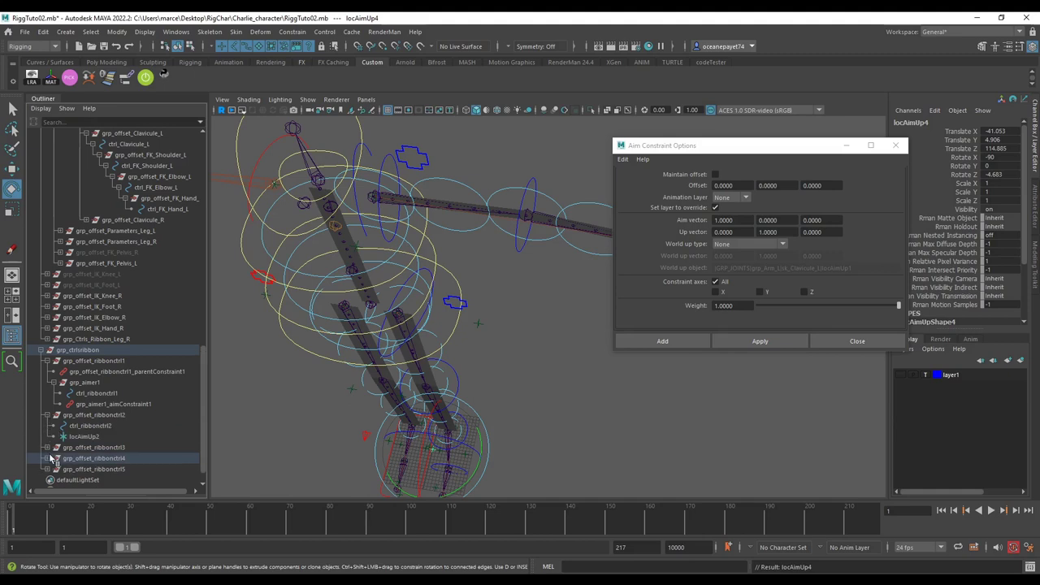
pyautogui.click(48, 458)
pyautogui.click(89, 436)
pyautogui.keyDown('ctrl'); pyautogui.click(104, 478); pyautogui.keyUp('ctrl')
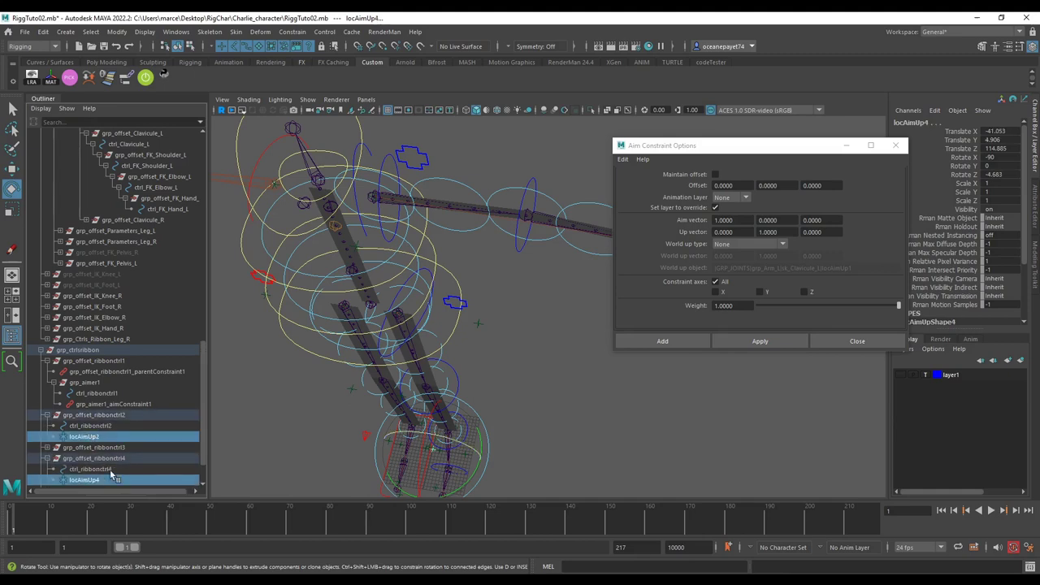
# Examine ctrl_ribbonctrl2 and its locAimUp2 locator, moving the Aim Constraint Options window clear of the arm.
pyautogui.scroll(-2, 110, 470)
pyautogui.scroll(3, 473, 241)
pyautogui.keyDown('alt'); pyautogui.moveTo(473, 241); pyautogui.dragTo(512, 309, button='middle'); pyautogui.keyUp('alt')
pyautogui.click(468, 304)
pyautogui.keyDown('alt'); pyautogui.moveTo(467, 303); pyautogui.dragTo(546, 315); pyautogui.keyUp('alt')
pyautogui.scroll(-3, 487, 329)
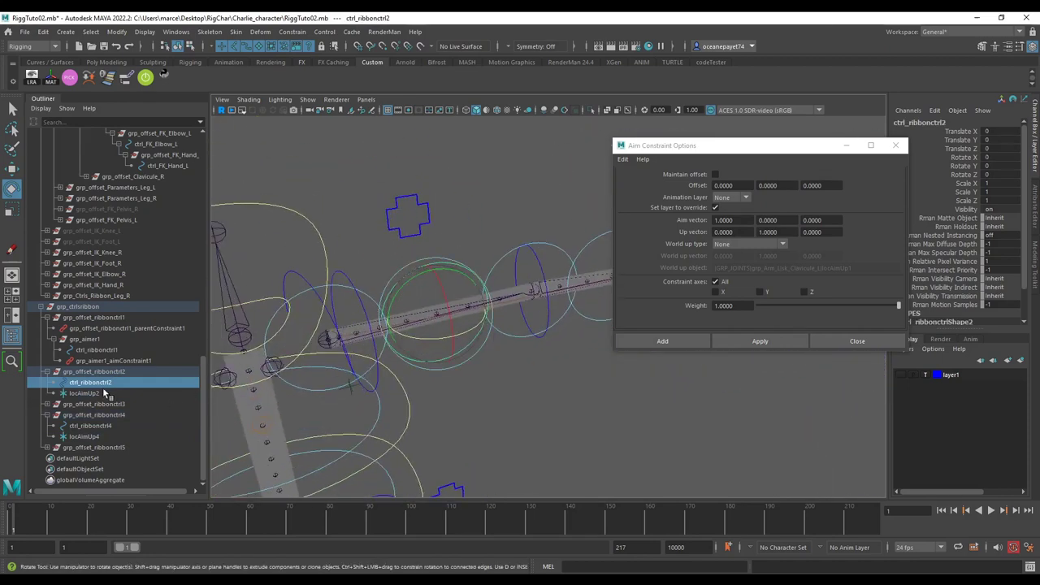
pyautogui.click(84, 394)
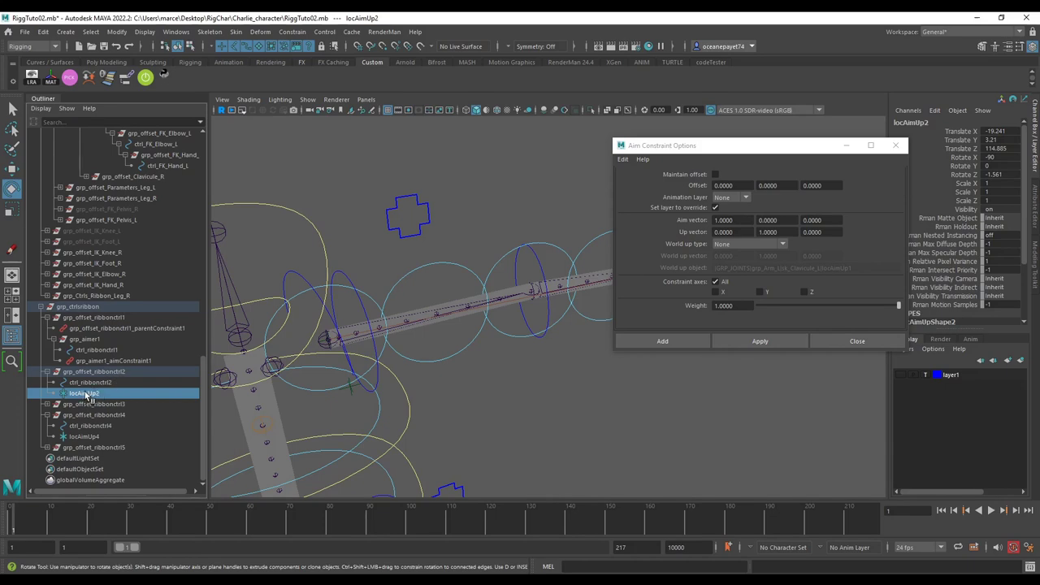
pyautogui.keyDown('alt'); pyautogui.moveTo(430, 340); pyautogui.dragTo(632, 285); pyautogui.keyUp('alt')
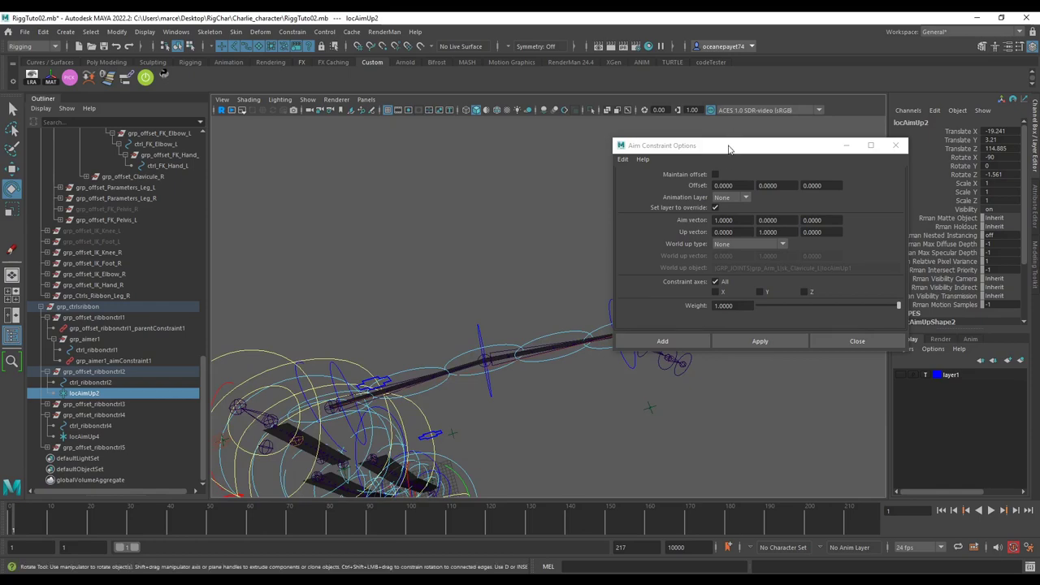
pyautogui.moveTo(729, 149); pyautogui.dragTo(868, 96)
pyautogui.keyDown('alt'); pyautogui.moveTo(666, 235); pyautogui.dragTo(592, 344); pyautogui.keyUp('alt')
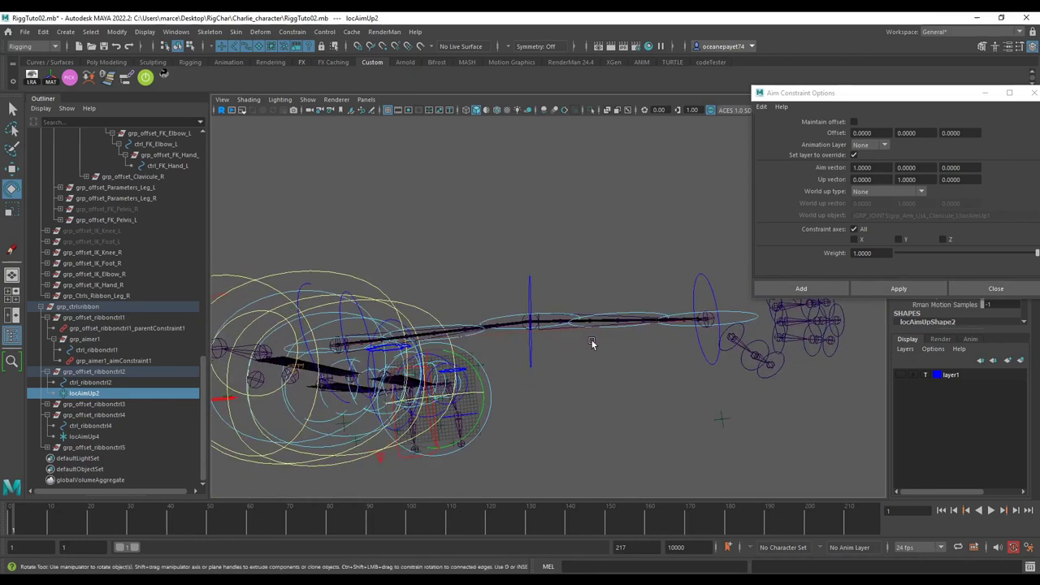
# Sketch red Grease Pencil lines along the straight left arm from shoulder through elbow to wrist.
pyautogui.click(371, 115)
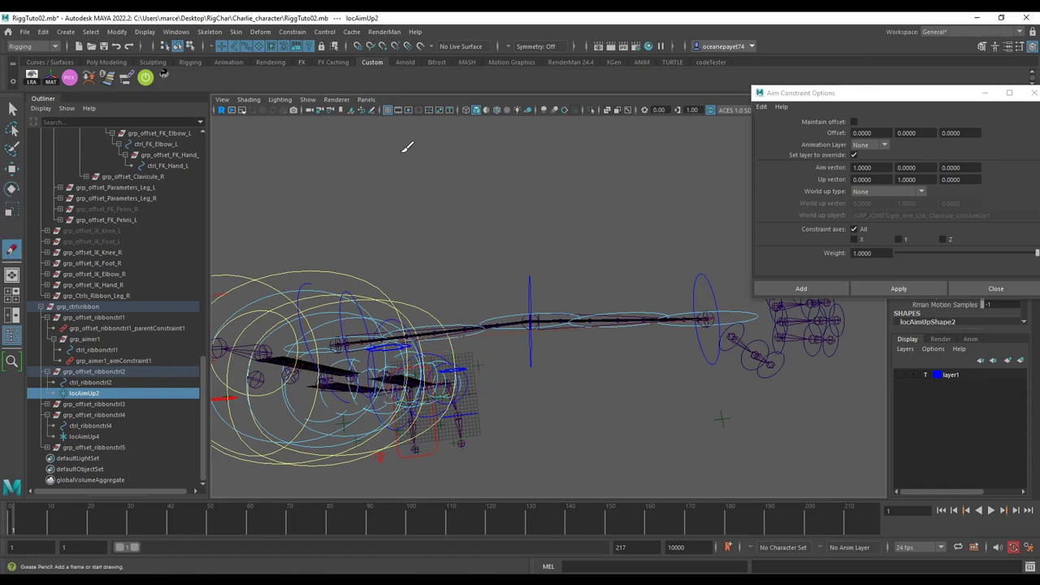
pyautogui.scroll(-5, 397, 224)
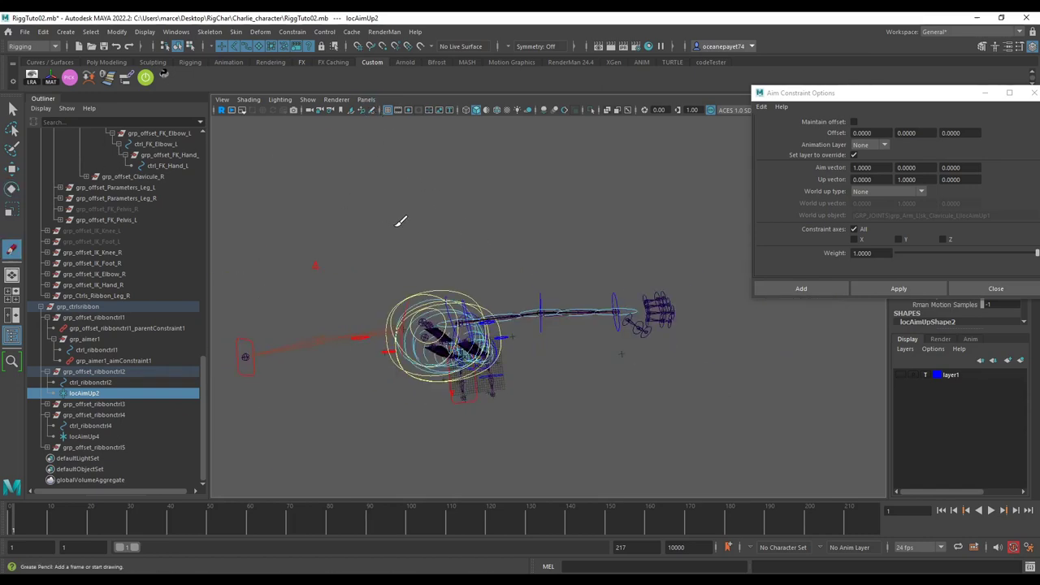
pyautogui.scroll(4, 458, 333)
pyautogui.keyDown('alt'); pyautogui.moveTo(460, 329); pyautogui.dragTo(441, 275); pyautogui.keyUp('alt')
pyautogui.scroll(3, 444, 240)
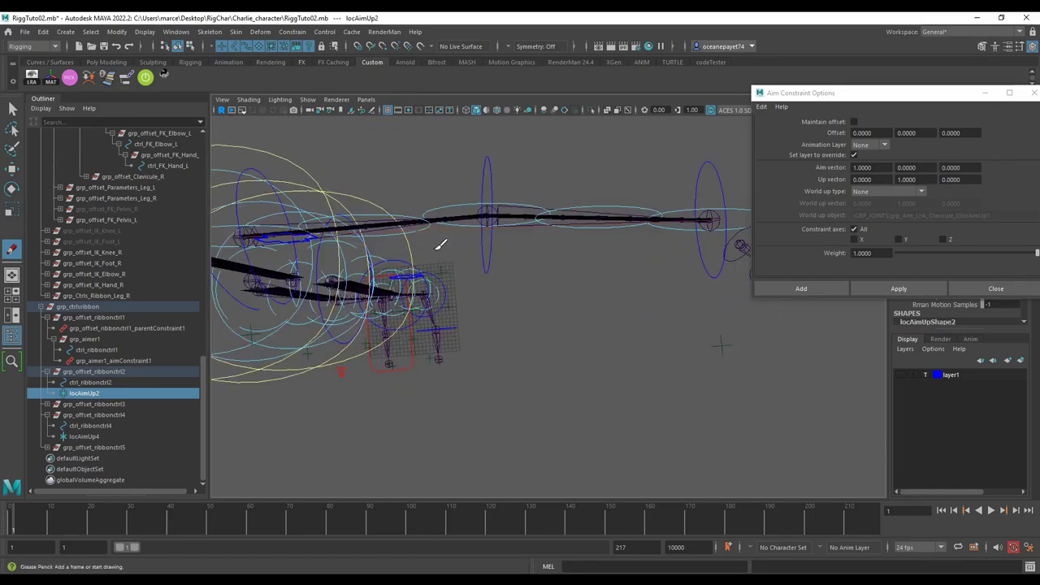
pyautogui.keyDown('alt'); pyautogui.moveTo(439, 246); pyautogui.dragTo(440, 265, button='middle'); pyautogui.keyUp('alt')
pyautogui.scroll(2, 441, 266)
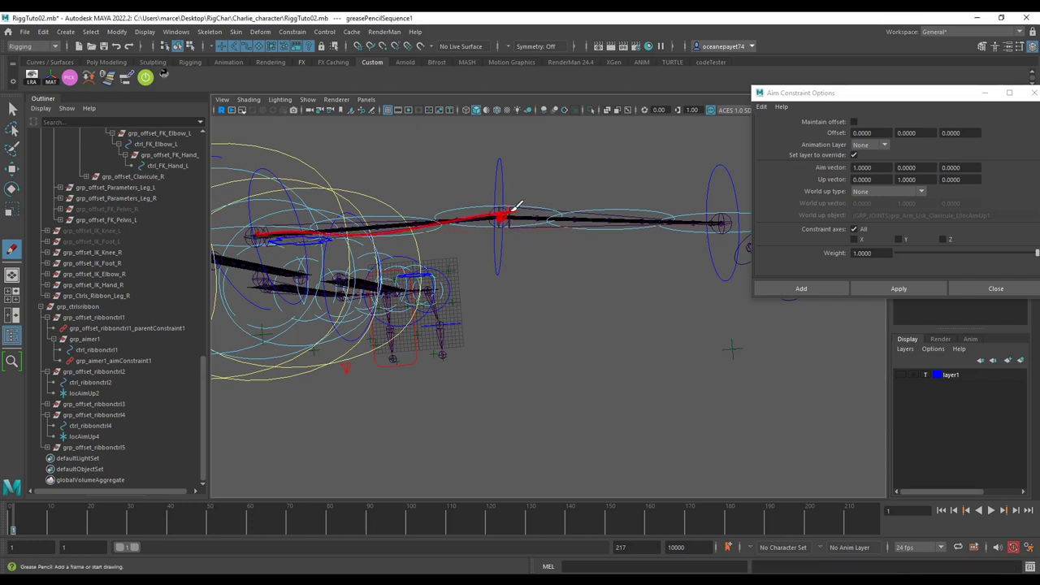
pyautogui.moveTo(514, 208); pyautogui.dragTo(721, 221)
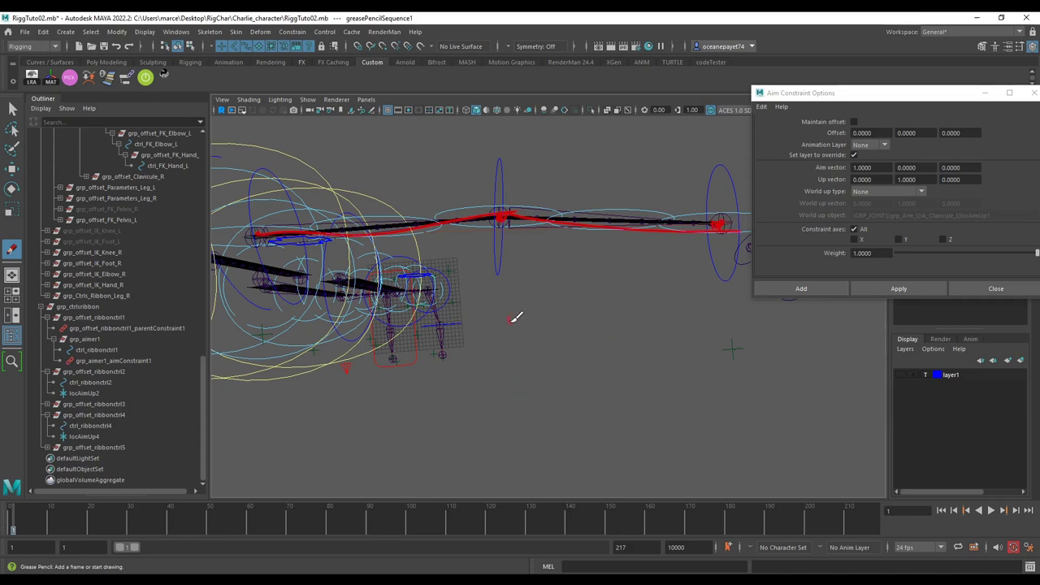
pyautogui.moveTo(252, 236); pyautogui.dragTo(409, 209)
pyautogui.moveTo(312, 234)
pyautogui.mouseDown()
pyautogui.moveTo(489, 218)
pyautogui.moveTo(665, 220)
pyautogui.mouseUp()
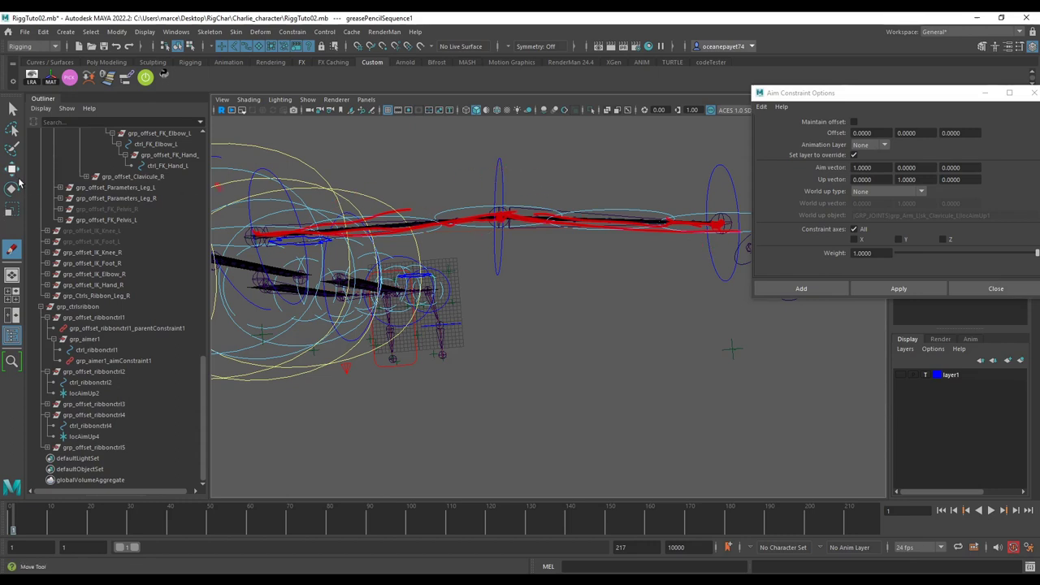
# Bend the left forearm by rotating the FK elbow control about 83 degrees around Z, and undo the extra Y rotation.
pyautogui.press('e')
pyautogui.click(496, 188)
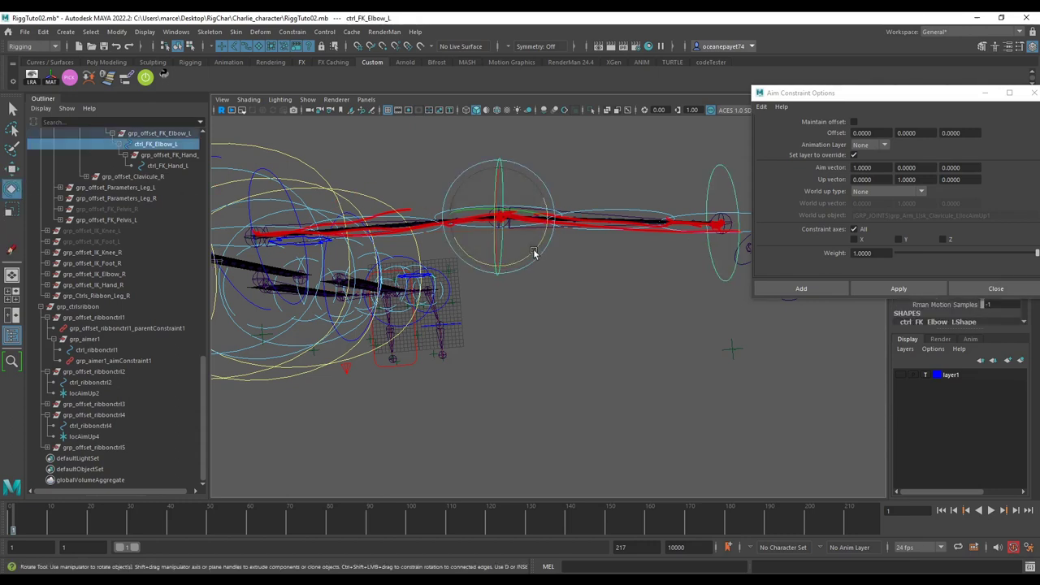
pyautogui.moveTo(530, 257); pyautogui.dragTo(437, 290)
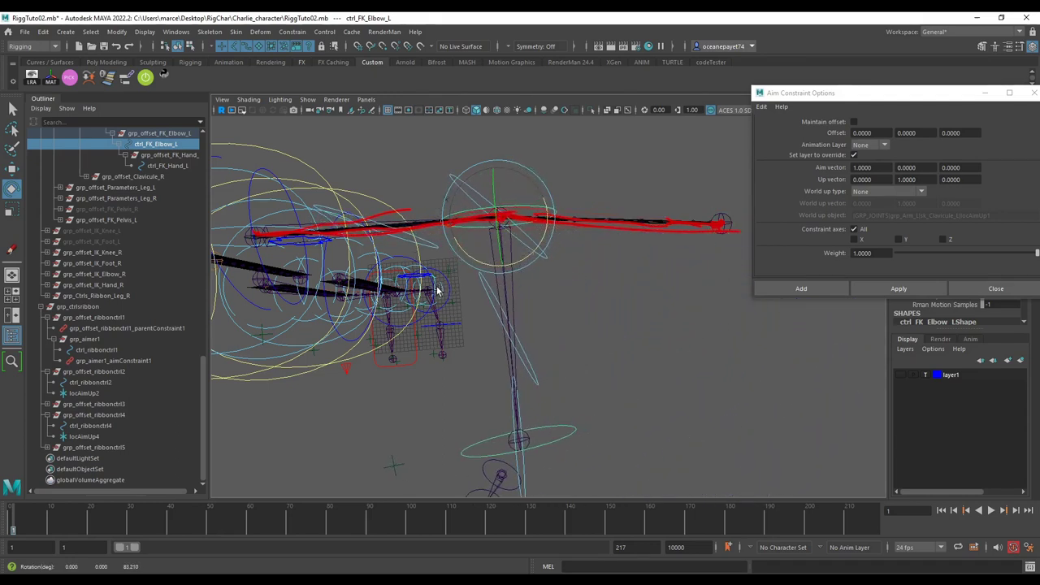
pyautogui.moveTo(499, 229); pyautogui.dragTo(520, 286)
pyautogui.hotkey('ctrl', 'z')
# Sketch a red Grease Pencil line along the bent forearm from elbow to wrist.
pyautogui.click(11, 250)
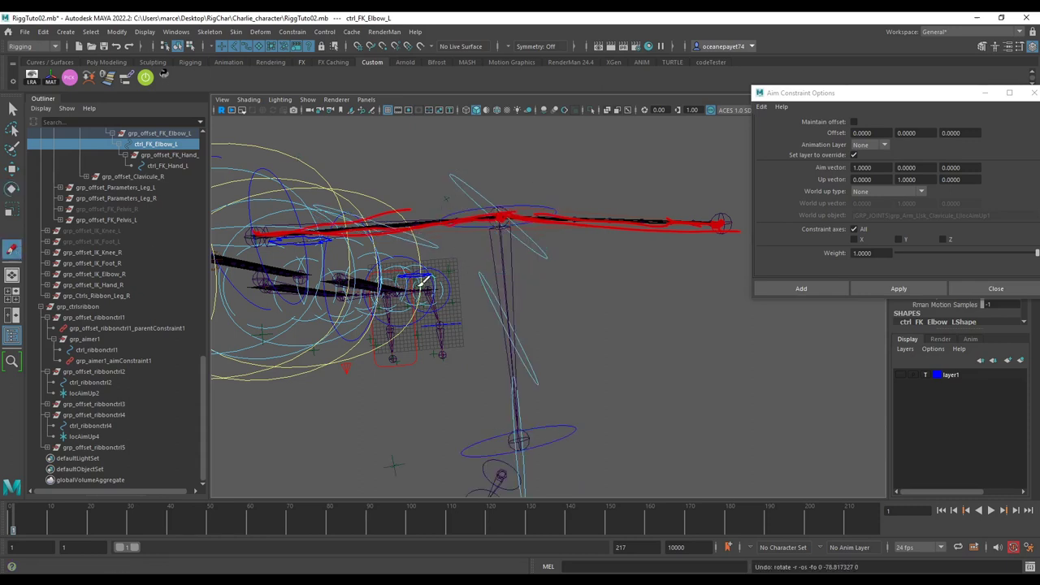
pyautogui.moveTo(514, 374); pyautogui.dragTo(519, 437)
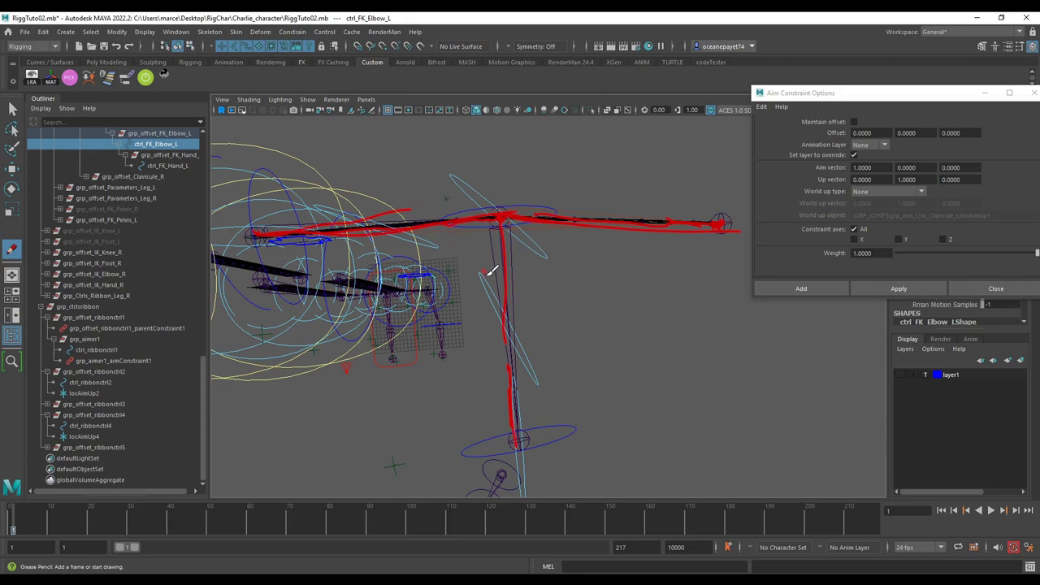
# Check the axes of ribbon controls 4, 3 and 5 and the left FK hand control, and reselect the FK elbow control for rotation.
pyautogui.press('w')
pyautogui.click(524, 353)
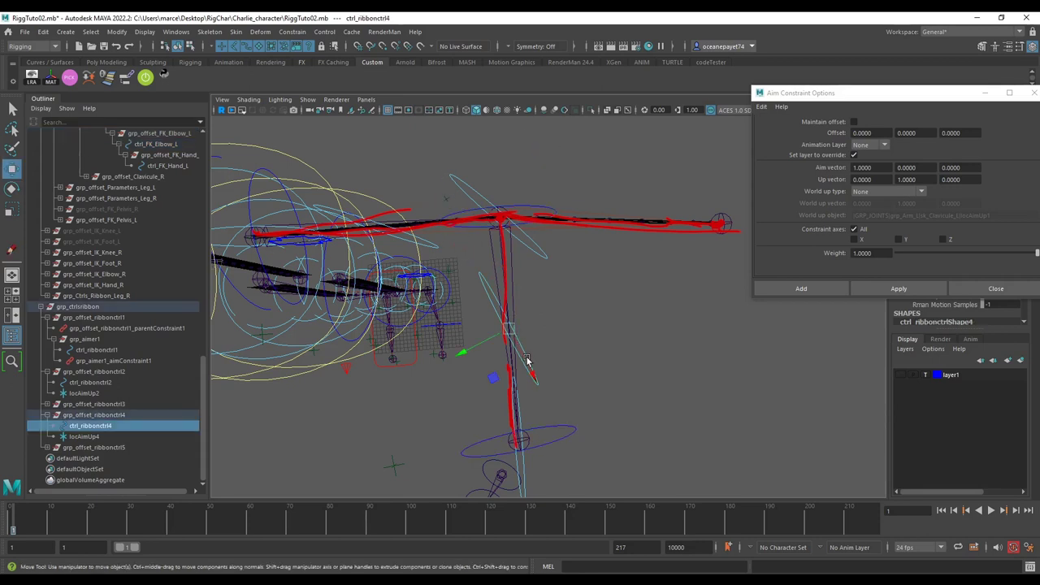
pyautogui.click(536, 251)
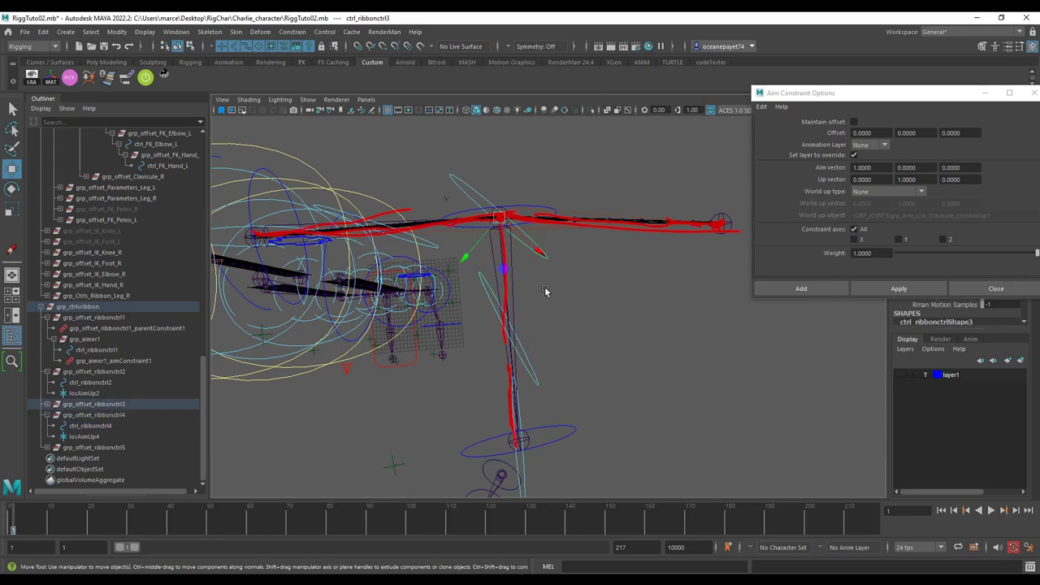
pyautogui.click(561, 441)
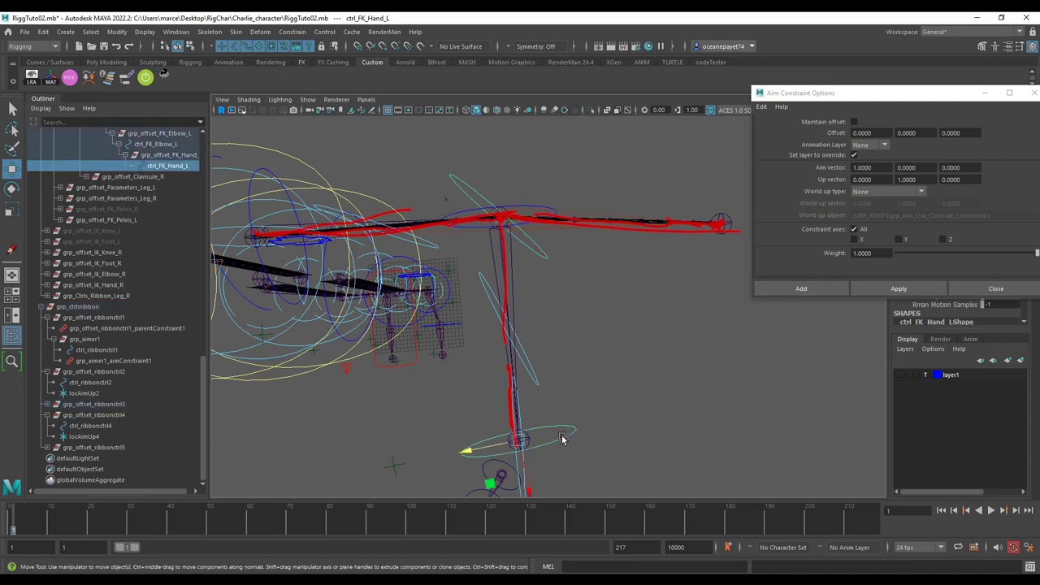
pyautogui.click(520, 412)
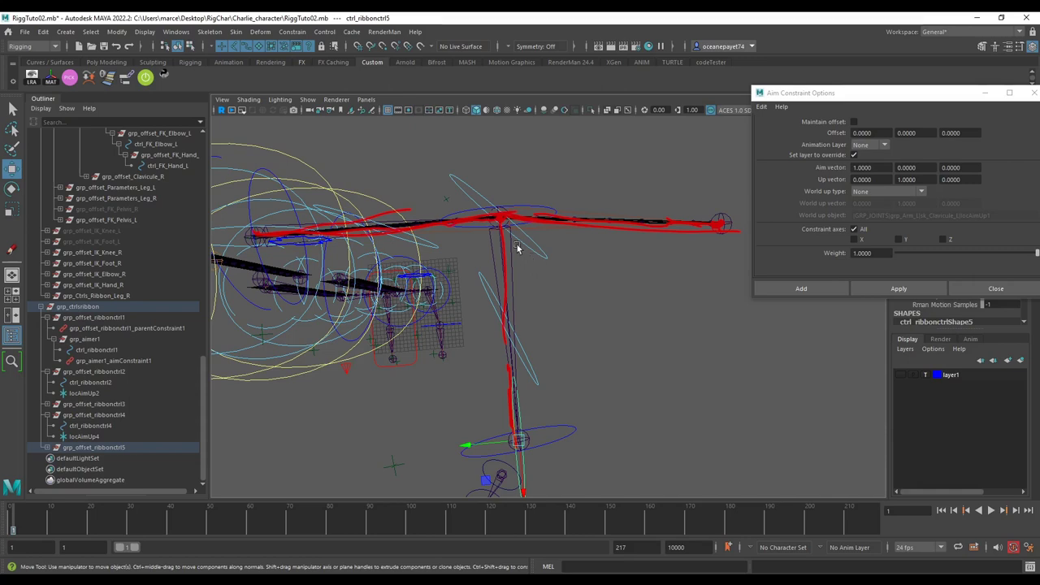
pyautogui.click(547, 209)
pyautogui.press('e')
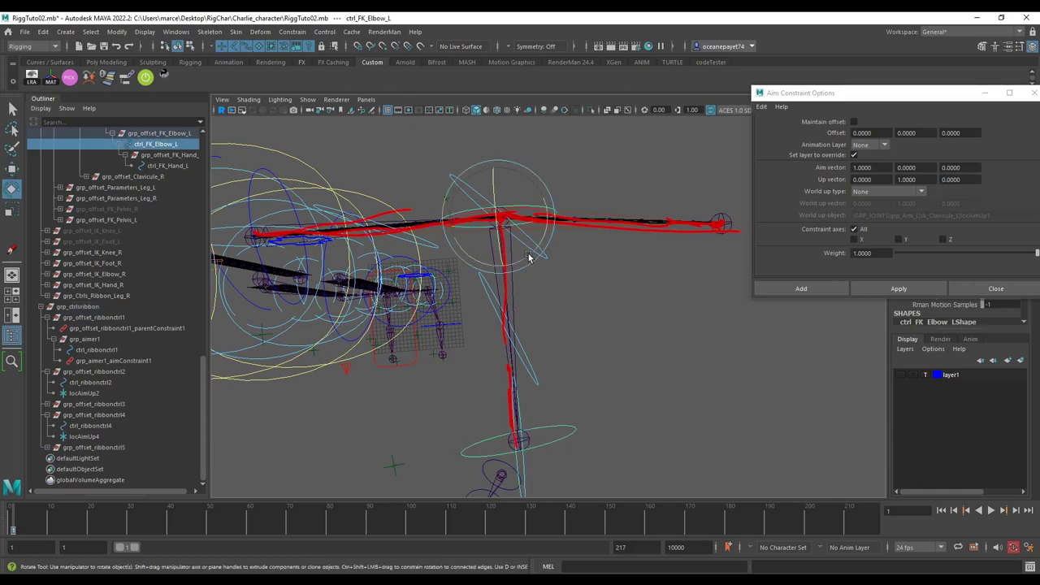
# Swing the left FK elbow control to test how ribbon control 4 follows, and set its bend to about 84 degrees around Z.
pyautogui.moveTo(547, 209); pyautogui.dragTo(540, 345)
pyautogui.click(550, 352)
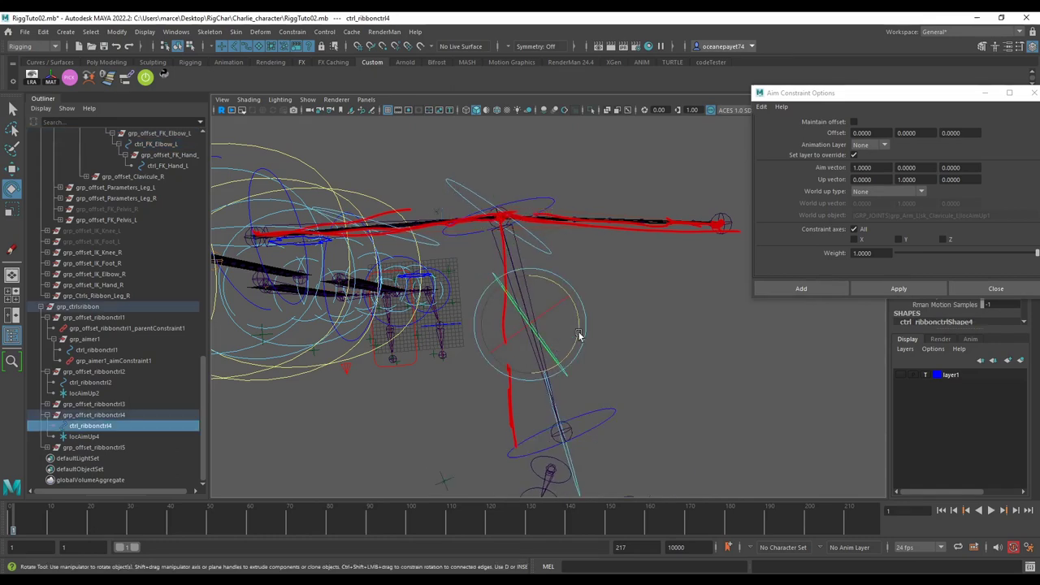
pyautogui.click(591, 261)
pyautogui.click(533, 202)
pyautogui.moveTo(529, 255); pyautogui.dragTo(539, 282)
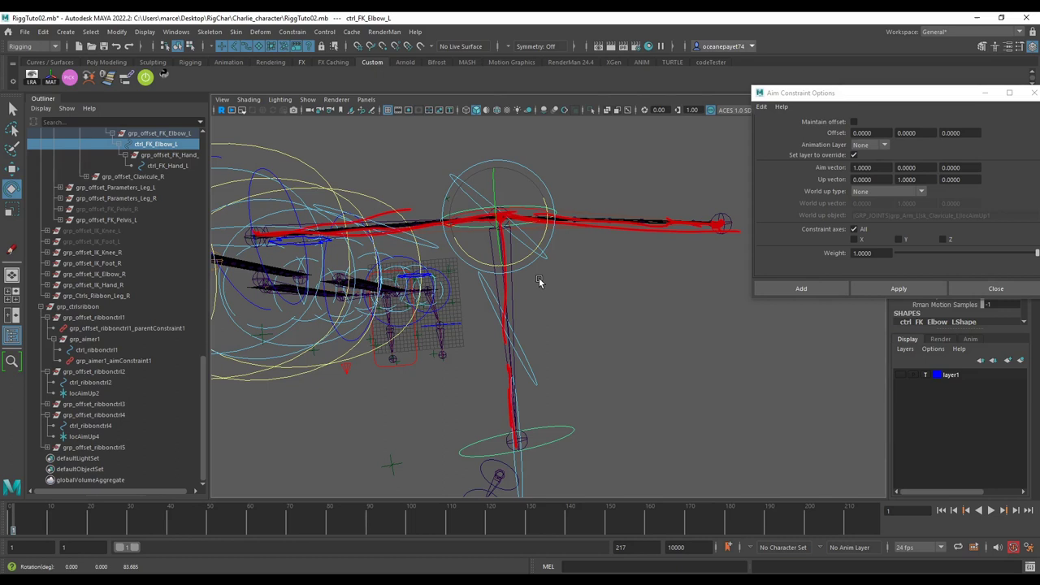
# Sketch curved red Grease Pencil lines along the bent forearm and the upper arm to illustrate the ribbon's bending.
pyautogui.click(370, 110)
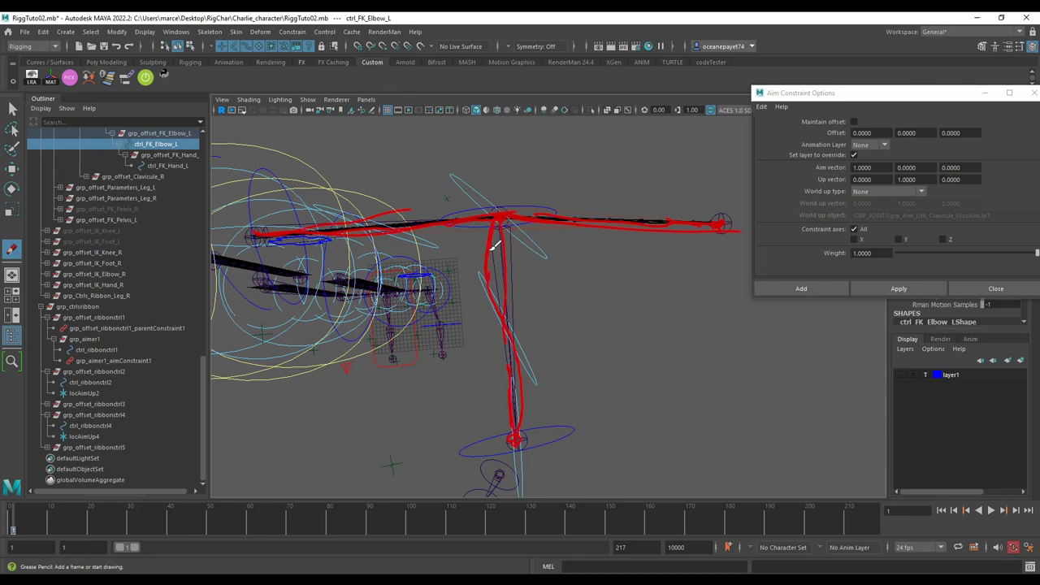
pyautogui.moveTo(504, 224)
pyautogui.mouseDown()
pyautogui.moveTo(493, 273)
pyautogui.moveTo(529, 365)
pyautogui.moveTo(535, 443)
pyautogui.moveTo(527, 378)
pyautogui.mouseUp()
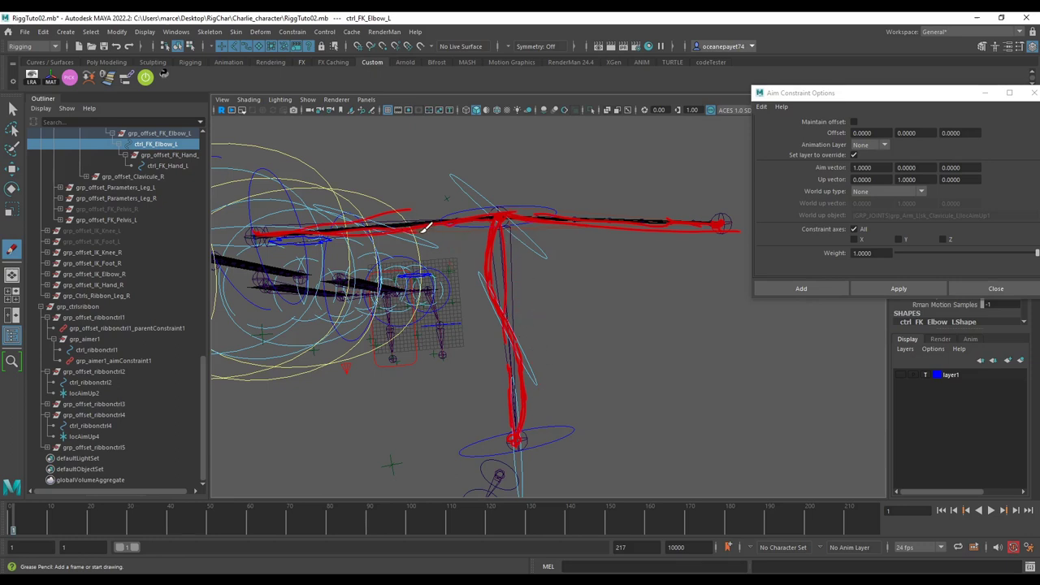
pyautogui.moveTo(422, 230); pyautogui.dragTo(498, 213)
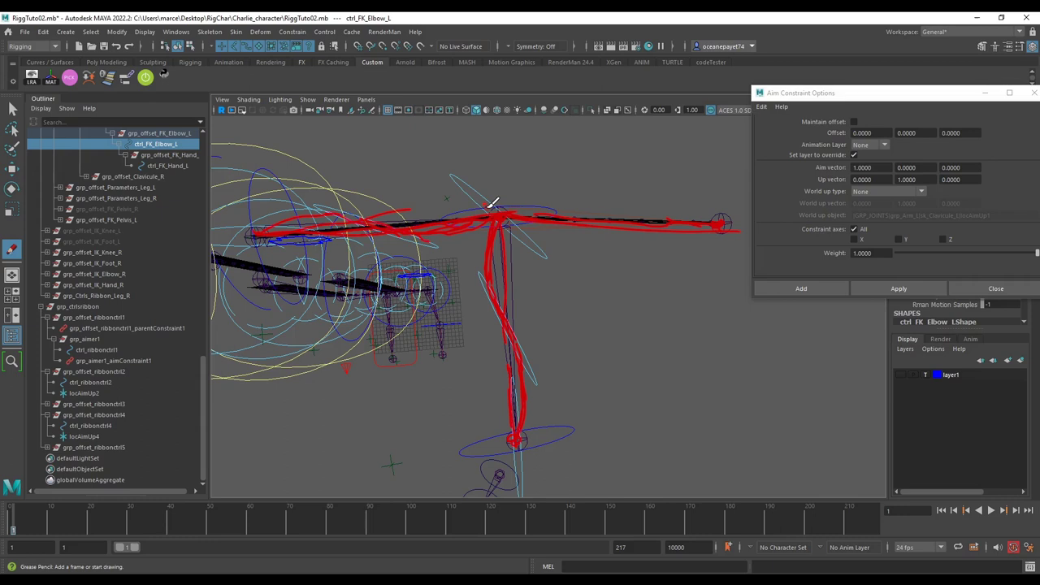
# Clear the Grease Pencil sketches and reset the rig's controls so the left arm is straight again.
pyautogui.hotkey('ctrl', 'z')
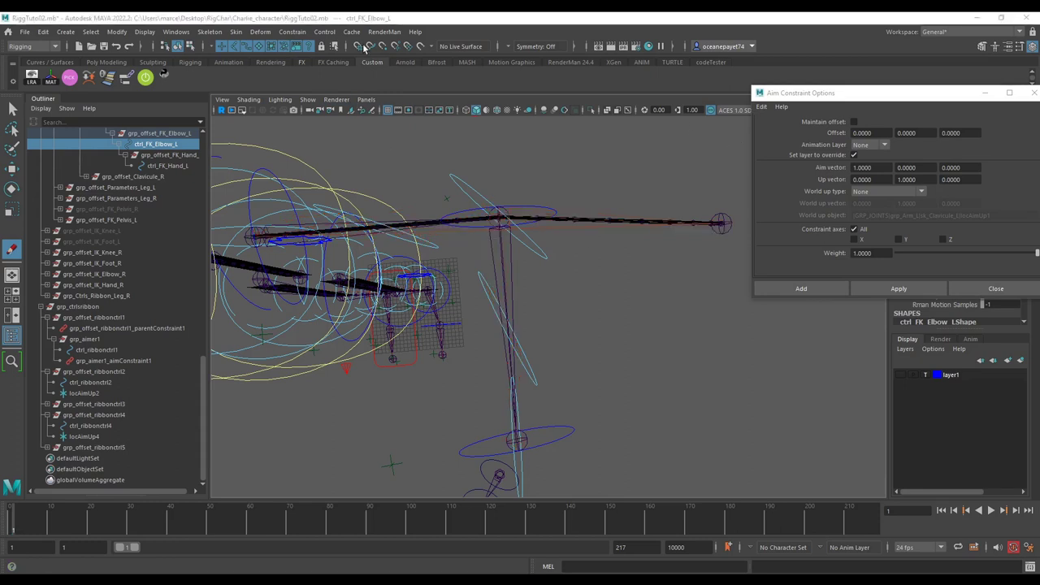
pyautogui.press('w')
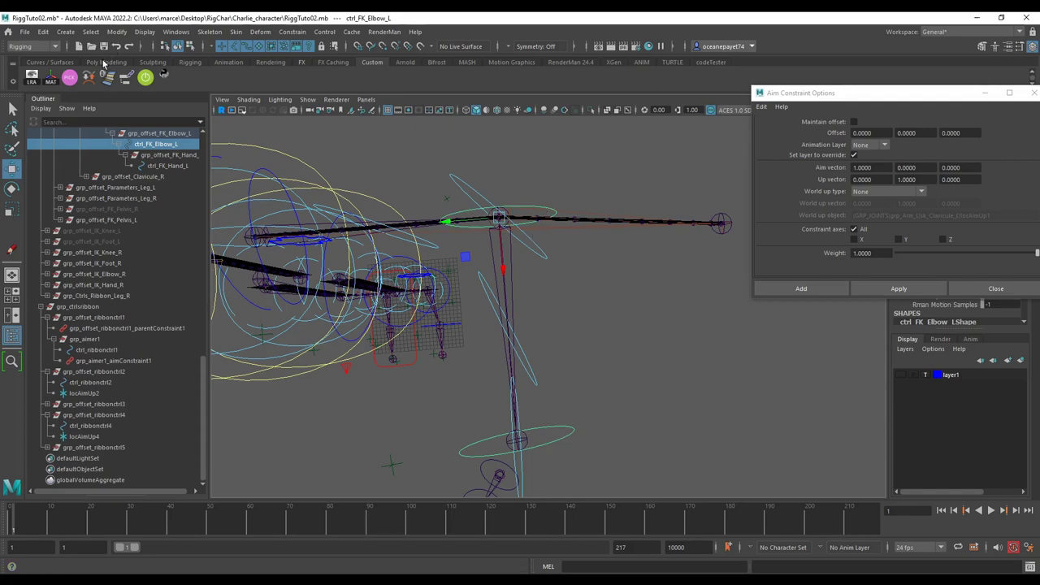
pyautogui.click(145, 78)
pyautogui.keyDown('alt'); pyautogui.moveTo(523, 272); pyautogui.dragTo(451, 320); pyautogui.keyUp('alt')
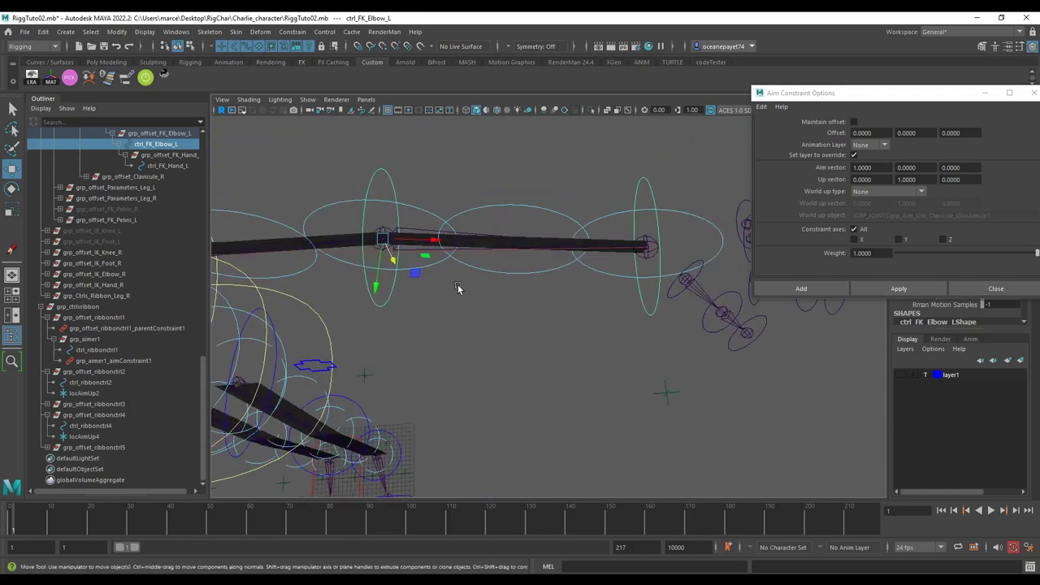
# Test-rotate ribbon control 4 on the left forearm and undo the rotation.
pyautogui.click(529, 209)
pyautogui.press('e')
pyautogui.moveTo(539, 274); pyautogui.dragTo(552, 301)
pyautogui.hotkey('ctrl', 'z')
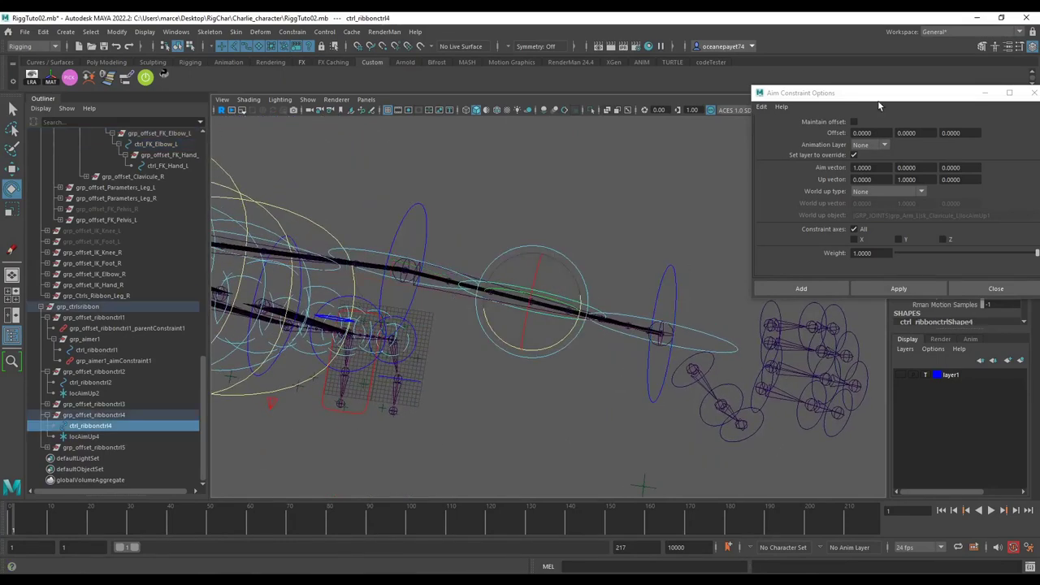
# Examine grp_aimer1 and its place above ribbon control 1 at the left shoulder.
pyautogui.moveTo(878, 93); pyautogui.dragTo(827, 103)
pyautogui.keyDown('alt'); pyautogui.moveTo(490, 342); pyautogui.dragTo(391, 376); pyautogui.keyUp('alt')
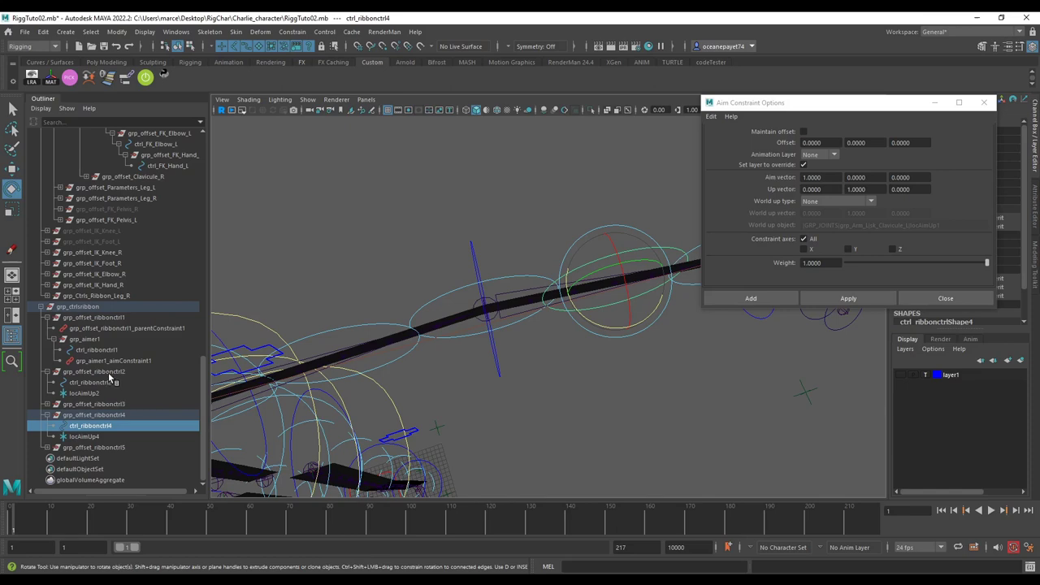
pyautogui.click(85, 338)
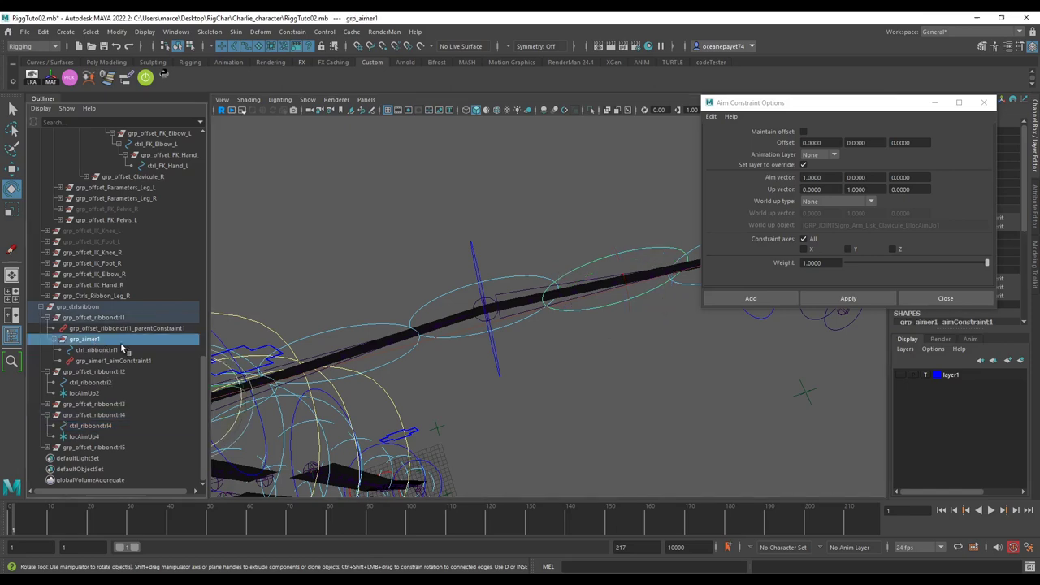
pyautogui.scroll(-3, 357, 335)
pyautogui.keyDown('alt'); pyautogui.moveTo(420, 347); pyautogui.dragTo(423, 247); pyautogui.keyUp('alt')
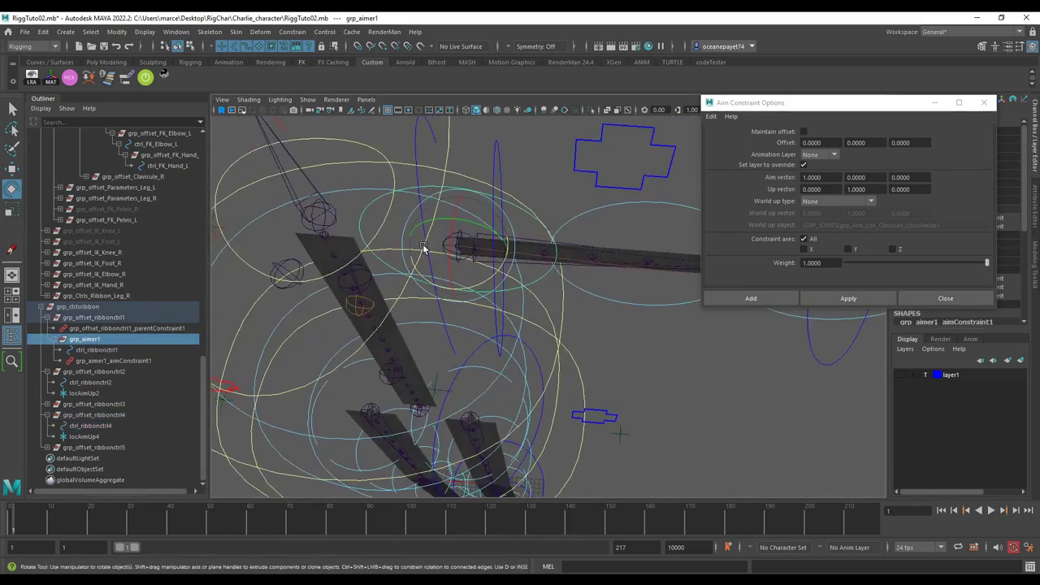
# Group ctrl_ribbonctrl2 under its offset group and name the new group grpaimer2.
pyautogui.click(111, 383)
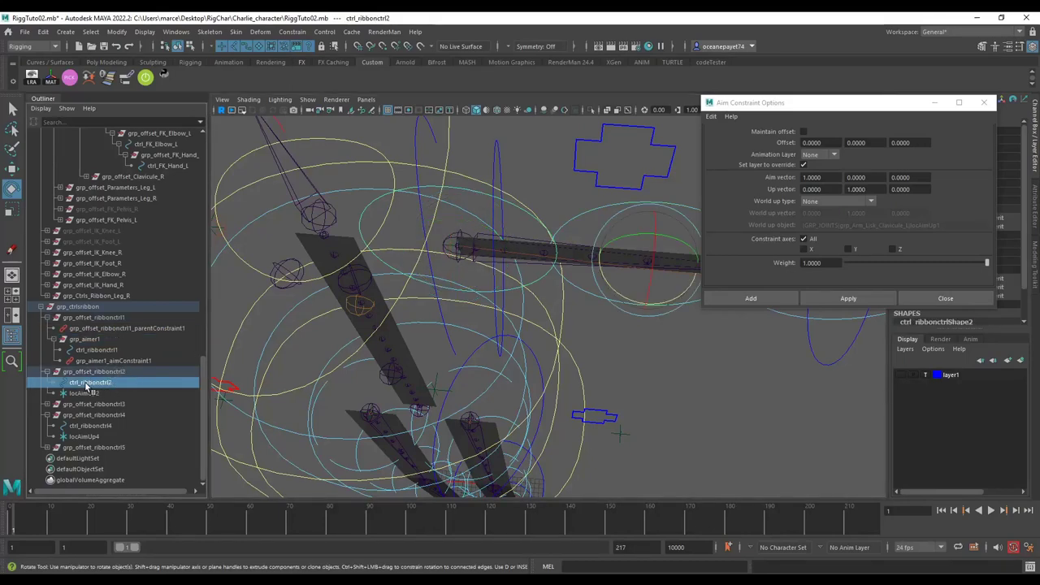
pyautogui.hotkey('ctrl', 'g')
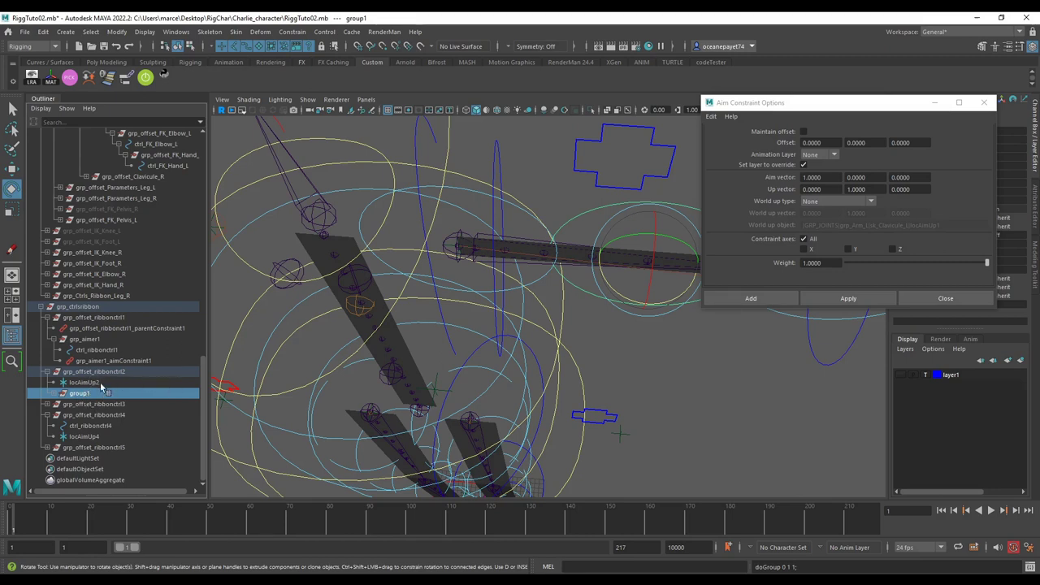
pyautogui.doubleClick(94, 395)
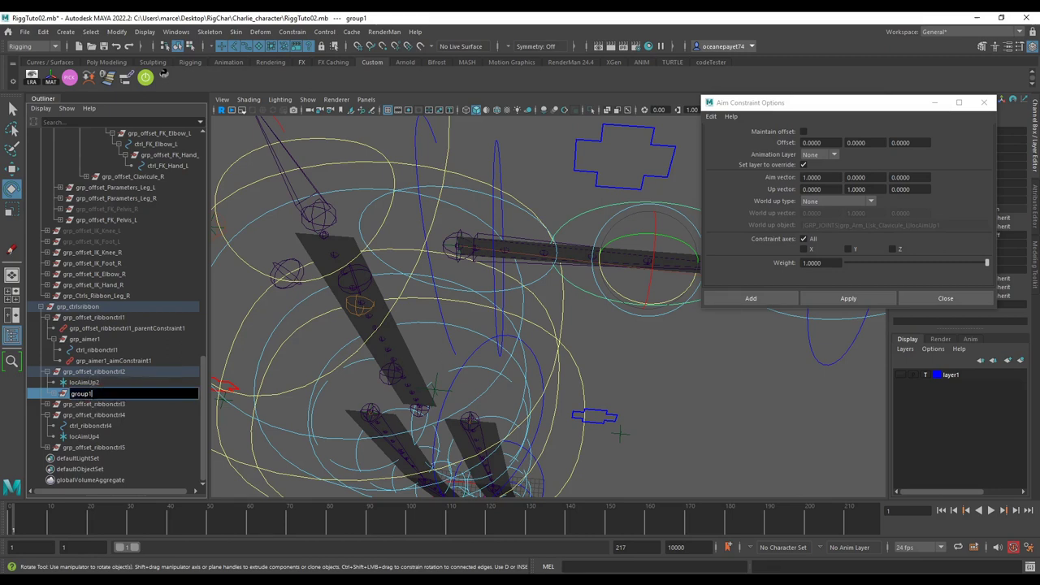
pyautogui.write('grpaimer2')
pyautogui.press('Return')
# Group ctrl_ribbonctrl4 under its offset group and name the new group grpaimer4.
pyautogui.keyDown('alt'); pyautogui.moveTo(286, 338); pyautogui.dragTo(516, 325); pyautogui.keyUp('alt')
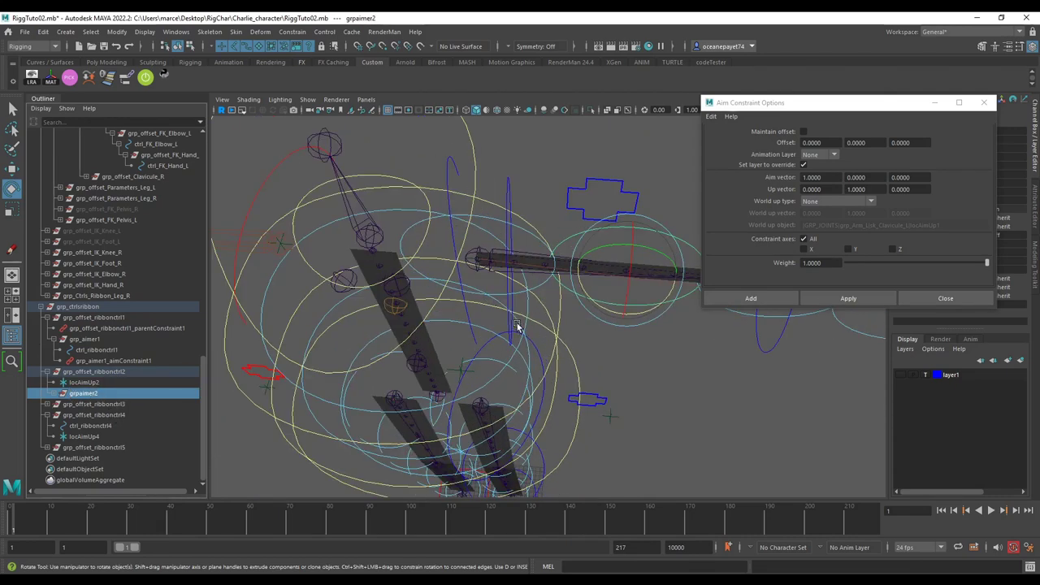
pyautogui.keyDown('alt'); pyautogui.moveTo(658, 314); pyautogui.dragTo(493, 331, button='middle'); pyautogui.keyUp('alt')
pyautogui.keyDown('alt'); pyautogui.moveTo(493, 332); pyautogui.dragTo(597, 295, button='right'); pyautogui.keyUp('alt')
pyautogui.keyDown('alt'); pyautogui.moveTo(597, 295); pyautogui.dragTo(563, 310, button='middle'); pyautogui.keyUp('alt')
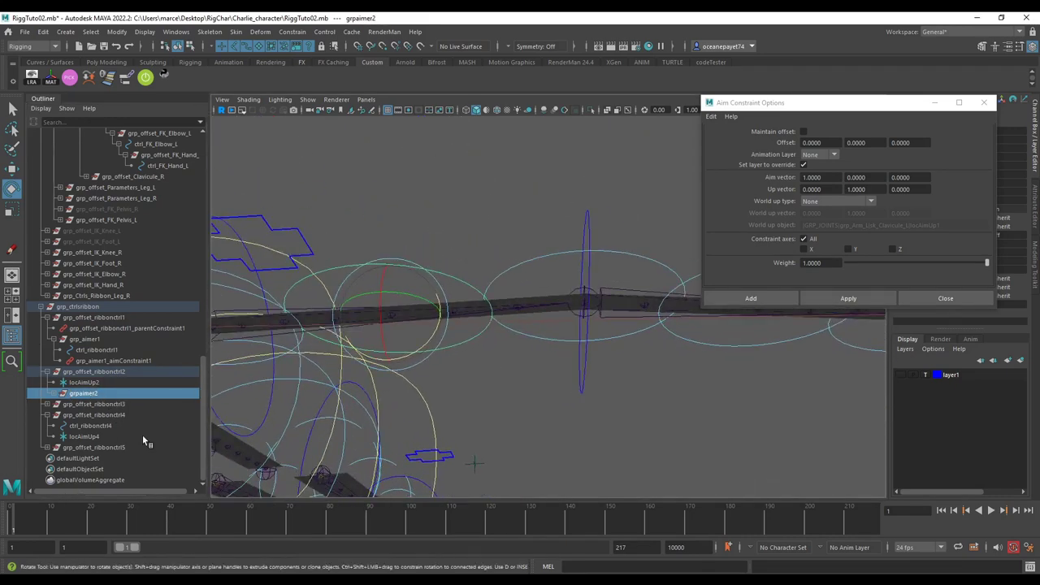
pyautogui.click(105, 428)
pyautogui.hotkey('ctrl', 'g')
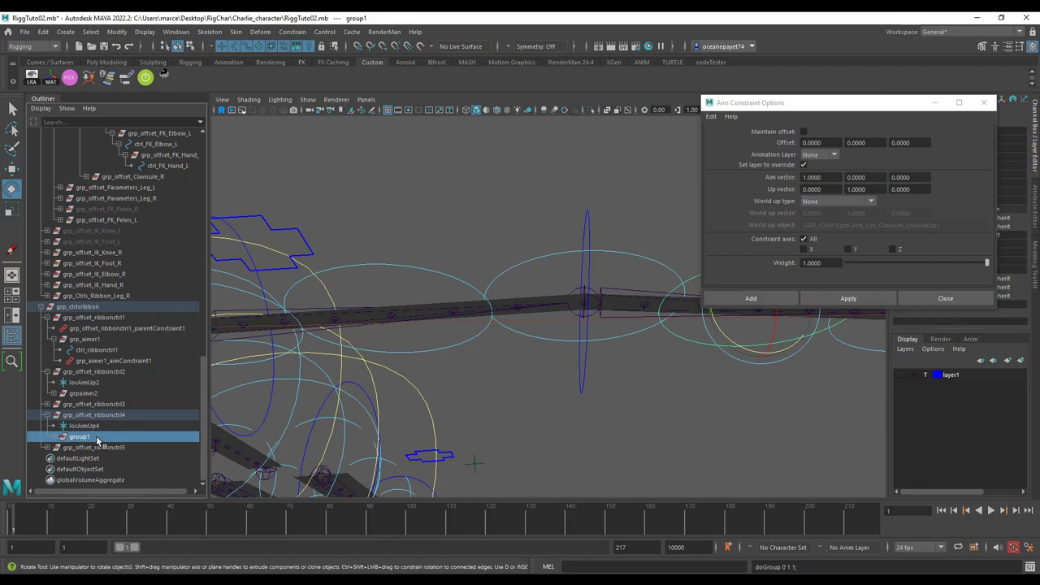
pyautogui.doubleClick(81, 437)
pyautogui.write('grpaimer')
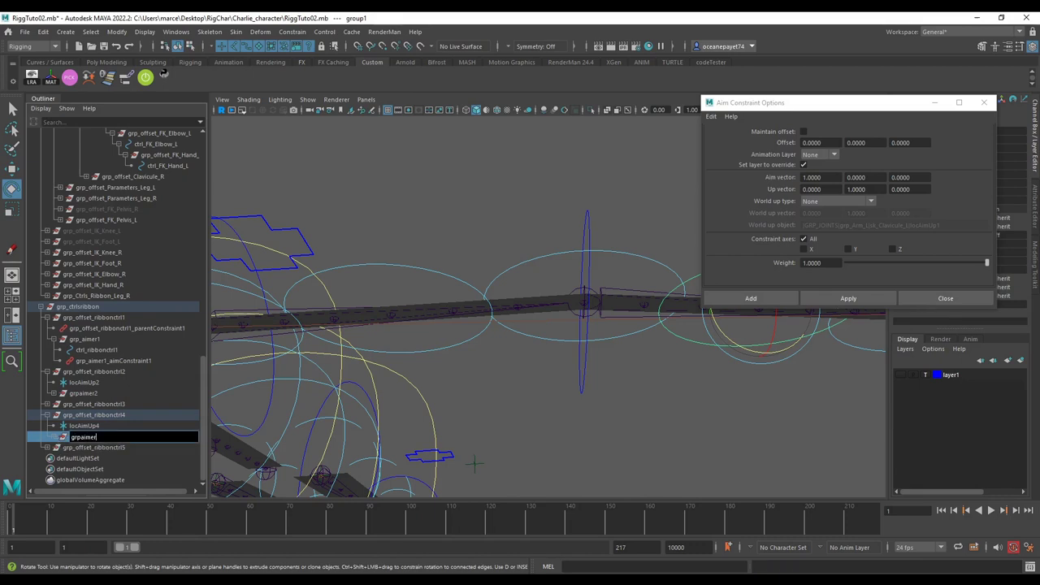
pyautogui.write('4')
pyautogui.press('Return')
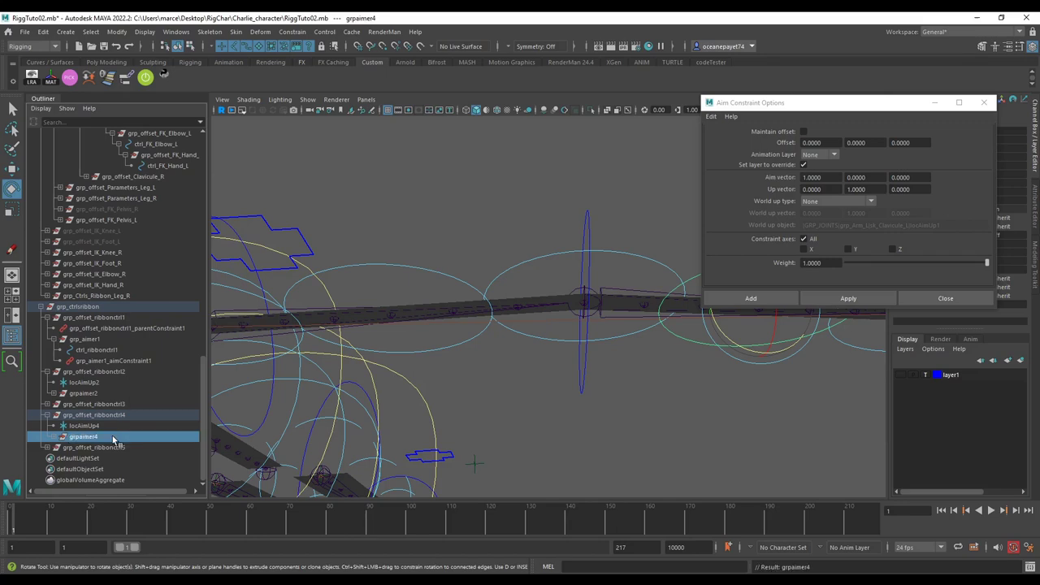
# Expand grpaimer4 and grpaimer2 in the hierarchy, and examine grpaimer2's channels and move axes with the Aim Constraint options moved aside.
pyautogui.click(55, 438)
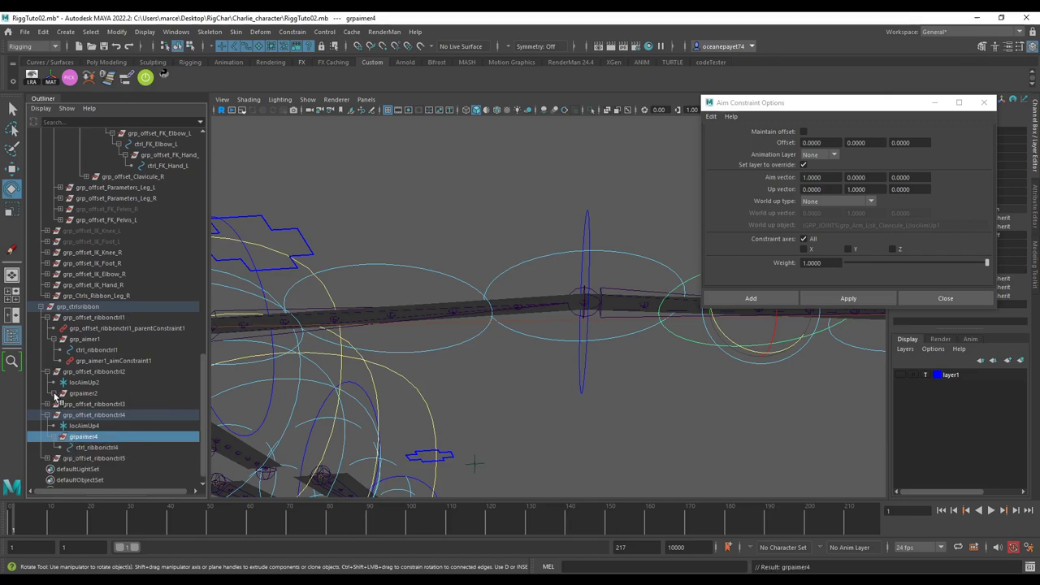
pyautogui.click(54, 394)
pyautogui.click(130, 397)
pyautogui.keyDown('alt'); pyautogui.moveTo(302, 346); pyautogui.dragTo(466, 316); pyautogui.keyUp('alt')
pyautogui.scroll(-4, 403, 316)
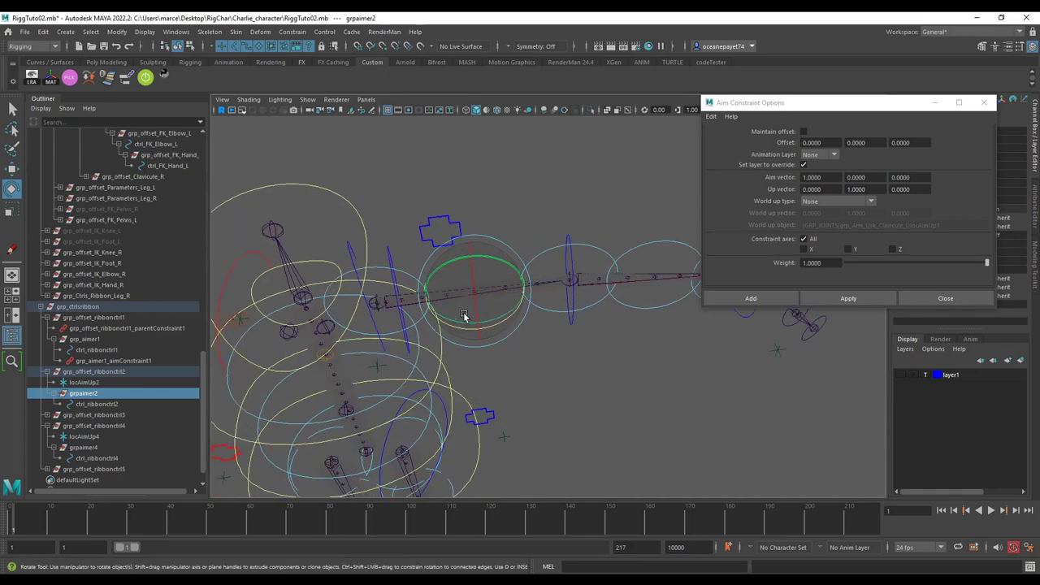
pyautogui.click(762, 108)
pyautogui.moveTo(762, 108); pyautogui.dragTo(726, 195)
pyautogui.scroll(2, 552, 316)
pyautogui.keyDown('alt'); pyautogui.moveTo(488, 369); pyautogui.dragTo(511, 339); pyautogui.keyUp('alt')
pyautogui.press('w')
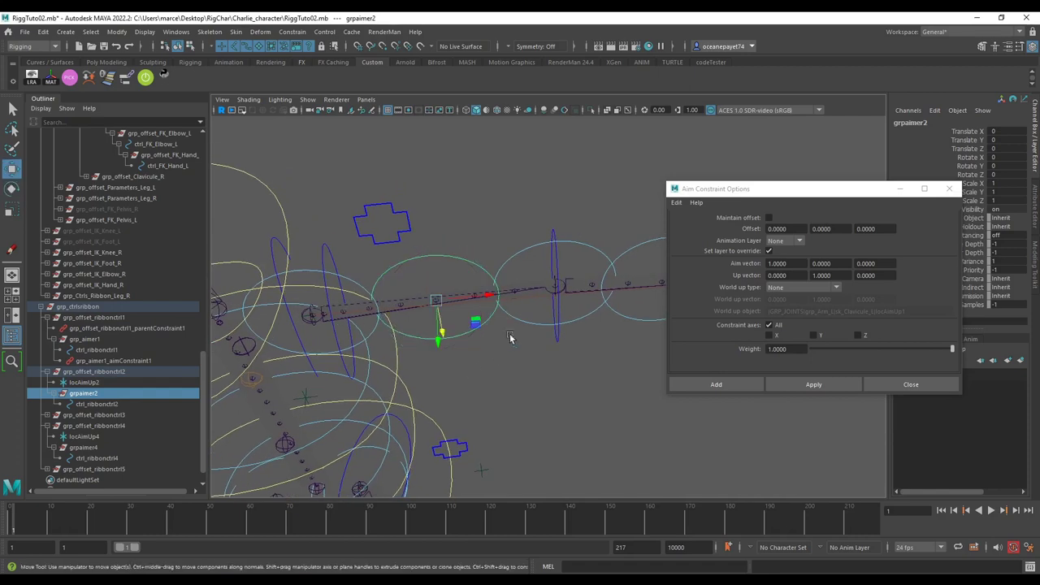
# Set locAimUp2's Translate Z, Rotate X and Rotate Z to 0.
pyautogui.scroll(5, 510, 328)
pyautogui.scroll(-2, 508, 318)
pyautogui.keyDown('alt'); pyautogui.moveTo(509, 318); pyautogui.dragTo(482, 350, button='middle'); pyautogui.keyUp('alt')
pyautogui.moveTo(481, 345)
pyautogui.keyDown('alt'); pyautogui.mouseDown()
pyautogui.moveTo(495, 324)
pyautogui.moveTo(480, 348)
pyautogui.mouseUp(); pyautogui.keyUp('alt')
pyautogui.scroll(-4, 495, 325)
pyautogui.click(114, 381)
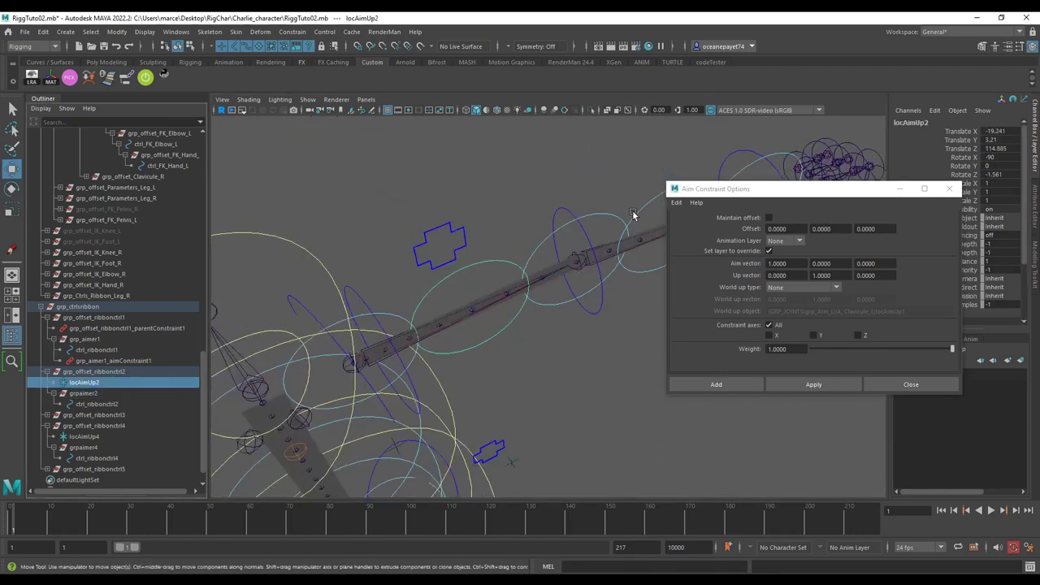
pyautogui.click(998, 149)
pyautogui.write('0')
pyautogui.press('Return')
pyautogui.click(998, 156)
pyautogui.write('0')
pyautogui.press('Return')
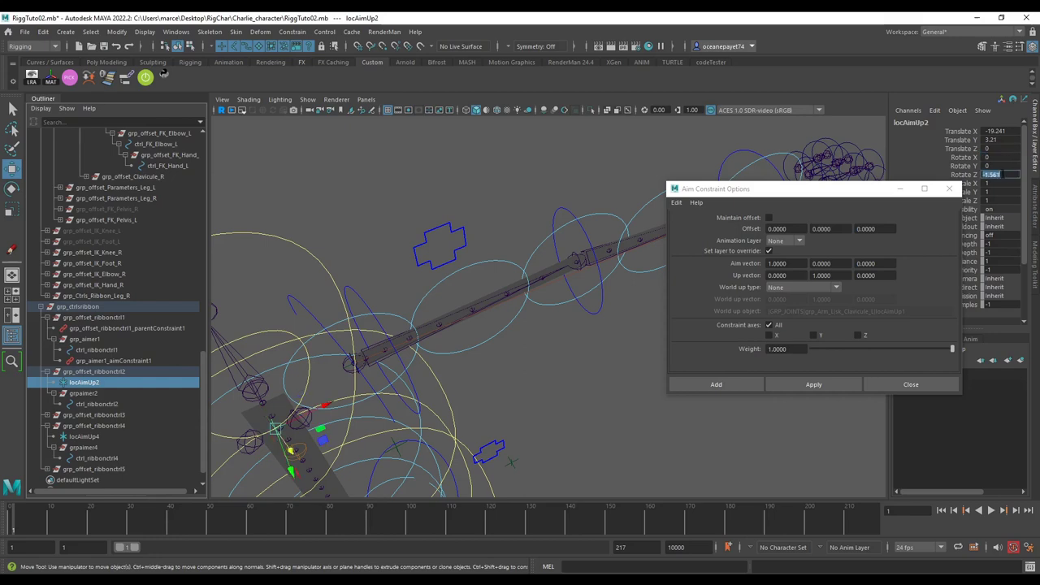
pyautogui.click(998, 174)
pyautogui.write('0')
# Set locAimUp2's Translate Y and Translate X to 0 so it sits on ribbon control 2.
pyautogui.click(1000, 140)
pyautogui.write('0')
pyautogui.press('Return')
pyautogui.click(998, 130)
pyautogui.write('0')
pyautogui.press('Return')
# Move locAimUp2 about 9 units along Y, away from ribbon control 2.
pyautogui.keyDown('alt'); pyautogui.moveTo(546, 325); pyautogui.dragTo(504, 336); pyautogui.keyUp('alt')
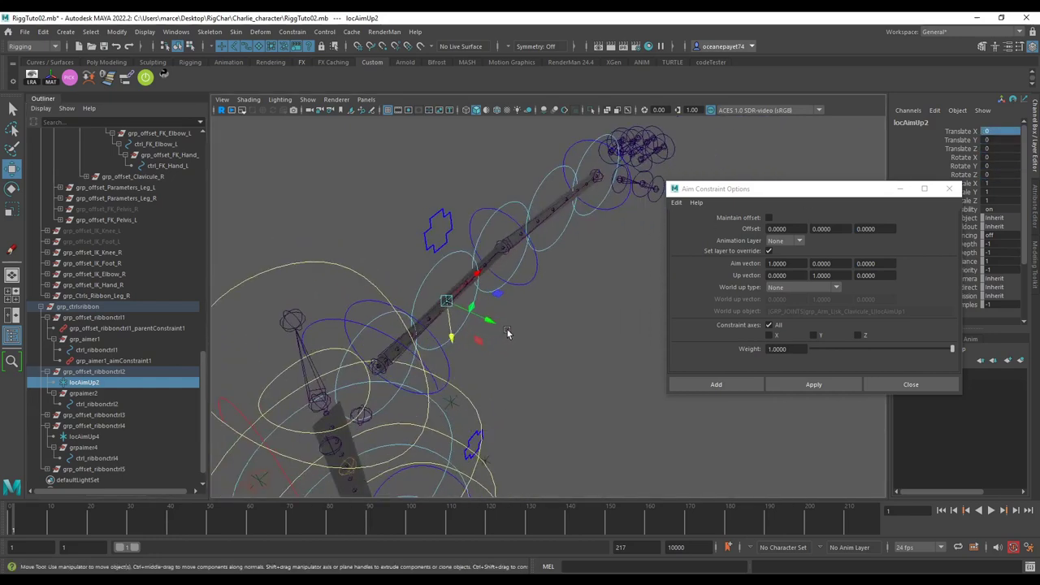
pyautogui.keyDown('alt'); pyautogui.moveTo(503, 331); pyautogui.dragTo(417, 265); pyautogui.keyUp('alt')
pyautogui.hotkey('ctrl', 'z')
# Try rotating the left FK shoulder control and undo the rotation.
pyautogui.click(478, 289)
pyautogui.press('e')
pyautogui.moveTo(430, 283)
pyautogui.mouseDown()
pyautogui.moveTo(441, 295)
pyautogui.moveTo(421, 266)
pyautogui.mouseUp()
pyautogui.hotkey('ctrl', 'z')
# Twist the left FK shoulder control about -65 degrees around X to test the upper-arm ribbon.
pyautogui.scroll(5, 475, 298)
pyautogui.scroll(-2, 411, 323)
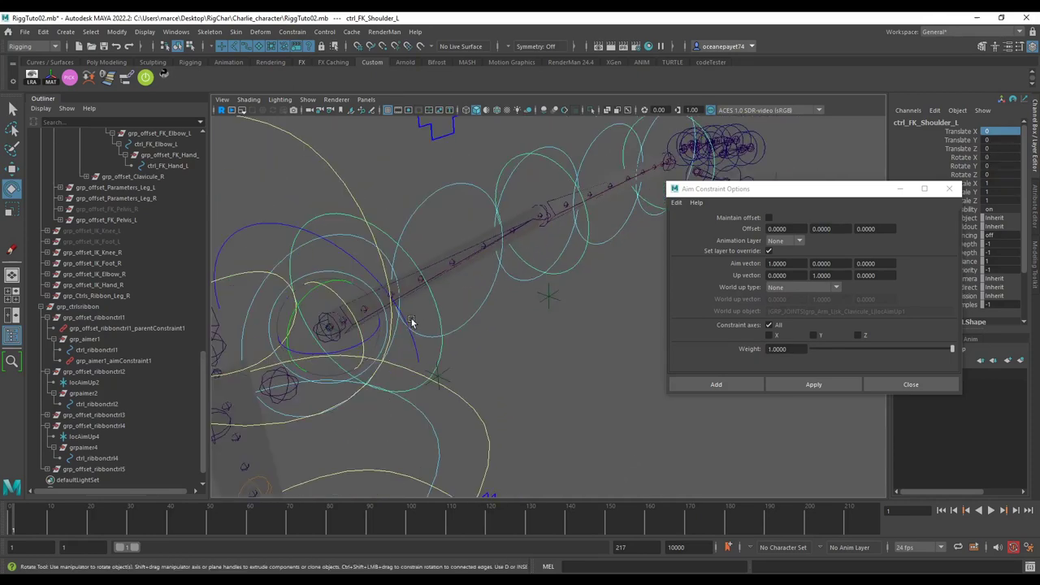
pyautogui.moveTo(363, 330); pyautogui.dragTo(358, 281)
pyautogui.scroll(3, 489, 315)
pyautogui.keyDown('alt'); pyautogui.moveTo(488, 314); pyautogui.dragTo(516, 329, button='middle'); pyautogui.keyUp('alt')
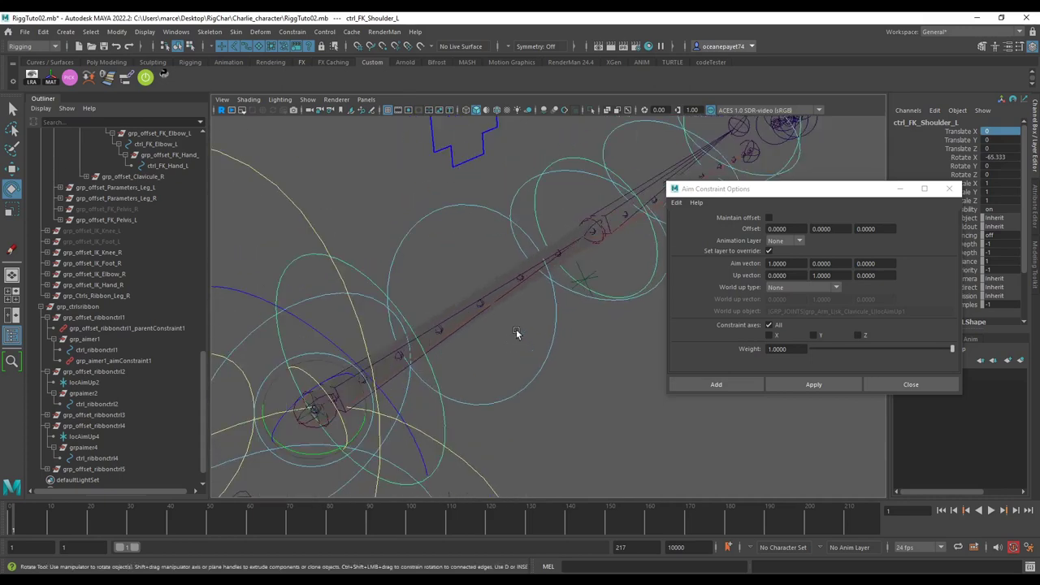
# Test-rotate ribbon control 2 on the twisted upper arm and undo the rotation.
pyautogui.keyDown('alt'); pyautogui.moveTo(516, 329); pyautogui.dragTo(512, 360); pyautogui.keyUp('alt')
pyautogui.click(512, 361)
pyautogui.click(510, 362)
pyautogui.moveTo(475, 314)
pyautogui.mouseDown()
pyautogui.moveTo(466, 282)
pyautogui.moveTo(476, 305)
pyautogui.mouseUp()
pyautogui.hotkey('ctrl', 'z')
# Compare the positions and axes of locAimUp2, grpaimer2 and grp_offset_ribbonctrl2 on the twisted upper arm.
pyautogui.scroll(-5, 528, 343)
pyautogui.keyDown('alt'); pyautogui.moveTo(528, 342); pyautogui.dragTo(576, 332); pyautogui.keyUp('alt')
pyautogui.click(573, 302)
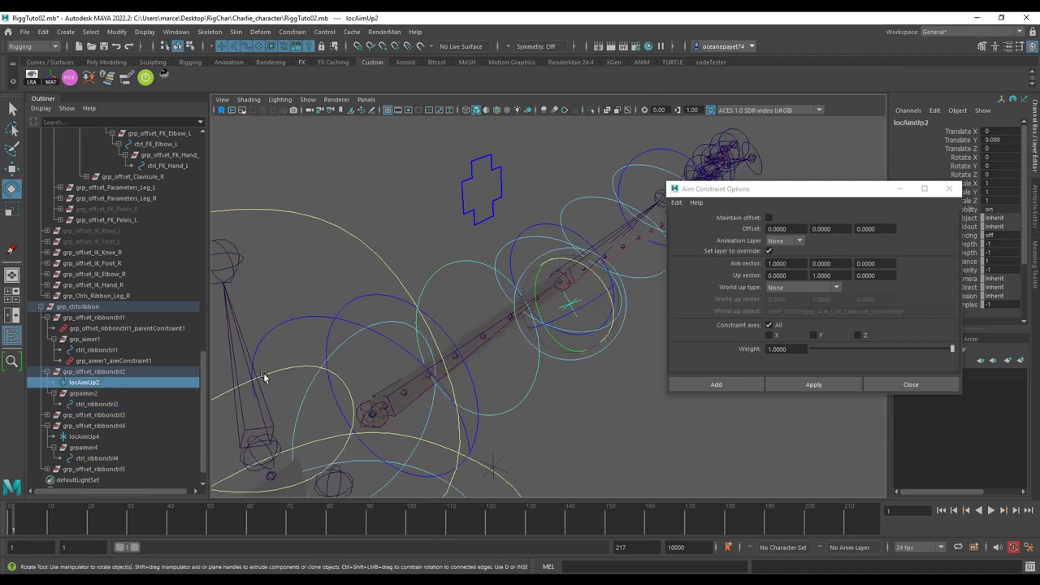
pyautogui.click(82, 395)
pyautogui.click(94, 372)
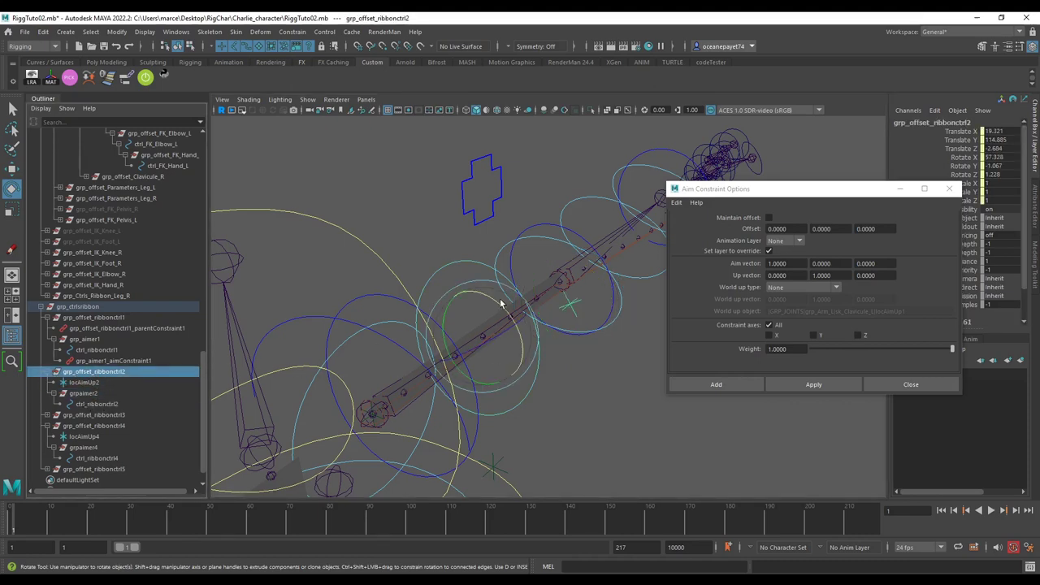
pyautogui.keyDown('alt'); pyautogui.moveTo(506, 297); pyautogui.dragTo(422, 341); pyautogui.keyUp('alt')
pyautogui.click(106, 393)
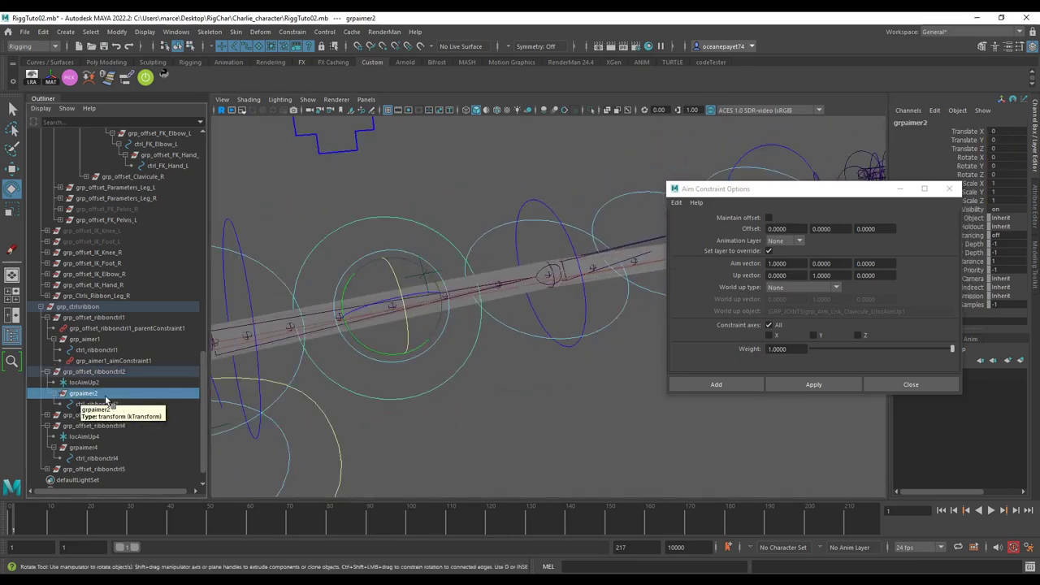
pyautogui.click(84, 382)
# Set locAimUp4's Translate X, Y and Z to 0 so it sits on ribbon control 4.
pyautogui.keyDown('alt'); pyautogui.moveTo(406, 333); pyautogui.dragTo(244, 362); pyautogui.keyUp('alt')
pyautogui.scroll(-1, 114, 393)
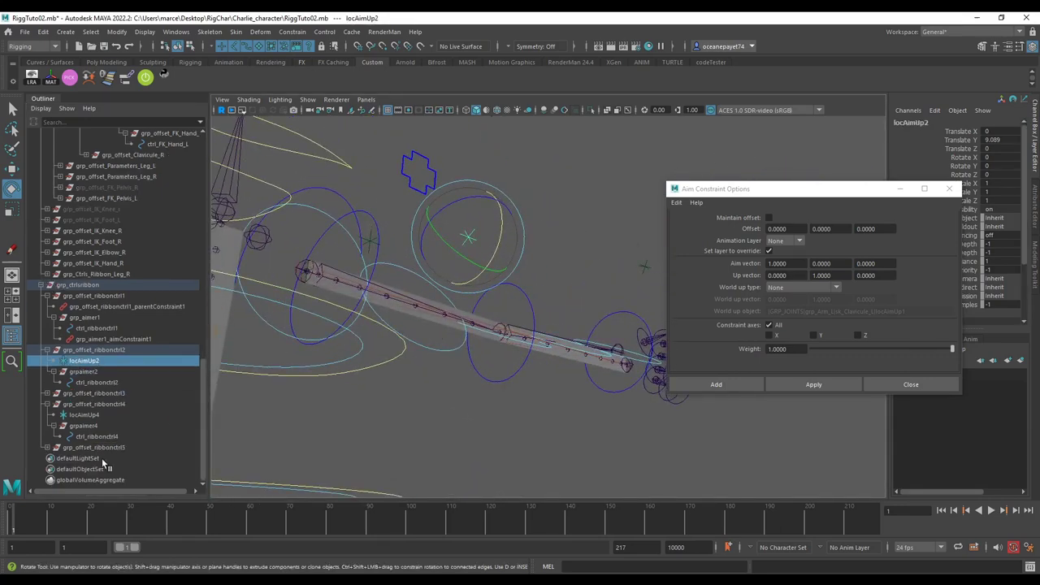
pyautogui.click(85, 414)
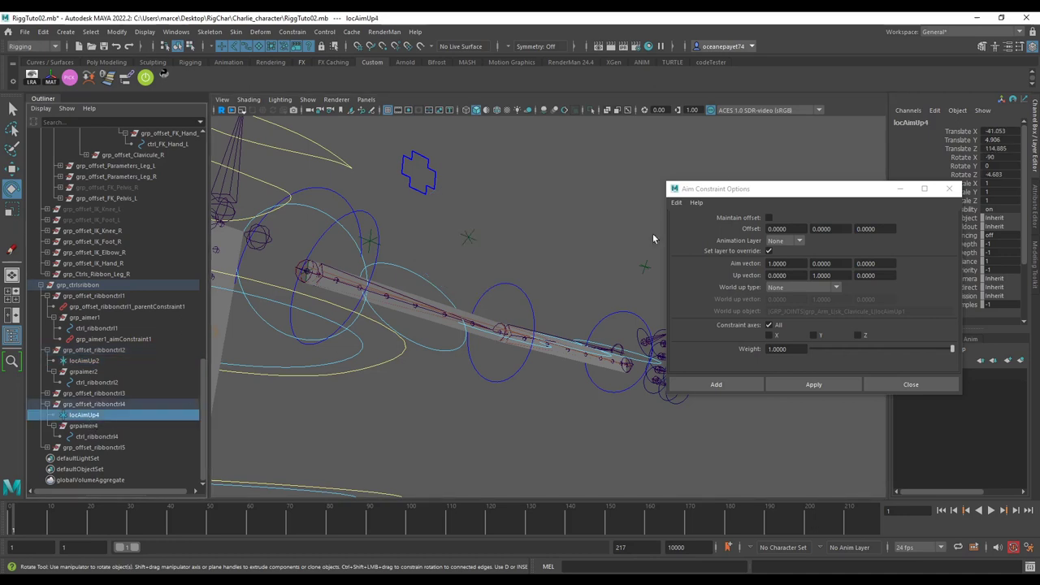
pyautogui.click(1007, 140)
pyautogui.write('0')
pyautogui.click(1005, 148)
pyautogui.write('0')
pyautogui.press('Return')
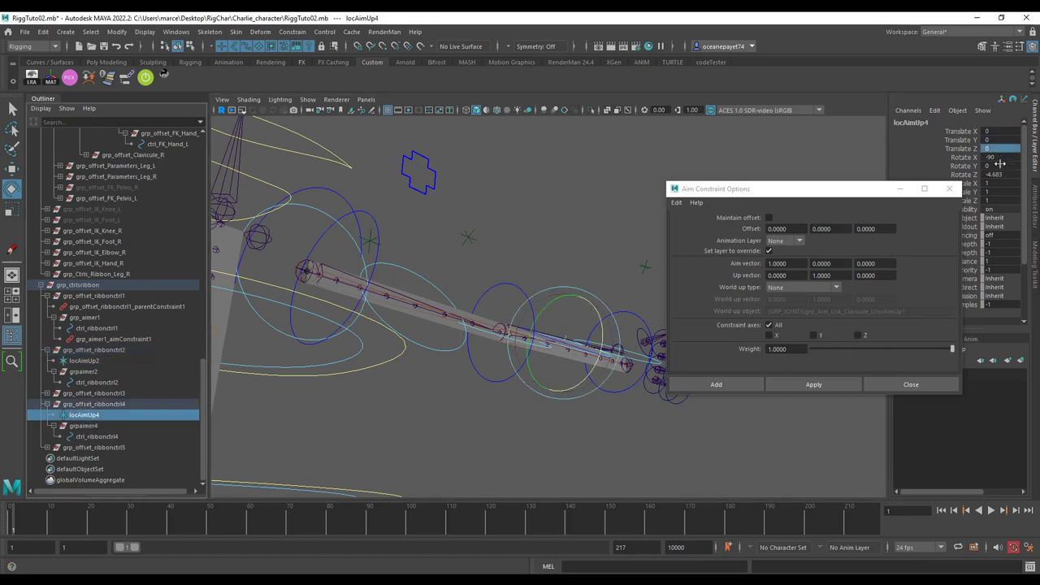
# Set locAimUp4's Rotate X and Rotate Z to 0.
pyautogui.click(999, 159)
pyautogui.write('0')
pyautogui.click(1001, 175)
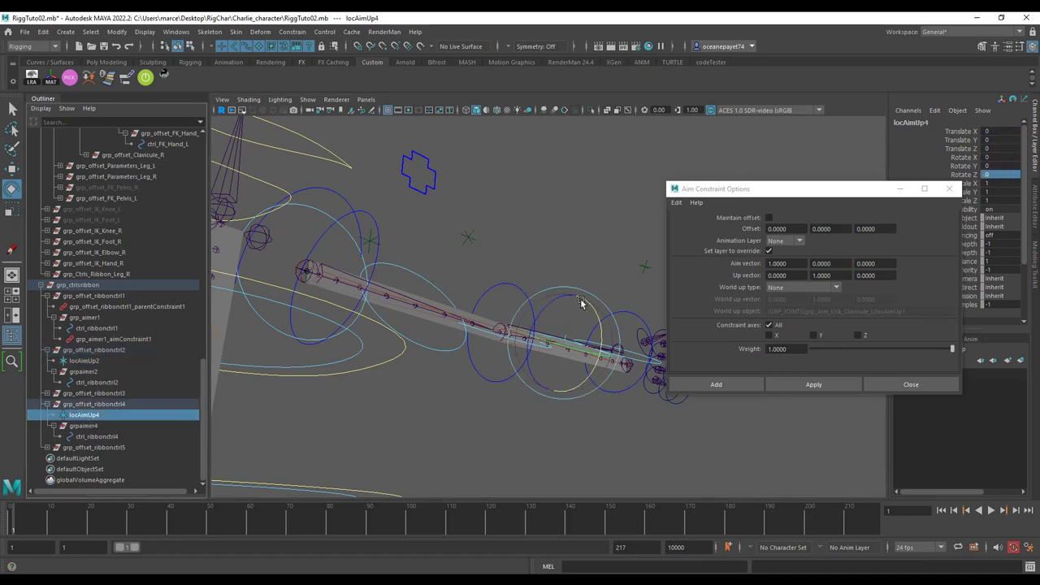
# Move locAimUp4 along its Y axis, away from ribbon control 4, to a Translate Y of about 8.9.
pyautogui.press('w')
pyautogui.keyDown('alt'); pyautogui.moveTo(581, 303); pyautogui.dragTo(588, 273); pyautogui.keyUp('alt')
pyautogui.keyDown('alt'); pyautogui.moveTo(602, 237); pyautogui.dragTo(552, 320); pyautogui.keyUp('alt')
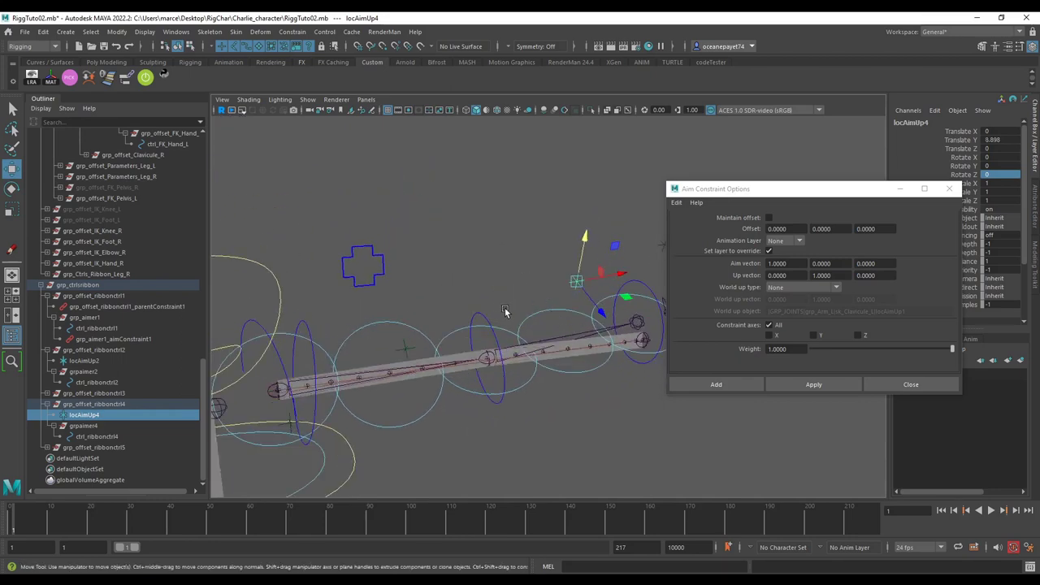
# Reset ctrl_FK_Shoulder_L so its Rotate X is 0.
pyautogui.click(313, 358)
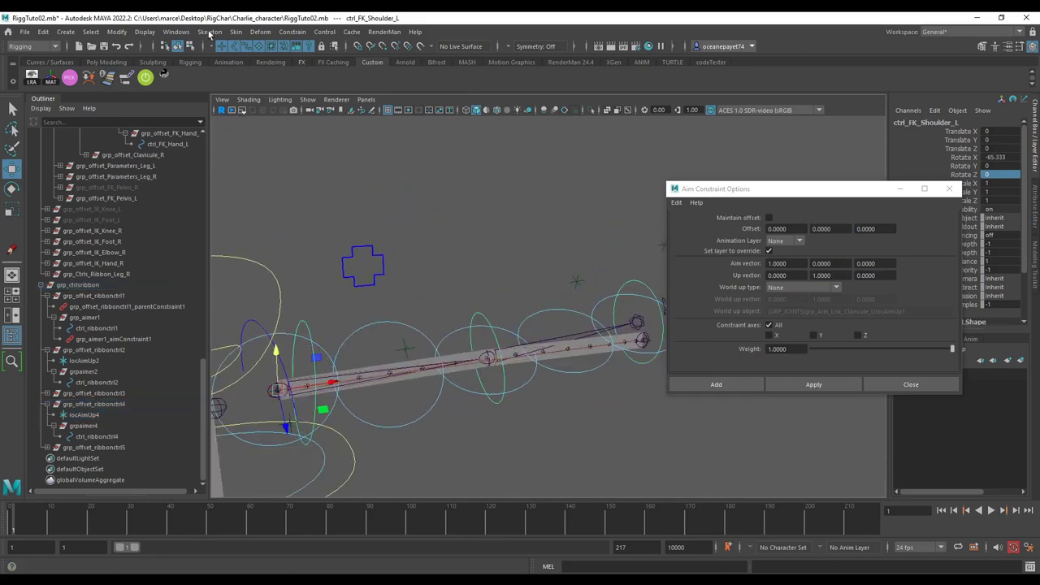
pyautogui.keyDown('alt'); pyautogui.moveTo(411, 275); pyautogui.dragTo(538, 326); pyautogui.keyUp('alt')
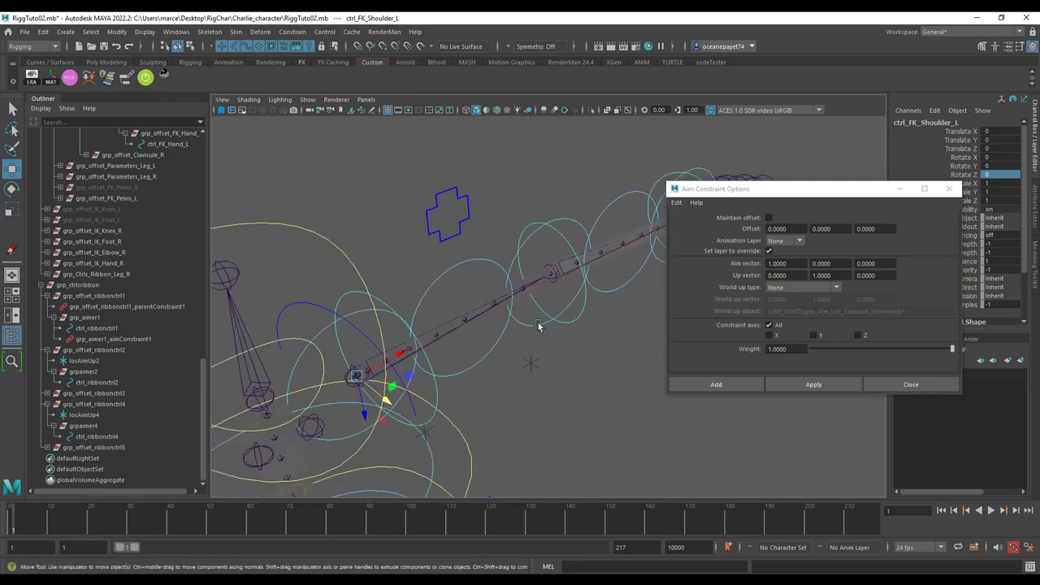
# Select grp_offset_ribbonctrl3 as the aim target and grpaimer2 as the object to constrain, checking its axes against locAimUp2.
pyautogui.click(89, 371)
pyautogui.scroll(2, 491, 347)
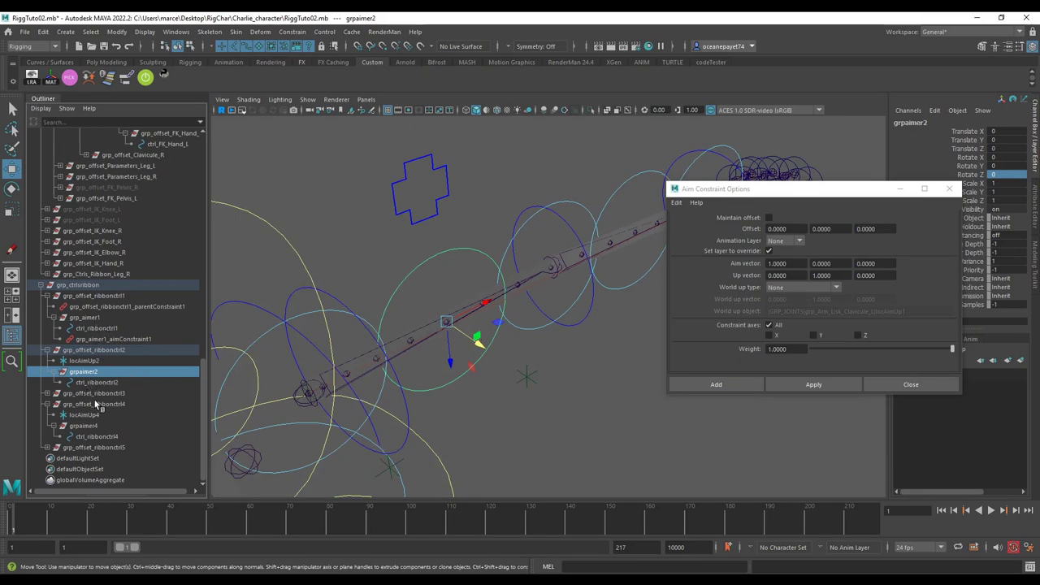
pyautogui.click(160, 392)
pyautogui.keyDown('alt'); pyautogui.moveTo(416, 351); pyautogui.dragTo(455, 349); pyautogui.keyUp('alt')
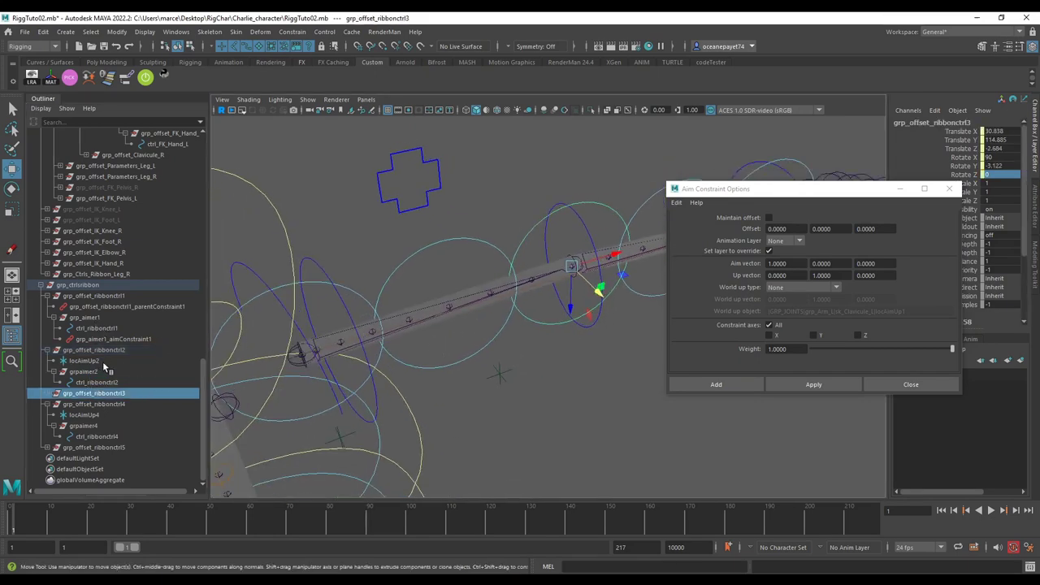
pyautogui.keyDown('ctrl'); pyautogui.click(84, 372); pyautogui.keyUp('ctrl')
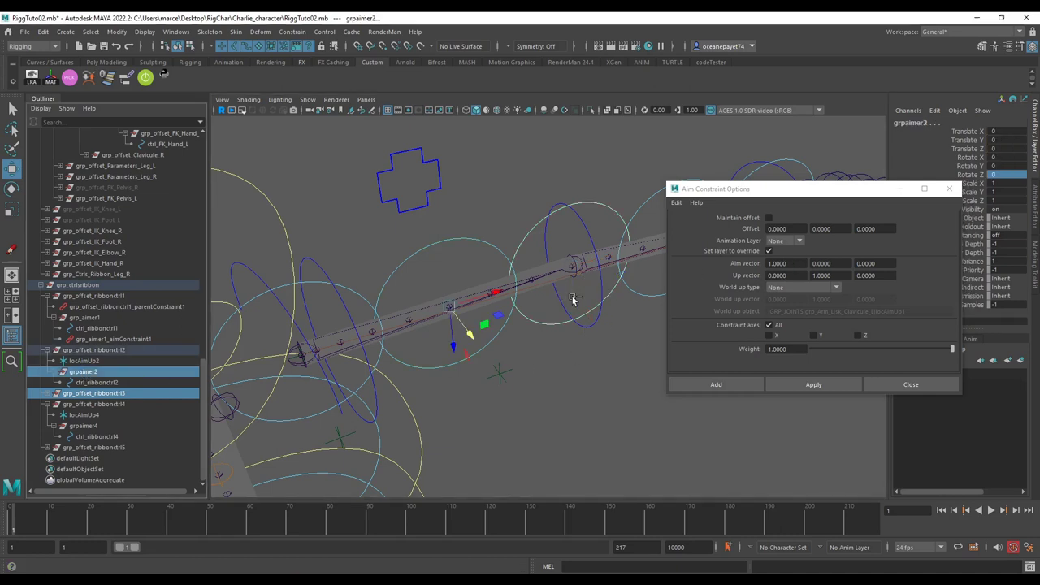
pyautogui.scroll(2, 578, 300)
pyautogui.moveTo(806, 195)
pyautogui.mouseDown()
pyautogui.moveTo(796, 178)
pyautogui.moveTo(791, 186)
pyautogui.mouseUp()
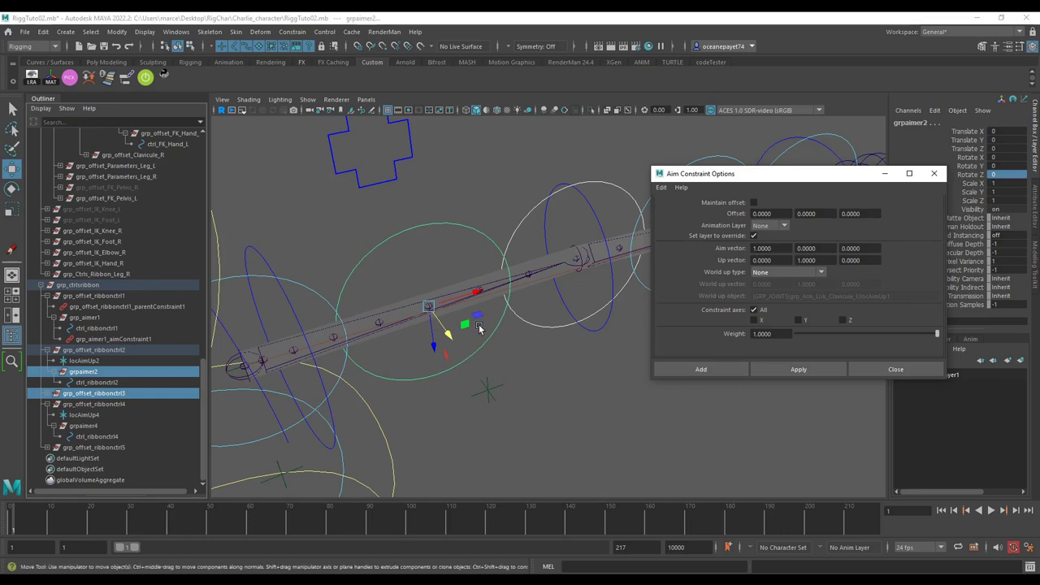
pyautogui.keyDown('alt'); pyautogui.moveTo(480, 328); pyautogui.dragTo(546, 320); pyautogui.keyUp('alt')
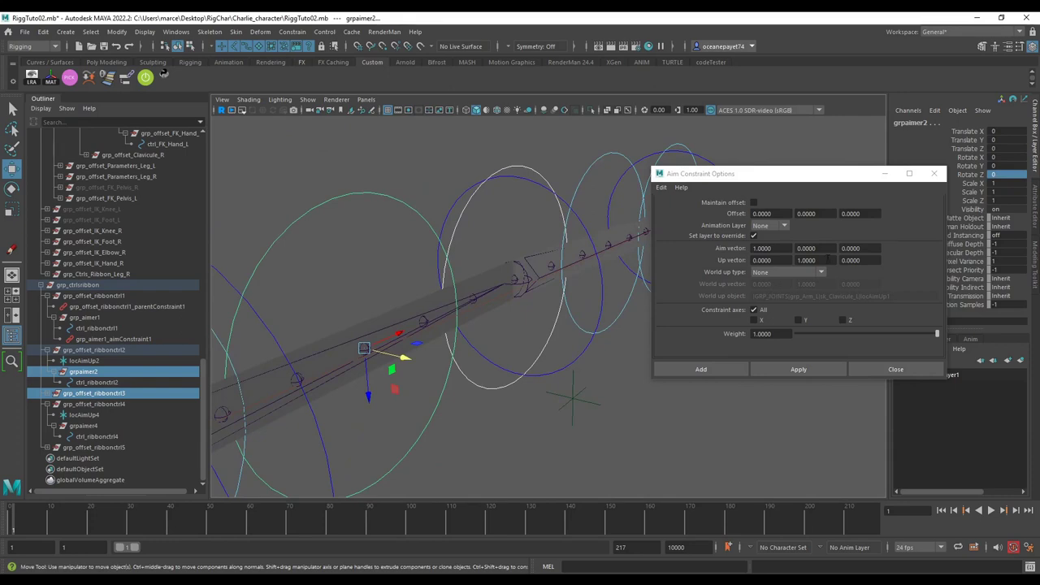
pyautogui.keyDown('alt'); pyautogui.moveTo(457, 453); pyautogui.dragTo(528, 386); pyautogui.keyUp('alt')
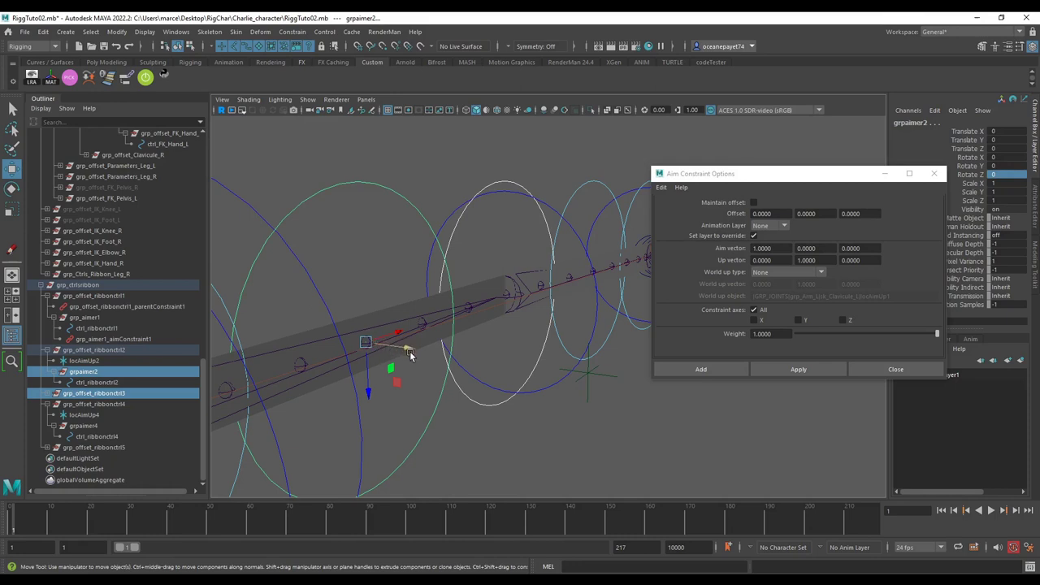
pyautogui.keyDown('alt'); pyautogui.moveTo(410, 355); pyautogui.dragTo(387, 352); pyautogui.keyUp('alt')
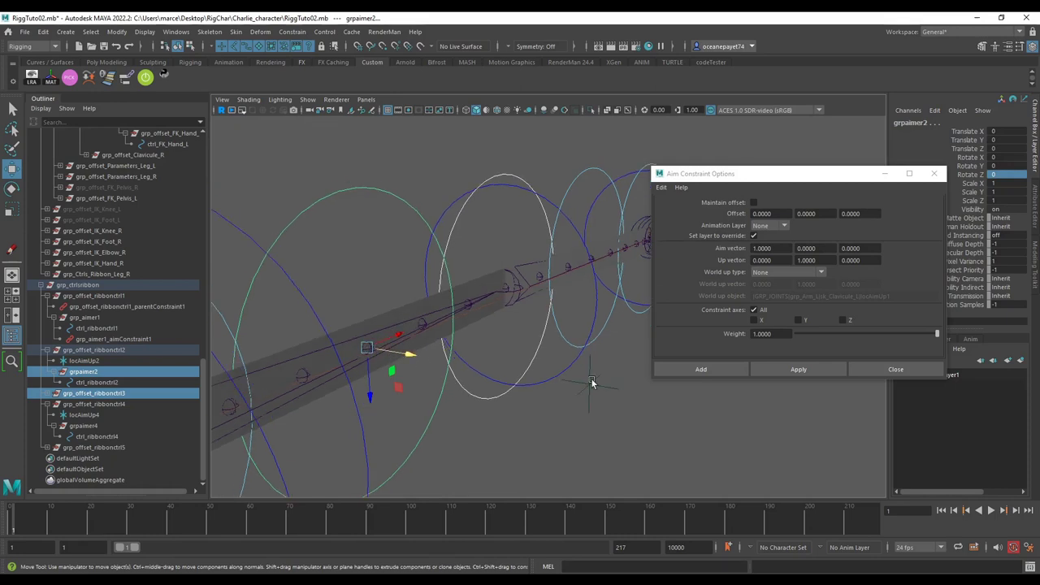
pyautogui.keyDown('alt'); pyautogui.moveTo(580, 394); pyautogui.dragTo(528, 389); pyautogui.keyUp('alt')
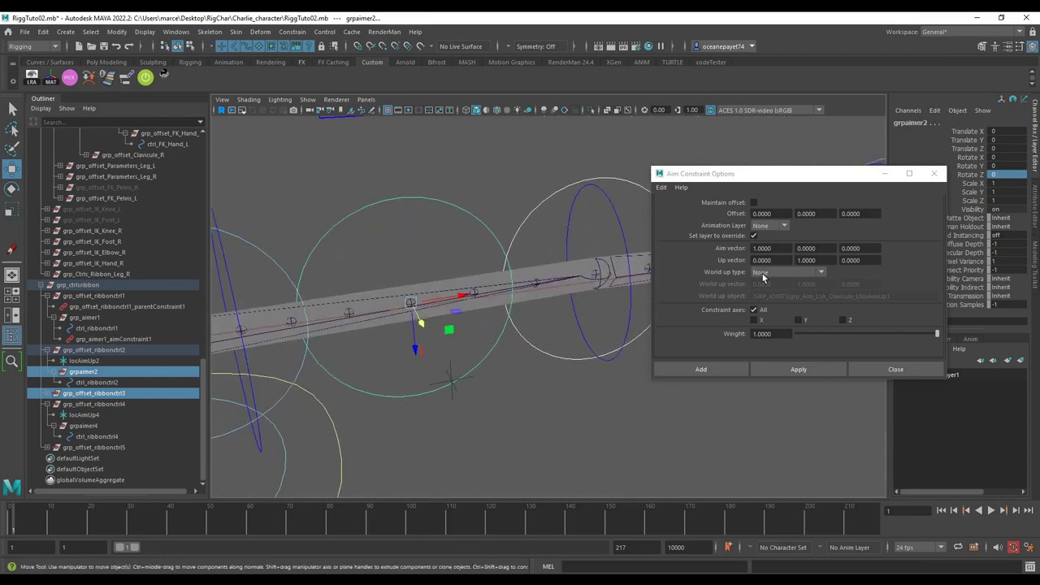
# Aim-constrain grpaimer2 to grp_offset_ribbonctrl3 with world up type Object up and locAimUp2 as the world up object.
pyautogui.click(763, 277)
pyautogui.click(768, 292)
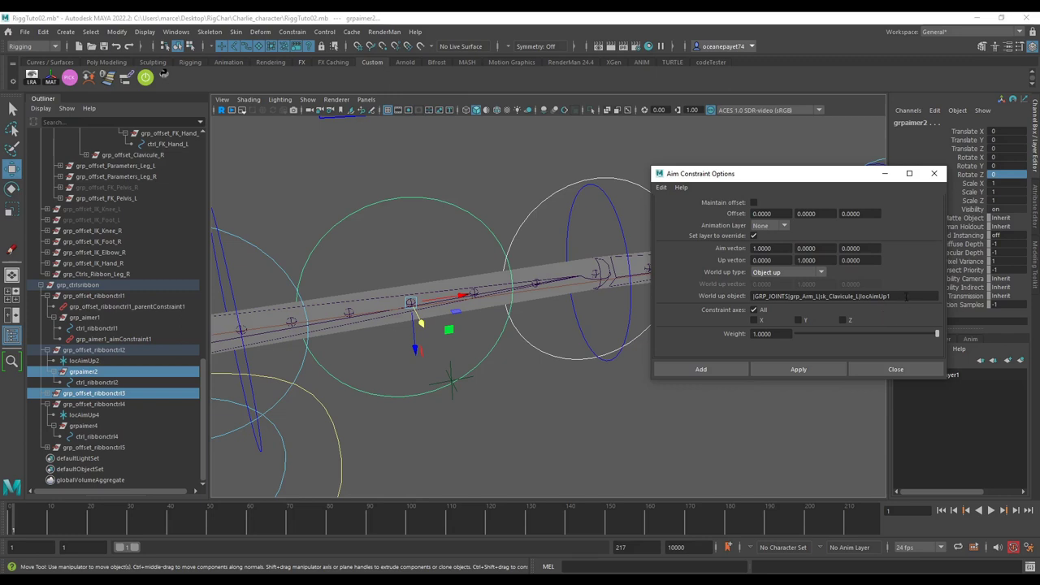
pyautogui.tripleClick(918, 296)
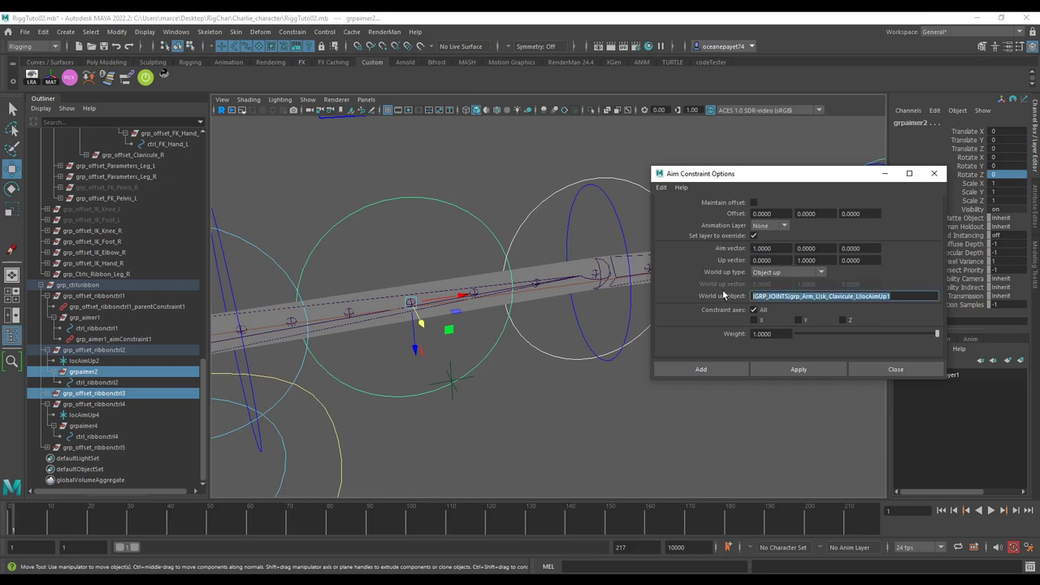
pyautogui.press('BackSpace')
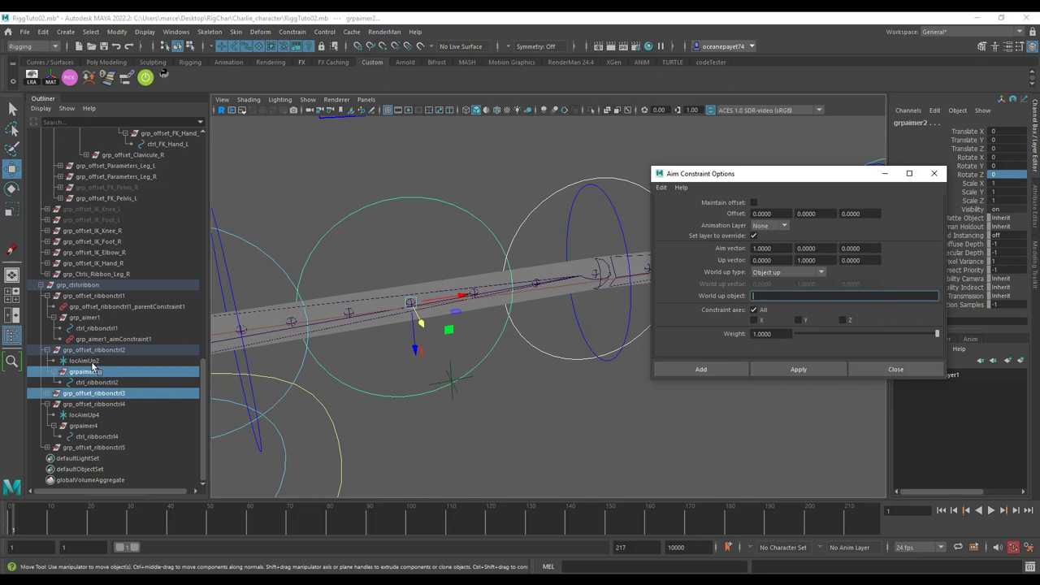
pyautogui.moveTo(92, 367); pyautogui.dragTo(758, 302, button='middle')
pyautogui.keyDown('alt'); pyautogui.moveTo(399, 339); pyautogui.dragTo(441, 338); pyautogui.keyUp('alt')
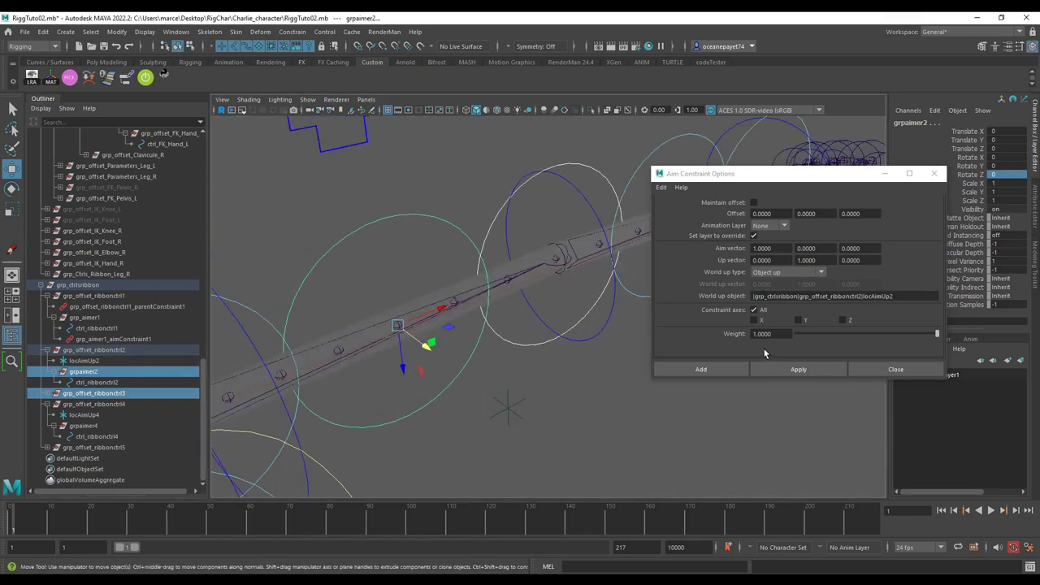
pyautogui.click(788, 370)
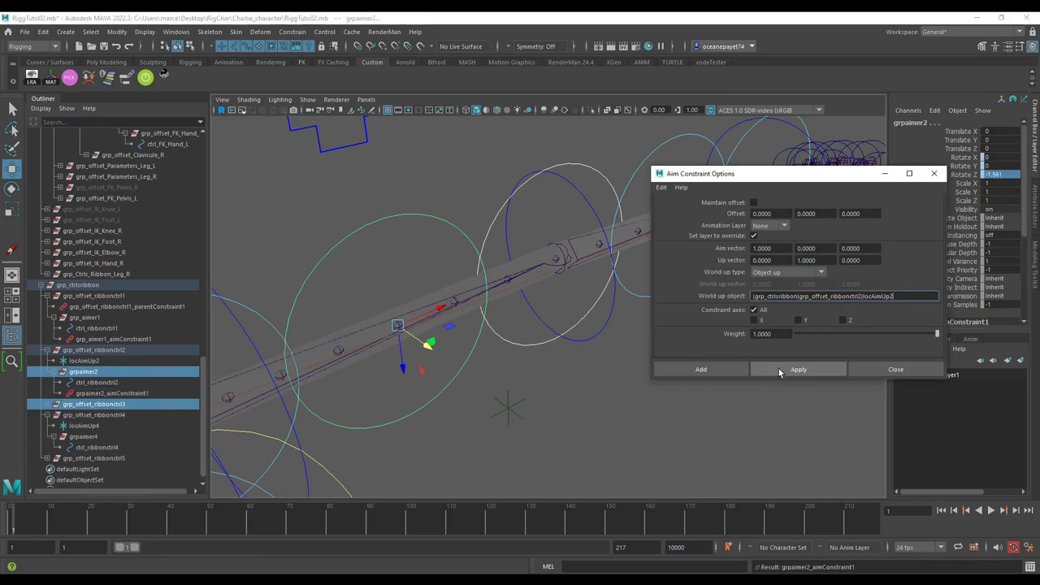
# Test-rotate the left shoulder control and undo the rotation.
pyautogui.keyDown('alt'); pyautogui.moveTo(642, 370); pyautogui.dragTo(509, 377); pyautogui.keyUp('alt')
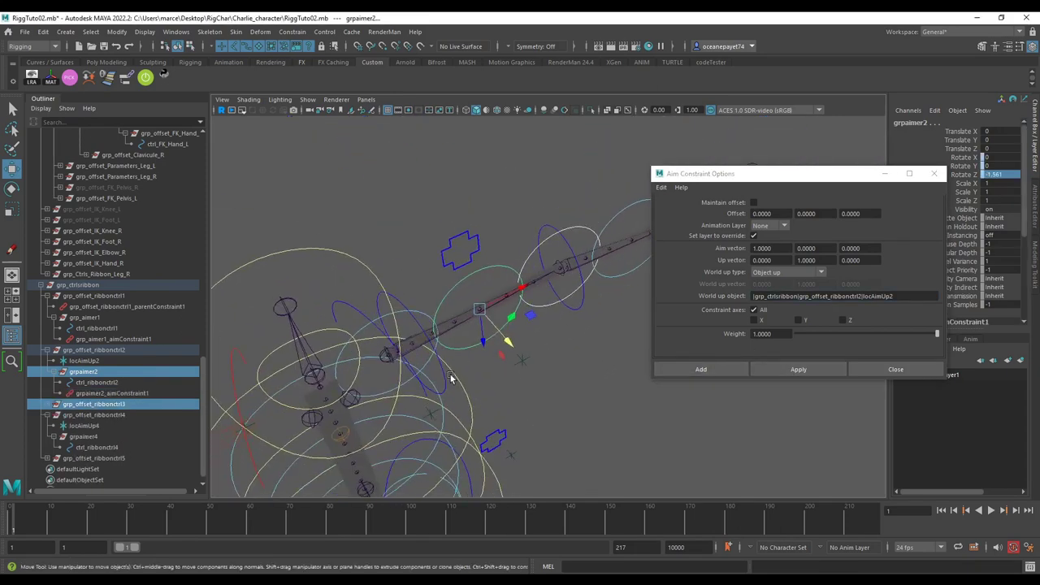
pyautogui.click(447, 376)
pyautogui.press('e')
pyautogui.moveTo(419, 379)
pyautogui.mouseDown()
pyautogui.moveTo(398, 387)
pyautogui.moveTo(430, 383)
pyautogui.moveTo(411, 386)
pyautogui.mouseUp()
pyautogui.hotkey('ctrl', 'z')
# Bend ctrl_FK_Elbow_L as a test and select ctrl_ribbonctrl2 to check its orientation on the upper arm.
pyautogui.click(586, 307)
pyautogui.keyDown('alt'); pyautogui.moveTo(586, 308); pyautogui.dragTo(555, 351, button='middle'); pyautogui.keyUp('alt')
pyautogui.click(544, 347)
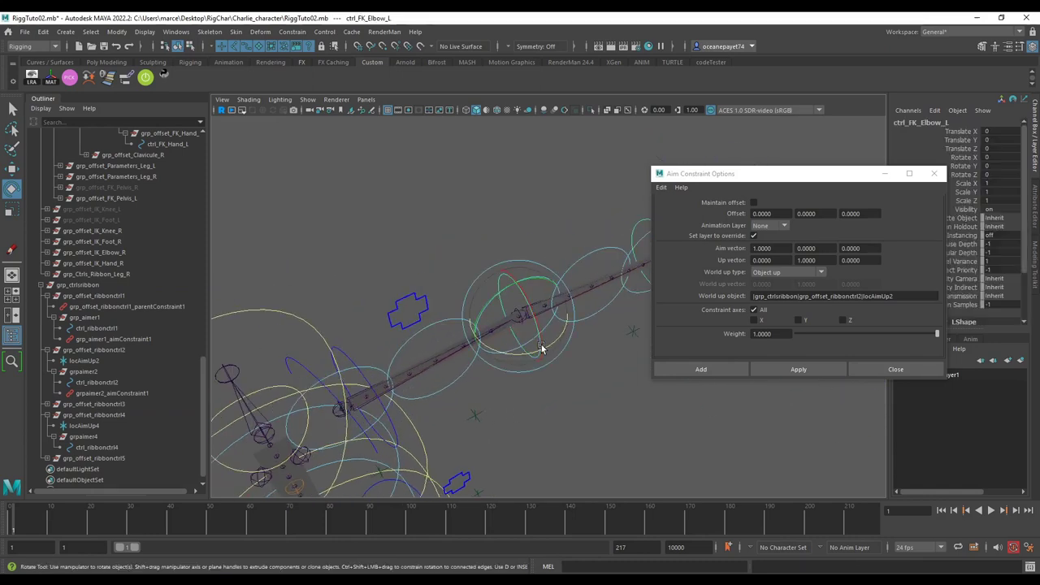
pyautogui.moveTo(557, 339); pyautogui.dragTo(517, 362)
pyautogui.click(467, 375)
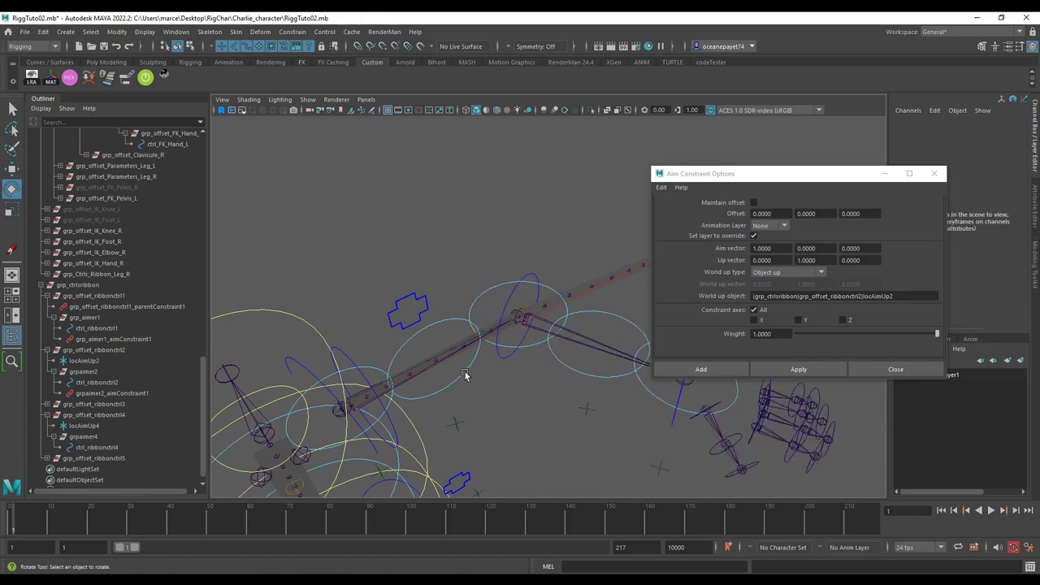
pyautogui.click(476, 372)
pyautogui.scroll(2, 530, 359)
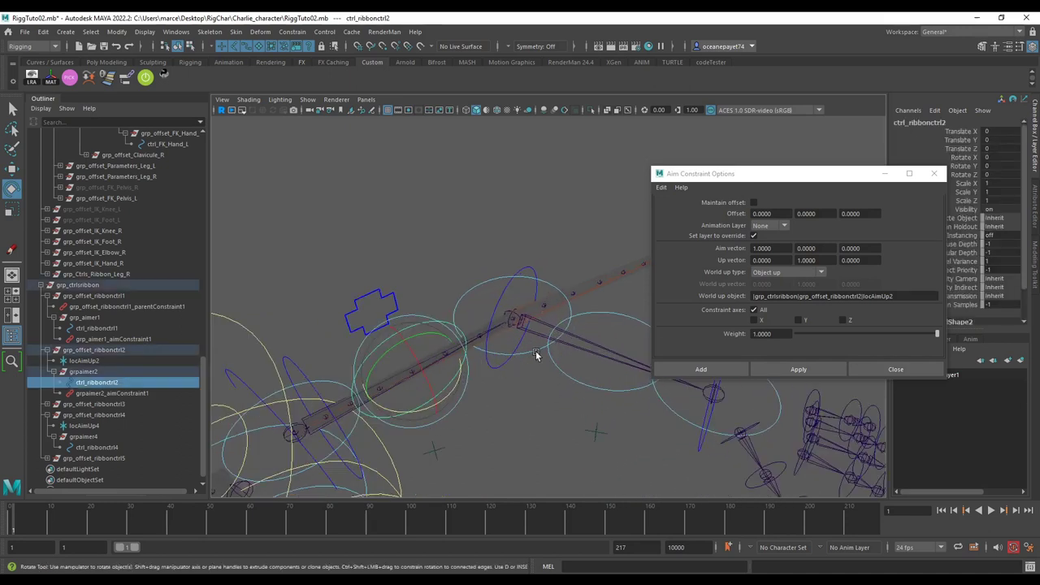
# Undo the stray selections and reset ctrl_FK_Elbow_L's rotation to 0.
pyautogui.click(536, 353)
pyautogui.click(527, 352)
pyautogui.click(503, 378)
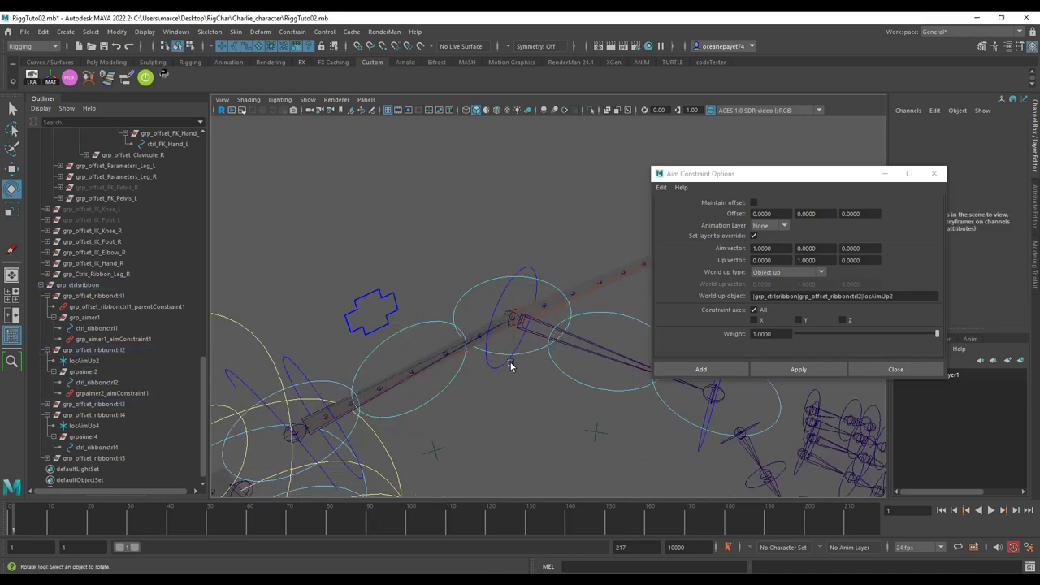
pyautogui.click(506, 365)
pyautogui.hotkey('ctrl', 'z')
pyautogui.hotkey('ctrl', 'z')
pyautogui.hotkey('ctrl', 'z')
pyautogui.hotkey('ctrl', 'z')
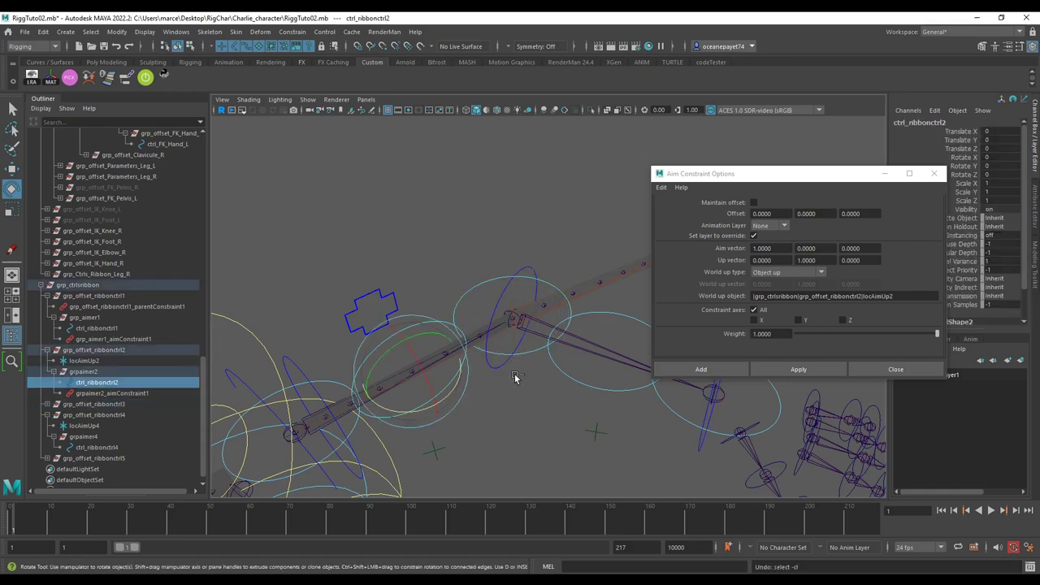
pyautogui.click(540, 353)
pyautogui.click(145, 77)
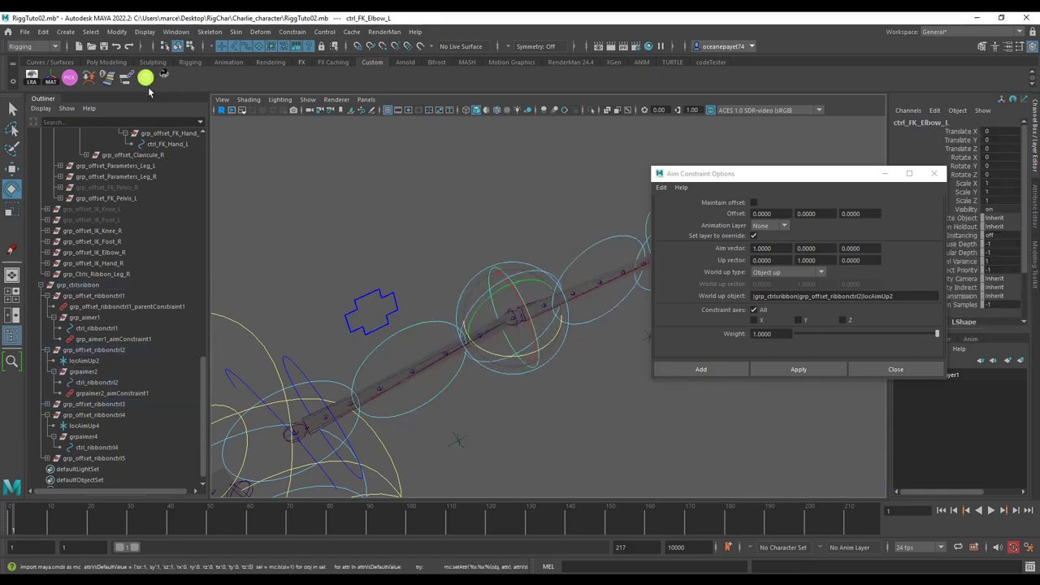
# Check grpaimer4's axes on the forearm and set locAimUp4 as the aim constraint's world up object.
pyautogui.scroll(-3, 557, 386)
pyautogui.keyDown('alt'); pyautogui.moveTo(557, 388); pyautogui.dragTo(513, 370); pyautogui.keyUp('alt')
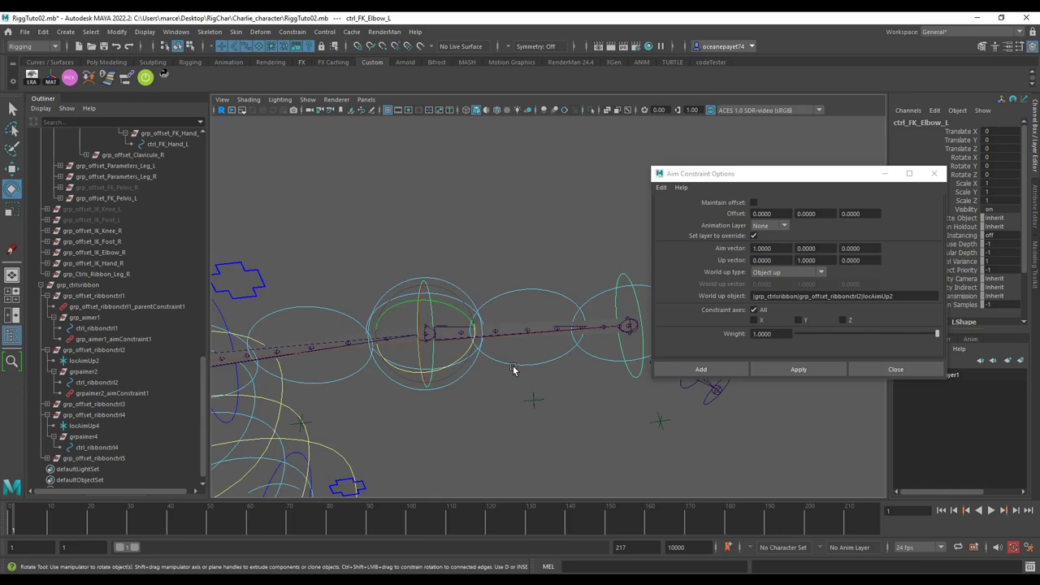
pyautogui.click(82, 437)
pyautogui.keyDown('alt'); pyautogui.moveTo(372, 395); pyautogui.dragTo(513, 319); pyautogui.keyUp('alt')
pyautogui.press('w')
pyautogui.keyDown('alt'); pyautogui.moveTo(480, 355); pyautogui.dragTo(464, 343); pyautogui.keyUp('alt')
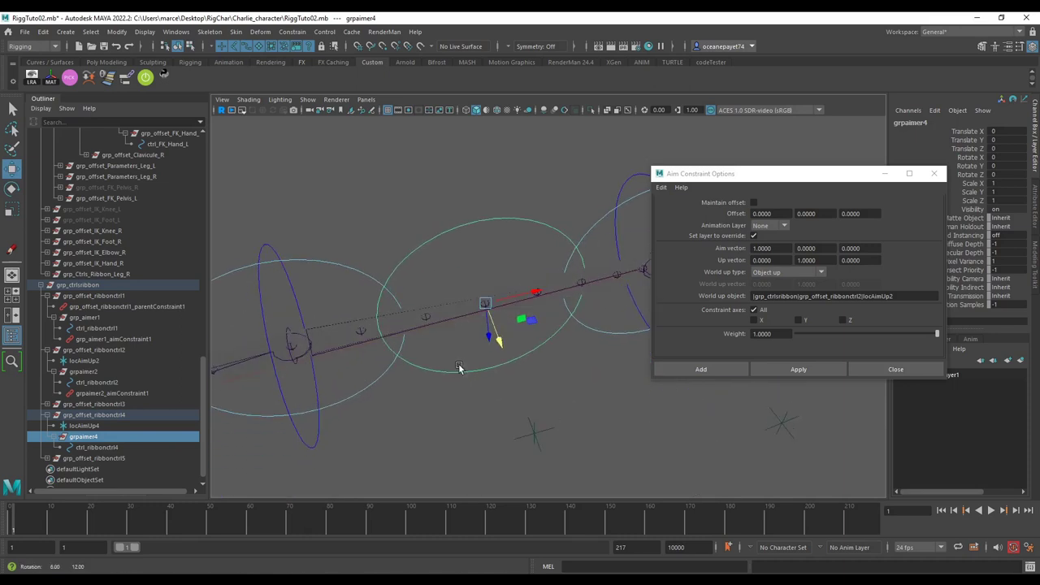
pyautogui.click(97, 427)
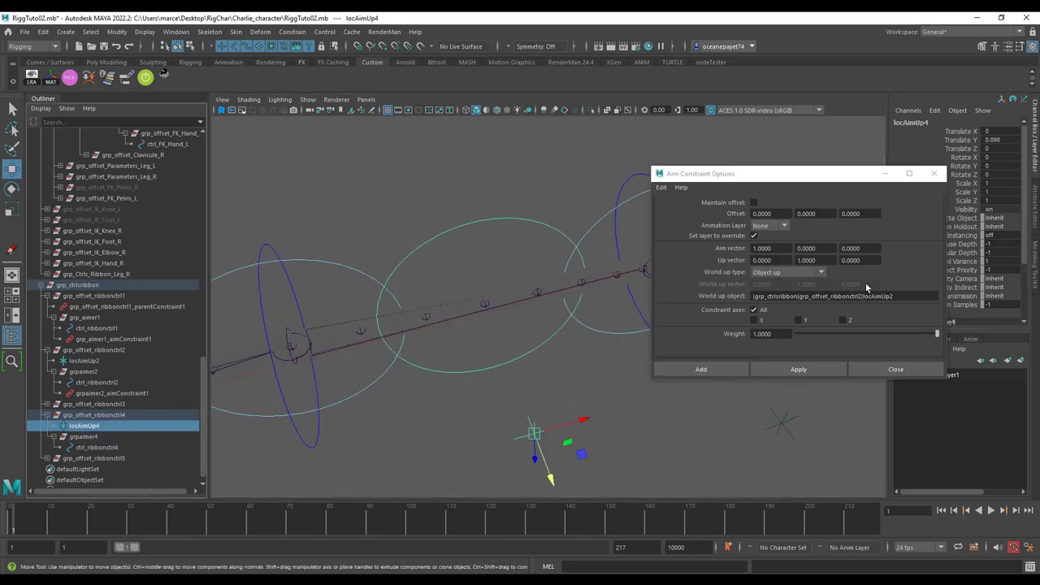
pyautogui.moveTo(902, 296); pyautogui.dragTo(723, 297)
pyautogui.press('BackSpace')
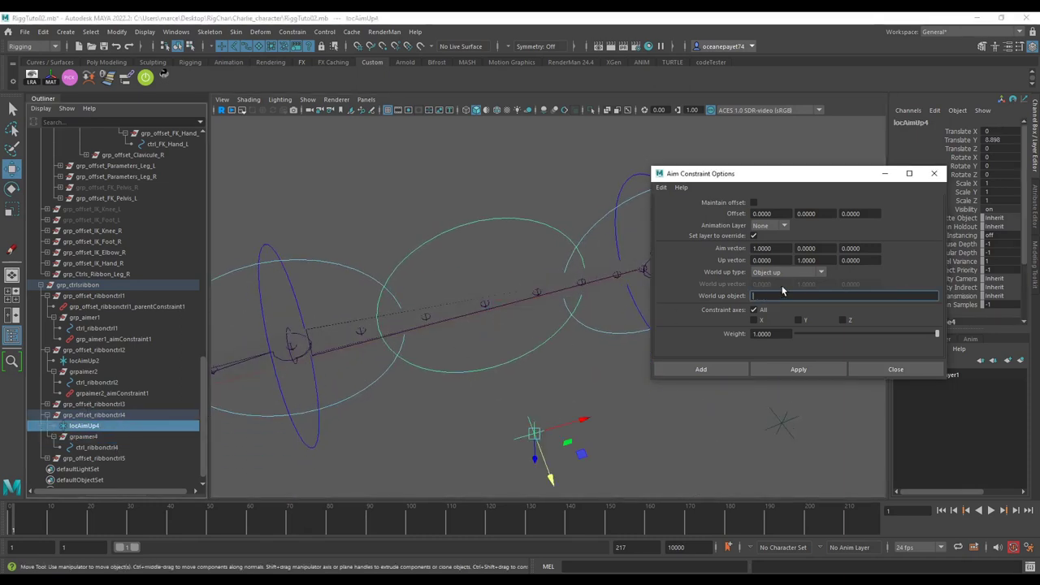
pyautogui.moveTo(363, 390); pyautogui.dragTo(724, 316, button='middle')
pyautogui.hotkey('ctrl', 'z')
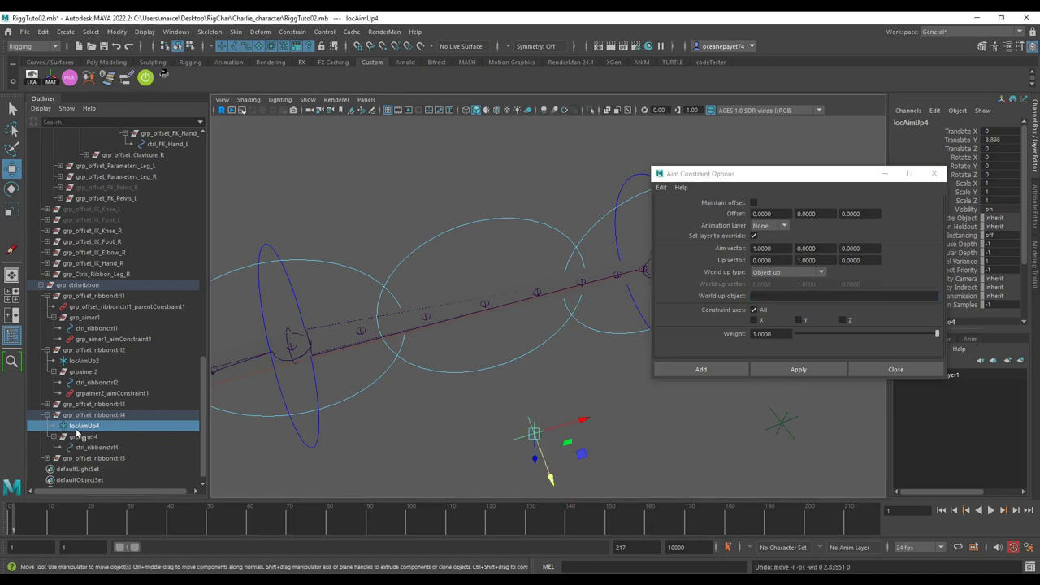
pyautogui.write('|grp_ctrlsribbon|grp_offset_ribbonctrl4|locAimUp4')
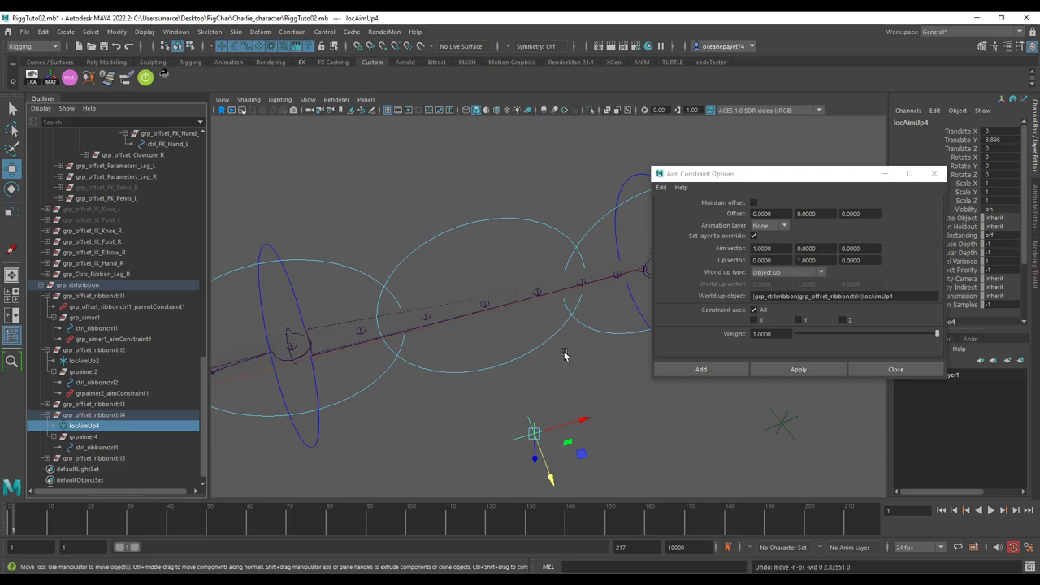
# Set the aim vector's X to -1 for grpaimer4's constraint.
pyautogui.click(83, 437)
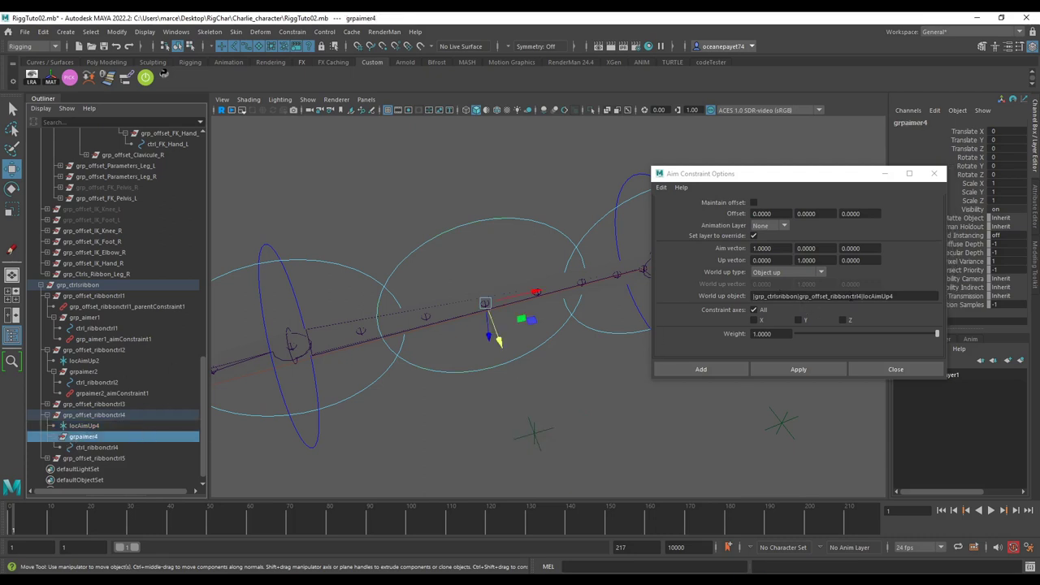
pyautogui.click(756, 248)
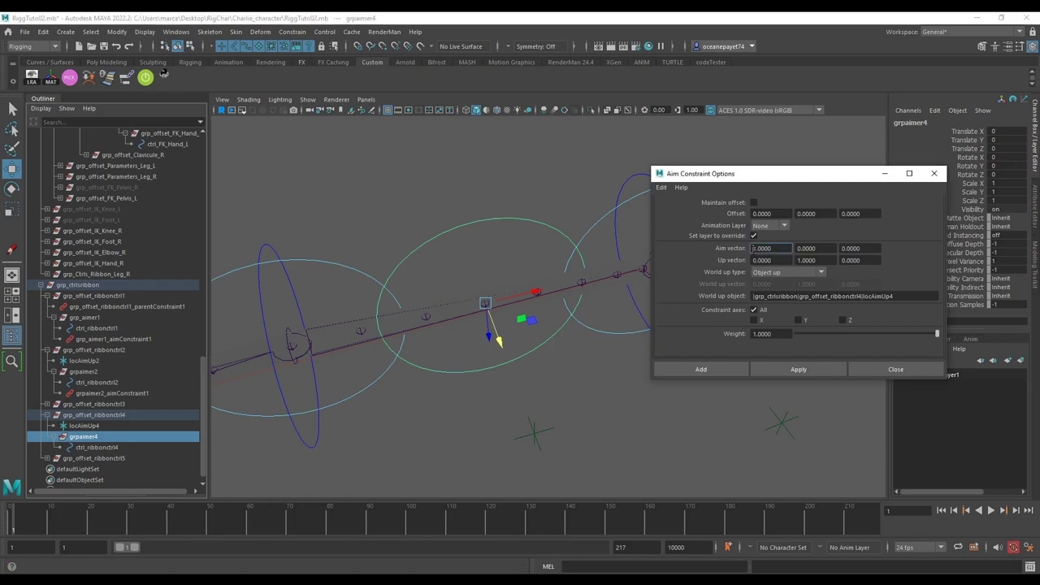
pyautogui.write('-')
pyautogui.press('Return')
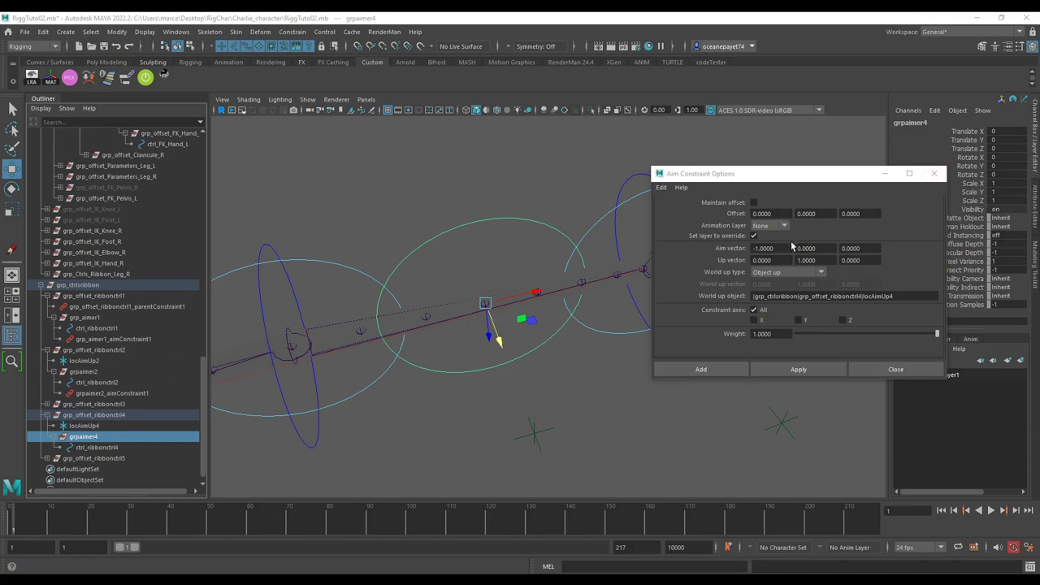
# Apply the aim constraint to grpaimer4 with grp_offset_ribbonctrl3 as its target.
pyautogui.click(105, 406)
pyautogui.keyDown('ctrl'); pyautogui.click(96, 439); pyautogui.keyUp('ctrl')
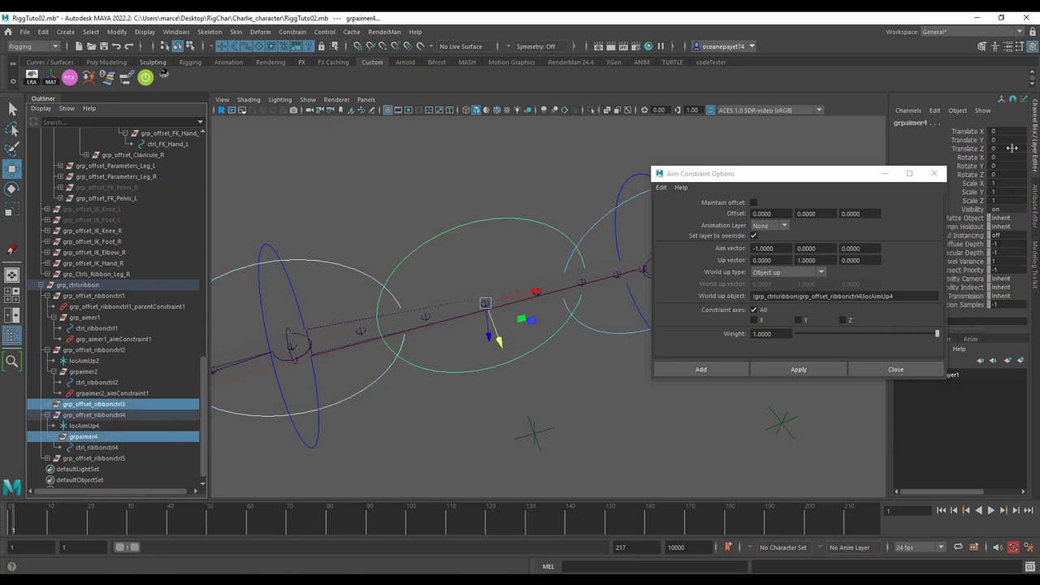
pyautogui.click(807, 369)
pyautogui.keyDown('alt'); pyautogui.moveTo(422, 376); pyautogui.dragTo(447, 332); pyautogui.keyUp('alt')
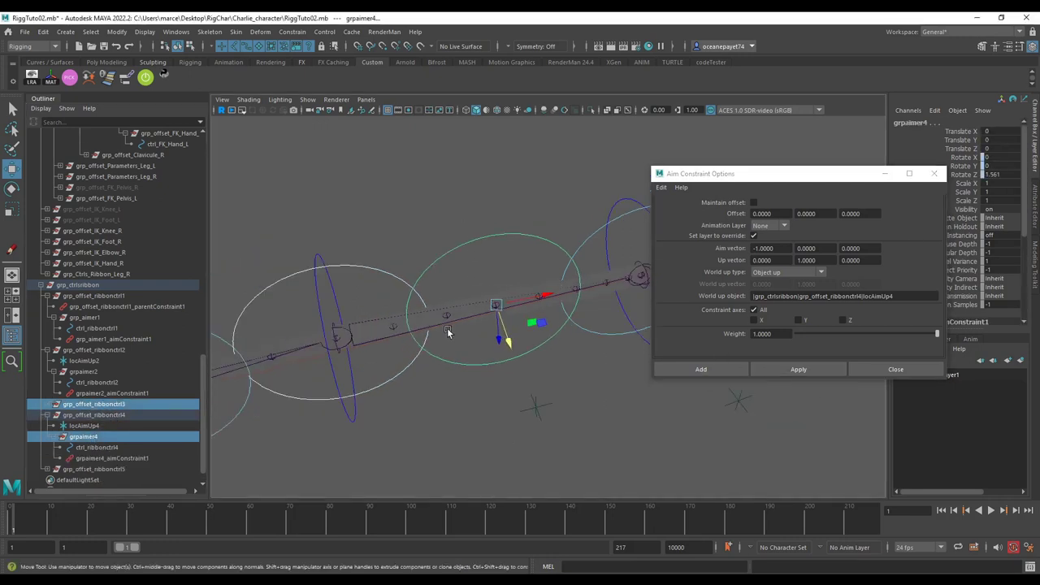
# Test-rotate the control at the left elbow and undo the rotations.
pyautogui.click(335, 386)
pyautogui.press('e')
pyautogui.moveTo(371, 362); pyautogui.dragTo(363, 366)
pyautogui.hotkey('ctrl', 'z')
pyautogui.scroll(-4, 431, 341)
pyautogui.keyDown('alt'); pyautogui.moveTo(431, 341); pyautogui.dragTo(376, 367); pyautogui.keyUp('alt')
pyautogui.moveTo(459, 298); pyautogui.dragTo(603, 231)
pyautogui.hotkey('ctrl', 'z')
# Test-rotate the left hand's FK control, ctrl_FK_Hand_L, to check the ribbon's behaviour and undo the rotations.
pyautogui.click(624, 282)
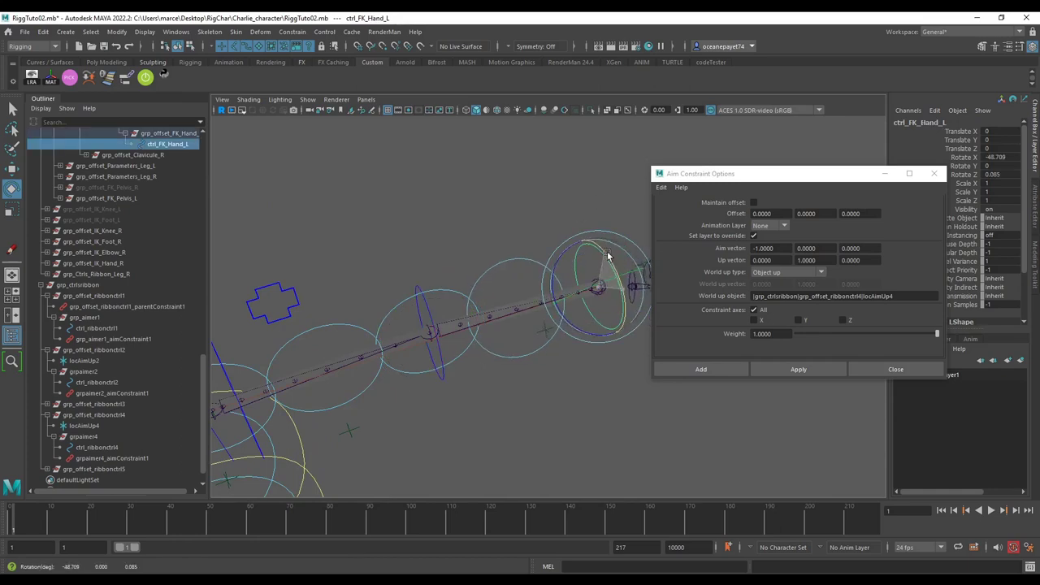
pyautogui.hotkey('ctrl', 'z')
pyautogui.keyDown('alt'); pyautogui.moveTo(608, 268); pyautogui.dragTo(497, 317); pyautogui.keyUp('alt')
pyautogui.keyDown('alt'); pyautogui.moveTo(497, 316); pyautogui.dragTo(555, 409); pyautogui.keyUp('alt')
pyautogui.hotkey('ctrl', 'z')
pyautogui.hotkey('ctrl', 'z')
pyautogui.hotkey('ctrl', 'z')
pyautogui.hotkey('ctrl', 'z')
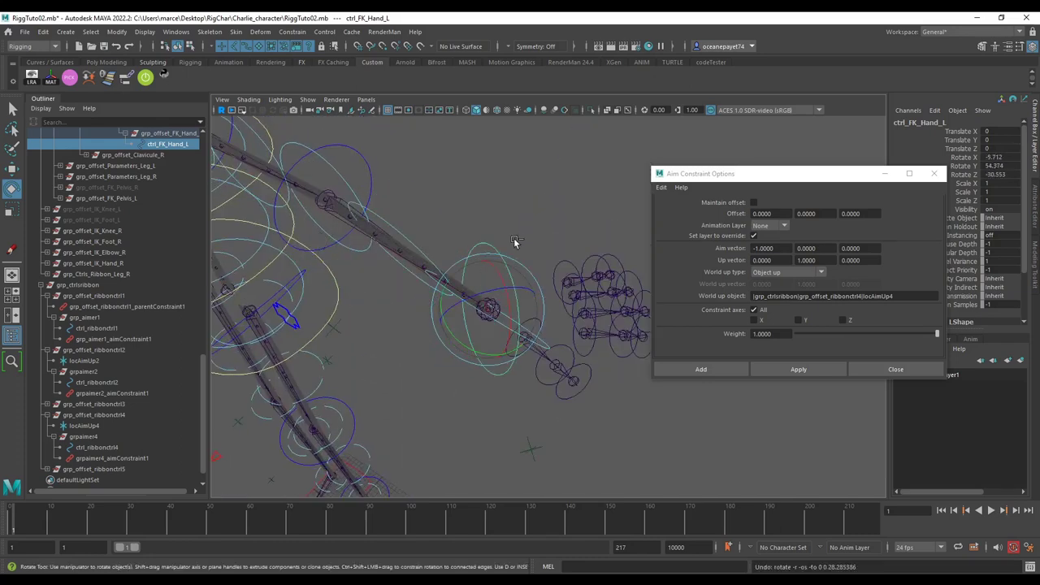
pyautogui.keyDown('alt'); pyautogui.moveTo(549, 341); pyautogui.dragTo(569, 255); pyautogui.keyUp('alt')
pyautogui.hotkey('ctrl', 'z')
pyautogui.hotkey('ctrl', 'z')
pyautogui.keyDown('alt'); pyautogui.moveTo(562, 341); pyautogui.dragTo(457, 219); pyautogui.keyUp('alt')
pyautogui.click(144, 76)
# Select the five ribbon controls along the left arm, from ctrl_ribbonctrl1 through ctrl_ribbonctrl5.
pyautogui.keyDown('alt'); pyautogui.moveTo(647, 409); pyautogui.dragTo(492, 359); pyautogui.keyUp('alt')
pyautogui.keyDown('alt'); pyautogui.moveTo(493, 358); pyautogui.dragTo(638, 295, button='middle'); pyautogui.keyUp('alt')
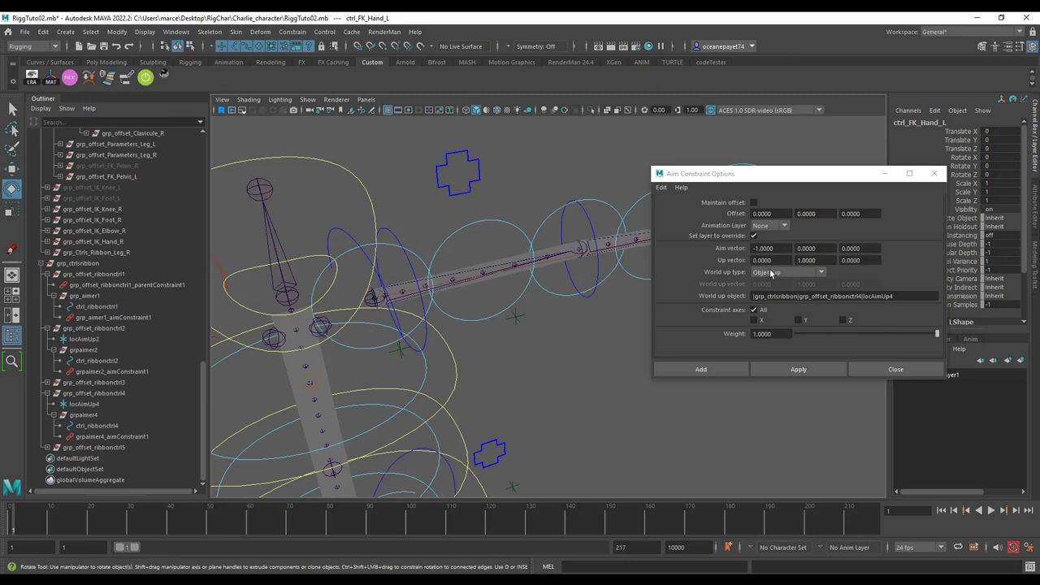
pyautogui.scroll(-5, 378, 181)
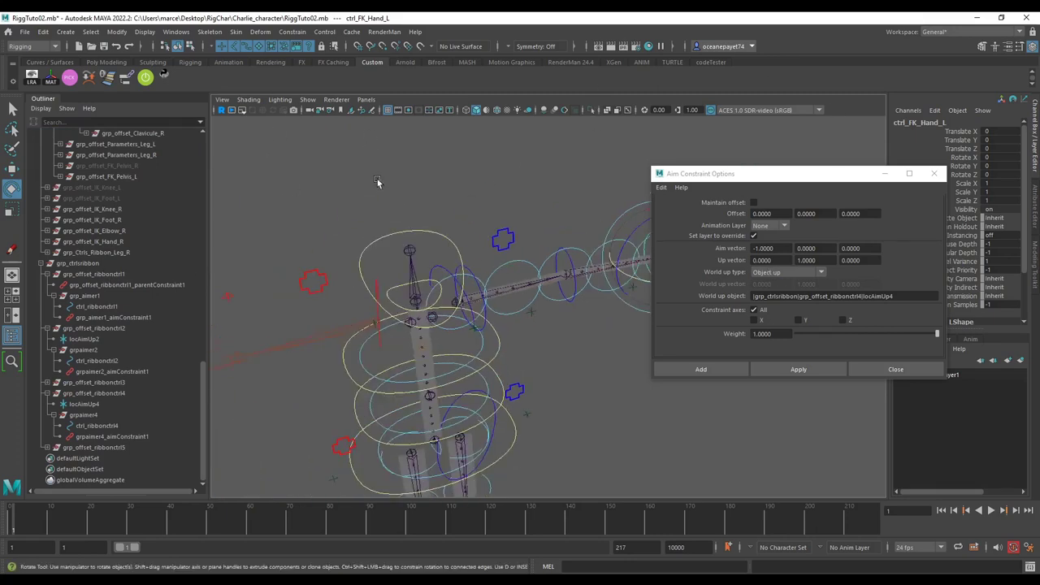
pyautogui.keyDown('alt'); pyautogui.moveTo(534, 291); pyautogui.dragTo(511, 216, button='middle'); pyautogui.keyUp('alt')
pyautogui.keyDown('alt'); pyautogui.moveTo(512, 218); pyautogui.dragTo(561, 383); pyautogui.keyUp('alt')
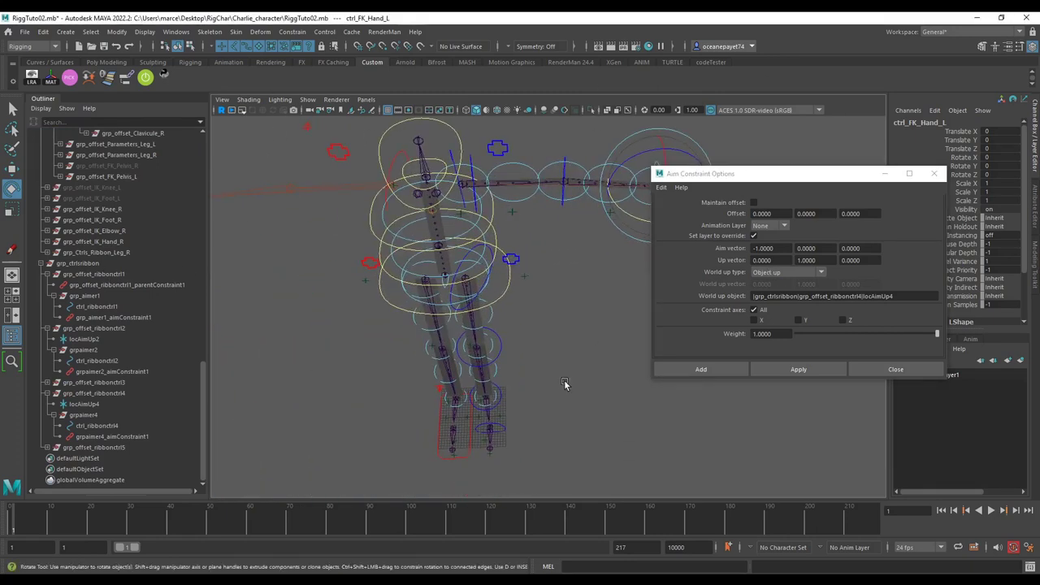
pyautogui.click(567, 385)
pyautogui.scroll(3, 539, 232)
pyautogui.scroll(-4, 534, 253)
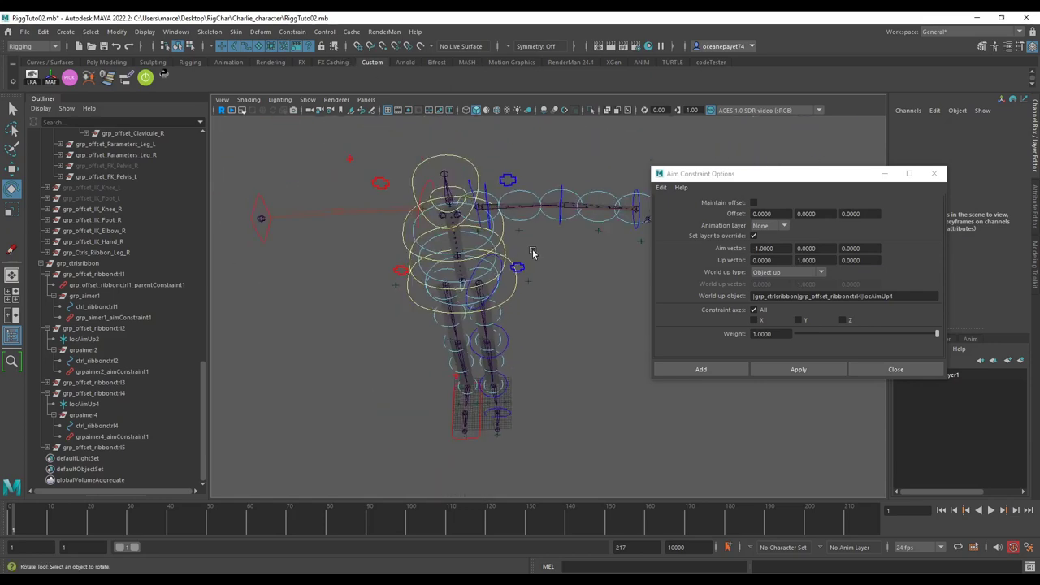
pyautogui.keyDown('alt'); pyautogui.moveTo(532, 255); pyautogui.dragTo(572, 251); pyautogui.keyUp('alt')
pyautogui.keyDown('alt'); pyautogui.moveTo(572, 251); pyautogui.dragTo(528, 381, button='middle'); pyautogui.keyUp('alt')
pyautogui.scroll(5, 413, 395)
pyautogui.keyDown('alt'); pyautogui.moveTo(414, 395); pyautogui.dragTo(355, 302, button='middle'); pyautogui.keyUp('alt')
pyautogui.scroll(2, 545, 228)
pyautogui.click(534, 261)
pyautogui.keyDown('shift'); pyautogui.click(566, 249); pyautogui.keyUp('shift')
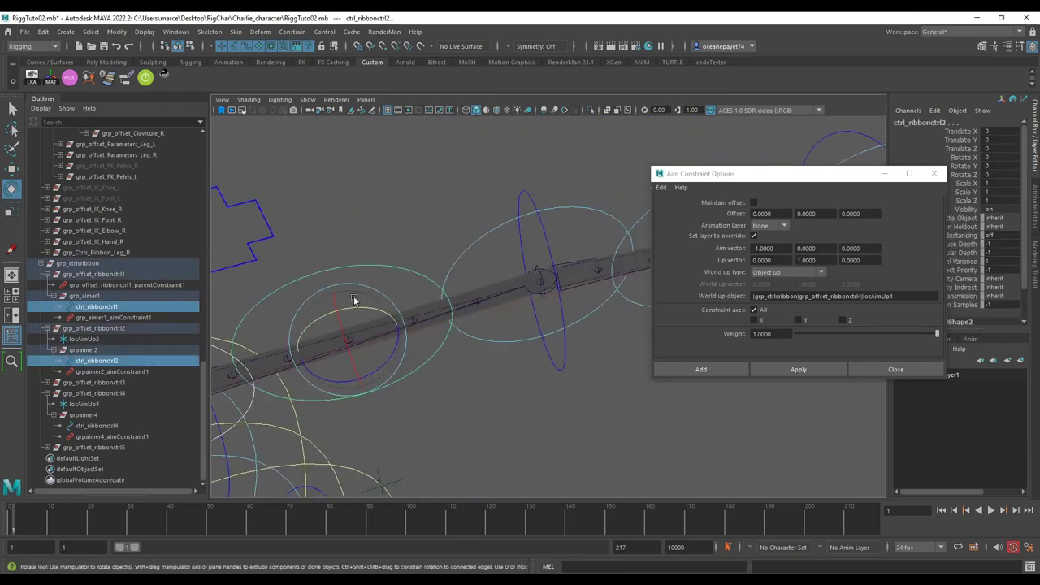
pyautogui.keyDown('shift'); pyautogui.click(590, 209); pyautogui.keyUp('shift')
pyautogui.scroll(-3, 591, 211)
pyautogui.keyDown('alt'); pyautogui.moveTo(590, 212); pyautogui.dragTo(426, 288, button='middle'); pyautogui.keyUp('alt')
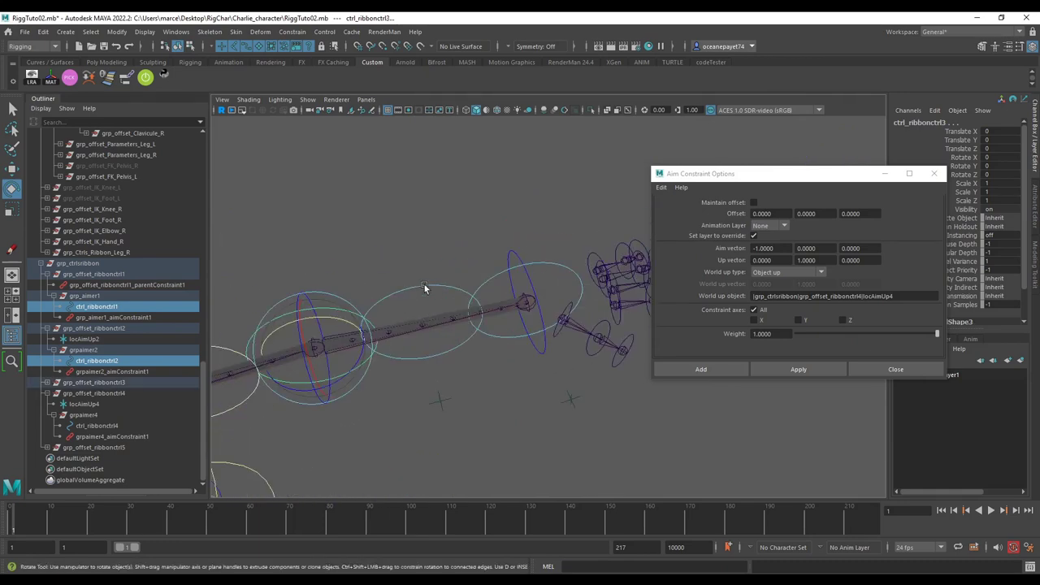
pyautogui.keyDown('shift'); pyautogui.click(441, 288); pyautogui.keyUp('shift')
pyautogui.keyDown('shift'); pyautogui.click(500, 291); pyautogui.keyUp('shift')
# Switch to component editing and select all control vertices of the five ribbon control curves along the left arm.
pyautogui.keyDown('alt'); pyautogui.moveTo(488, 295); pyautogui.dragTo(467, 343); pyautogui.keyUp('alt')
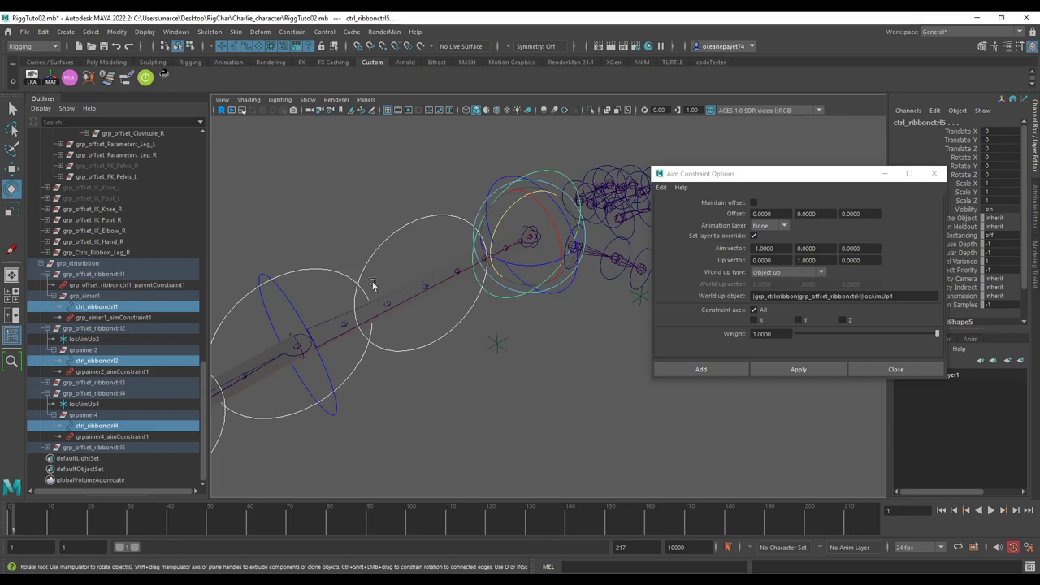
pyautogui.keyDown('alt'); pyautogui.moveTo(371, 290); pyautogui.dragTo(369, 177); pyautogui.keyUp('alt')
pyautogui.click(365, 196)
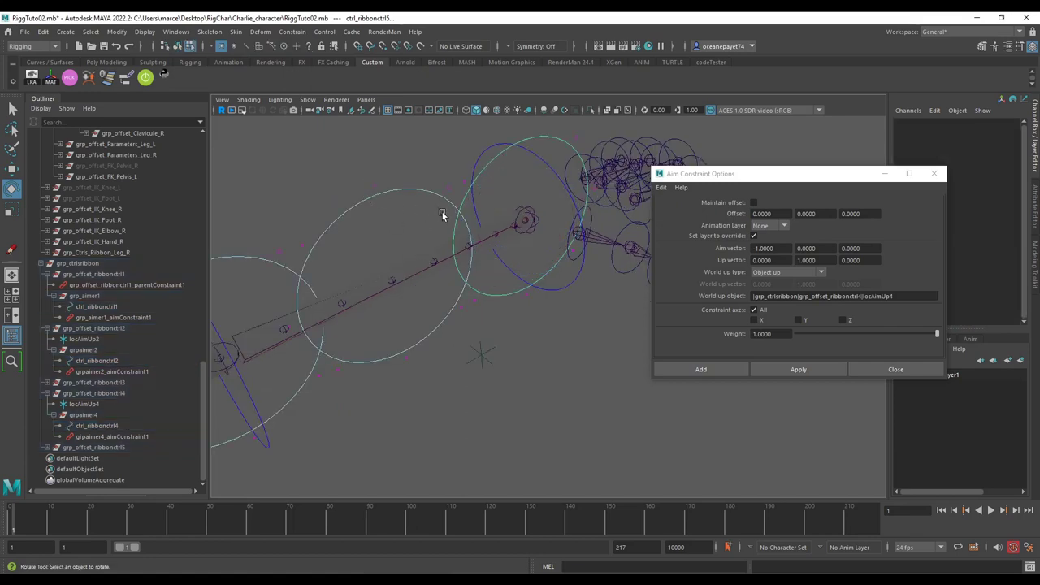
pyautogui.keyDown('alt'); pyautogui.moveTo(447, 217); pyautogui.dragTo(585, 354); pyautogui.keyUp('alt')
pyautogui.scroll(3, 605, 361)
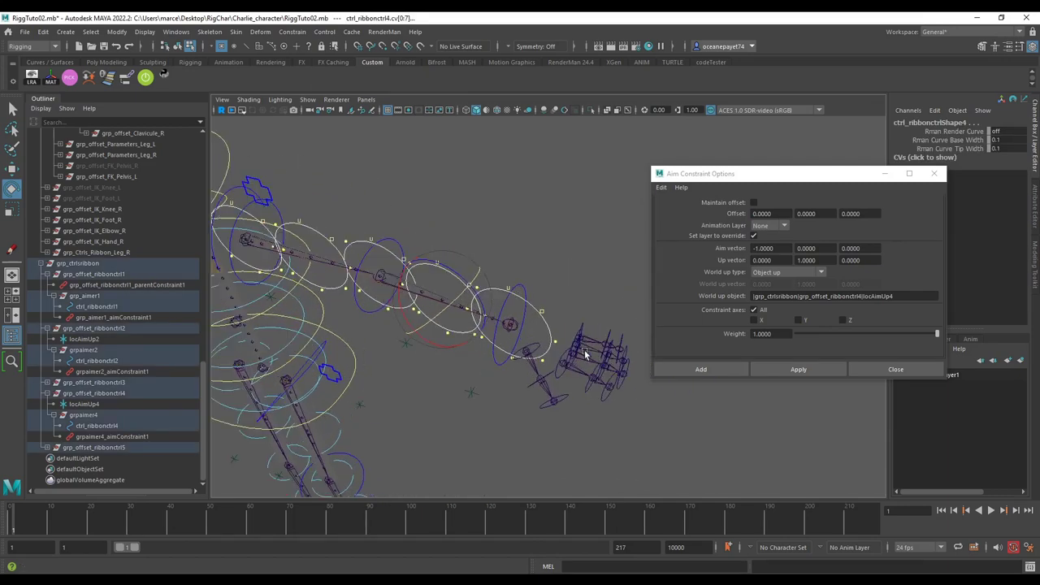
pyautogui.keyDown('ctrl'); pyautogui.moveTo(603, 412); pyautogui.dragTo(430, 230); pyautogui.keyUp('ctrl')
pyautogui.moveTo(612, 412); pyautogui.dragTo(283, 170)
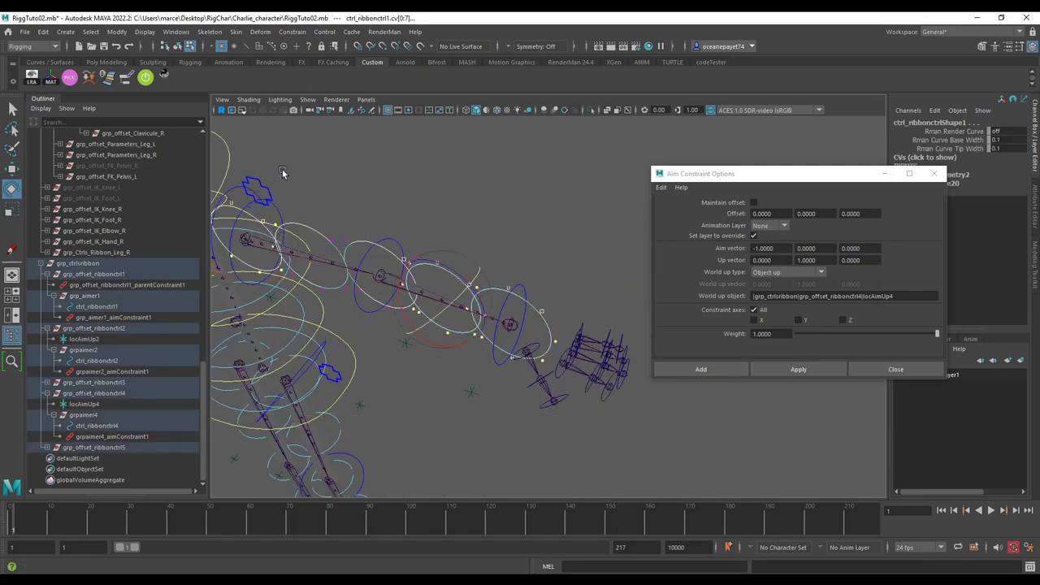
pyautogui.moveTo(657, 433); pyautogui.dragTo(204, 112)
pyautogui.keyDown('alt'); pyautogui.moveTo(451, 261); pyautogui.dragTo(510, 362); pyautogui.keyUp('alt')
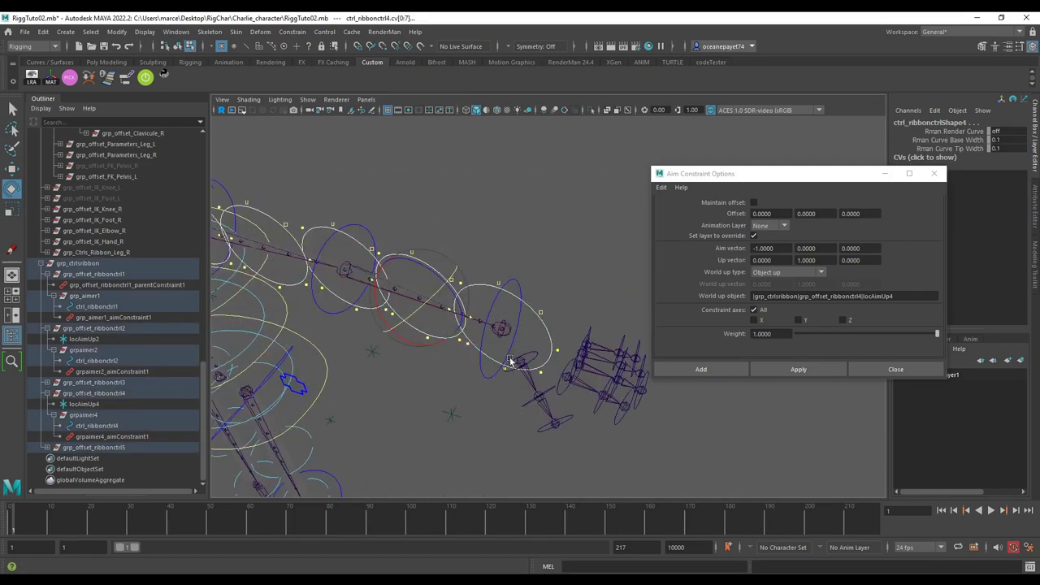
pyautogui.keyDown('alt'); pyautogui.moveTo(427, 313); pyautogui.dragTo(438, 258); pyautogui.keyUp('alt')
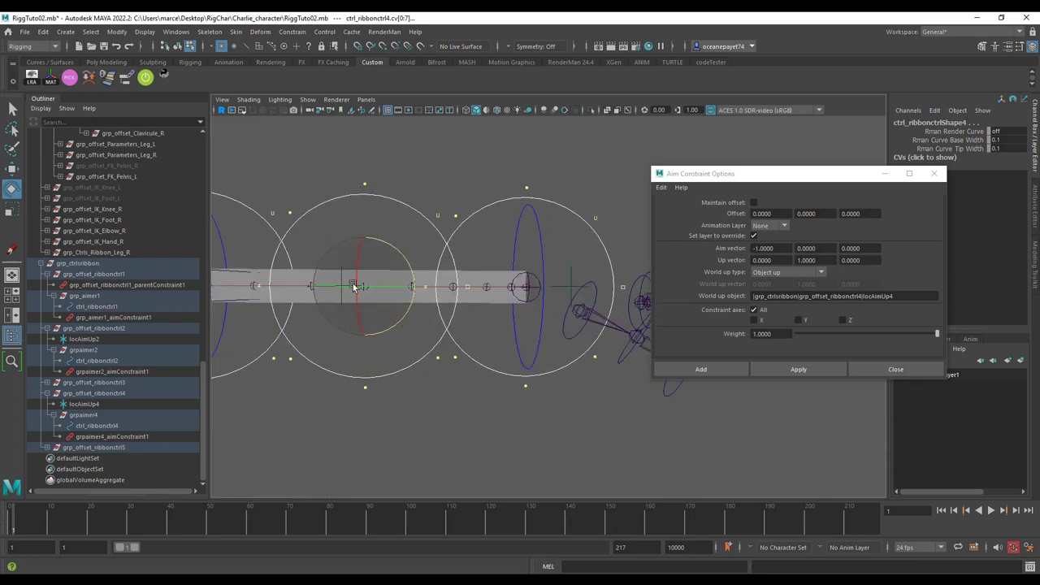
# Rotate the selected control vertices so the ribbon circles wrap around the left arm, and return to object mode with nothing selected.
pyautogui.moveTo(368, 288); pyautogui.dragTo(300, 288)
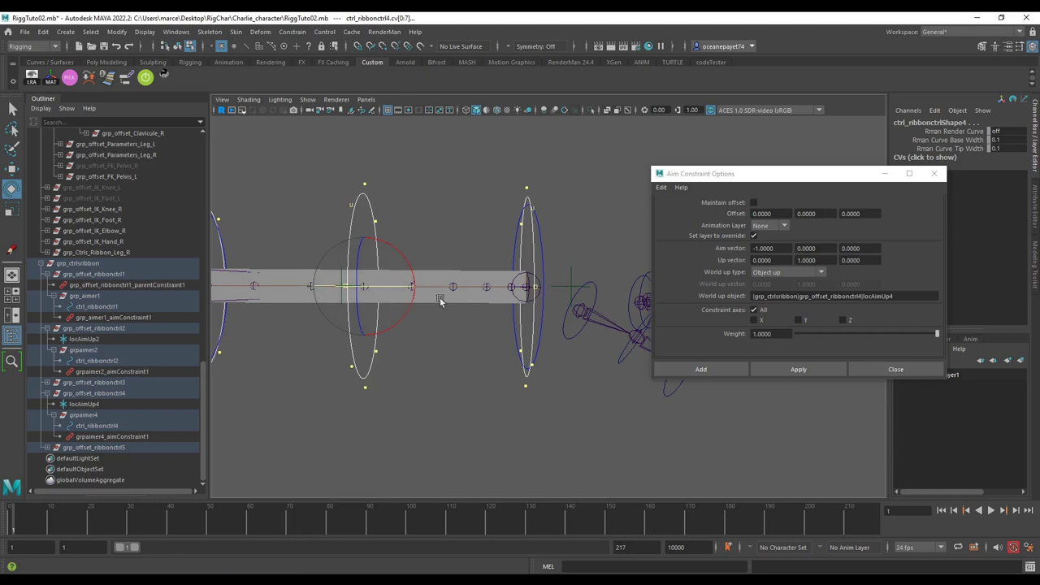
pyautogui.keyDown('alt'); pyautogui.moveTo(441, 297); pyautogui.dragTo(610, 331); pyautogui.keyUp('alt')
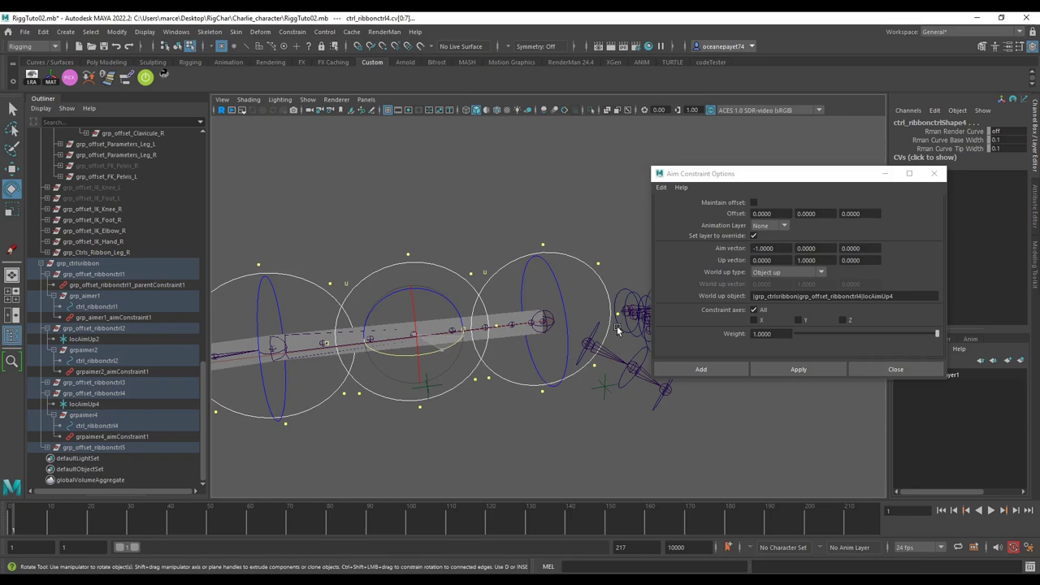
pyautogui.moveTo(618, 329); pyautogui.dragTo(462, 352)
pyautogui.scroll(-3, 517, 374)
pyautogui.keyDown('alt'); pyautogui.moveTo(520, 376); pyautogui.dragTo(536, 339); pyautogui.keyUp('alt')
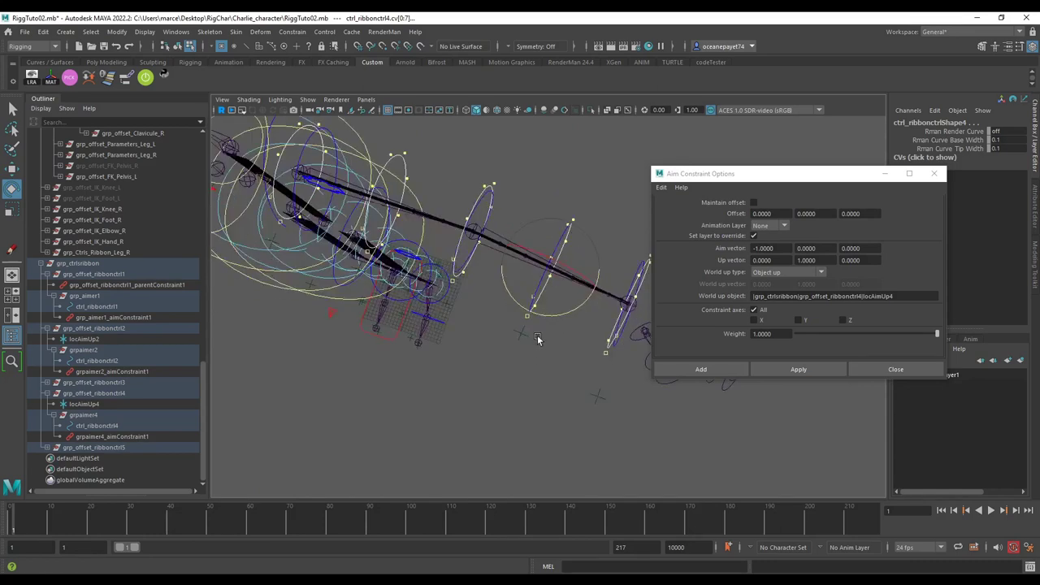
pyautogui.moveTo(537, 339)
pyautogui.keyDown('alt'); pyautogui.mouseDown()
pyautogui.moveTo(550, 366)
pyautogui.moveTo(473, 342)
pyautogui.moveTo(537, 281)
pyautogui.moveTo(528, 348)
pyautogui.mouseUp(); pyautogui.keyUp('alt')
pyautogui.press('w')
pyautogui.click(507, 331)
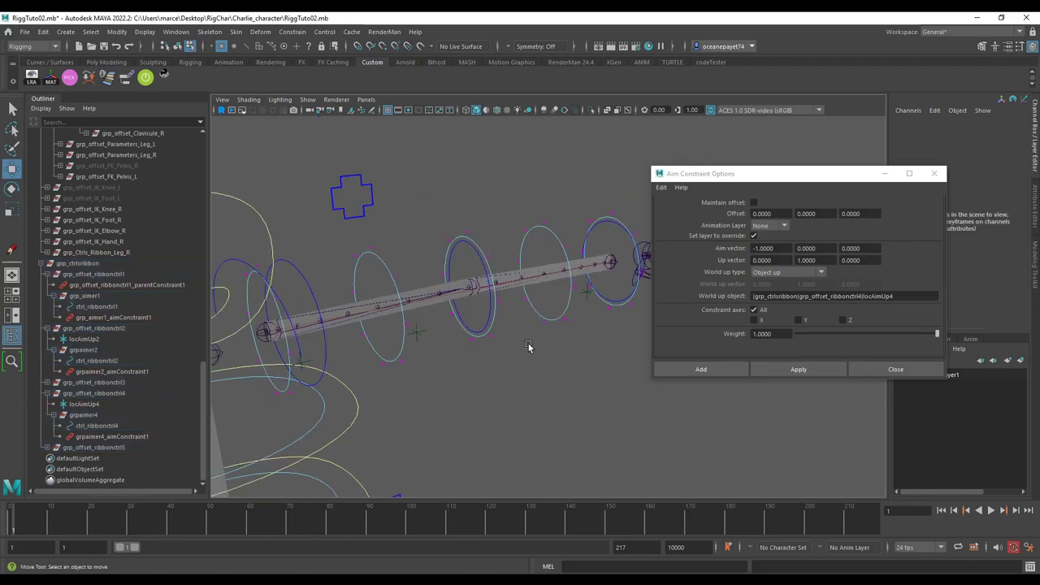
pyautogui.press('F8')
pyautogui.click(524, 357)
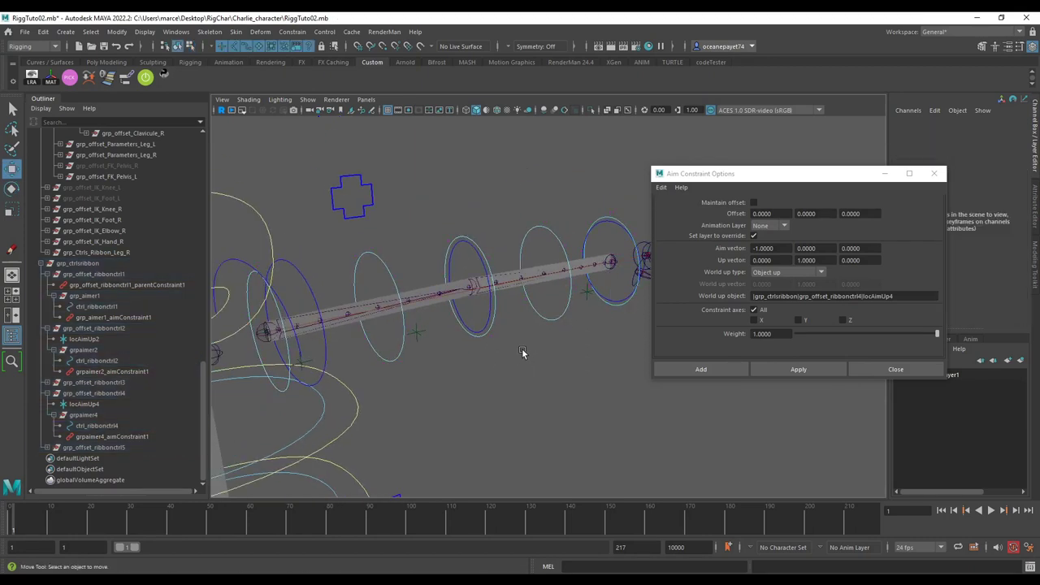
# Test-rotate ctrl_FK_Shoulder_L at the left shoulder and undo the rotation.
pyautogui.keyDown('alt'); pyautogui.moveTo(522, 349); pyautogui.dragTo(487, 270); pyautogui.keyUp('alt')
pyautogui.click(484, 271)
pyautogui.press('e')
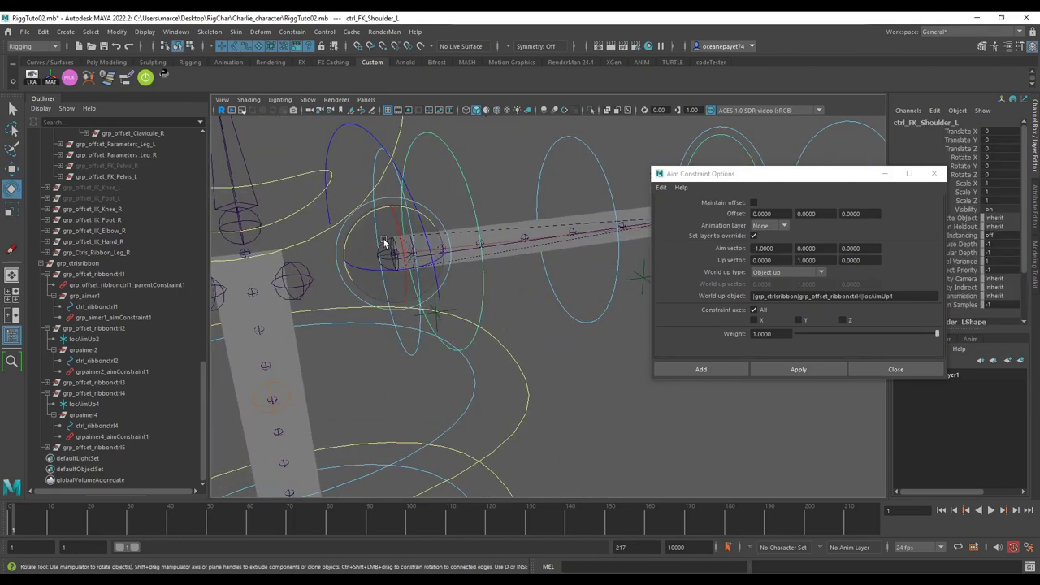
pyautogui.moveTo(385, 242); pyautogui.dragTo(399, 232)
pyautogui.hotkey('ctrl', 'z')
pyautogui.scroll(-5, 496, 267)
pyautogui.keyDown('alt'); pyautogui.moveTo(495, 267); pyautogui.dragTo(501, 346); pyautogui.keyUp('alt')
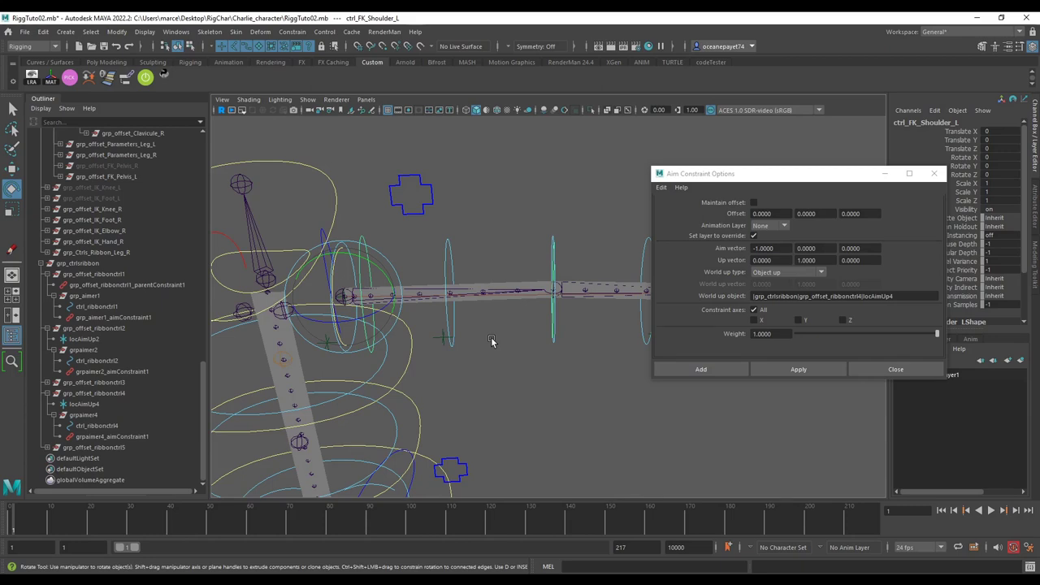
pyautogui.keyDown('alt'); pyautogui.moveTo(491, 342); pyautogui.dragTo(601, 360); pyautogui.keyUp('alt')
# Examine ctrl_ribbonctrl2 and its rotation axes on the left upper arm from several angles, and deselect it.
pyautogui.click(600, 352)
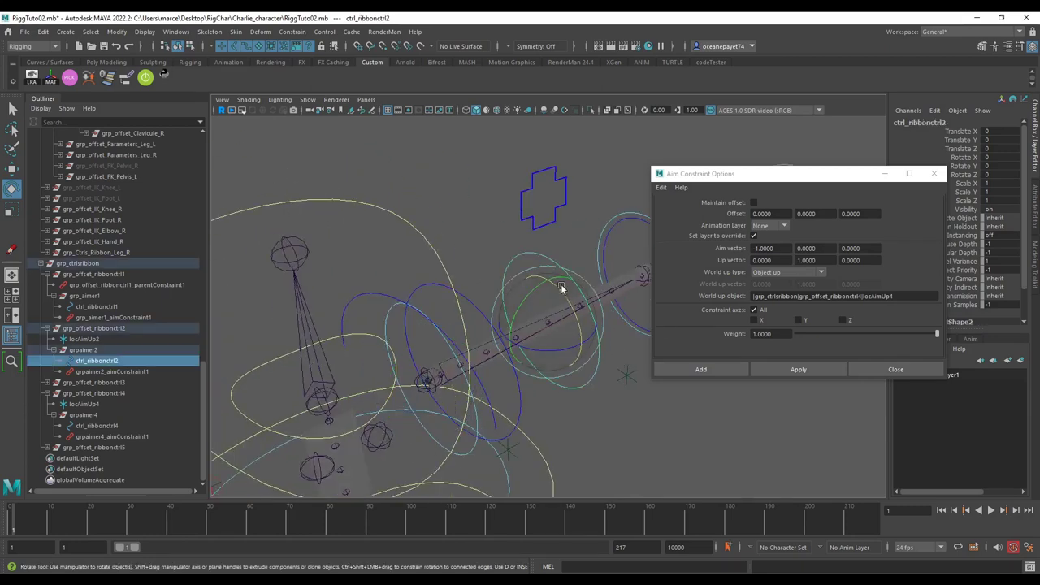
pyautogui.keyDown('alt'); pyautogui.moveTo(561, 284); pyautogui.dragTo(390, 188); pyautogui.keyUp('alt')
pyautogui.keyDown('alt'); pyautogui.moveTo(385, 242); pyautogui.dragTo(535, 360); pyautogui.keyUp('alt')
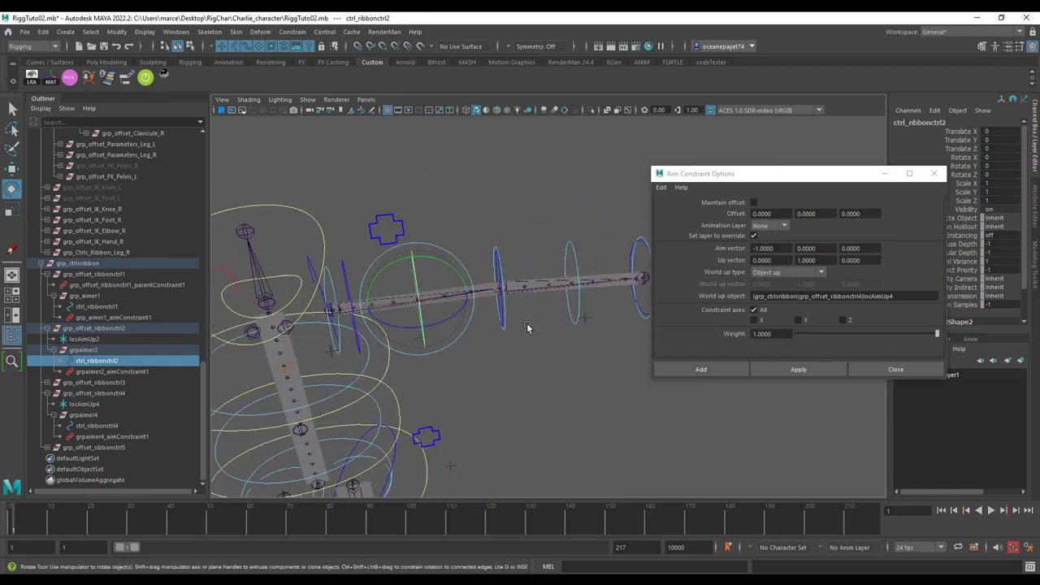
pyautogui.keyDown('alt'); pyautogui.moveTo(410, 332); pyautogui.dragTo(498, 336); pyautogui.keyUp('alt')
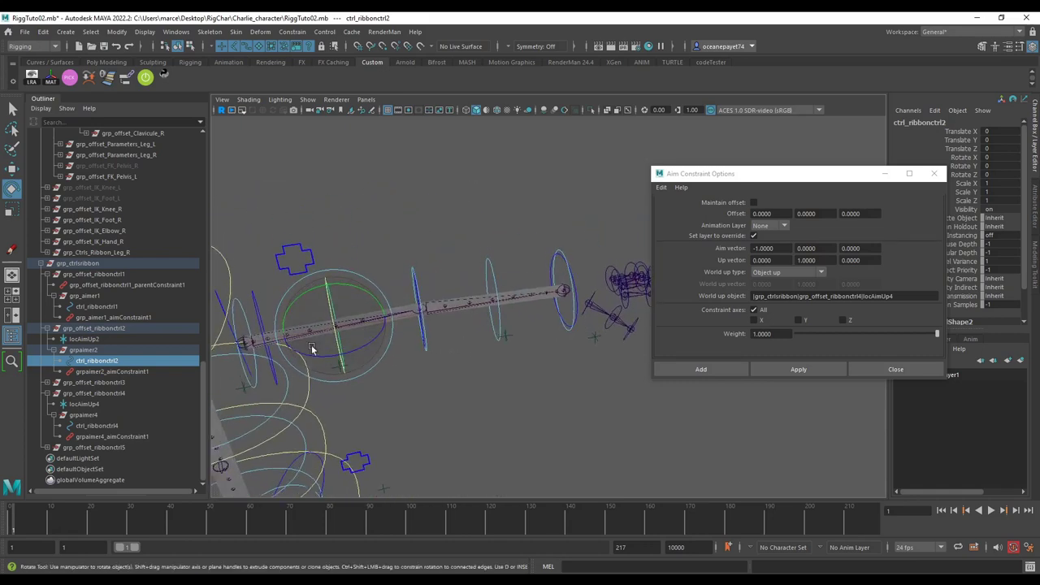
pyautogui.click(418, 160)
# Create a single joint in the empty area beside the left foot with the Joint Tool.
pyautogui.click(88, 63)
pyautogui.click(48, 62)
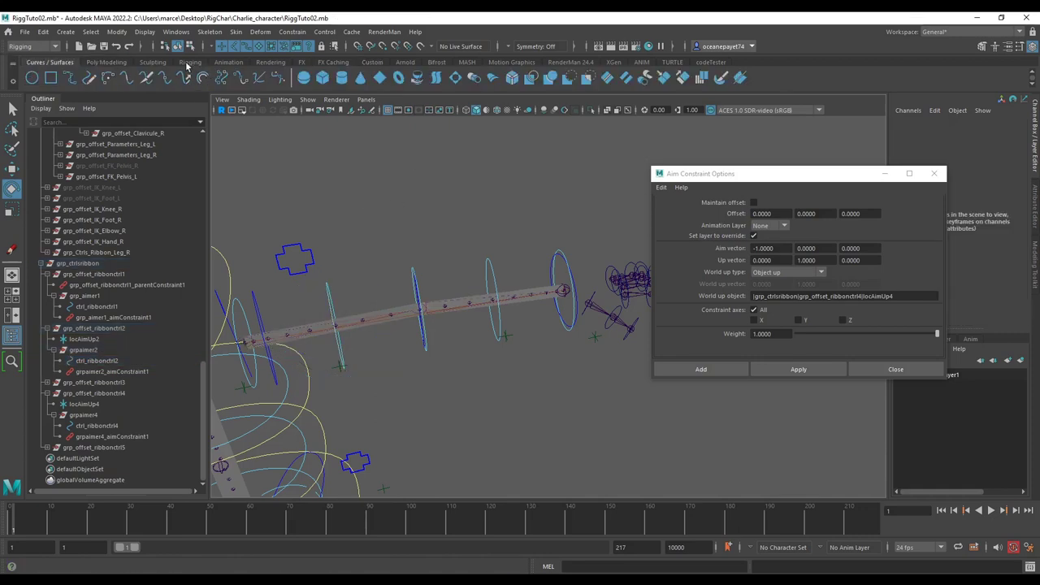
pyautogui.click(166, 62)
pyautogui.click(199, 63)
pyautogui.click(50, 77)
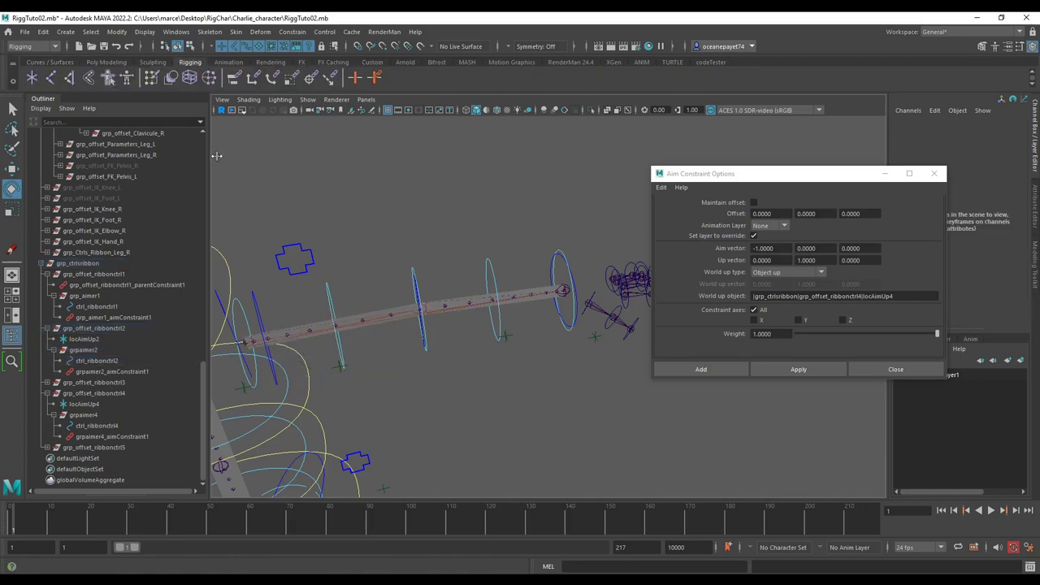
pyautogui.keyDown('alt'); pyautogui.moveTo(216, 155); pyautogui.dragTo(457, 405); pyautogui.keyUp('alt')
pyautogui.click(481, 350)
pyautogui.scroll(5, 592, 343)
pyautogui.keyDown('alt'); pyautogui.moveTo(457, 406); pyautogui.dragTo(402, 353, button='middle'); pyautogui.keyUp('alt')
pyautogui.scroll(-1, 40, 460)
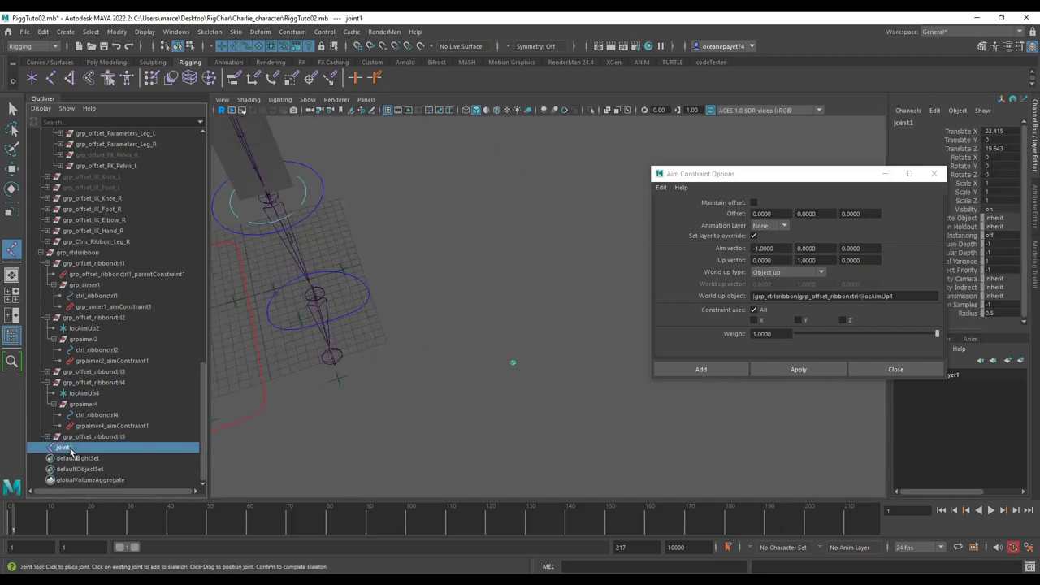
# Rename joint1 by searching for joint and replacing it with sk_ribbonctrl in the hierarchy.
pyautogui.hotkey('ctrl', 'f')
pyautogui.click(690, 262)
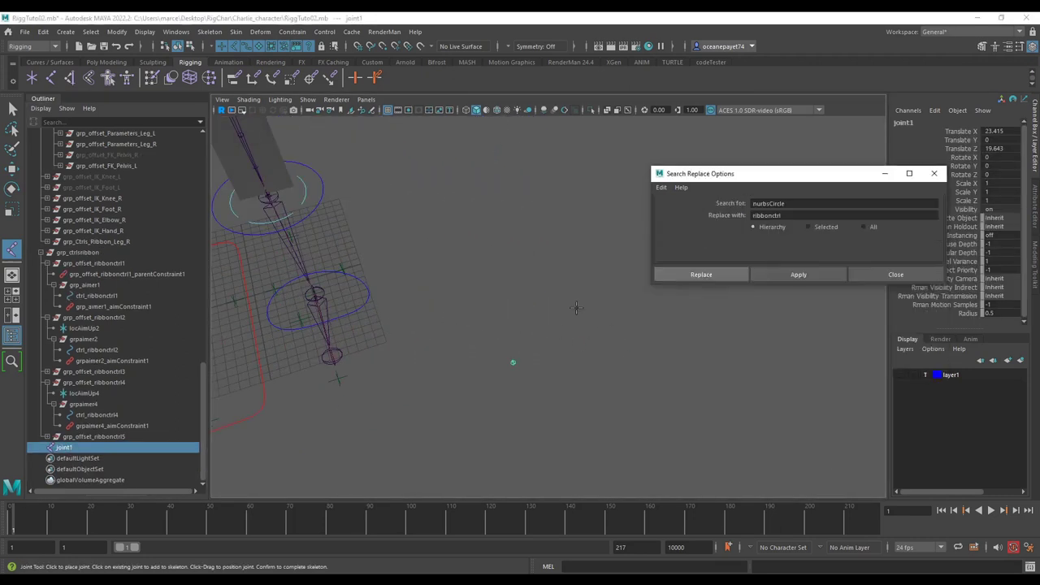
pyautogui.moveTo(774, 174); pyautogui.dragTo(673, 183)
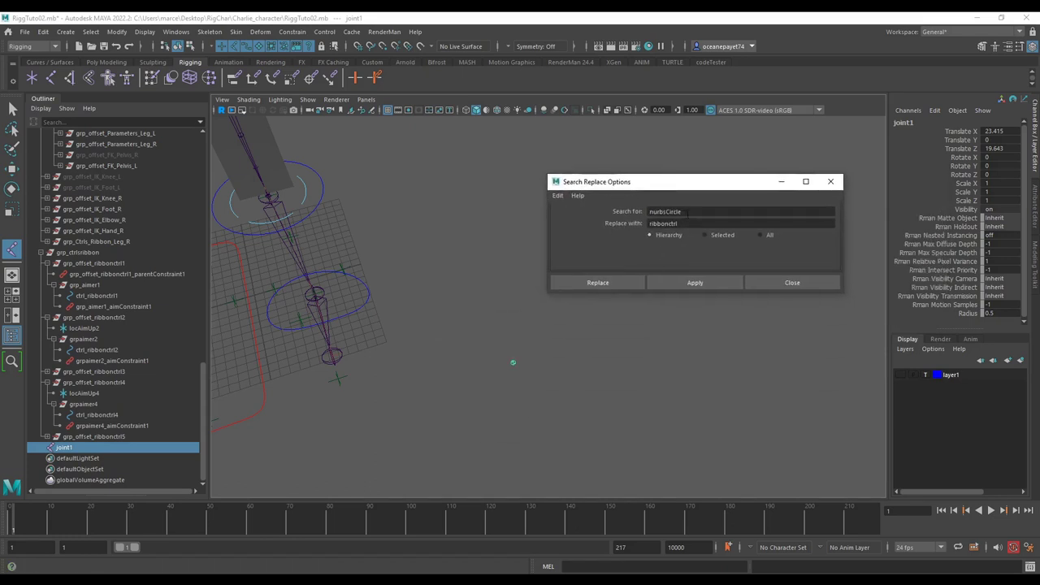
pyautogui.click(691, 211)
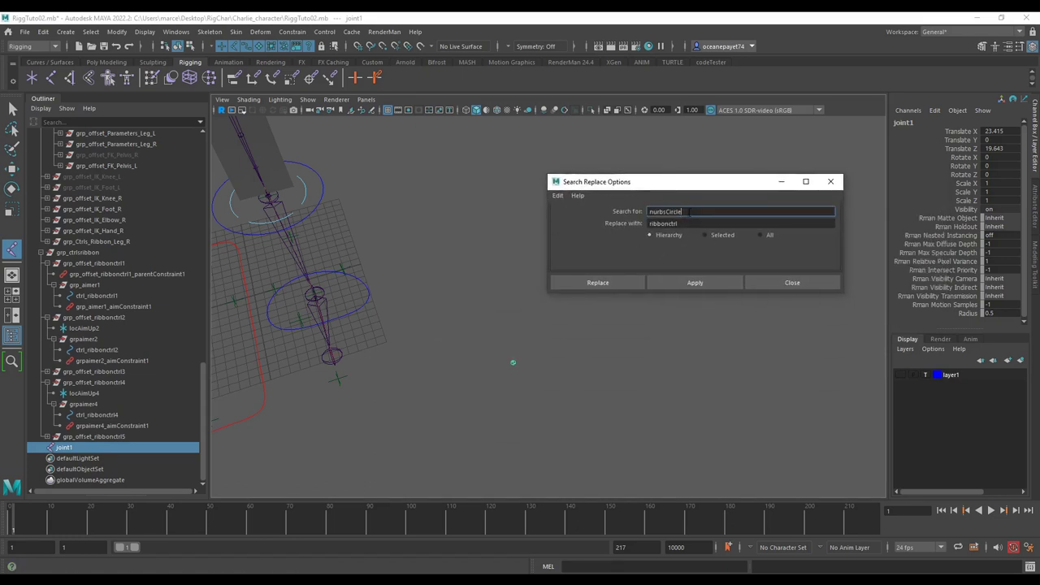
pyautogui.press('BackSpace')
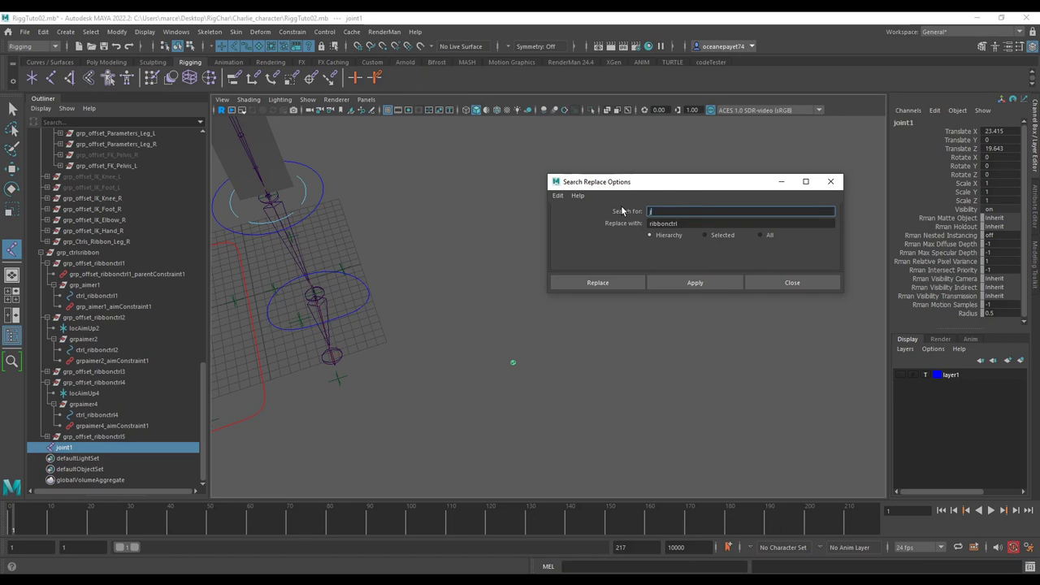
pyautogui.press('Tab')
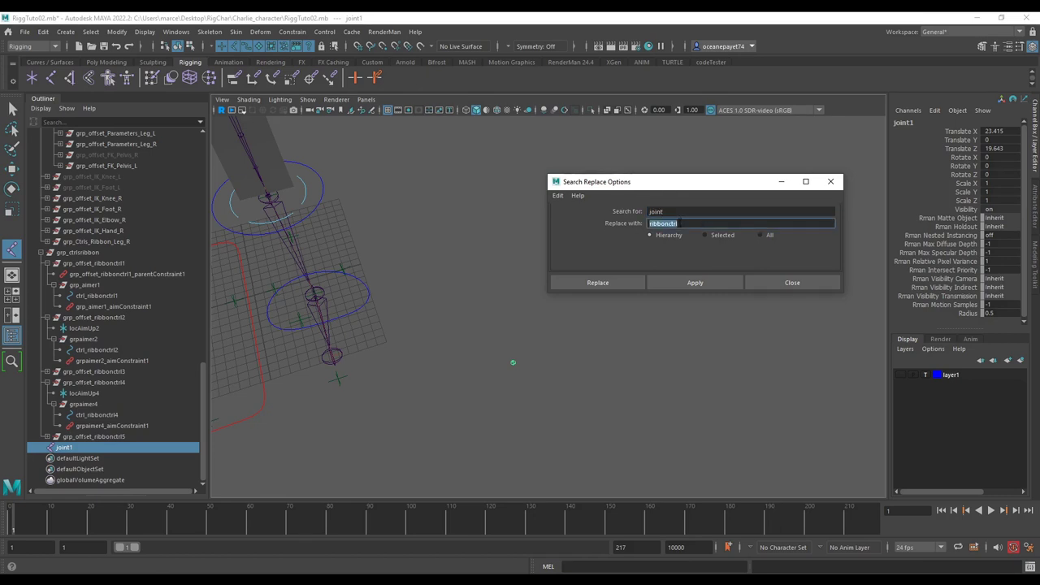
pyautogui.write('r')
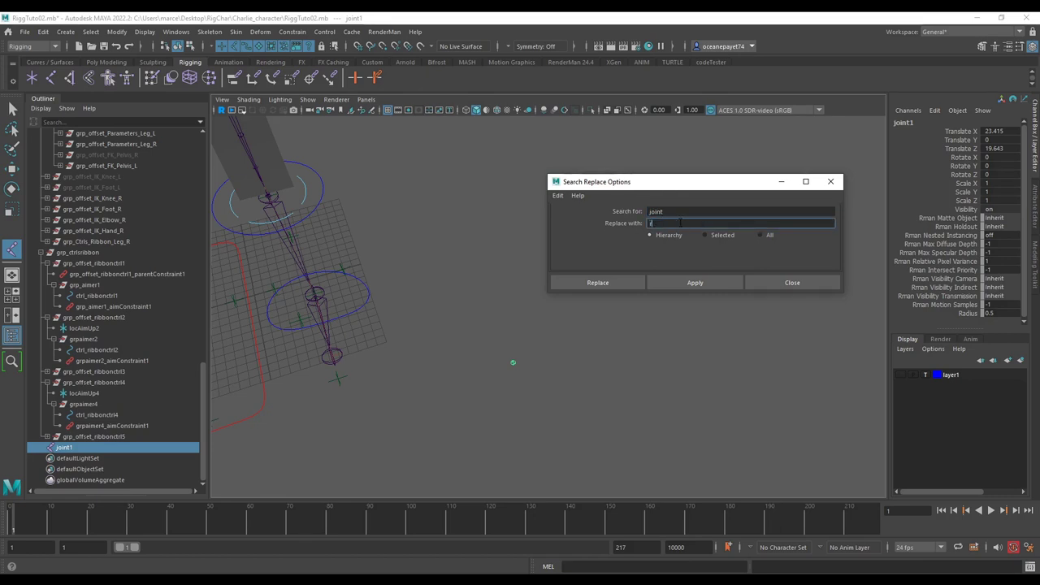
pyautogui.write('ibbon')
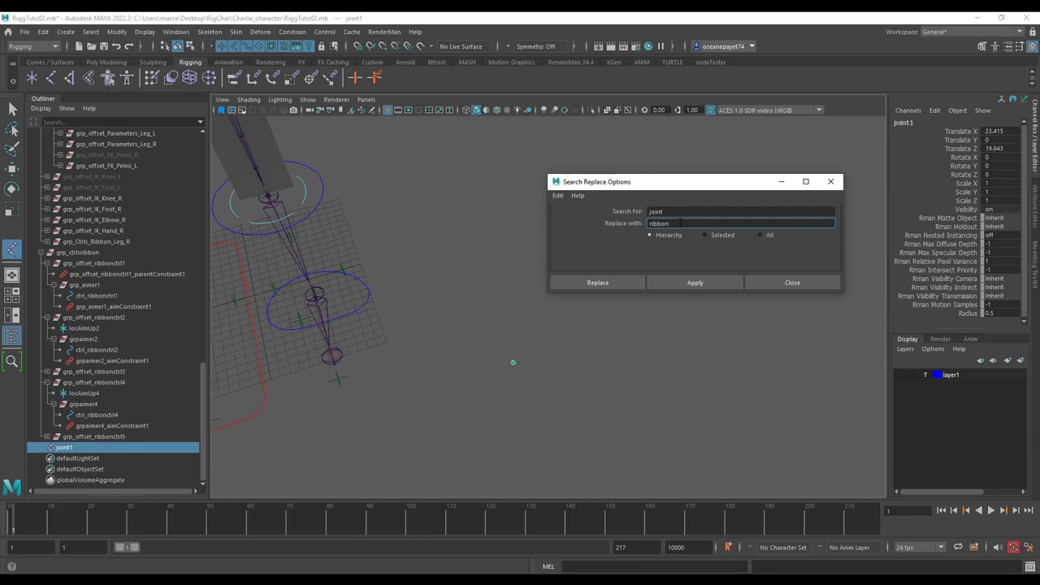
pyautogui.write('c')
pyautogui.press('Left')
pyautogui.press('Left')
pyautogui.press('Left')
pyautogui.press('Left')
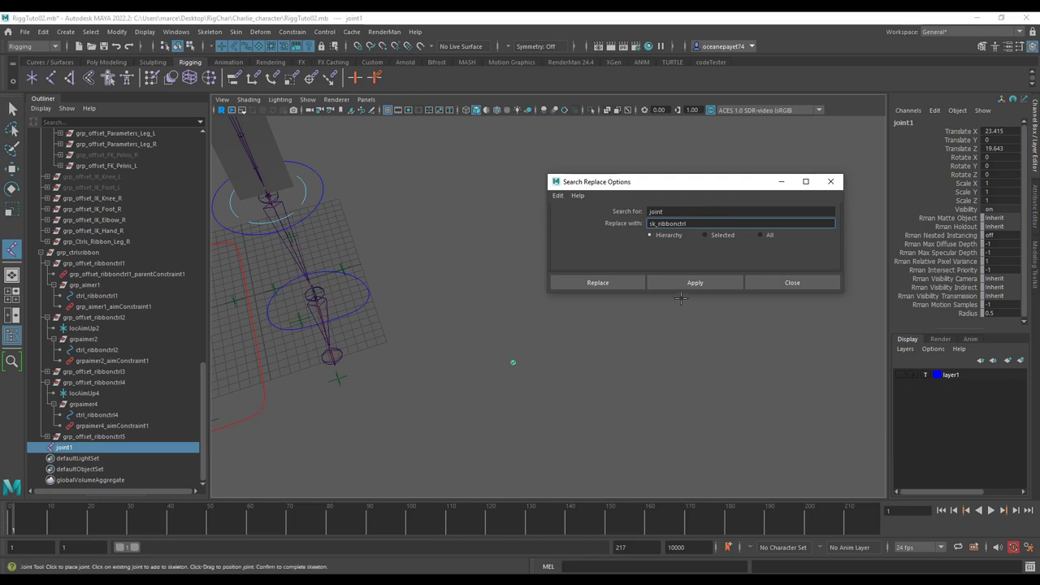
pyautogui.click(682, 284)
# Duplicate sk_ribbonctrl1 four times to get joints sk_ribbonctrl1 to sk_ribbonctrl5, and close the search-and-replace options.
pyautogui.click(87, 448)
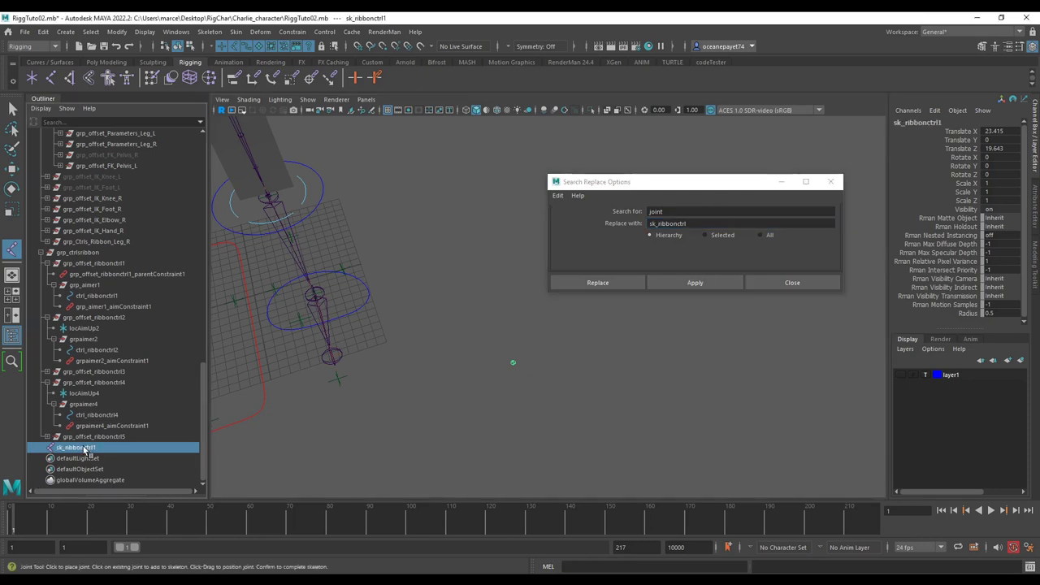
pyautogui.hotkey('ctrl', 'd')
pyautogui.hotkey('ctrl', 'd')
pyautogui.hotkey('ctrl', 'd')
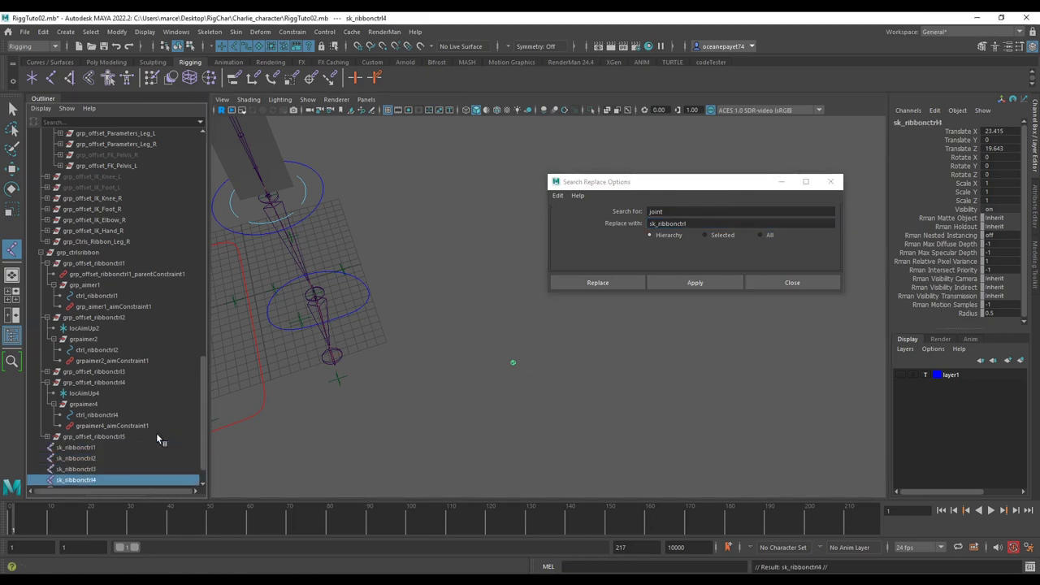
pyautogui.scroll(-2, 157, 418)
pyautogui.hotkey('ctrl', 'd')
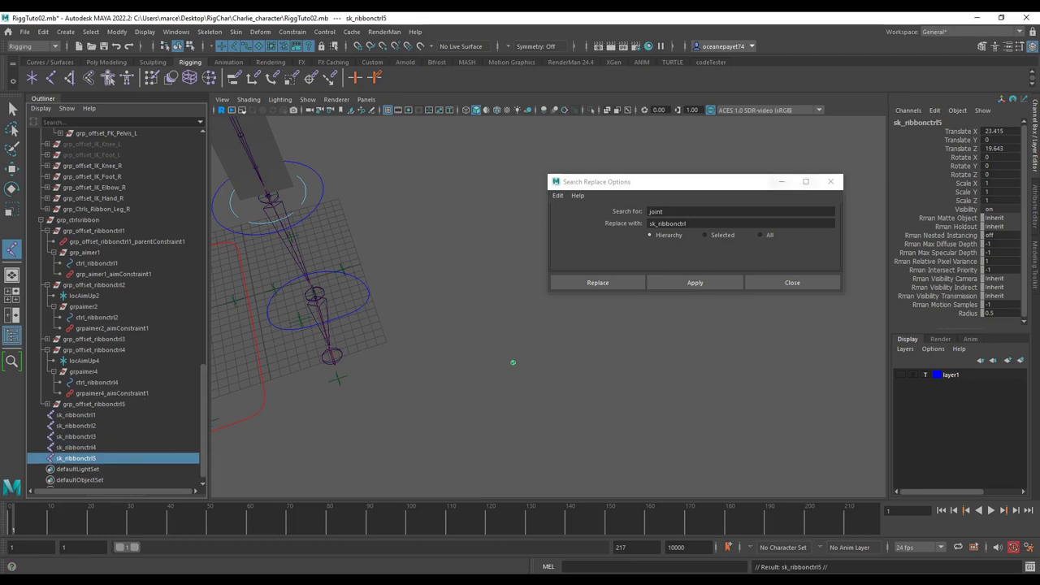
pyautogui.click(830, 181)
# Constrain the five sk_ribbonctrl joints to grp_offset_ribbonctrl5, grpaimer4, grp_offset_ribbonctrl3, grpaimer2 and grp_aimer1 with the custom constraint script.
pyautogui.scroll(-3, 646, 256)
pyautogui.keyDown('alt'); pyautogui.moveTo(526, 270); pyautogui.dragTo(524, 406, button='middle'); pyautogui.keyUp('alt')
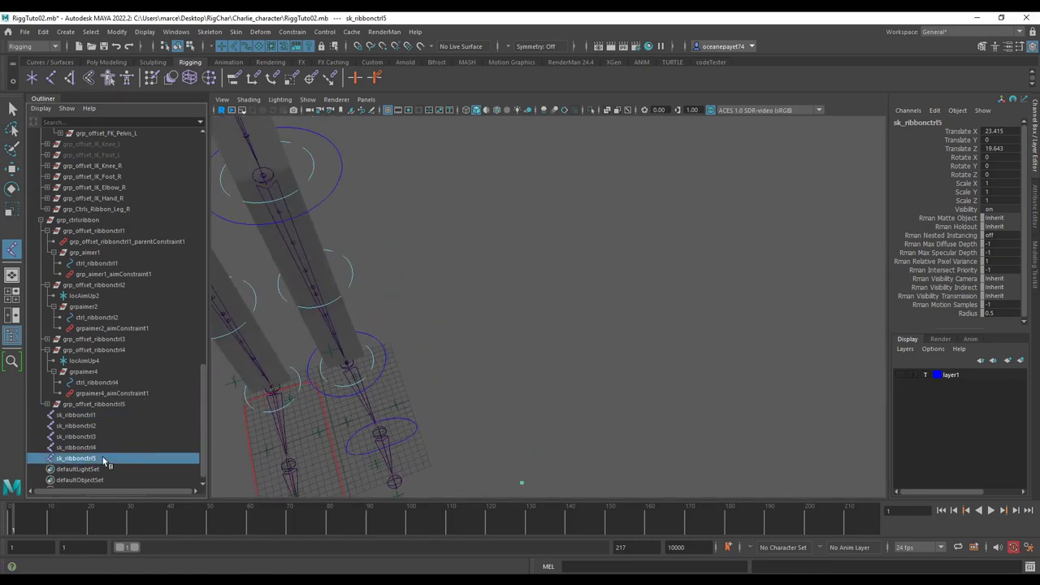
pyautogui.keyDown('shift'); pyautogui.click(99, 415); pyautogui.keyUp('shift')
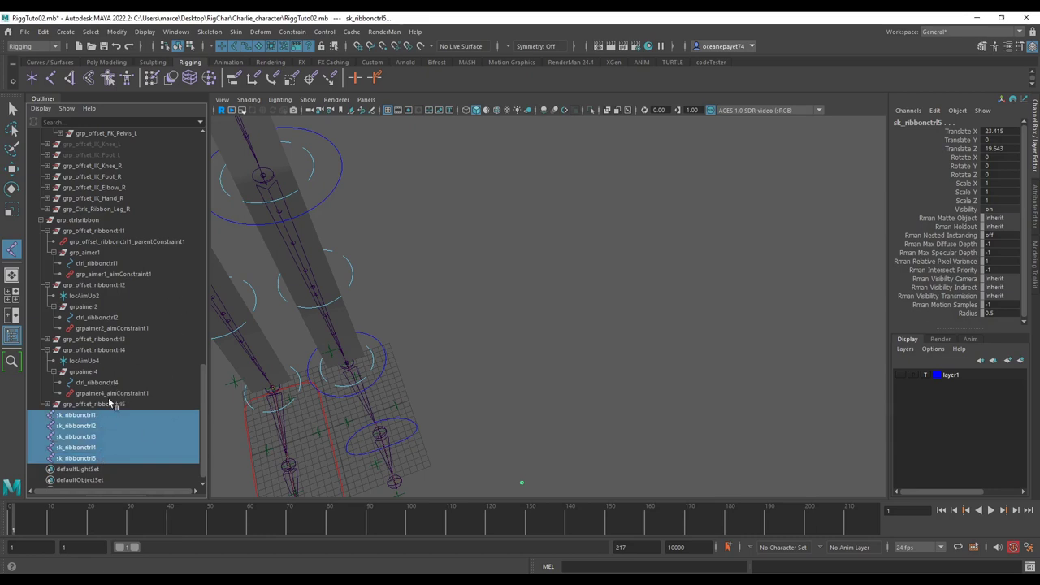
pyautogui.click(47, 404)
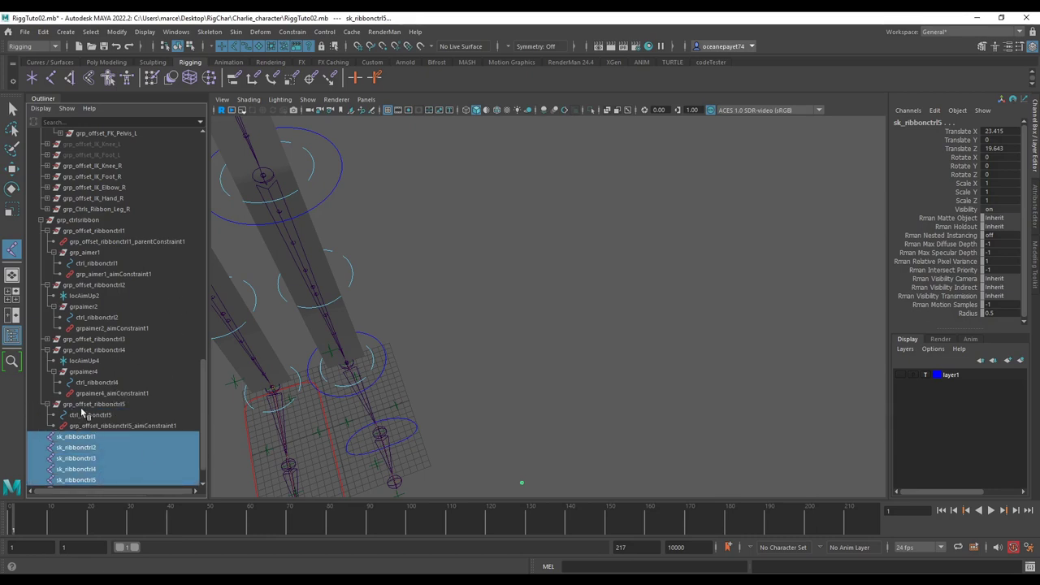
pyautogui.keyDown('ctrl'); pyautogui.click(88, 404); pyautogui.keyUp('ctrl')
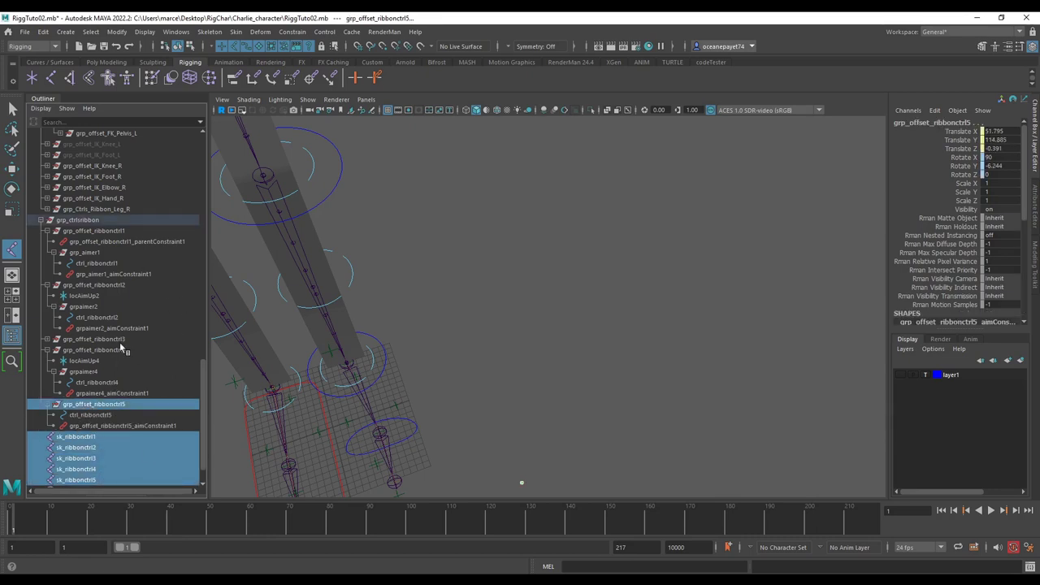
pyautogui.keyDown('ctrl'); pyautogui.click(83, 373); pyautogui.keyUp('ctrl')
pyautogui.keyDown('ctrl'); pyautogui.click(74, 340); pyautogui.keyUp('ctrl')
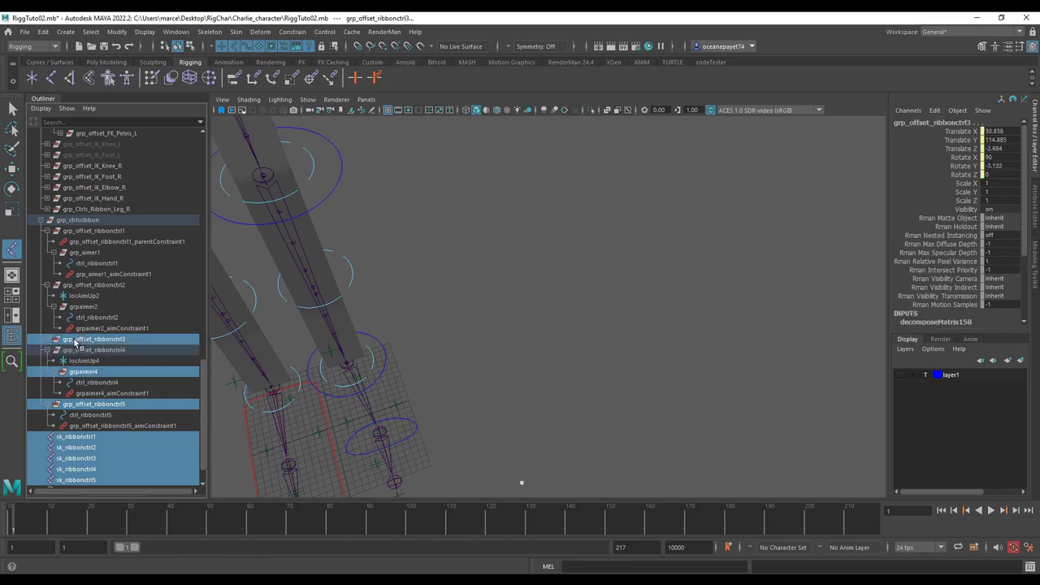
pyautogui.keyDown('ctrl'); pyautogui.click(85, 307); pyautogui.keyUp('ctrl')
pyautogui.keyDown('ctrl'); pyautogui.click(85, 252); pyautogui.keyUp('ctrl')
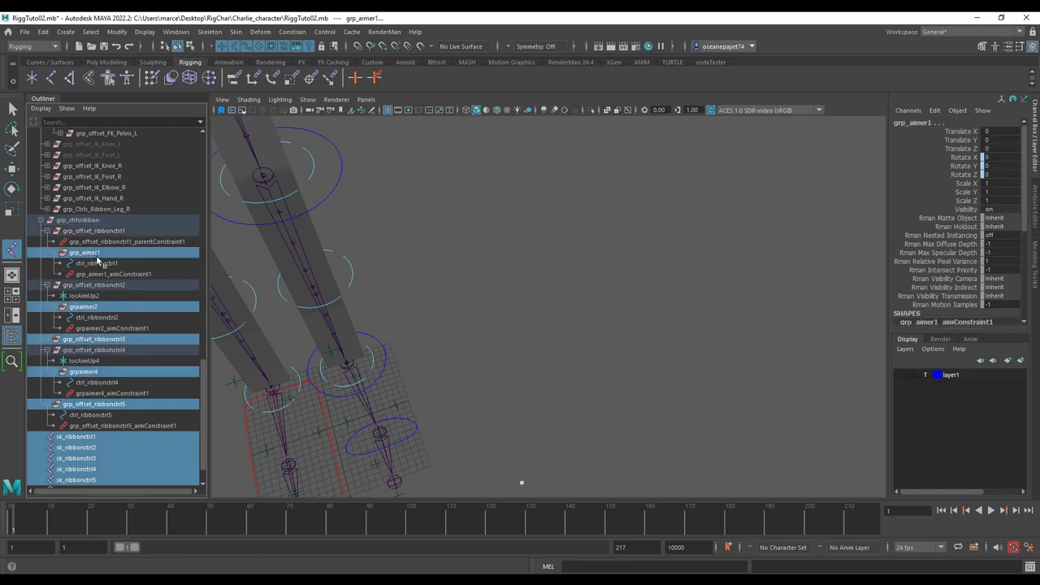
pyautogui.press('f')
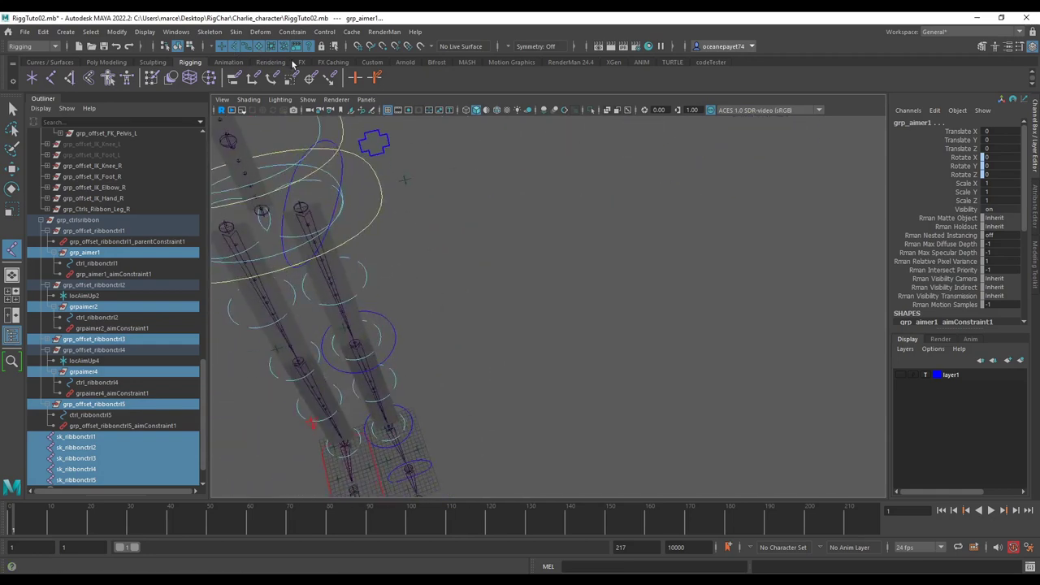
pyautogui.click(373, 62)
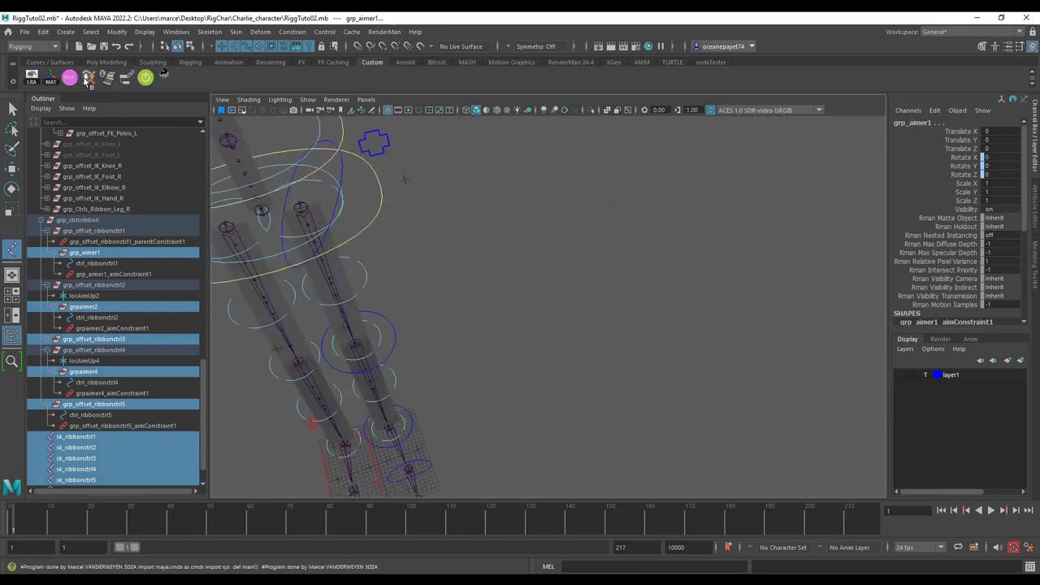
pyautogui.click(127, 79)
# Test-move ctrl_ribbonctrl4 on the left forearm several times and undo each move.
pyautogui.scroll(-5, 517, 307)
pyautogui.keyDown('alt'); pyautogui.moveTo(517, 307); pyautogui.dragTo(531, 421, button='middle'); pyautogui.keyUp('alt')
pyautogui.scroll(5, 532, 406)
pyautogui.keyDown('alt'); pyautogui.moveTo(590, 249); pyautogui.dragTo(590, 329, button='middle'); pyautogui.keyUp('alt')
pyautogui.scroll(4, 590, 328)
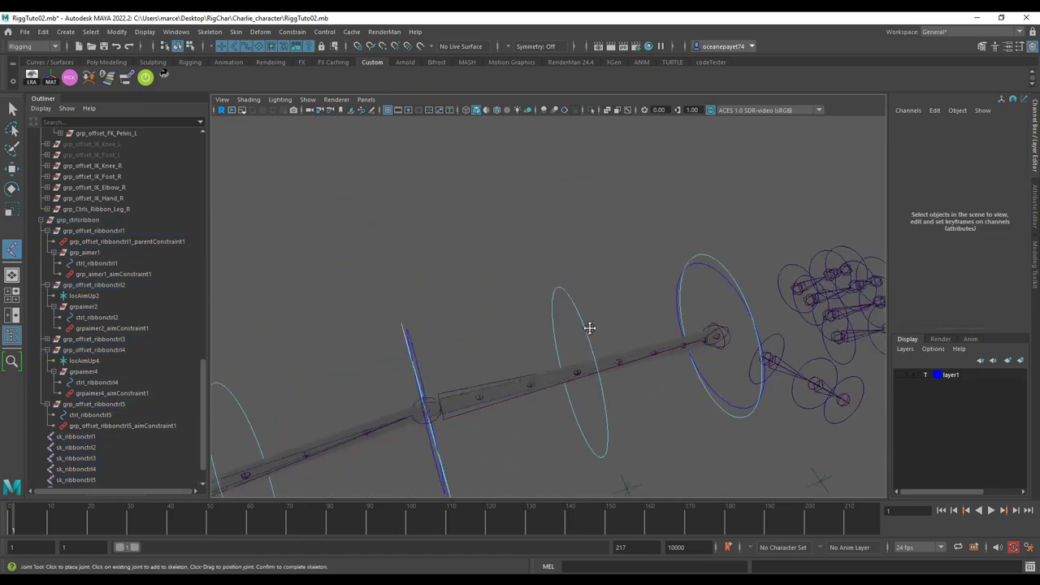
pyautogui.keyDown('alt'); pyautogui.moveTo(589, 328); pyautogui.dragTo(558, 321); pyautogui.keyUp('alt')
pyautogui.press('w')
pyautogui.click(607, 300)
pyautogui.hotkey('ctrl', 'z')
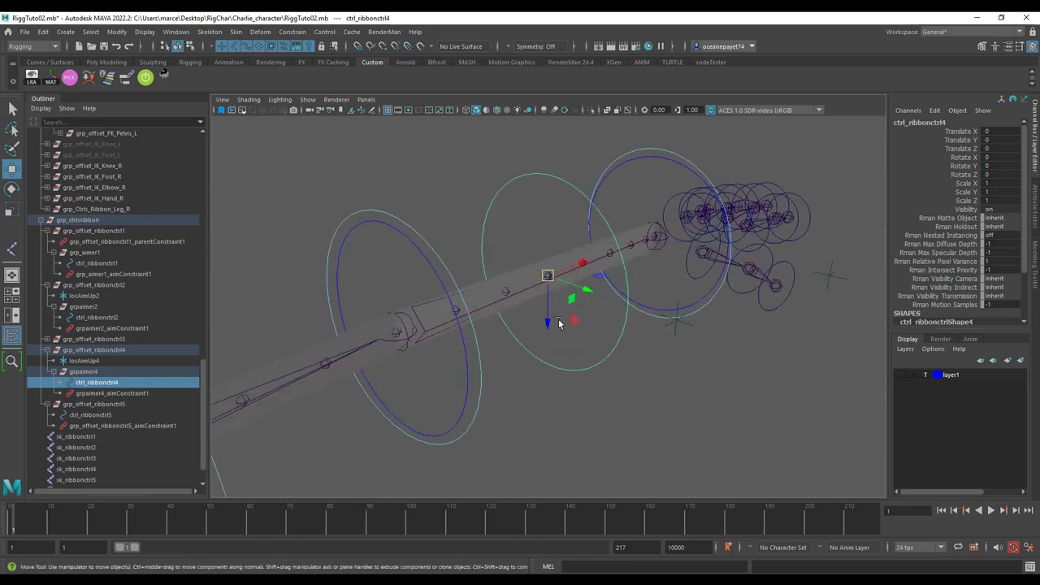
pyautogui.scroll(3, 558, 318)
pyautogui.moveTo(546, 264)
pyautogui.mouseDown()
pyautogui.moveTo(508, 239)
pyautogui.moveTo(517, 235)
pyautogui.moveTo(534, 278)
pyautogui.moveTo(559, 252)
pyautogui.mouseUp()
pyautogui.hotkey('ctrl', 'z')
pyautogui.keyDown('alt'); pyautogui.moveTo(600, 282); pyautogui.dragTo(576, 331); pyautogui.keyUp('alt')
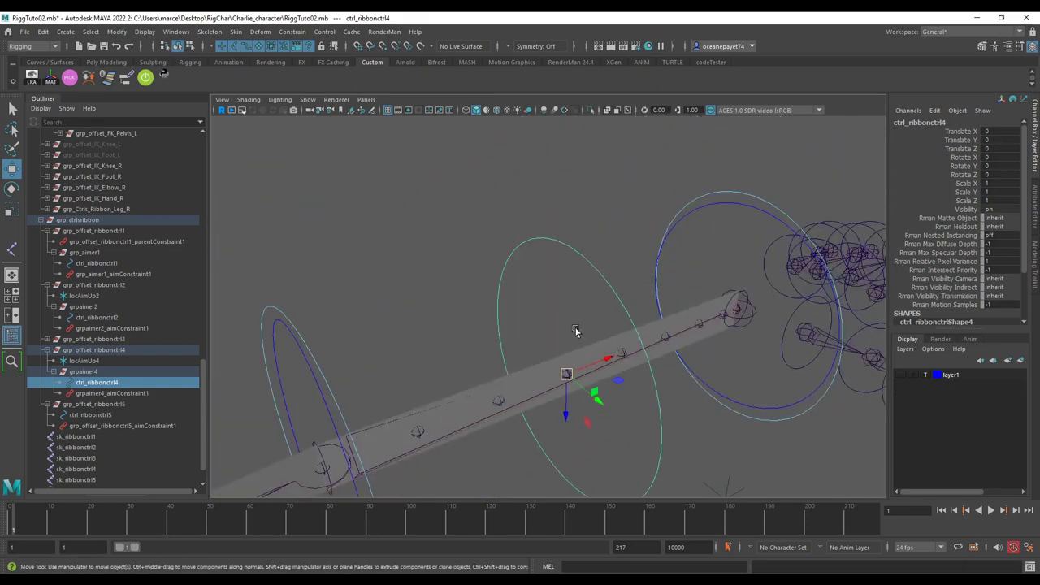
pyautogui.keyDown('alt'); pyautogui.moveTo(571, 372); pyautogui.dragTo(544, 235); pyautogui.keyUp('alt')
pyautogui.hotkey('ctrl', 'z')
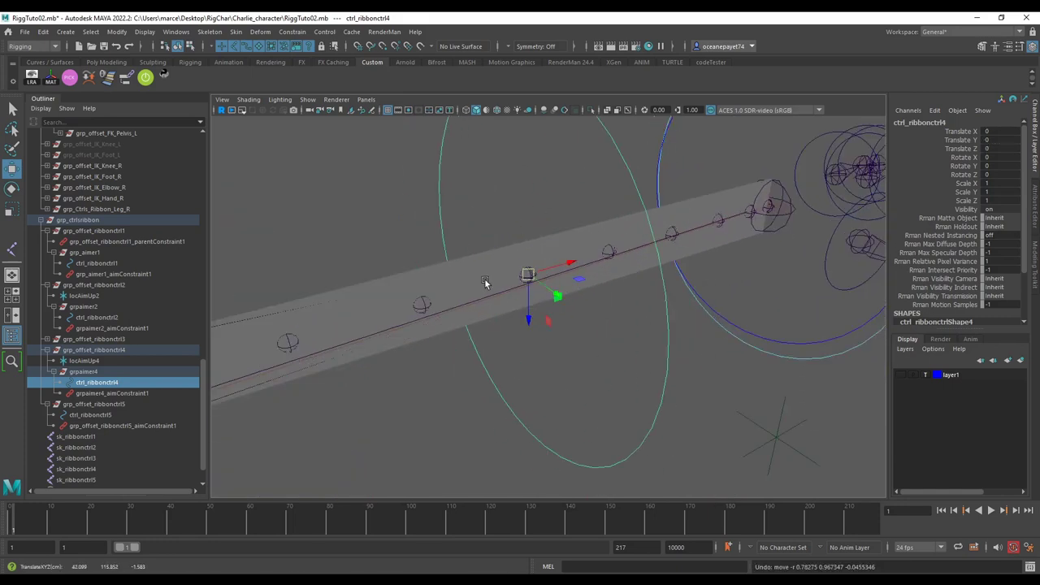
pyautogui.moveTo(526, 273); pyautogui.dragTo(498, 144)
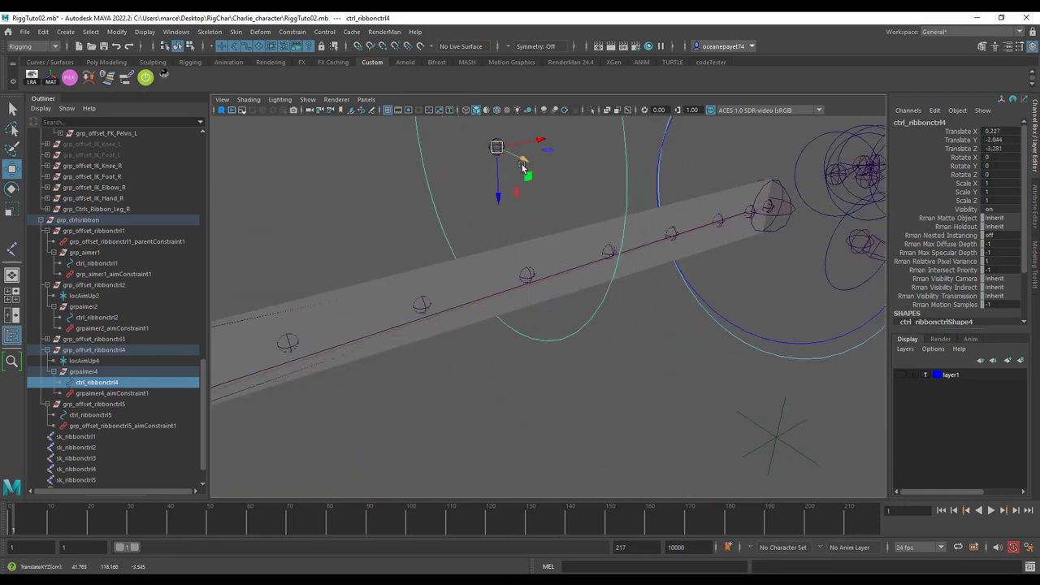
pyautogui.hotkey('ctrl', 'z')
# Bind nurbsPlane_Arm_L to joints sk_ribbonctrl1 to sk_ribbonctrl5 using selected joints, closest distance and 3 max influences, and close the options.
pyautogui.scroll(-5, 602, 273)
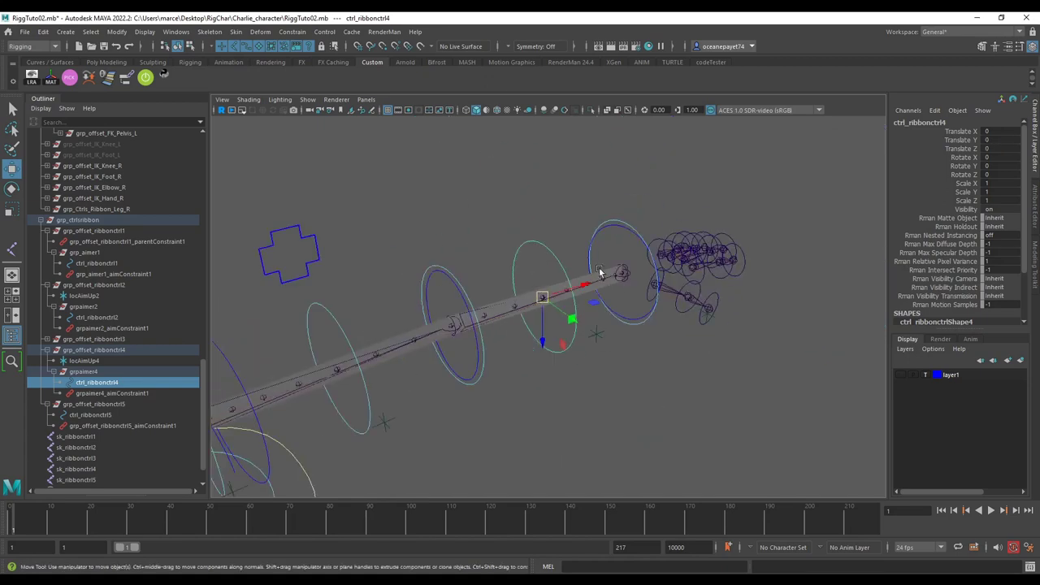
pyautogui.keyDown('alt'); pyautogui.moveTo(601, 274); pyautogui.dragTo(584, 309); pyautogui.keyUp('alt')
pyautogui.keyDown('alt'); pyautogui.moveTo(383, 268); pyautogui.dragTo(647, 211, button='right'); pyautogui.keyUp('alt')
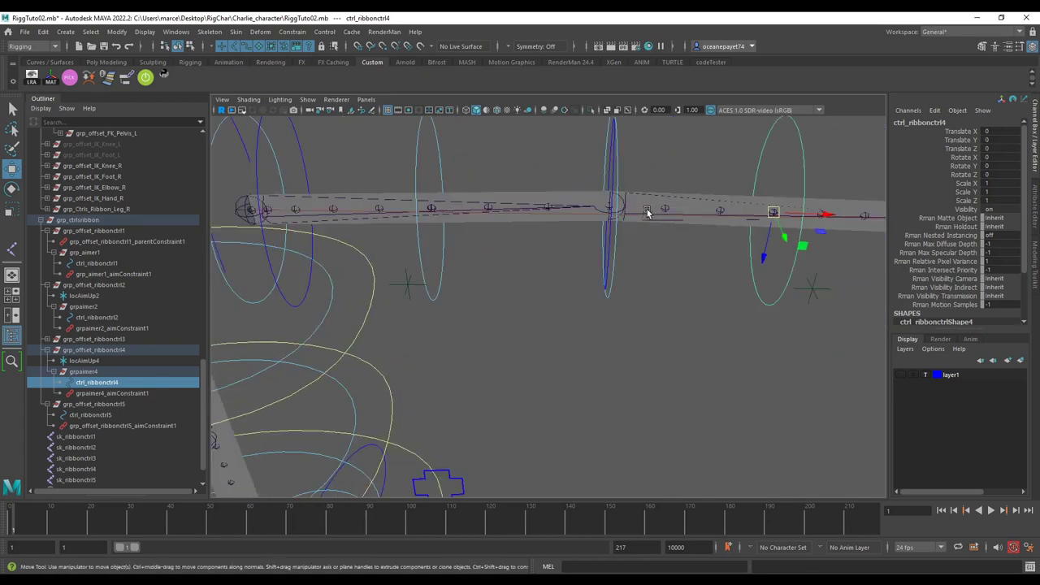
pyautogui.keyDown('alt'); pyautogui.moveTo(677, 195); pyautogui.dragTo(634, 241, button='middle'); pyautogui.keyUp('alt')
pyautogui.scroll(-1, 157, 423)
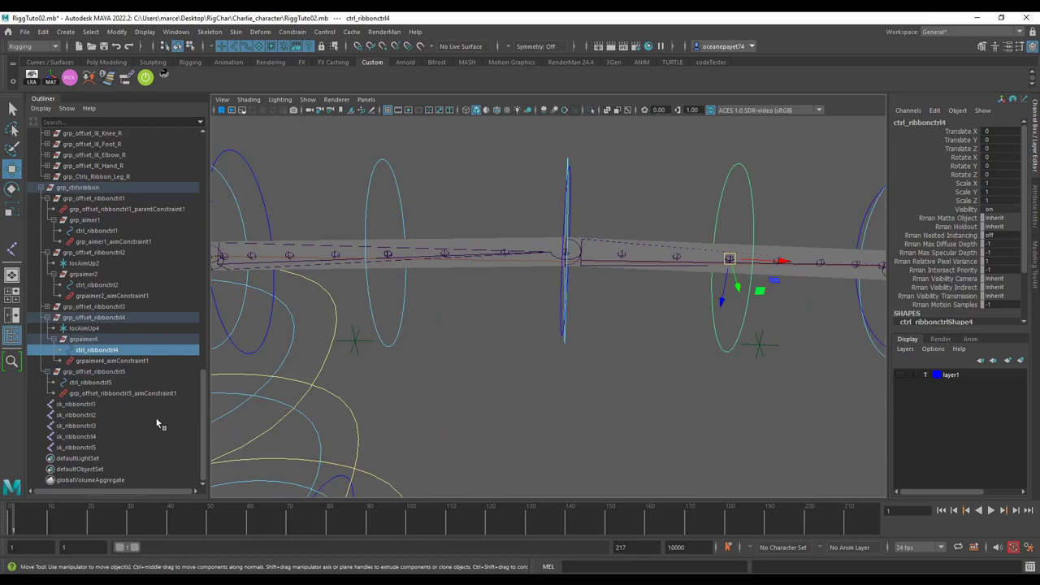
pyautogui.click(86, 404)
pyautogui.keyDown('shift'); pyautogui.click(94, 447); pyautogui.keyUp('shift')
pyautogui.press('f')
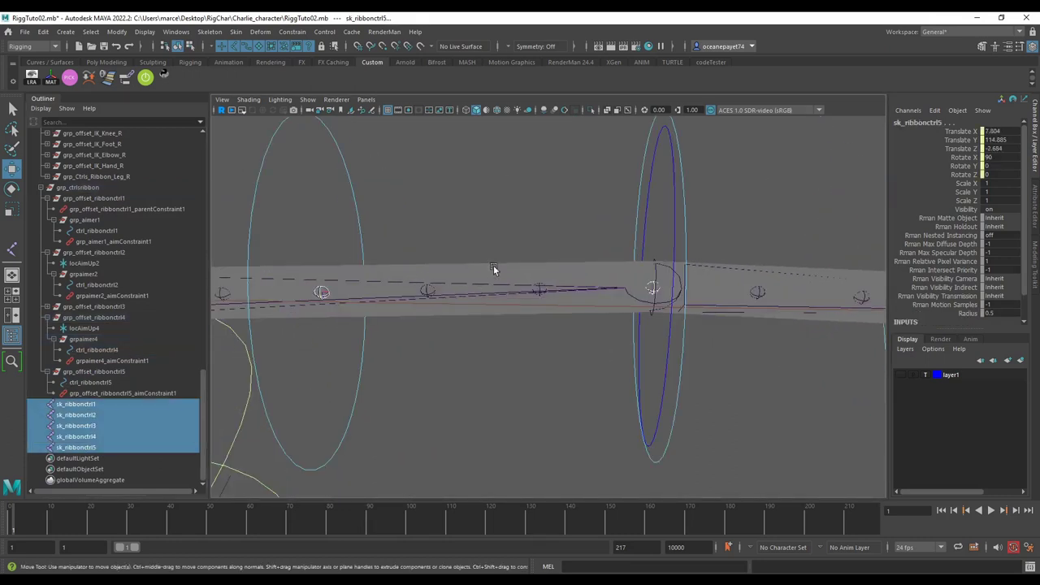
pyautogui.keyDown('shift'); pyautogui.click(503, 268); pyautogui.keyUp('shift')
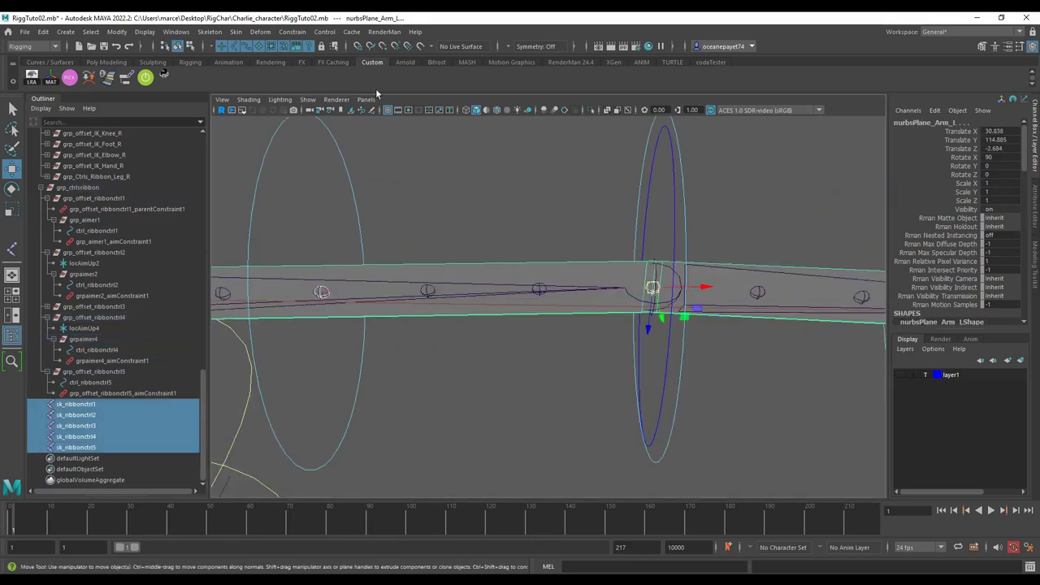
pyautogui.click(261, 31)
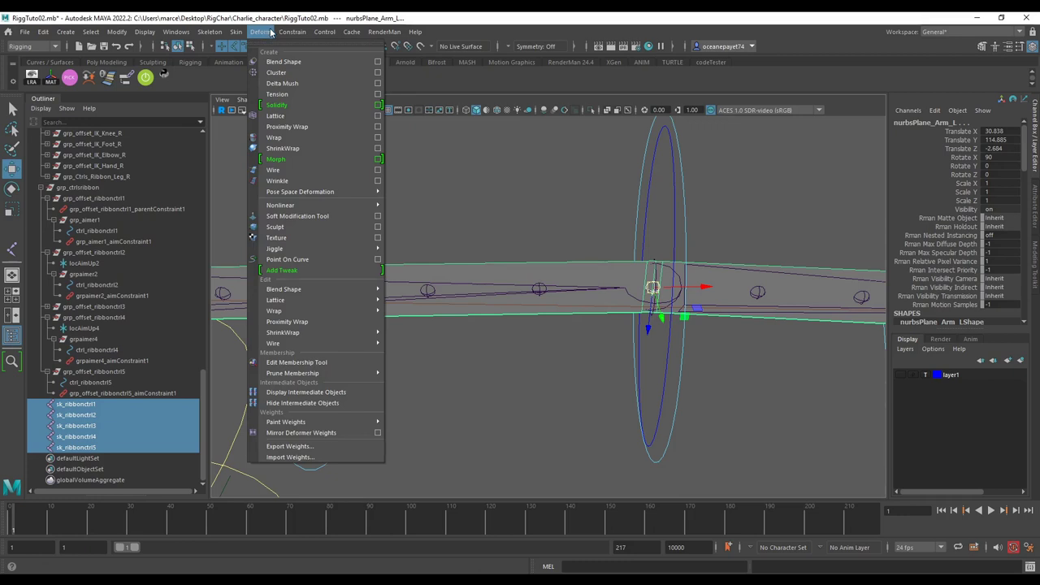
pyautogui.moveTo(234, 32)
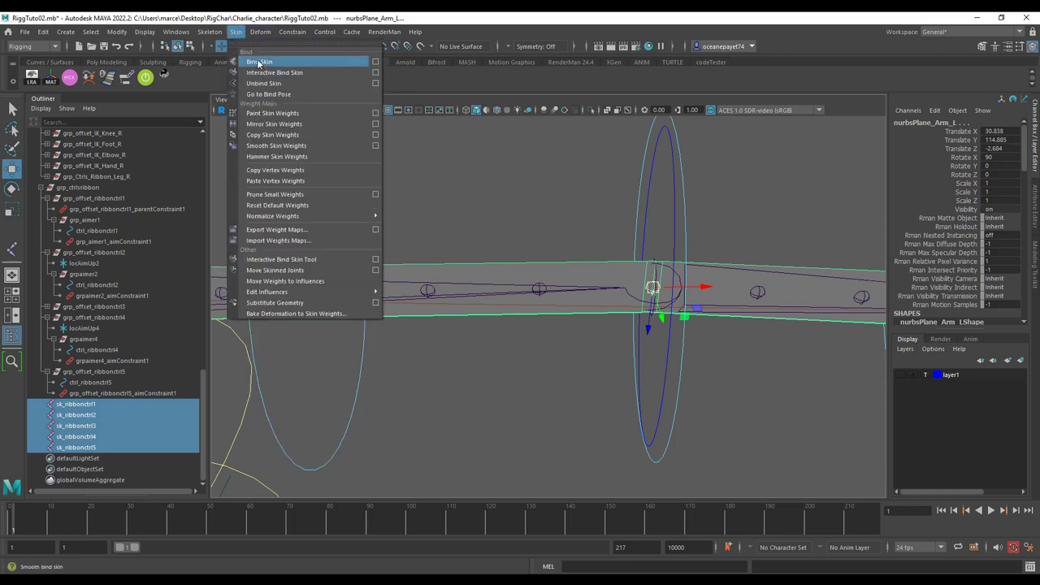
pyautogui.click(374, 62)
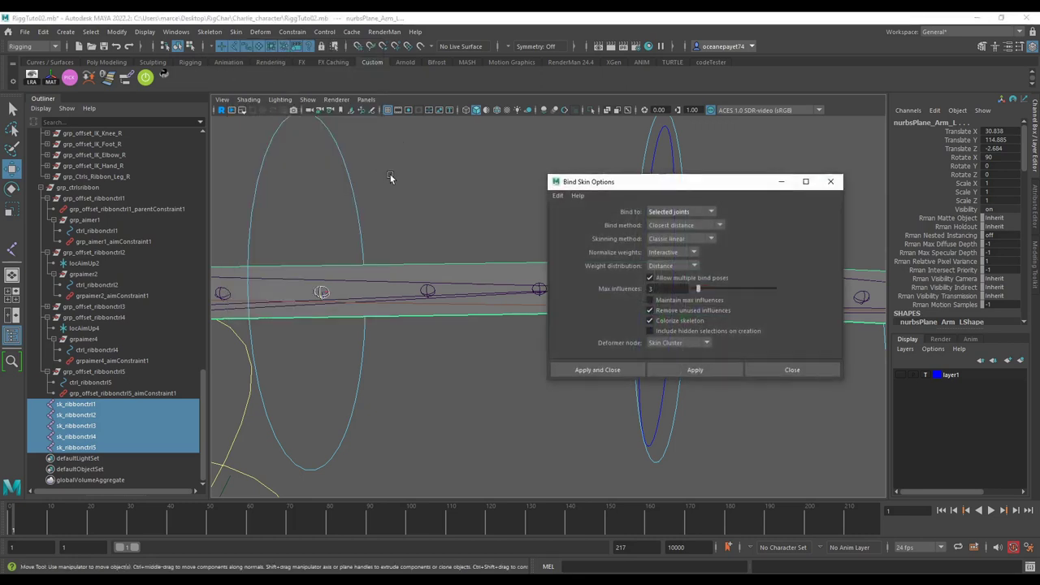
pyautogui.click(692, 370)
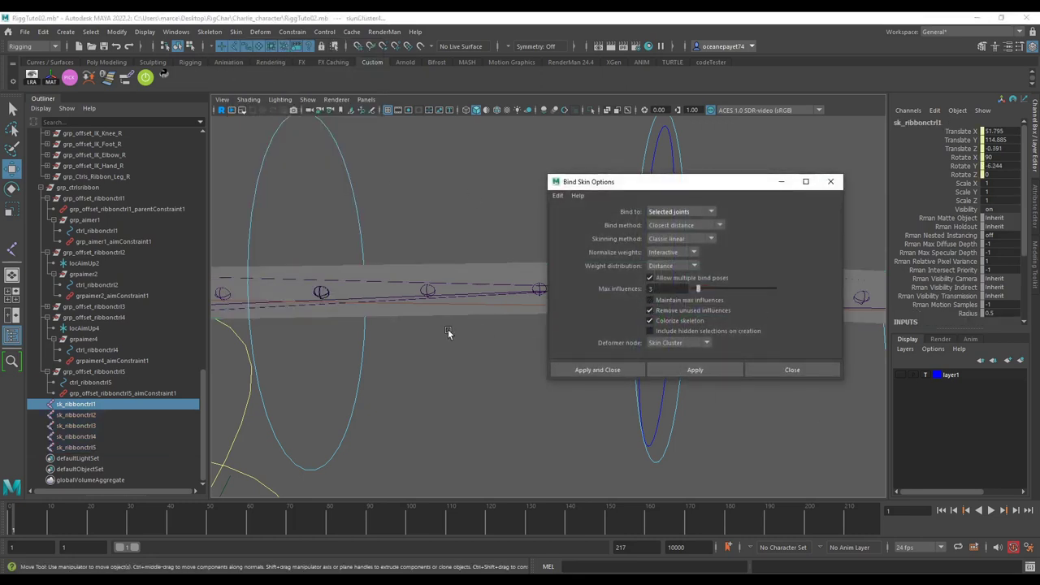
pyautogui.click(474, 386)
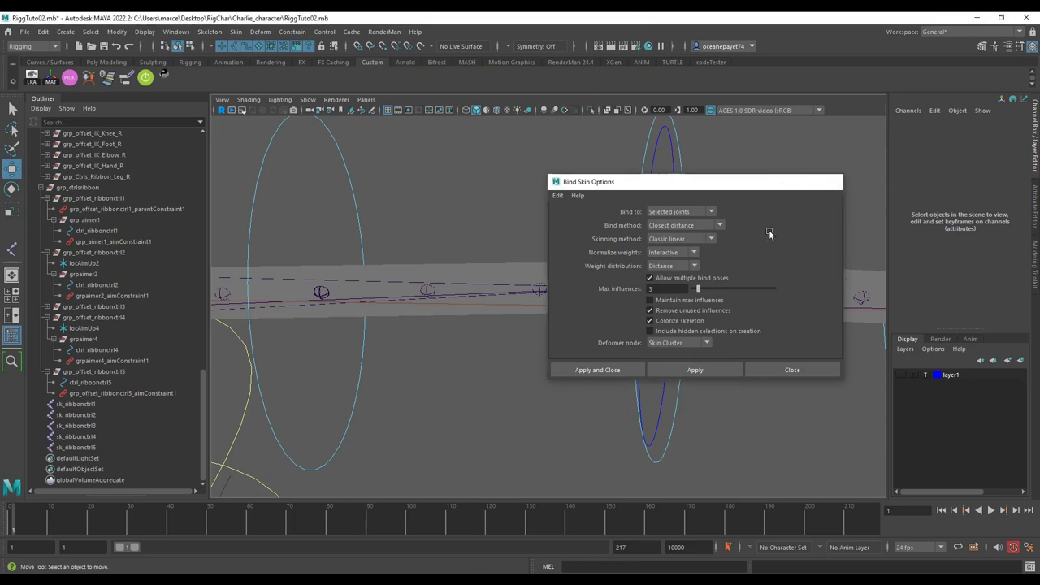
pyautogui.click(831, 181)
# Test-rotate ctrl_FK_Elbow_L at the left elbow and undo the rotation.
pyautogui.keyDown('alt'); pyautogui.moveTo(813, 212); pyautogui.dragTo(604, 337); pyautogui.keyUp('alt')
pyautogui.press('e')
pyautogui.click(605, 336)
pyautogui.scroll(-5, 604, 333)
pyautogui.hotkey('ctrl', 'z')
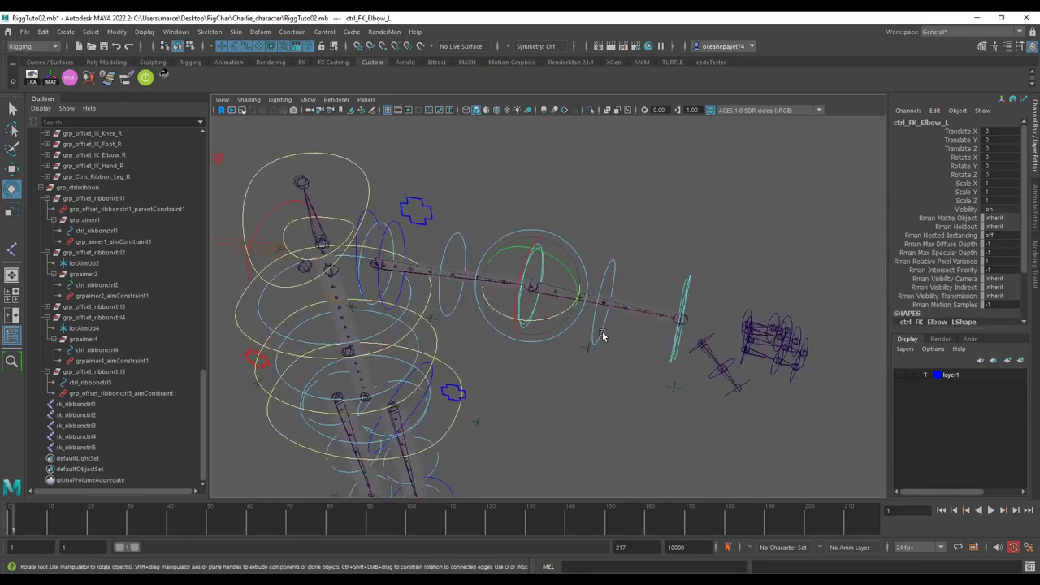
# Test-rotate ctrl_FK_Elbow_L again to check the ribbon bend, undo the rotation and clear the selection.
pyautogui.scroll(4, 562, 329)
pyautogui.moveTo(544, 312); pyautogui.dragTo(674, 301)
pyautogui.hotkey('ctrl', 'z')
pyautogui.click(628, 314)
pyautogui.click(675, 300)
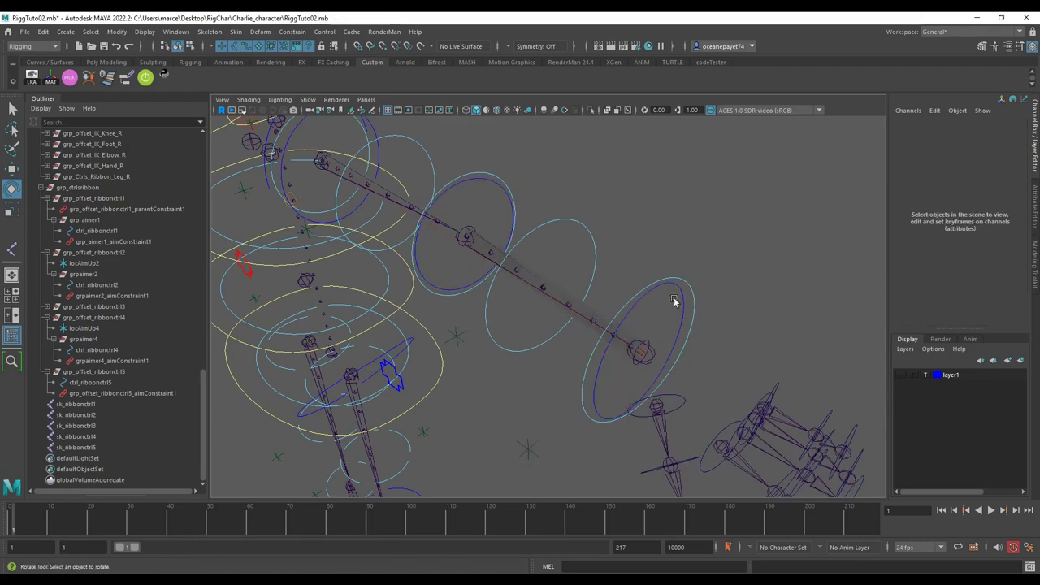
# Test-rotate ctrl_FK_Hand_L around X to check the forearm ribbon's twist, and undo the rotation.
pyautogui.click(628, 312)
pyautogui.moveTo(623, 354); pyautogui.dragTo(362, 301)
pyautogui.scroll(3, 588, 364)
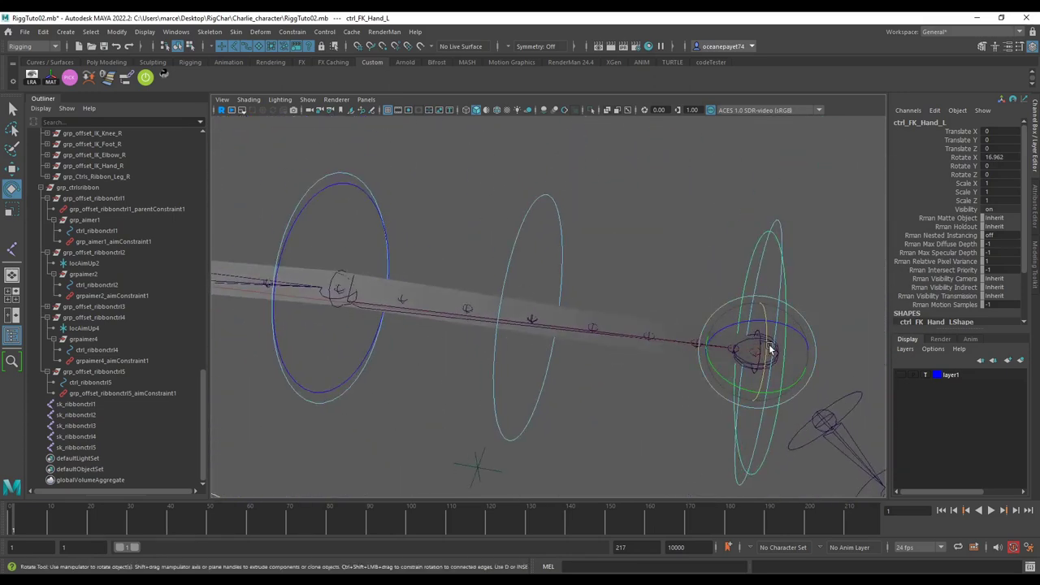
pyautogui.keyDown('alt'); pyautogui.moveTo(756, 361); pyautogui.dragTo(636, 313); pyautogui.keyUp('alt')
pyautogui.moveTo(612, 372); pyautogui.dragTo(524, 244)
pyautogui.scroll(-6, 643, 365)
pyautogui.click(595, 257)
pyautogui.hotkey('ctrl', 'z')
# Test the FK IK SWITCH attribute of ctrl_Parameters_Arm_L at 10 and return it to 0.
pyautogui.keyDown('alt'); pyautogui.moveTo(753, 247); pyautogui.dragTo(583, 256, button='right'); pyautogui.keyUp('alt')
pyautogui.keyDown('alt'); pyautogui.moveTo(582, 255); pyautogui.dragTo(513, 275); pyautogui.keyUp('alt')
pyautogui.click(503, 266)
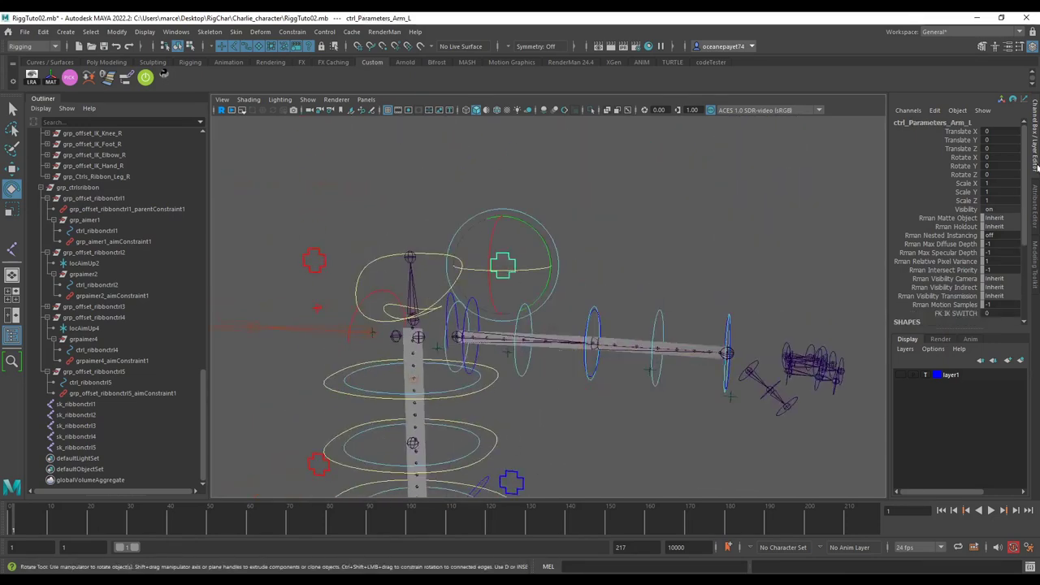
pyautogui.scroll(-3, 983, 248)
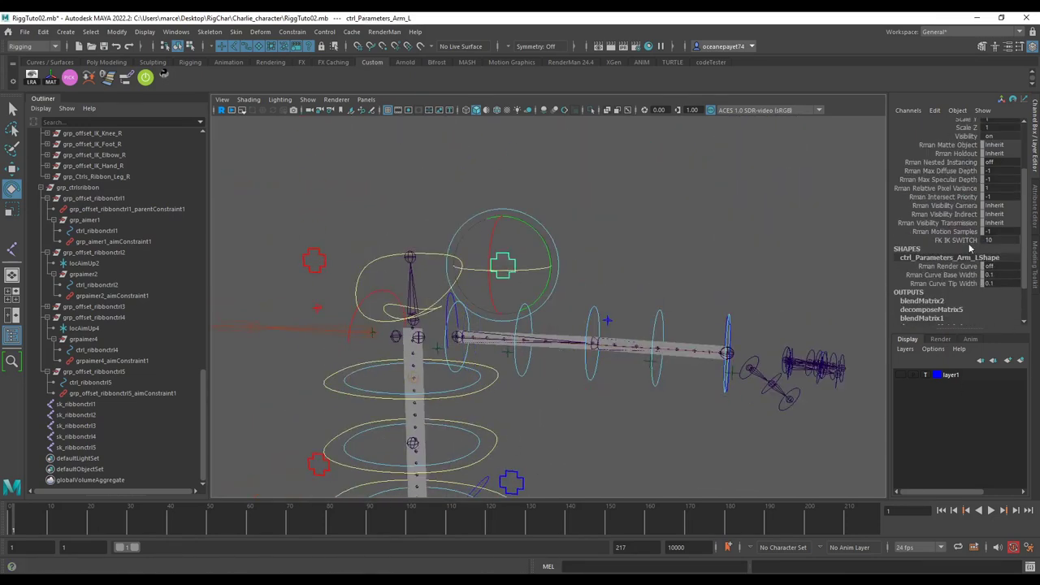
pyautogui.doubleClick(1003, 240)
pyautogui.write('10')
pyautogui.press('Return')
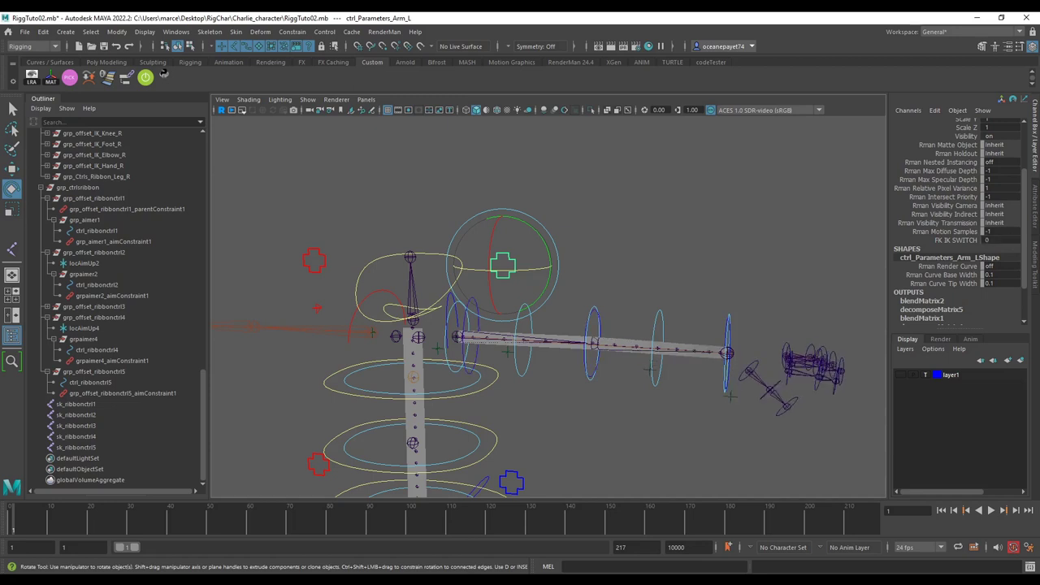
pyautogui.moveTo(1020, 240); pyautogui.dragTo(1006, 239, button='middle')
# Reset ctrl_FK_Hand_L's translate, rotate and scale to their defaults with the custom reset script.
pyautogui.keyDown('alt'); pyautogui.moveTo(679, 349); pyautogui.dragTo(703, 347); pyautogui.keyUp('alt')
pyautogui.click(706, 343)
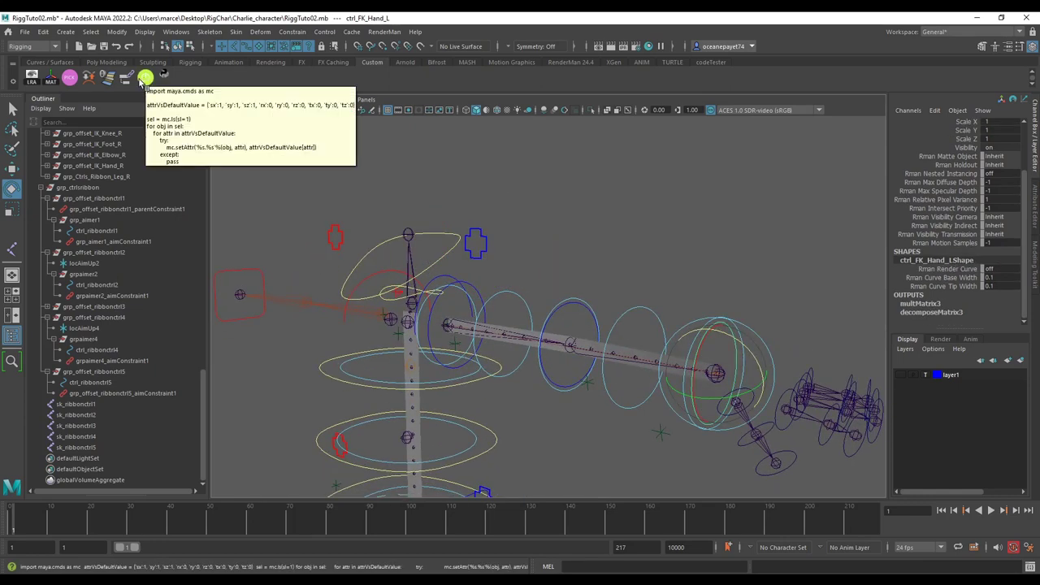
pyautogui.click(145, 79)
# Try switching the left arm to IK by setting ctrl_Parameters_Arm_L's FK IK SWITCH to 10, and undo the change.
pyautogui.keyDown('alt'); pyautogui.moveTo(629, 368); pyautogui.dragTo(546, 236, button='middle'); pyautogui.keyUp('alt')
pyautogui.keyDown('alt'); pyautogui.moveTo(544, 236); pyautogui.dragTo(398, 163); pyautogui.keyUp('alt')
pyautogui.click(401, 161)
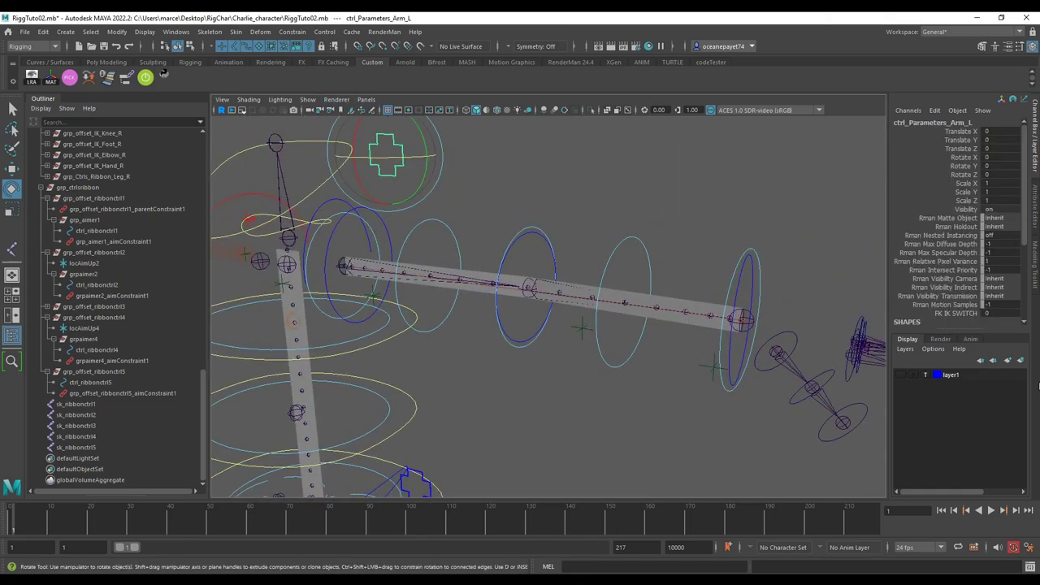
pyautogui.scroll(-3, 982, 288)
pyautogui.click(1007, 266)
pyautogui.write('10')
pyautogui.press('Return')
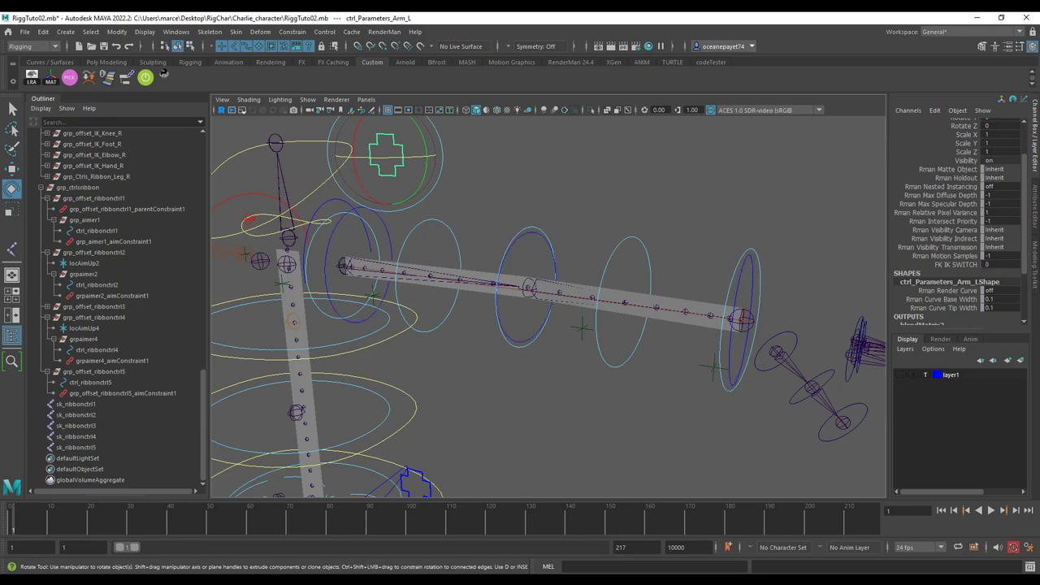
pyautogui.hotkey('ctrl', 'z')
pyautogui.hotkey('shift', 'z')
pyautogui.hotkey('ctrl', 'z')
pyautogui.write('1')
pyautogui.press('Return')
# Examine nurbsPlane_Arm_L around the elbow and the fk_Shoulder_L joint at the start of the arm ribbon.
pyautogui.scroll(5, 608, 307)
pyautogui.click(608, 260)
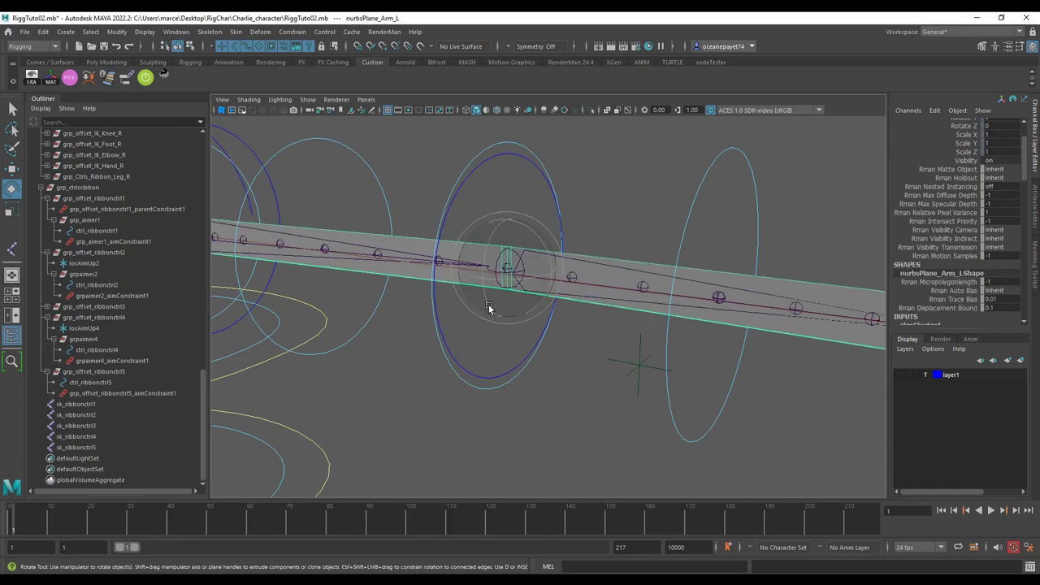
pyautogui.scroll(-5, 573, 221)
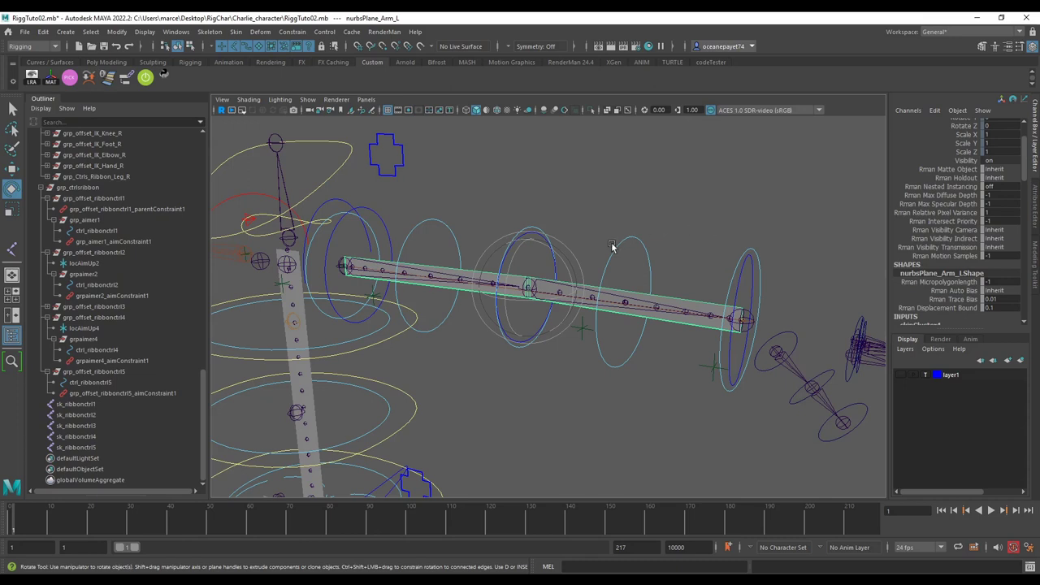
pyautogui.scroll(3, 612, 246)
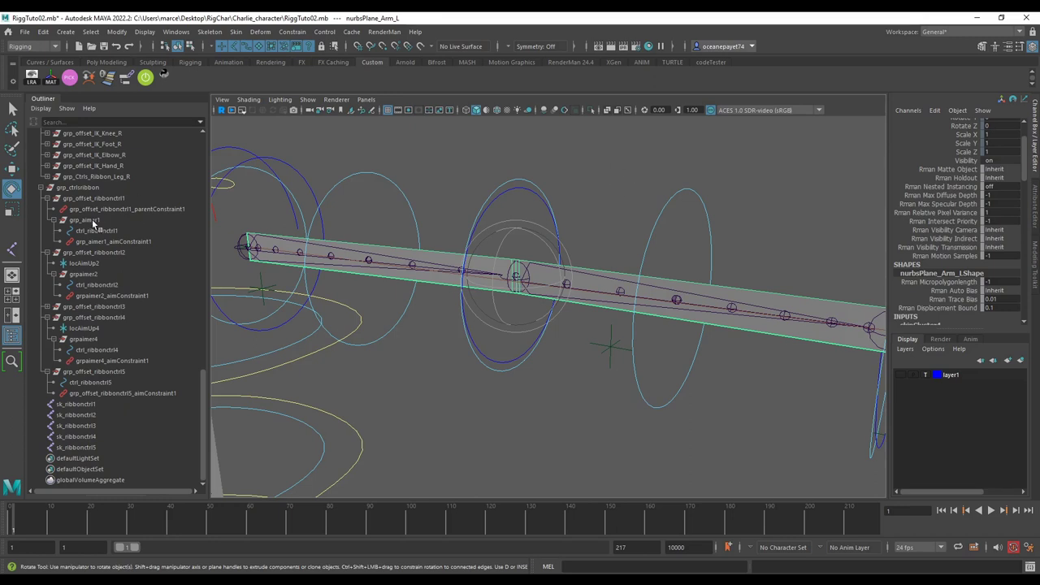
pyautogui.click(242, 240)
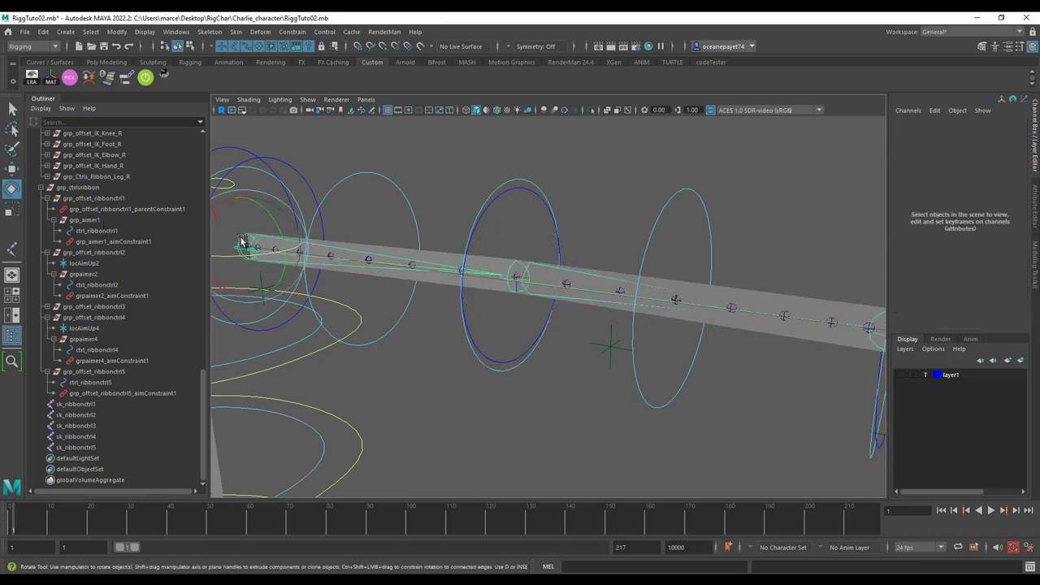
pyautogui.click(233, 233)
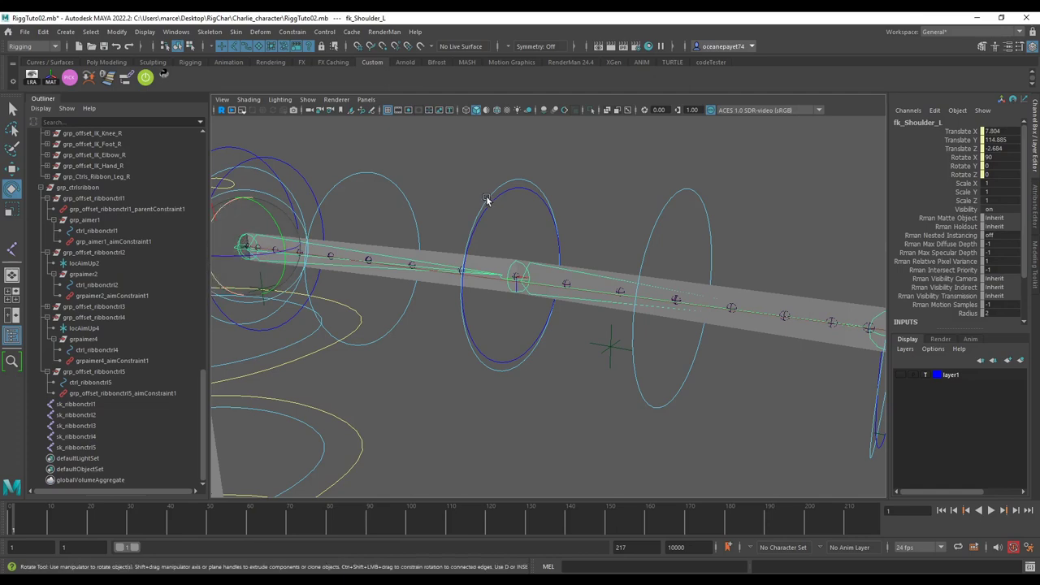
pyautogui.scroll(-3, 453, 230)
pyautogui.keyDown('alt'); pyautogui.moveTo(454, 230); pyautogui.dragTo(609, 231, button='middle'); pyautogui.keyUp('alt')
pyautogui.scroll(3, 616, 276)
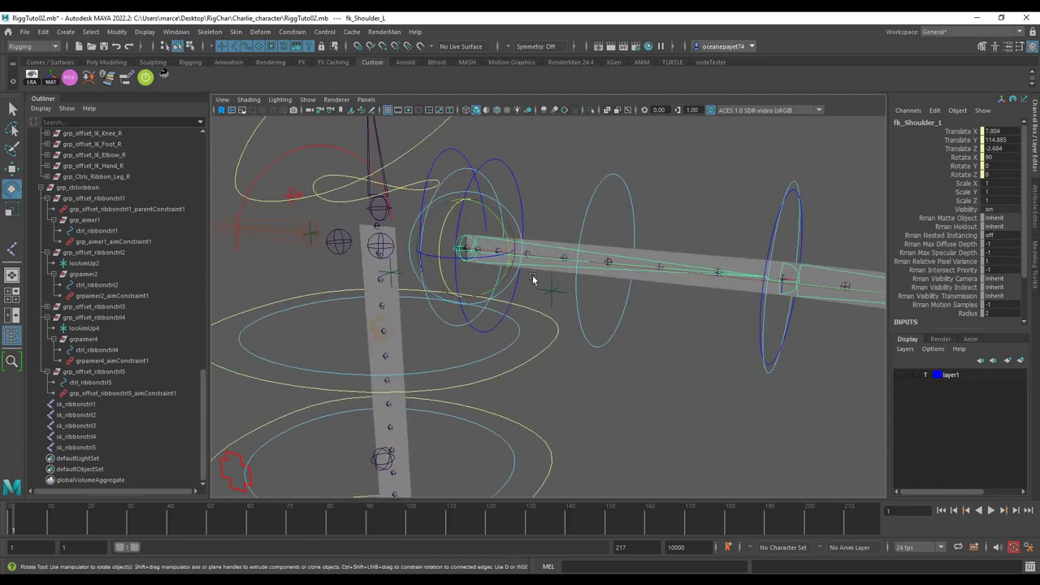
pyautogui.keyDown('alt'); pyautogui.moveTo(563, 282); pyautogui.dragTo(679, 322); pyautogui.keyUp('alt')
pyautogui.click(720, 392)
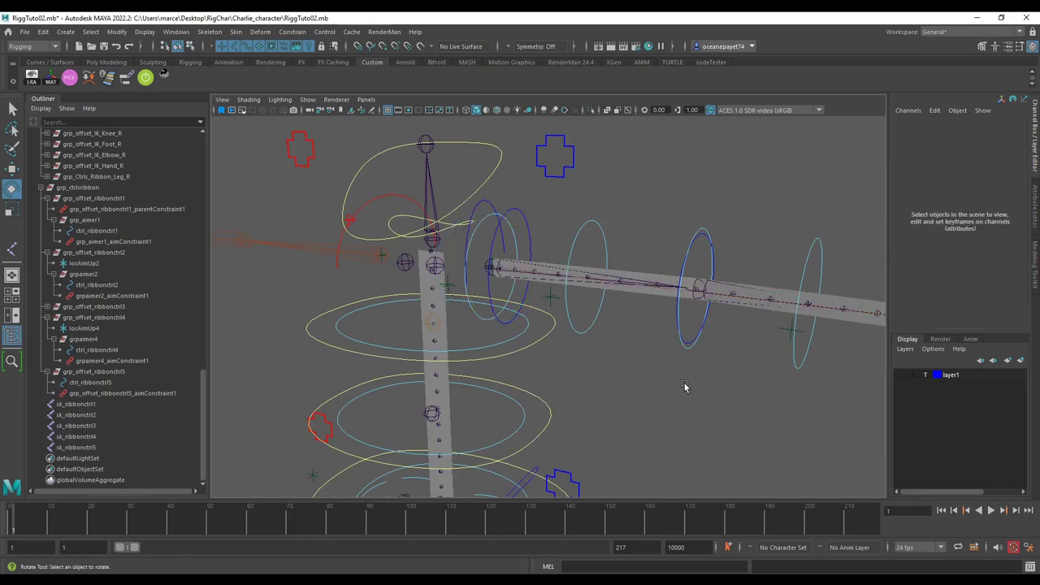
# Test-bend the left elbow by rotating ctrl_FK_Elbow_L about 83 degrees around Z, and undo the rotation.
pyautogui.keyDown('alt'); pyautogui.moveTo(720, 391); pyautogui.dragTo(578, 393); pyautogui.keyUp('alt')
pyautogui.keyDown('alt'); pyautogui.moveTo(633, 366); pyautogui.dragTo(569, 360); pyautogui.keyUp('alt')
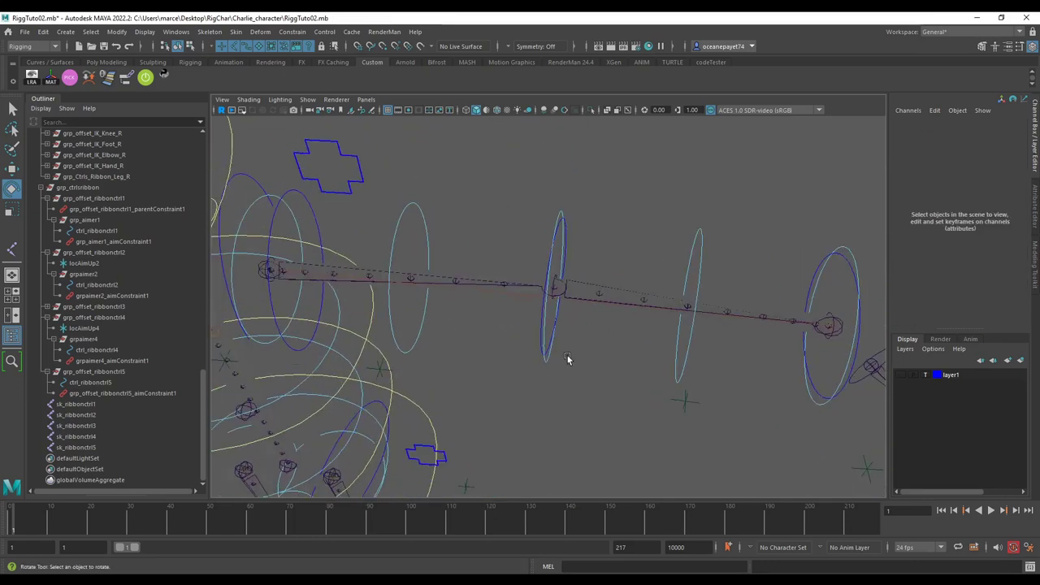
pyautogui.click(548, 353)
pyautogui.moveTo(583, 321); pyautogui.dragTo(676, 317)
pyautogui.hotkey('ctrl', 'z')
pyautogui.hotkey('ctrl', 'z')
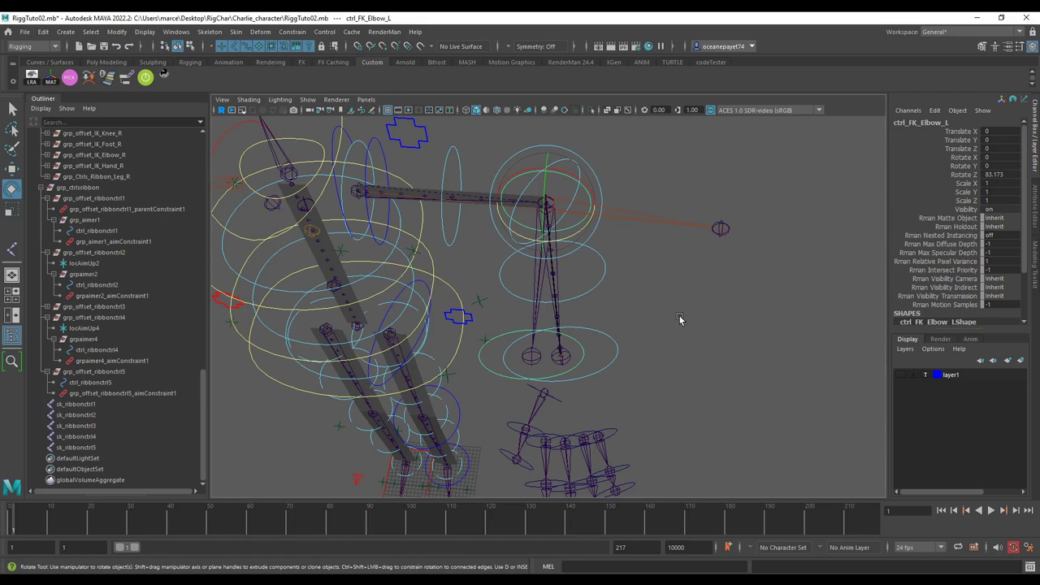
pyautogui.hotkey('ctrl', 'z')
# Undo the remaining ctrl_FK_Elbow_L test rotations and check the straightened ribbon around the elbow.
pyautogui.scroll(-5, 664, 302)
pyautogui.keyDown('alt'); pyautogui.moveTo(664, 302); pyautogui.dragTo(599, 408, button='middle'); pyautogui.keyUp('alt')
pyautogui.scroll(5, 599, 409)
pyautogui.keyDown('alt'); pyautogui.moveTo(599, 409); pyautogui.dragTo(535, 349); pyautogui.keyUp('alt')
pyautogui.hotkey('ctrl', 'z')
pyautogui.hotkey('ctrl', 'z')
pyautogui.hotkey('ctrl', 'z')
pyautogui.hotkey('ctrl', 'z')
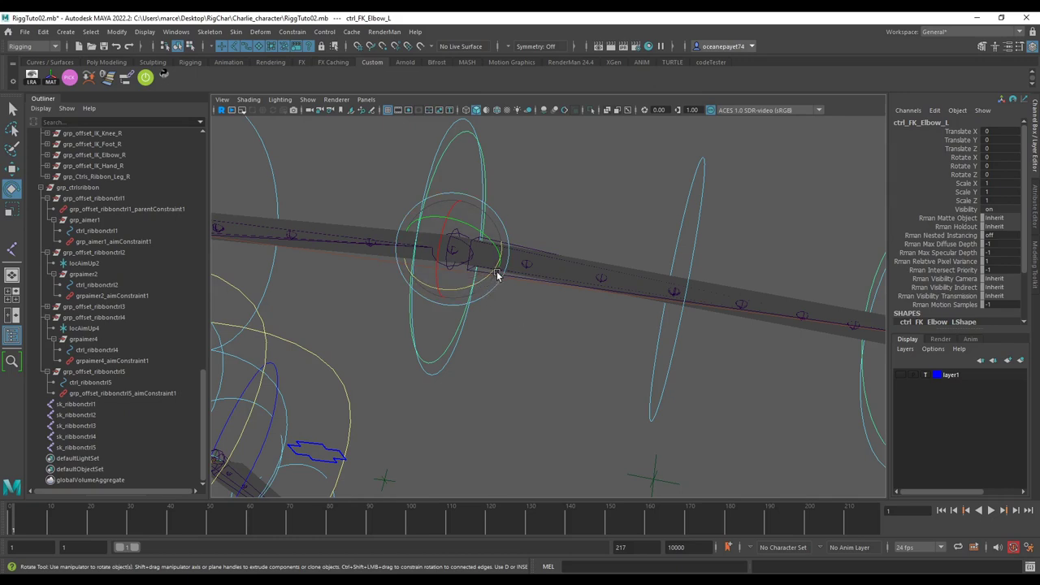
pyautogui.keyDown('alt'); pyautogui.moveTo(495, 274); pyautogui.dragTo(570, 295); pyautogui.keyUp('alt')
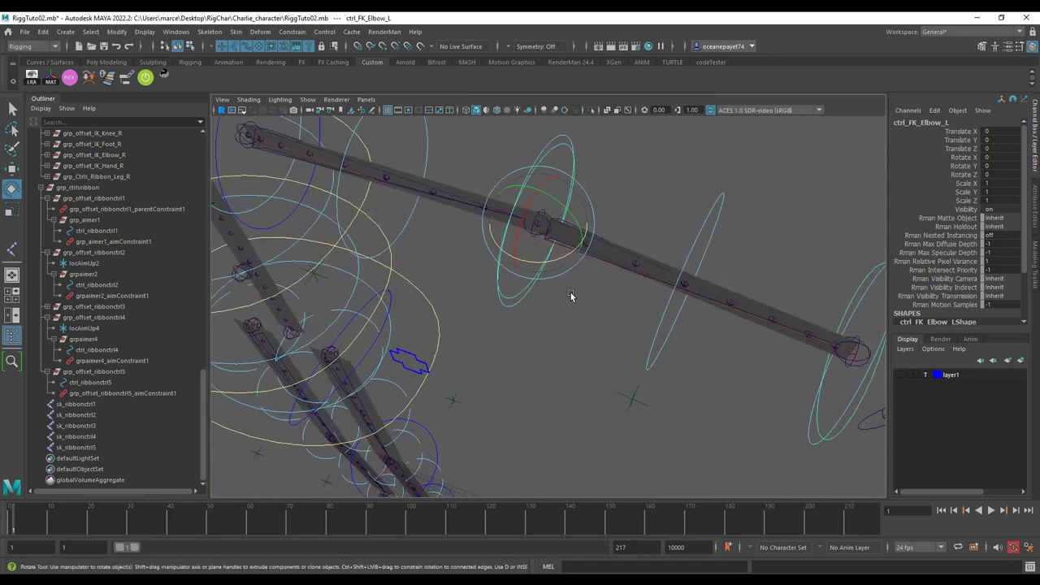